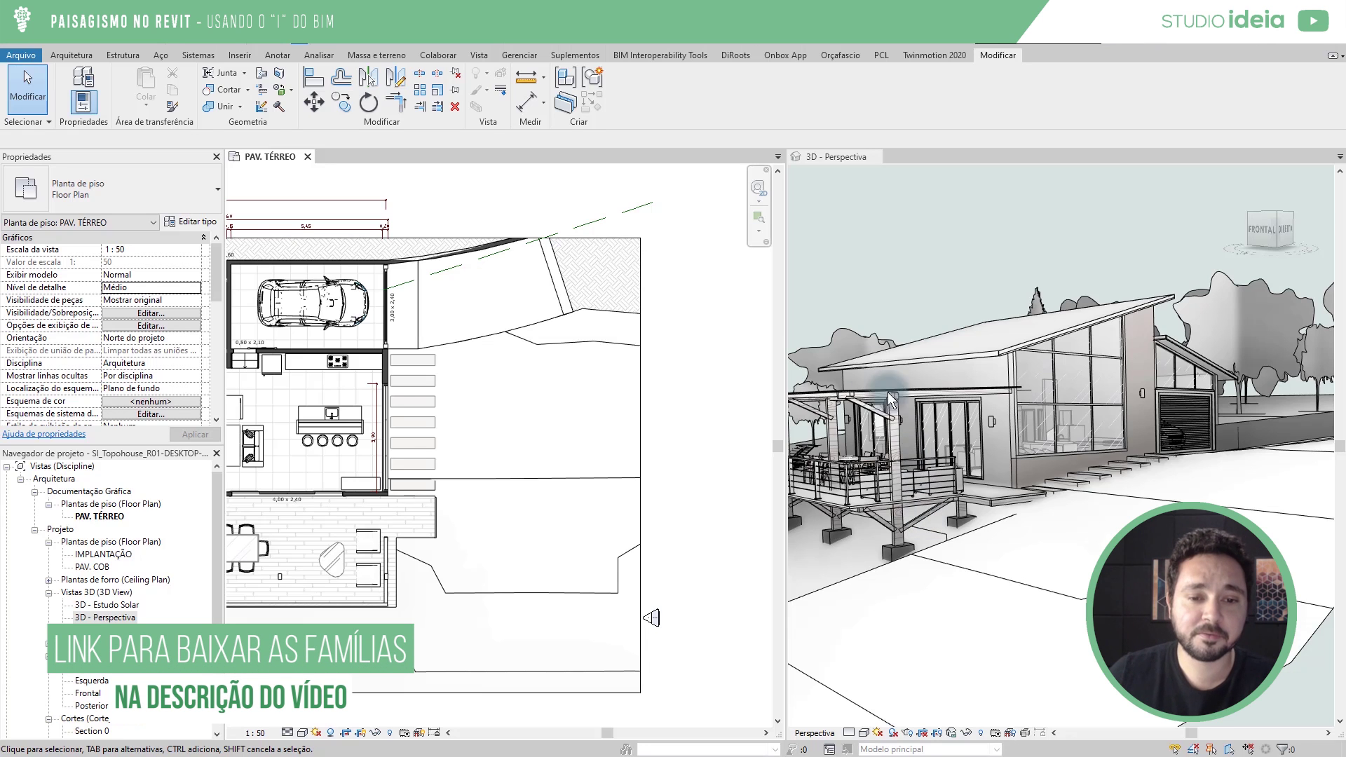
Place an SI_RPC_Agave (Century) H=1,00m site component on the lawn beside the upper stepping slabs in the PAV. TÉRREO plan.
click(578, 382)
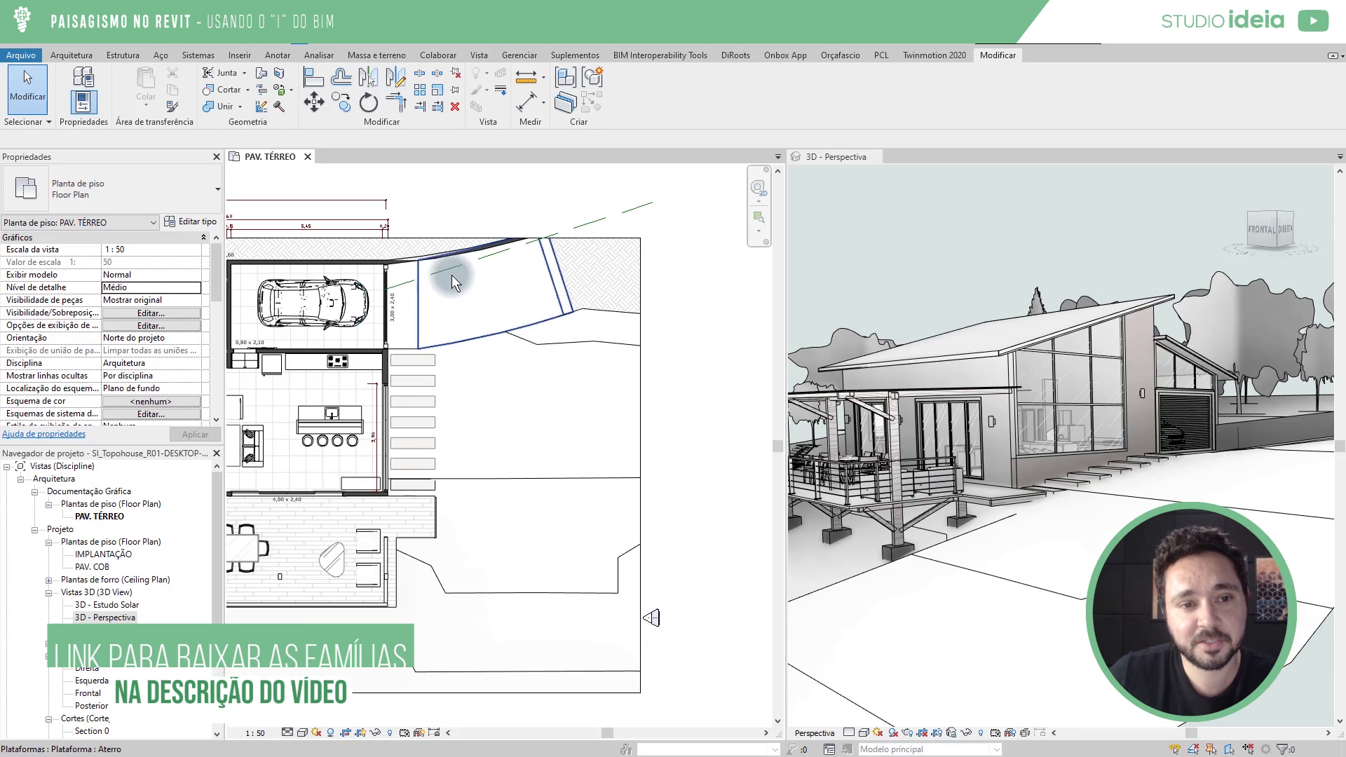
click(364, 56)
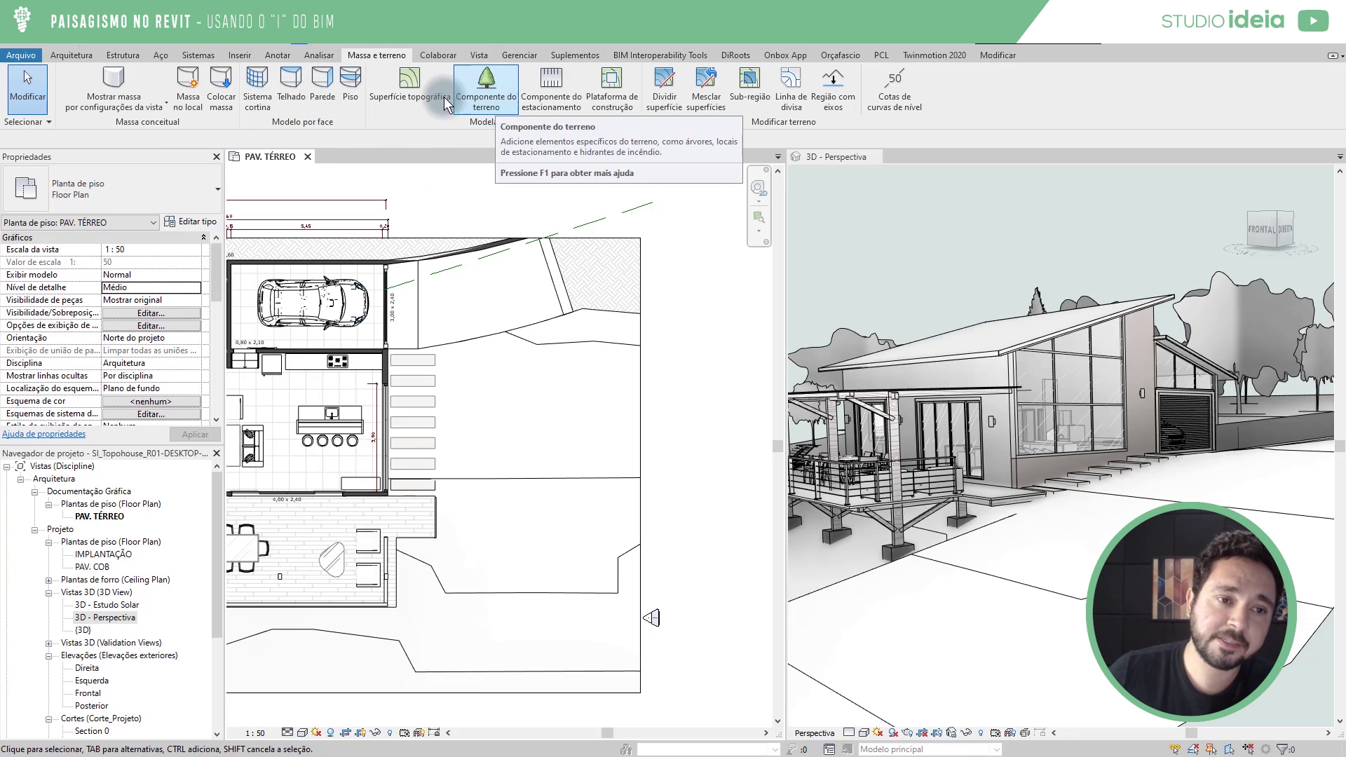
click(490, 97)
click(763, 461)
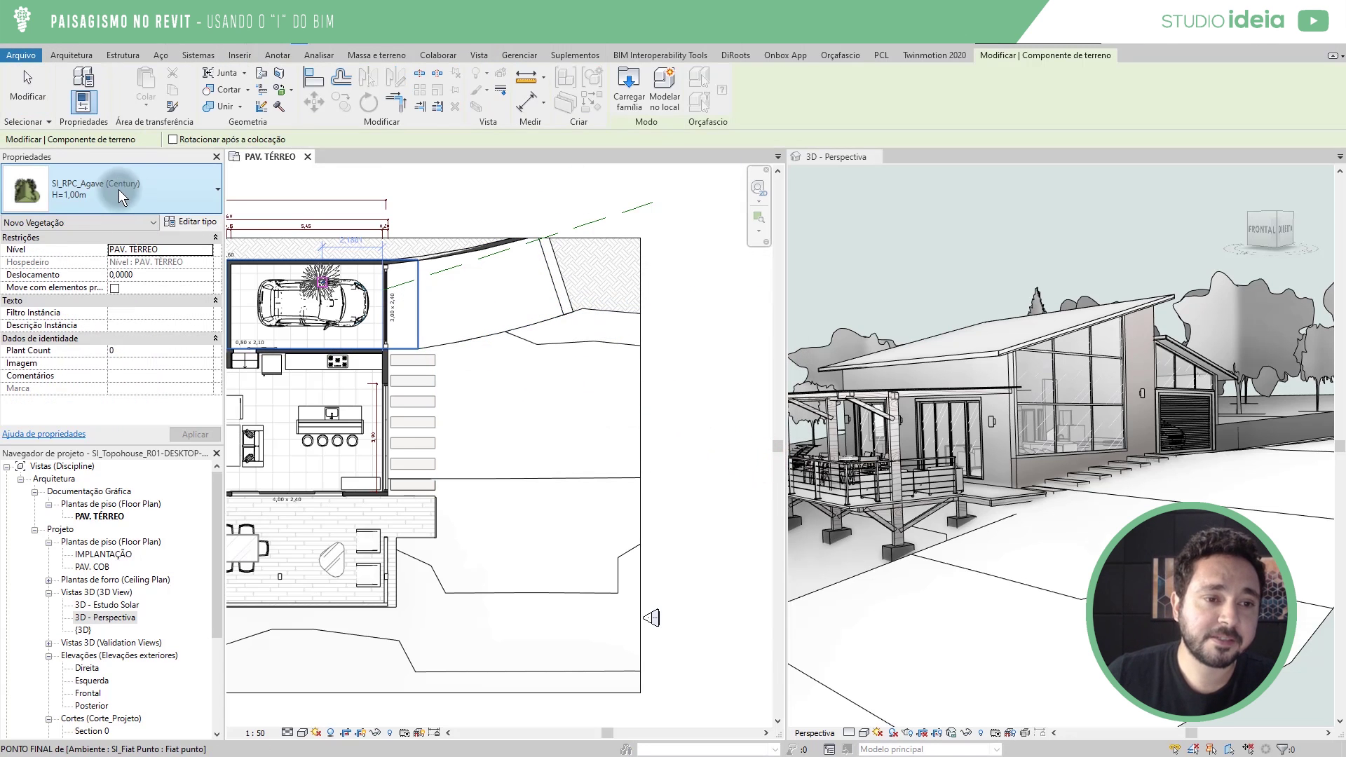
click(101, 190)
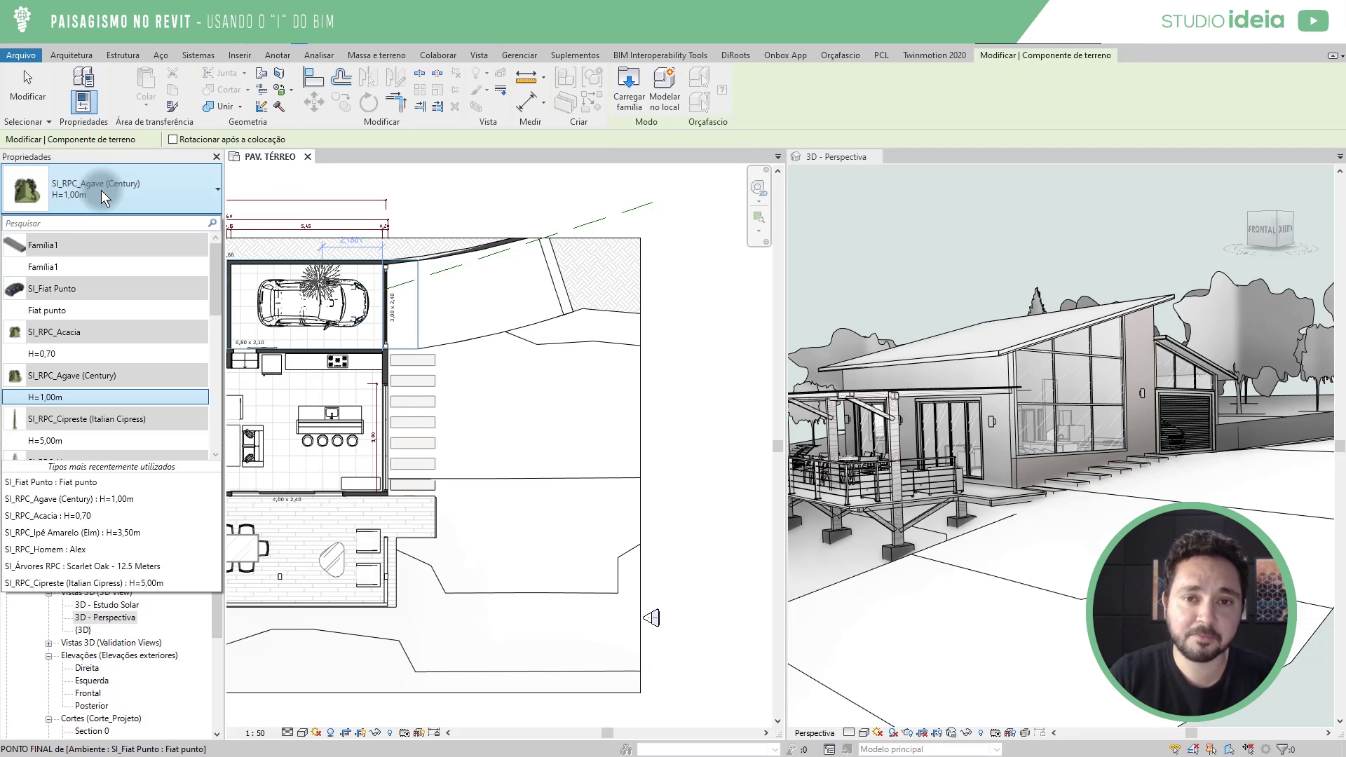
click(75, 397)
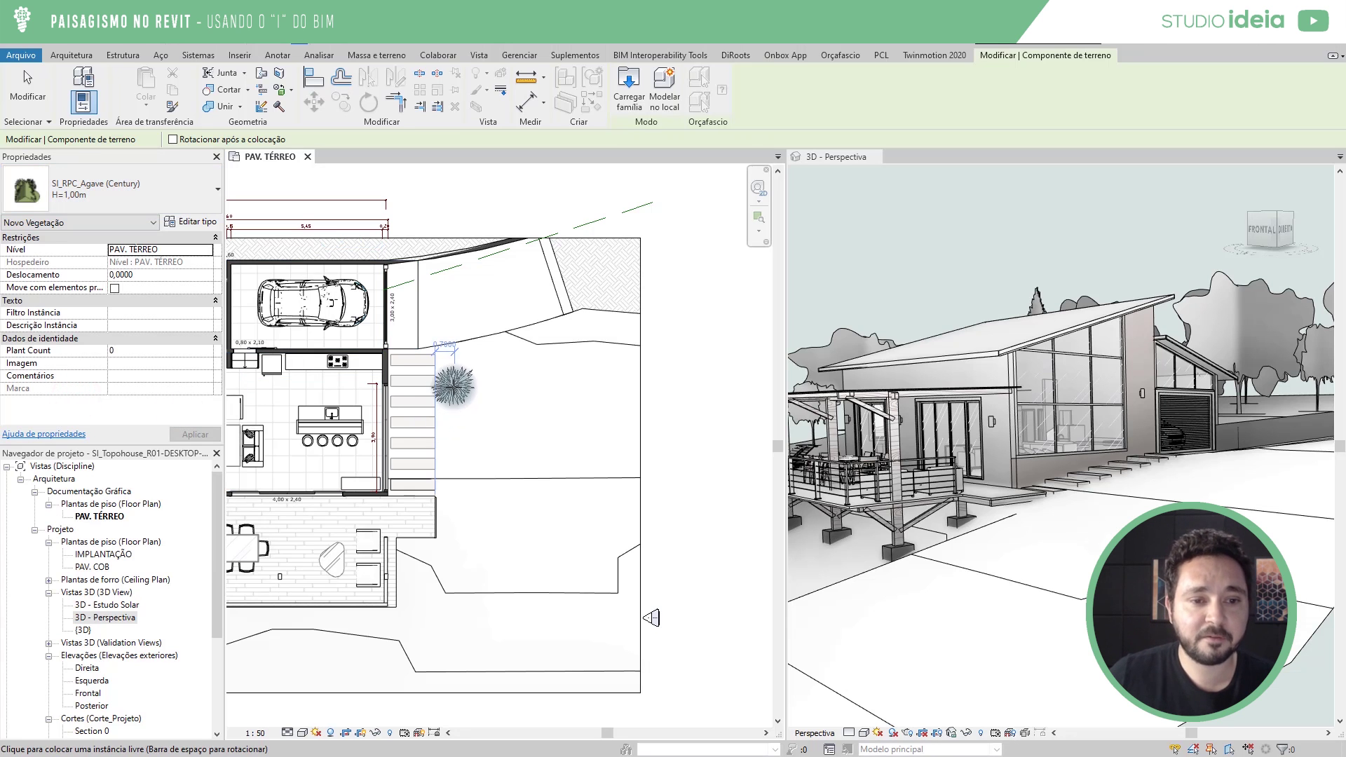
click(472, 377)
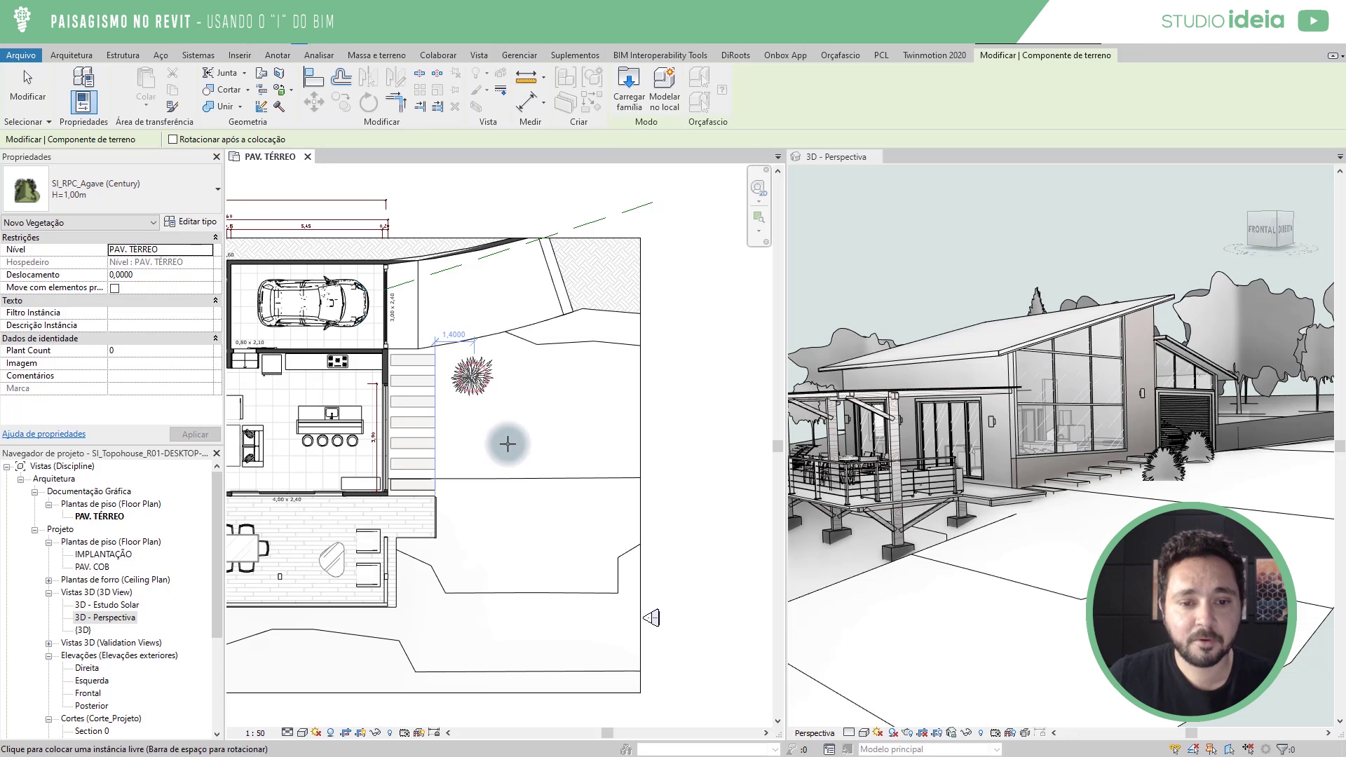
click(1171, 474)
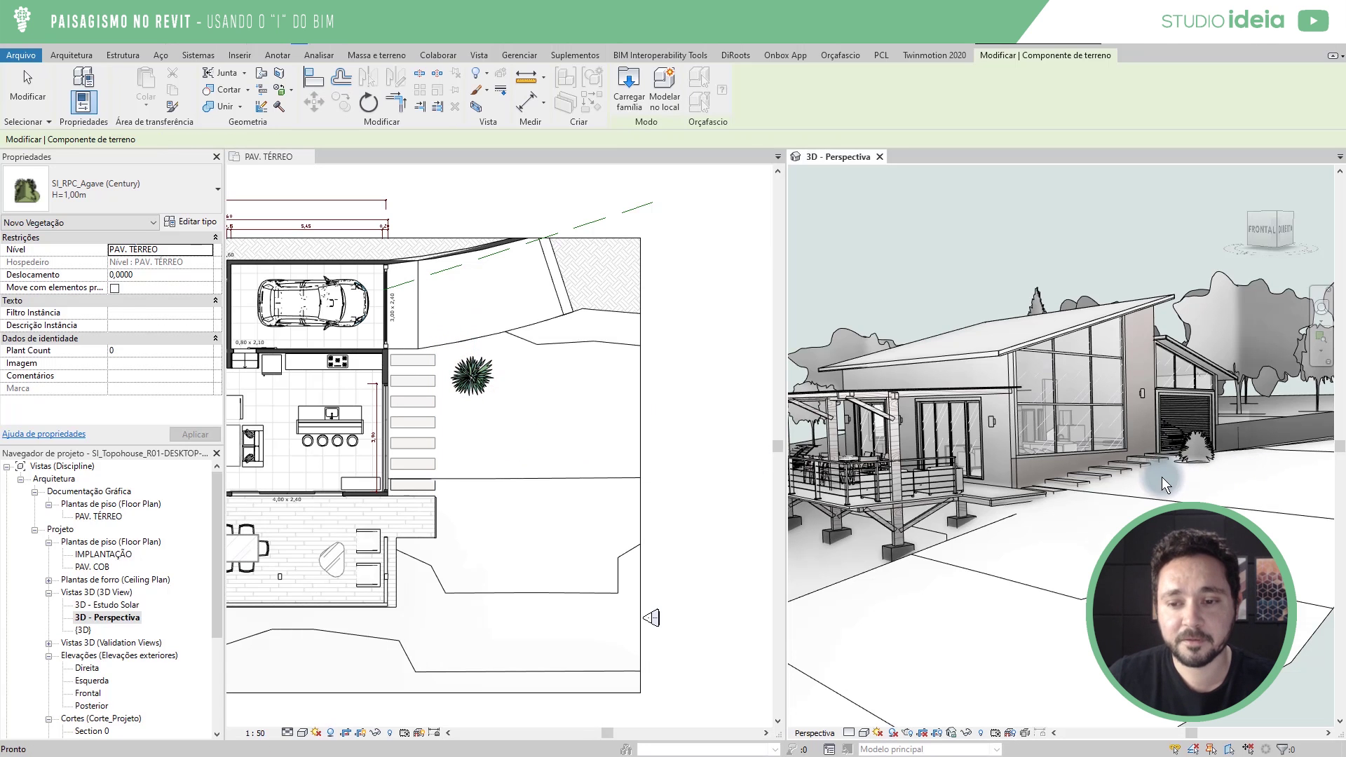
key(Escape)
Preview the planted agave in the 3D perspective with the Realista and Cores consistentes visual styles and return to Linha oculta.
scroll(1213, 461, up, 2)
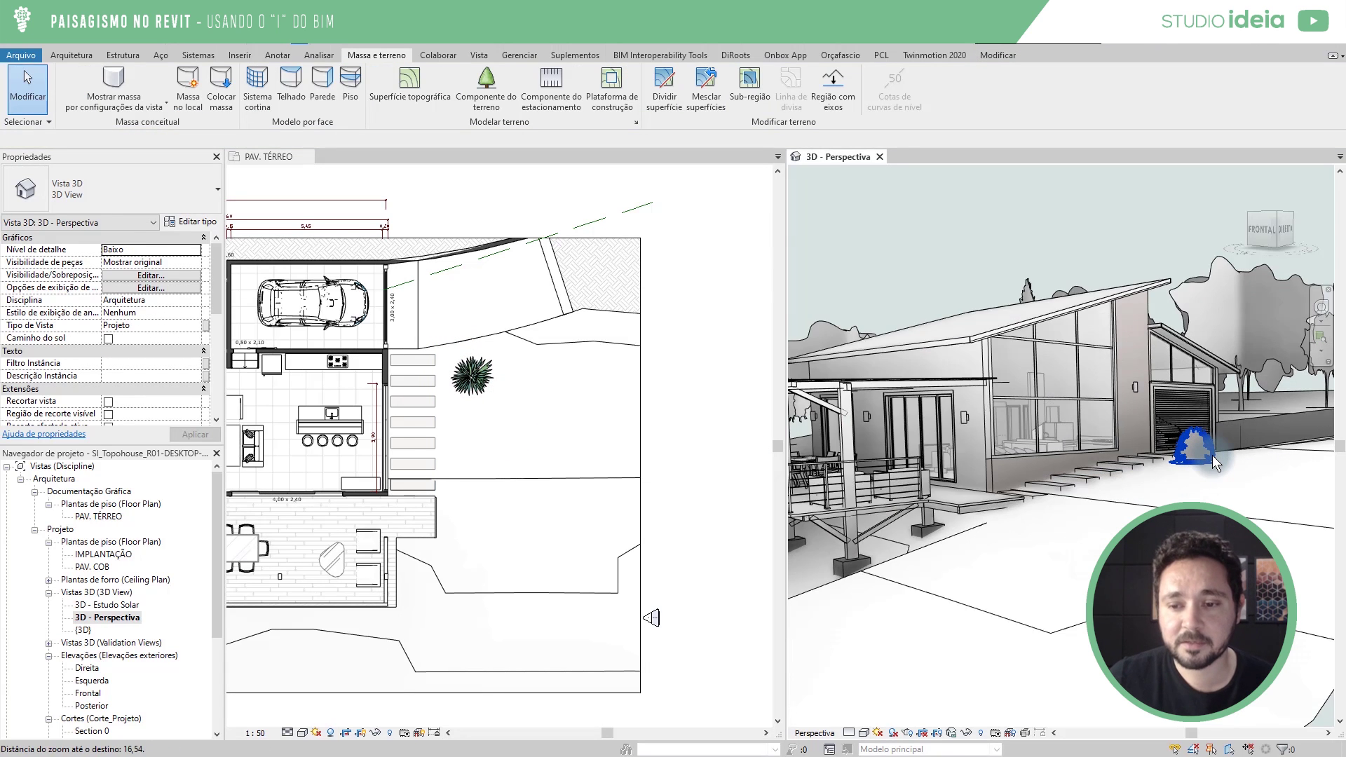
scroll(1215, 463, up, 3)
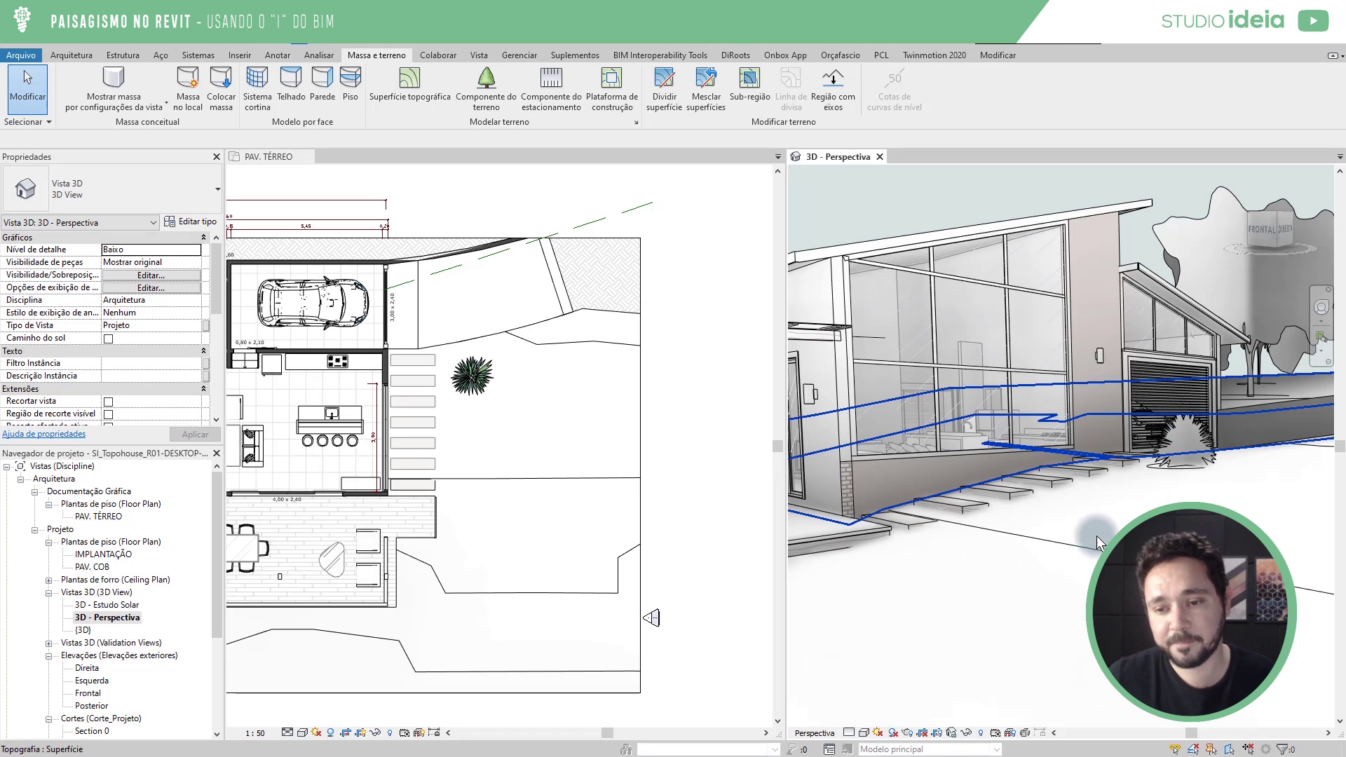
click(865, 733)
click(894, 703)
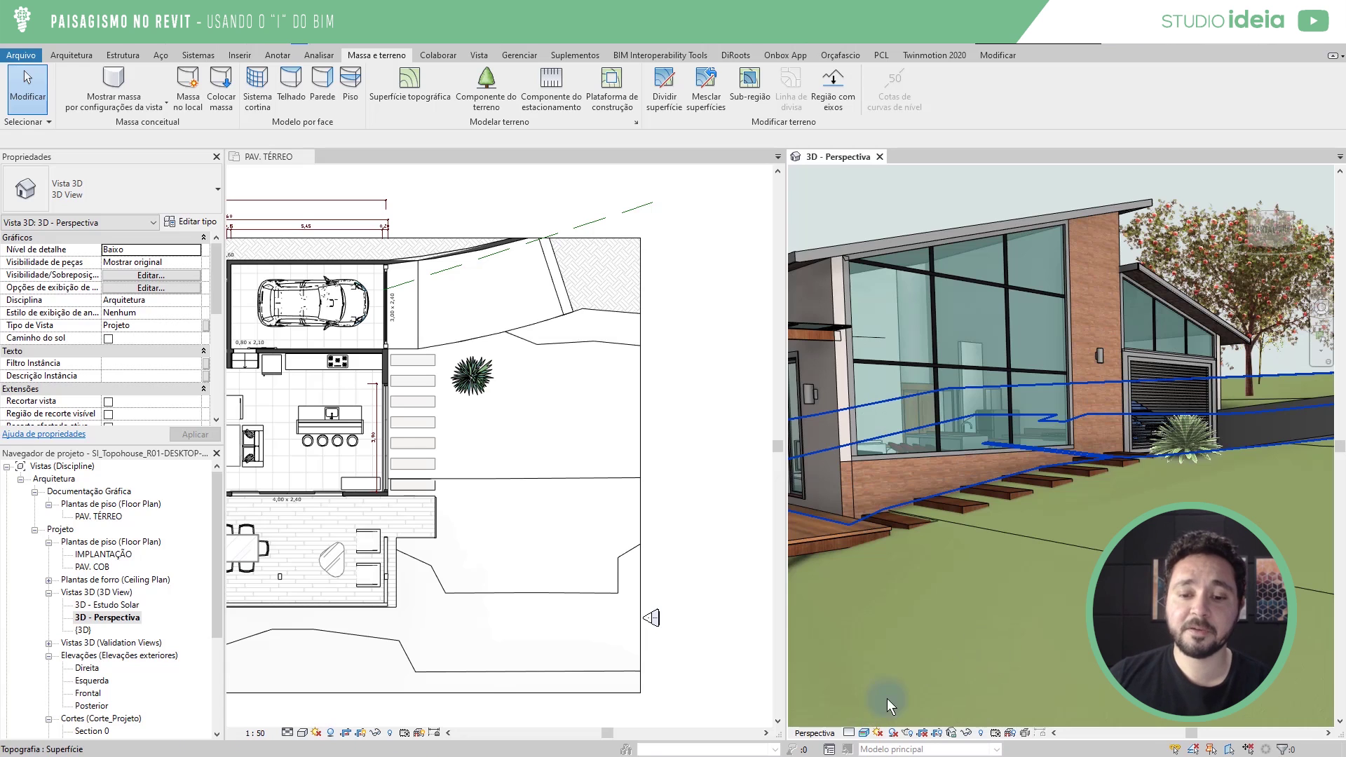
click(864, 733)
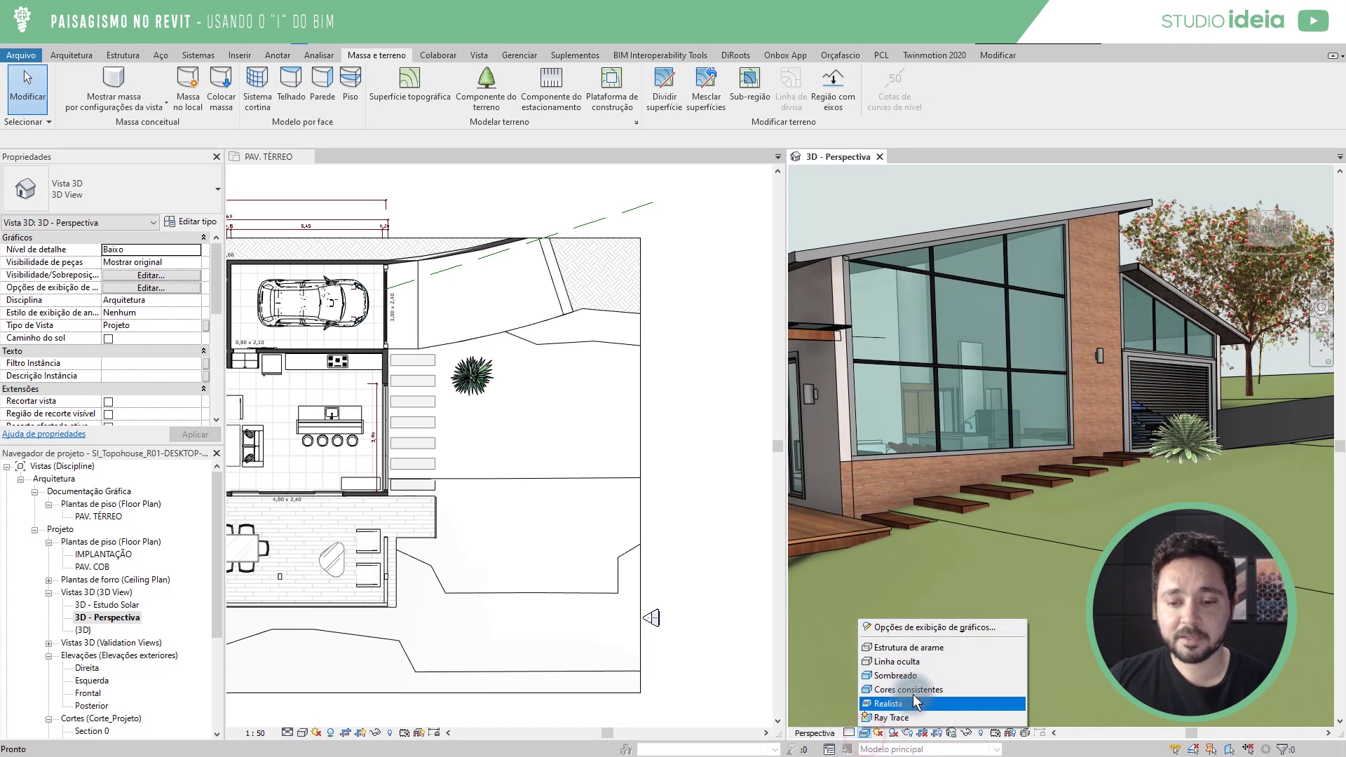
click(908, 690)
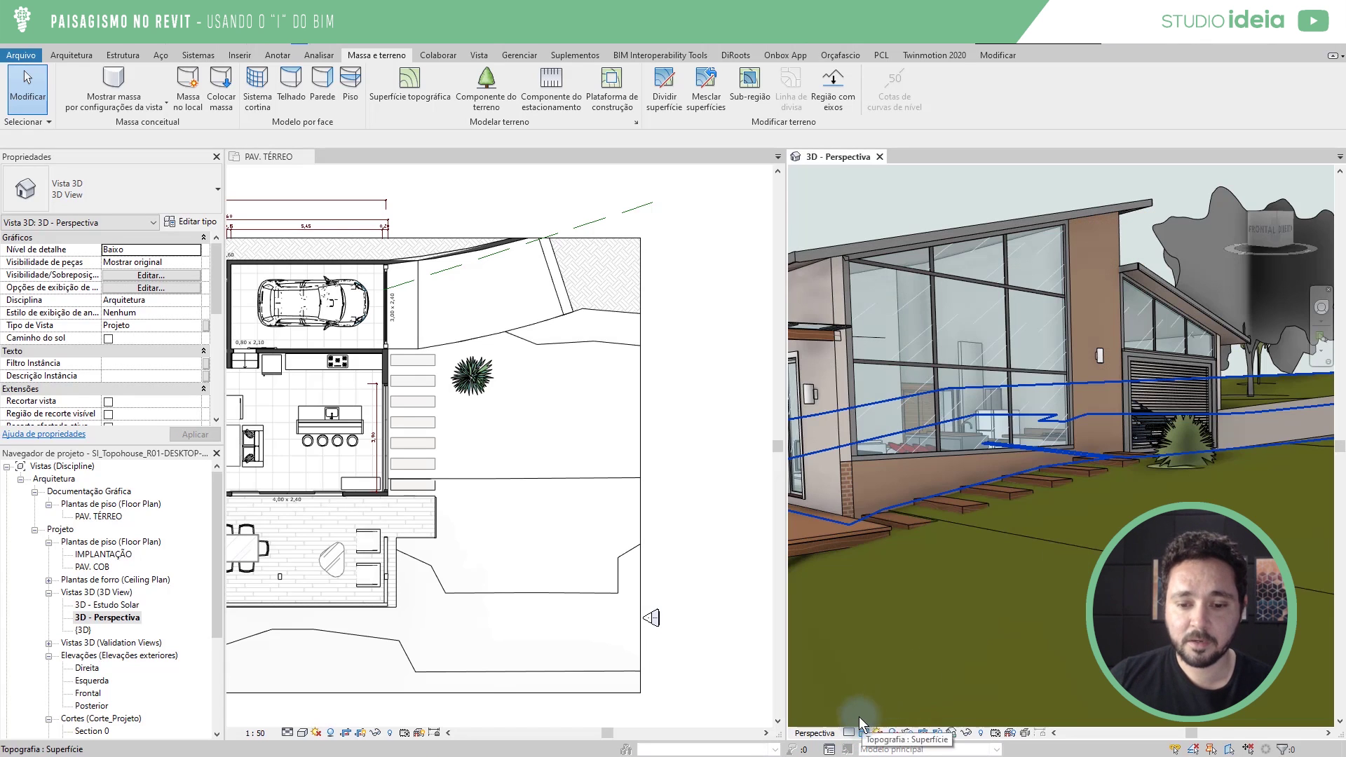
click(864, 733)
click(910, 666)
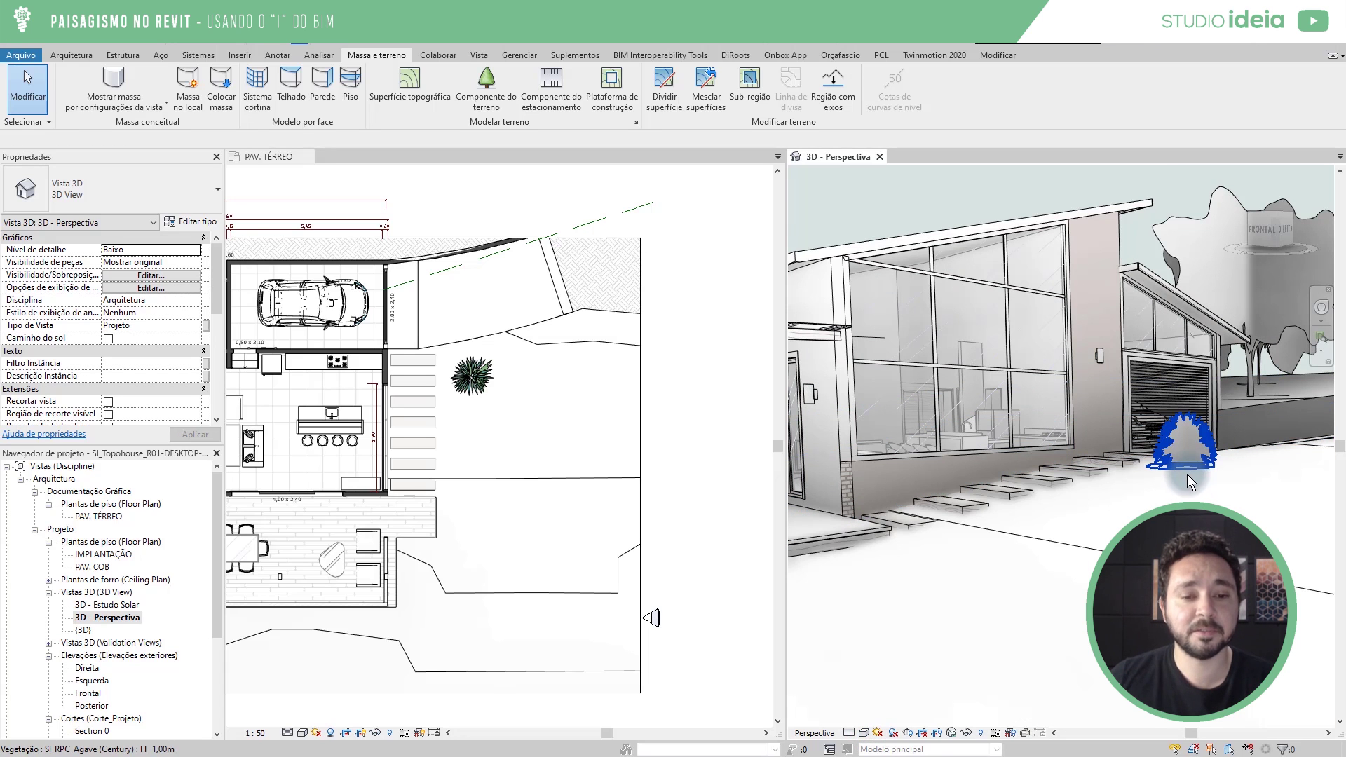
Set the Largura of the agave's H=1,00m type to 1,3 in its type properties.
click(491, 384)
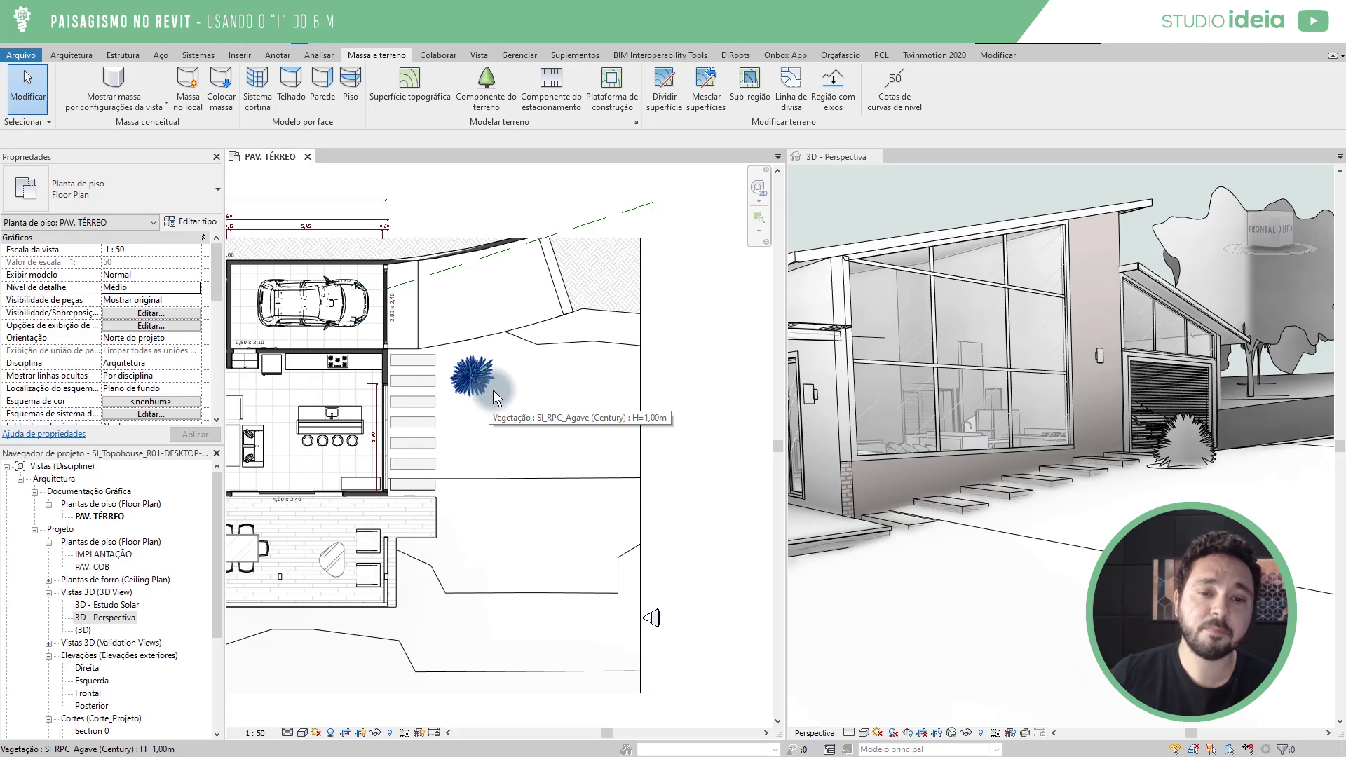
scroll(494, 390, up, 4)
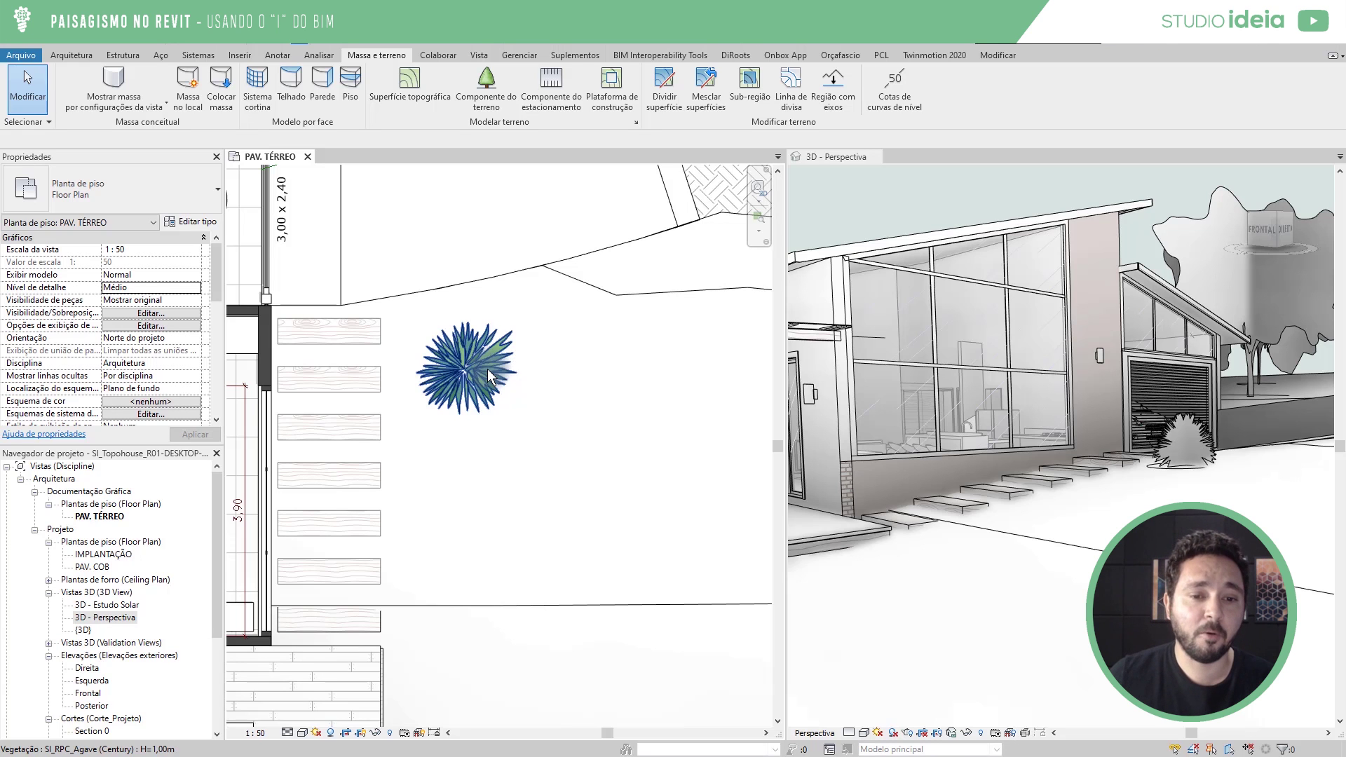
click(488, 377)
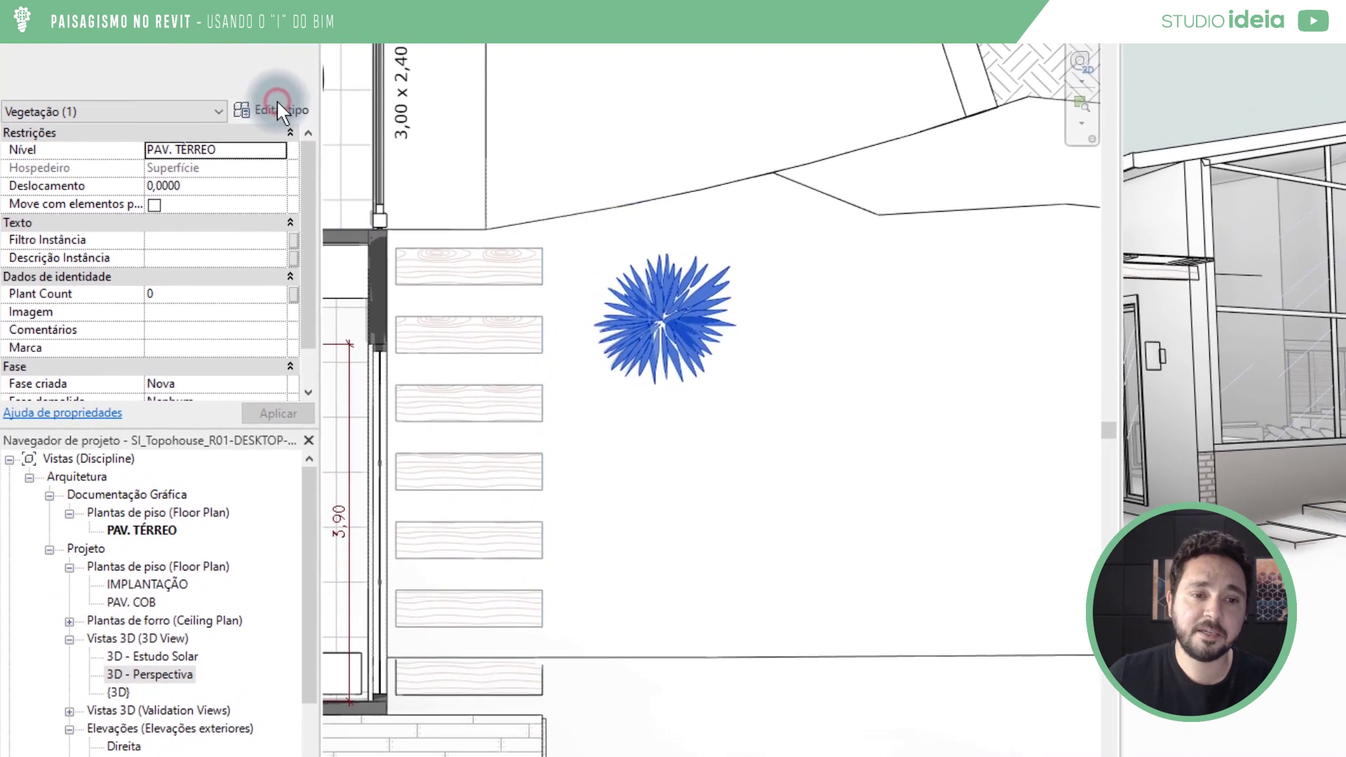
click(197, 220)
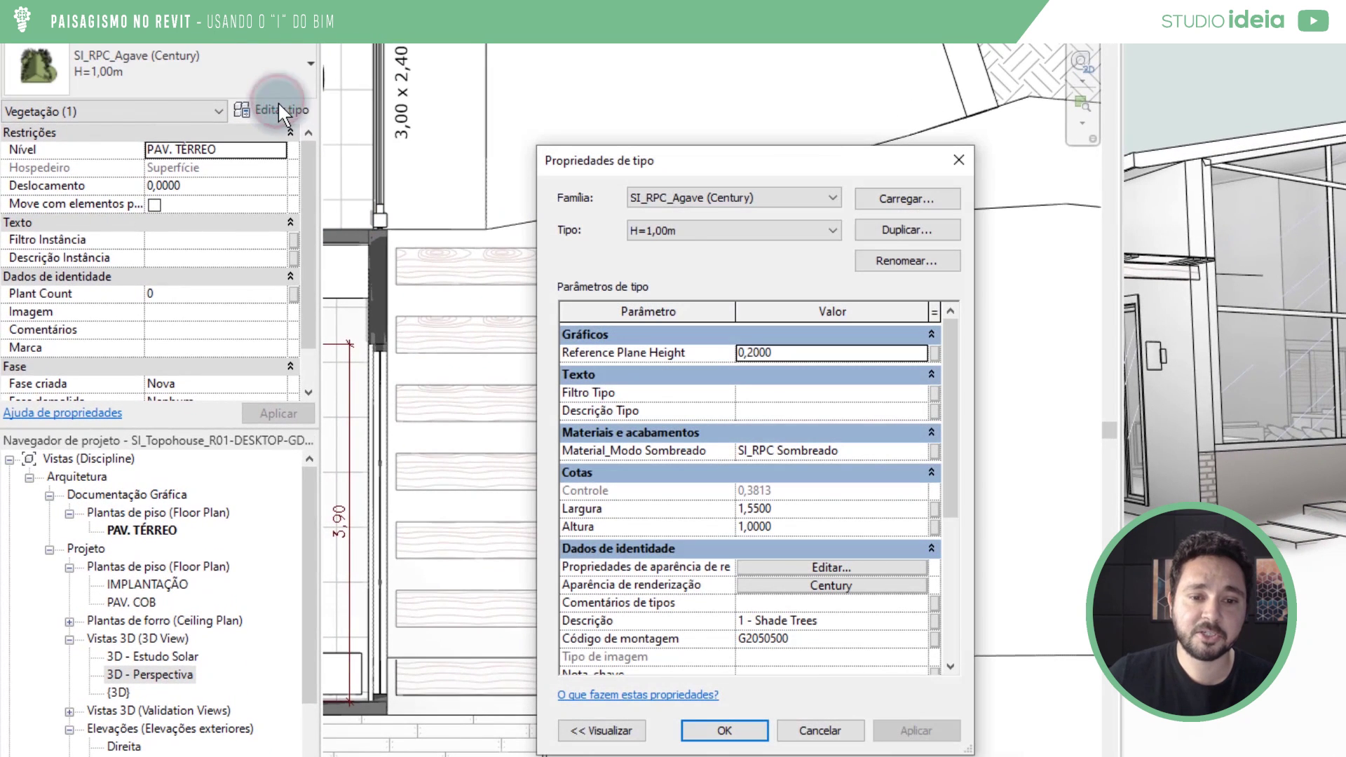
click(815, 507)
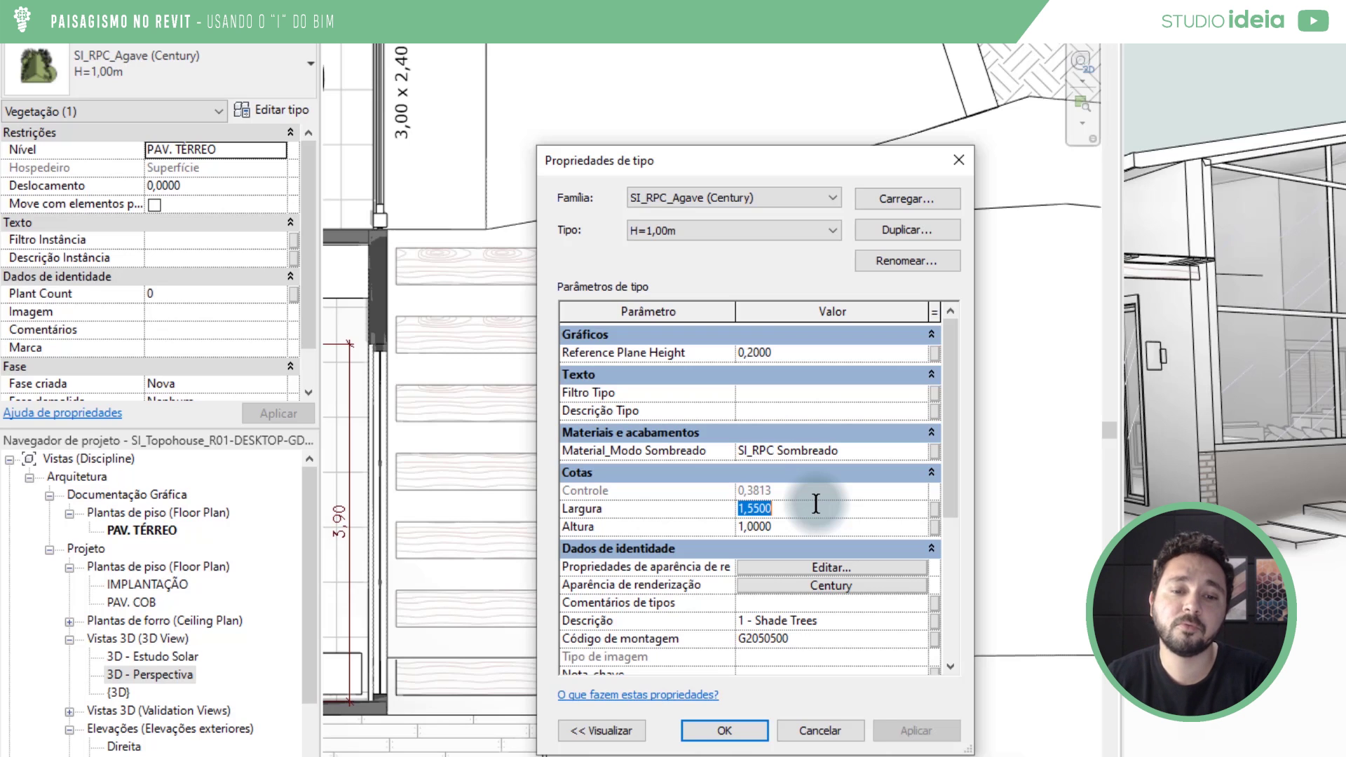
text(1,)
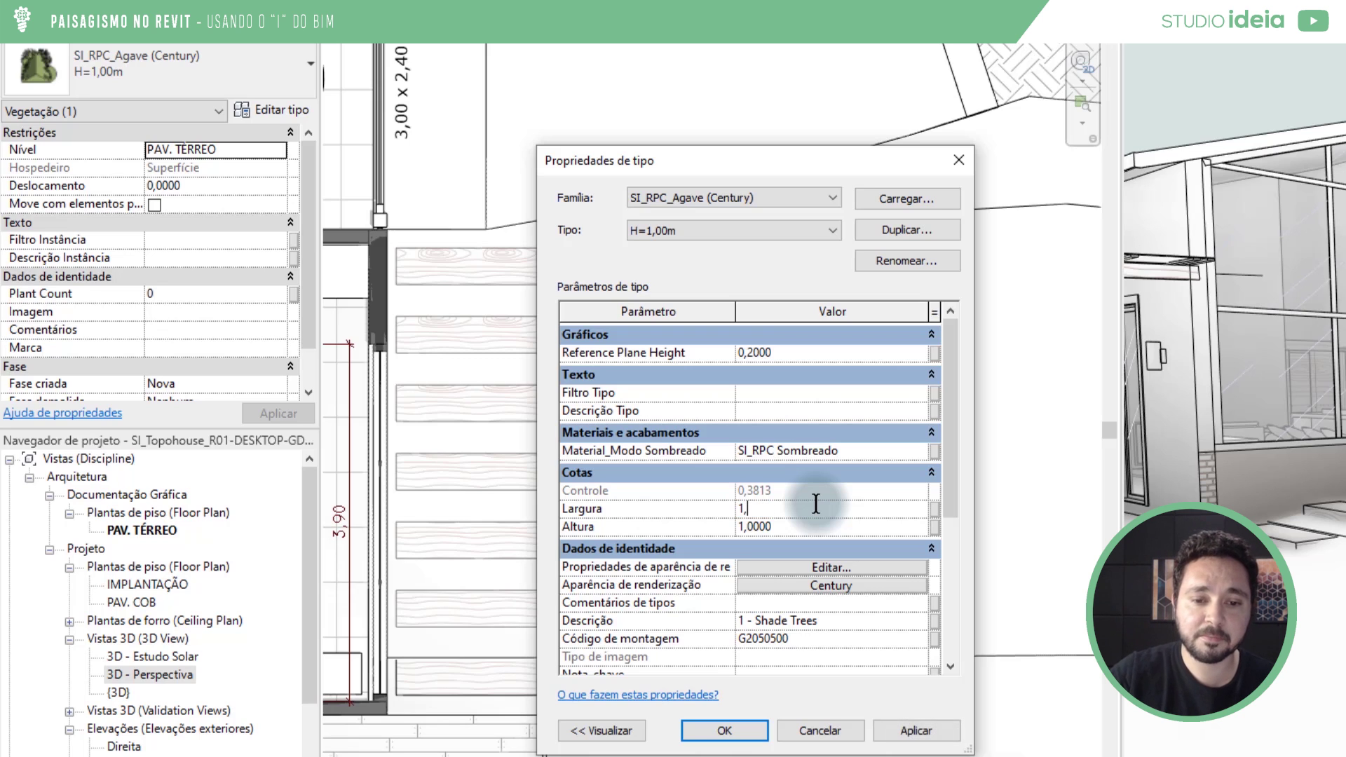
text(3)
click(719, 729)
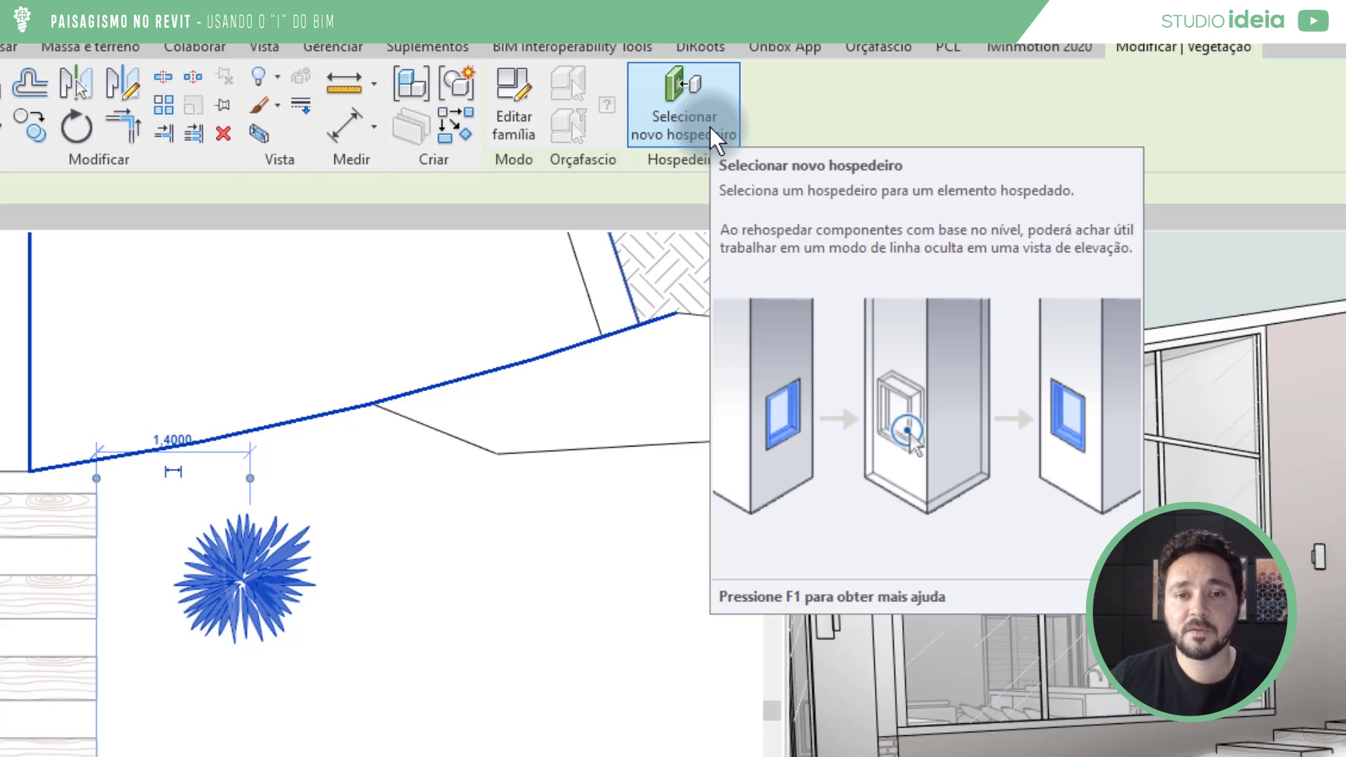
Rehost the selected agave on the topography surface with the Selecionar novo hospedeiro command.
click(711, 130)
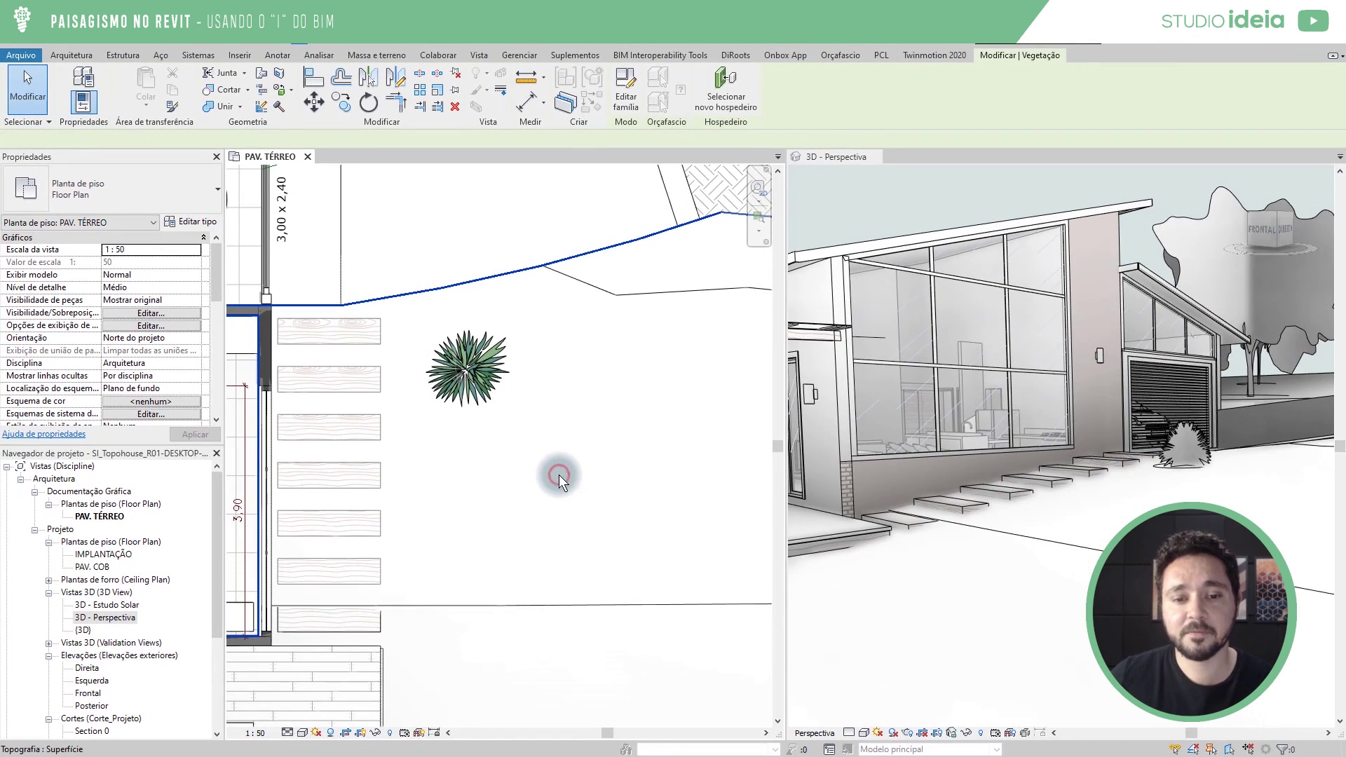
click(559, 474)
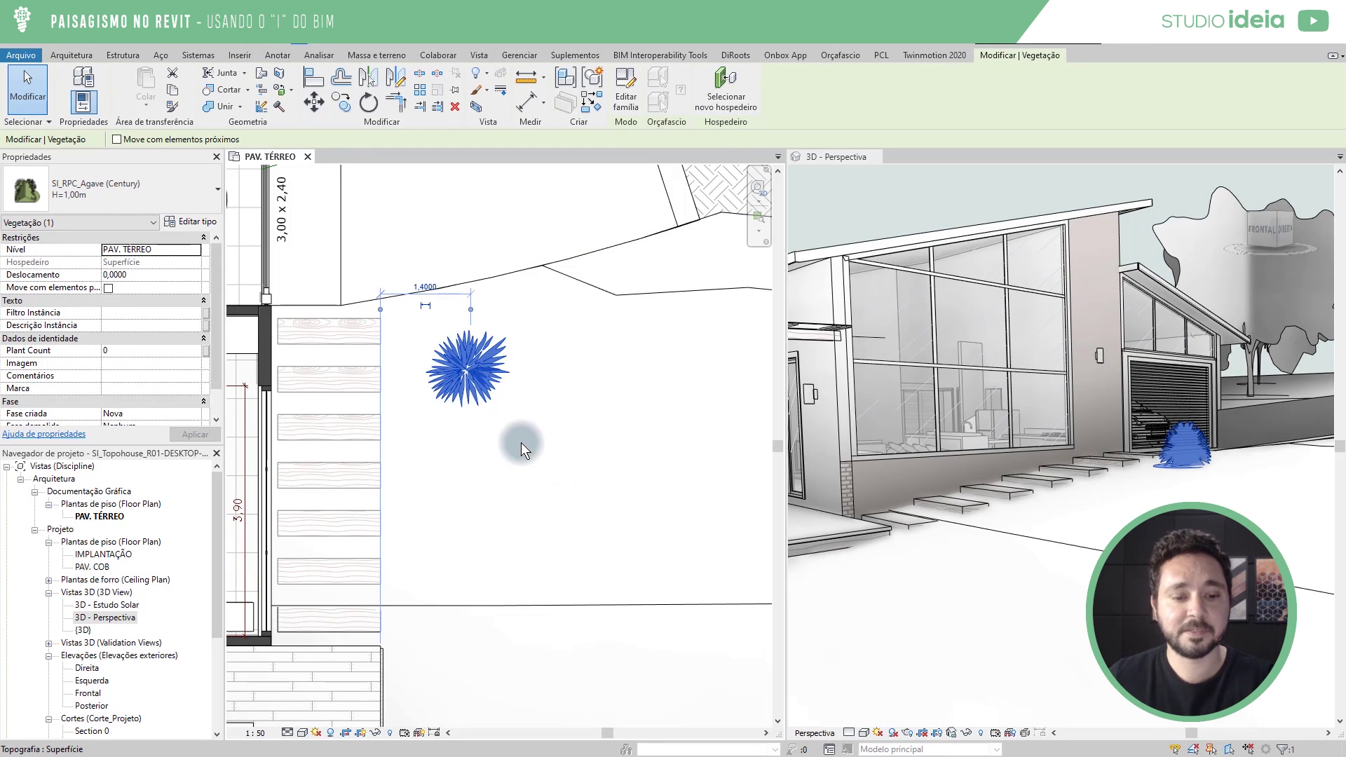
Create two similar agaves below the first one, alongside the stepping slabs in the floor plan.
middle_drag(520, 443, 517, 438)
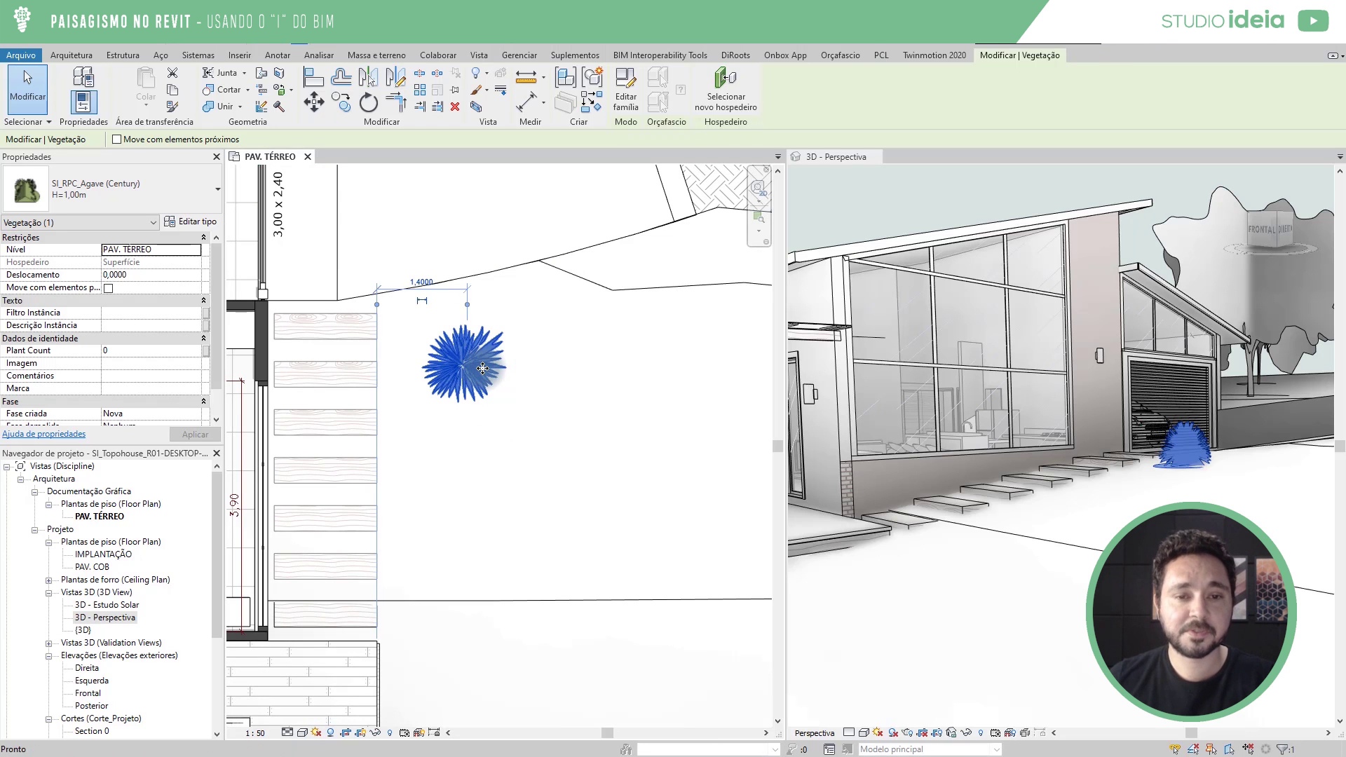
key(c)
key(s)
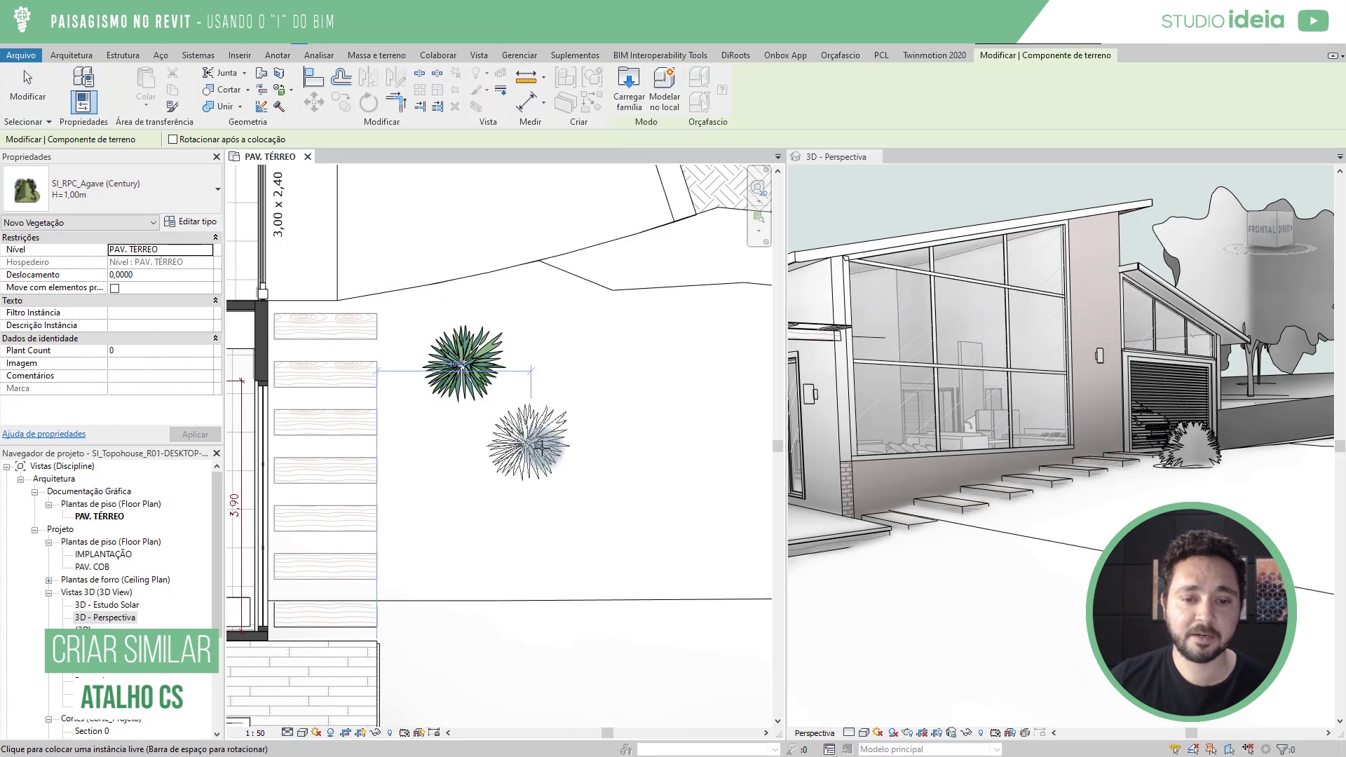
click(547, 461)
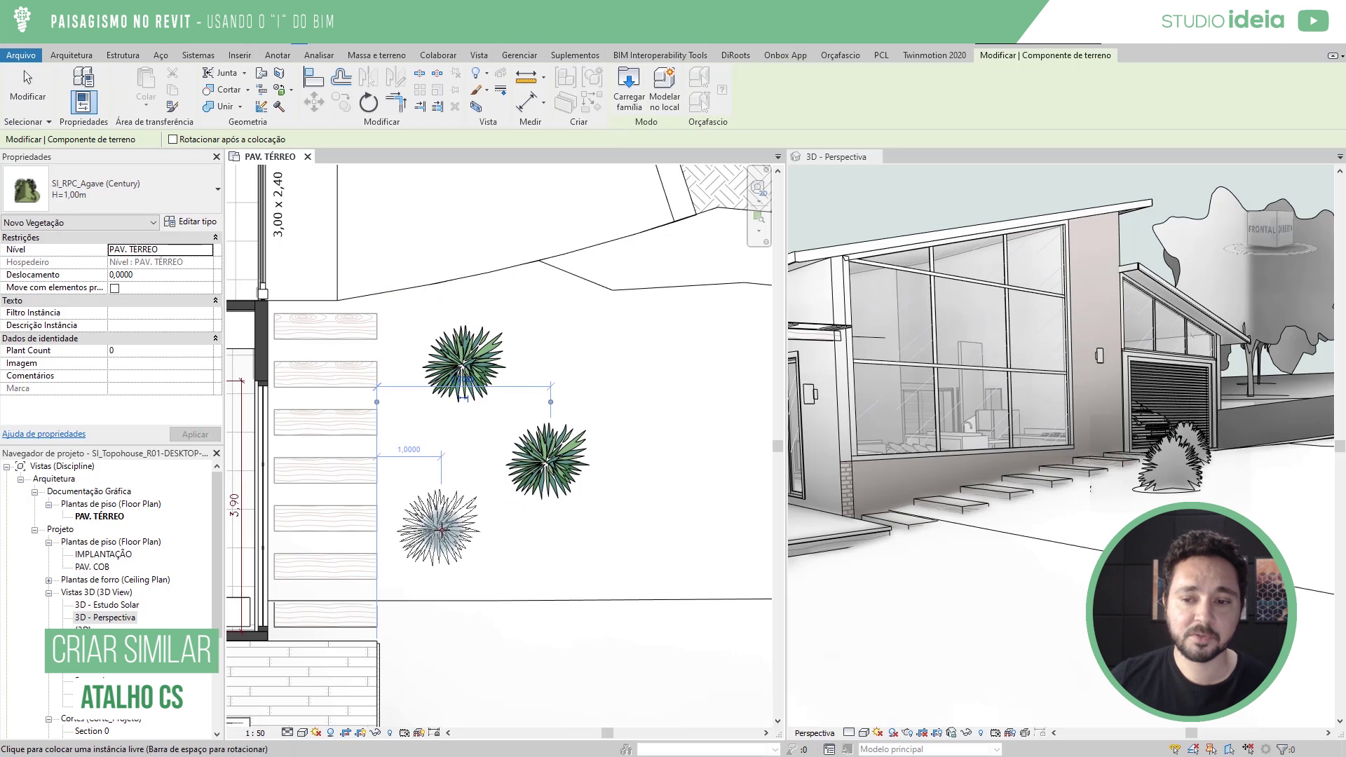
click(436, 521)
Place an SI_RPC_Ipê Amarelo (Elm) H=3,50m tree off the lower corner of the wooden deck and check it in the 3D perspective.
middle_drag(521, 460, 514, 286)
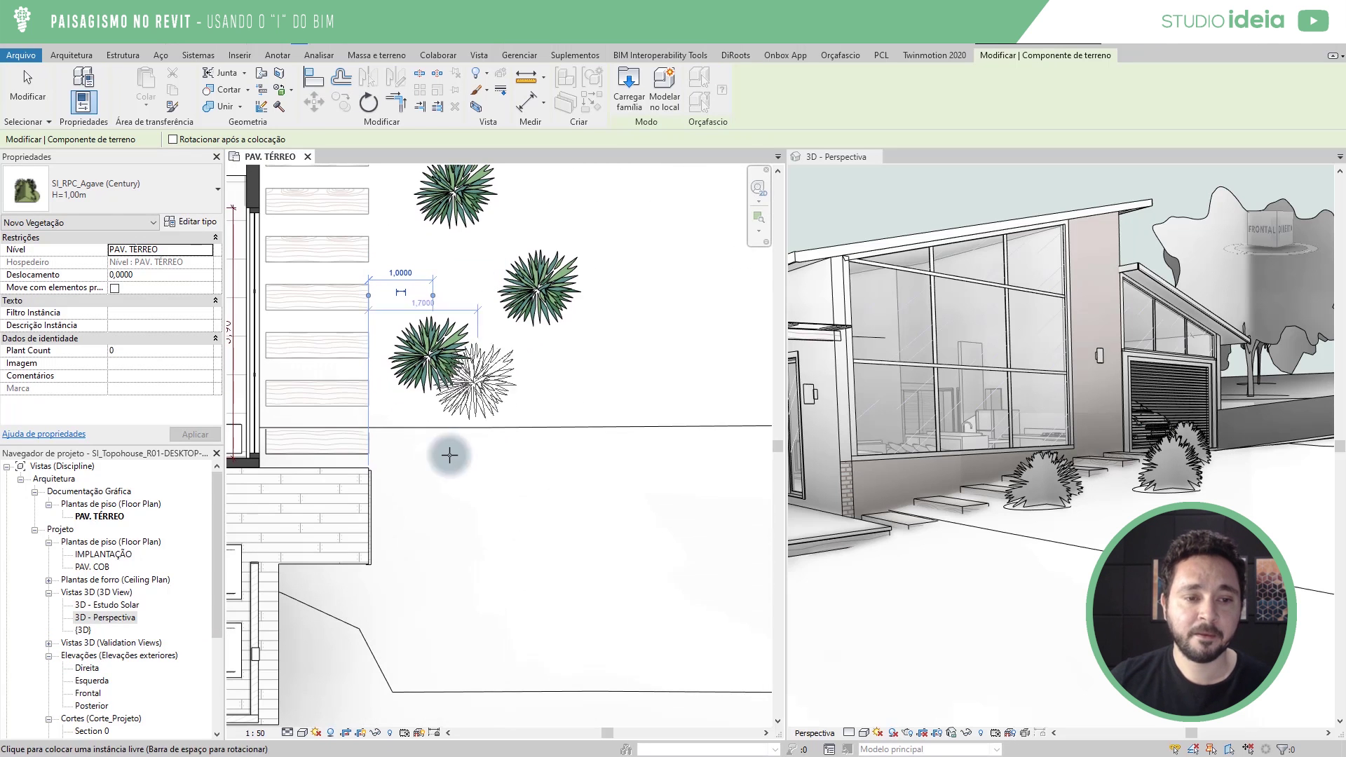
click(167, 197)
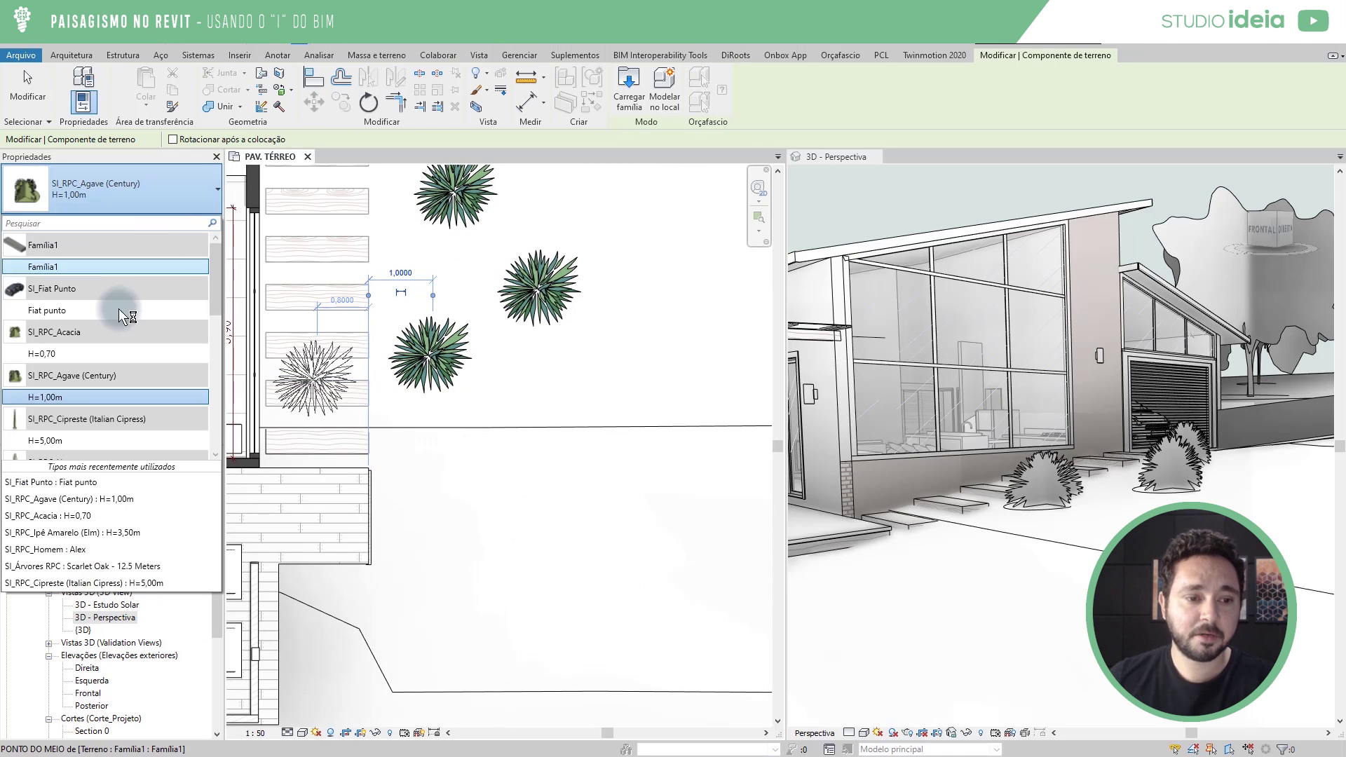
scroll(116, 323, down, 2)
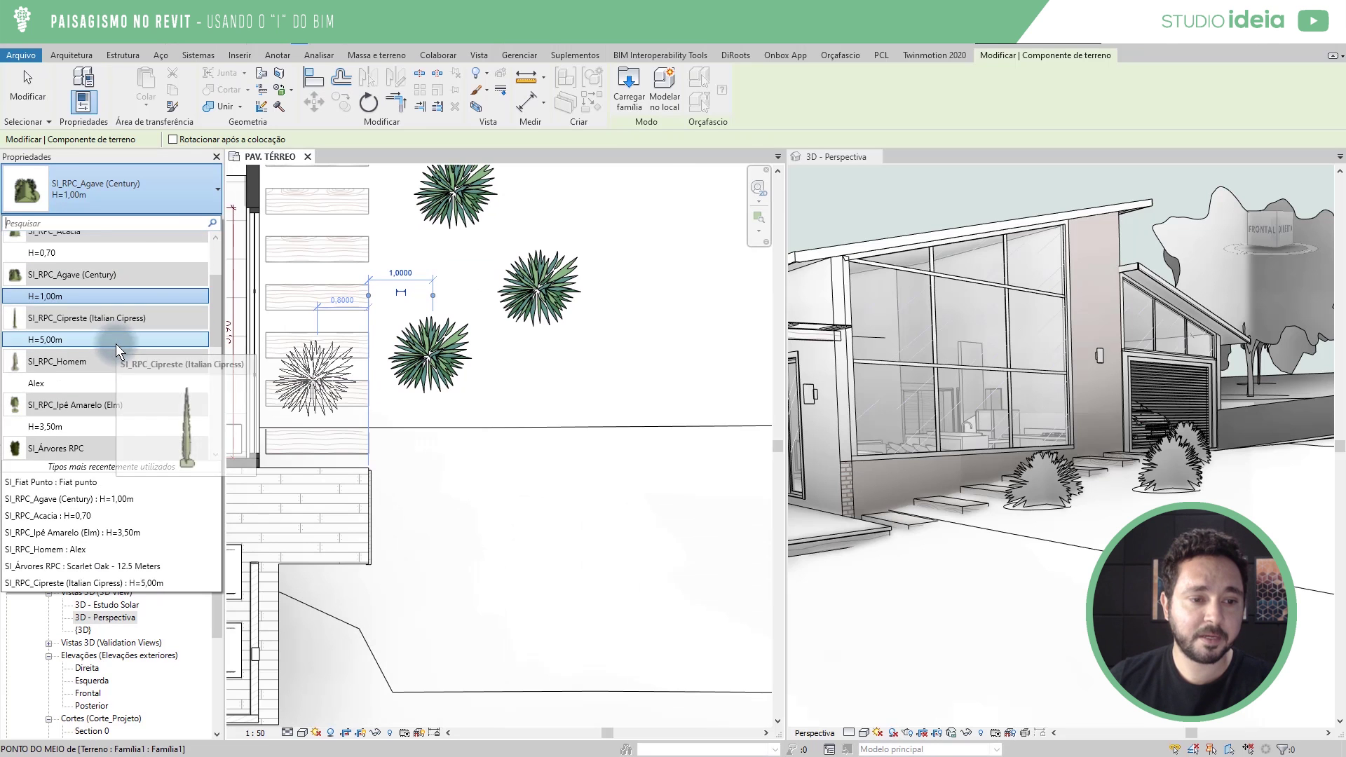
click(81, 426)
scroll(446, 369, down, 2)
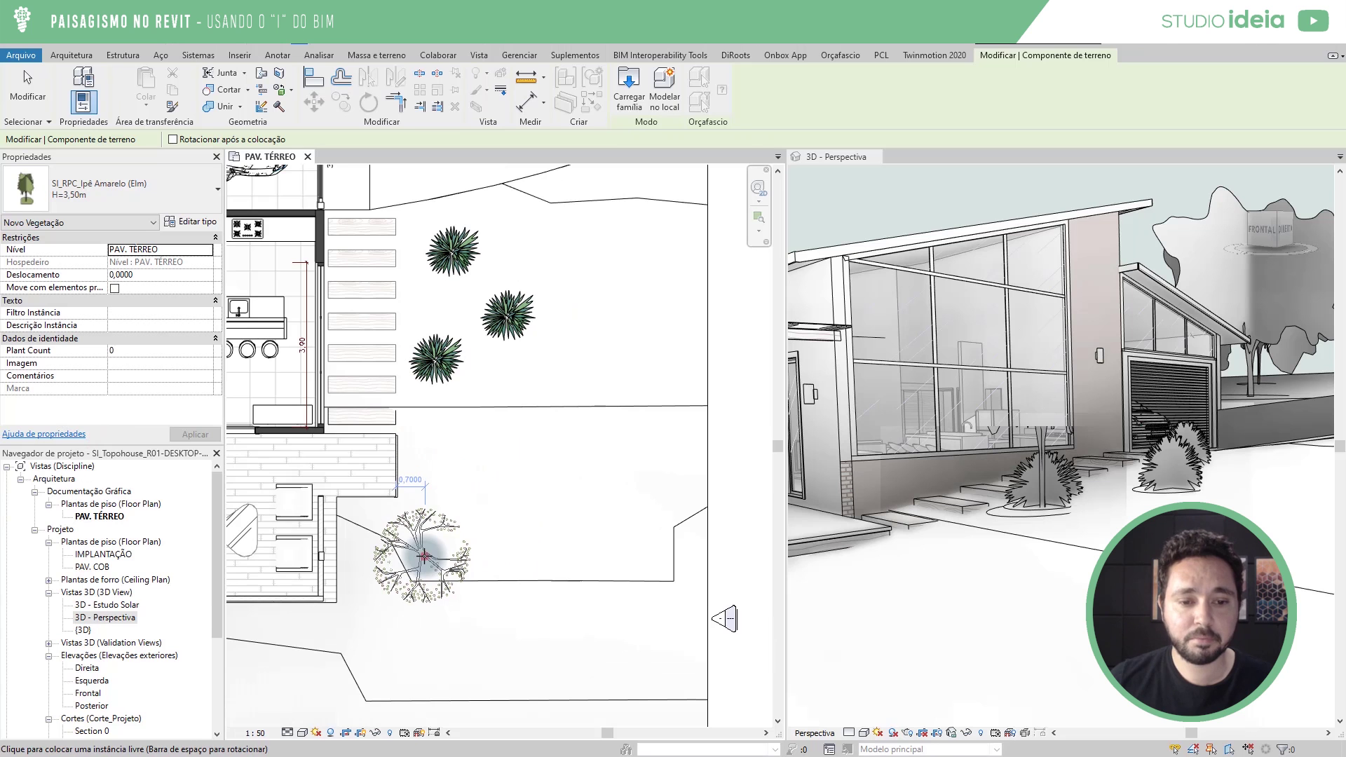
click(423, 556)
middle_drag(601, 483, 672, 512)
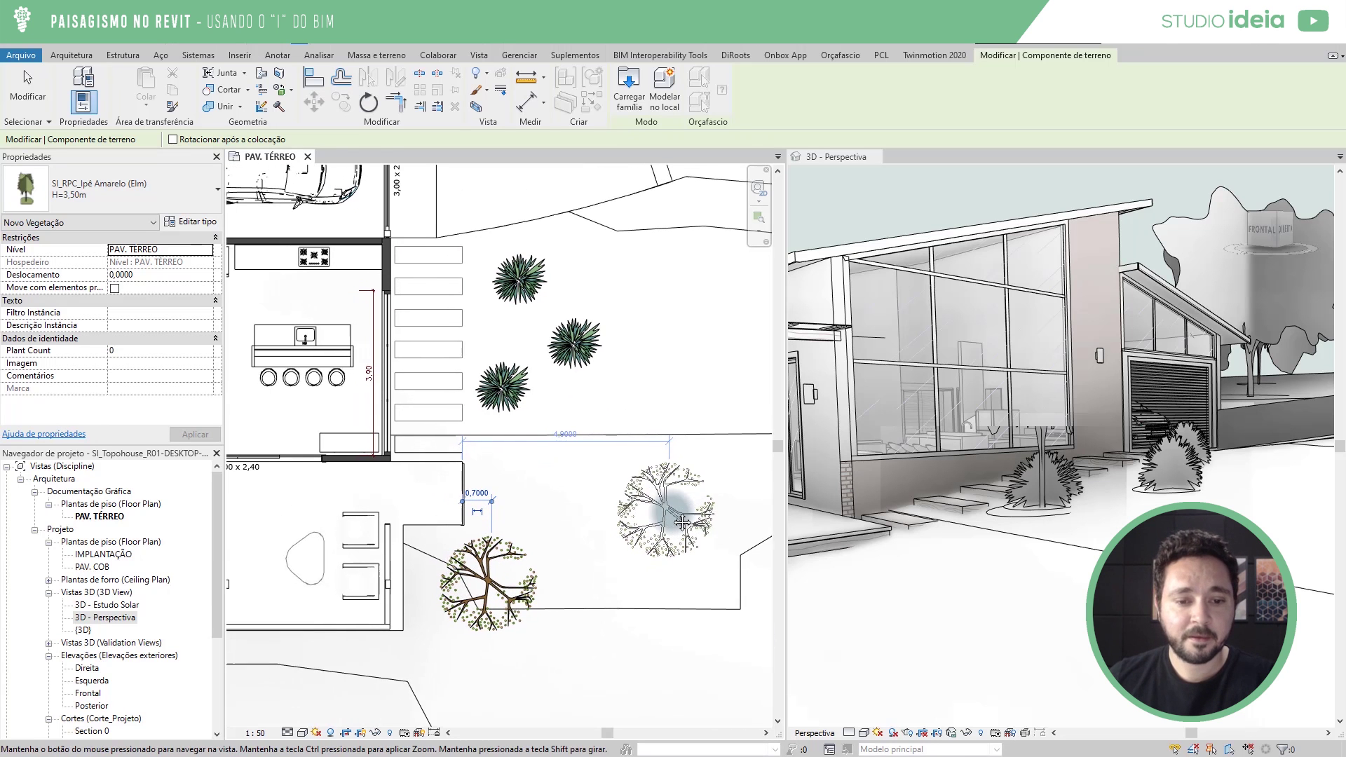
click(1003, 539)
scroll(1085, 502, down, 1)
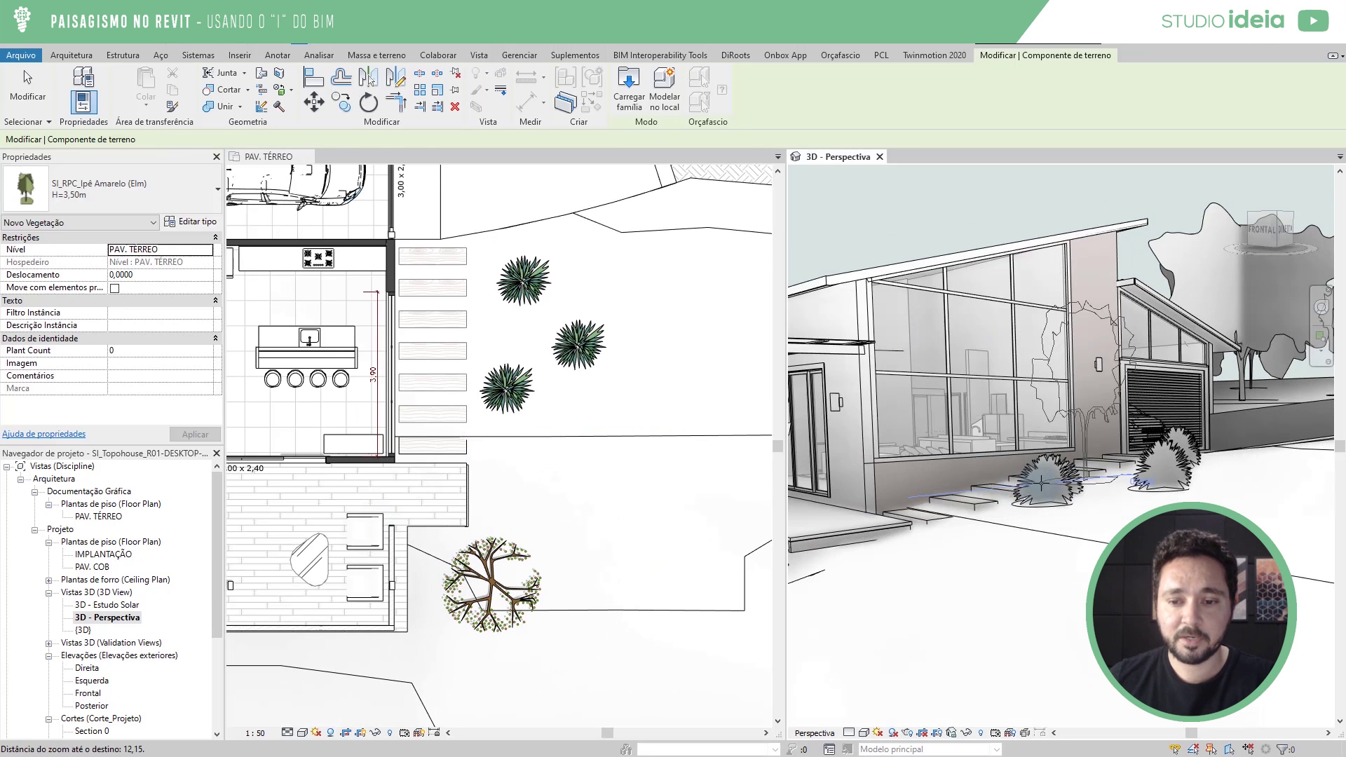
middle_drag(1013, 491, 1136, 489)
scroll(1056, 472, down, 2)
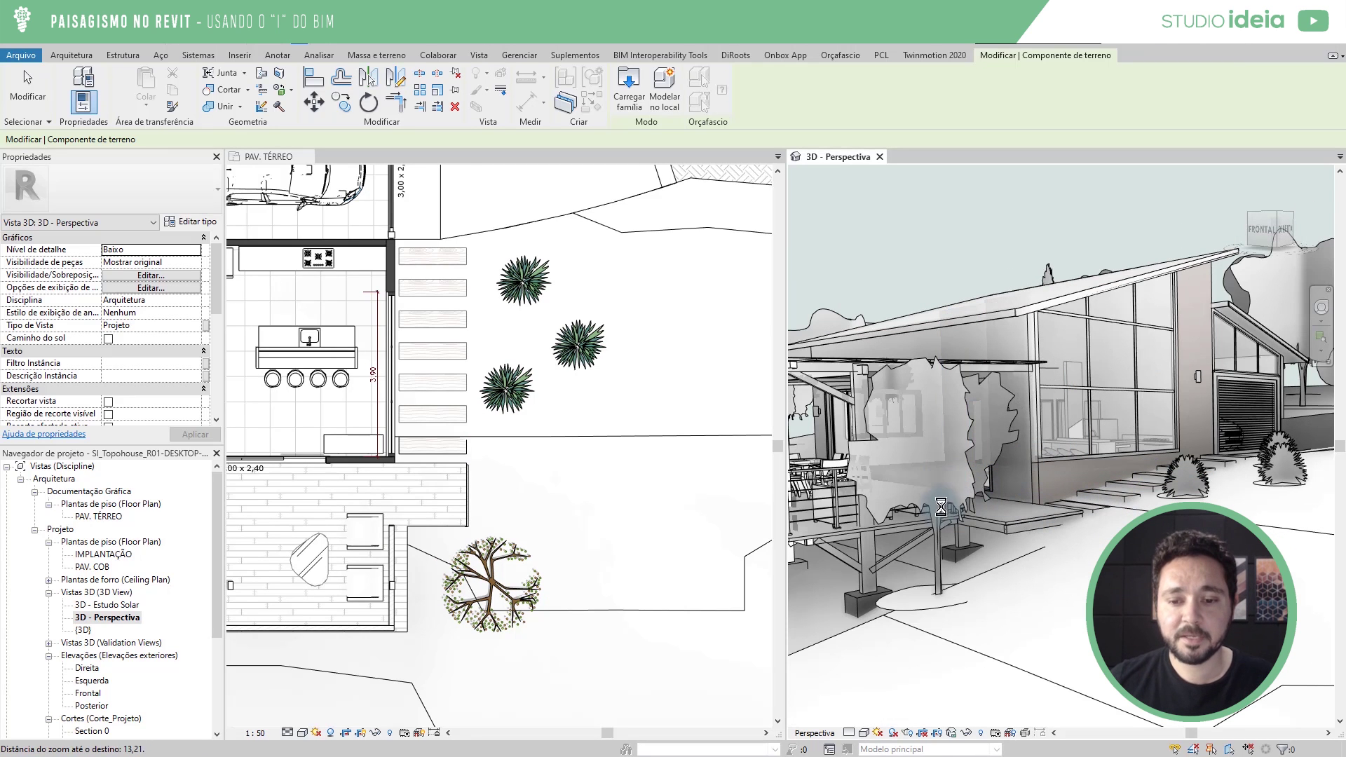
key(Escape)
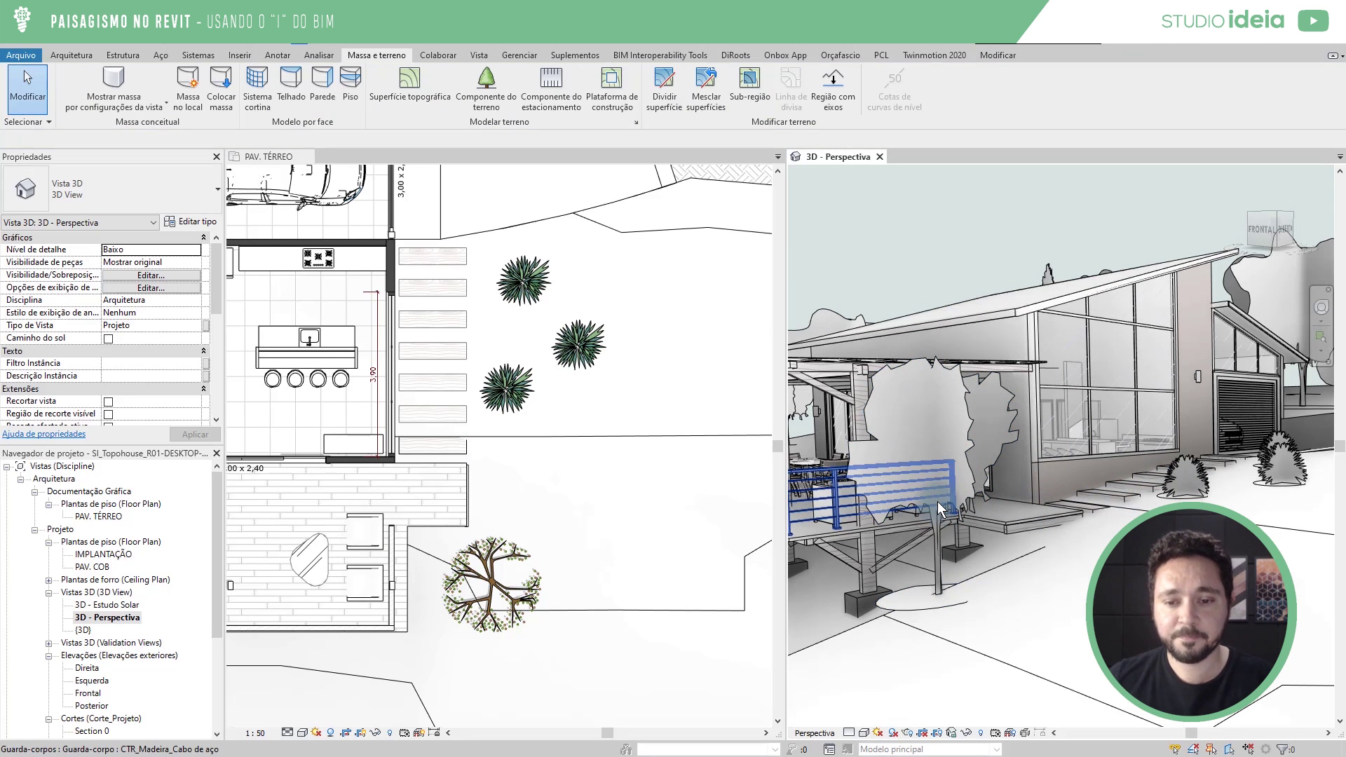
Set the Deslocamento of the ipê tree beside the wooden deck to -10cm, selecting it in the 3D perspective.
click(975, 467)
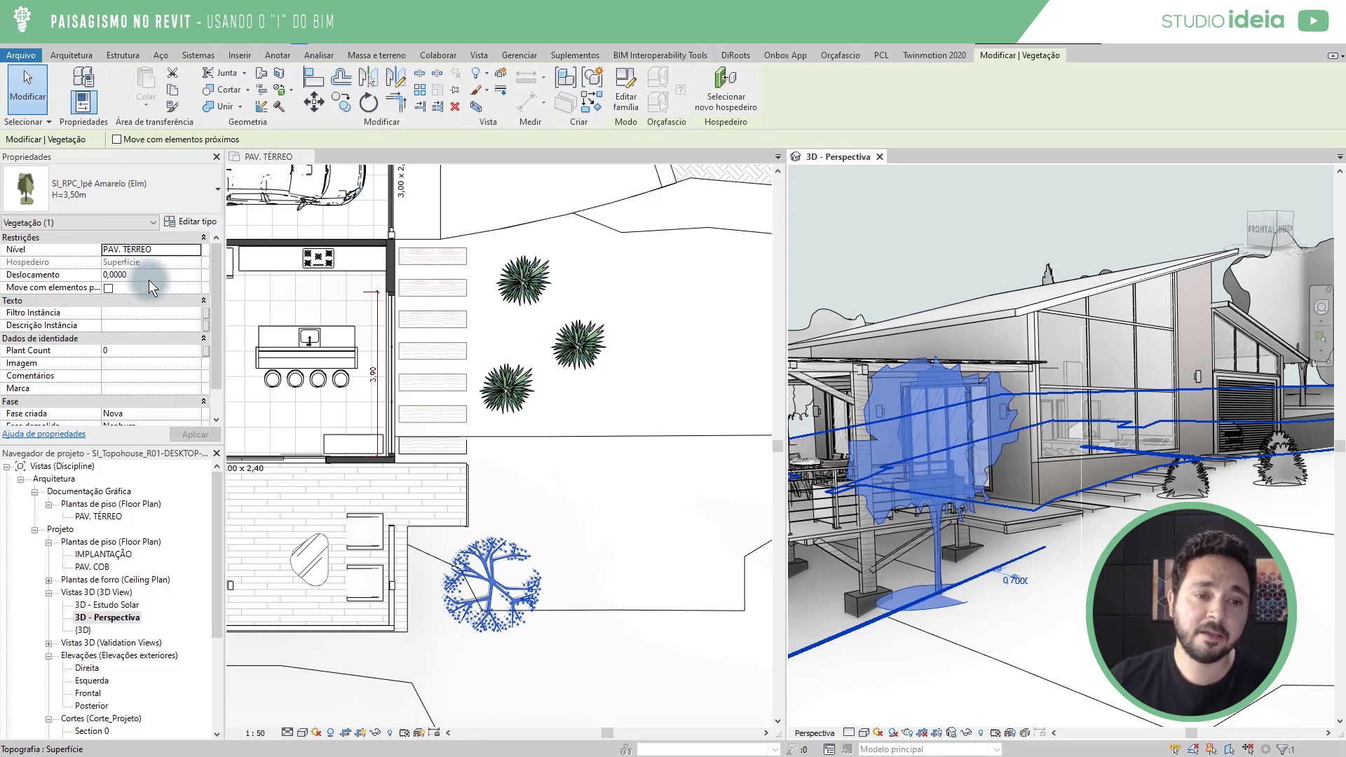
click(148, 279)
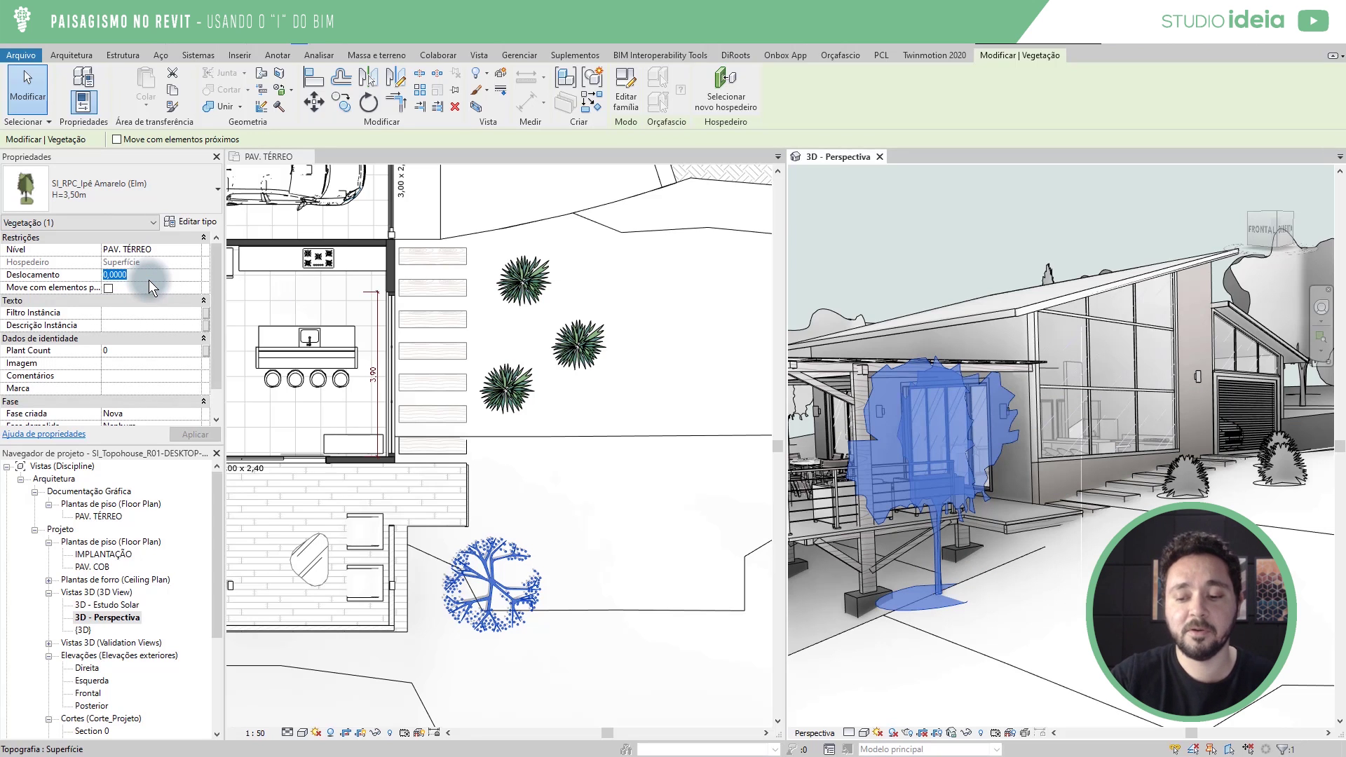
text(-1)
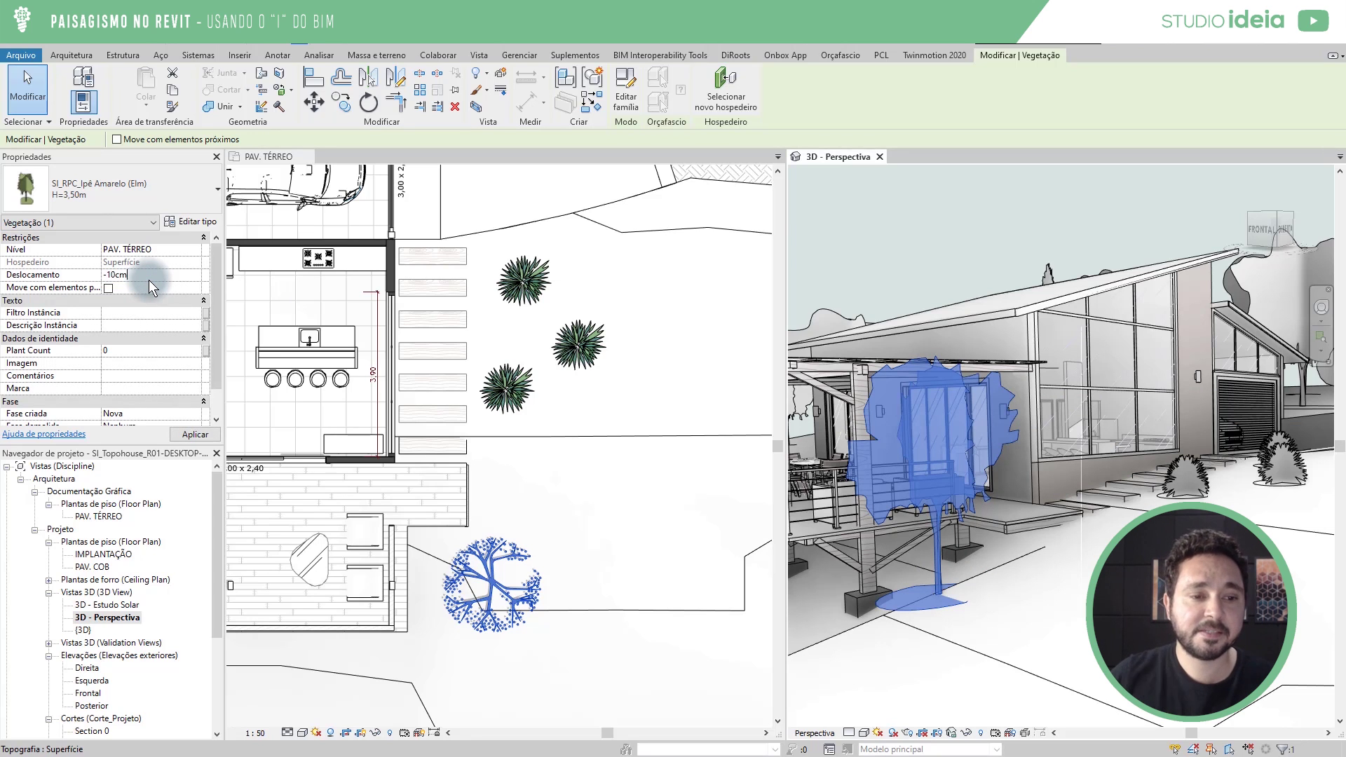
text(0cm)
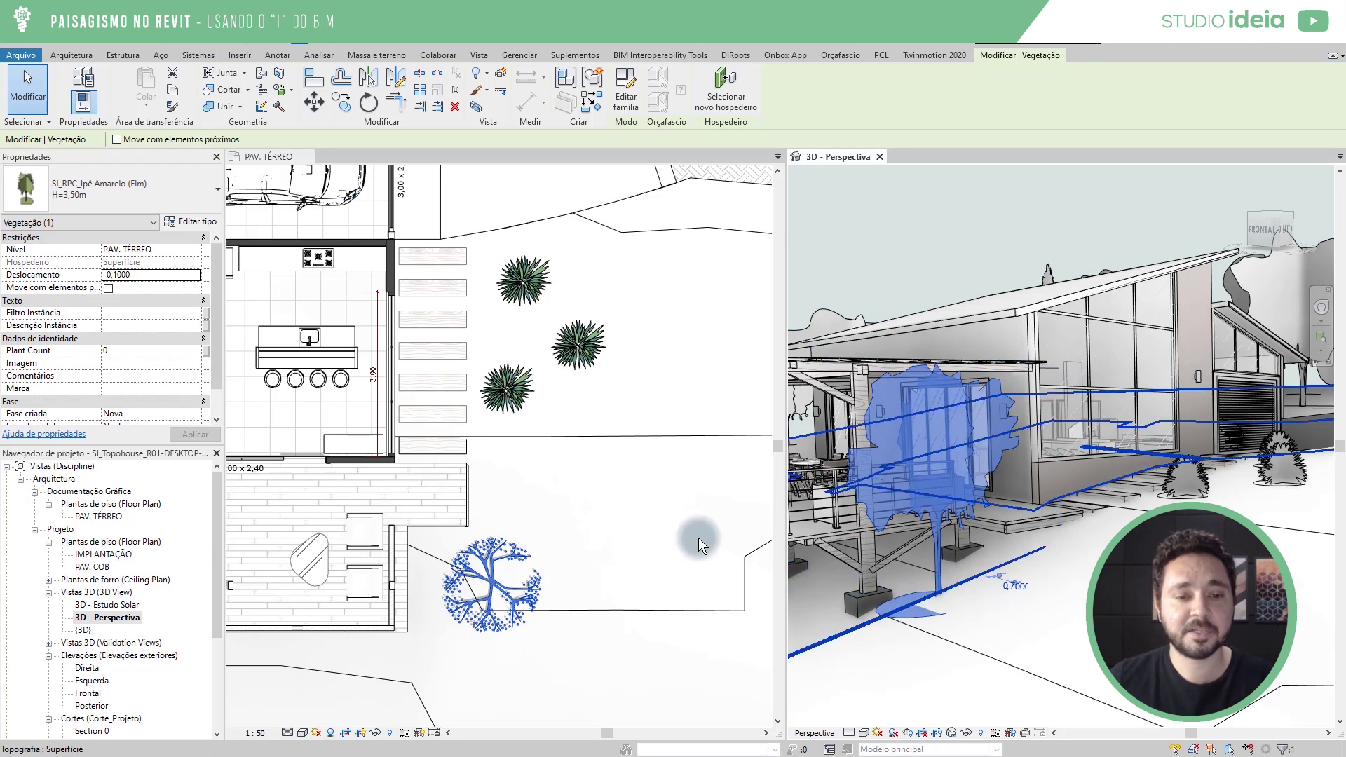
click(558, 534)
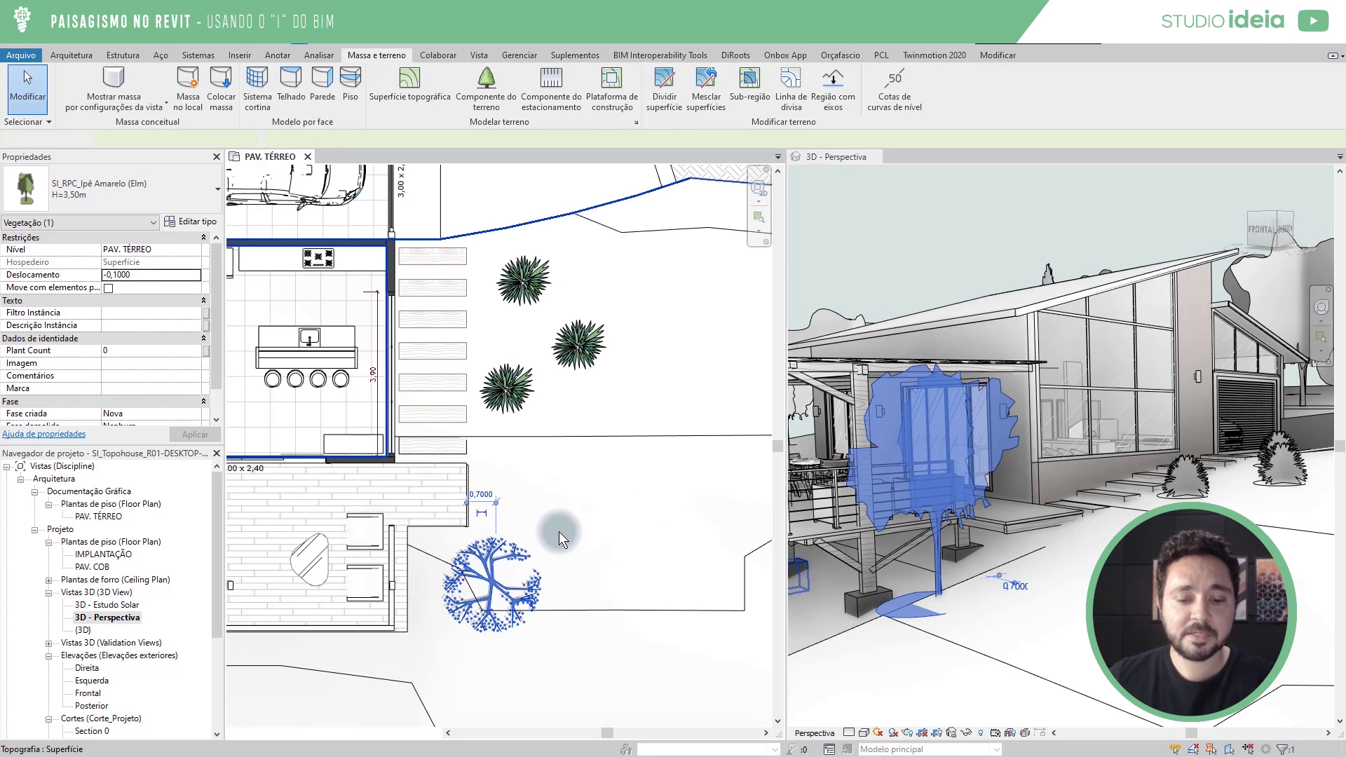
click(562, 527)
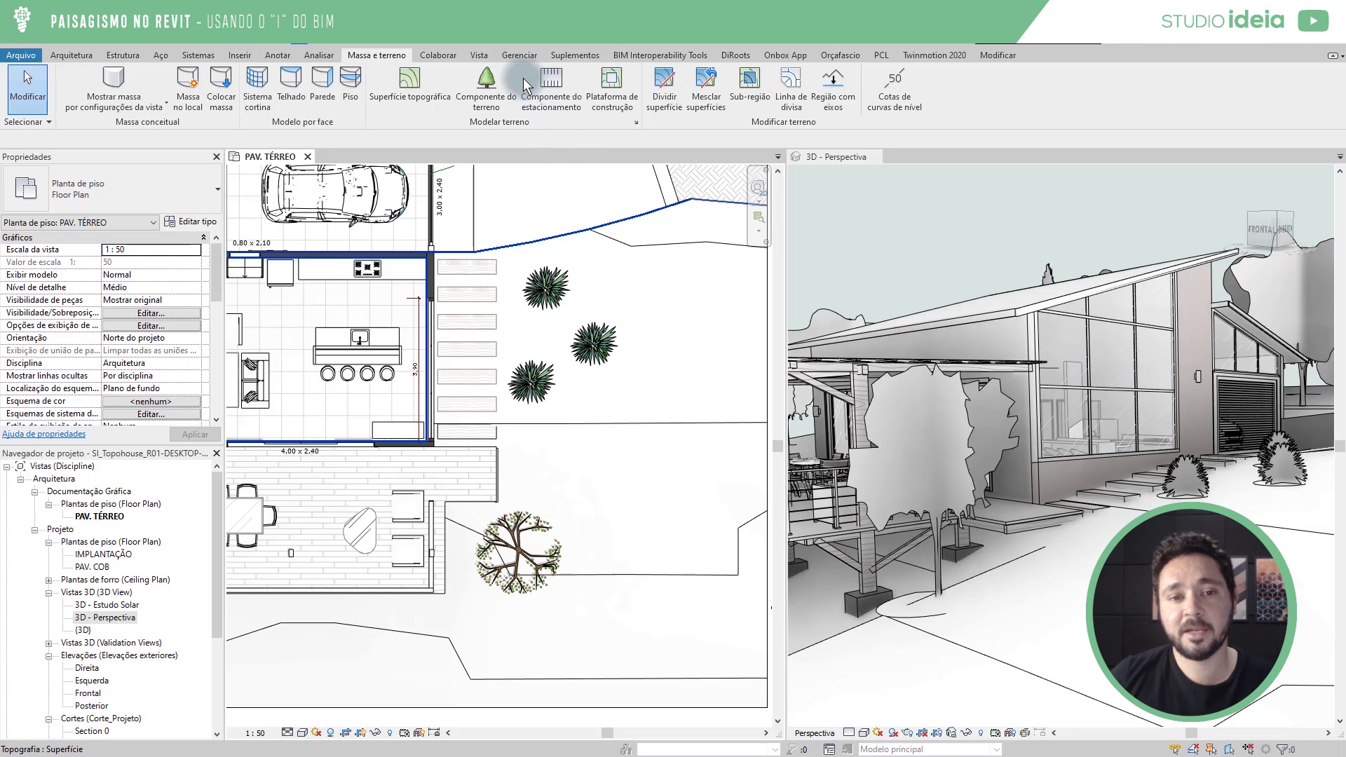
Begin a new project parameter named Porte and define it as a type parameter (Tipo).
click(521, 55)
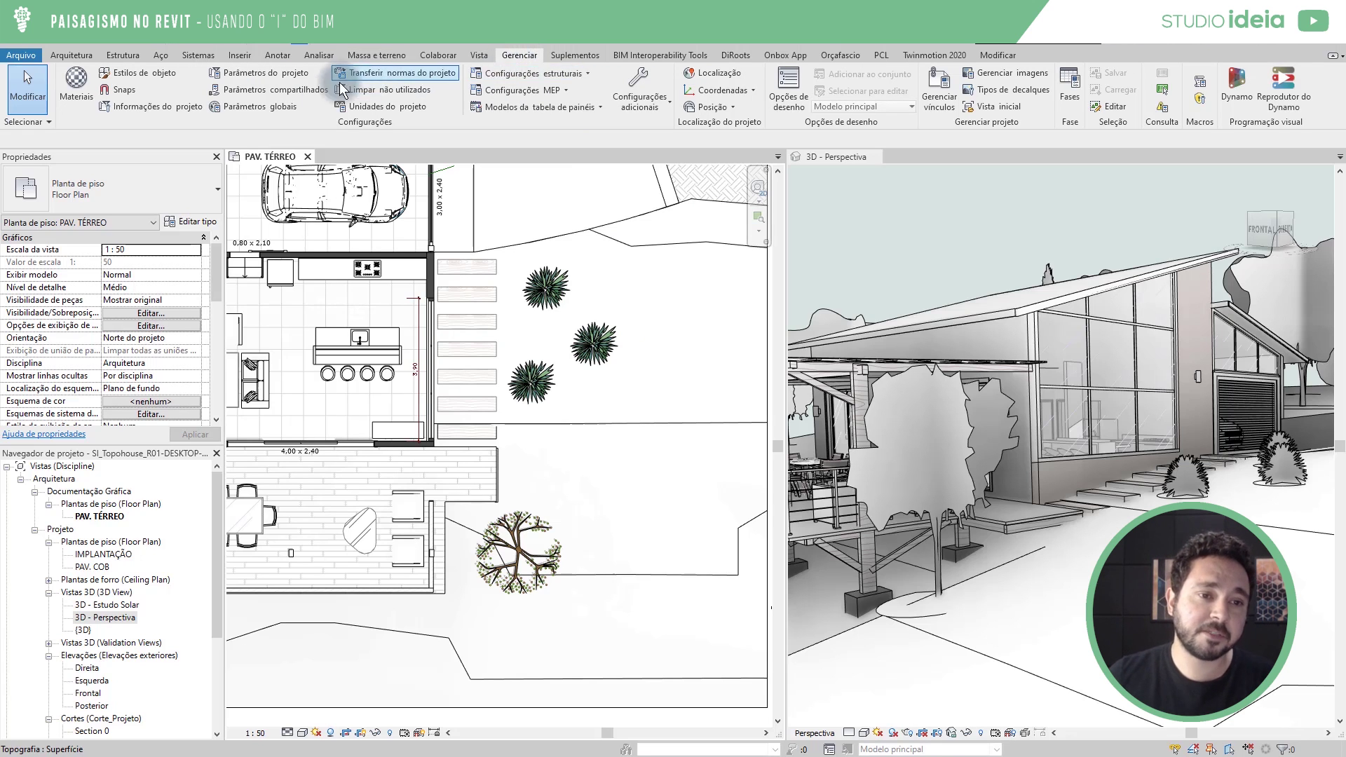
click(285, 77)
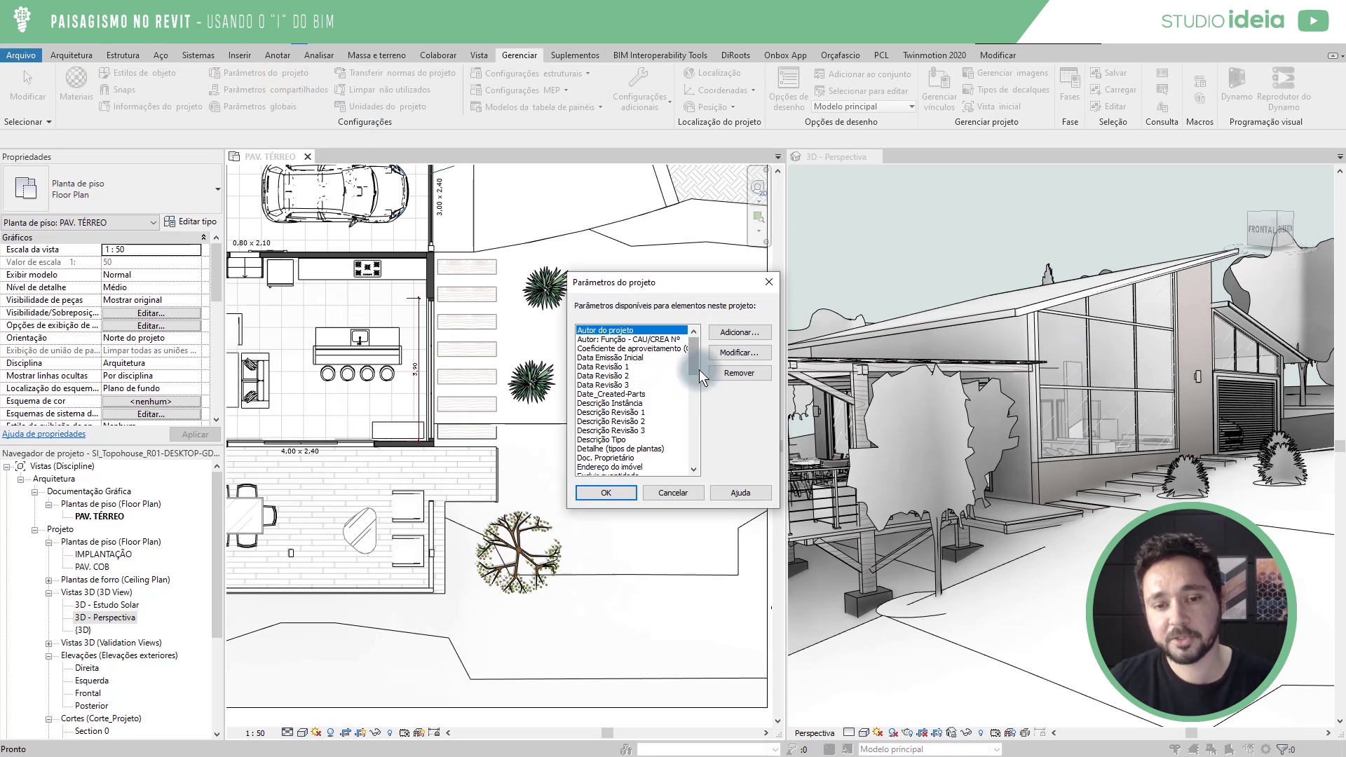
click(737, 332)
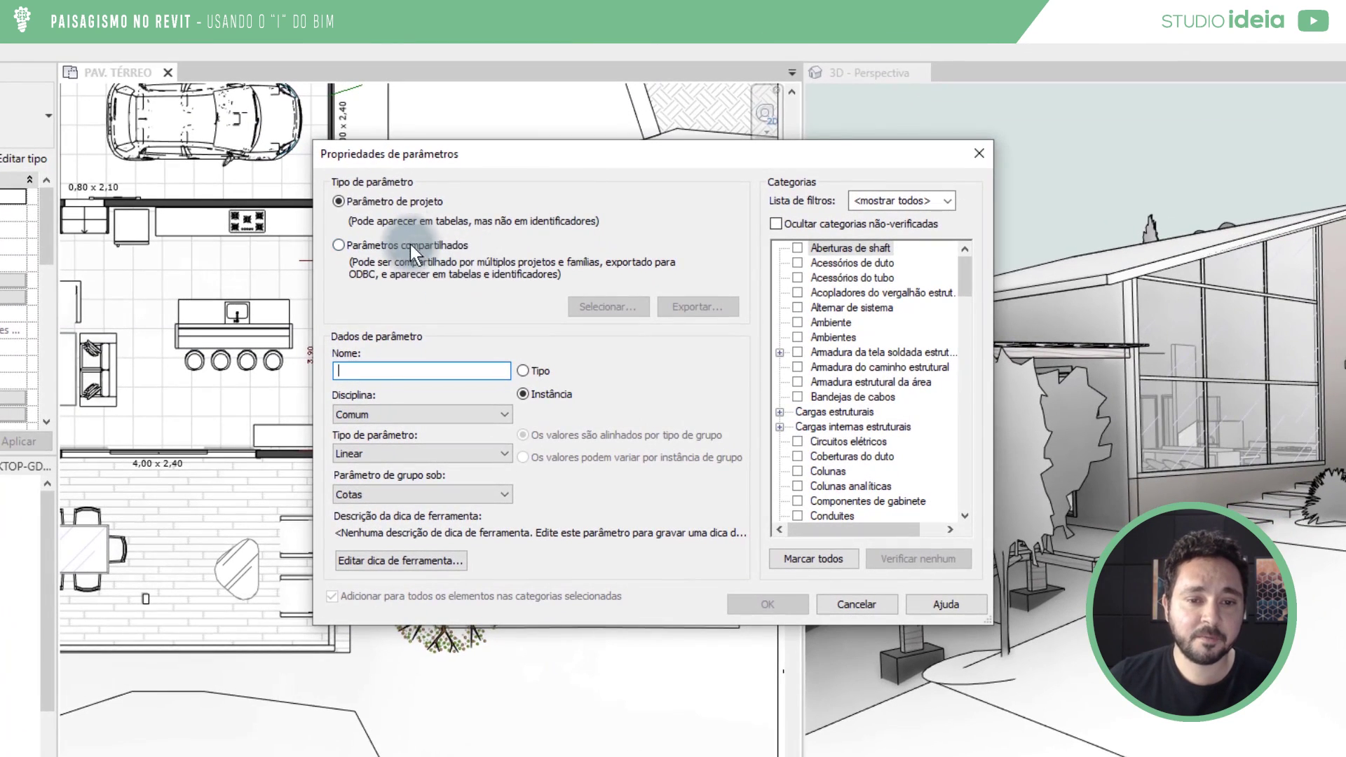
click(406, 372)
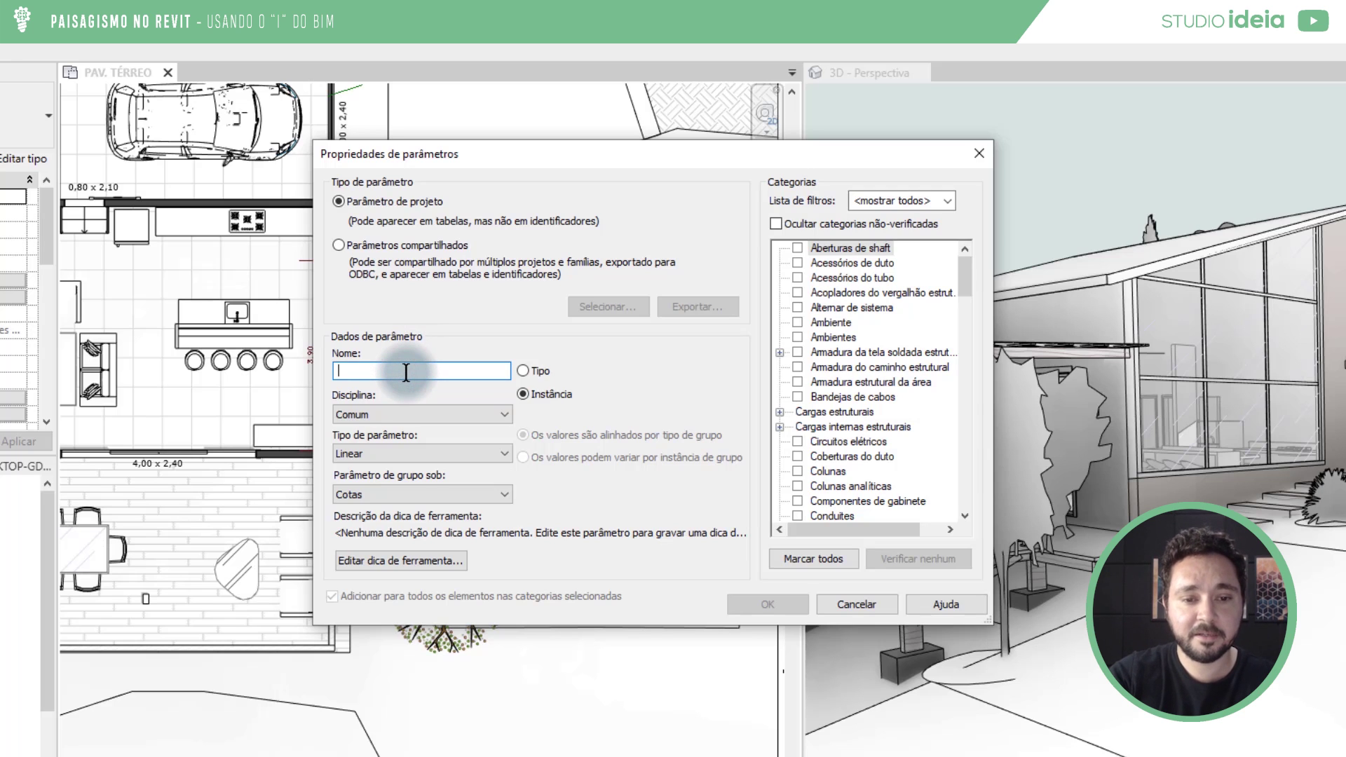
text(Porte)
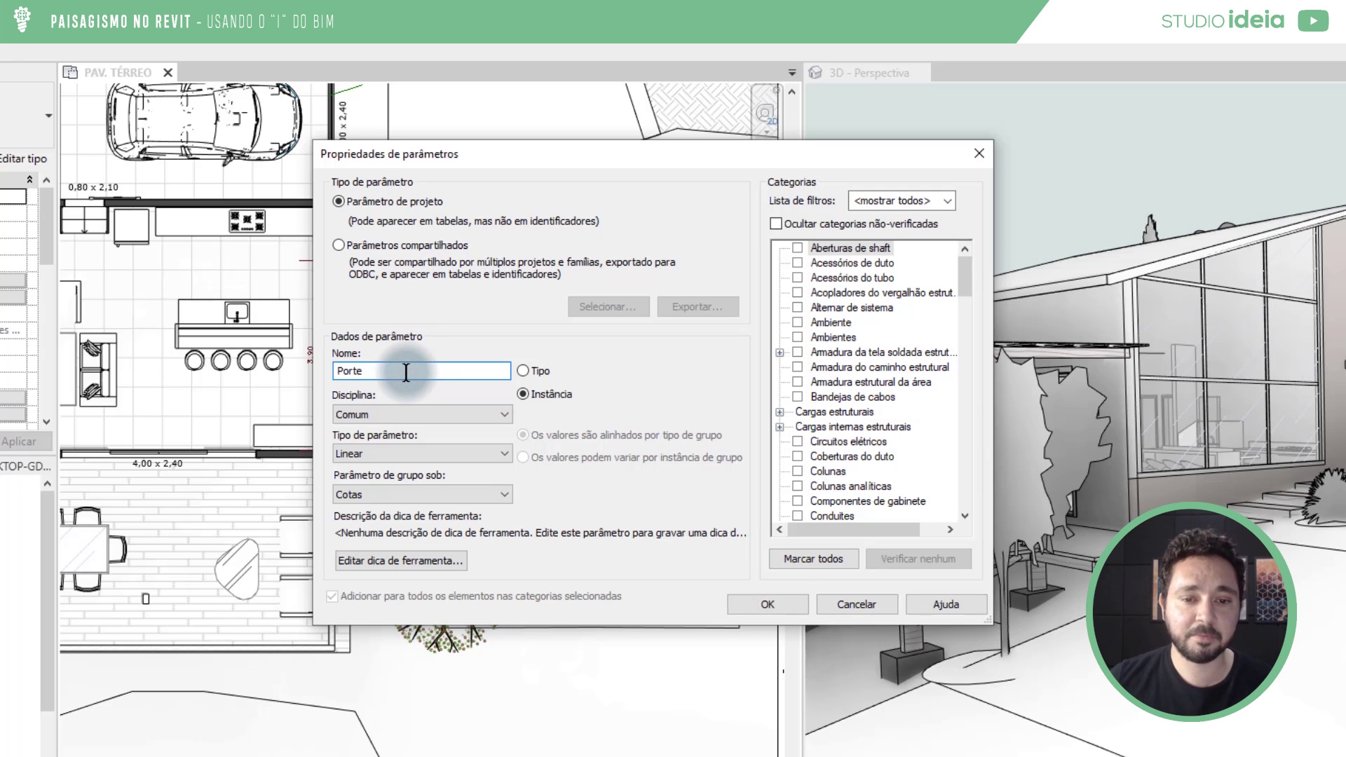
click(525, 372)
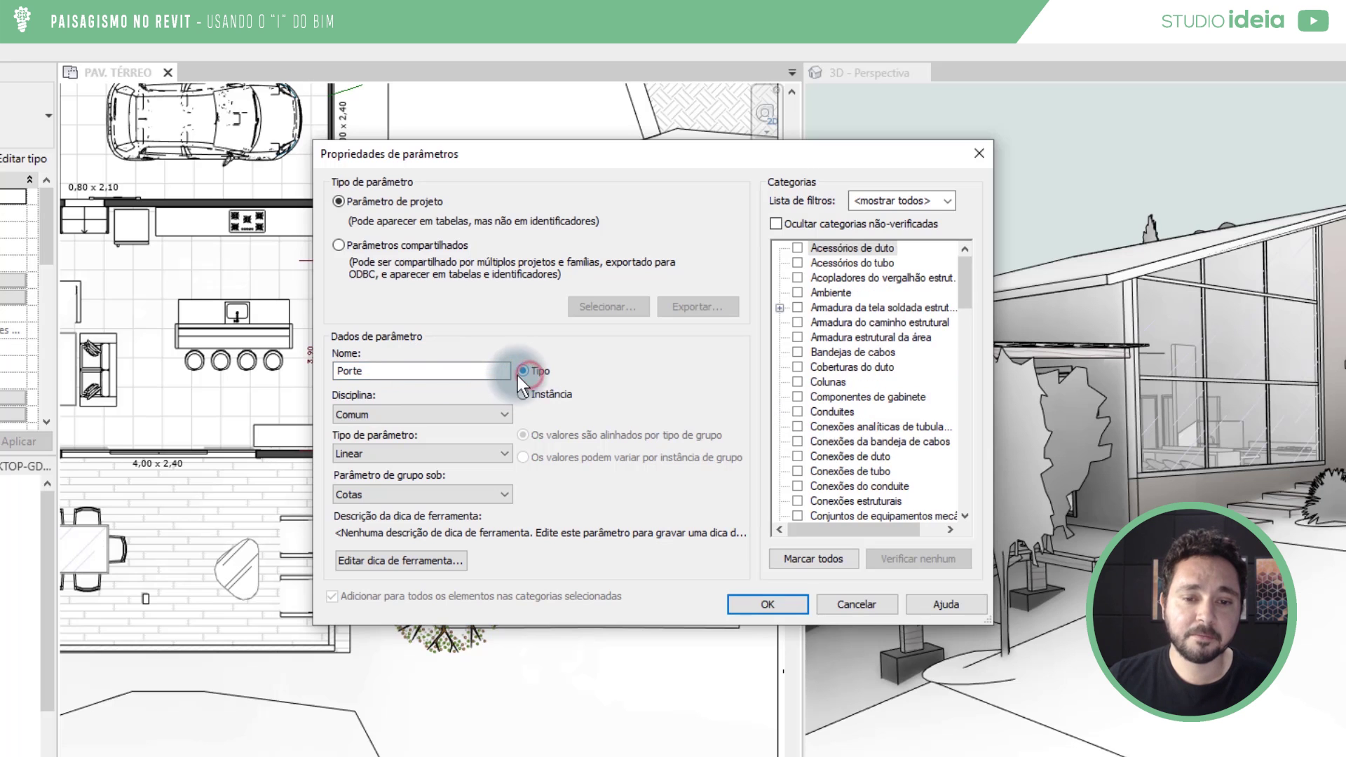
Set the Porte parameter's data type to Texto, assign it to the Vegetação category, and create it.
drag(481, 155, 552, 132)
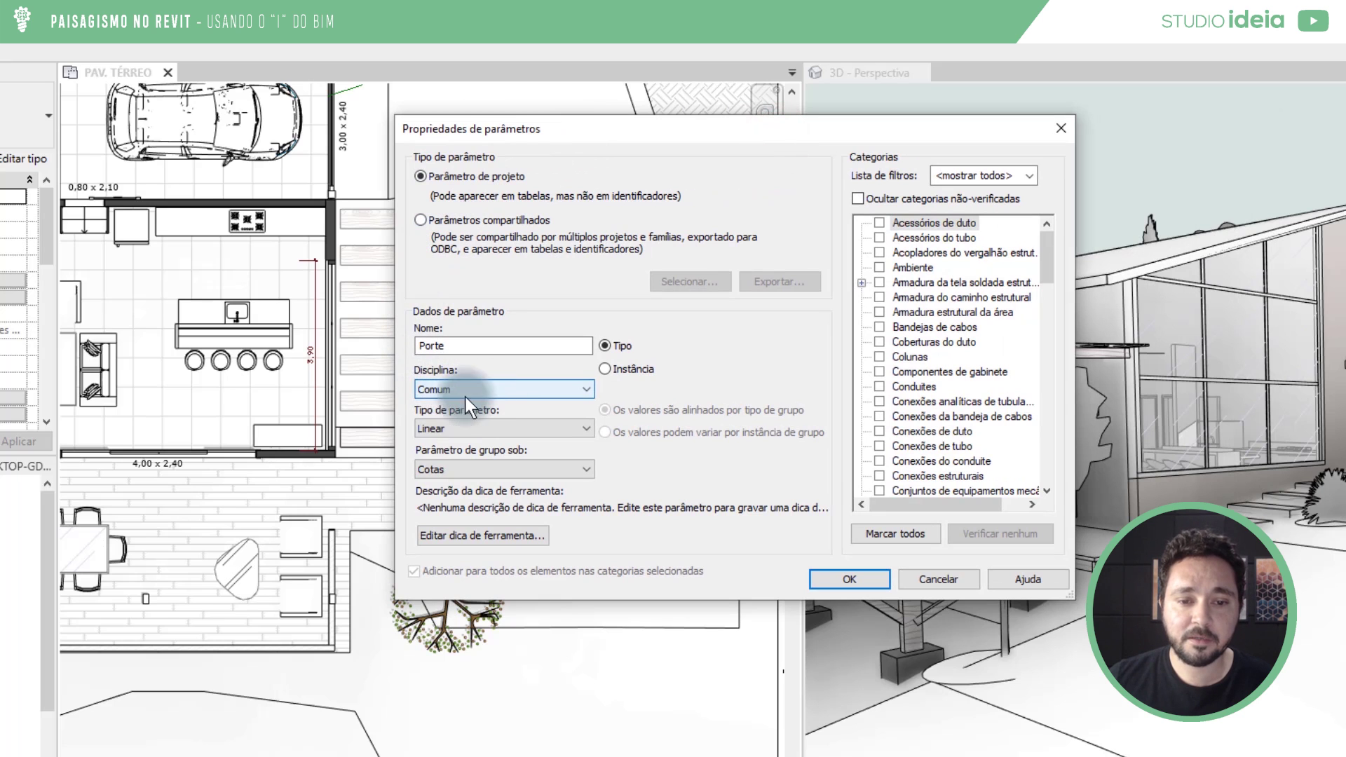
click(473, 434)
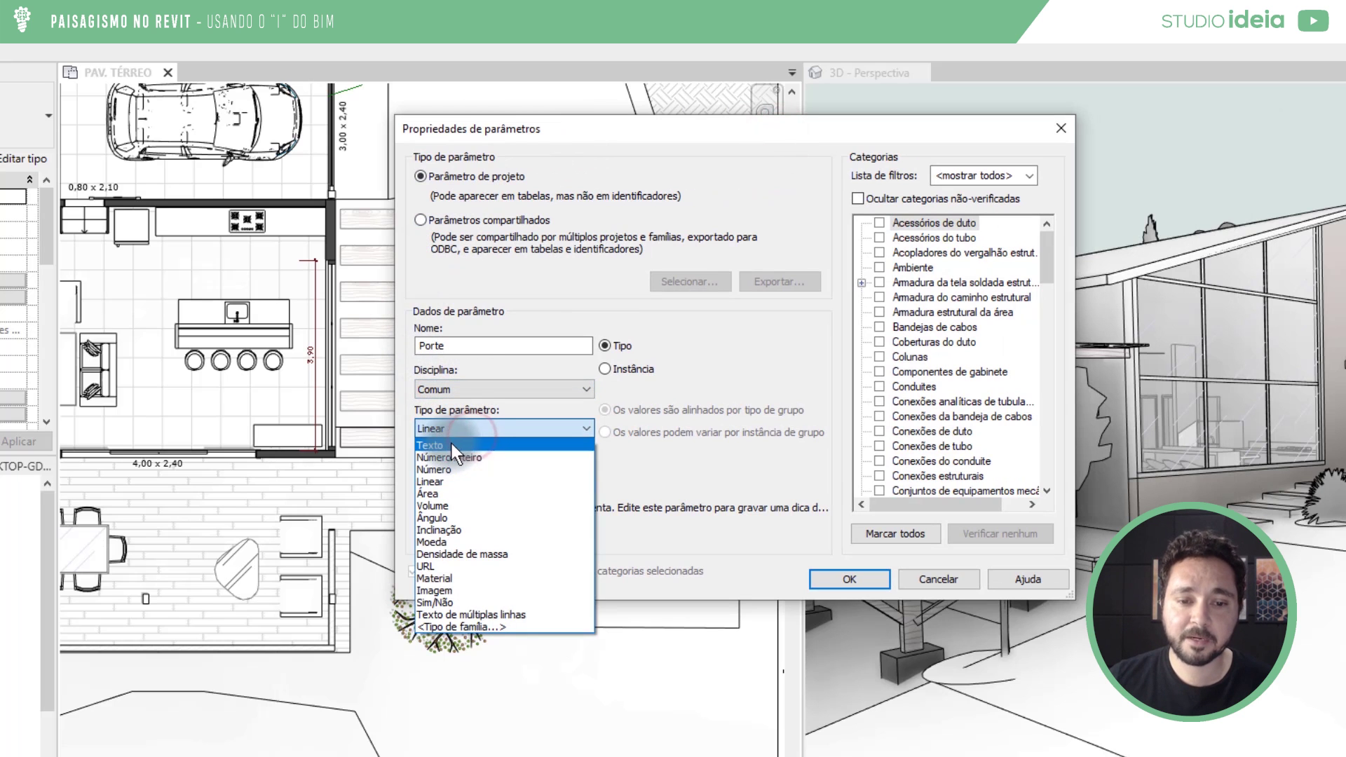
click(452, 445)
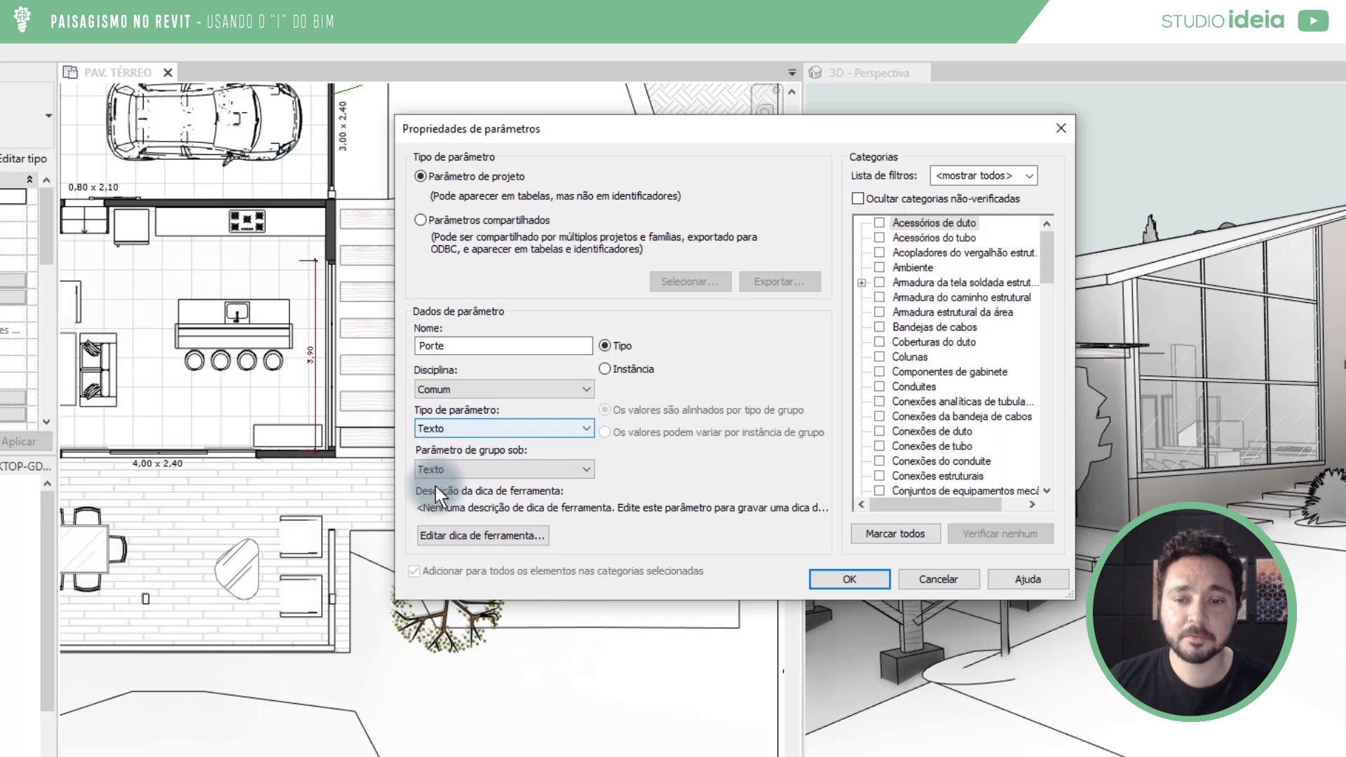
drag(1046, 258, 1035, 454)
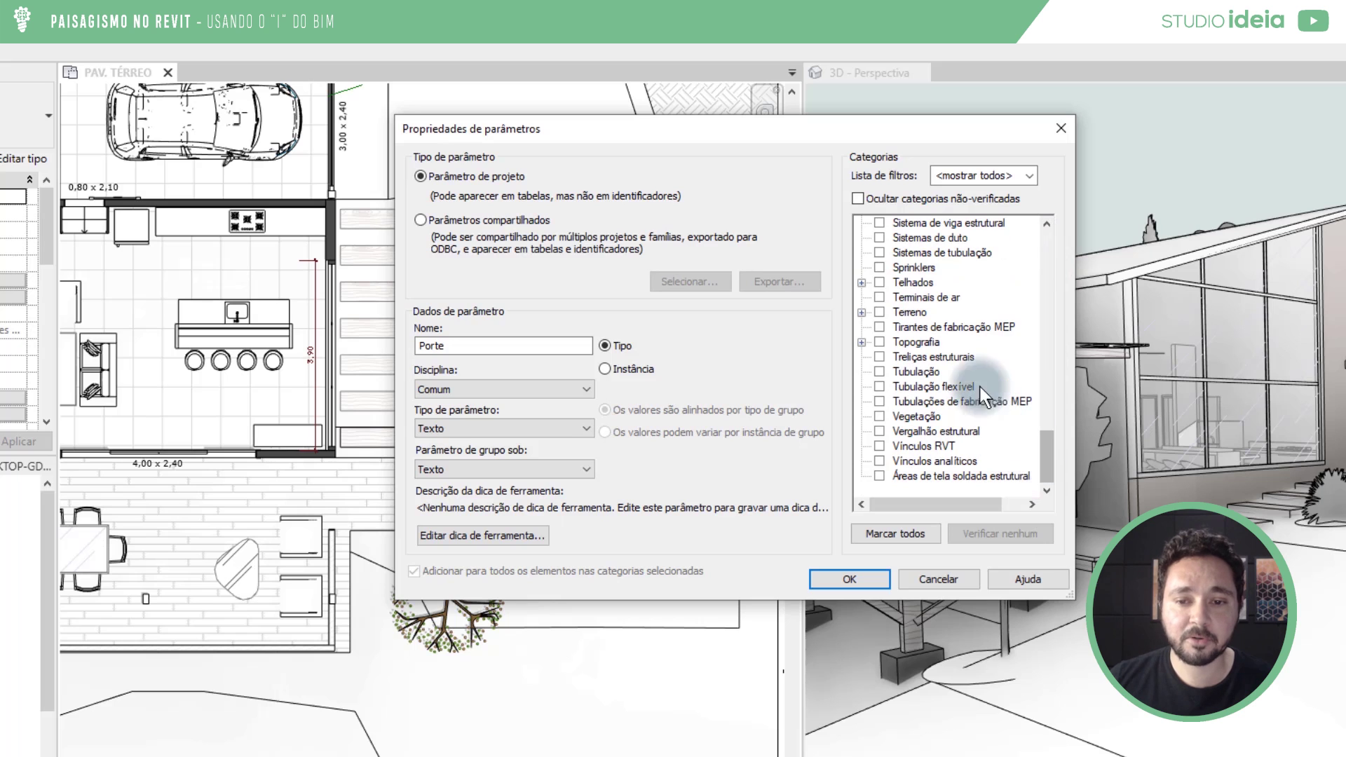
click(881, 417)
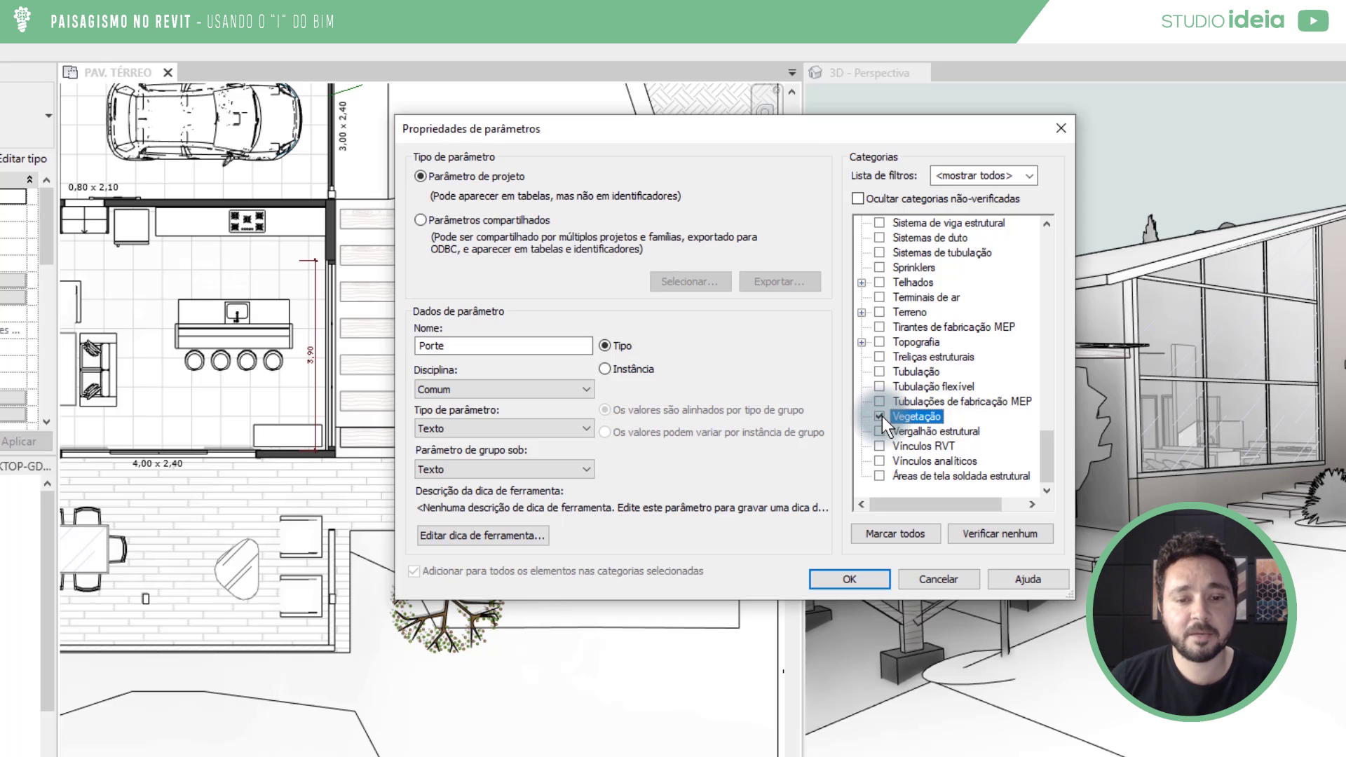
click(848, 579)
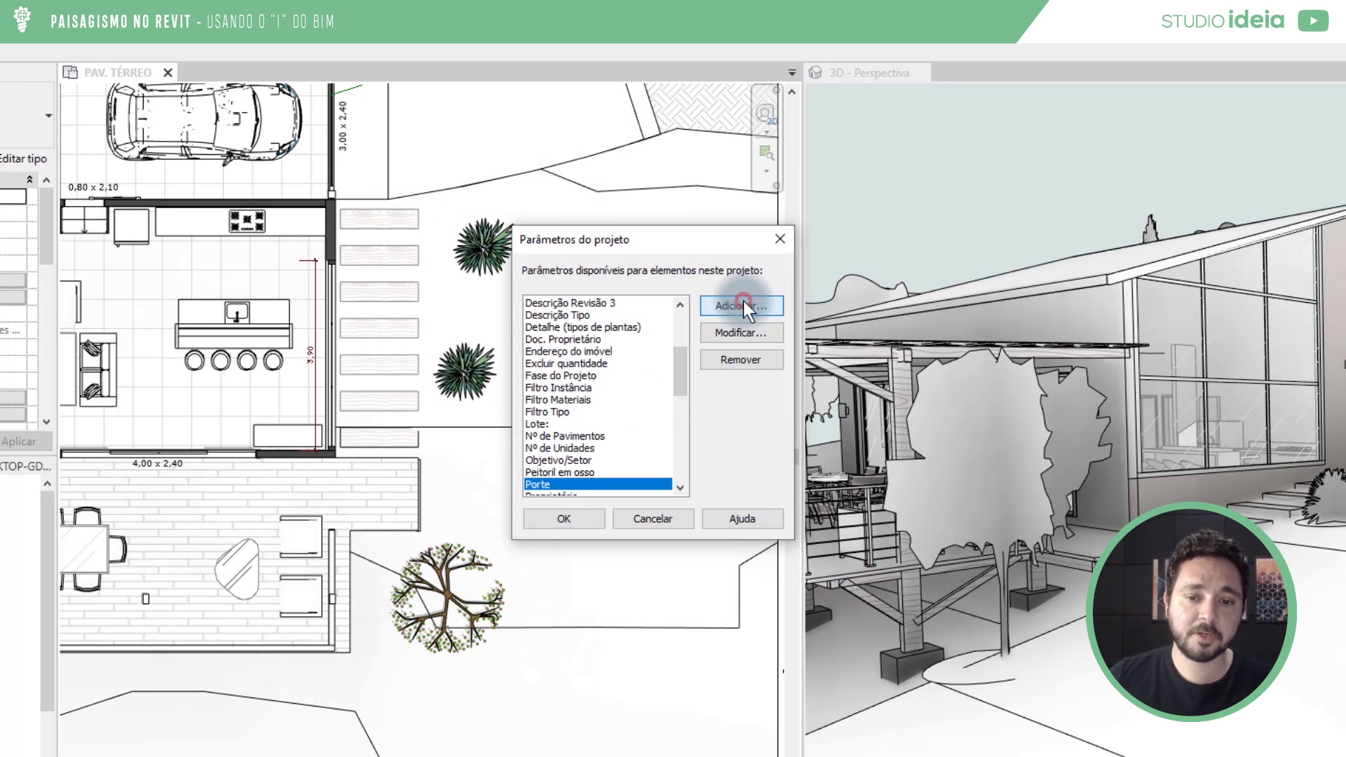
Begin another project parameter named "Paisagismo - Luz" and define it as a type parameter (Tipo).
click(742, 304)
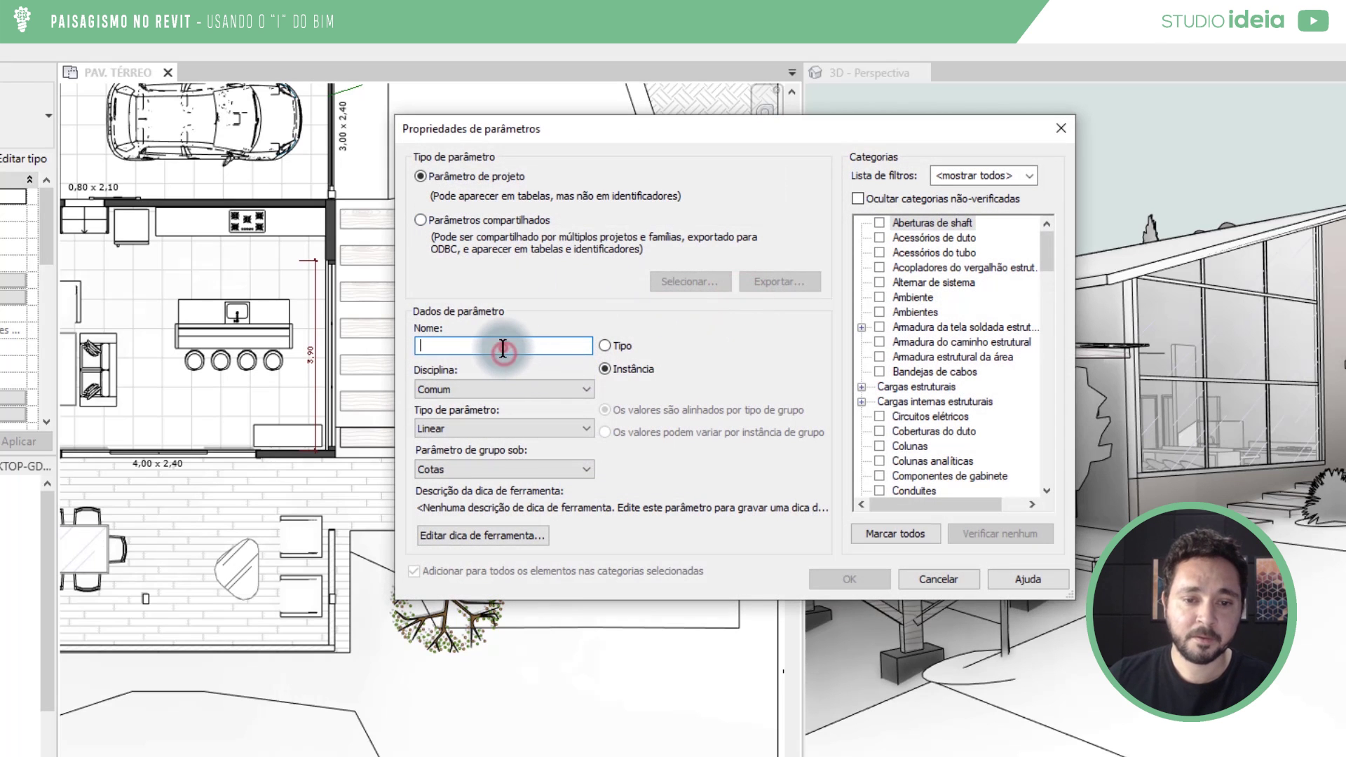
text(Luz)
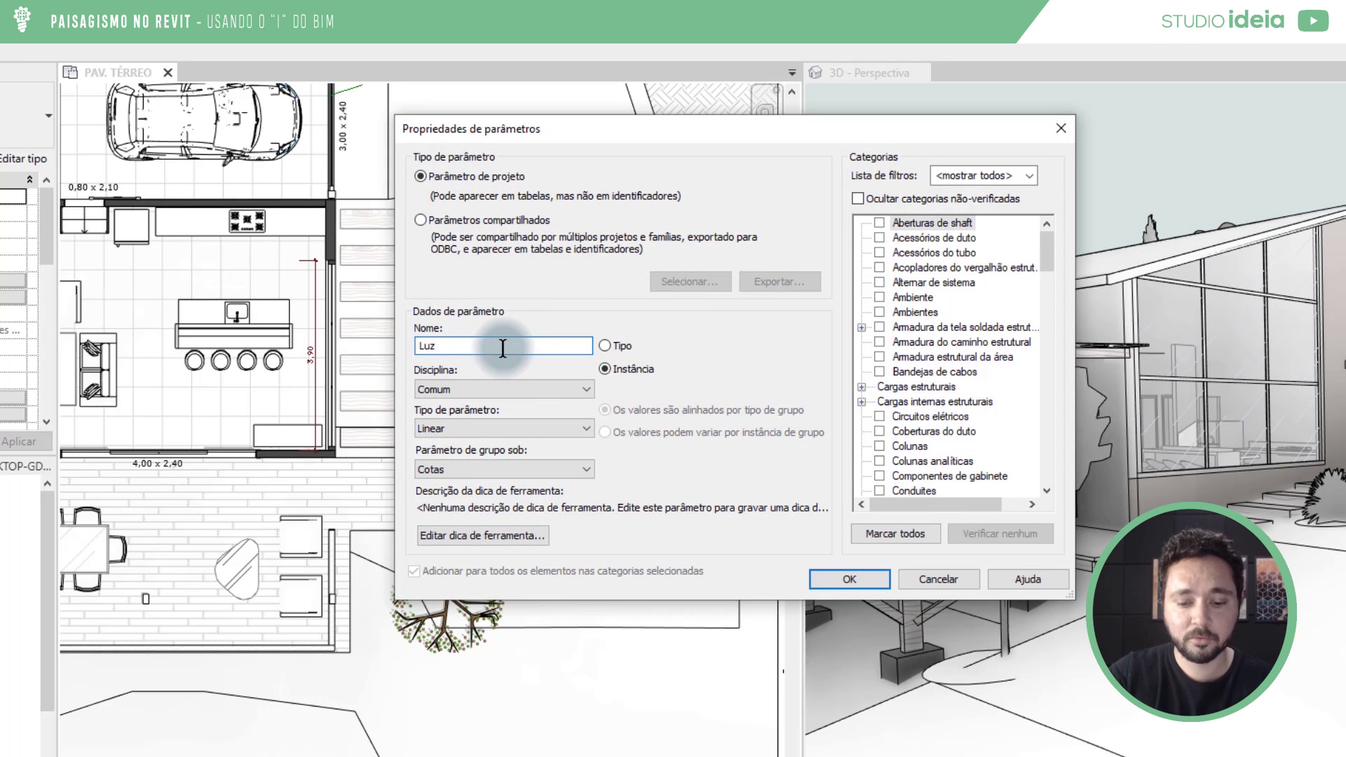
key(BackSpace)
key(BackSpace)
key(BackSpace)
text(Paisagismo )
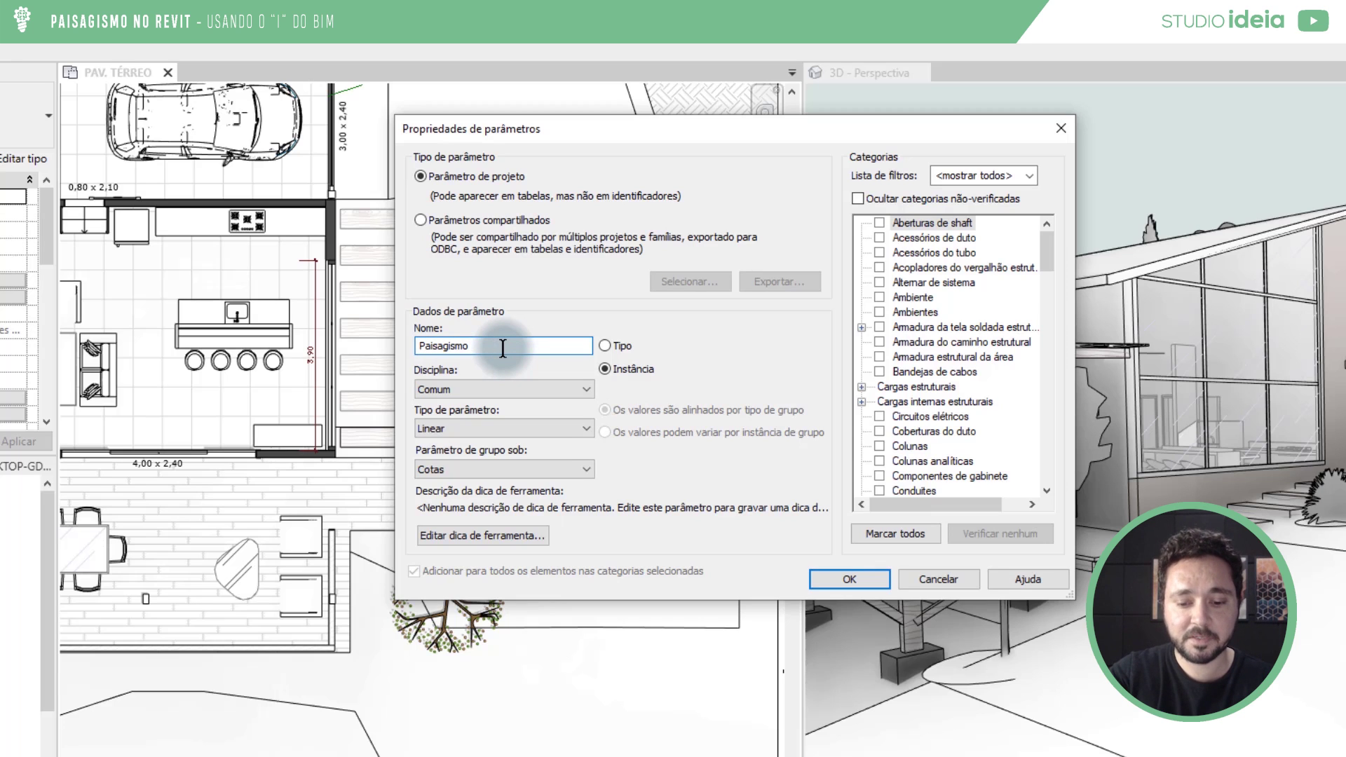
text(- Luza)
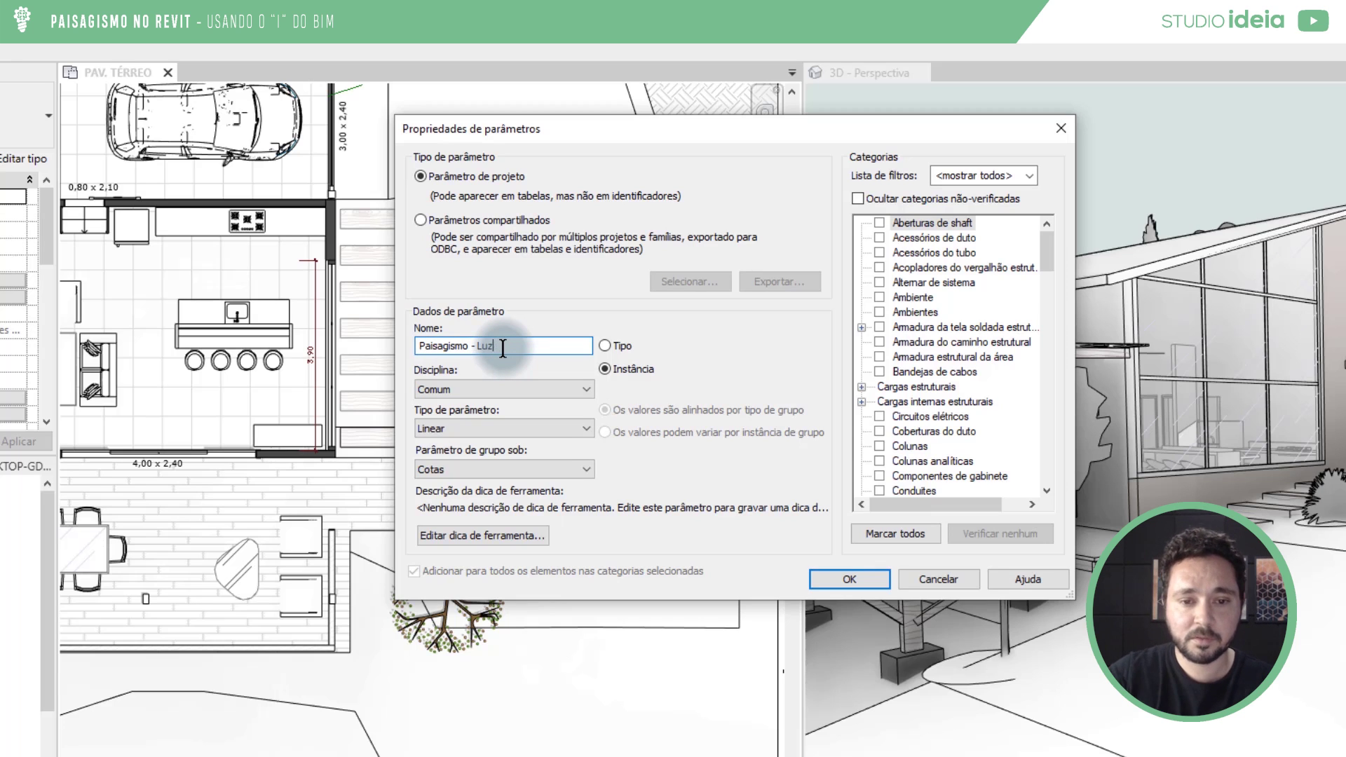
click(613, 344)
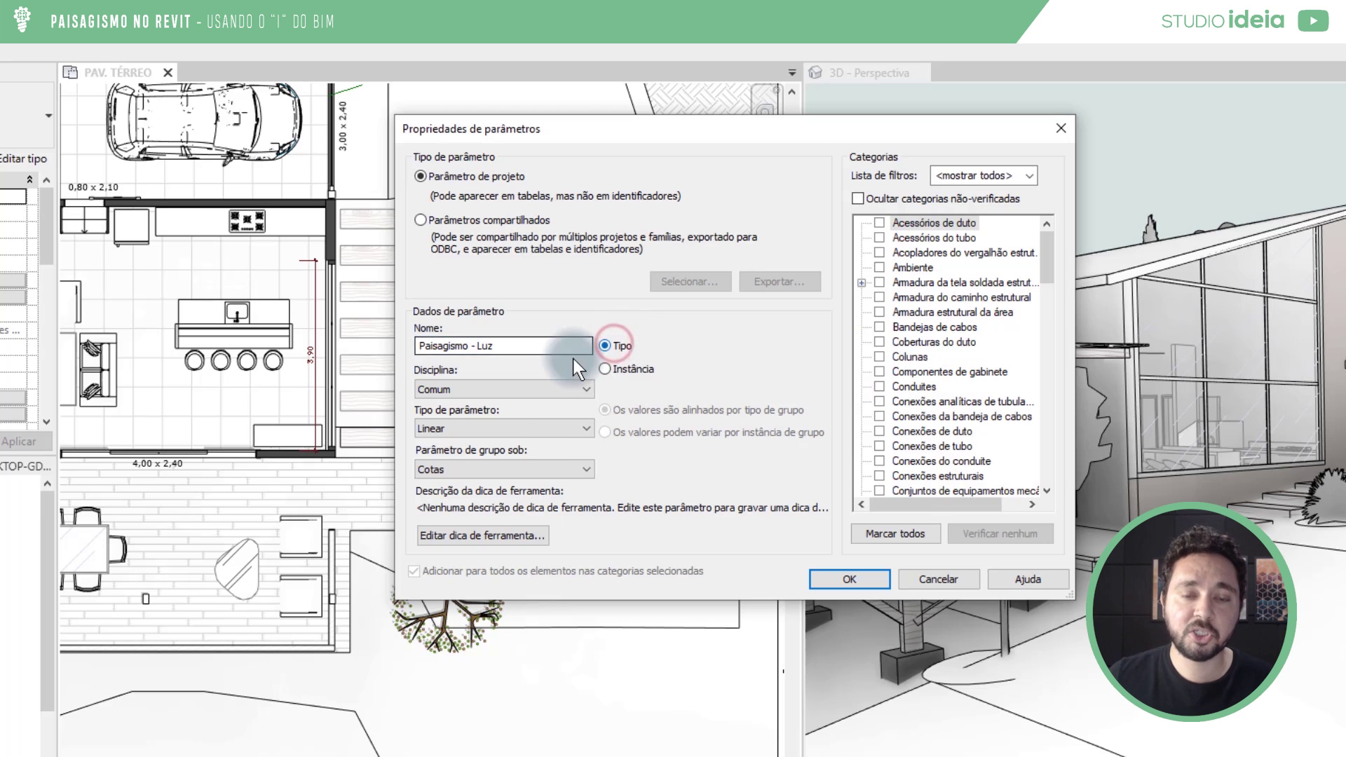
Set the Paisagismo - Luz parameter's data type to Texto, assign it to the Vegetação category, and create it.
click(470, 429)
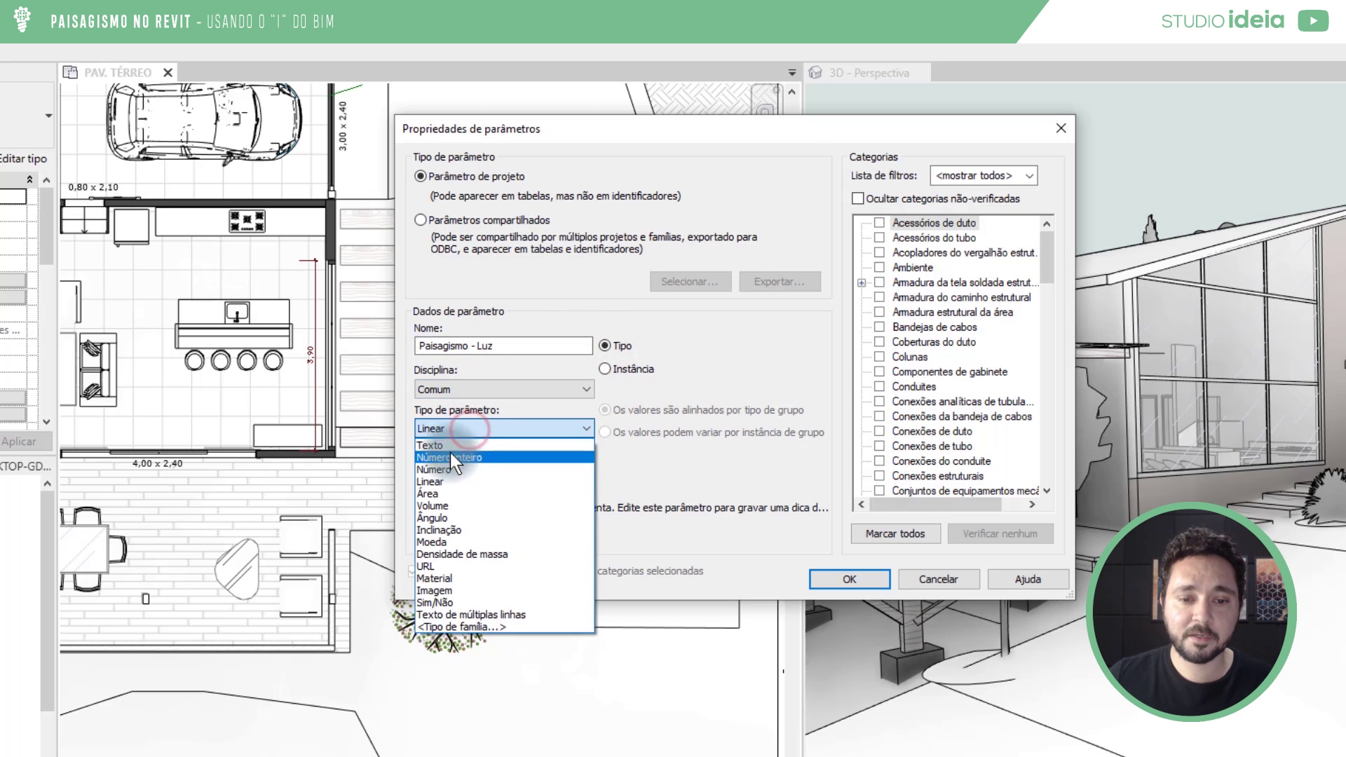
click(447, 444)
drag(1045, 257, 1036, 488)
click(878, 416)
click(868, 579)
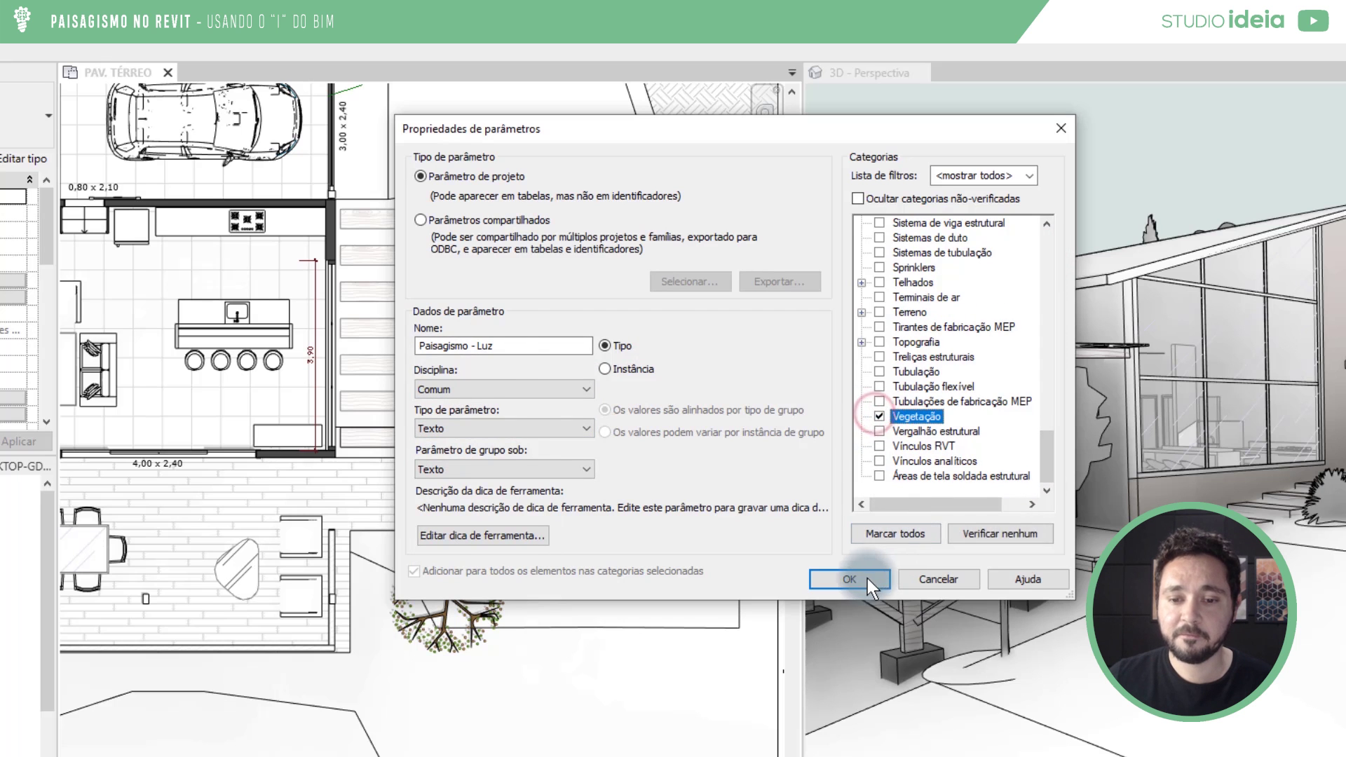
Rename the Porte project parameter to "Paisagismo - Porte" and accept the project parameter changes.
click(578, 519)
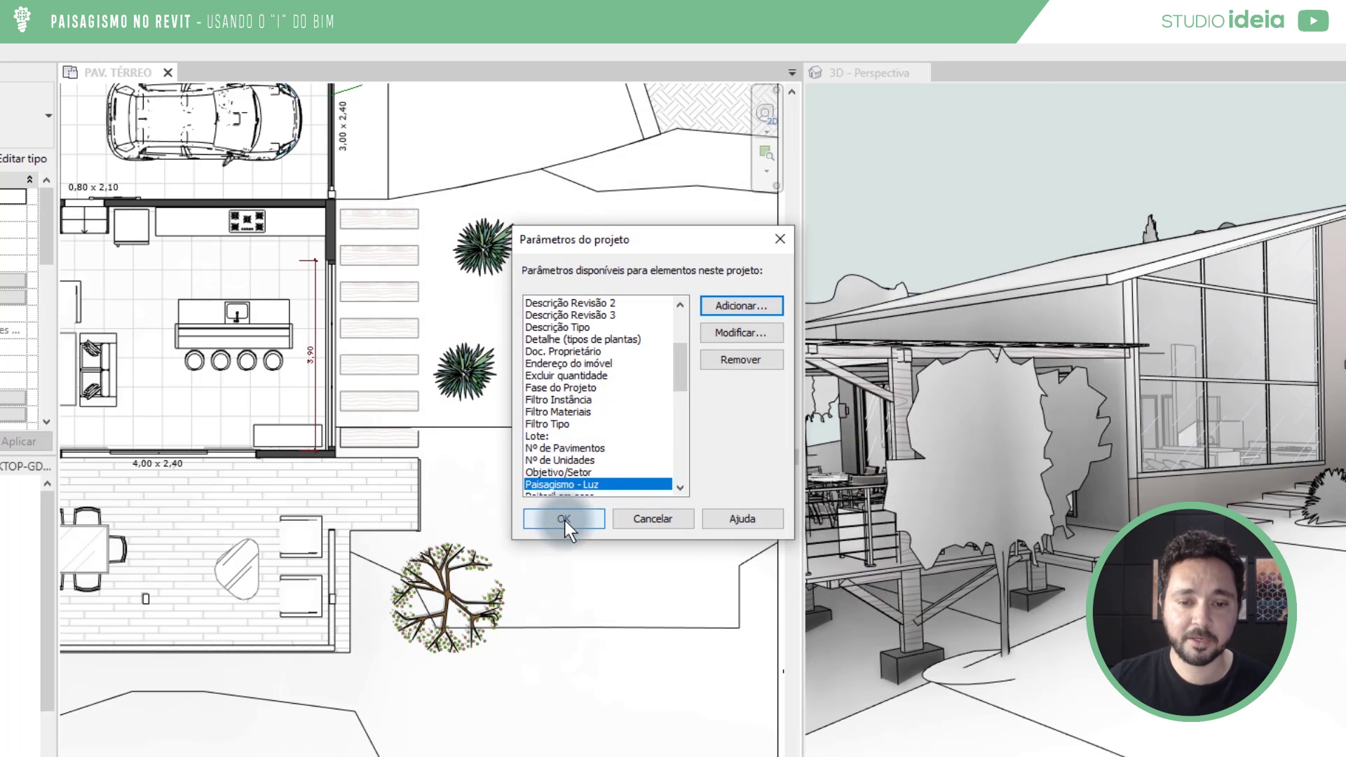
scroll(604, 427, down, 2)
click(541, 432)
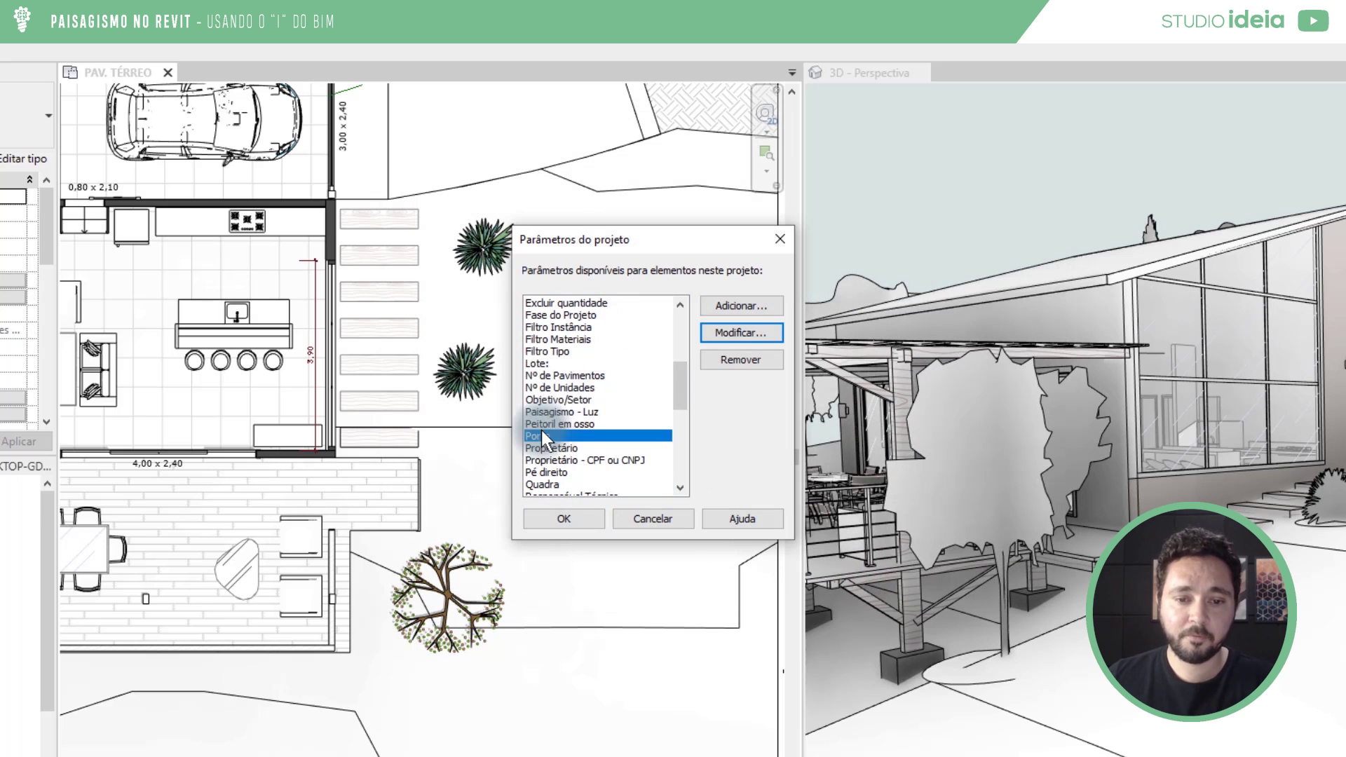
click(704, 328)
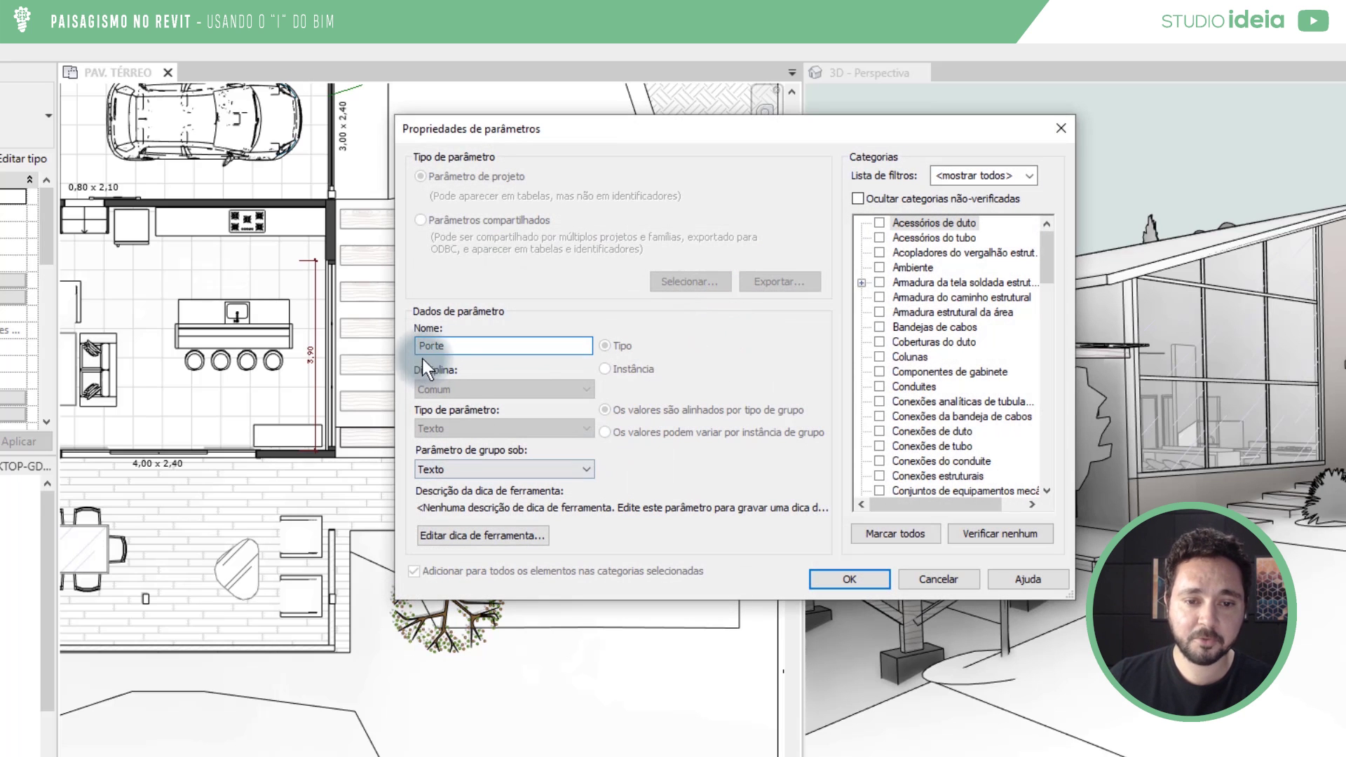
double_click(421, 347)
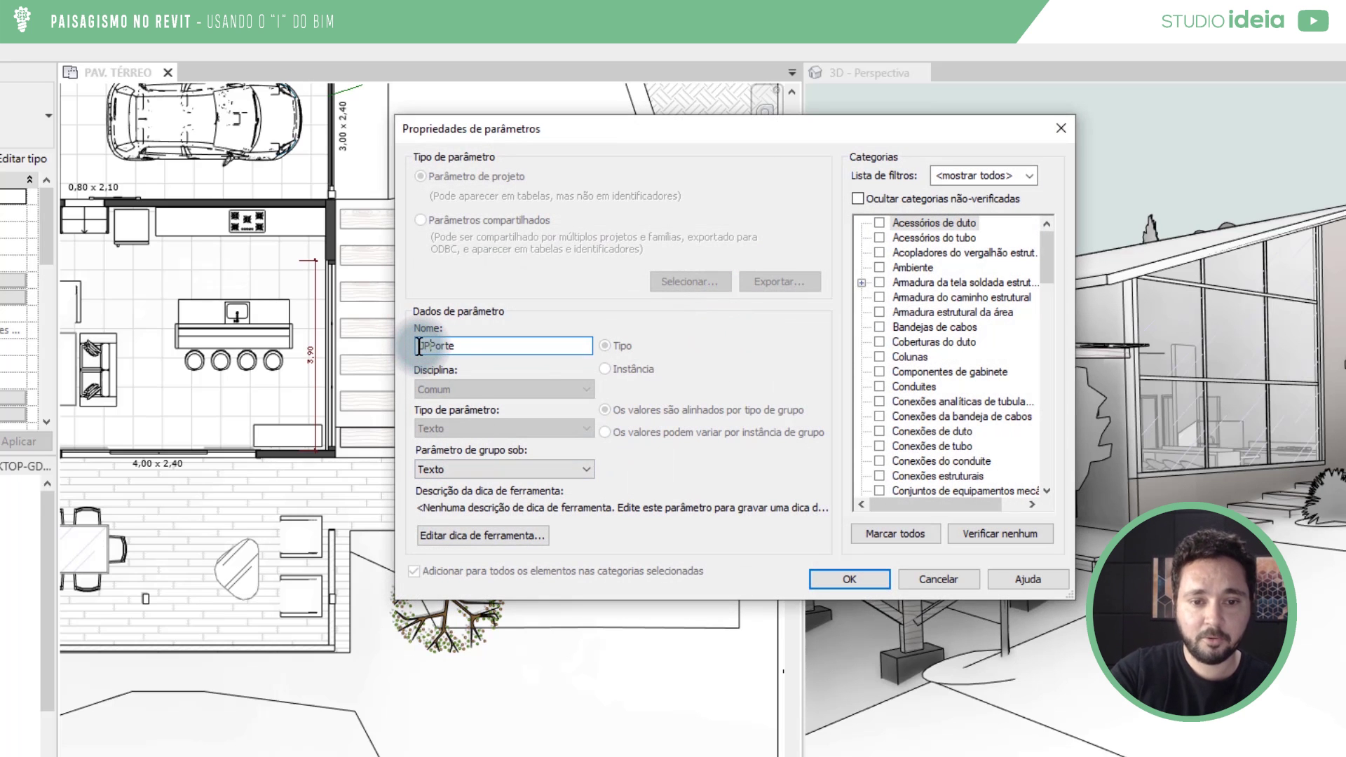
click(418, 346)
text(Paisagismo)
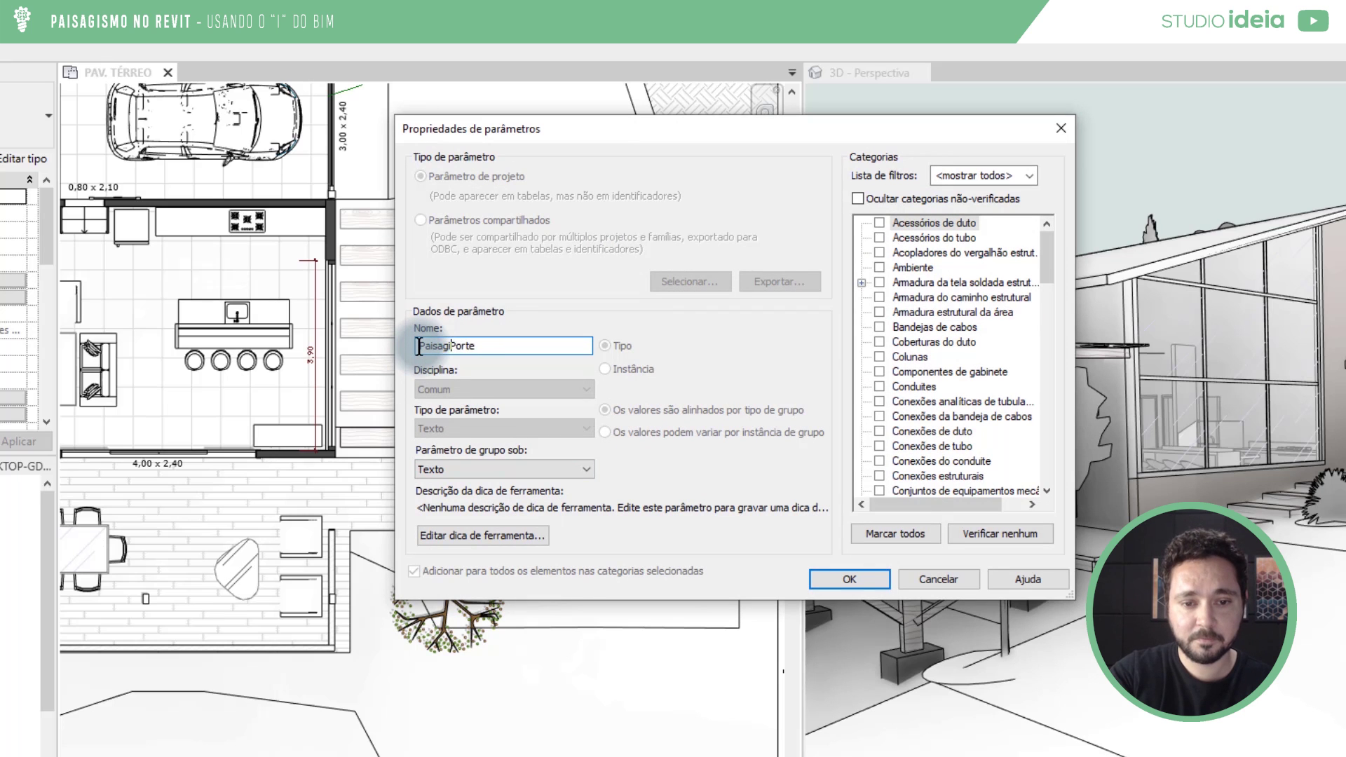
text( -)
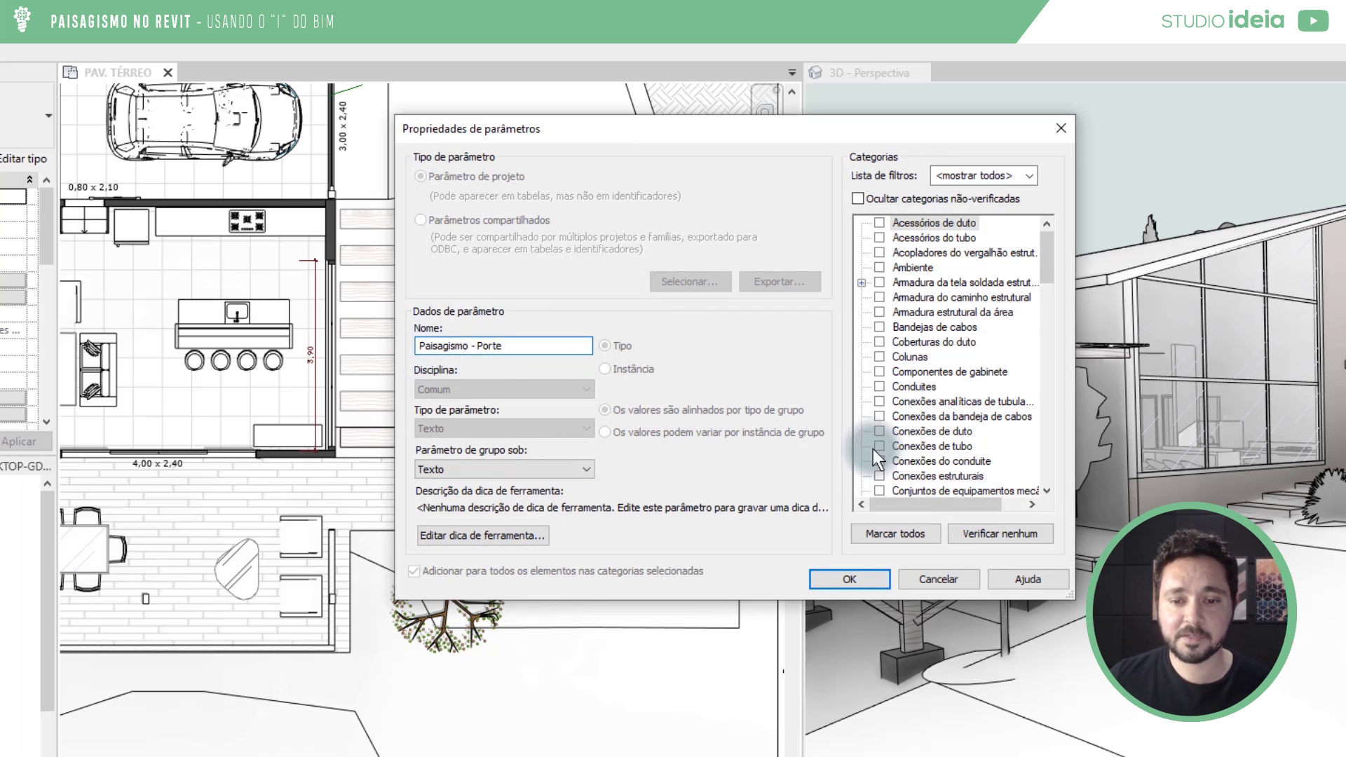
click(859, 583)
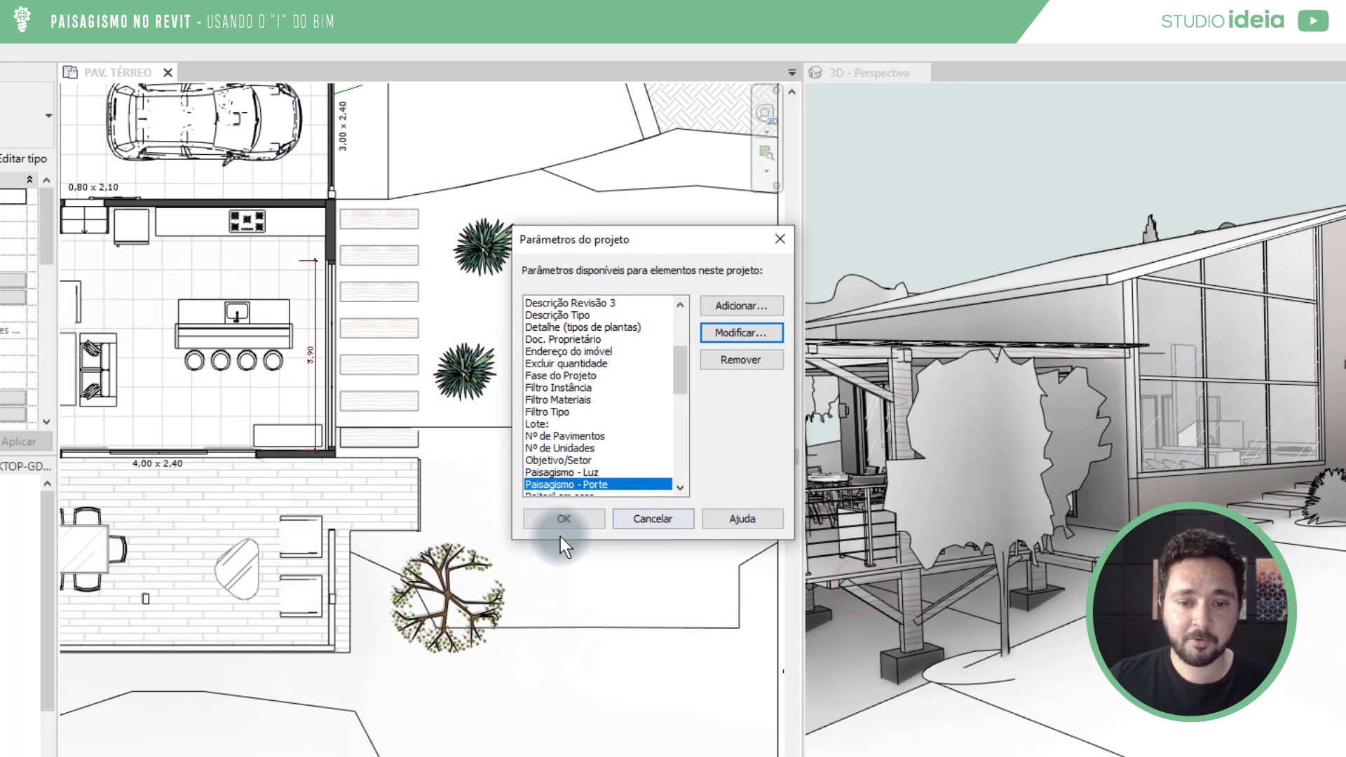
click(564, 519)
Inspect the Paisagismo - Porte and Paisagismo - Luz fields in the type properties of the agave beside the stepping slabs, without changing anything.
click(466, 376)
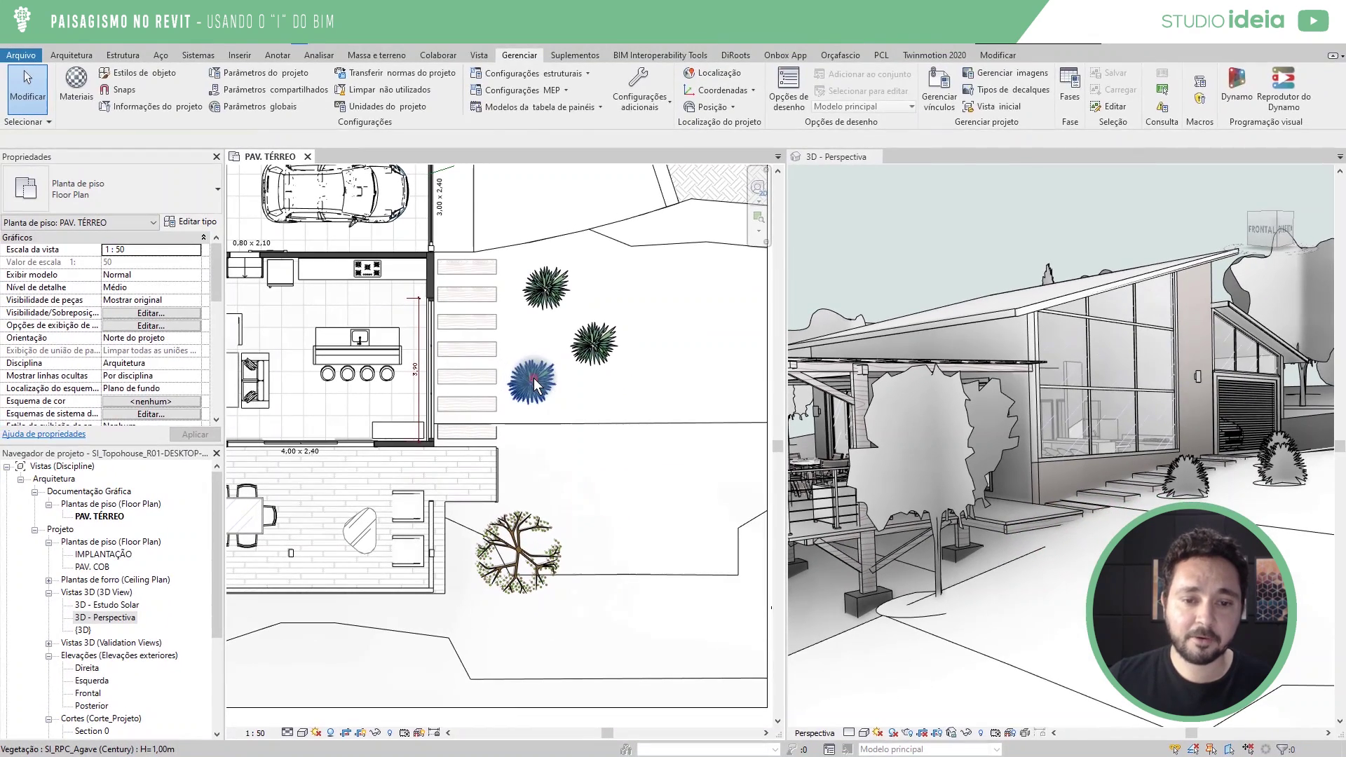
click(532, 382)
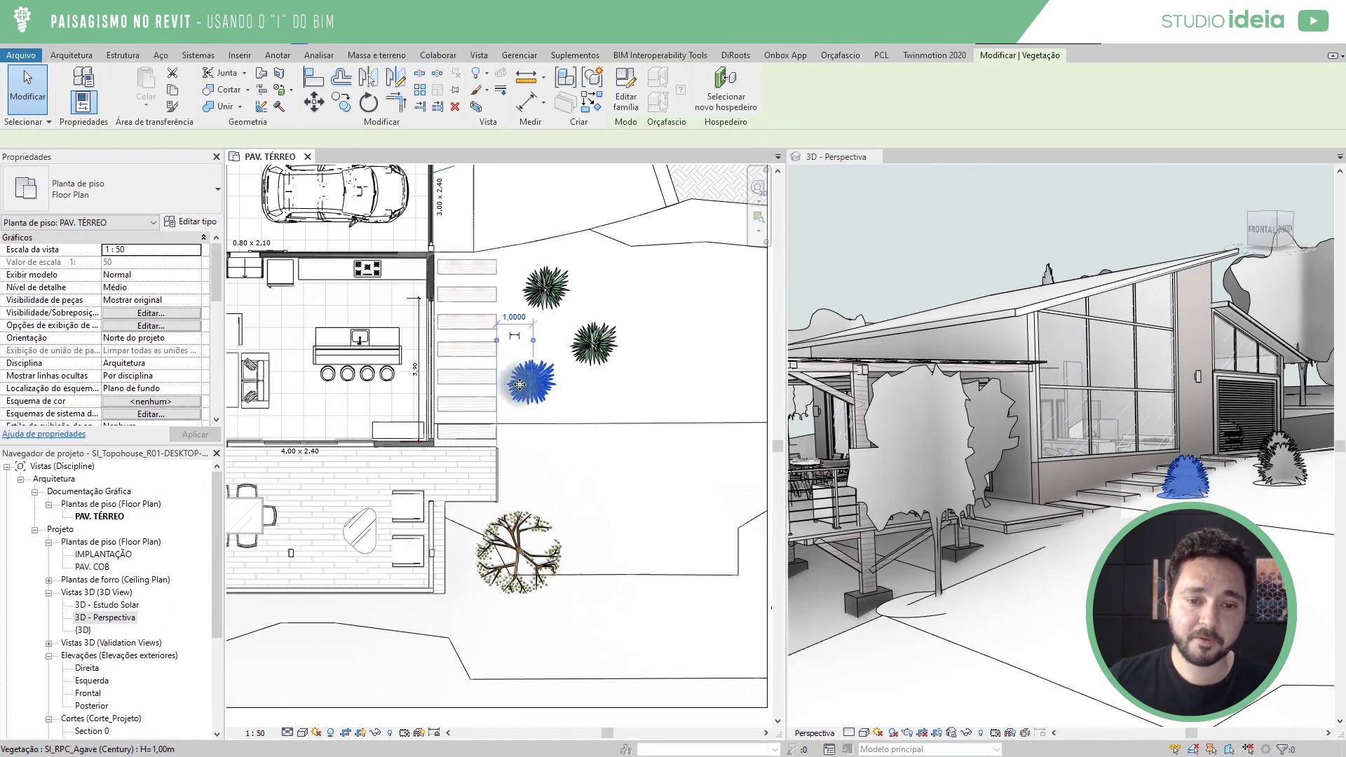
click(194, 225)
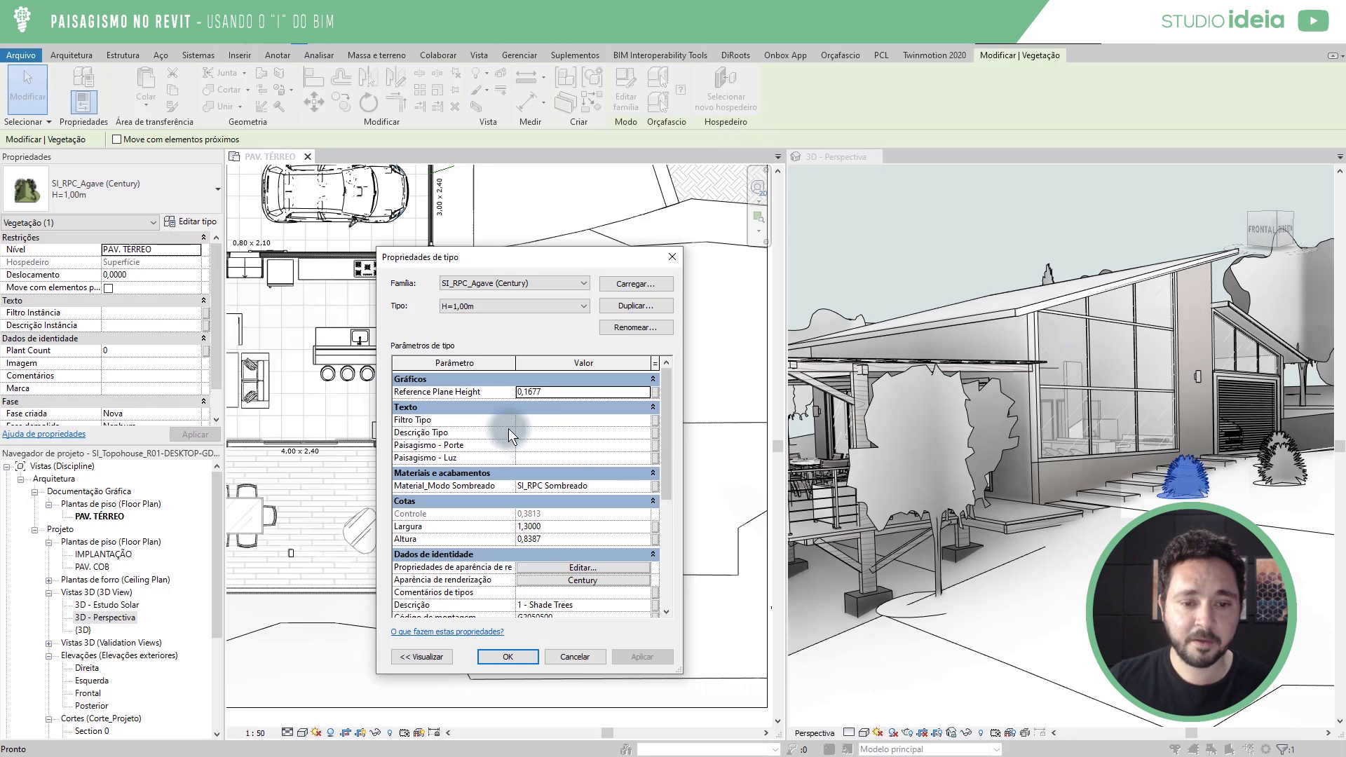
click(533, 447)
click(533, 458)
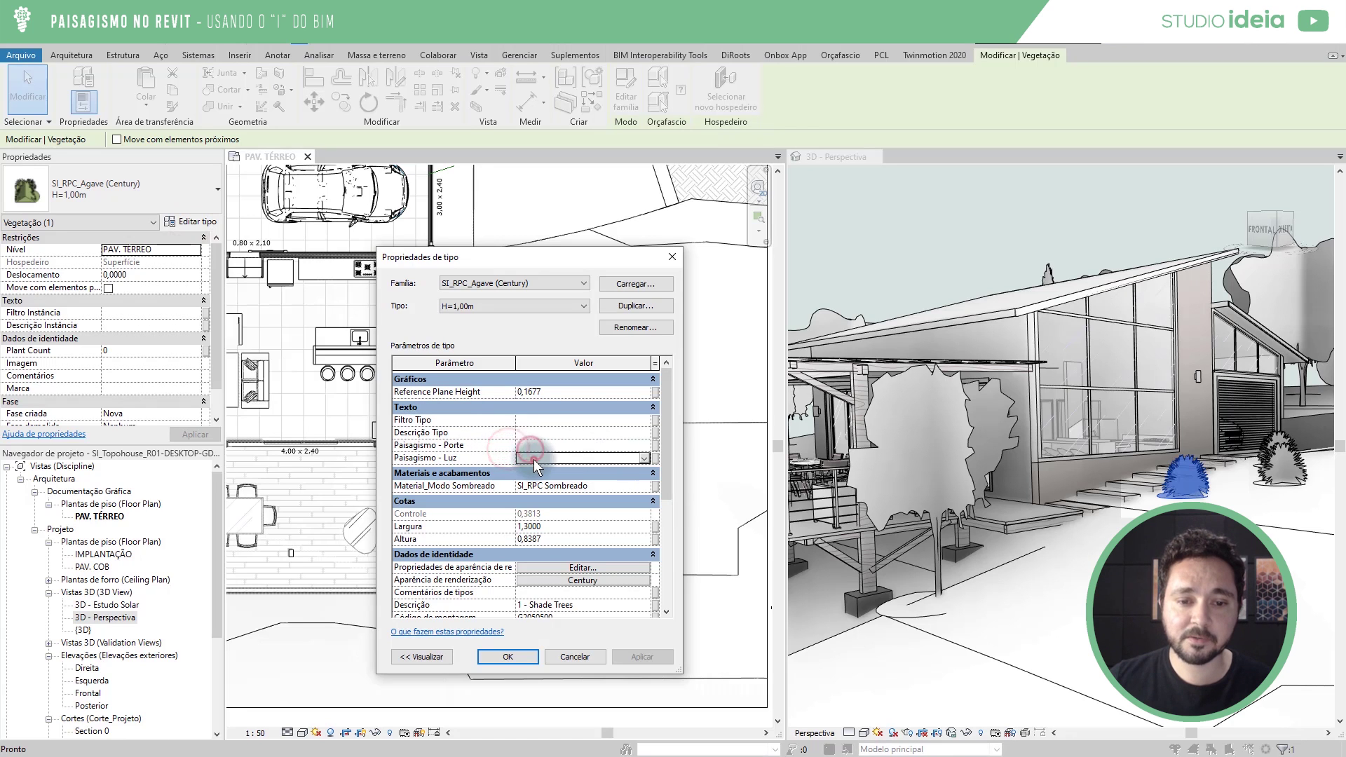
click(484, 307)
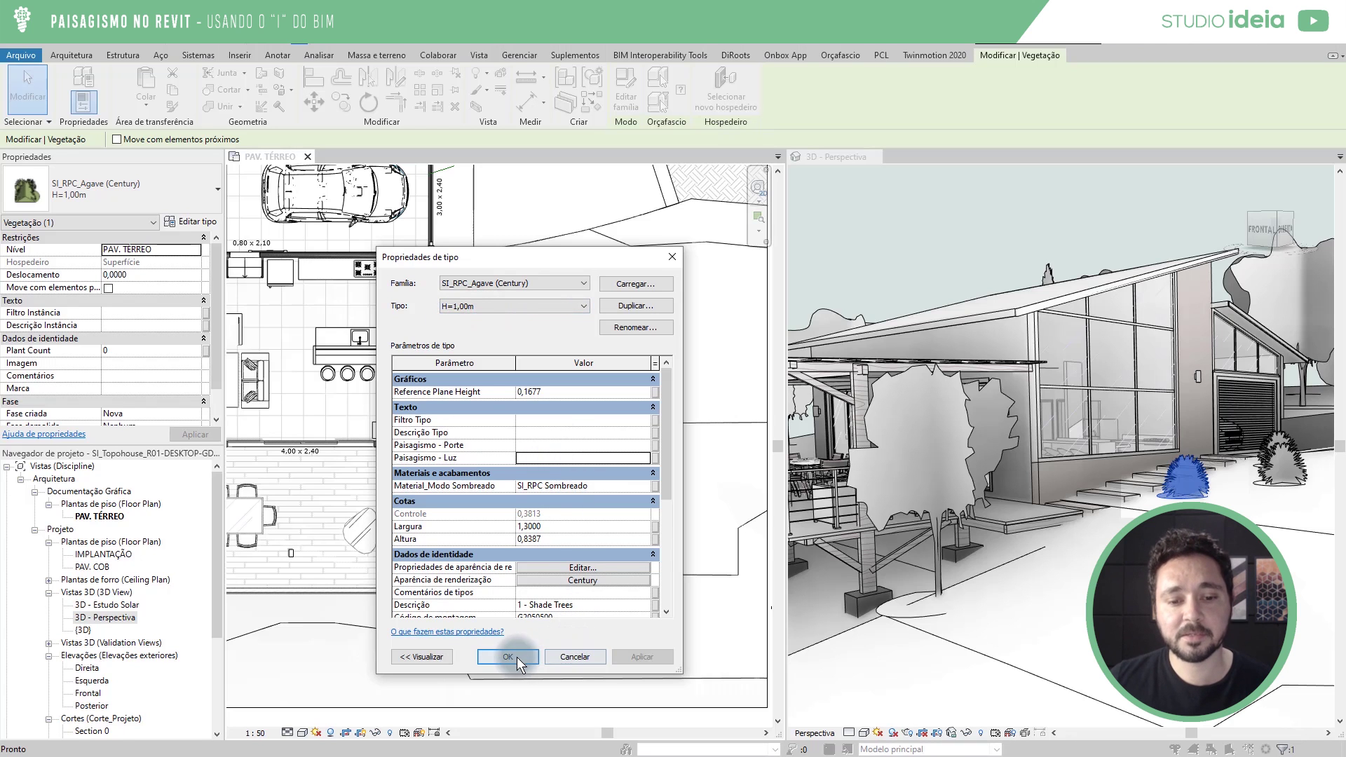
click(571, 660)
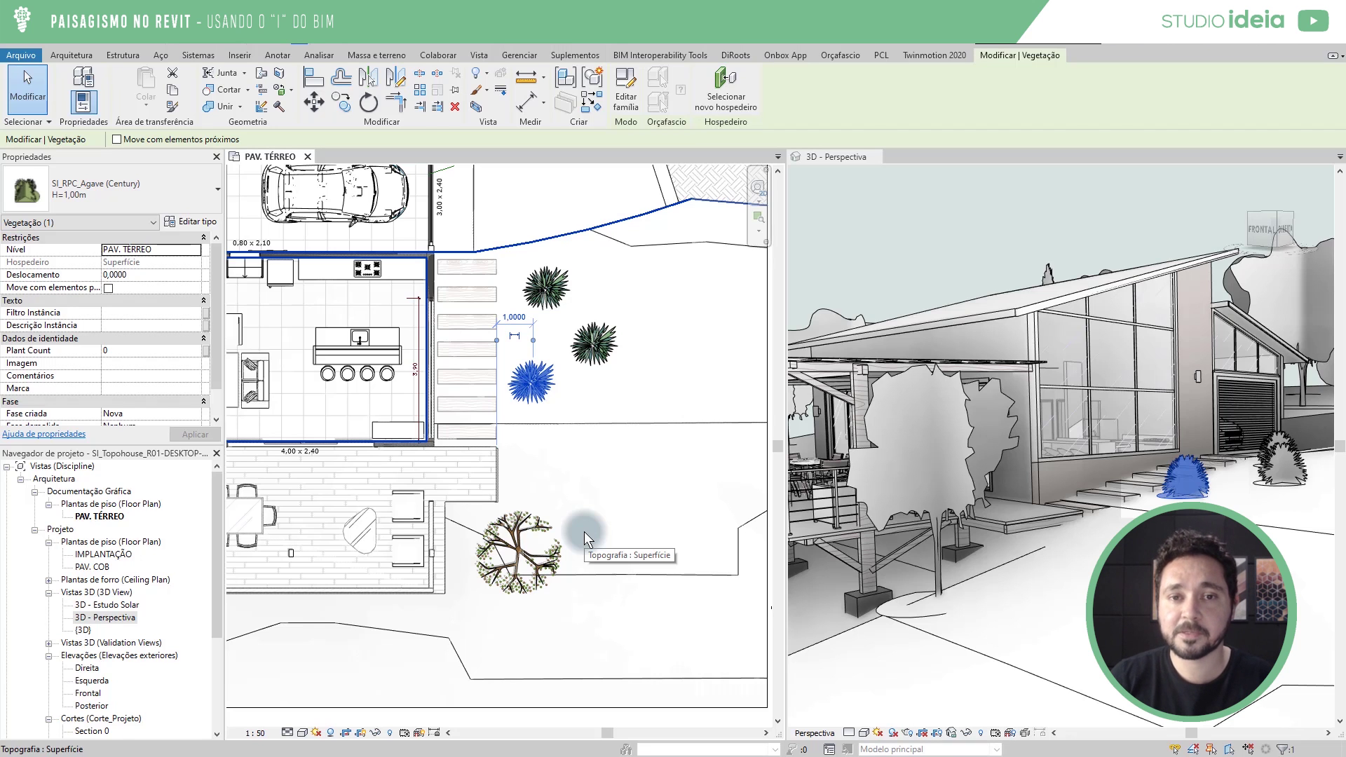
click(583, 531)
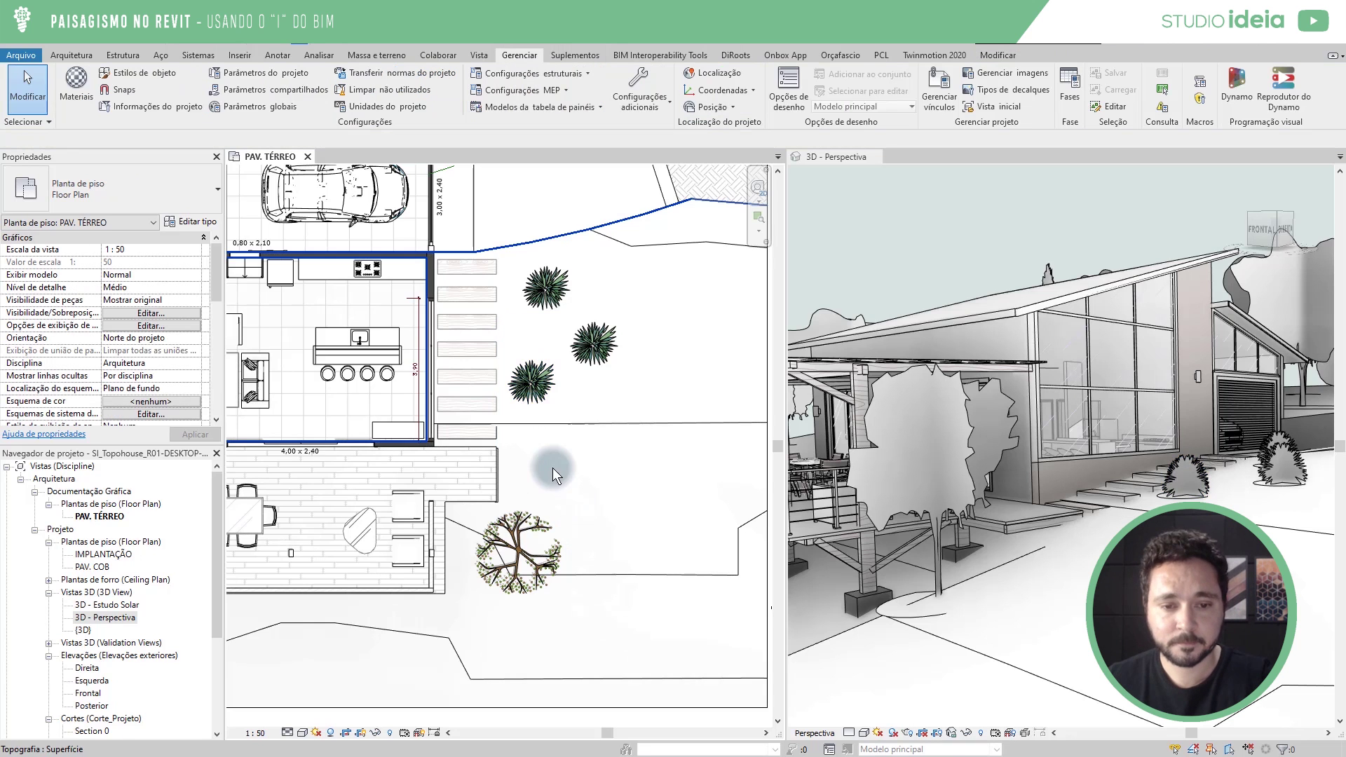
Place two more SI_RPC_Agave (Century) H=1,00m plants between the existing agaves and the tree, matching the existing type.
click(536, 398)
key(c)
key(s)
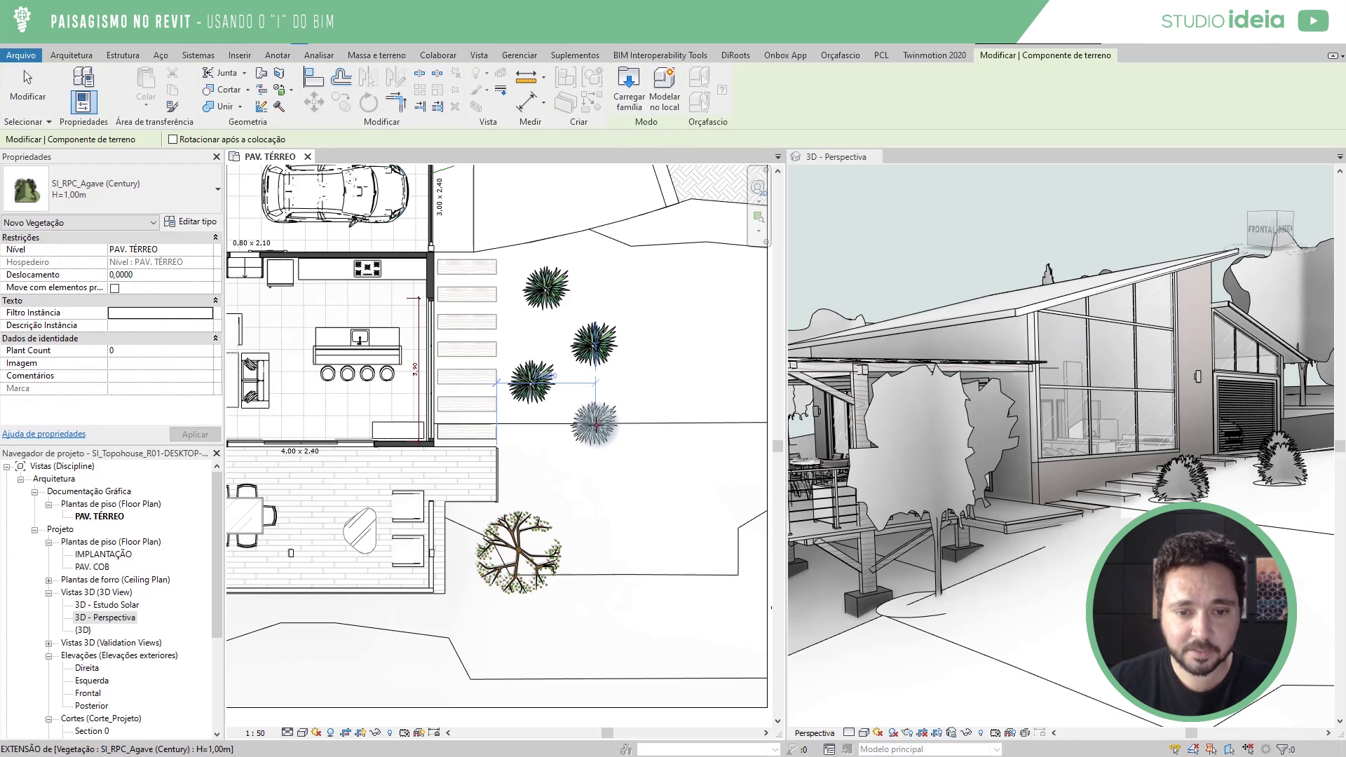
click(537, 474)
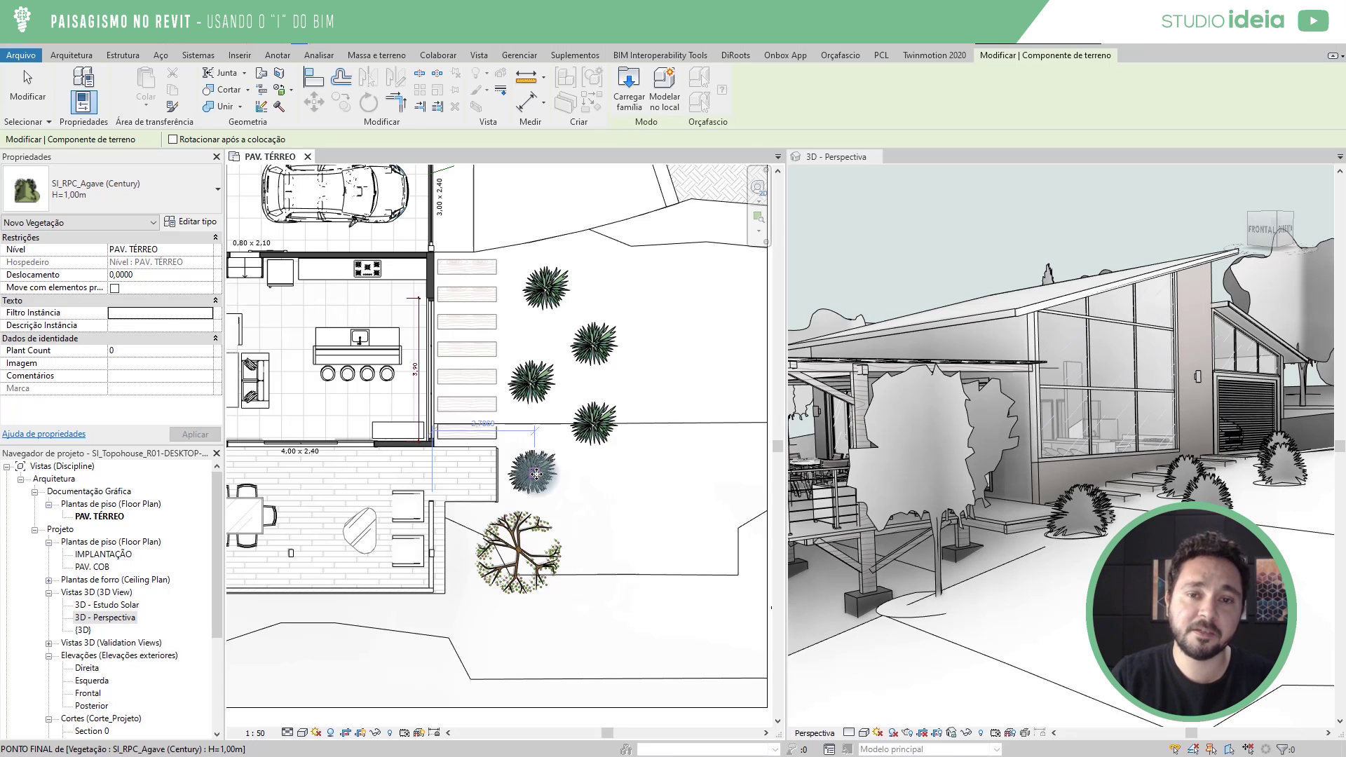
click(537, 474)
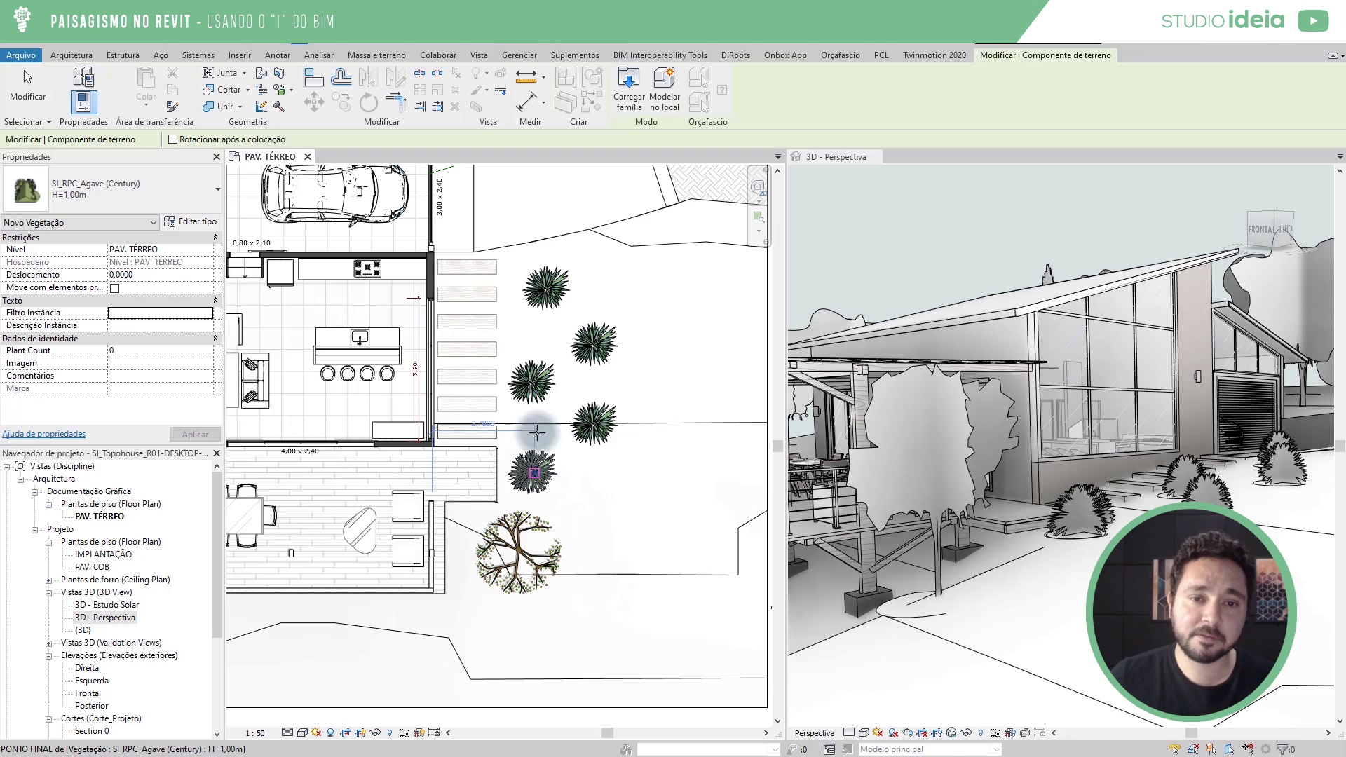
Create a new building component schedule for the Vegetação category, keeping the Nova phase.
click(482, 54)
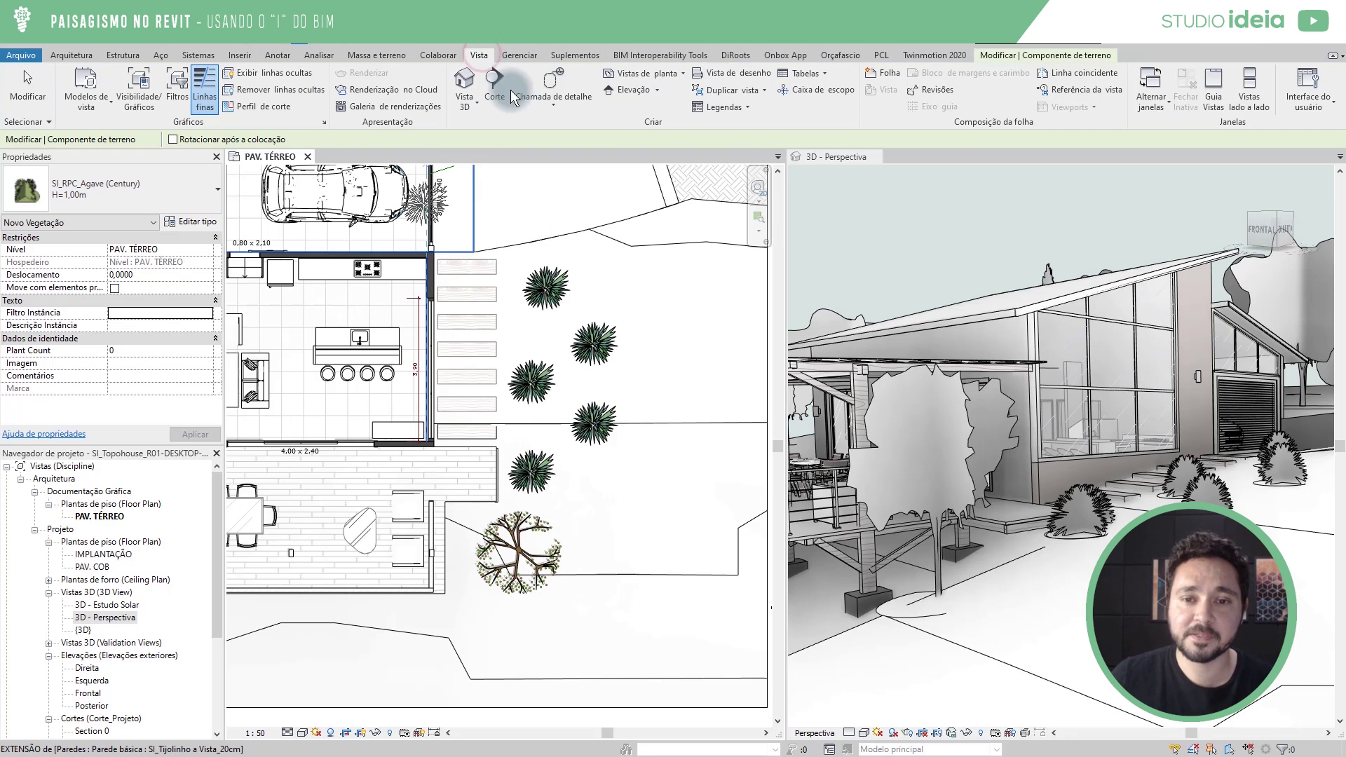
click(806, 73)
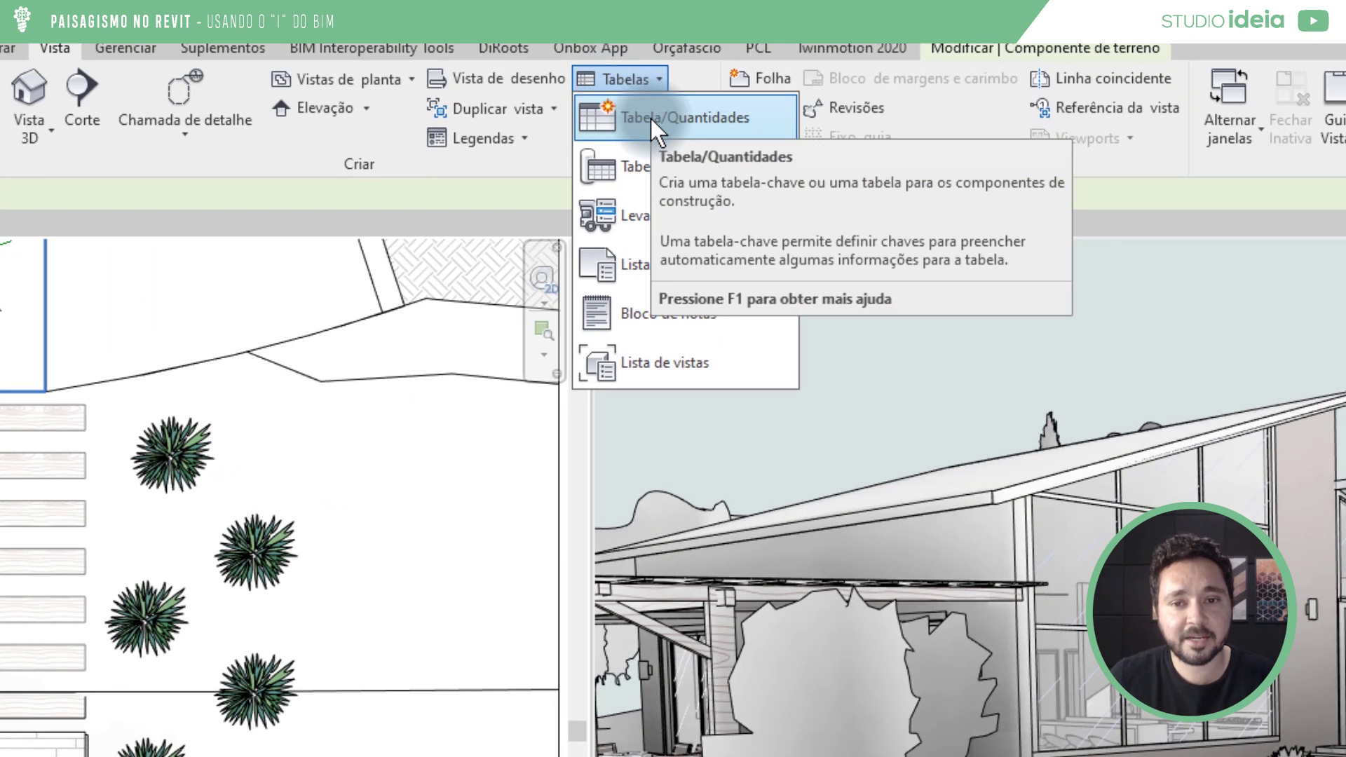
click(651, 120)
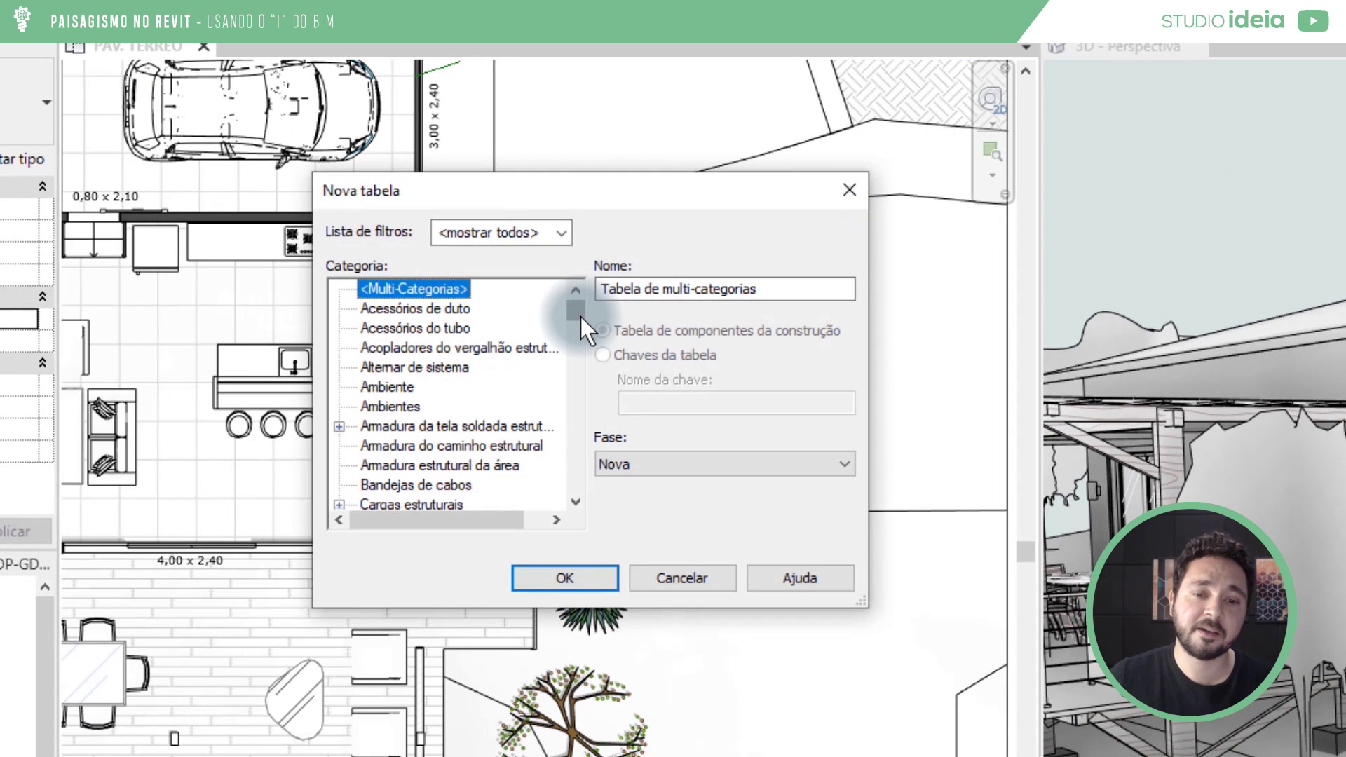
drag(580, 317, 573, 492)
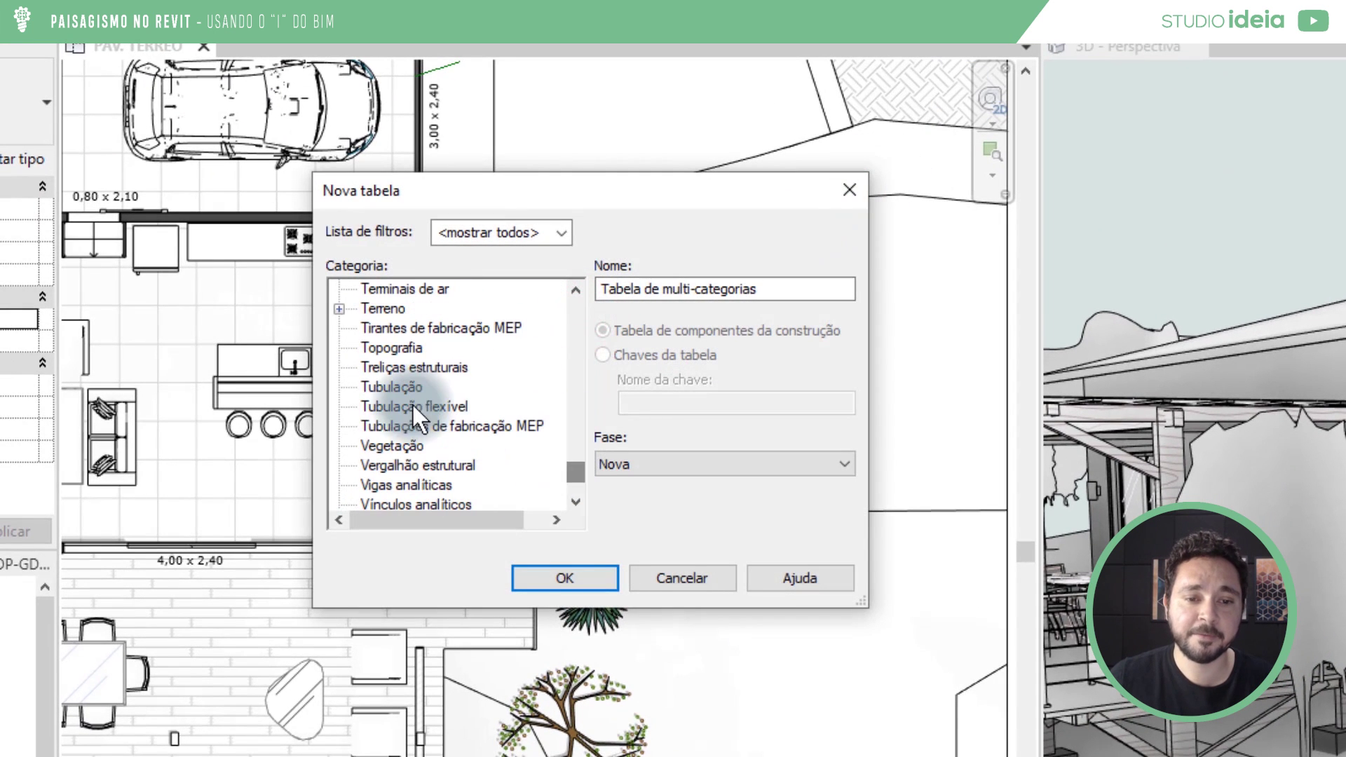
click(402, 444)
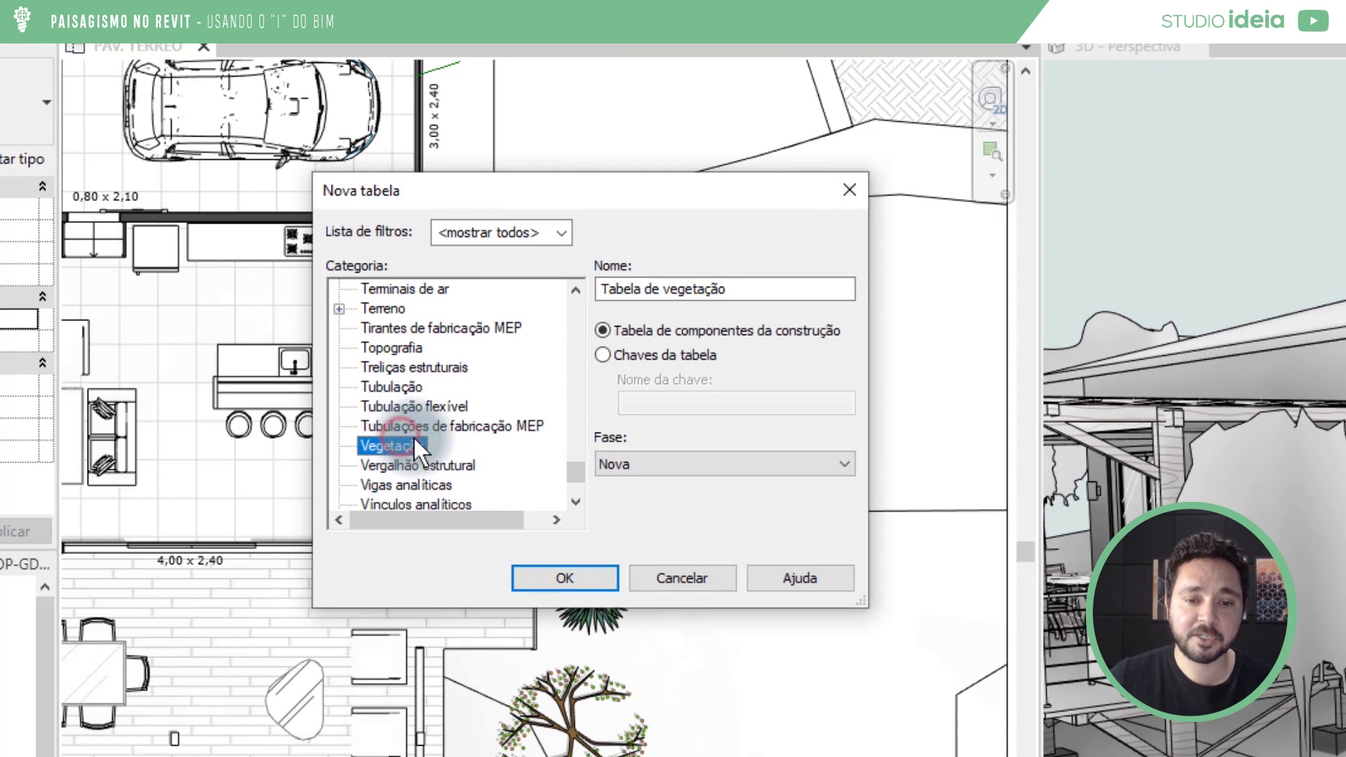
click(570, 571)
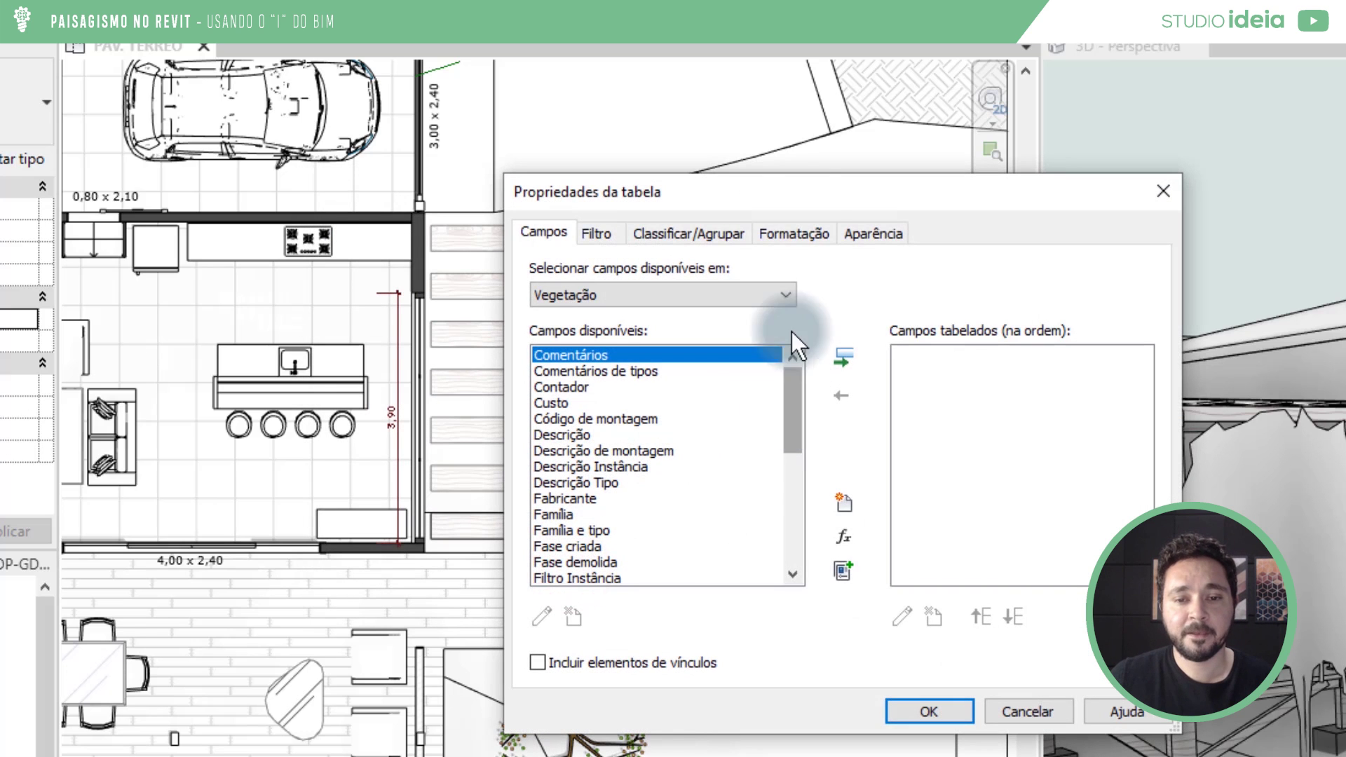
Add the fields Família e tipo, Marca de tipo and Descrição to the vegetation schedule.
drag(822, 192, 828, 173)
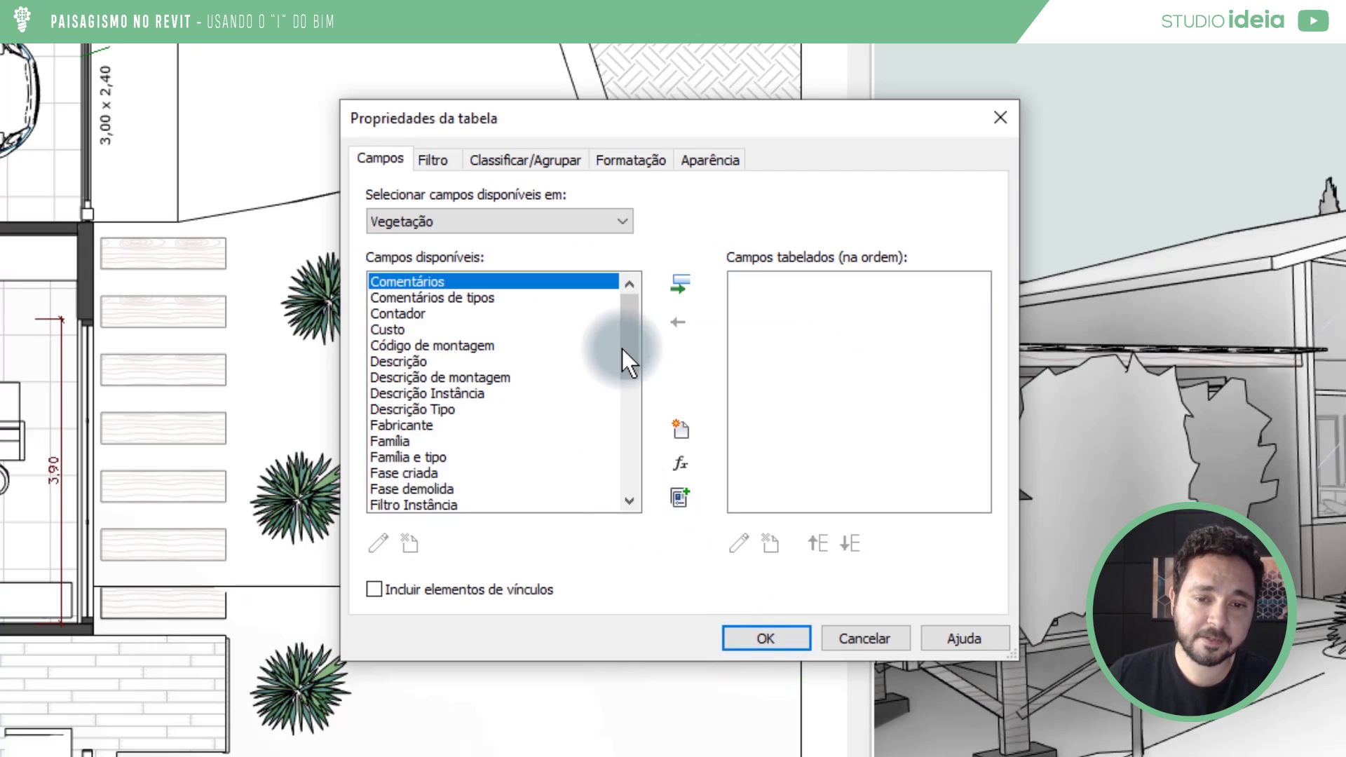
drag(633, 334, 611, 360)
double_click(442, 411)
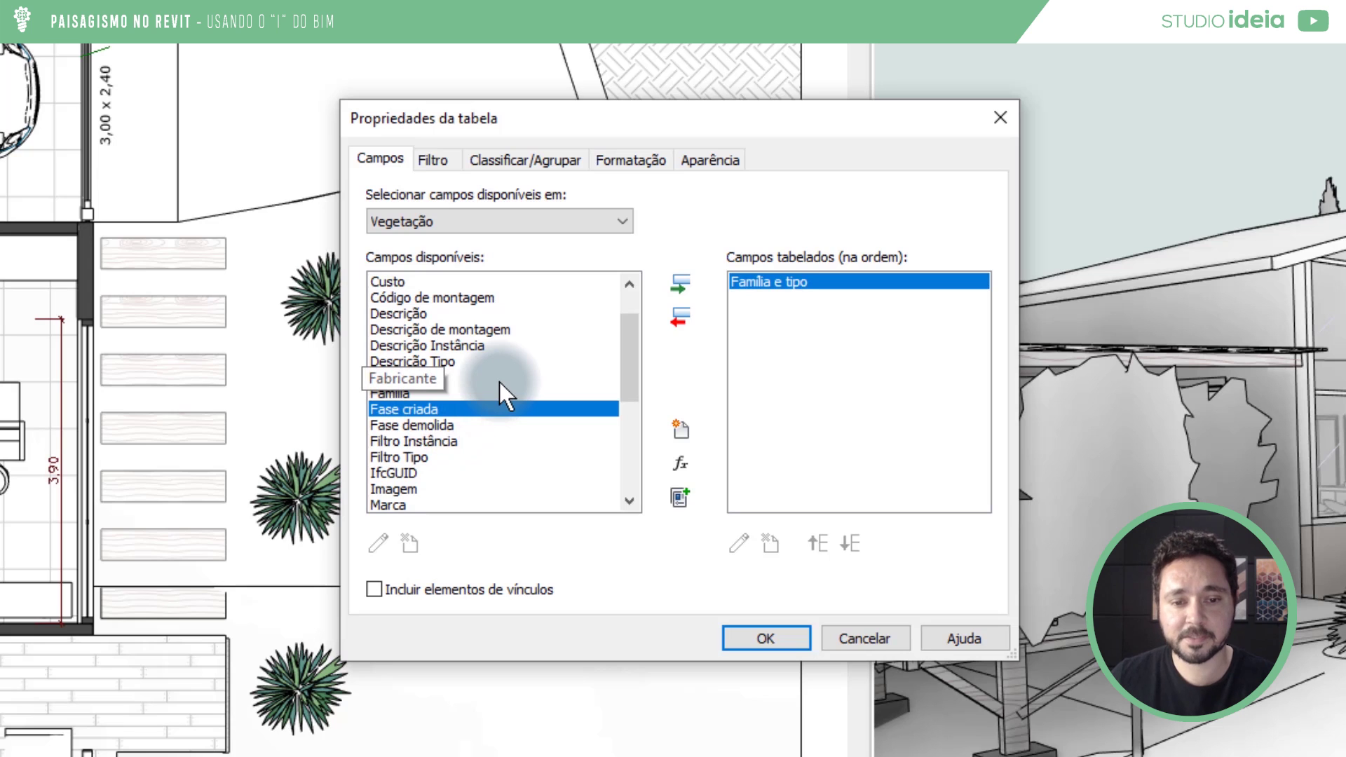
drag(621, 363, 621, 426)
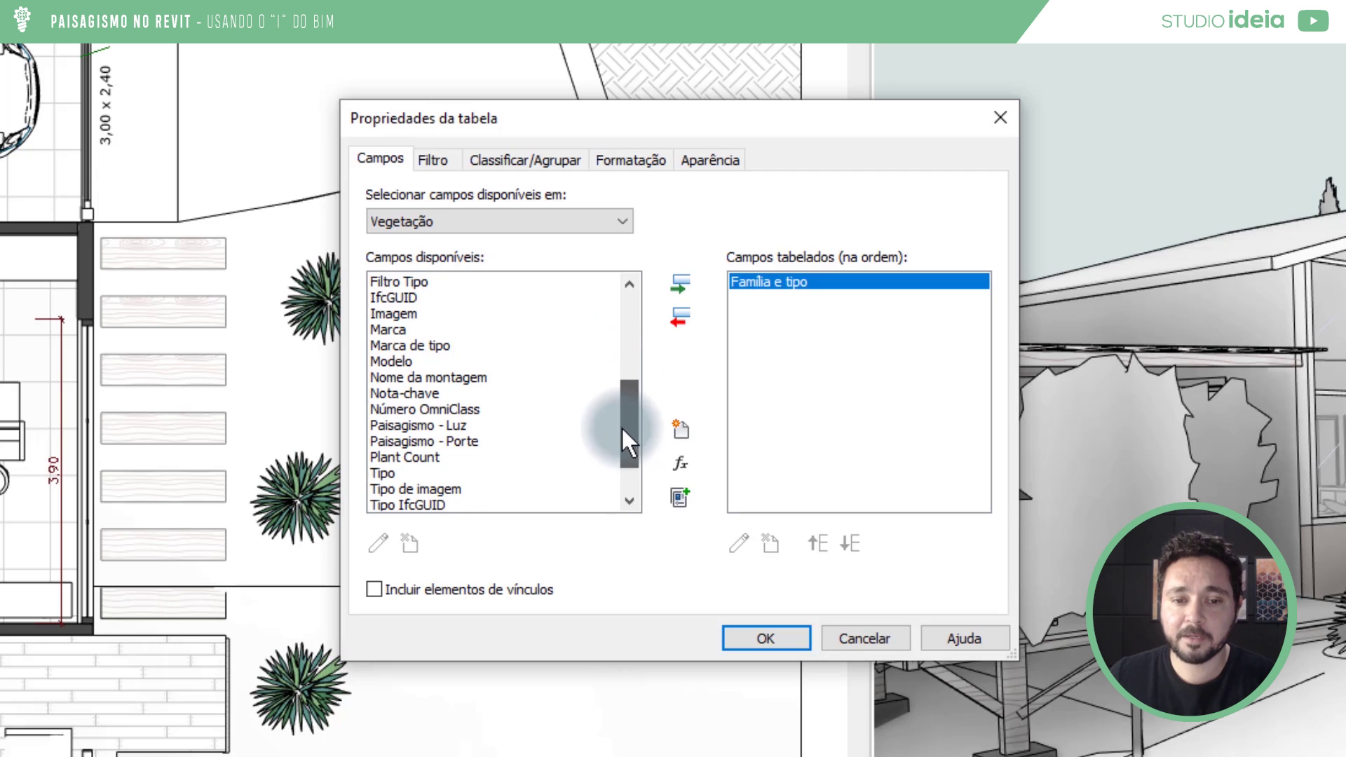
double_click(434, 347)
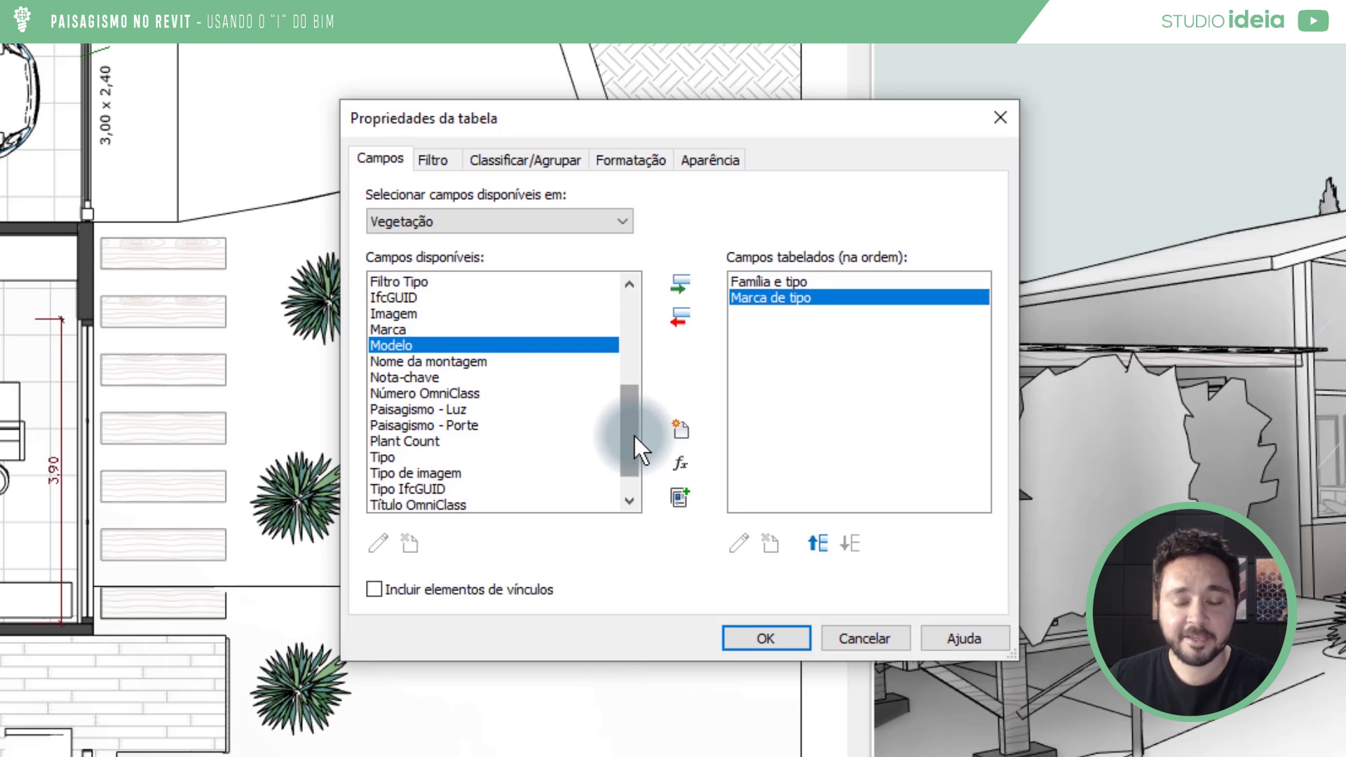
drag(629, 435, 624, 365)
click(465, 316)
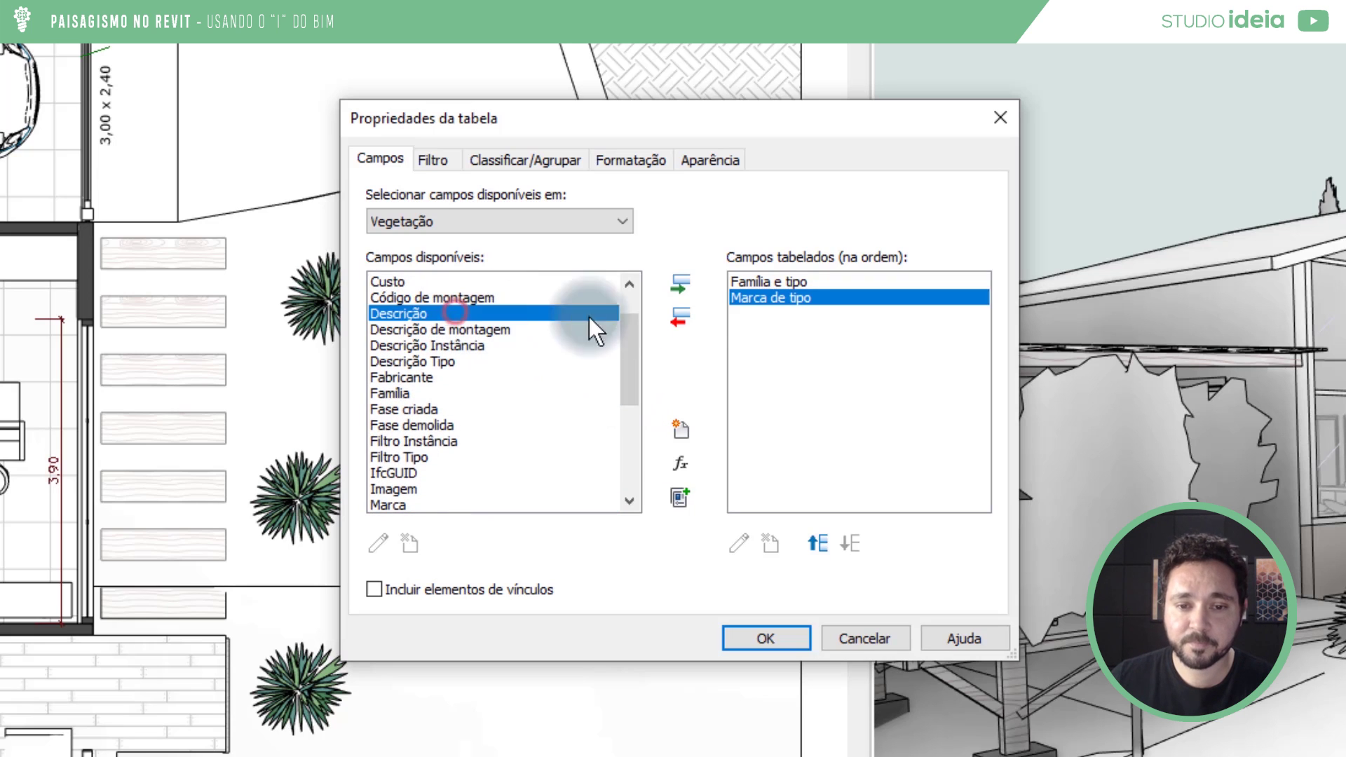
click(684, 286)
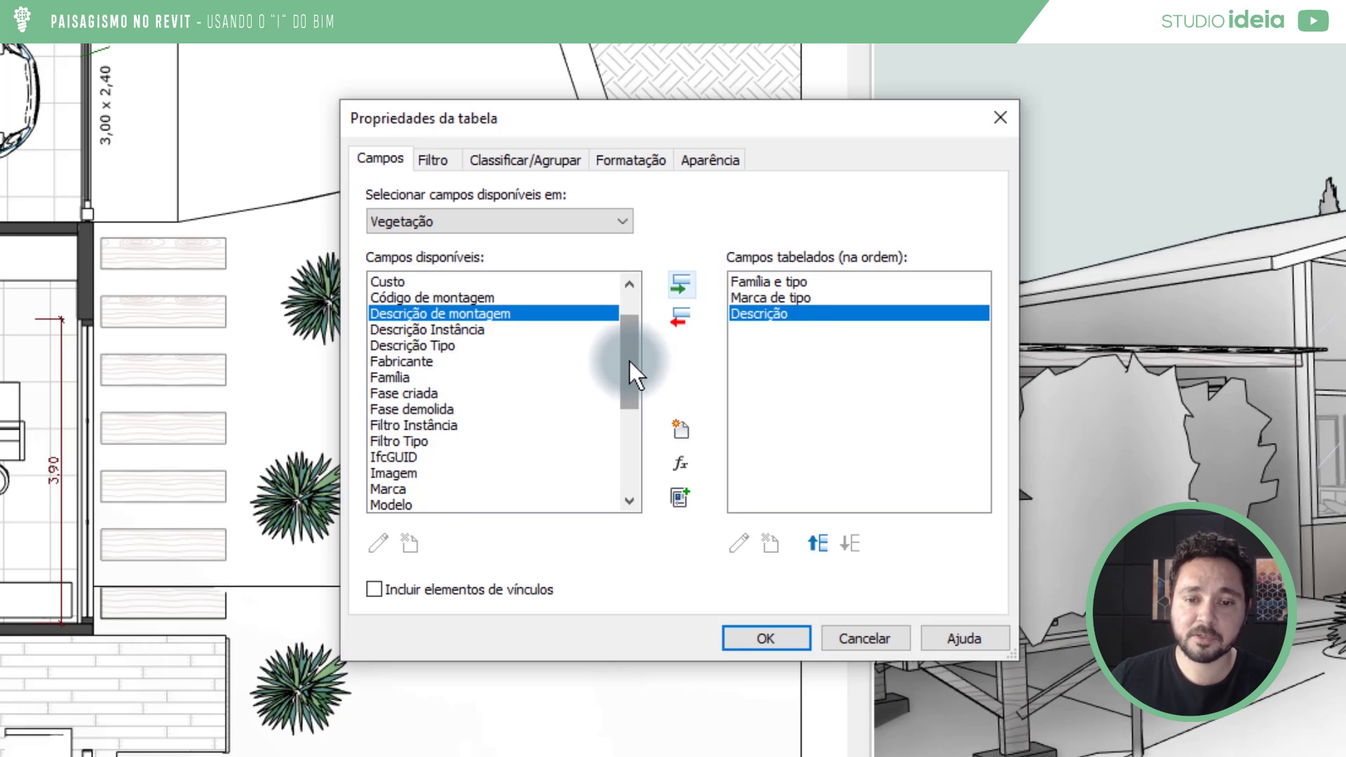
Add the image fields Tipo de imagem and Imagem to the vegetation schedule.
drag(623, 366, 629, 412)
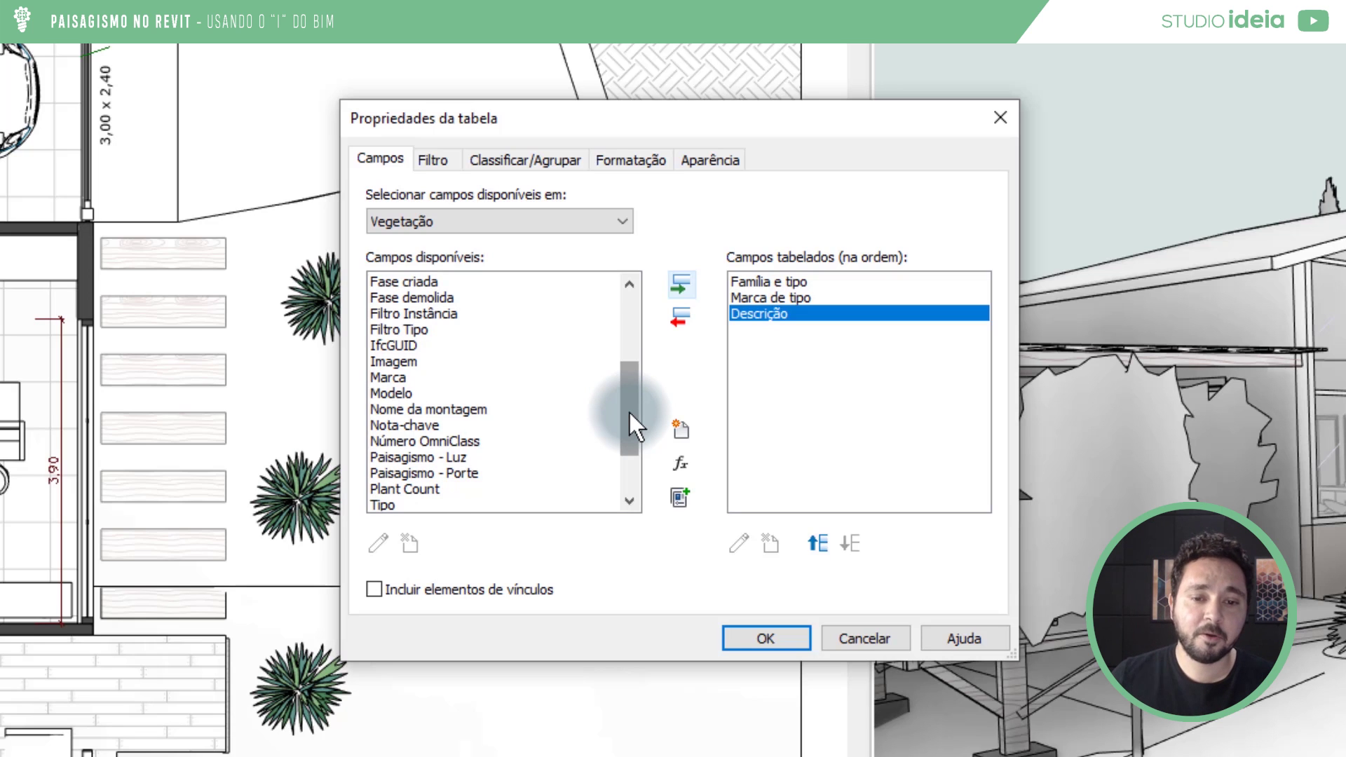
drag(629, 412, 636, 446)
double_click(440, 442)
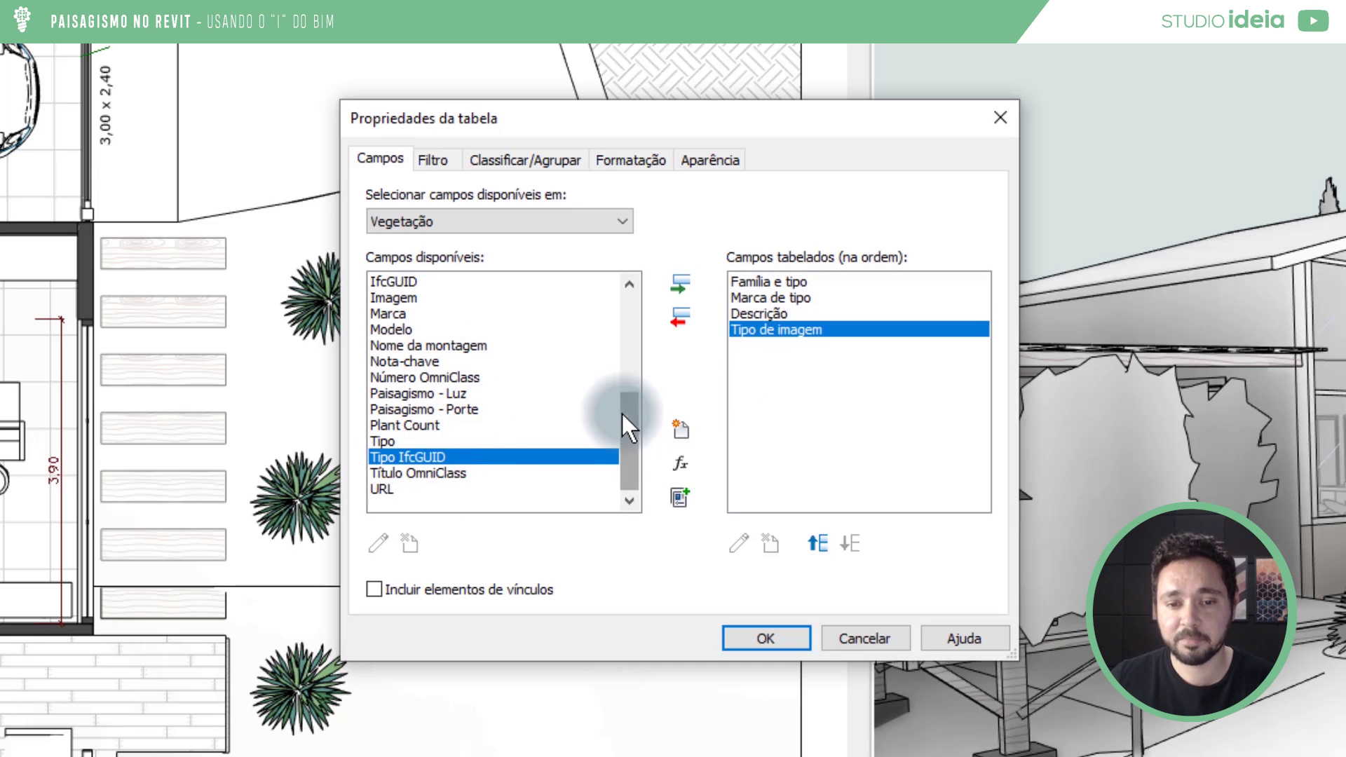
mouse_move(626, 419)
mouse_down()
mouse_move(633, 402)
mouse_move(620, 395)
mouse_up()
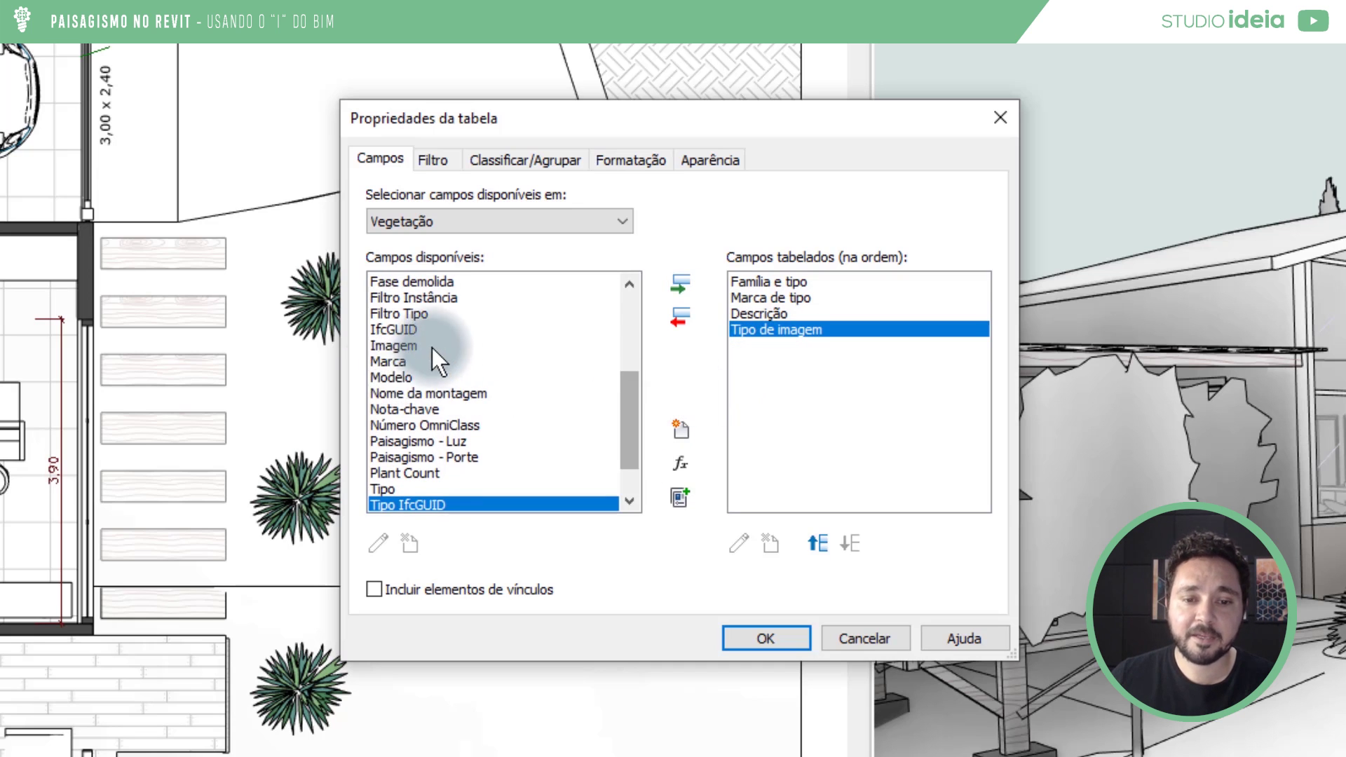
double_click(430, 347)
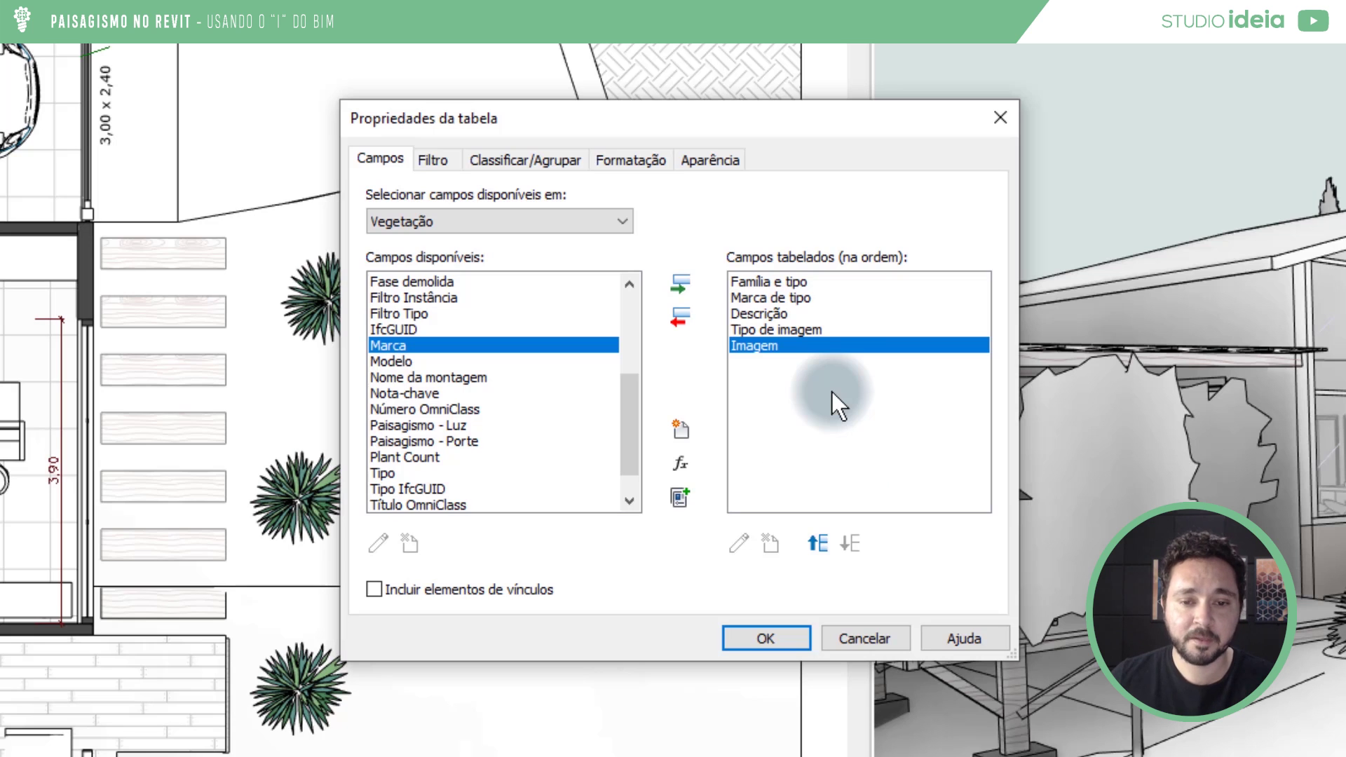
Add the fields Paisagismo - Porte, Paisagismo - Luz and Custo to the vegetation schedule.
drag(629, 426, 609, 460)
double_click(451, 411)
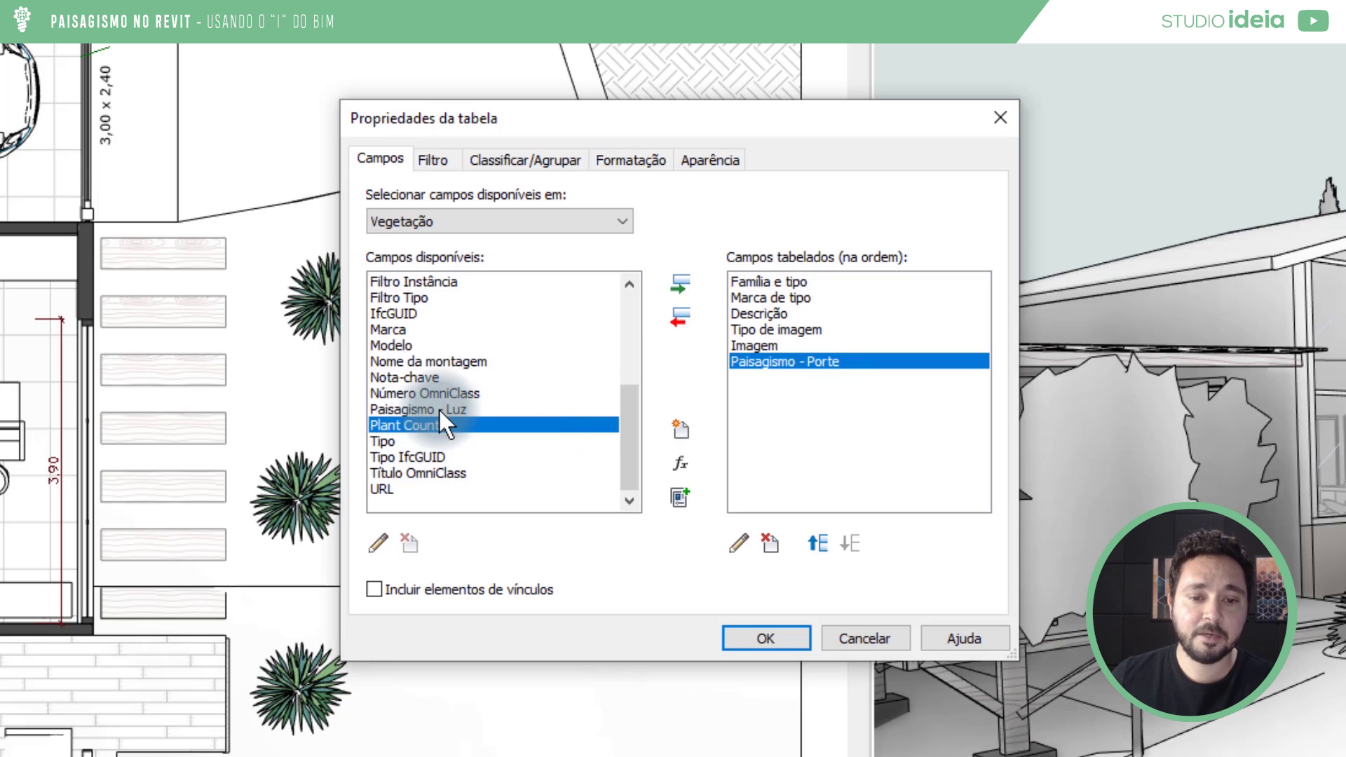
double_click(439, 409)
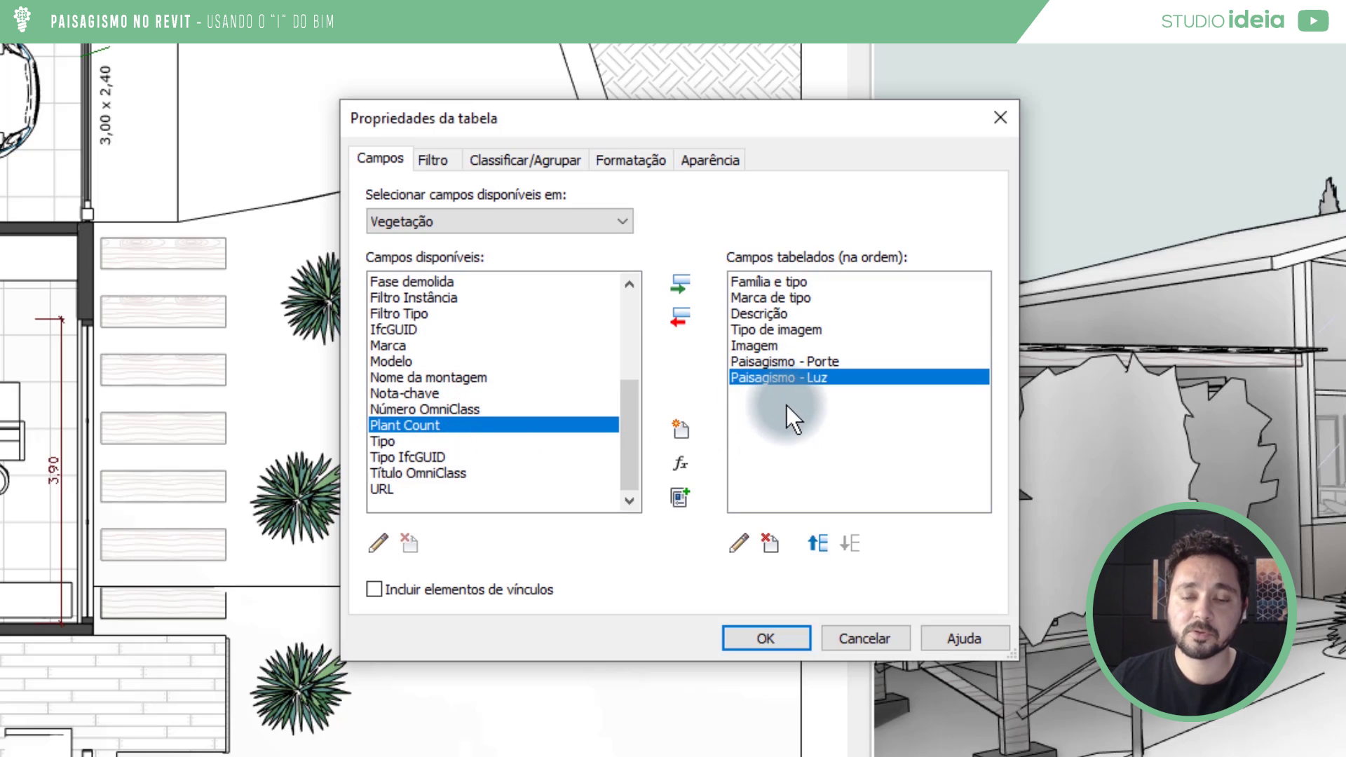
drag(629, 426, 628, 309)
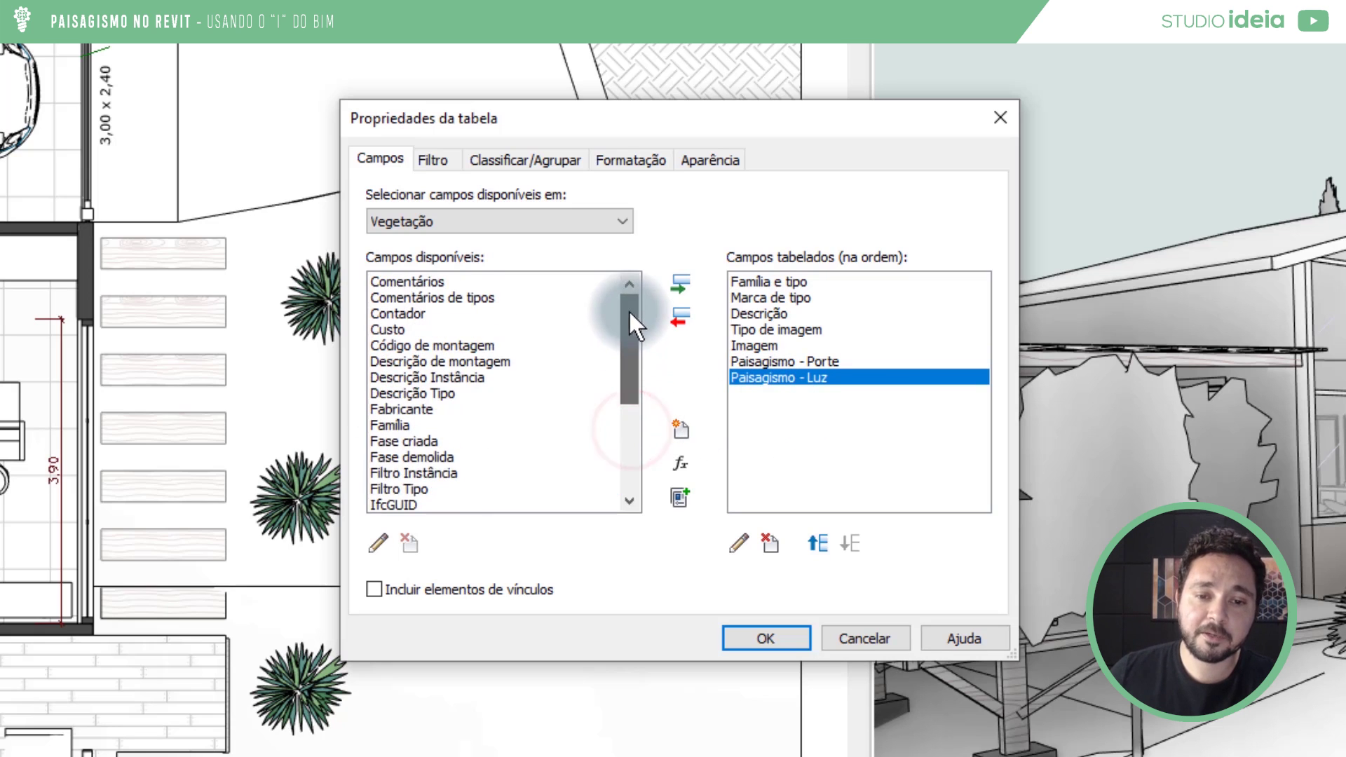
double_click(406, 324)
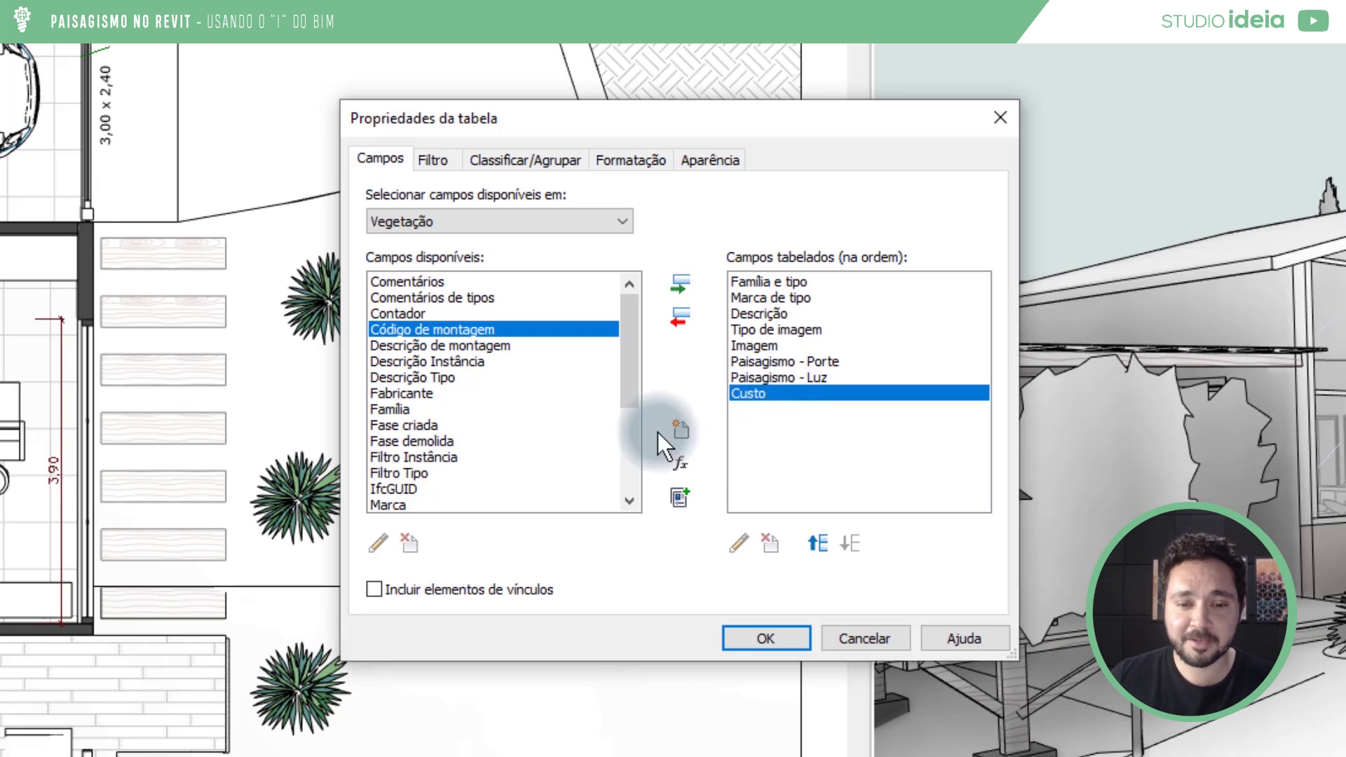
Add the Contador field to the schedule and reorder it to sit directly after Descrição.
double_click(423, 315)
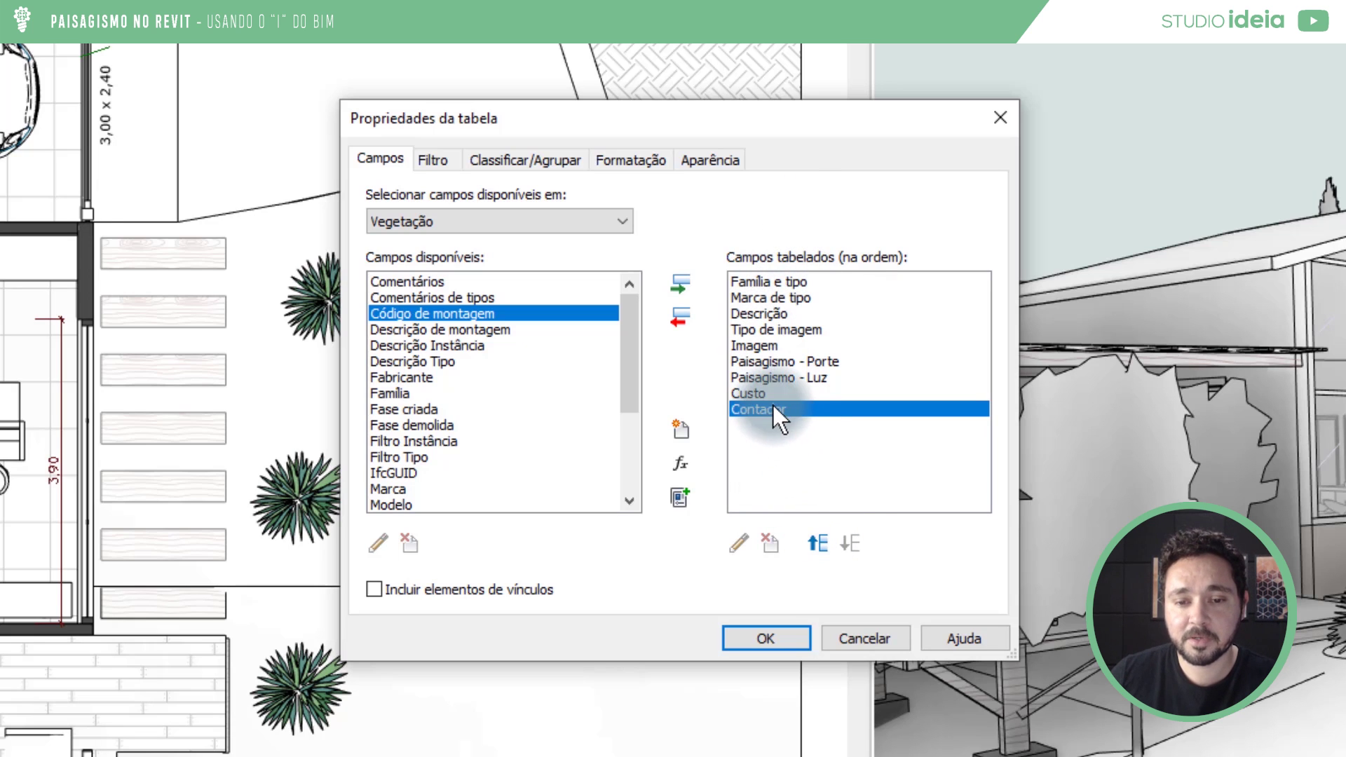
click(825, 545)
click(824, 545)
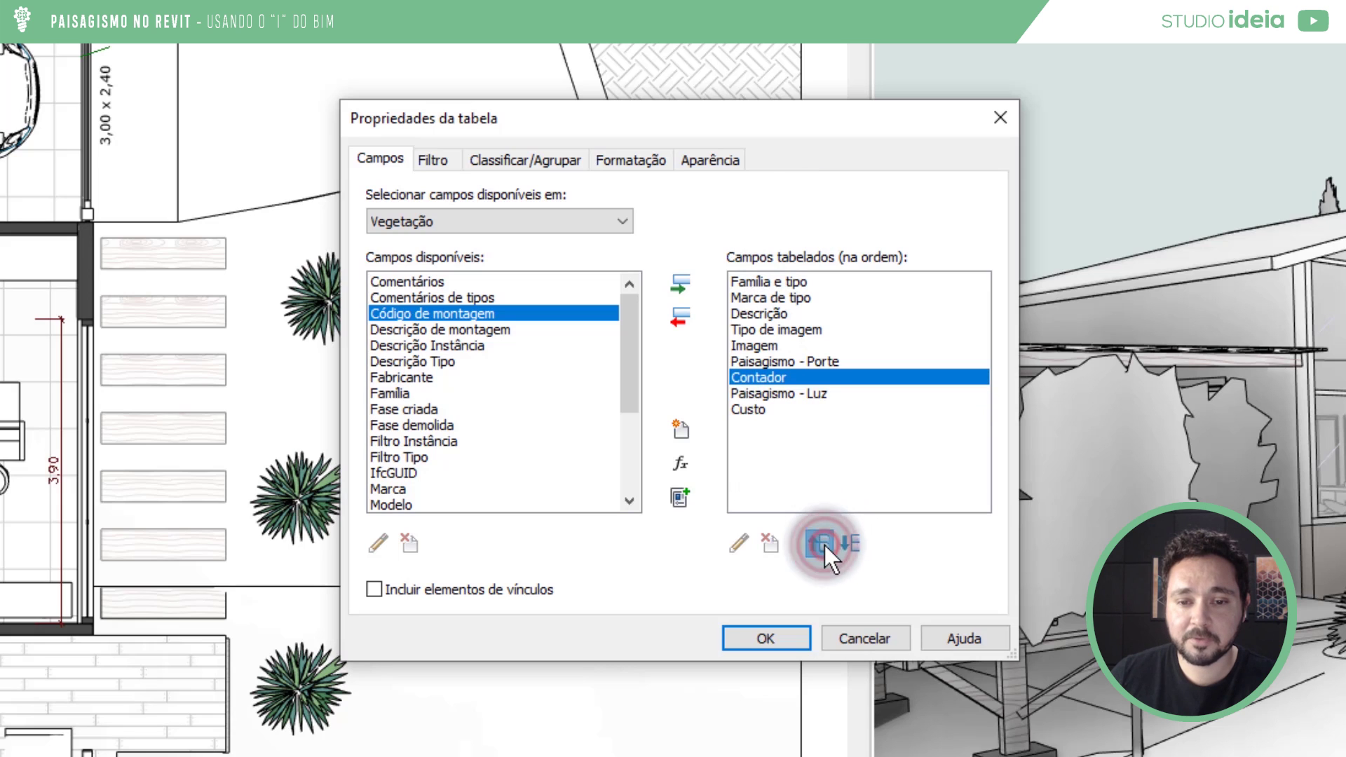
click(825, 545)
click(824, 546)
click(825, 546)
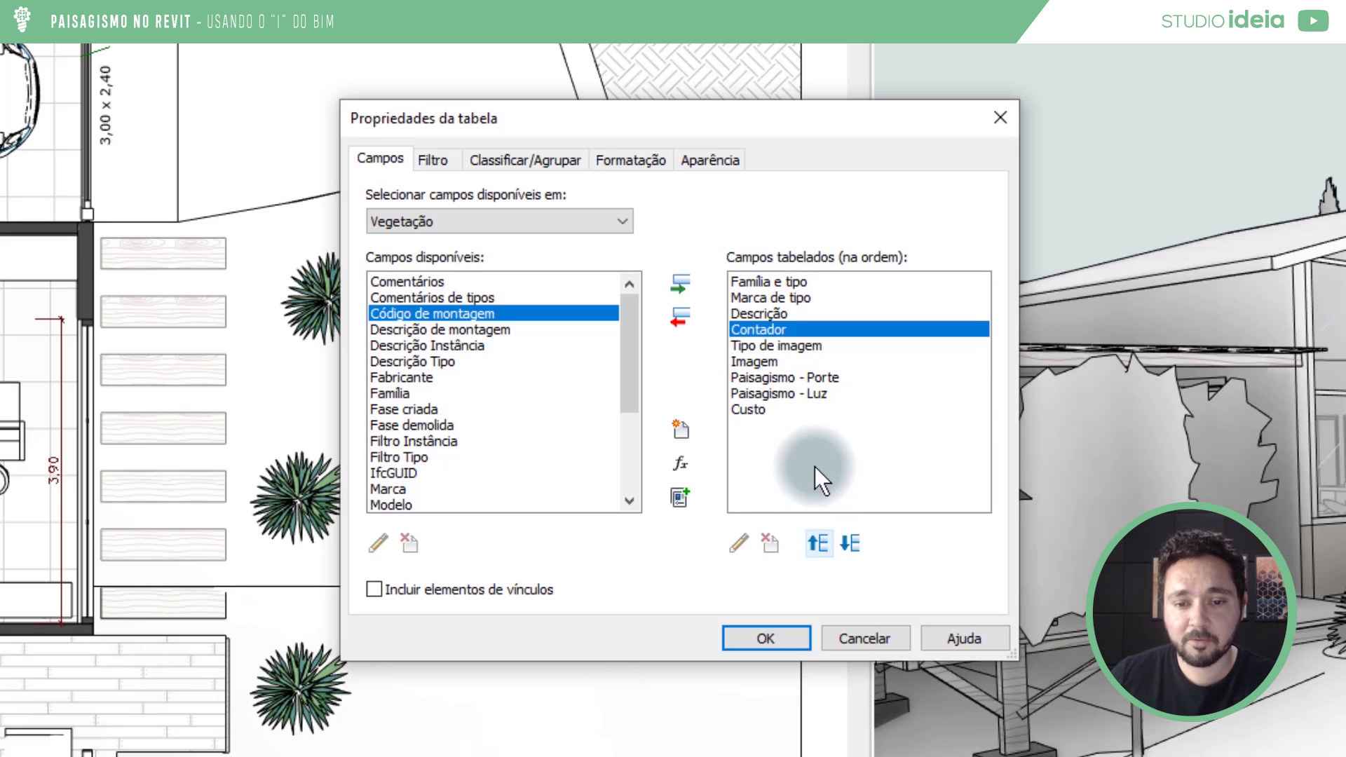
Sort the vegetation schedule by Marca de tipo, then by Família e tipo, and turn off itemizing each instance.
click(769, 412)
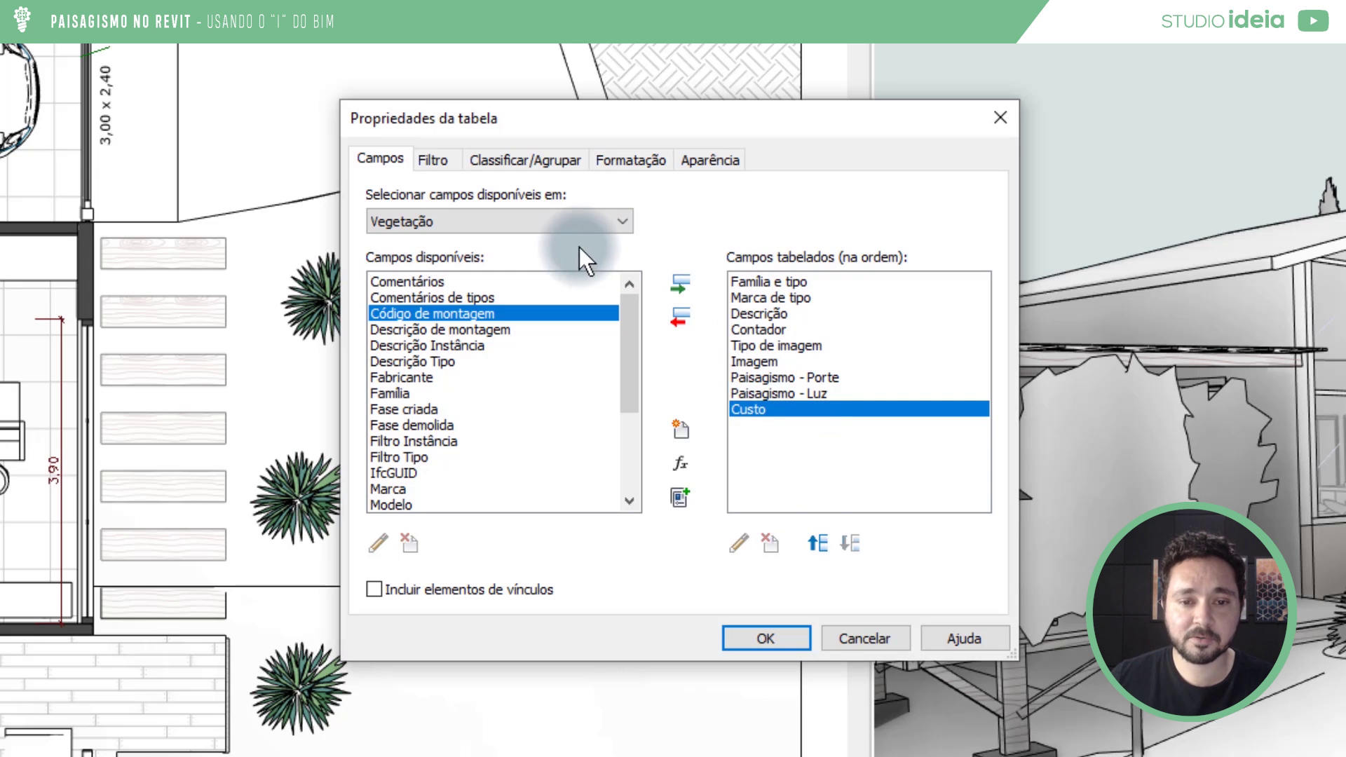
click(524, 162)
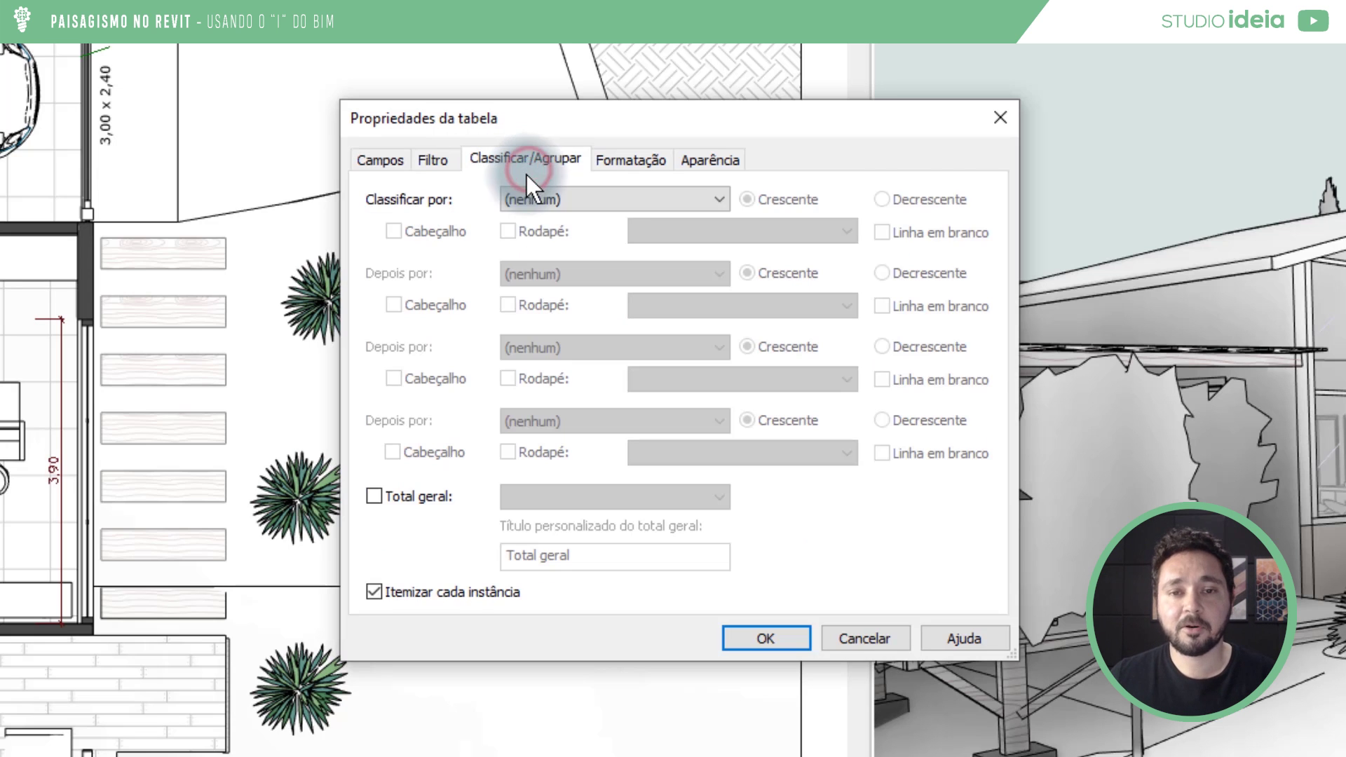
click(567, 205)
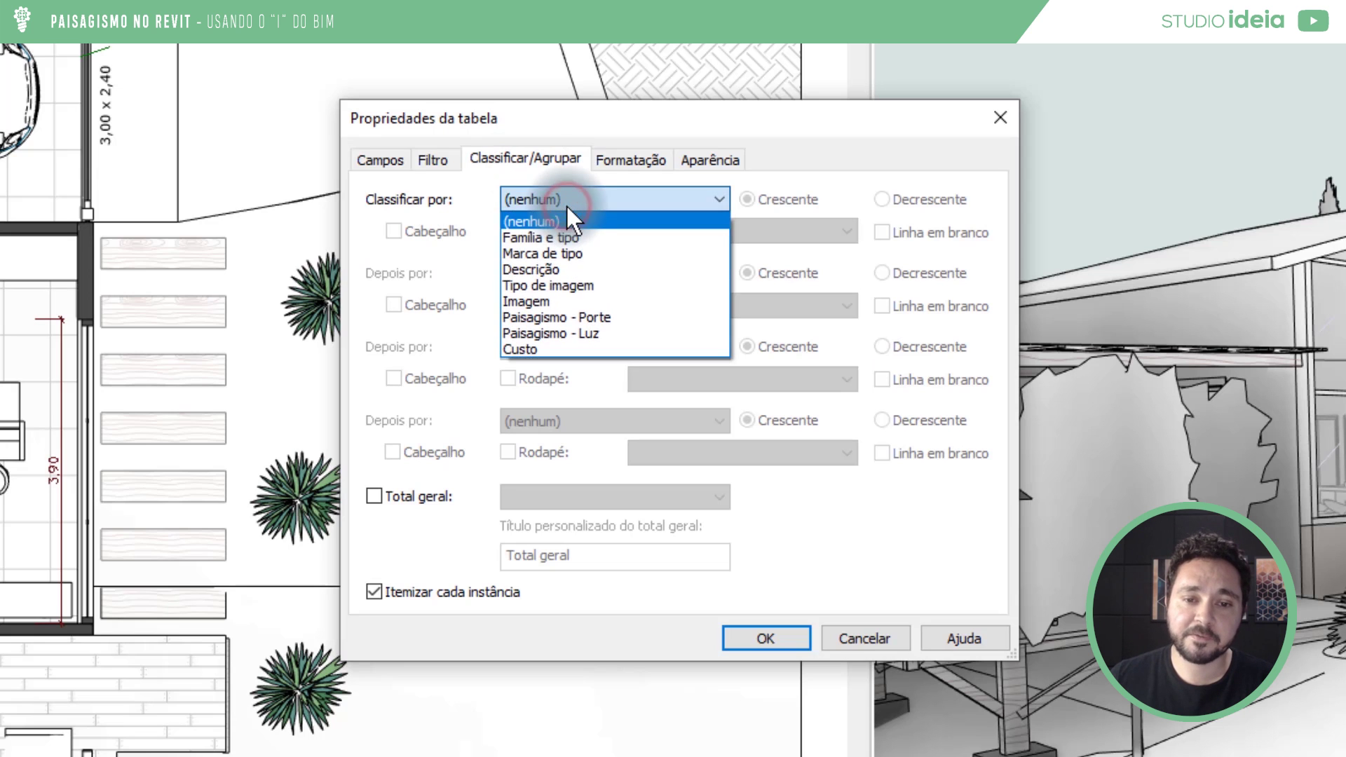
click(558, 253)
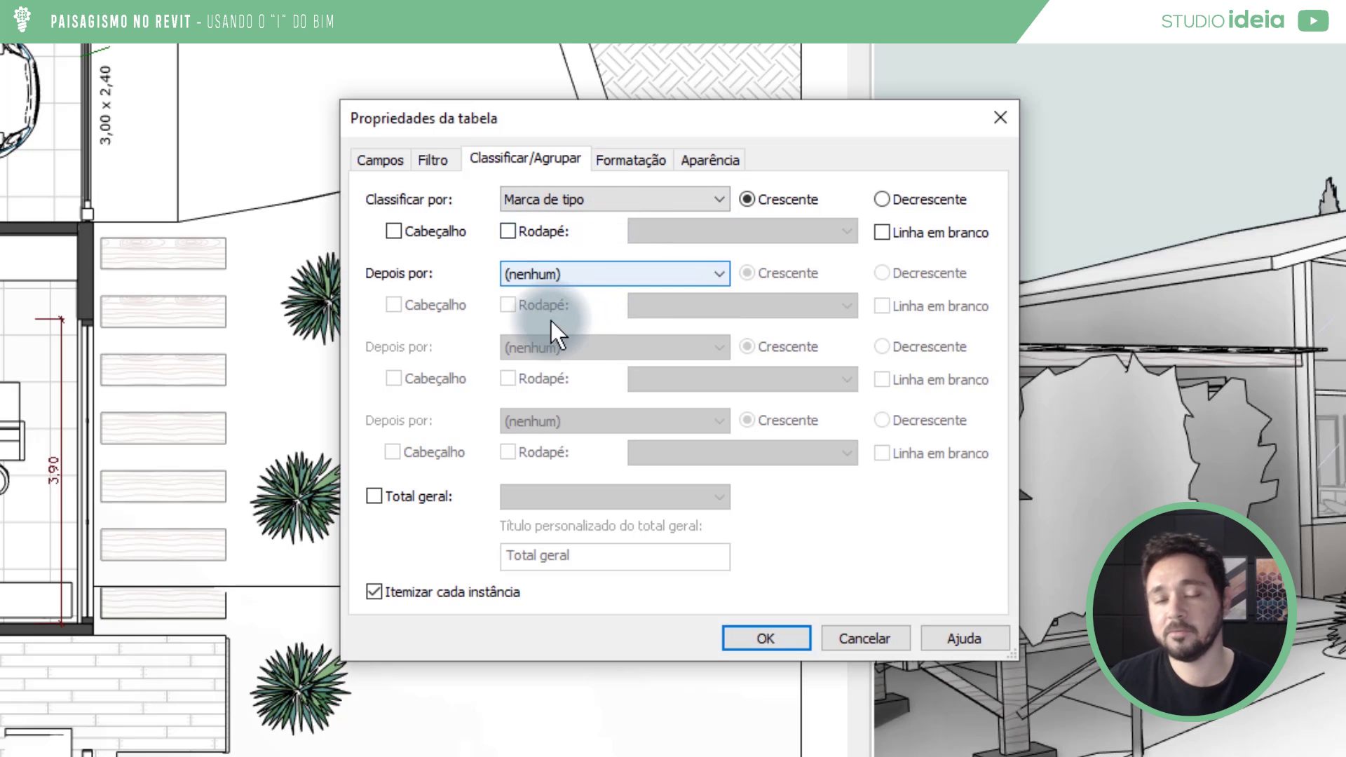
click(562, 278)
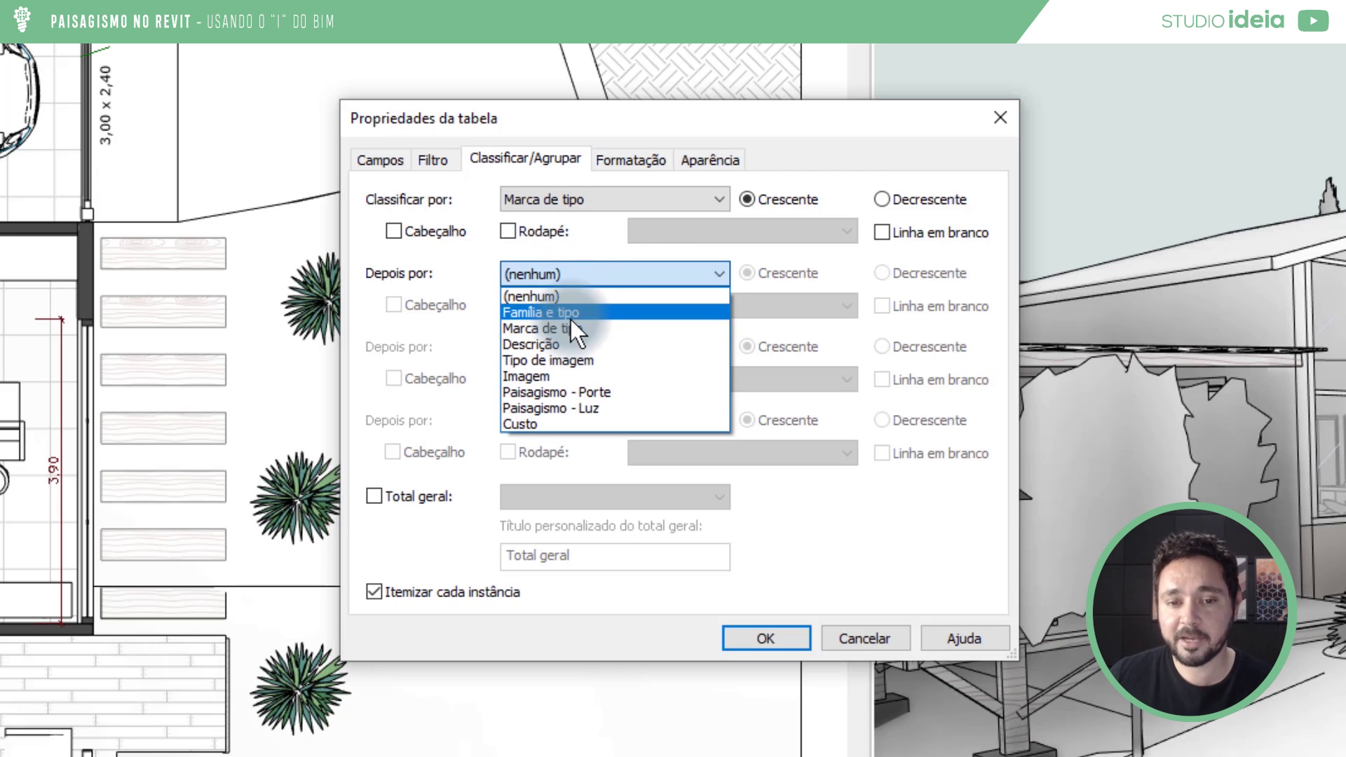
click(571, 315)
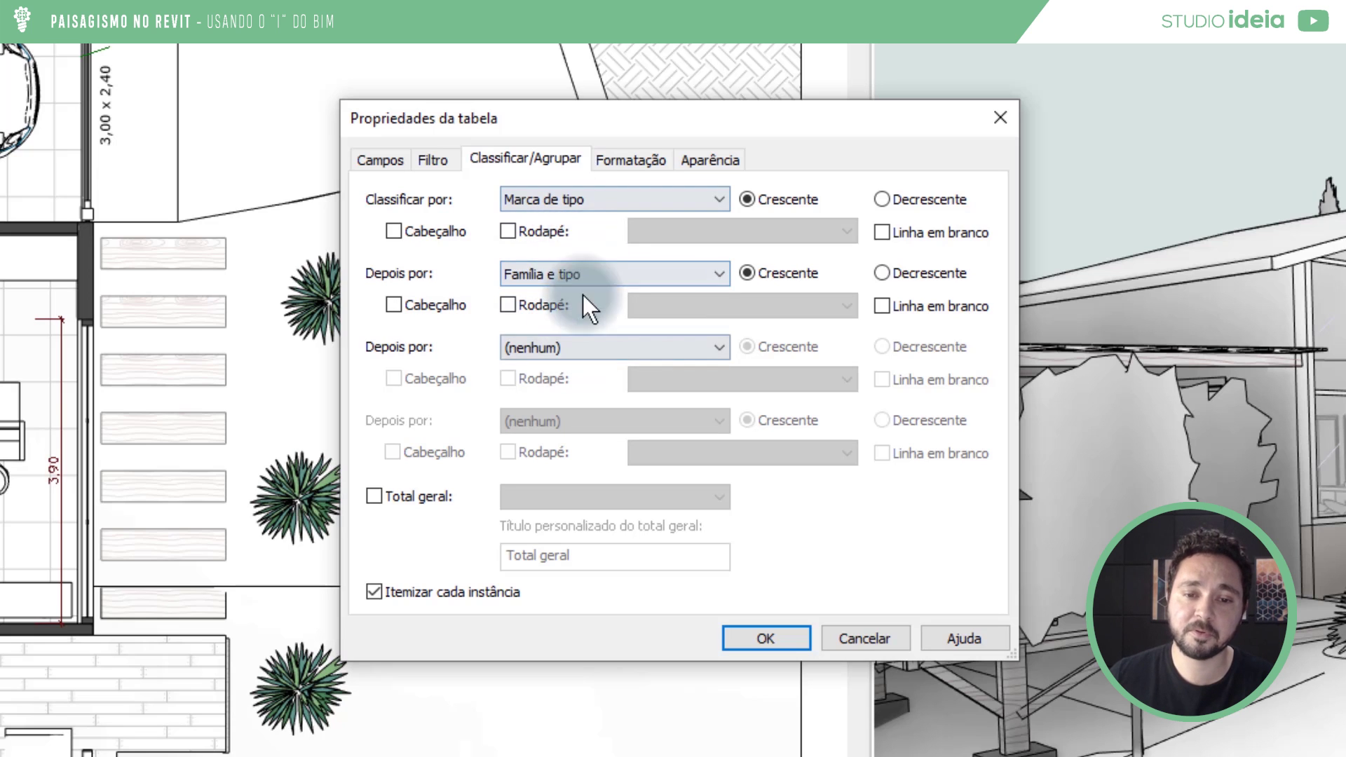
click(437, 588)
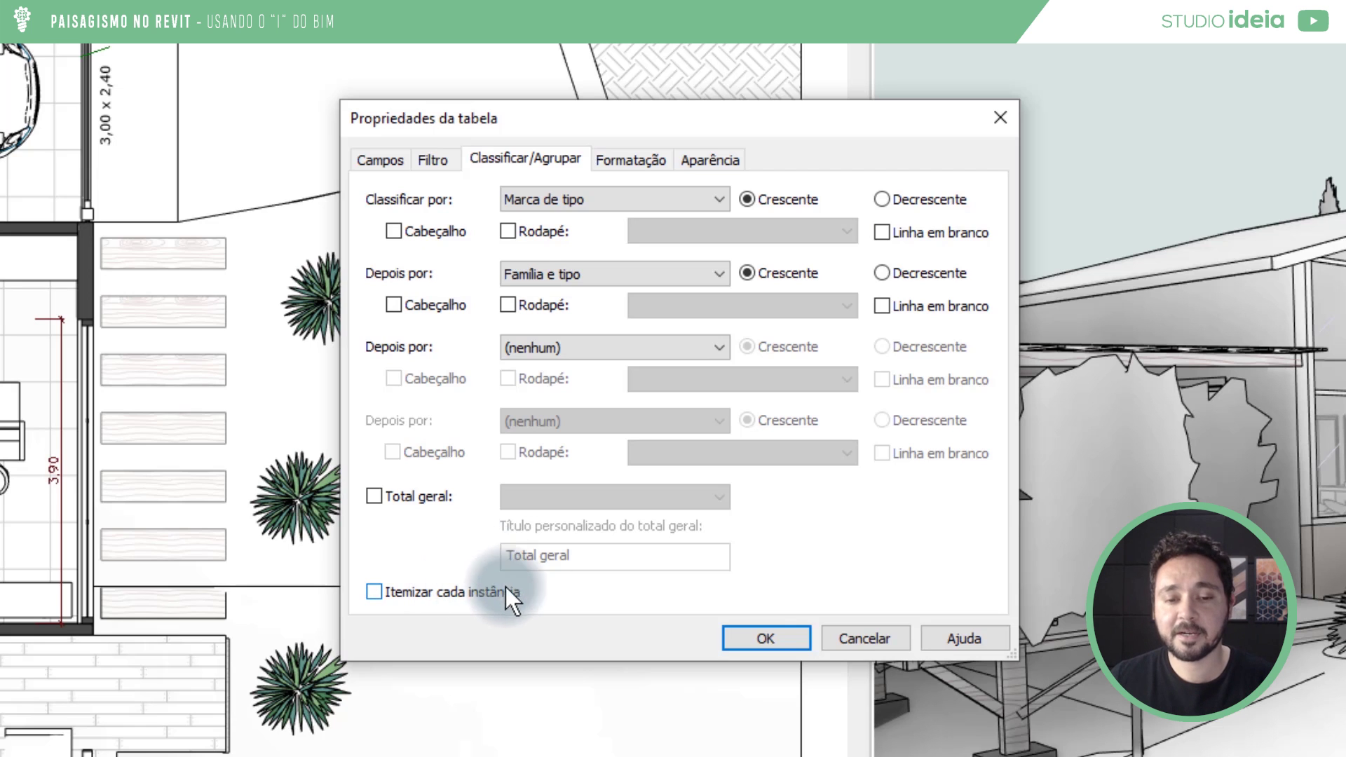
click(758, 638)
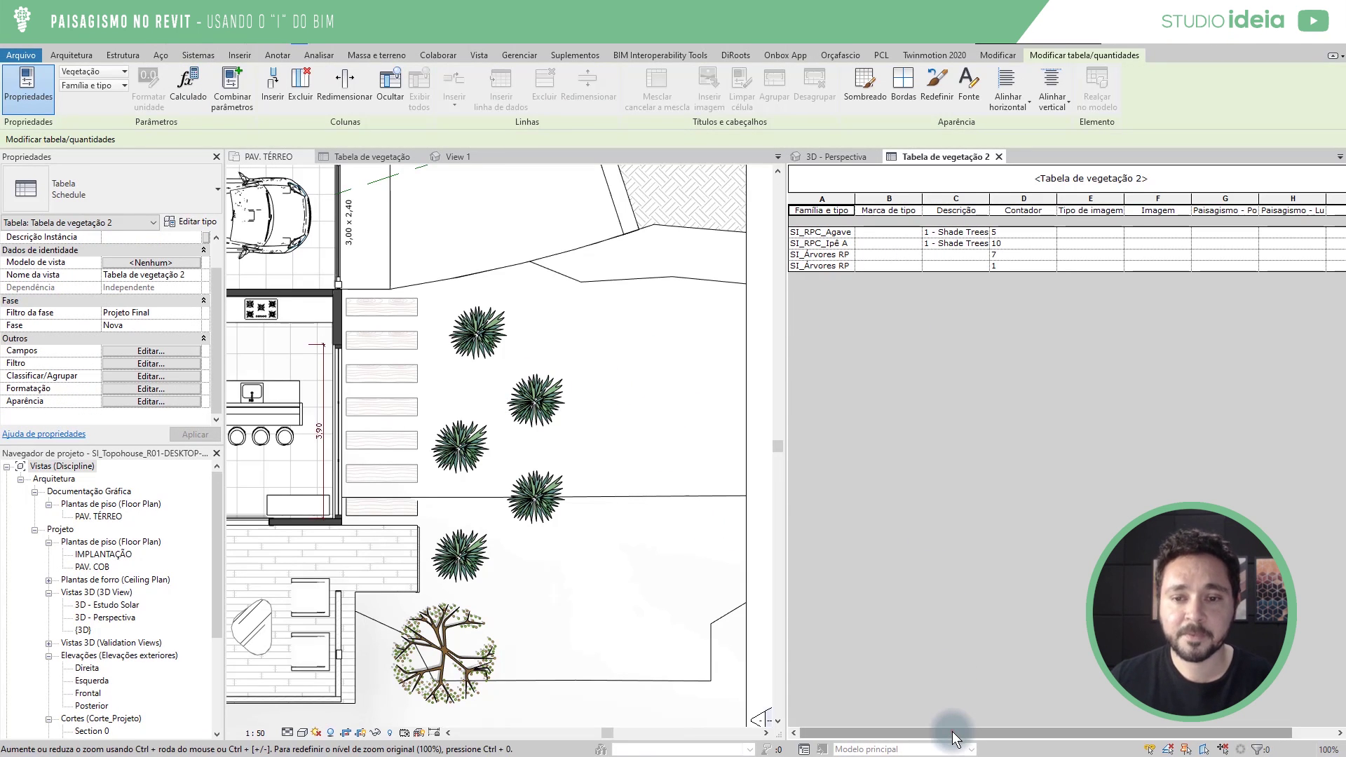
Widen the Família e tipo column to fit the full type names and review the remaining schedule columns.
drag(952, 731, 931, 725)
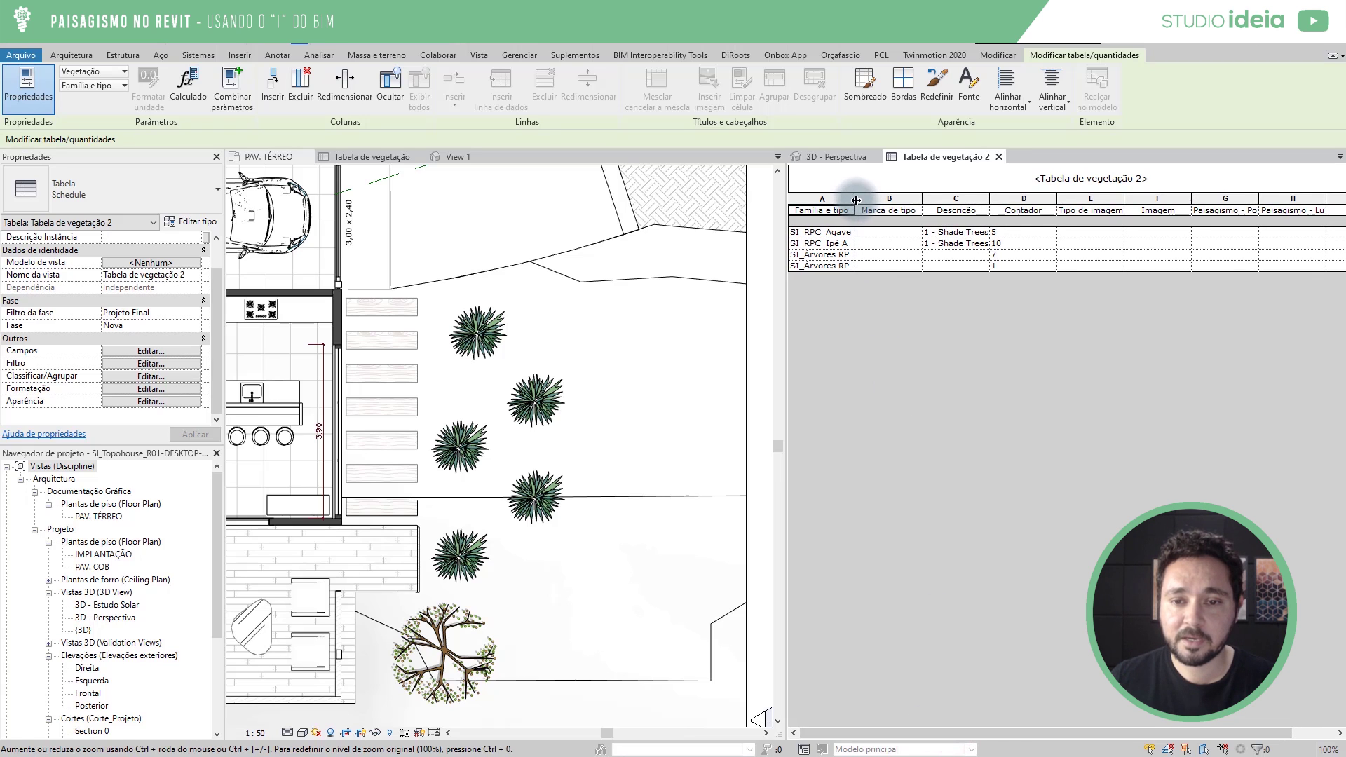
drag(854, 201, 995, 201)
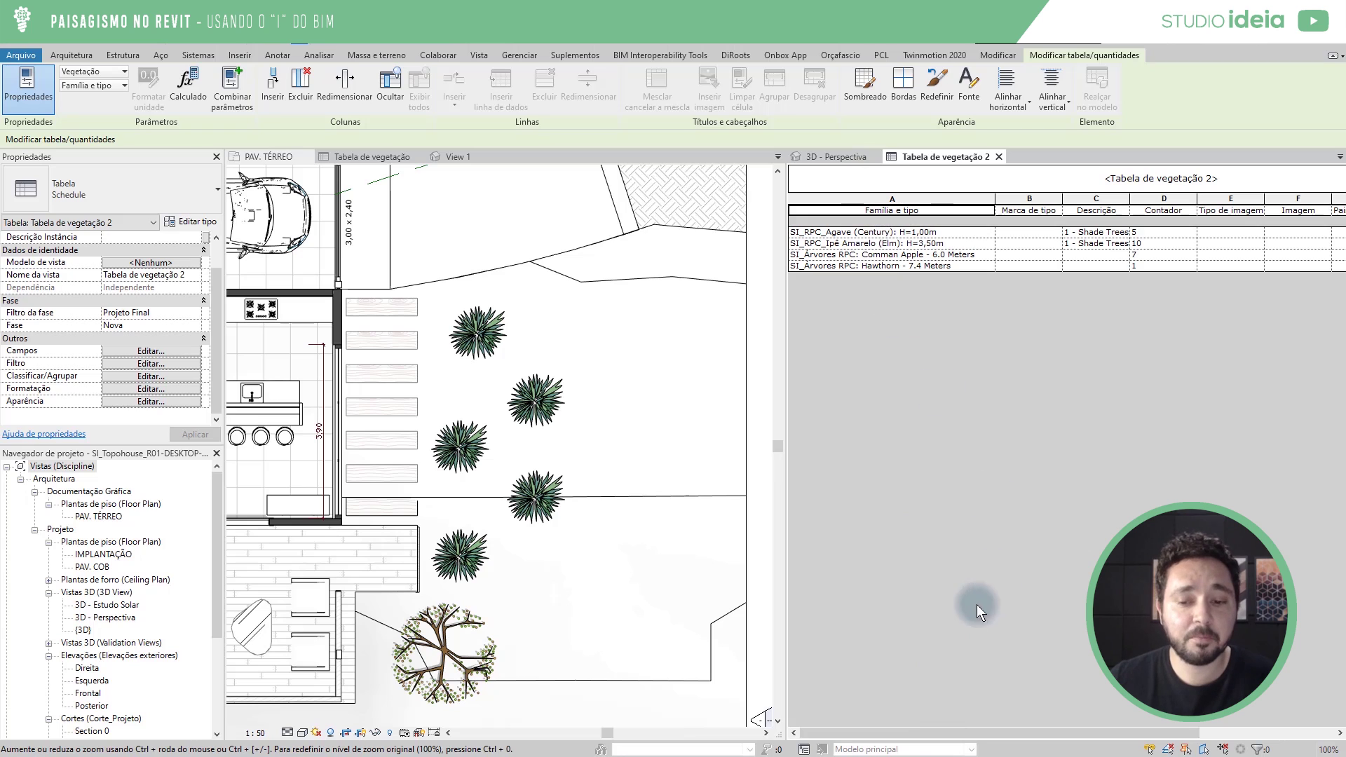
drag(979, 734, 1120, 736)
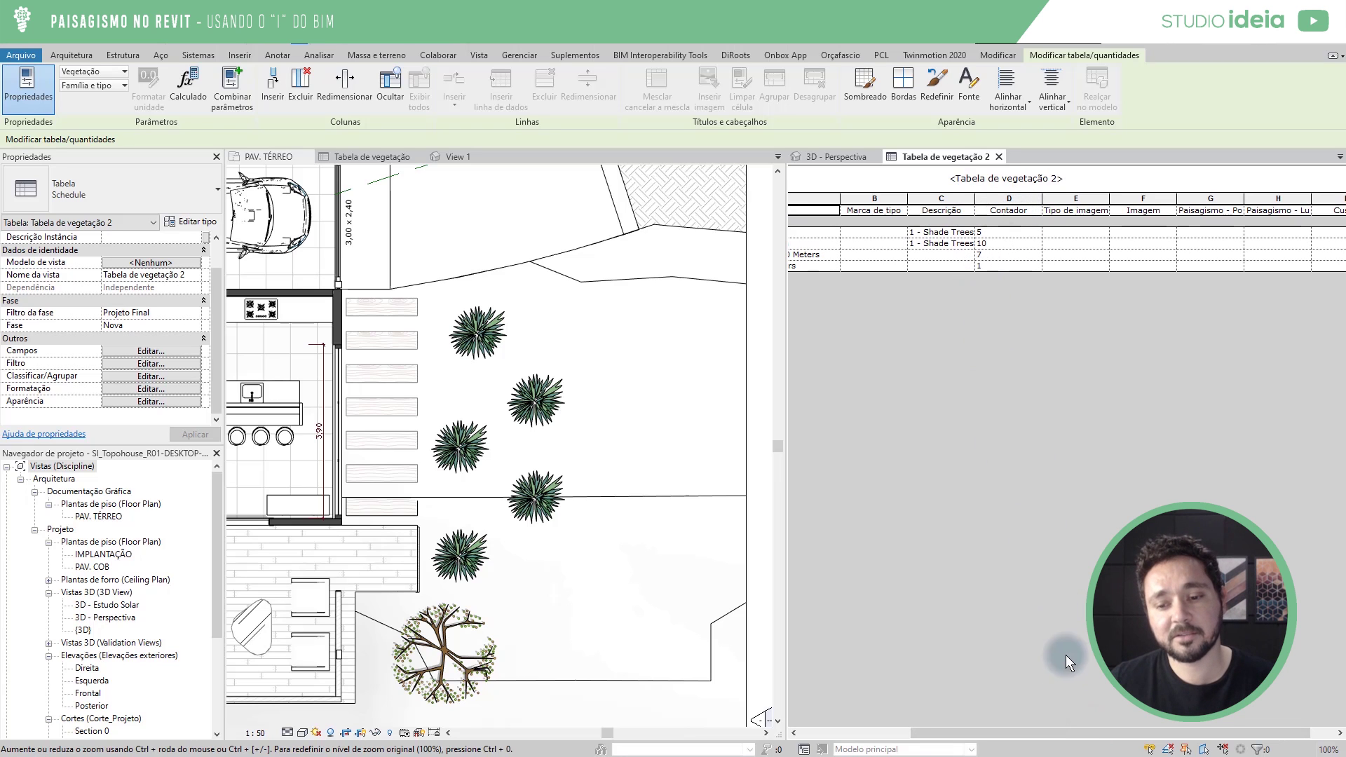
drag(1079, 735, 1168, 747)
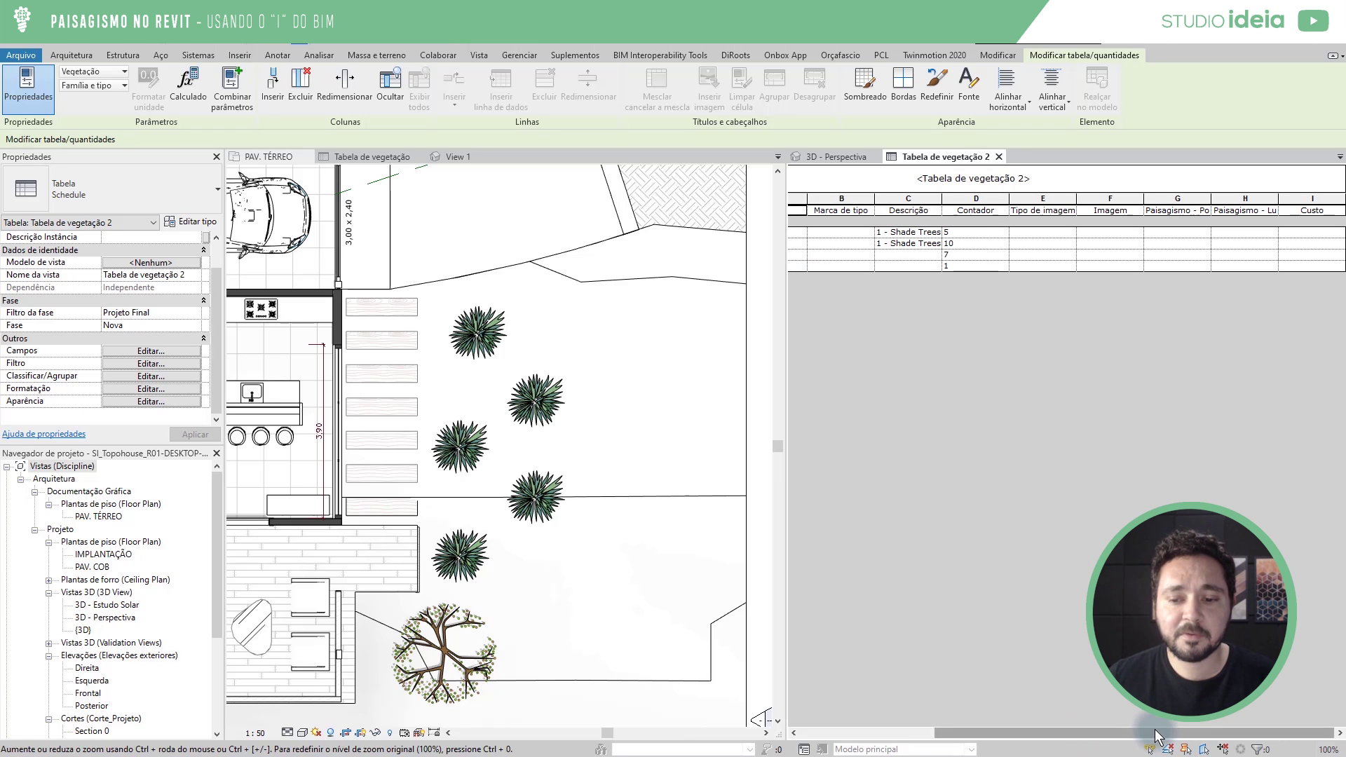
drag(1155, 733, 998, 699)
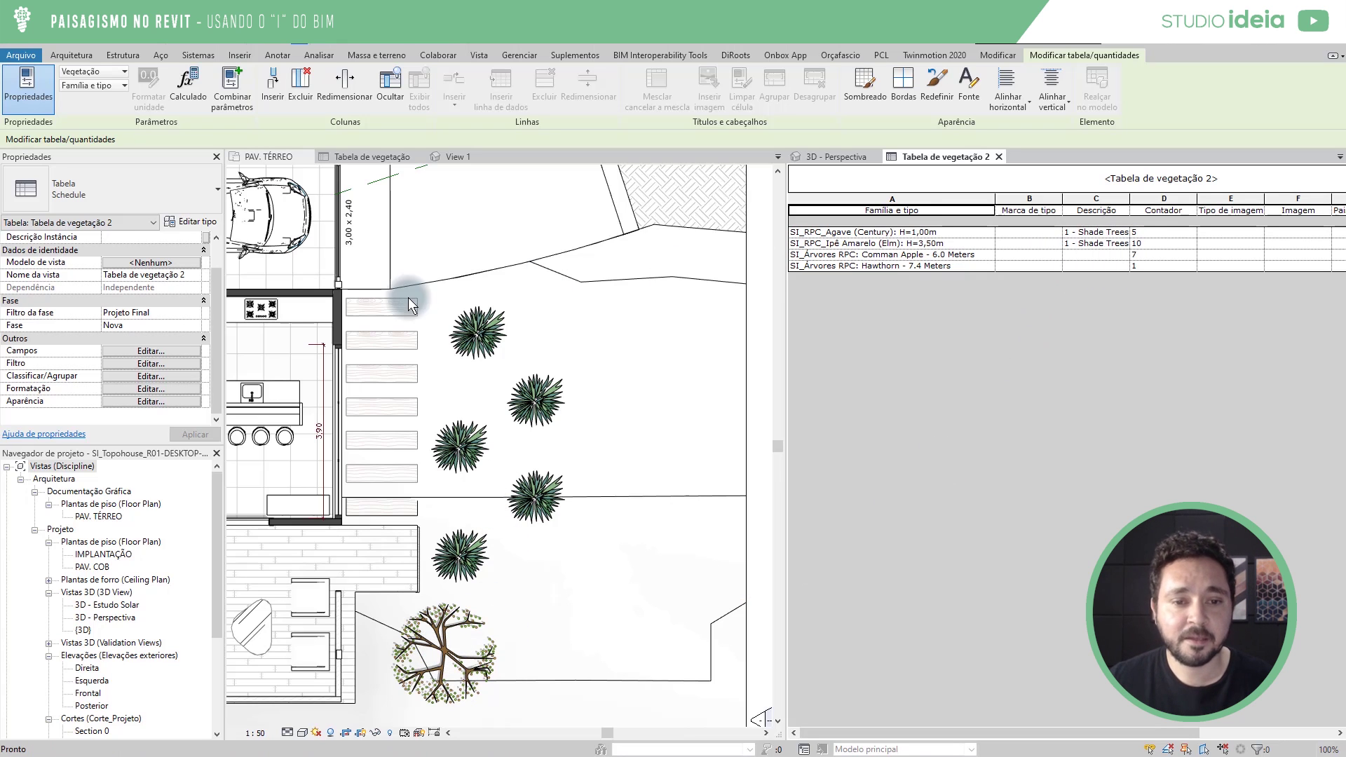
Select the background trees behind the house in the 3D - Perspectiva view with a crossing window.
scroll(520, 430, down, 3)
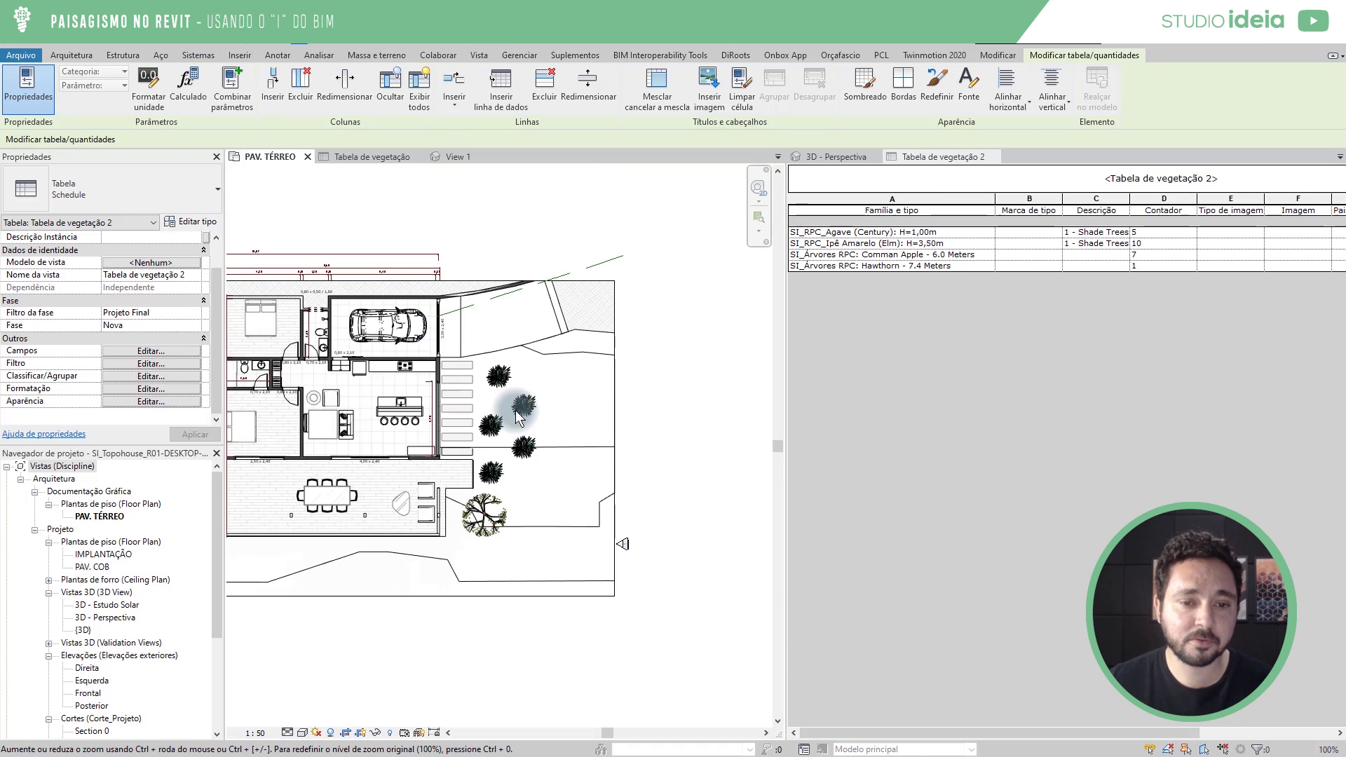
scroll(518, 415, down, 3)
middle_drag(501, 412, 518, 210)
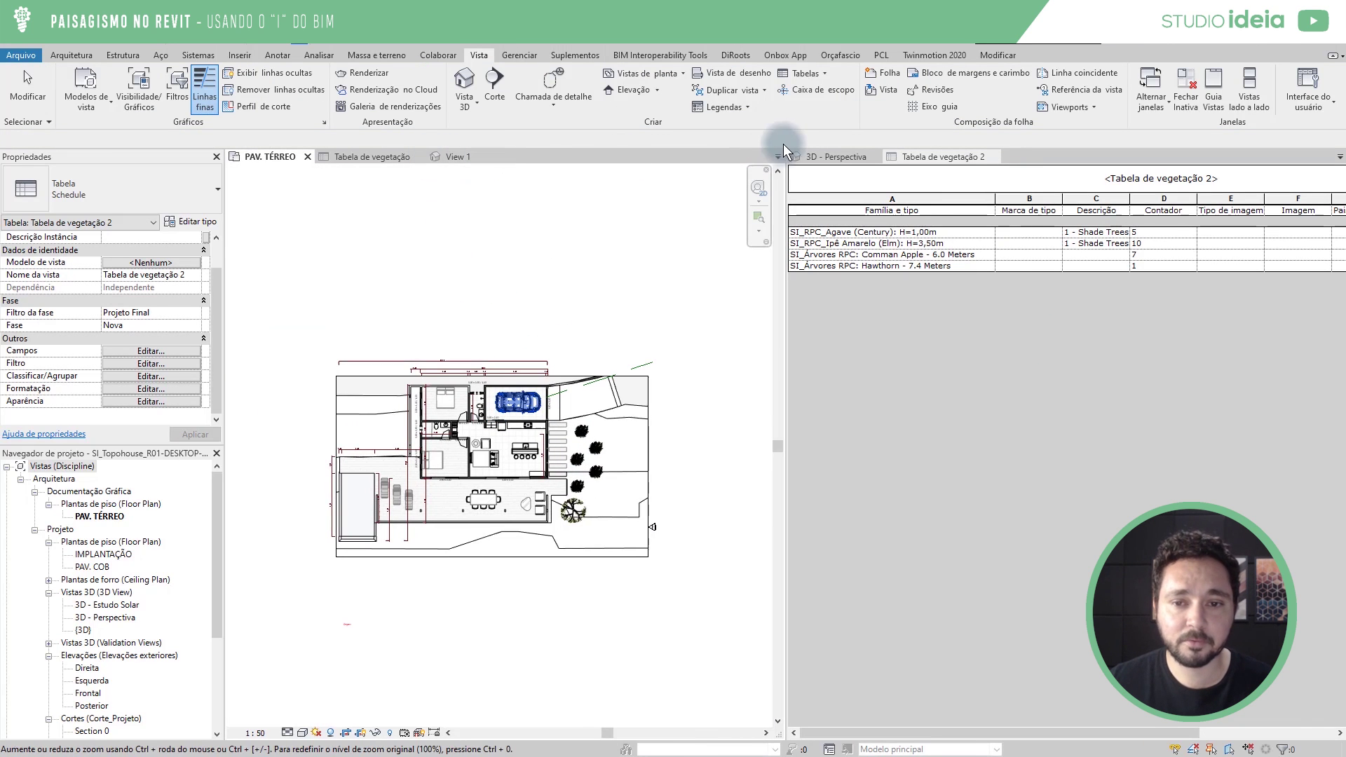
click(824, 157)
scroll(1000, 328, down, 5)
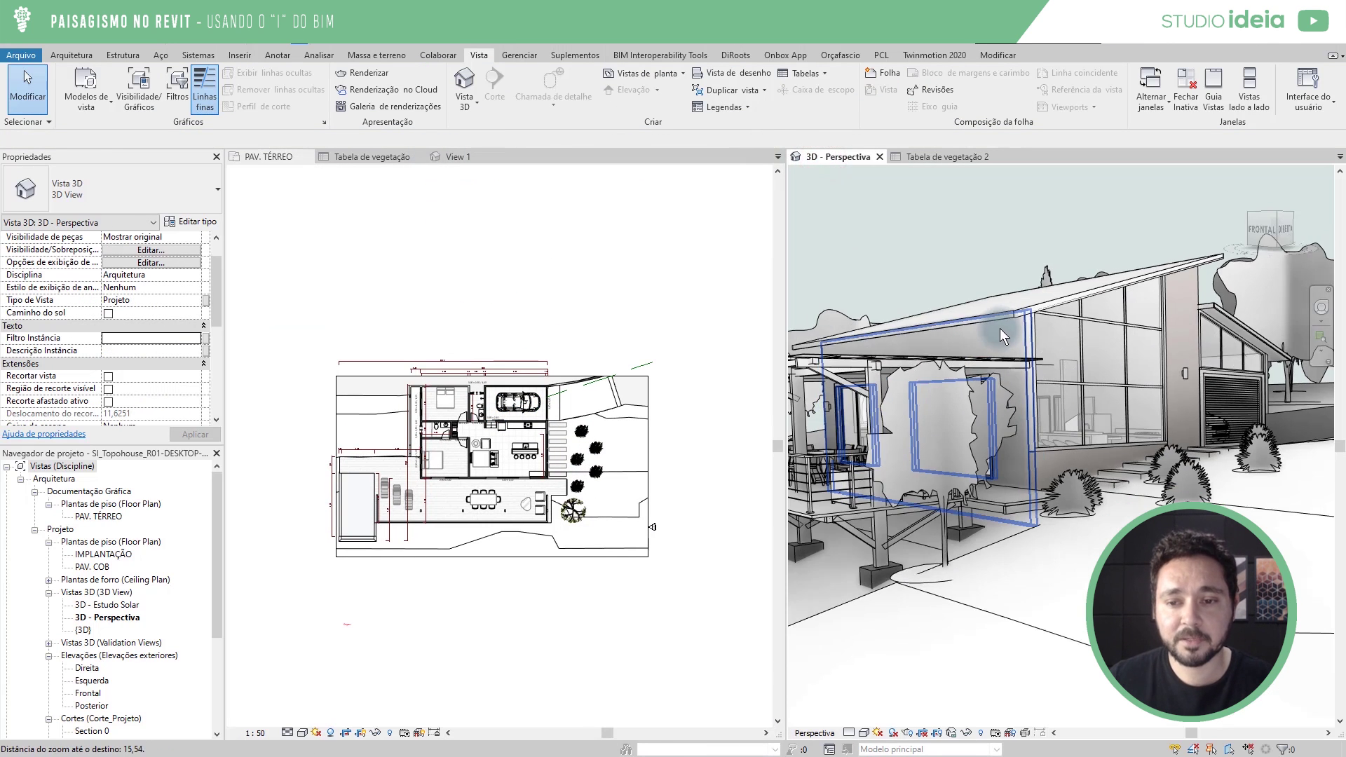
shift+middle_drag(1002, 352, 1075, 397)
scroll(1139, 347, down, 8)
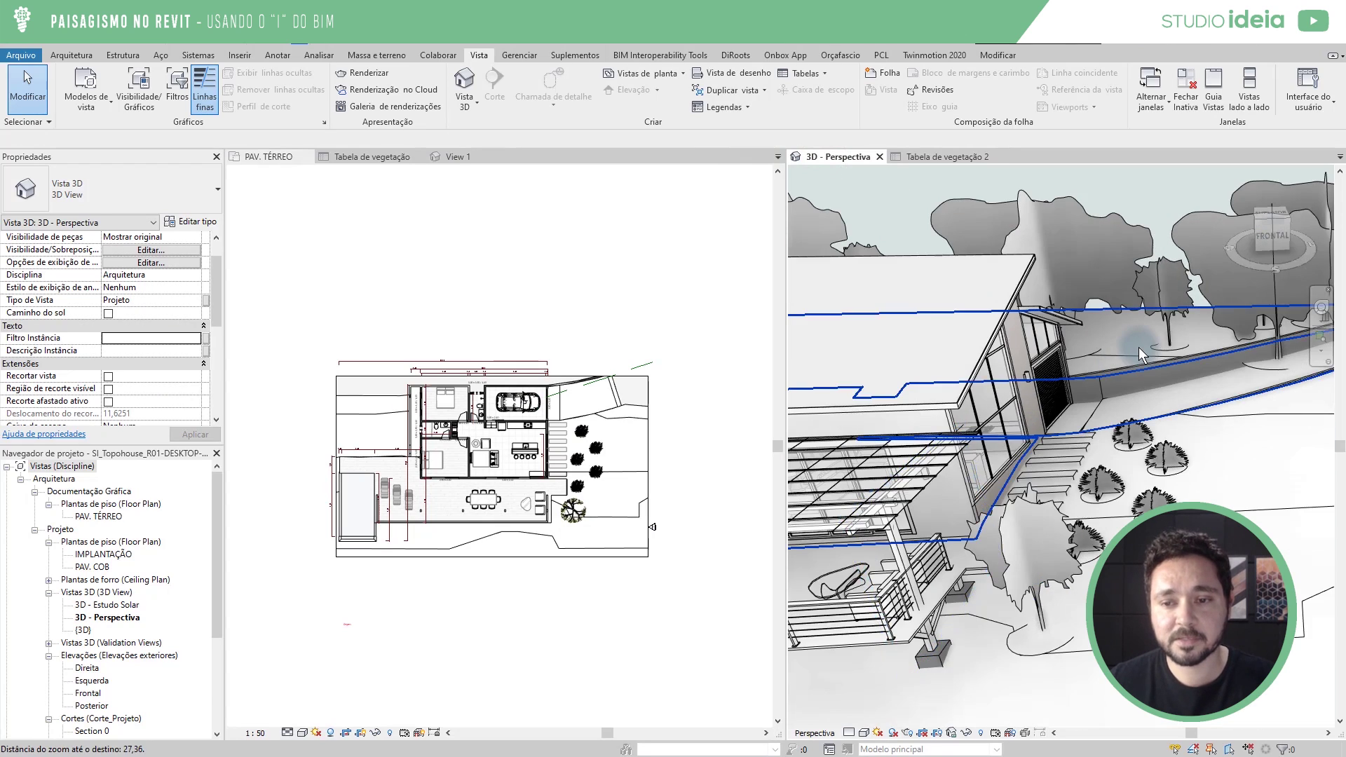
scroll(1141, 340, down, 2)
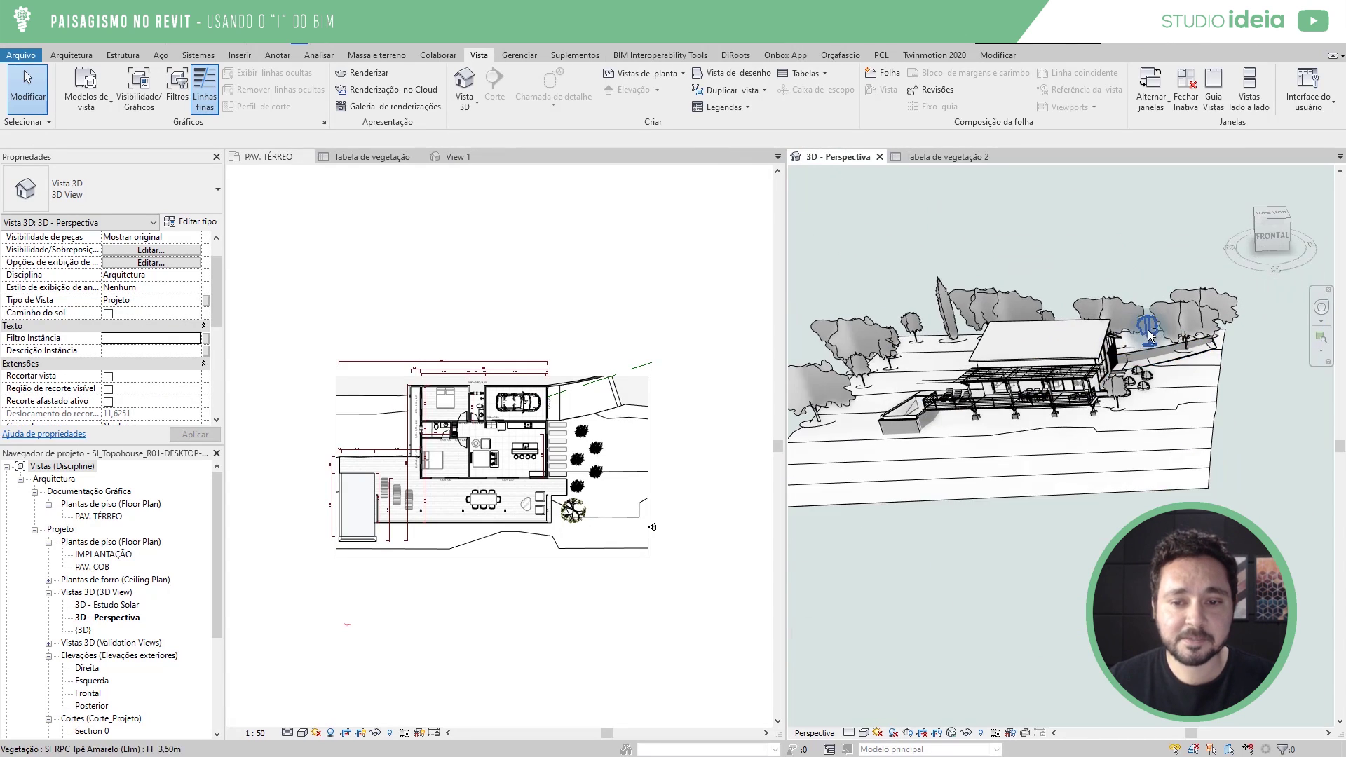
shift+middle_drag(1150, 324, 1131, 340)
middle_drag(1109, 390, 1077, 447)
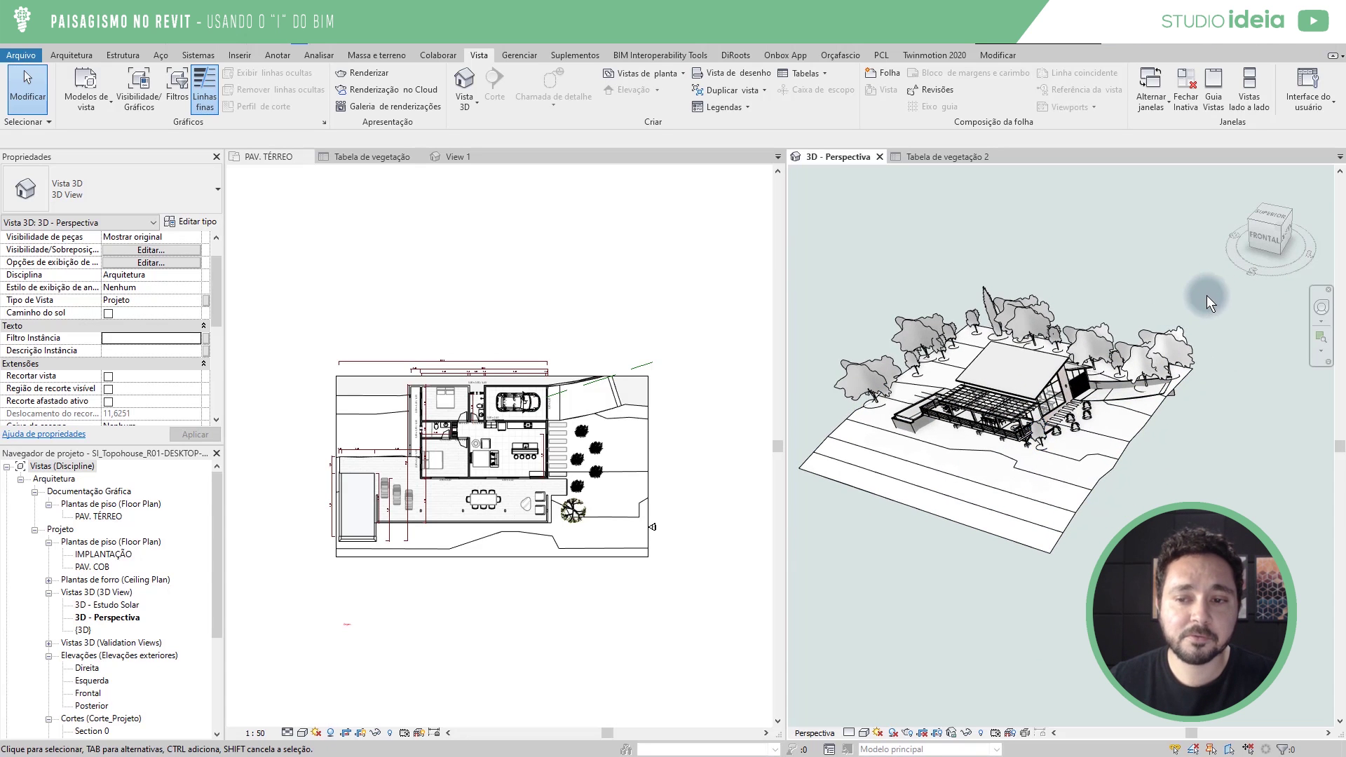
click(1218, 281)
drag(1138, 306, 840, 389)
drag(839, 383, 834, 384)
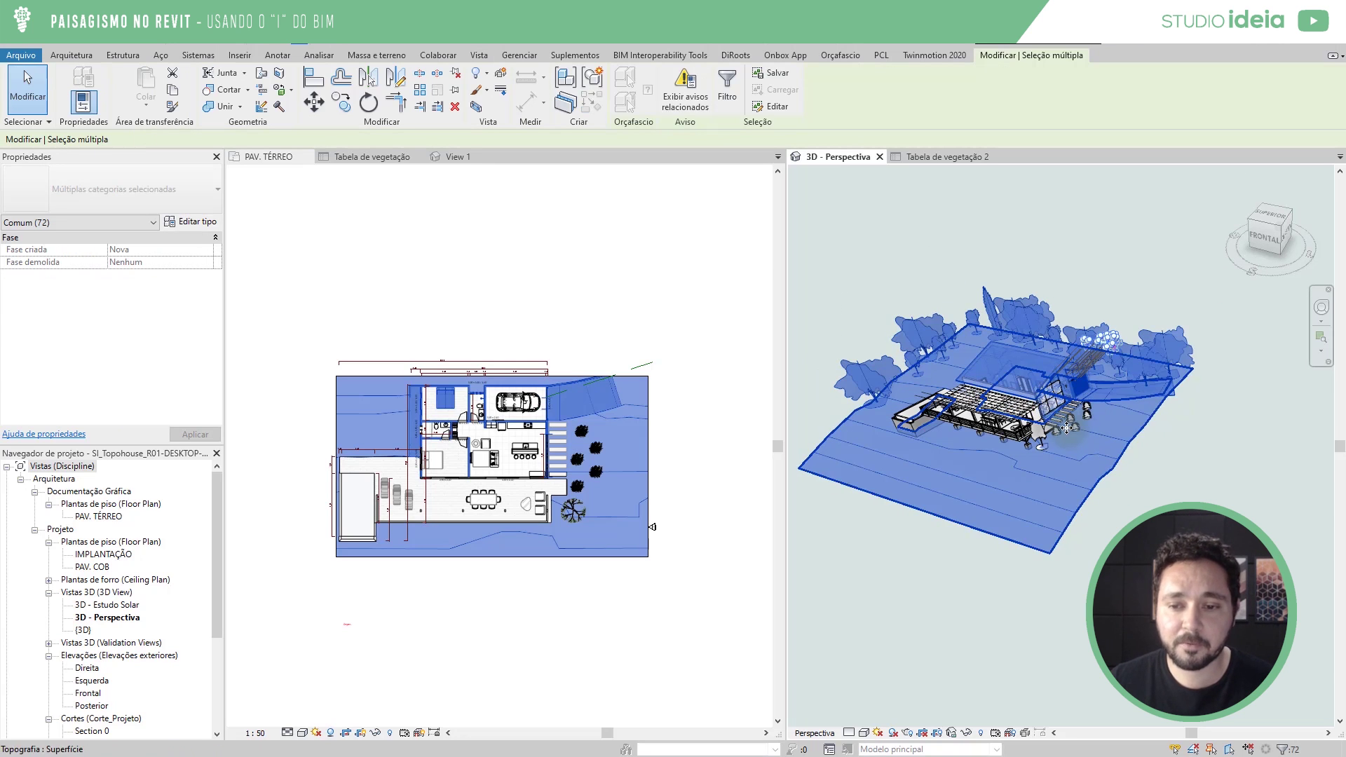
scroll(1062, 405, up, 3)
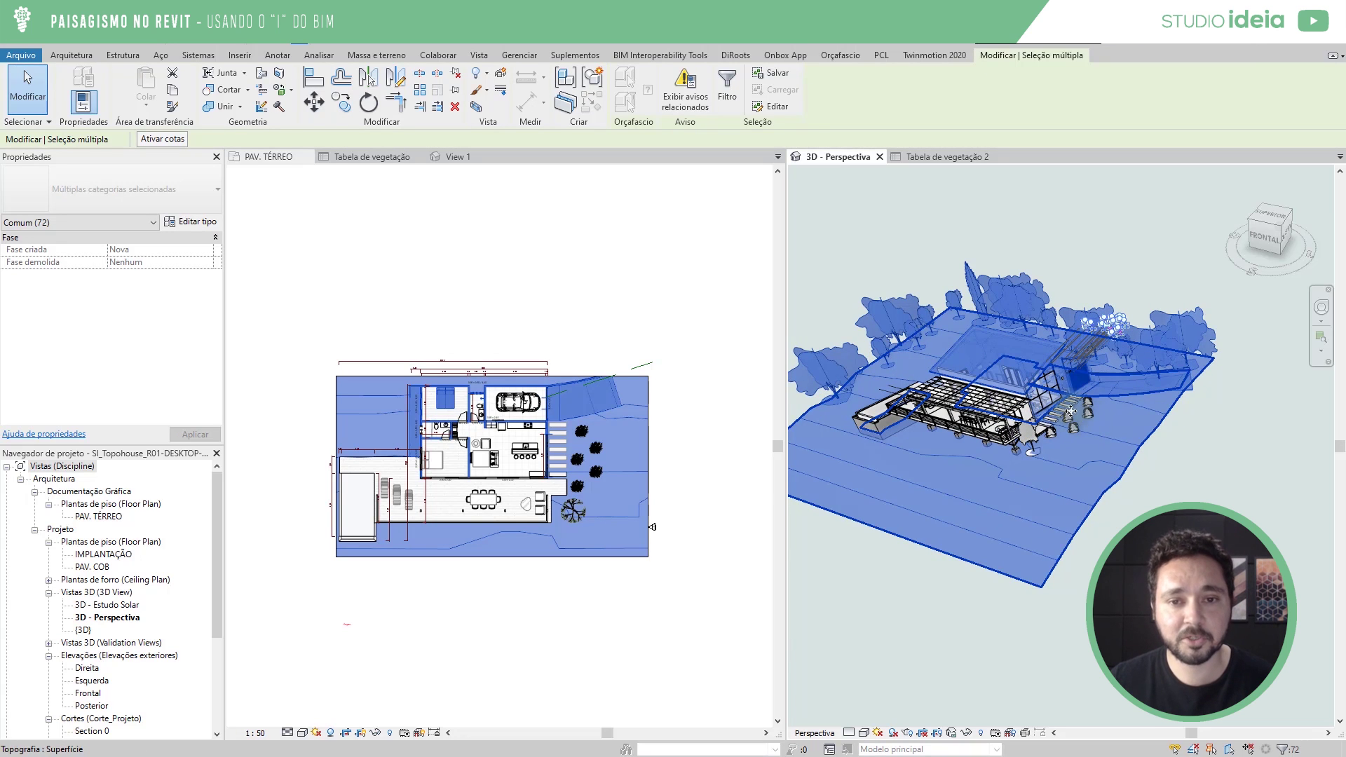
Filter the selection so that only the Vegetação category stays selected.
click(734, 98)
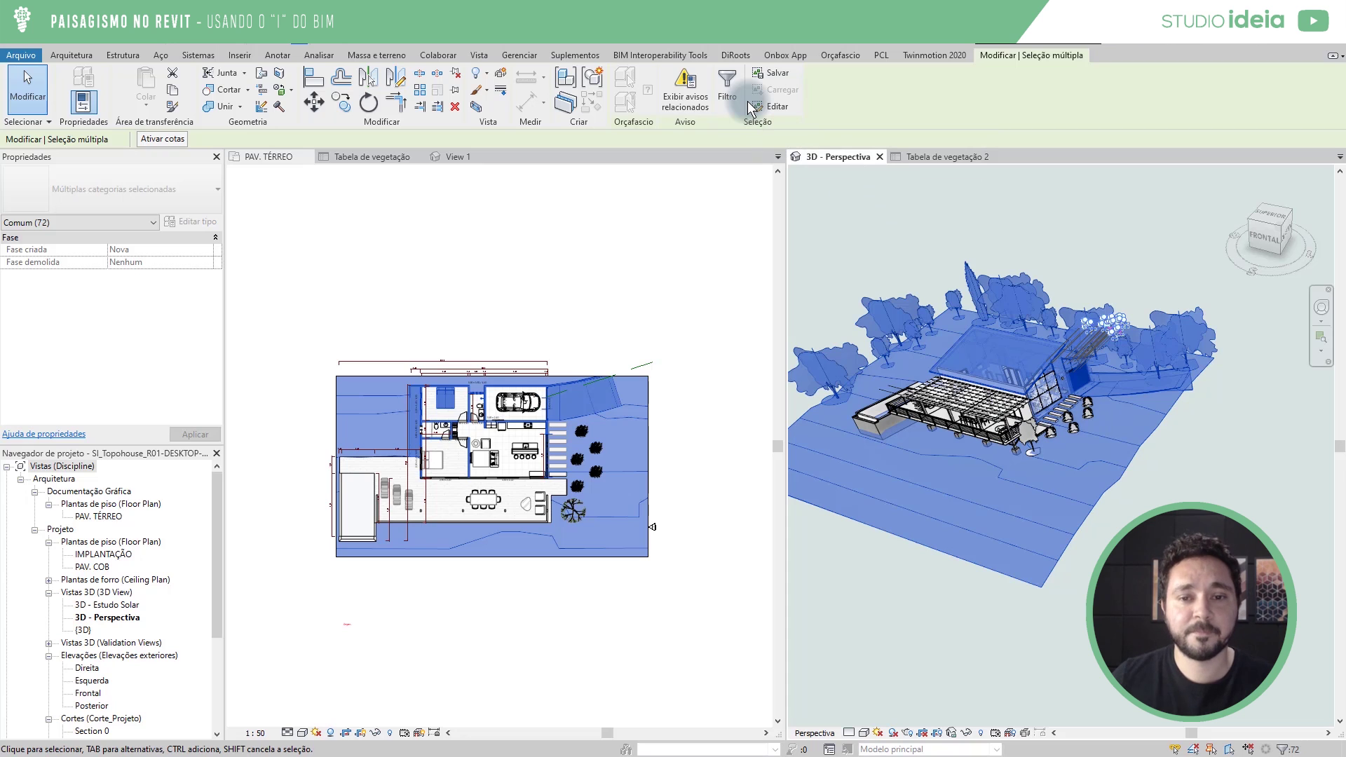
click(728, 91)
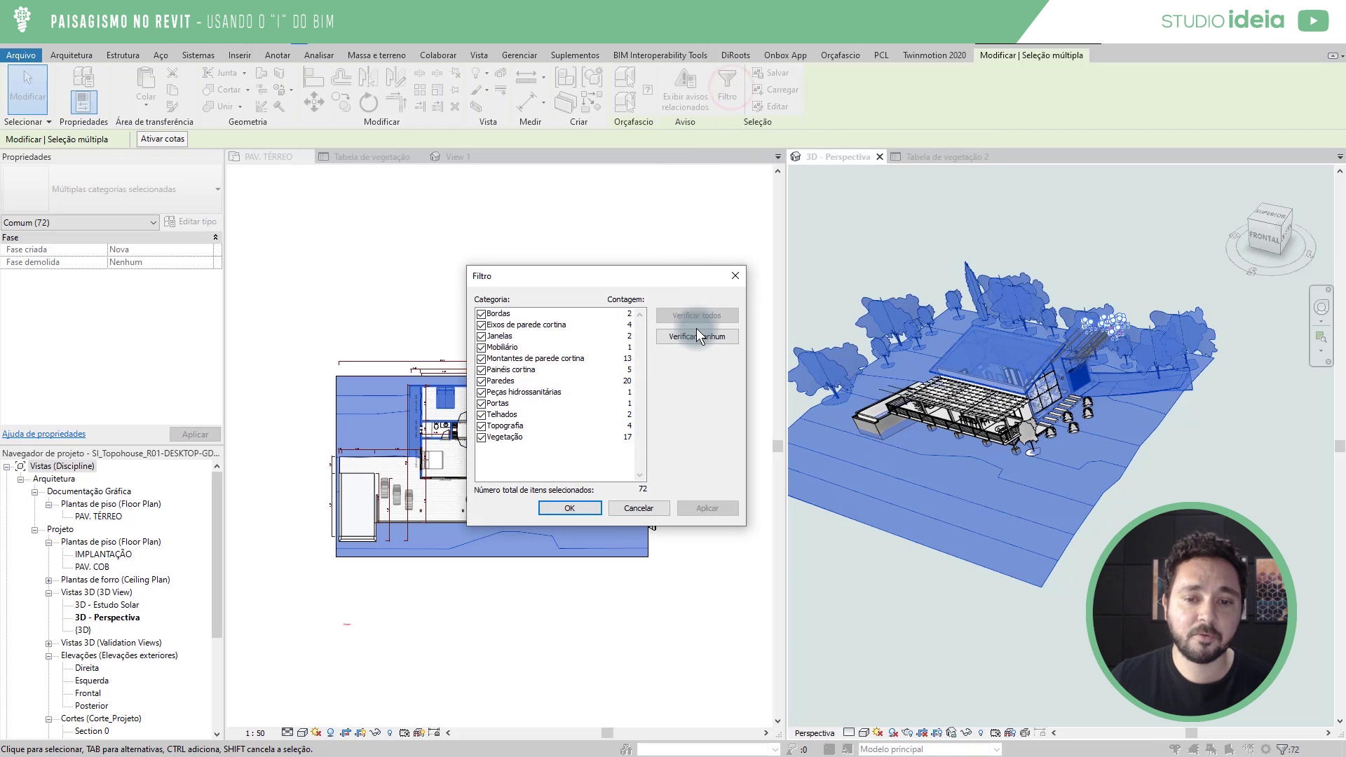
click(696, 336)
click(481, 437)
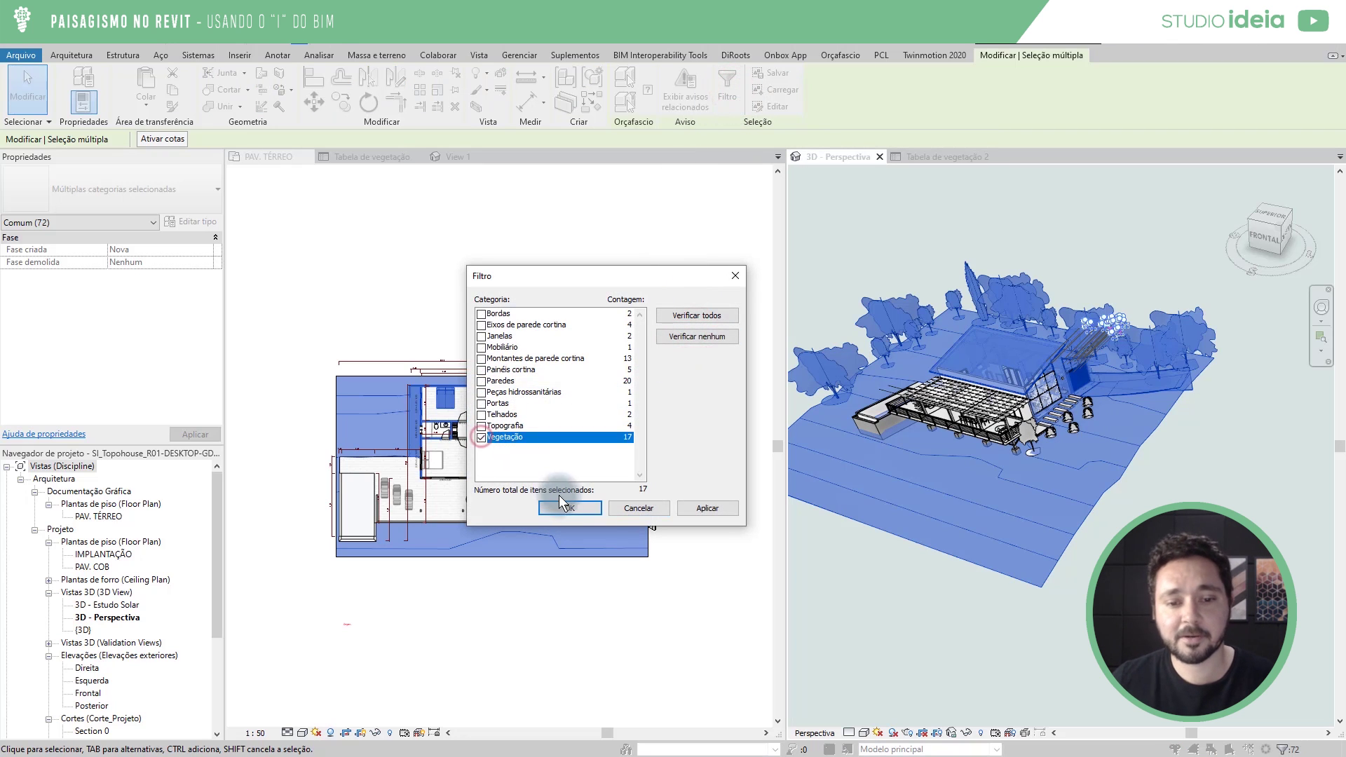
click(568, 507)
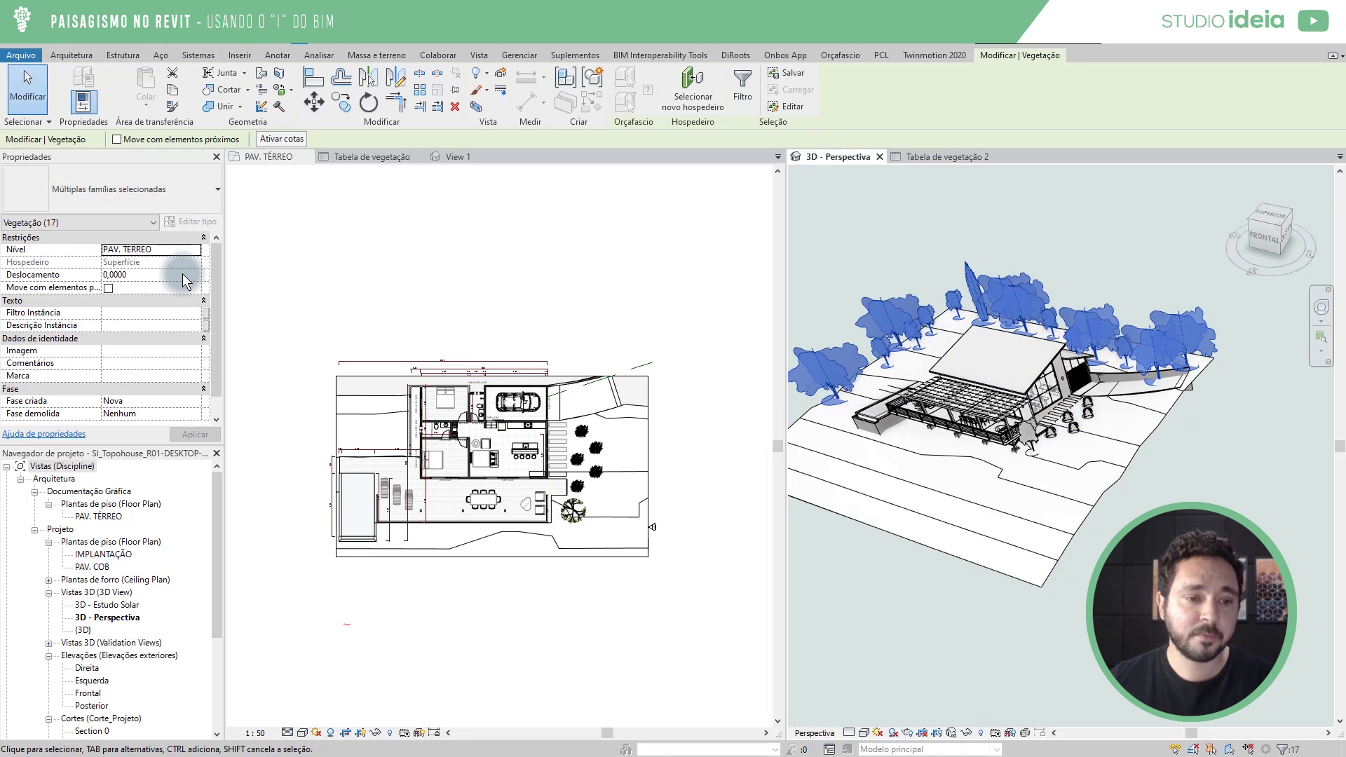
Set the Comentários property of the selected background trees to "x".
drag(214, 313, 213, 338)
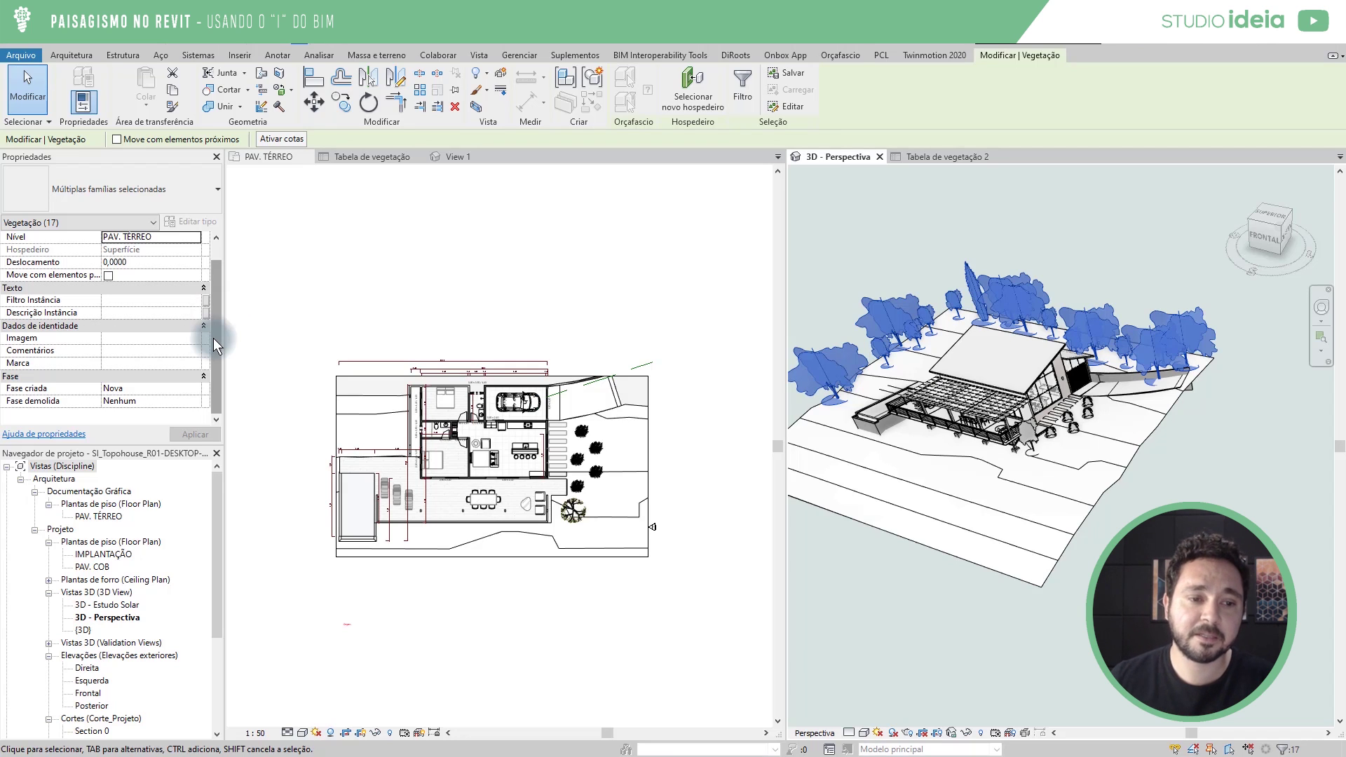
click(143, 351)
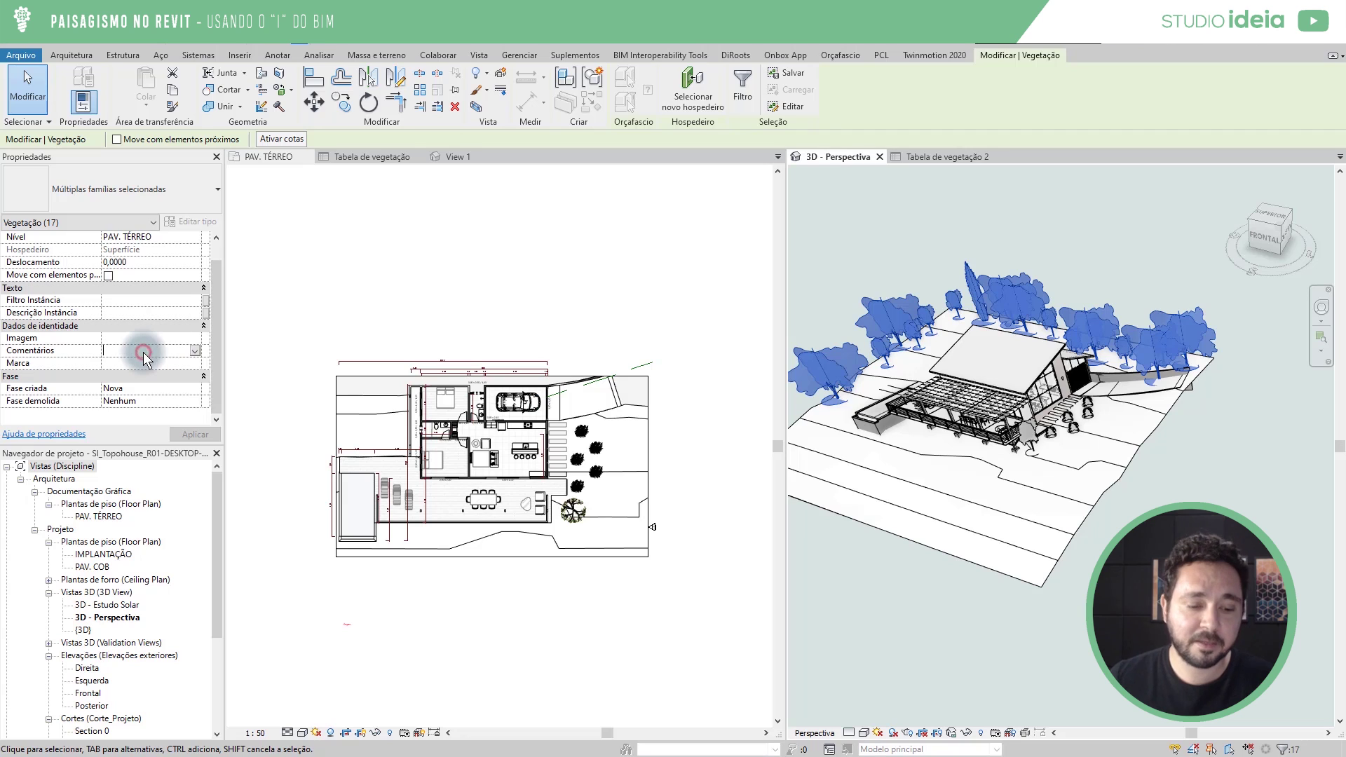
text(x)
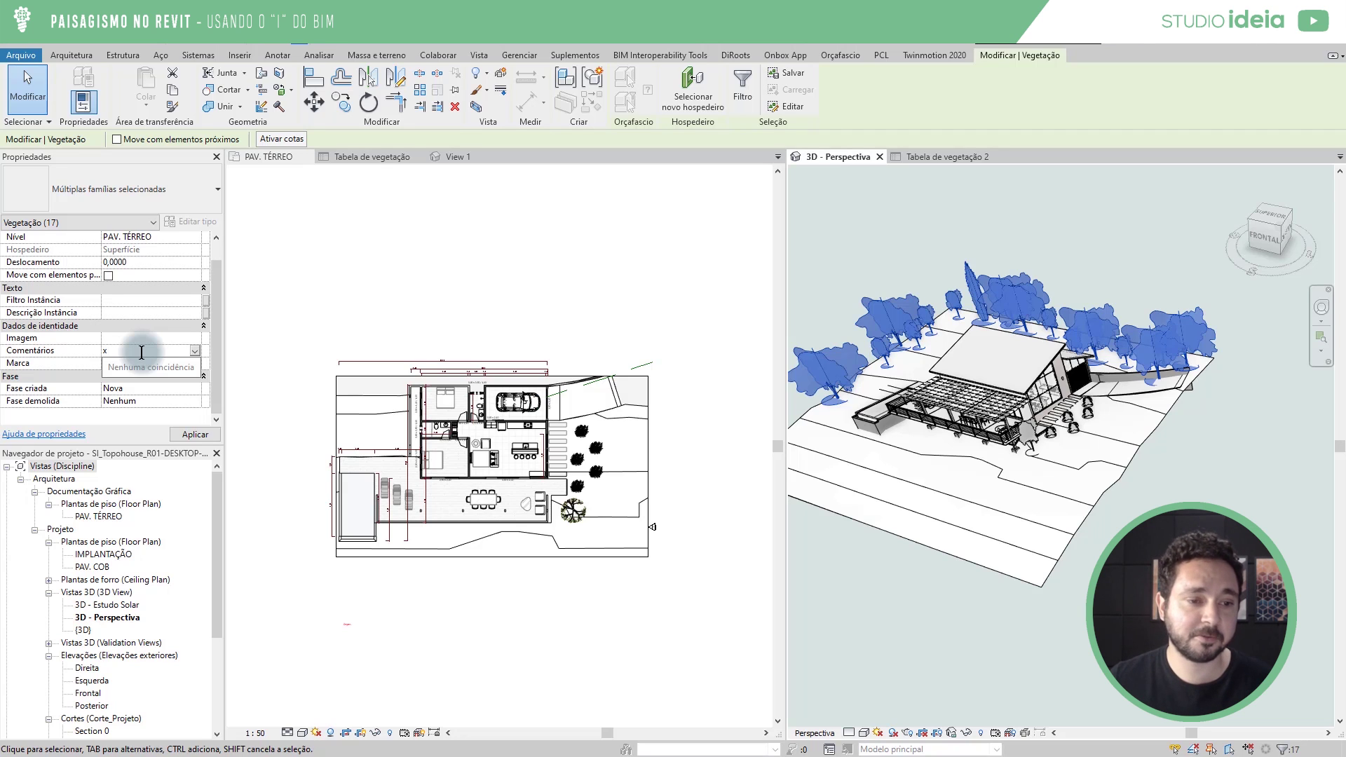
click(529, 272)
Check the filter fields available in Tabela de vegetação 2 and add the Comentários field to the schedule.
click(952, 157)
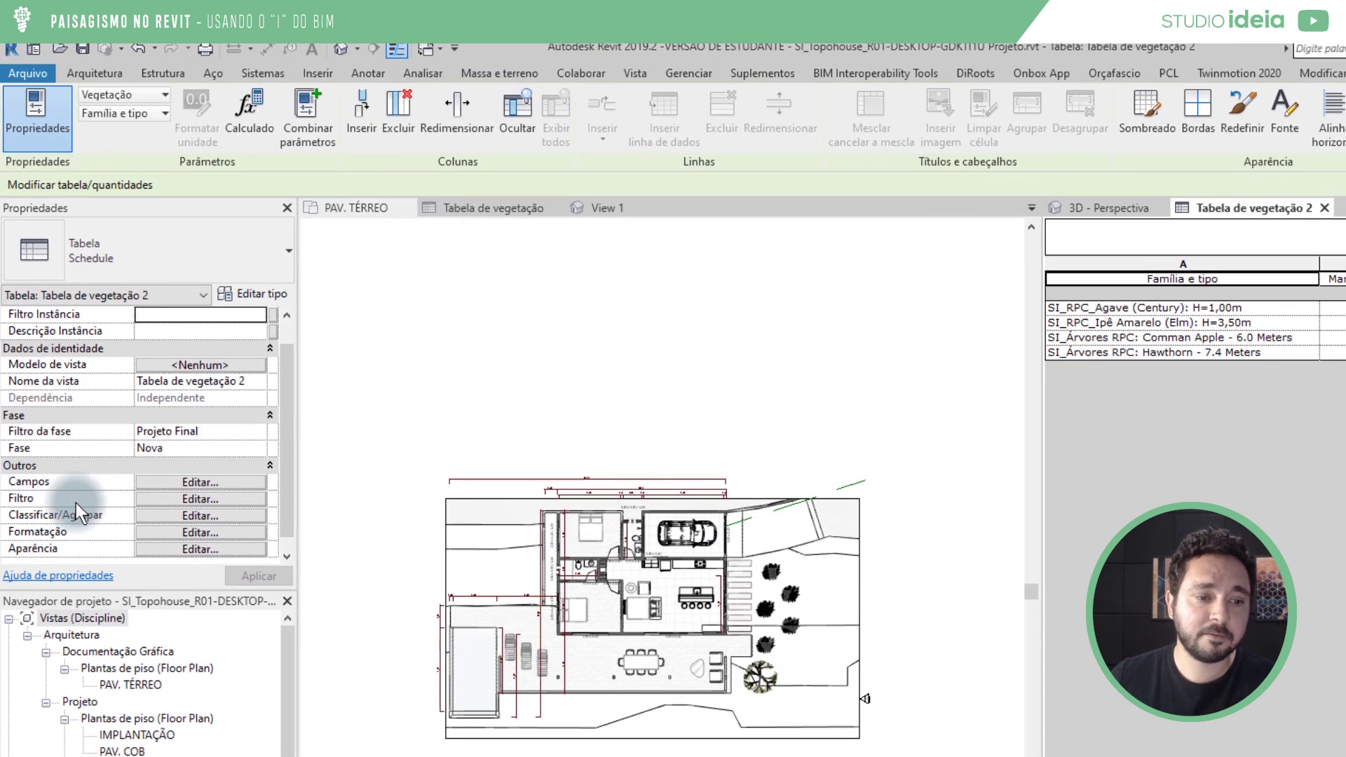
click(177, 500)
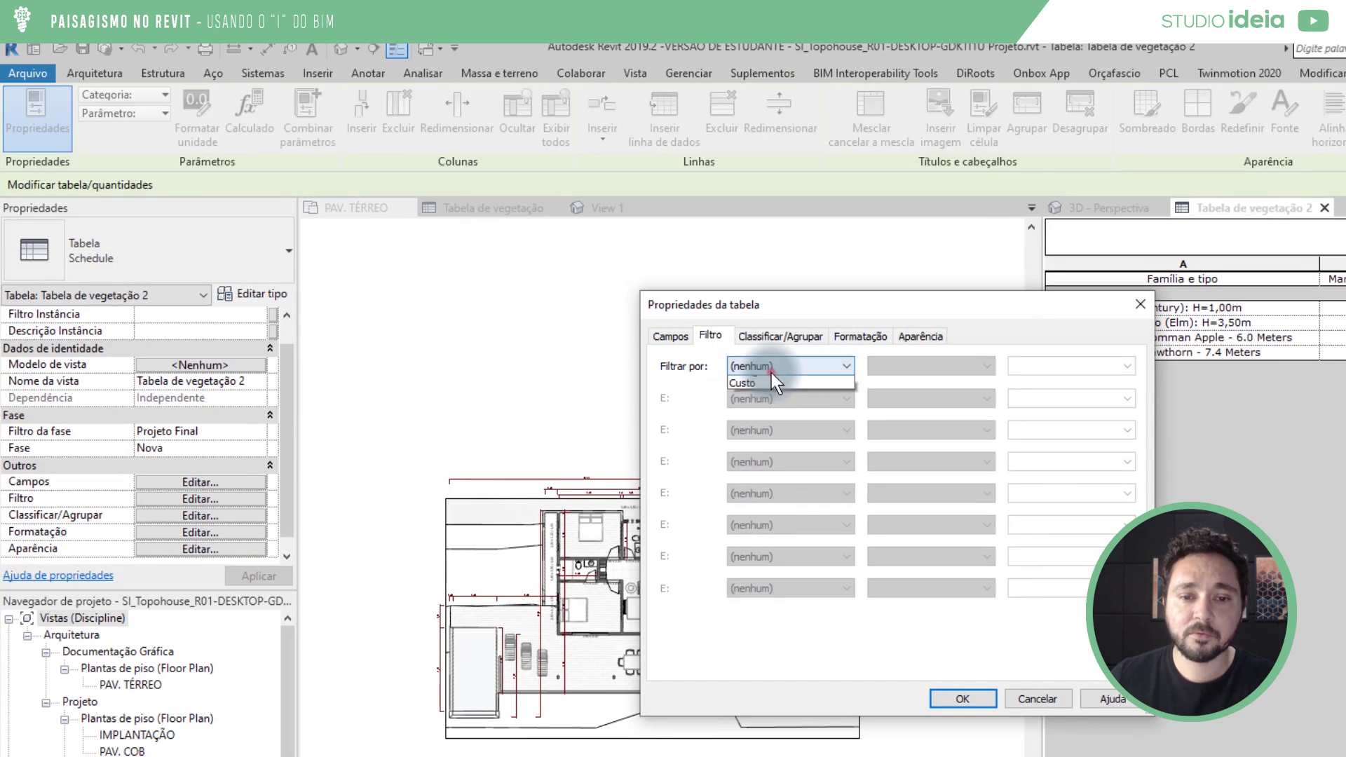
click(771, 367)
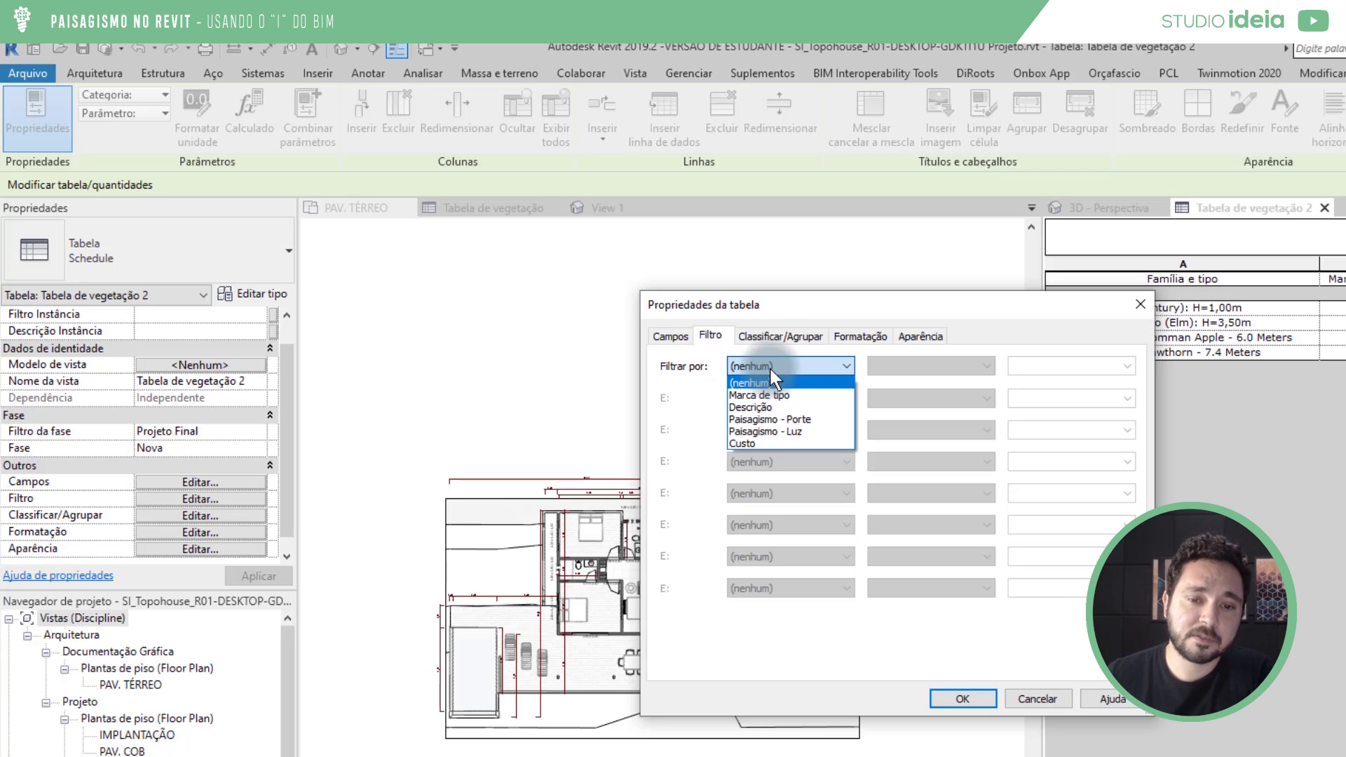
click(676, 339)
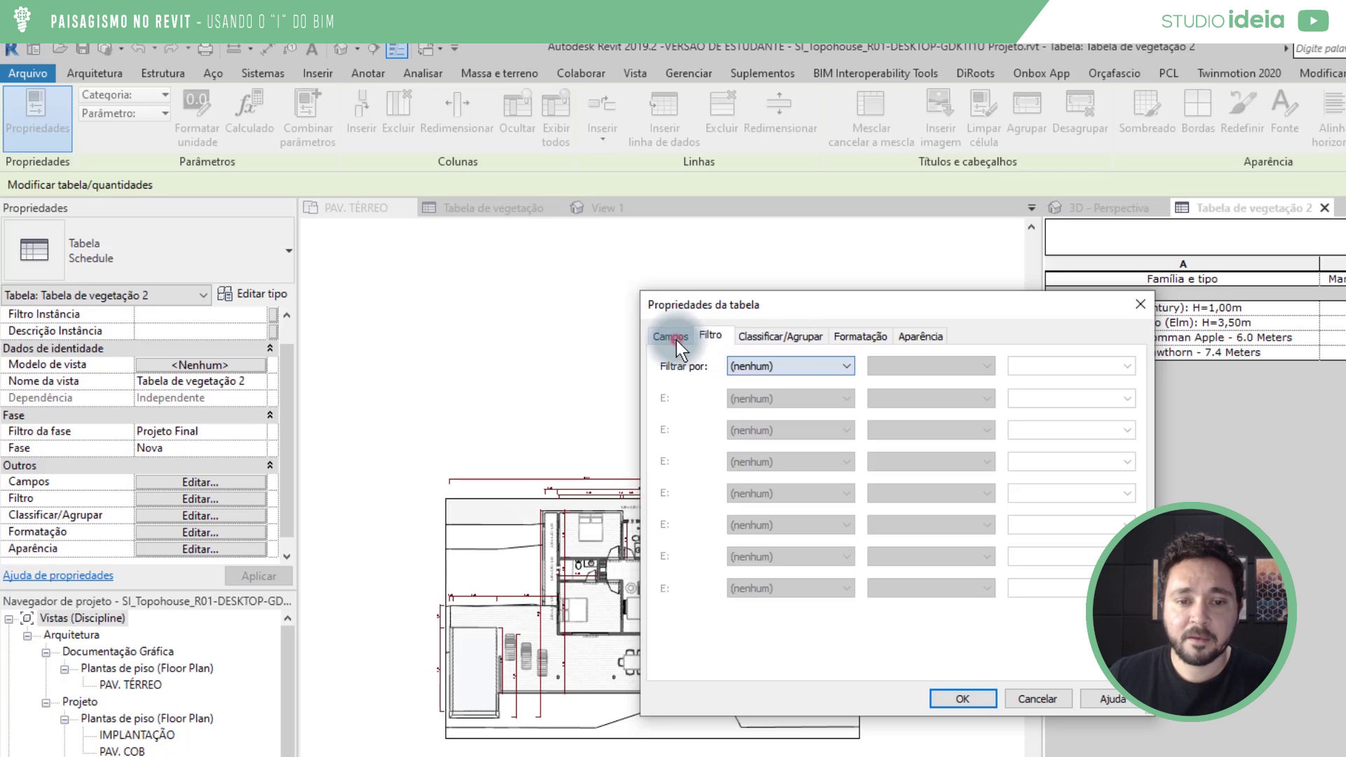
click(672, 337)
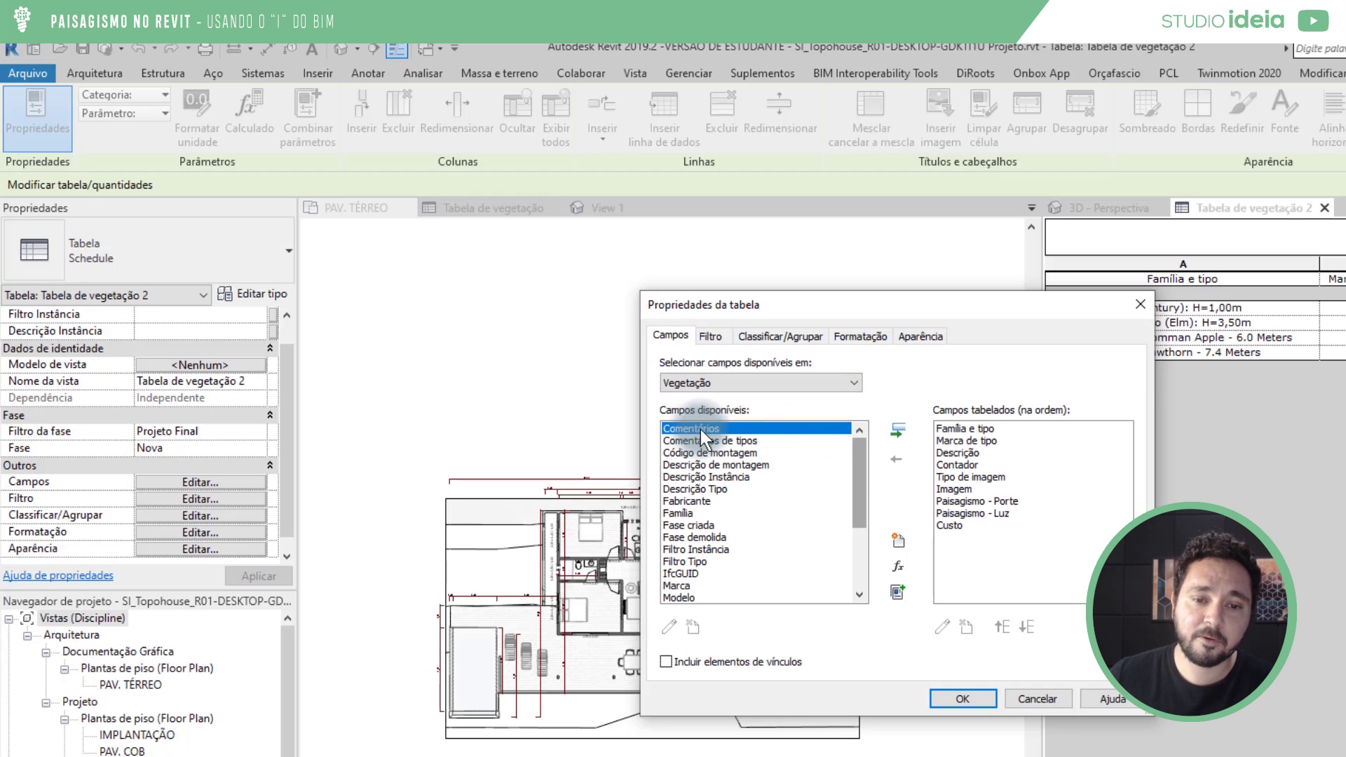
click(897, 433)
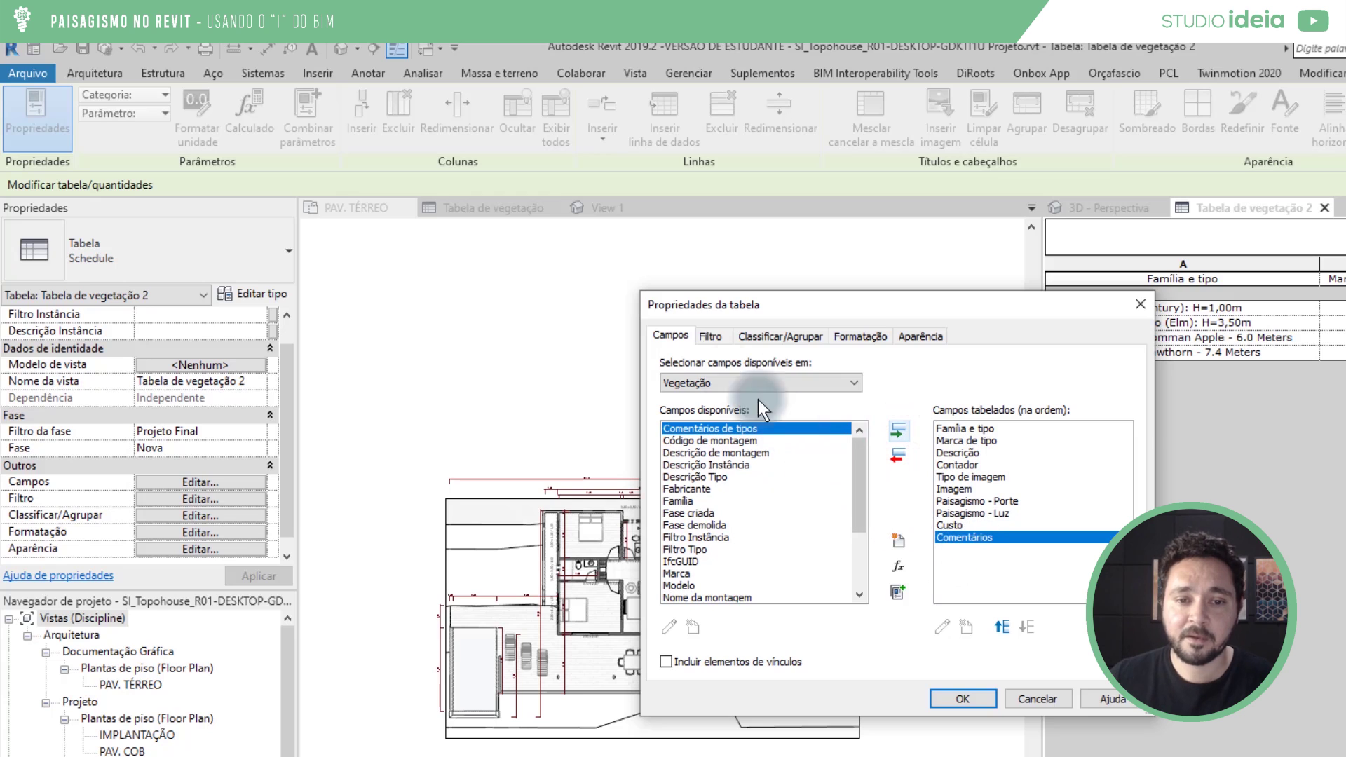
Filter Tabela de vegetação 2 to elements whose Comentários value is não igual to "x".
click(705, 338)
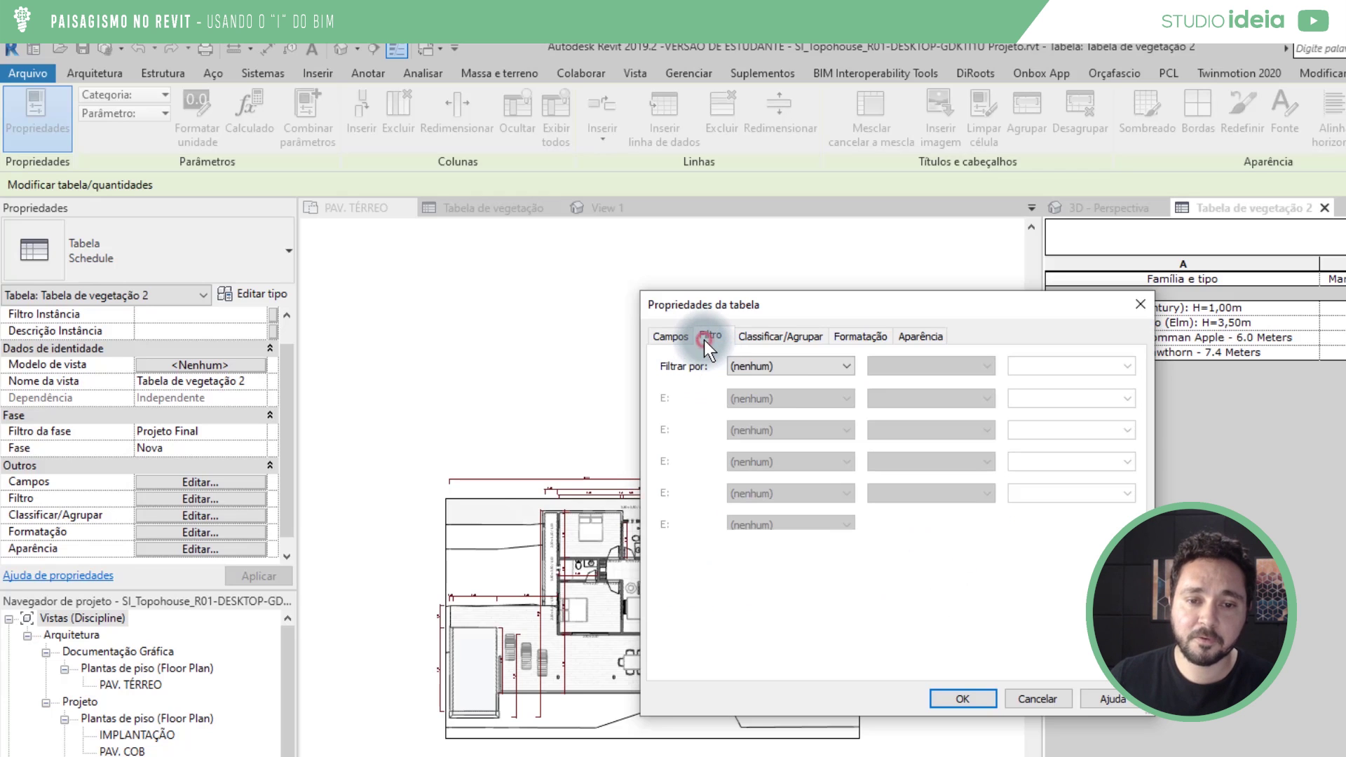
click(801, 367)
click(773, 455)
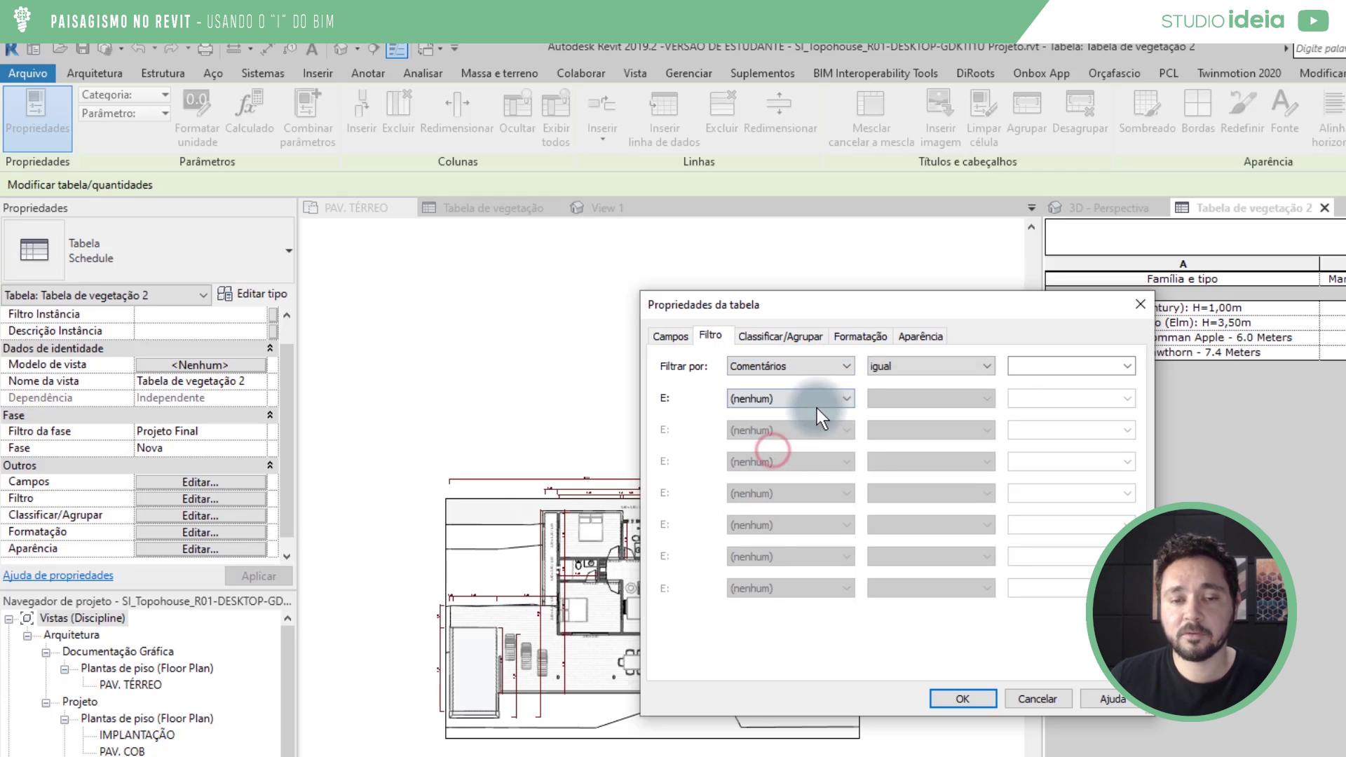
click(916, 368)
click(912, 396)
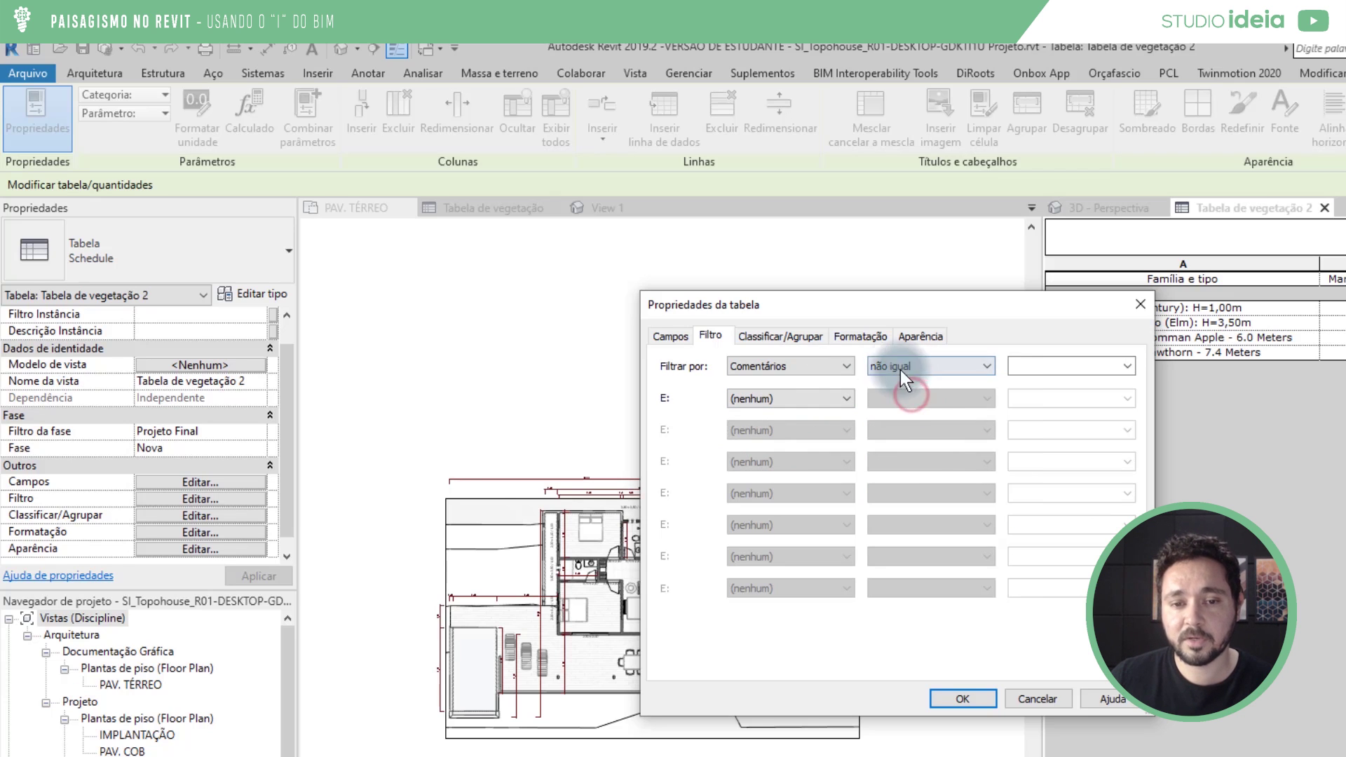
click(1035, 367)
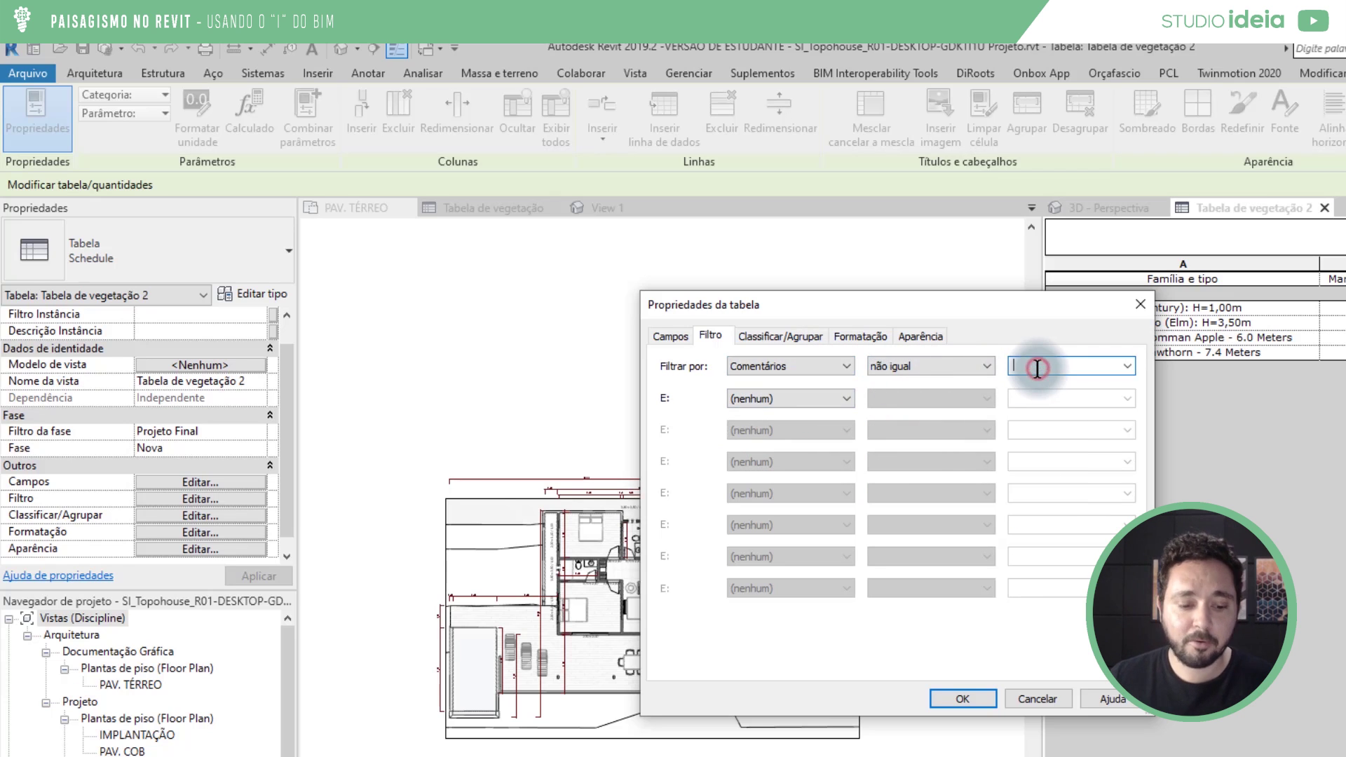
text(x)
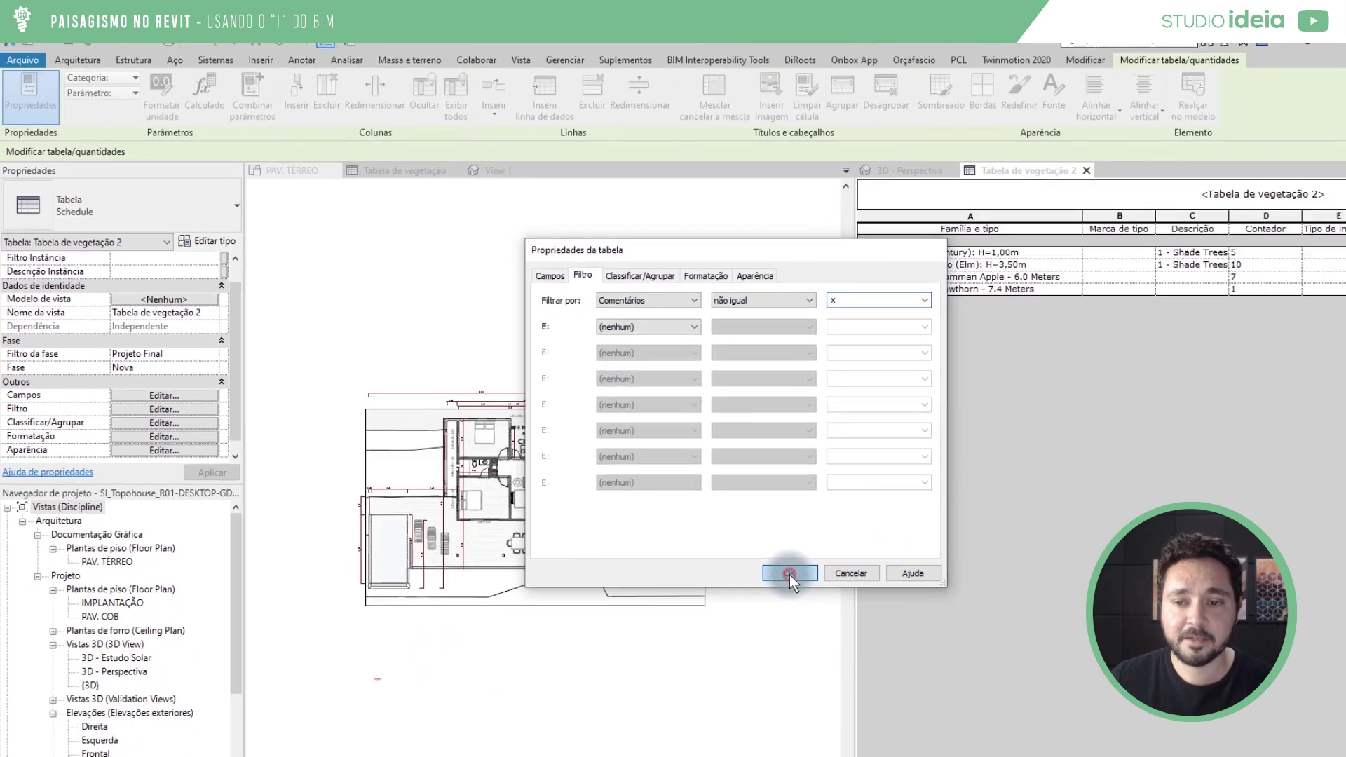
click(962, 701)
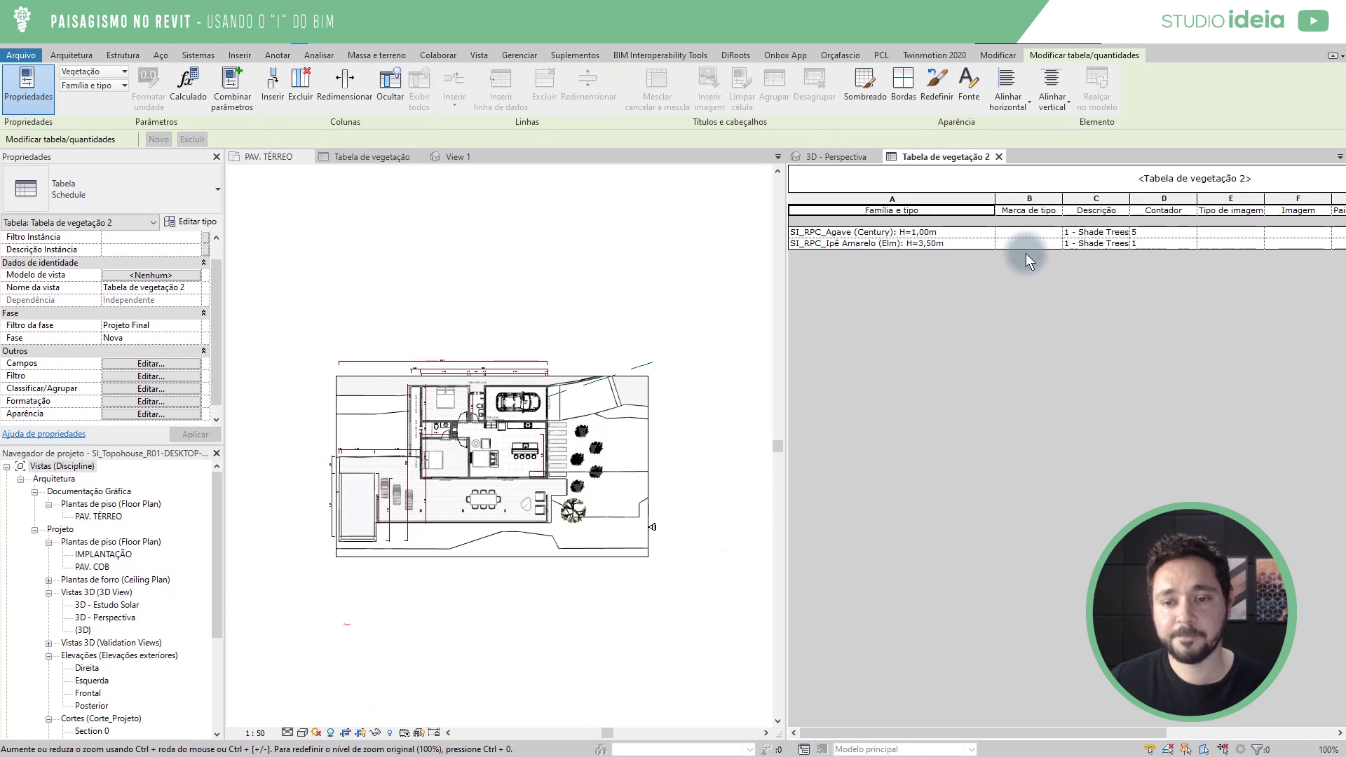
Widen the Descrição column and set the Marca de tipo of the SI_RPC_Agave type to V01.
click(1027, 232)
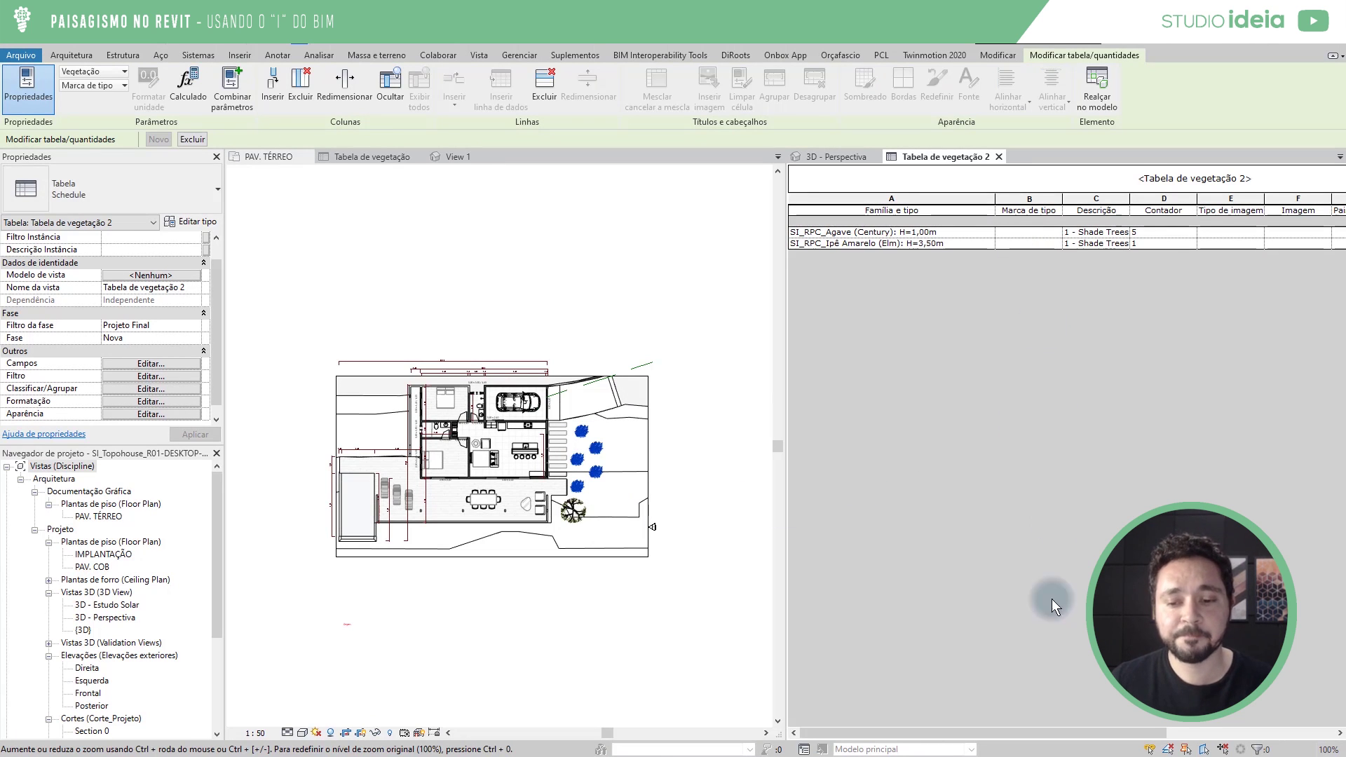
drag(1000, 729, 1039, 731)
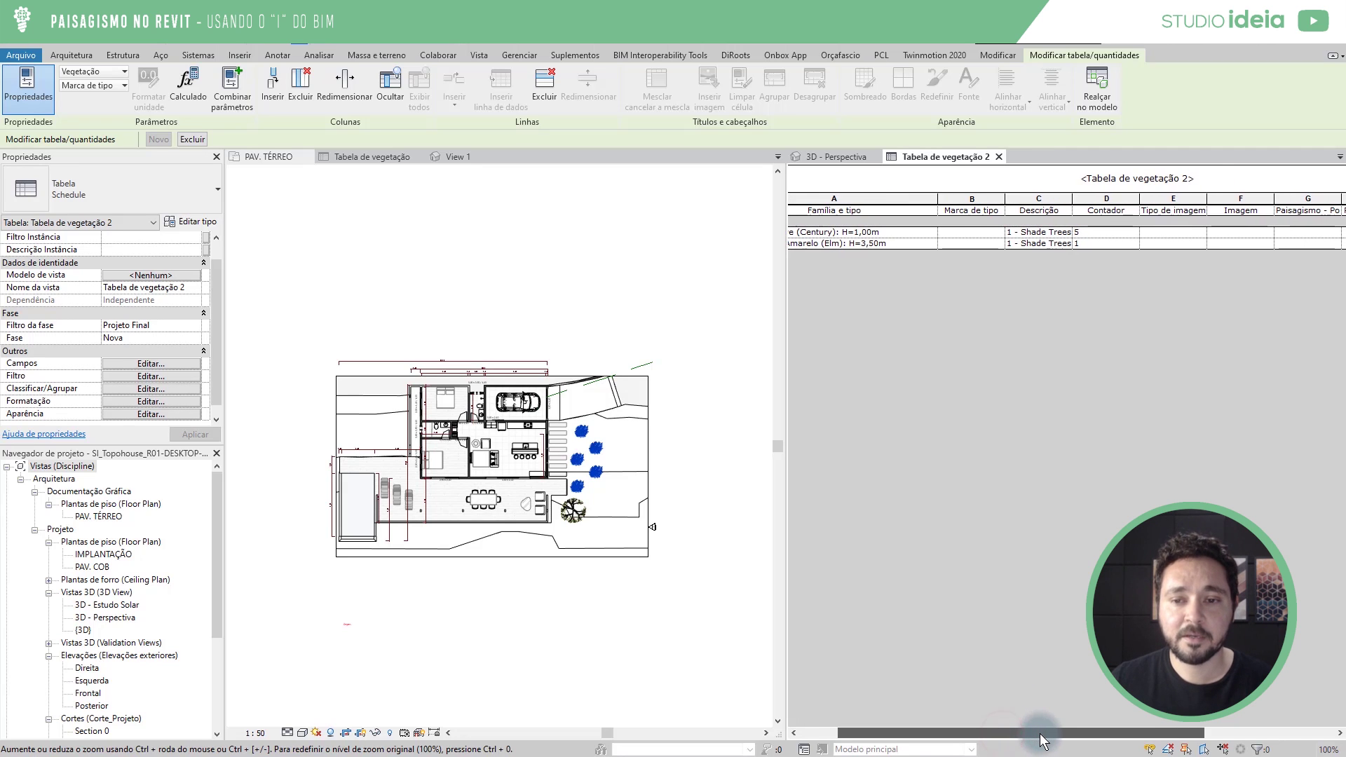
drag(1074, 199, 1147, 201)
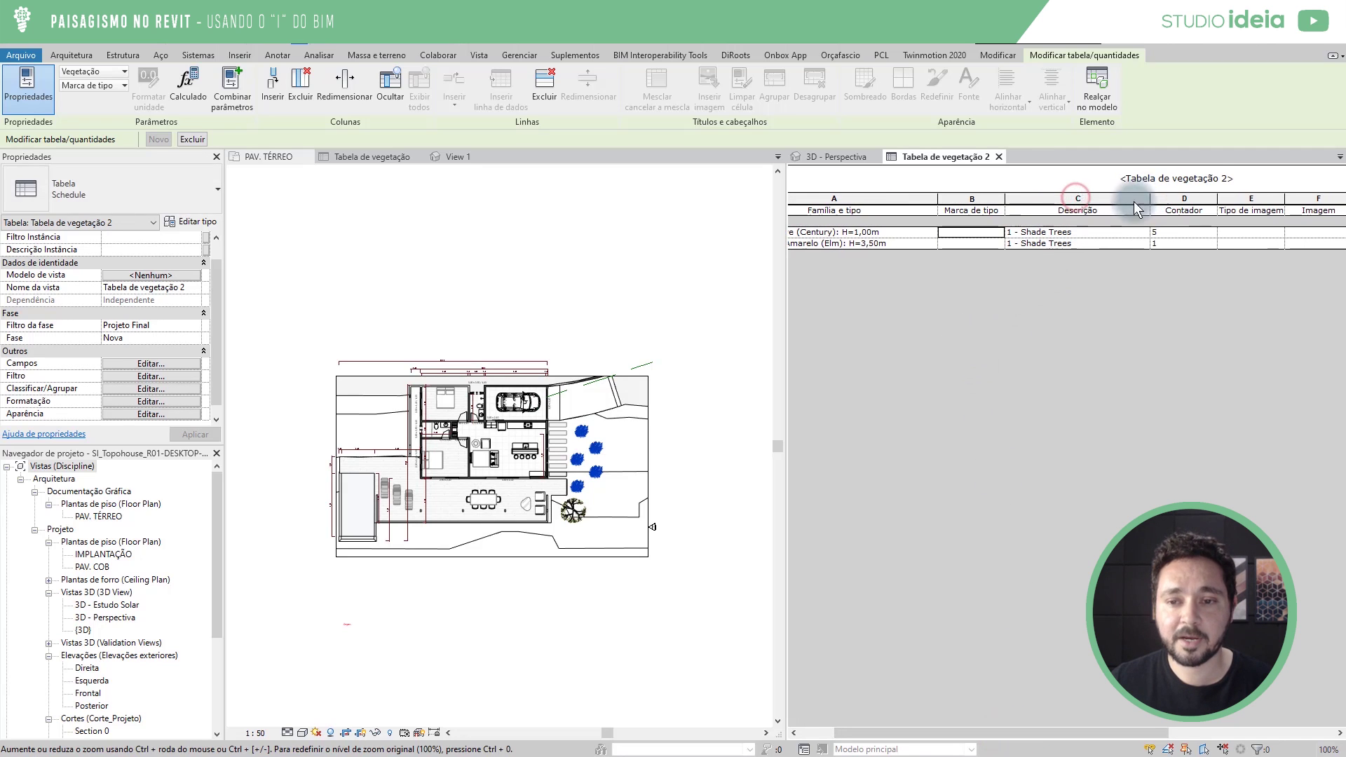
click(975, 230)
text(V)
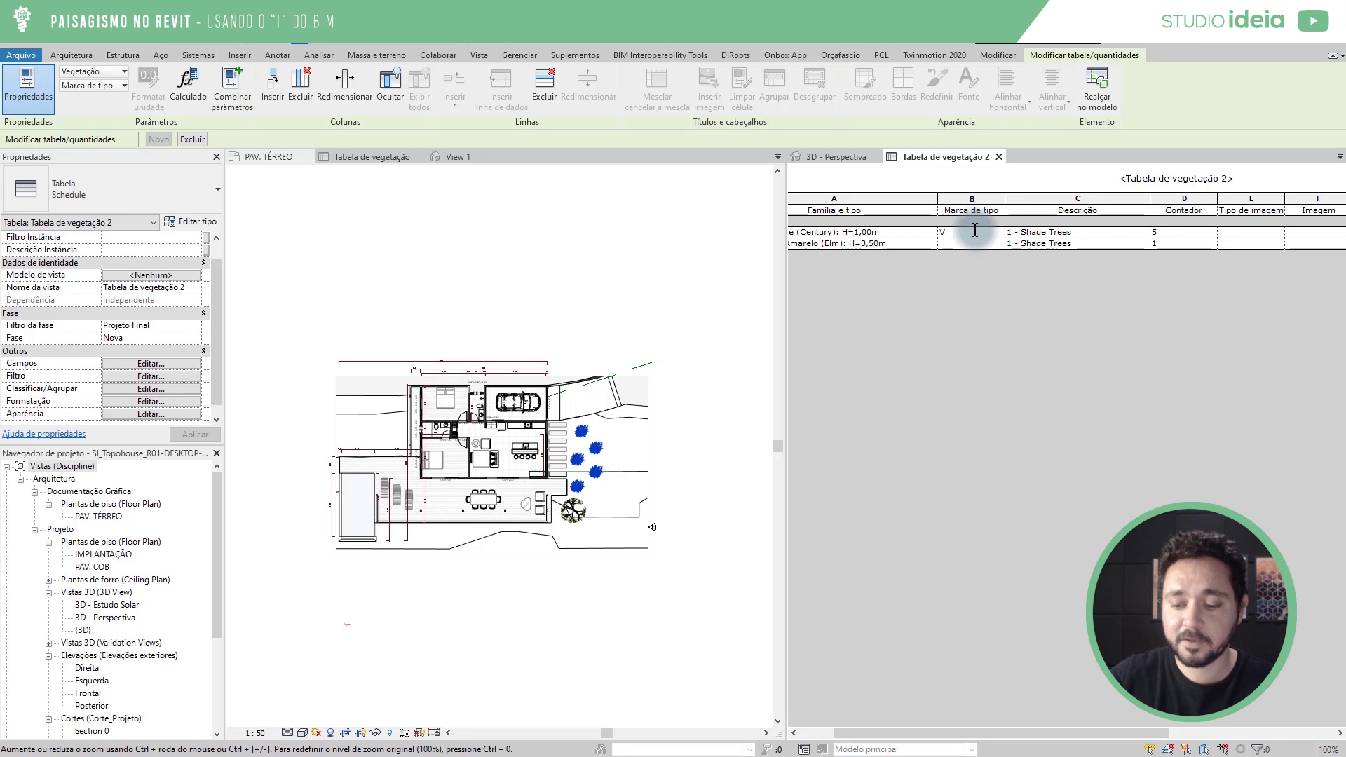
text(01)
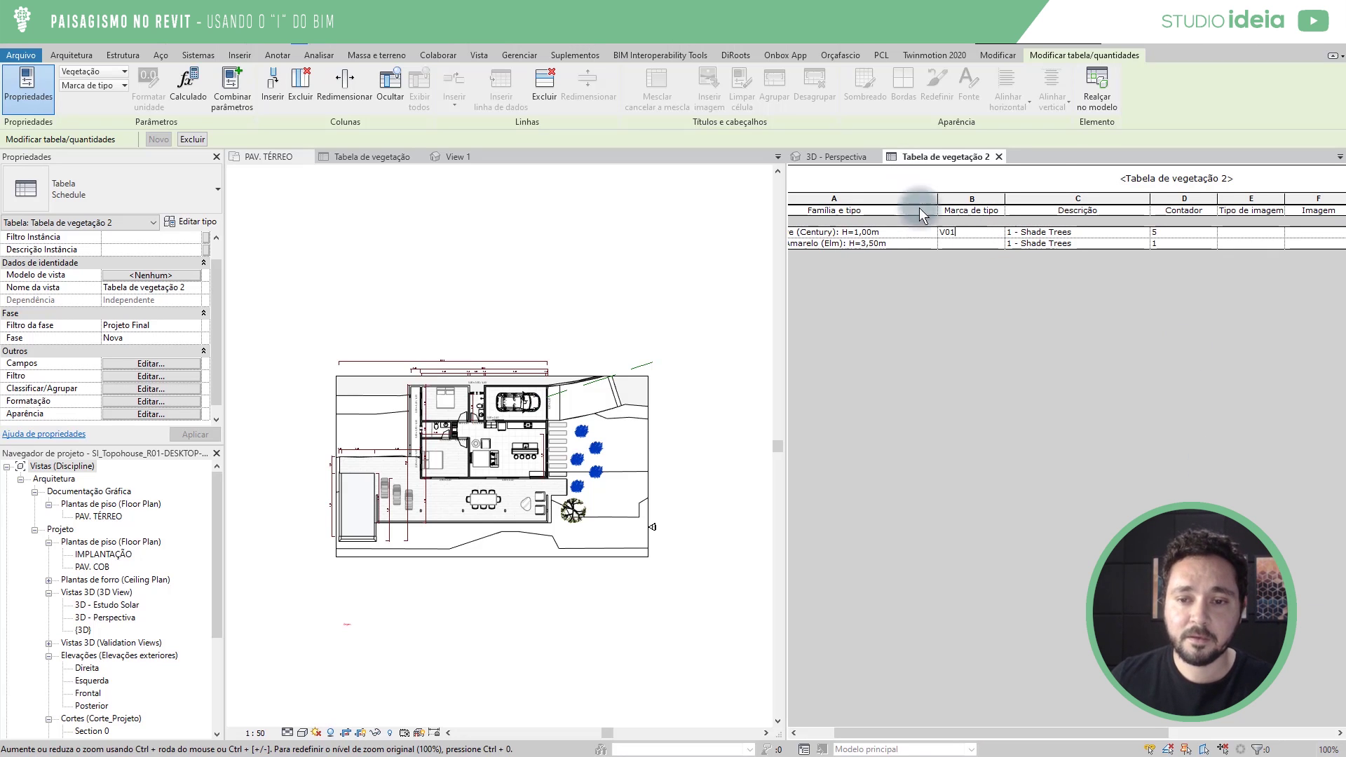
click(956, 259)
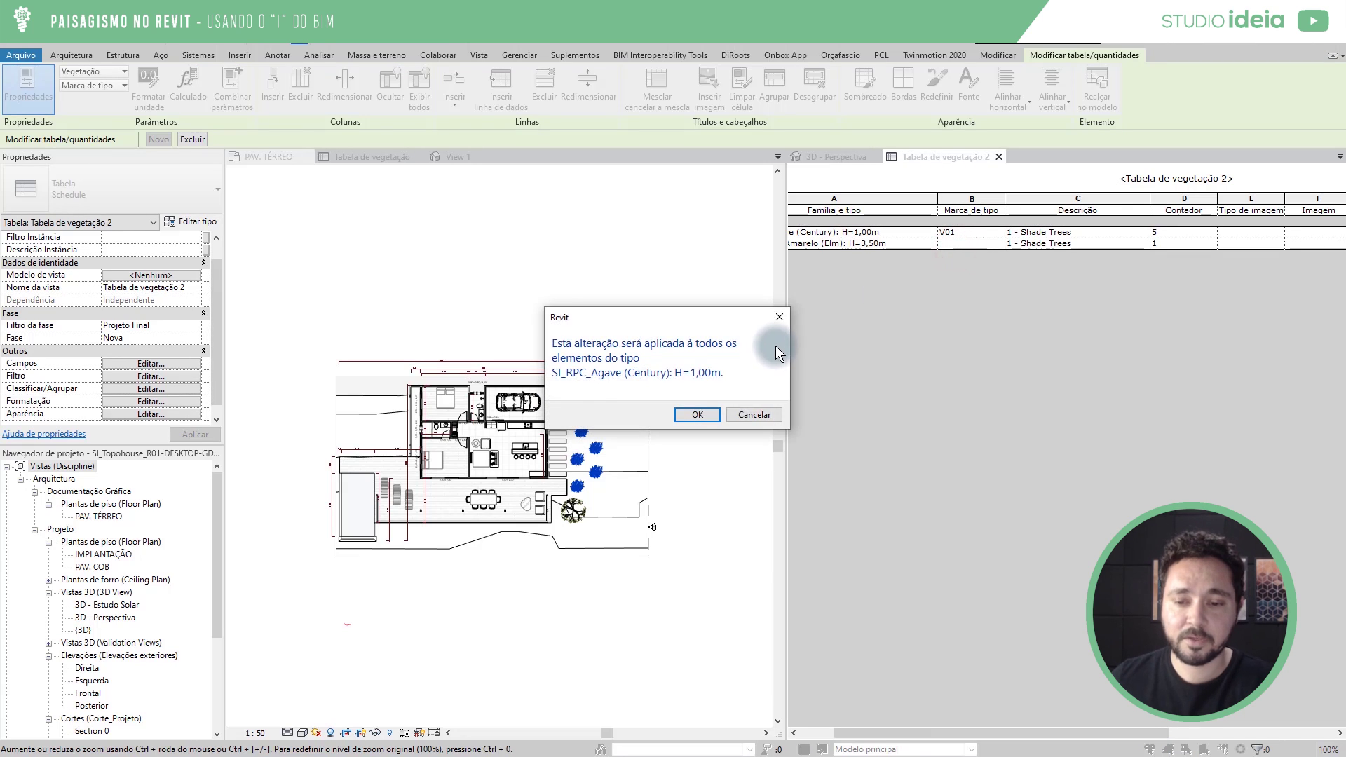
key(Return)
Set the Marca de tipo of the SI_RPC_Ipê Amarelo type to V02.
click(960, 232)
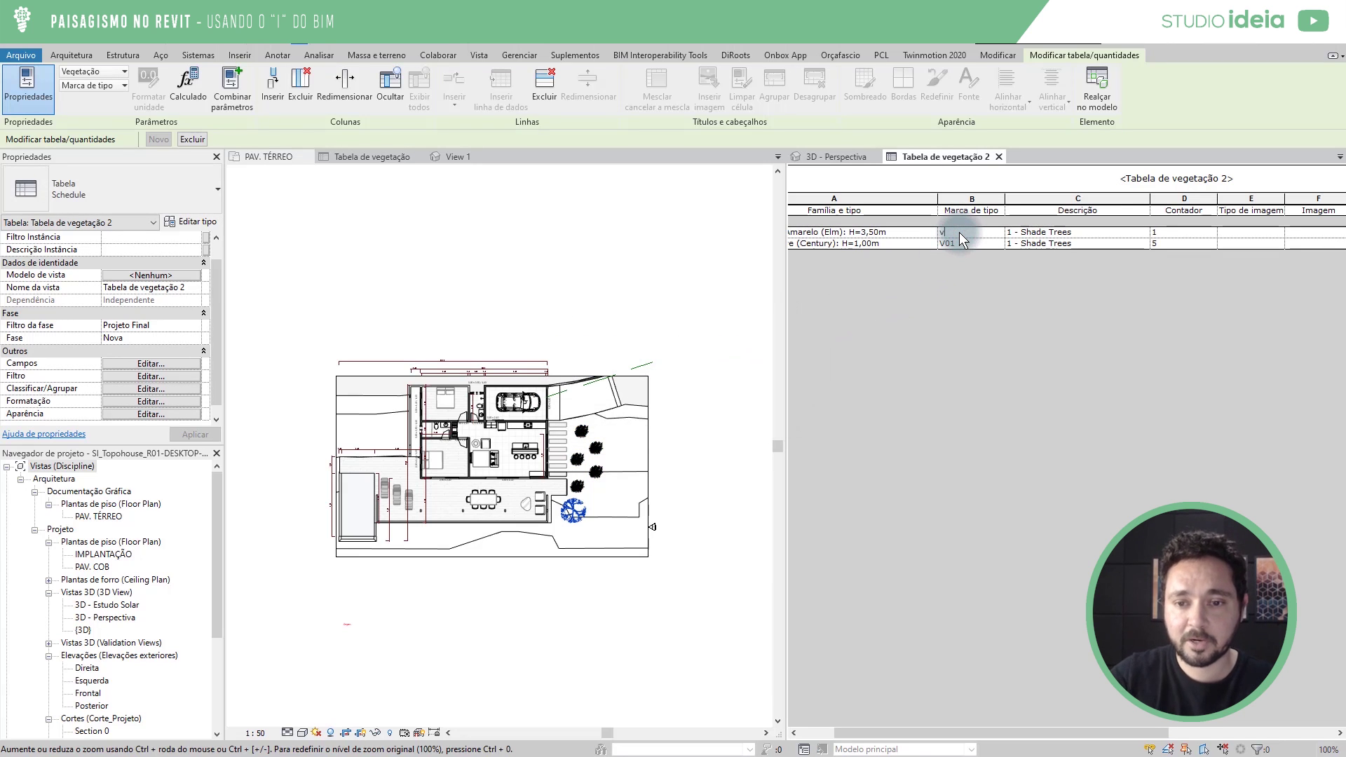
key(Caps_Lock)
text(V02)
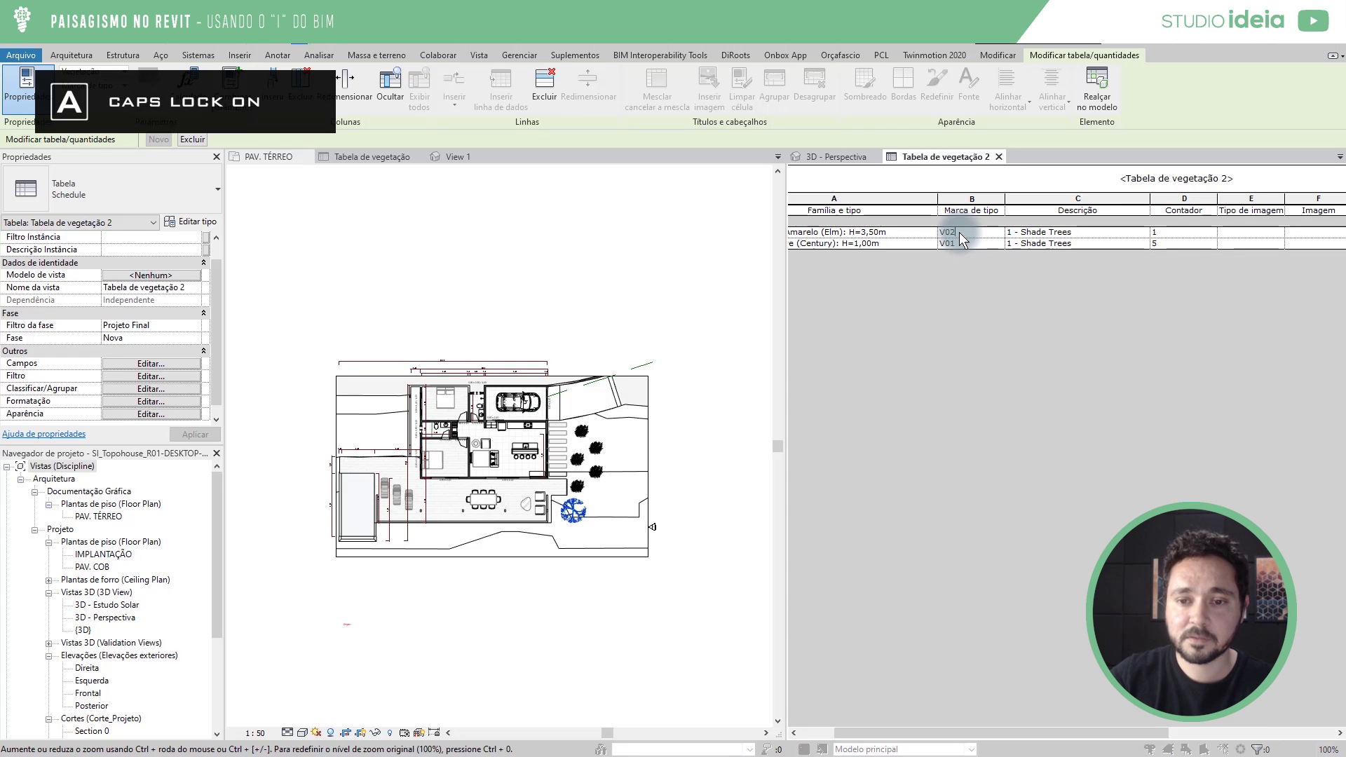
key(Return)
key(Return)
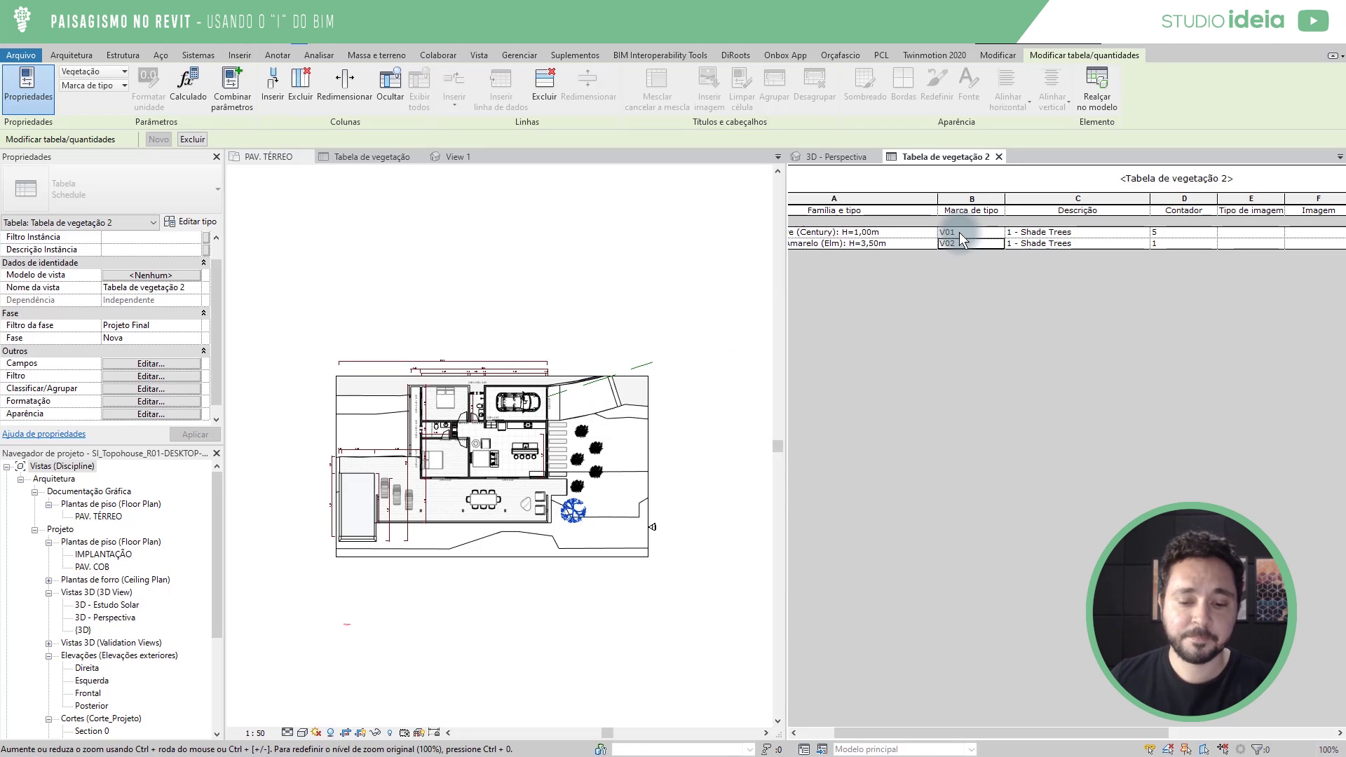
Set the Descrição of the V01 agave type to "Agave Tequilana".
click(1089, 233)
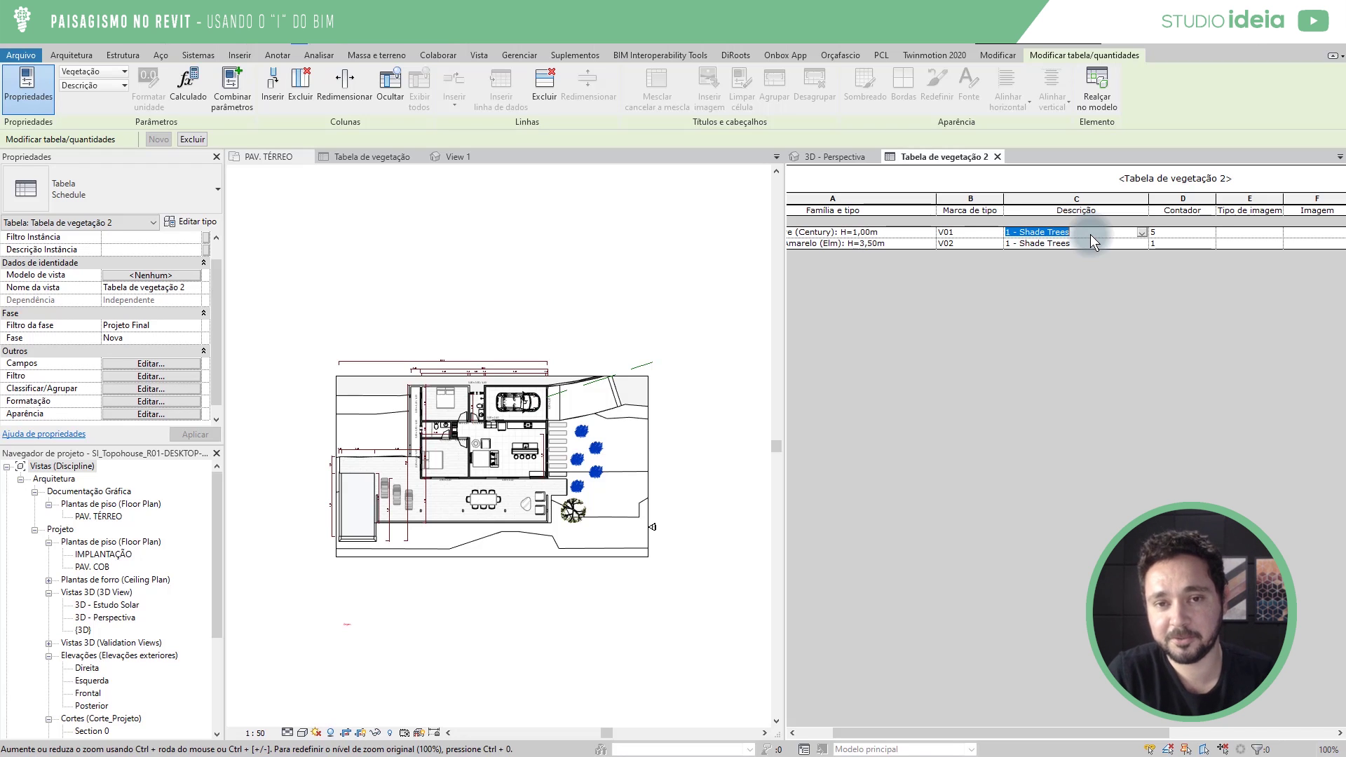
text(Aba)
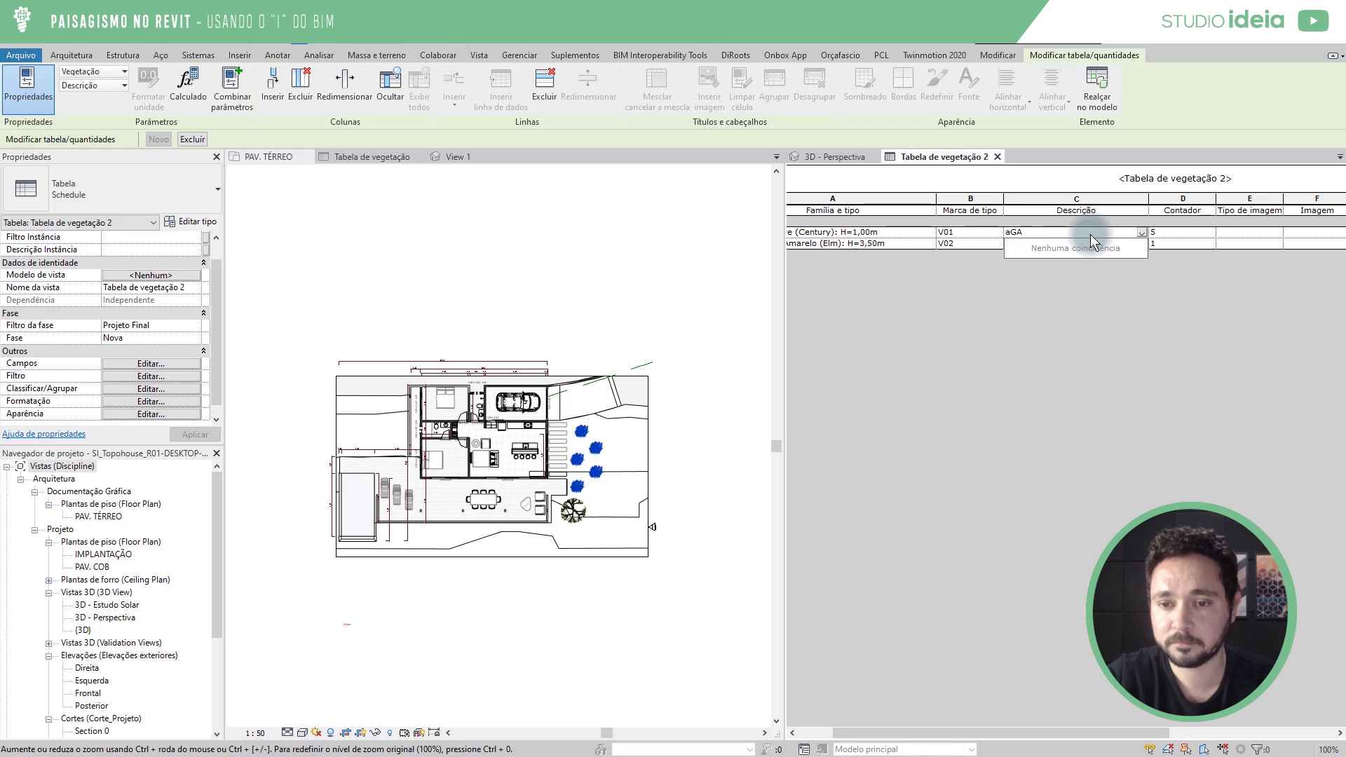
key(Caps_Lock)
key(BackSpace)
key(BackSpace)
text(gave Tequilana)
key(Return)
key(Return)
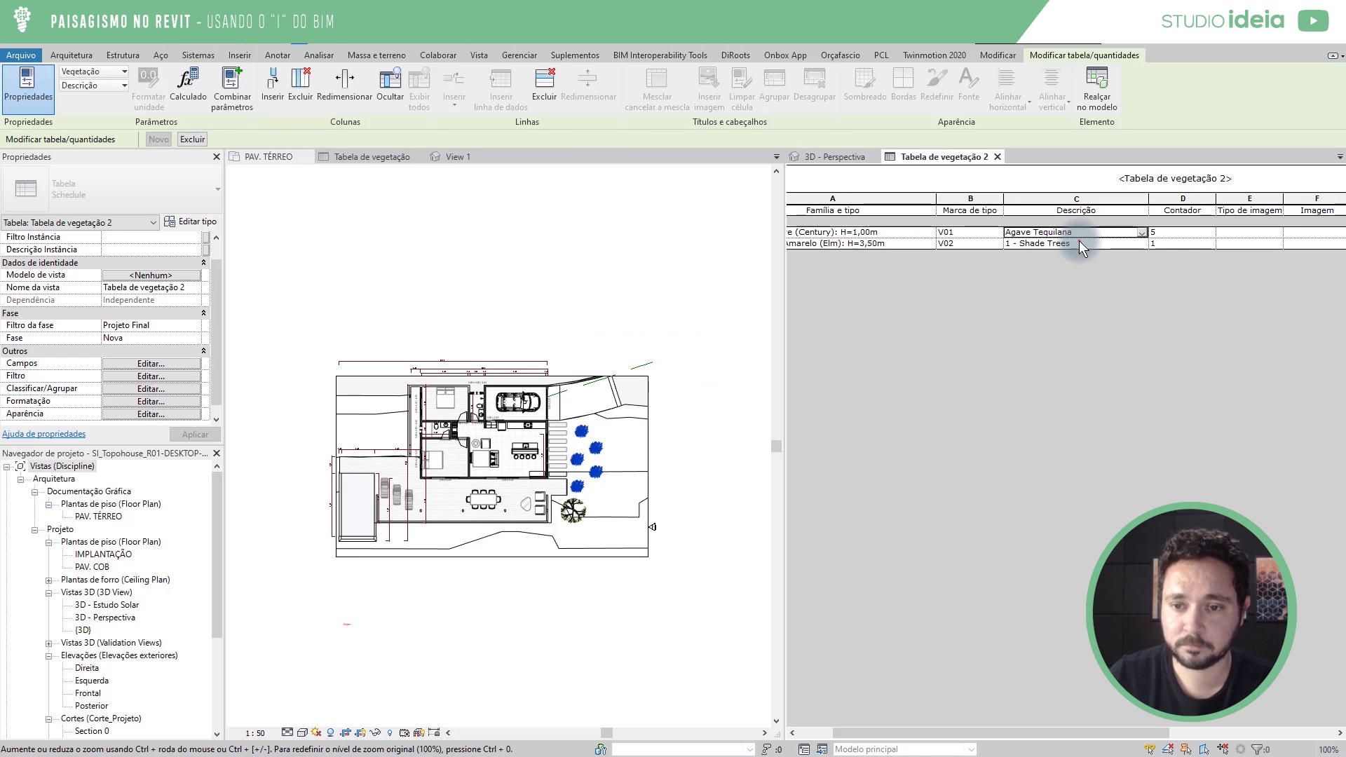
Set the Descrição of the V02 tree type to "Ipê Amarelo".
click(1079, 241)
text(Ipê Amarelo)
key(Return)
key(Return)
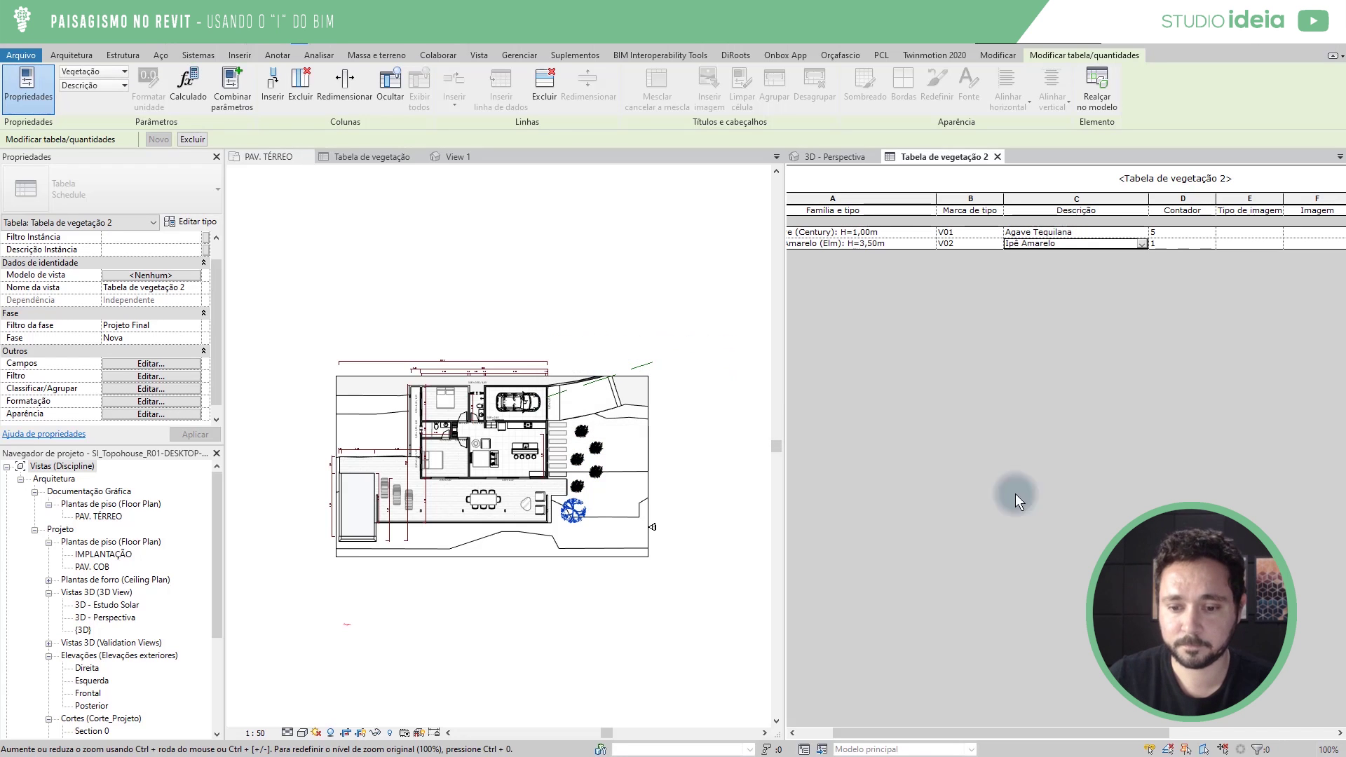
Fill in Paisagismo - Porte with "Pequeno - 1m" for the agave and "Médio - 4m" for the Ipê Amarelo.
drag(991, 732, 1153, 737)
click(1118, 232)
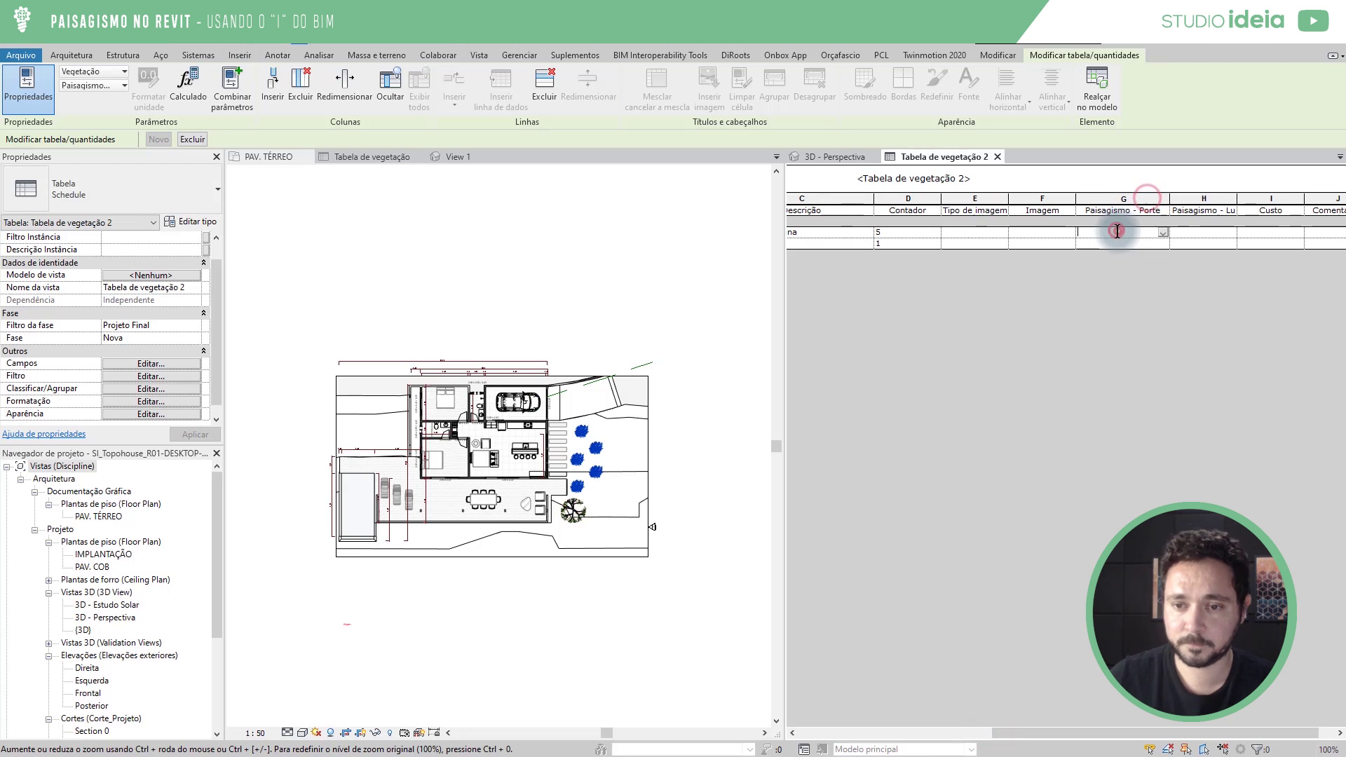
text(Pequeno -)
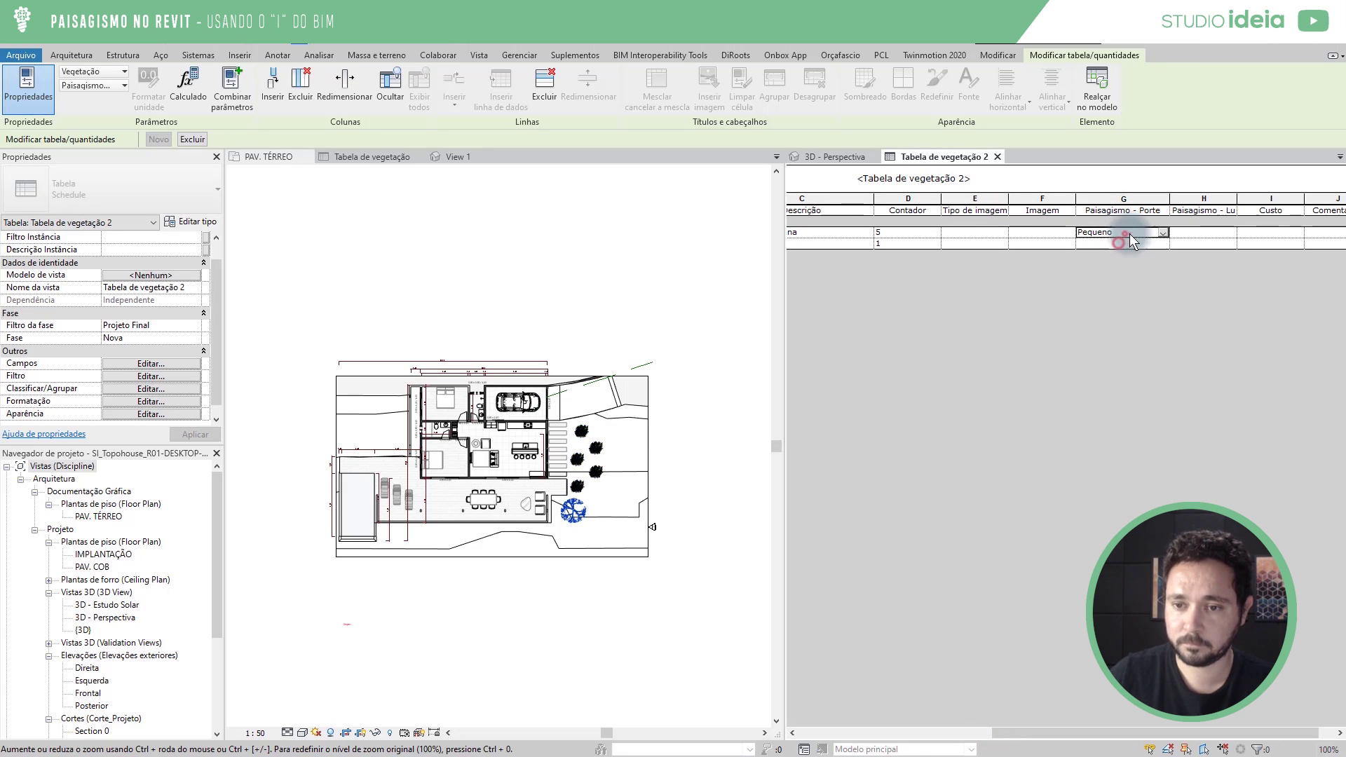
text( 1m)
click(1119, 242)
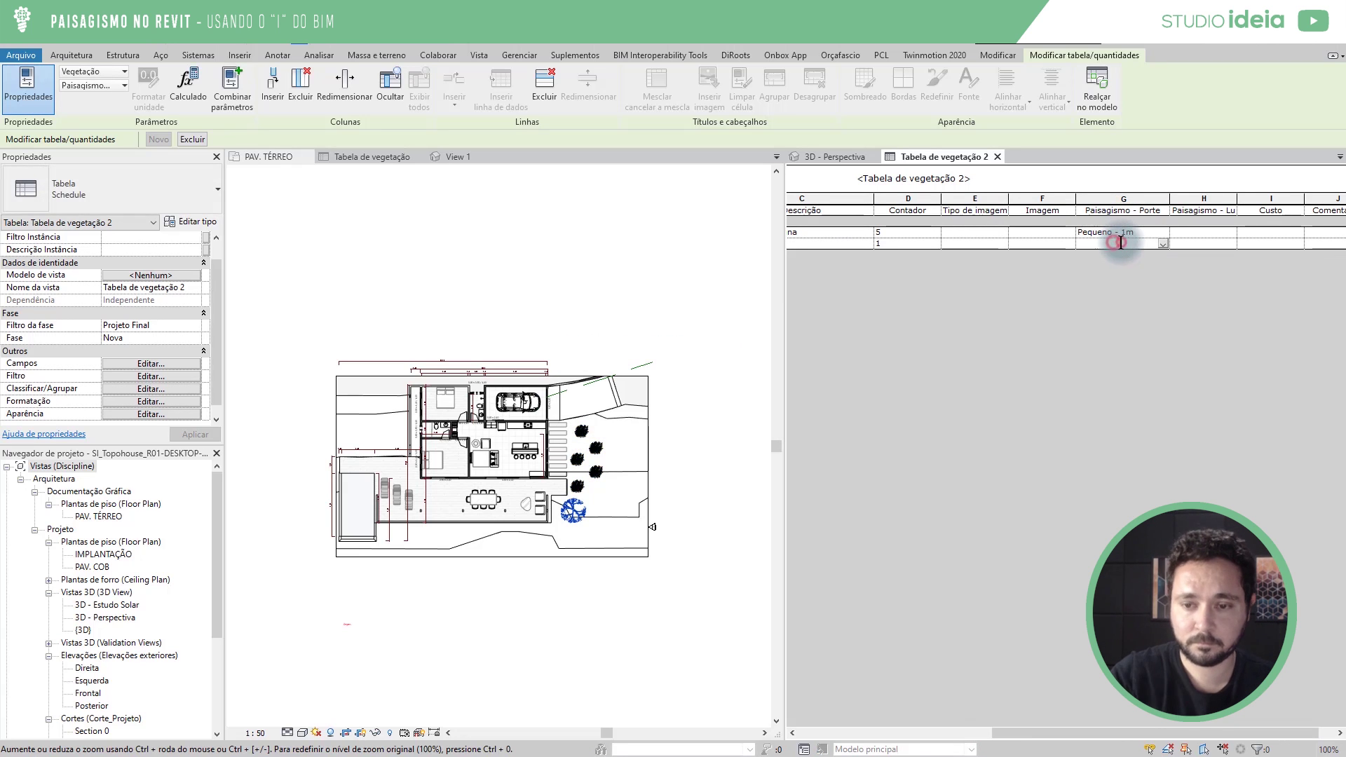
text(Médio - 4m)
key(Return)
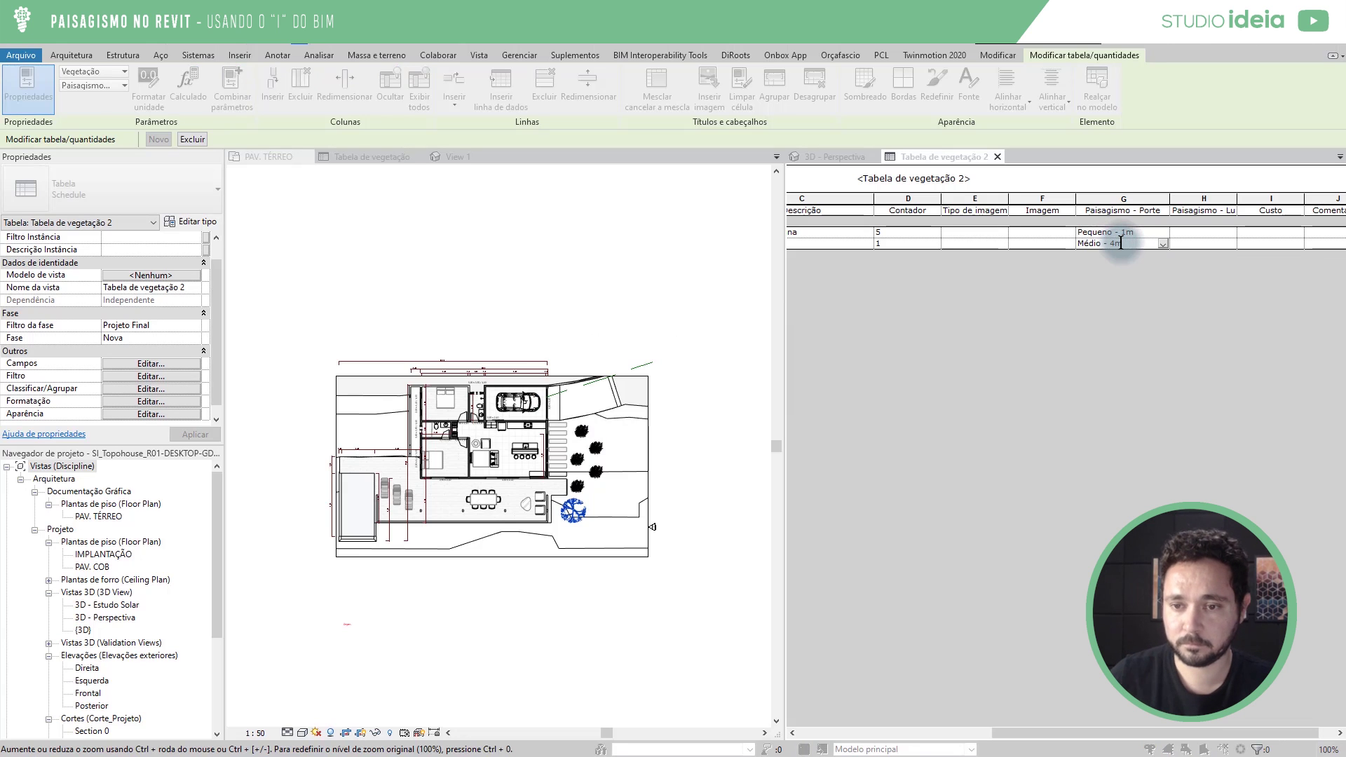
Set Paisagismo - Luz to "Sol Pleno" for both the agave and the Ipê Amarelo.
click(1187, 232)
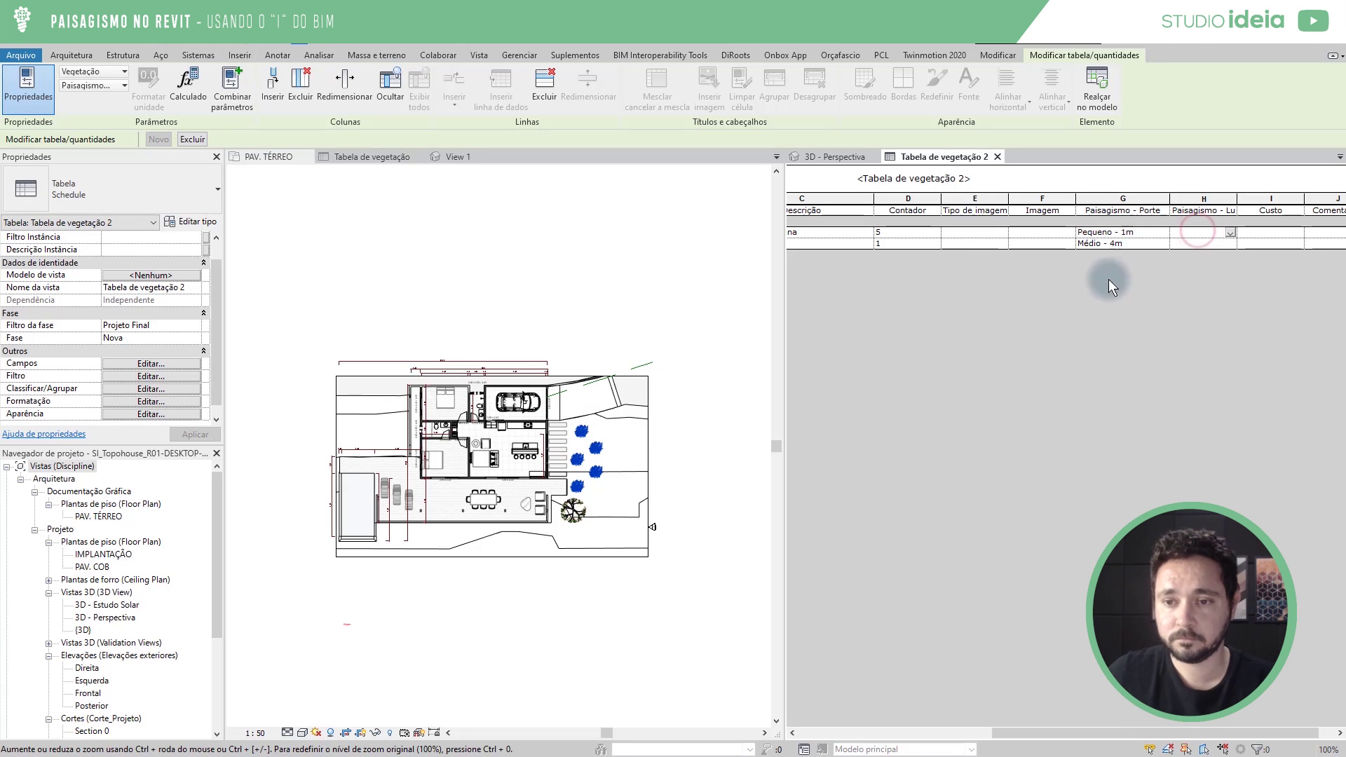
text(Sol Pleno)
key(Return)
key(Return)
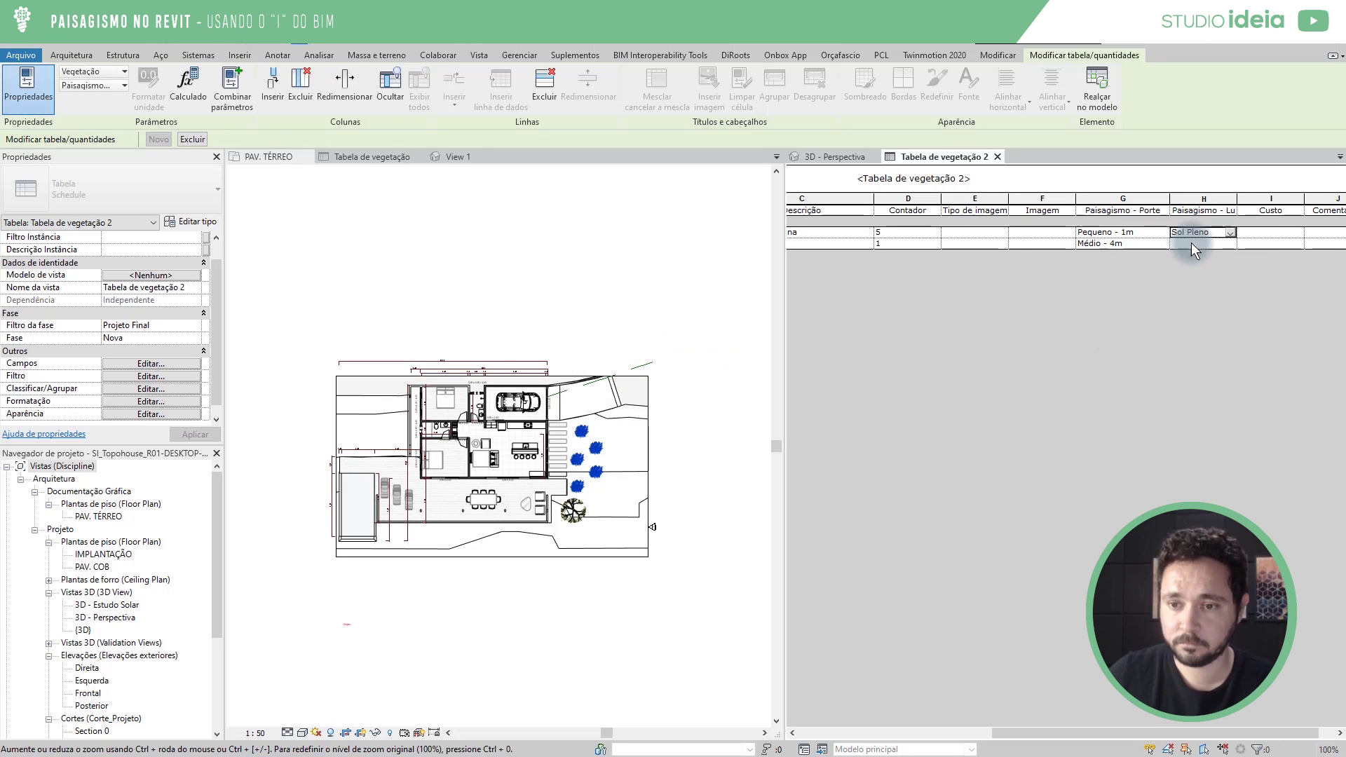
click(1192, 243)
text(Sol Pleno)
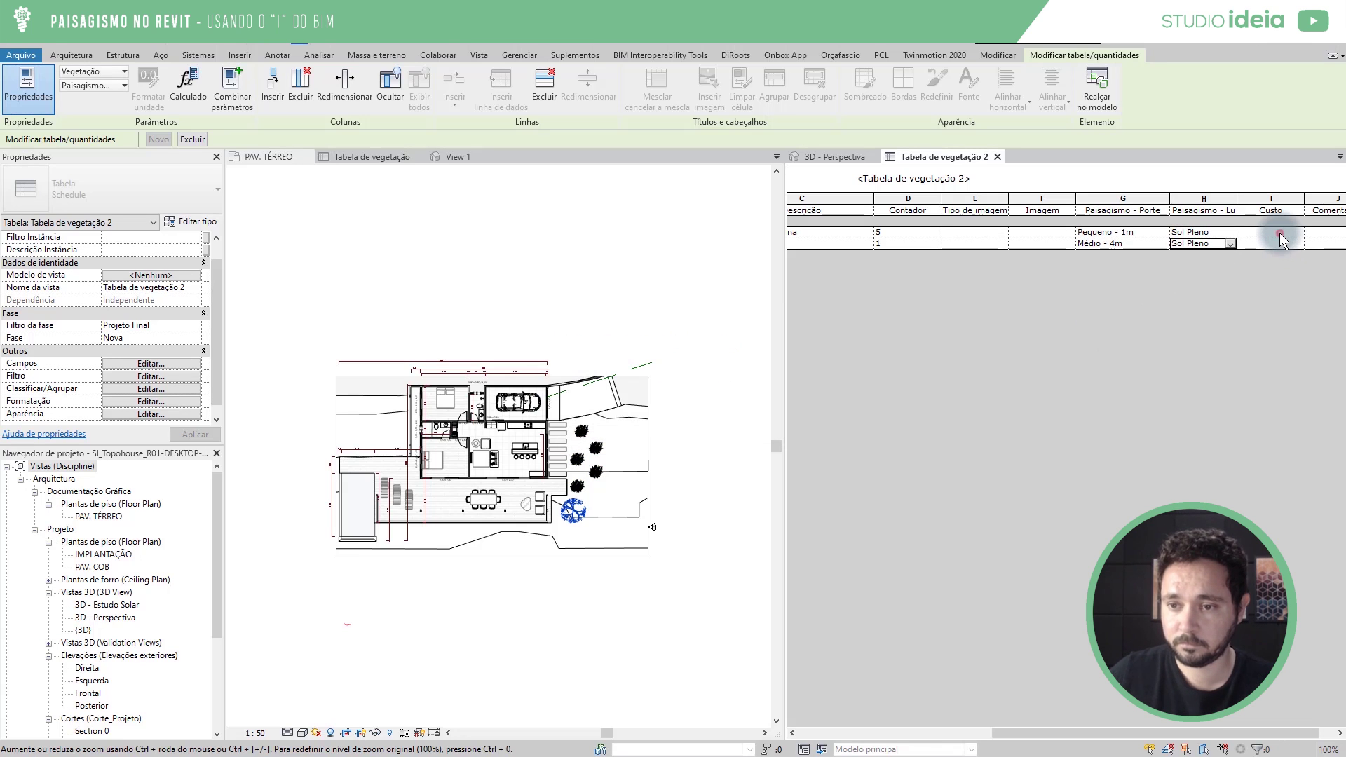
Set the Custo to 120 for the agave and 180 for the Ipê Amarelo.
click(1280, 233)
text(120)
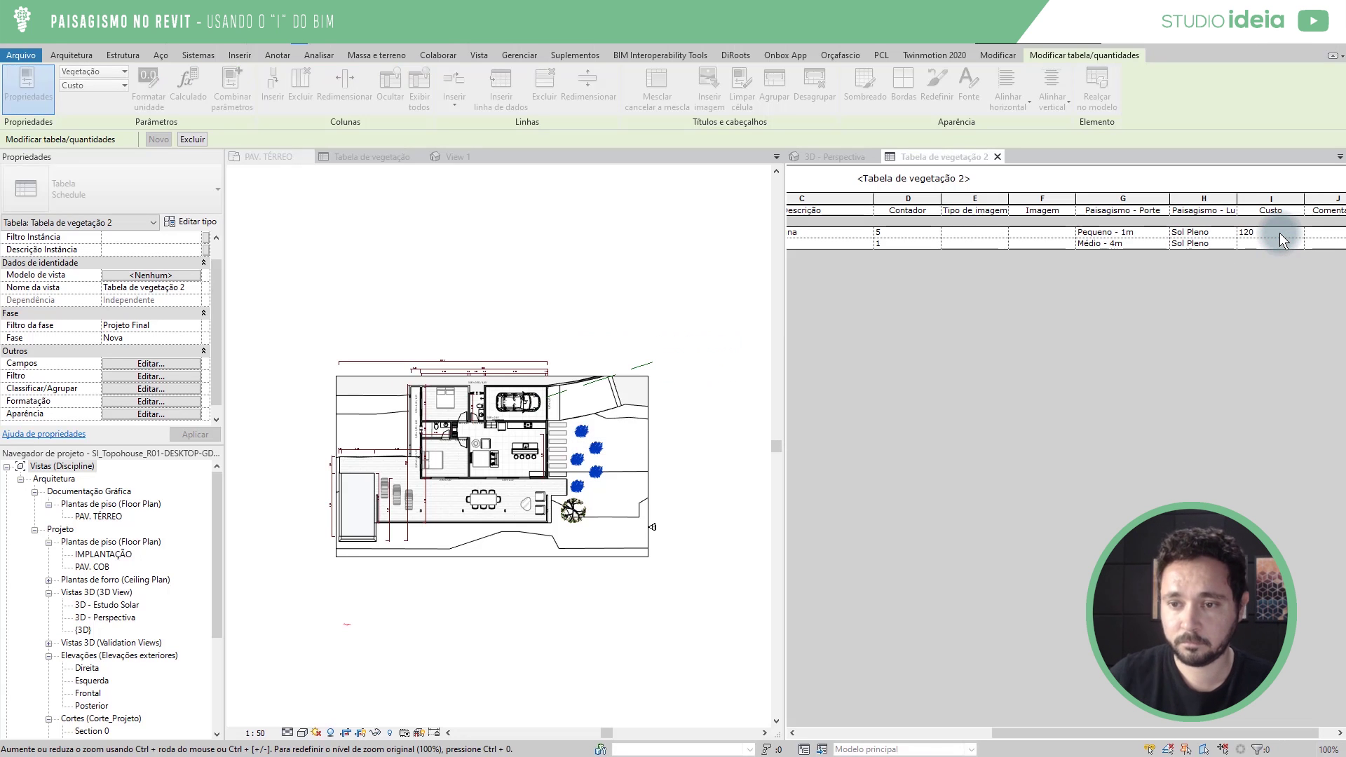
click(1266, 242)
text(180)
key(Return)
key(Return)
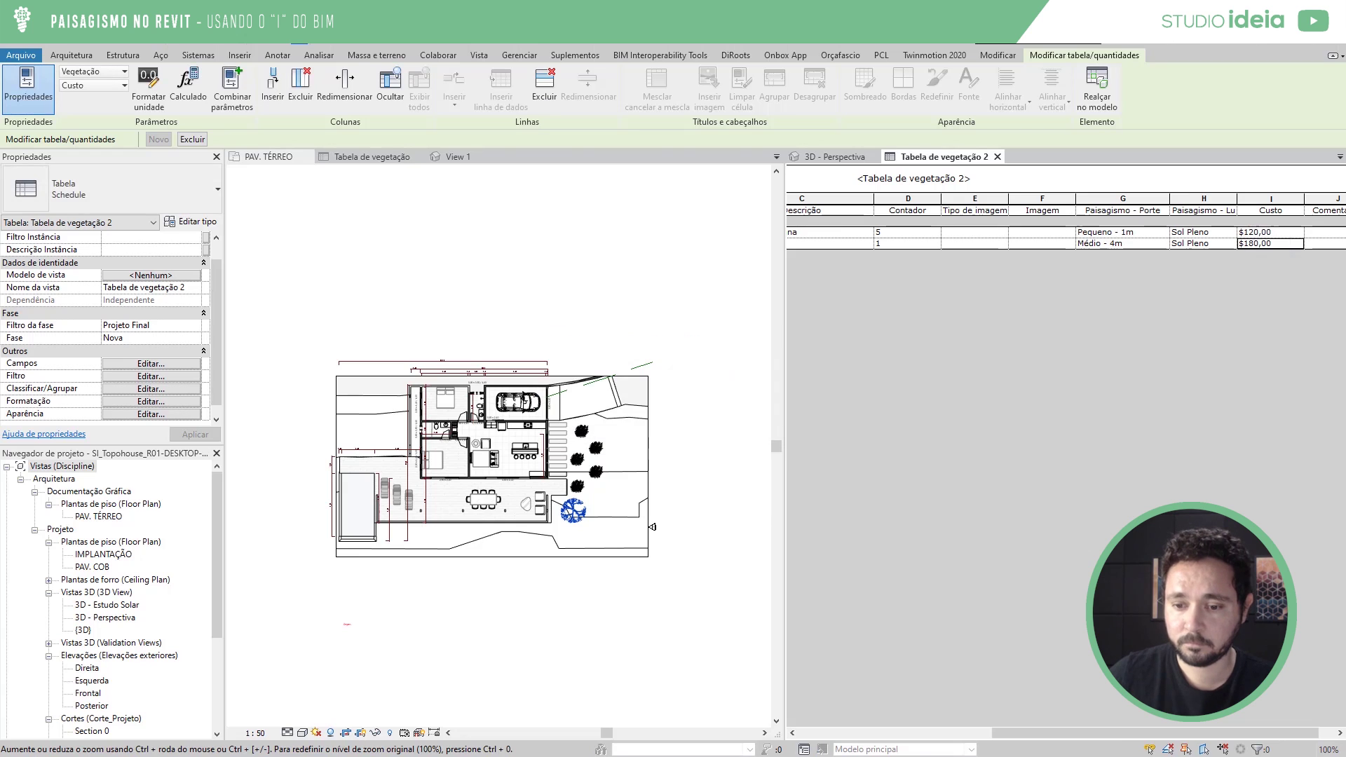
Arrange the open views as tabs in one window, close the original Tabela de vegetação and show Tabela de vegetação 2.
drag(1110, 733, 1153, 734)
key(t)
key(w)
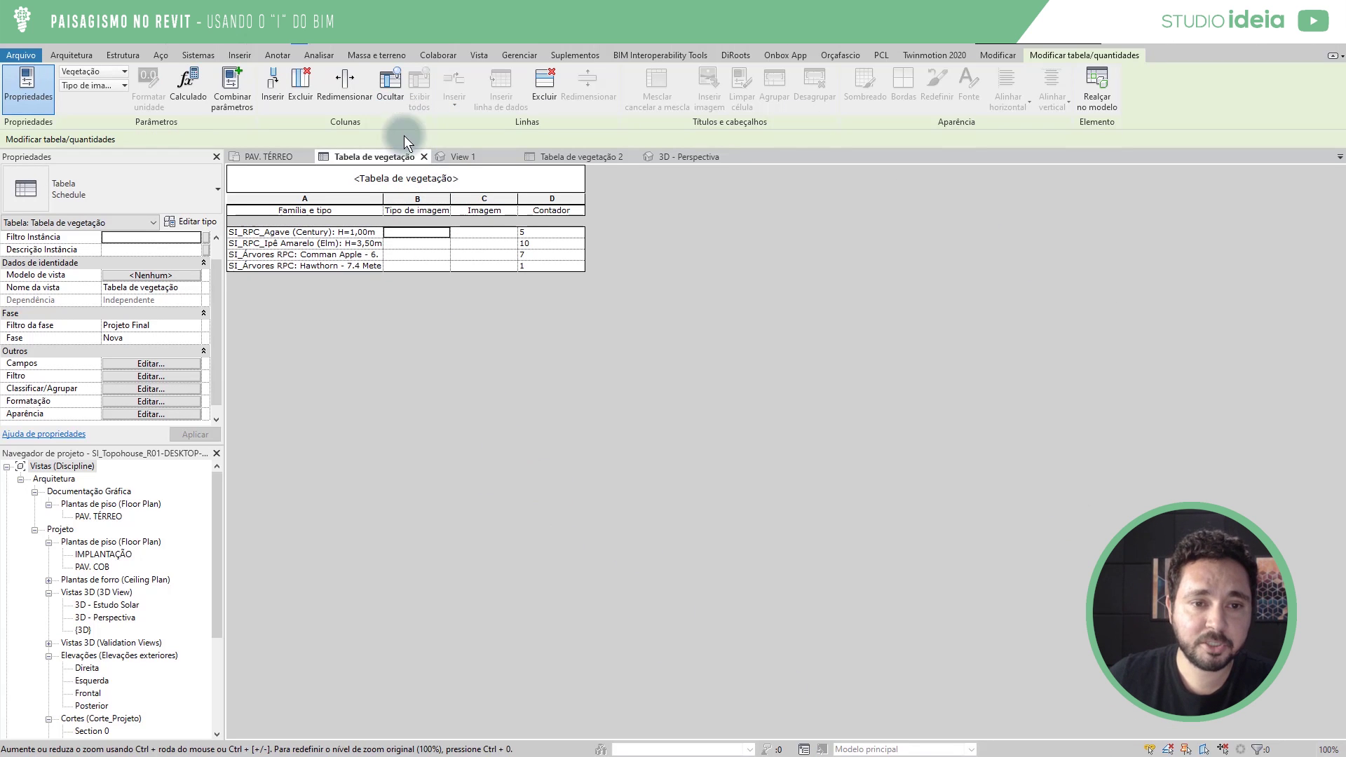
click(576, 156)
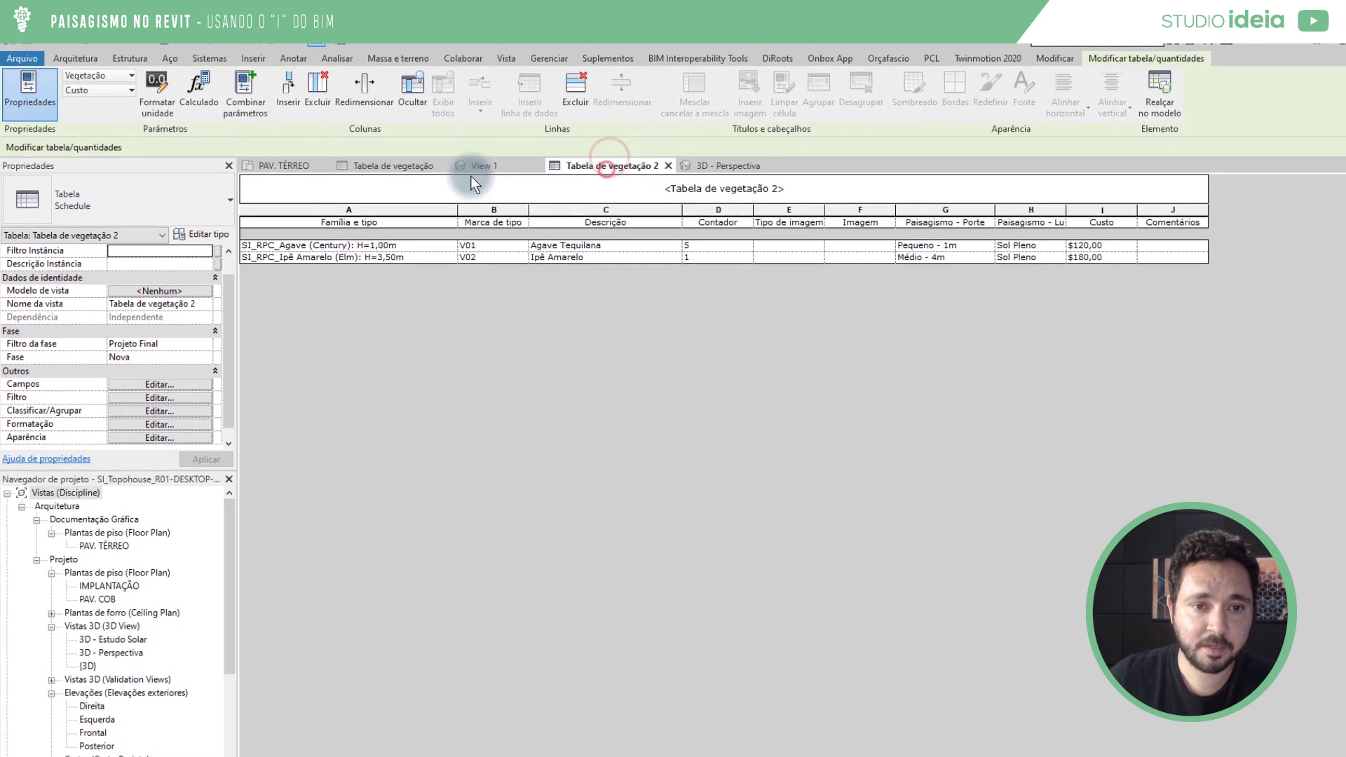
click(493, 184)
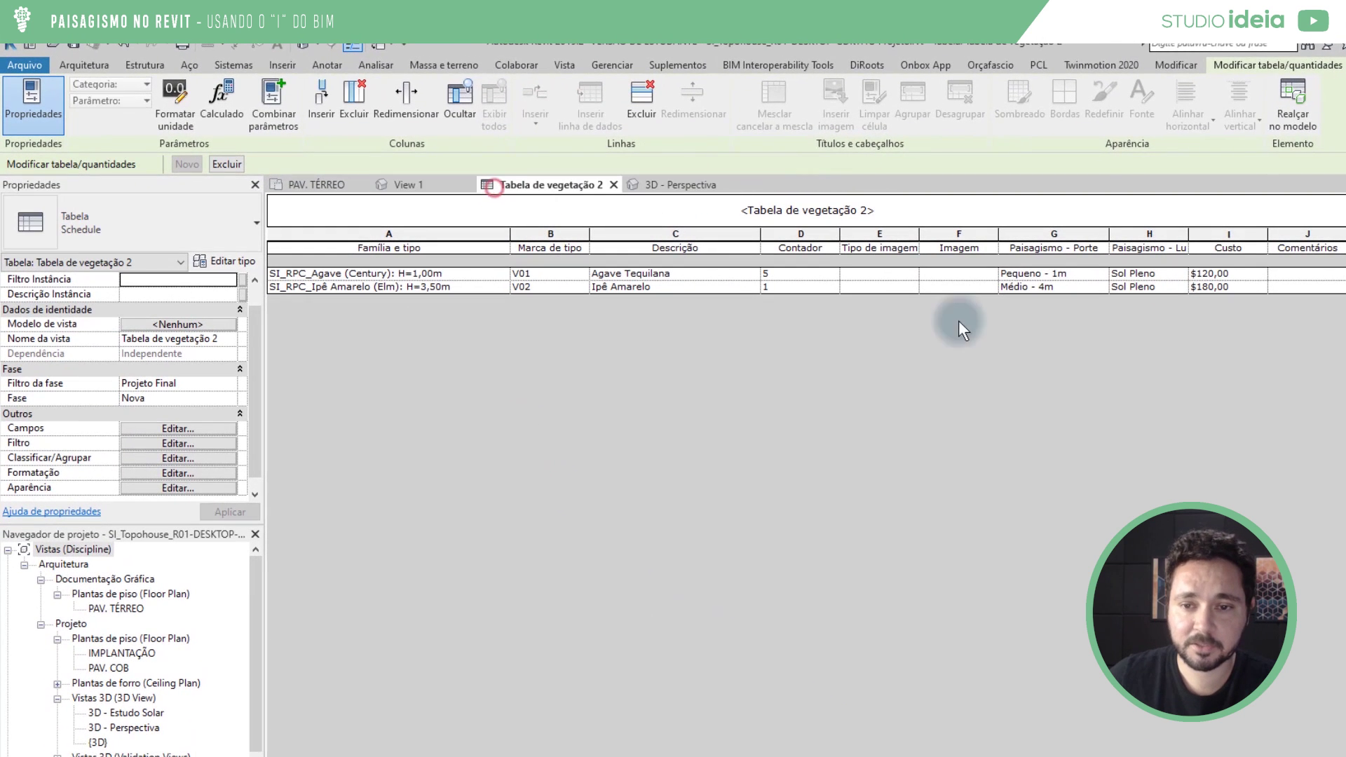
Hide the Comentários and Família e tipo columns of the vegetation schedule.
click(1276, 274)
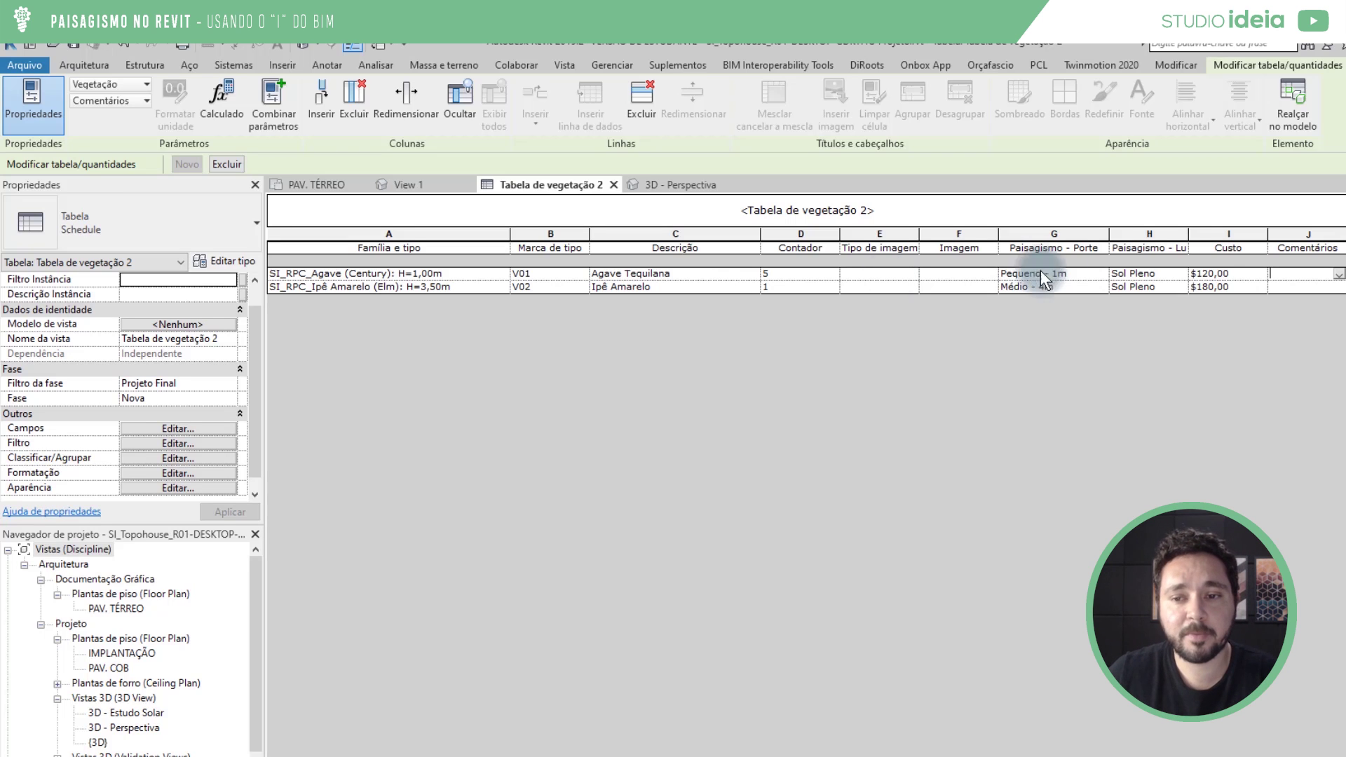
click(1297, 229)
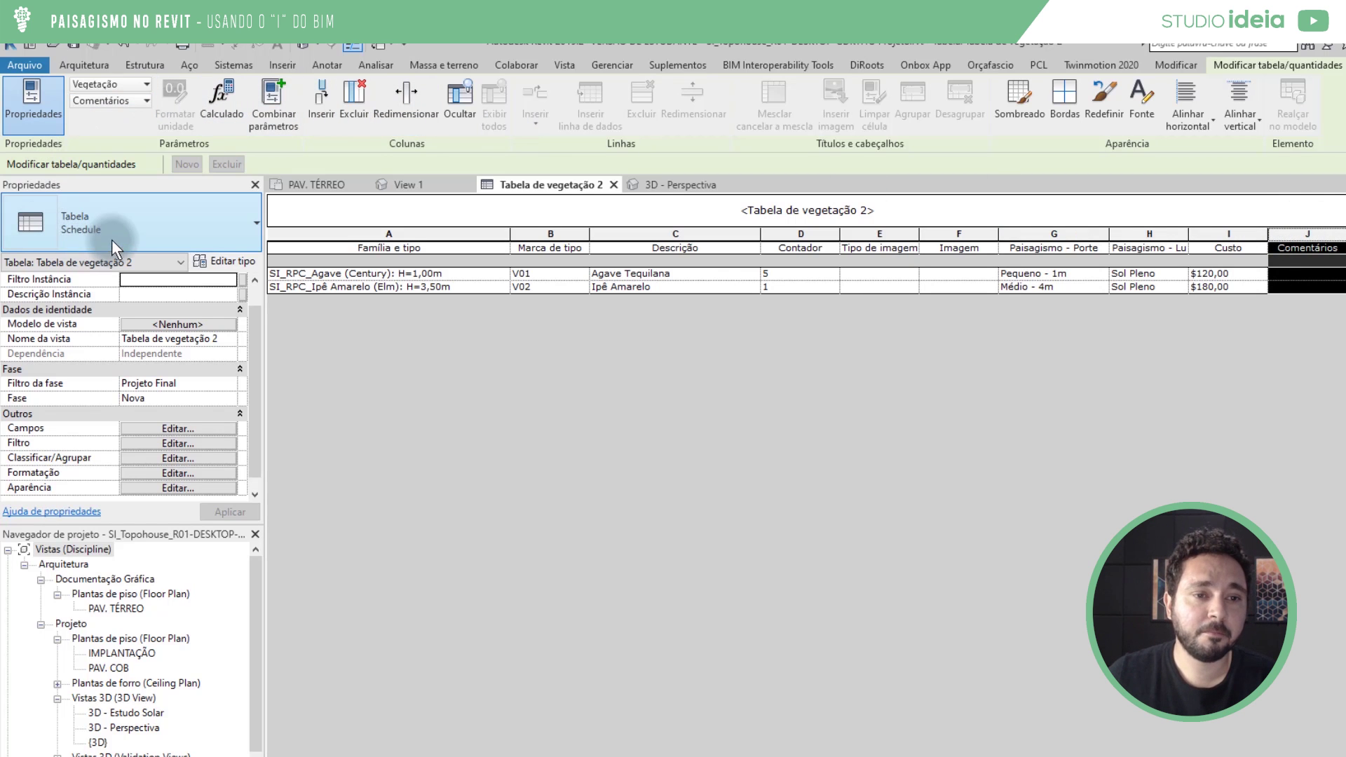
click(469, 114)
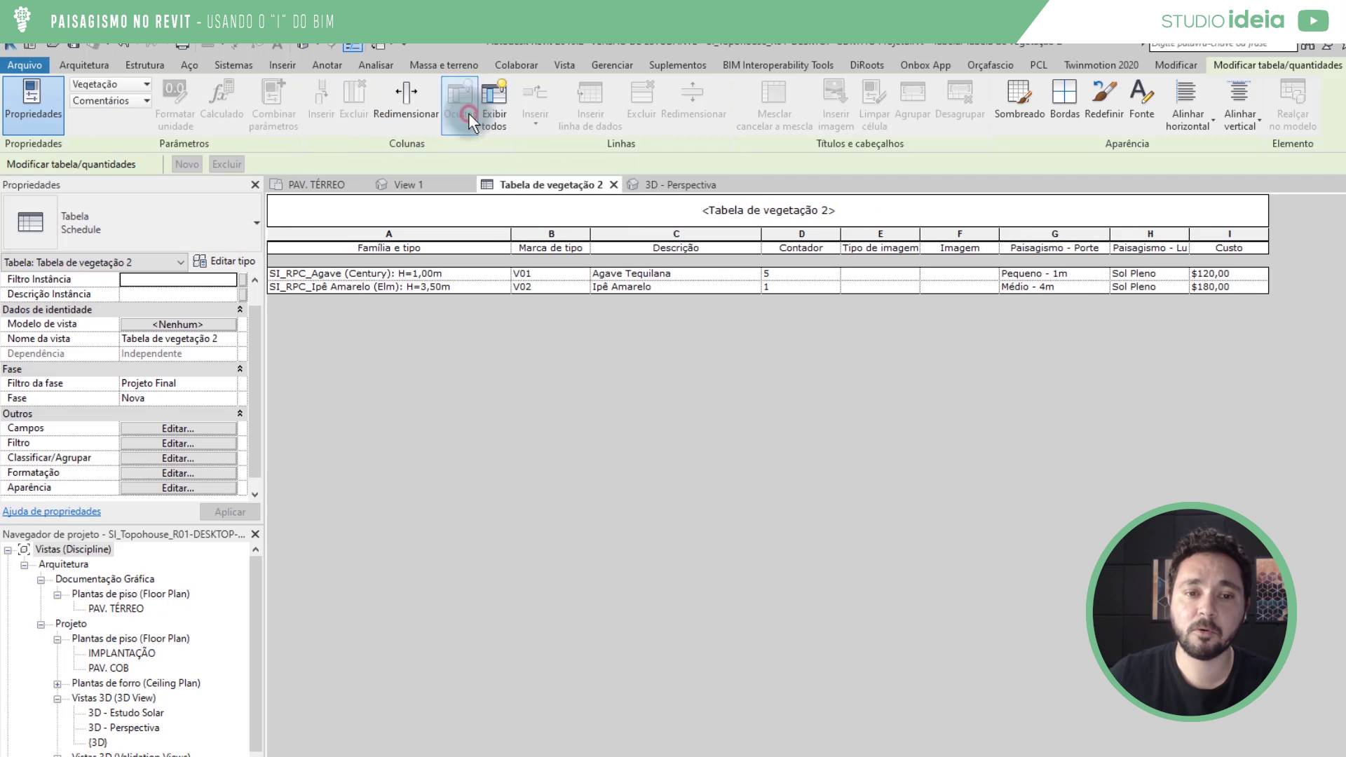
click(399, 232)
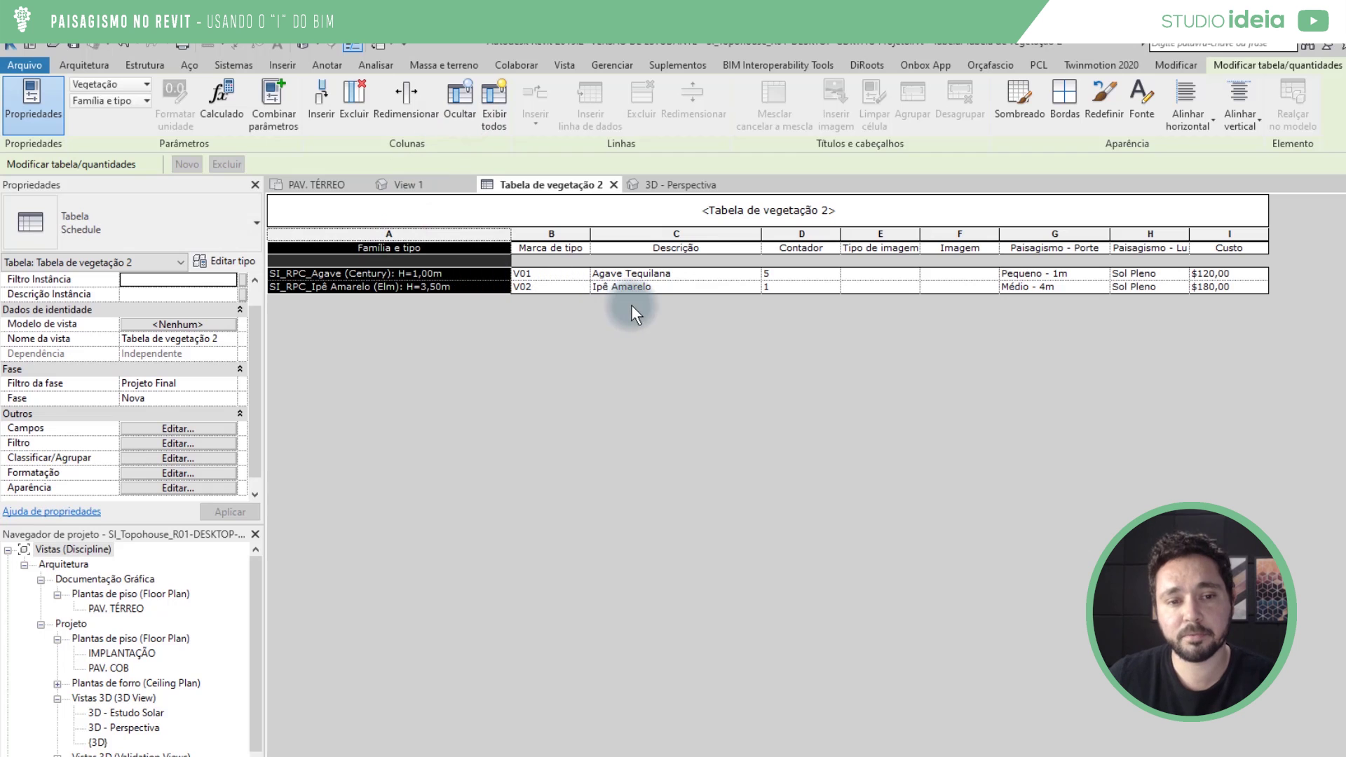
click(468, 113)
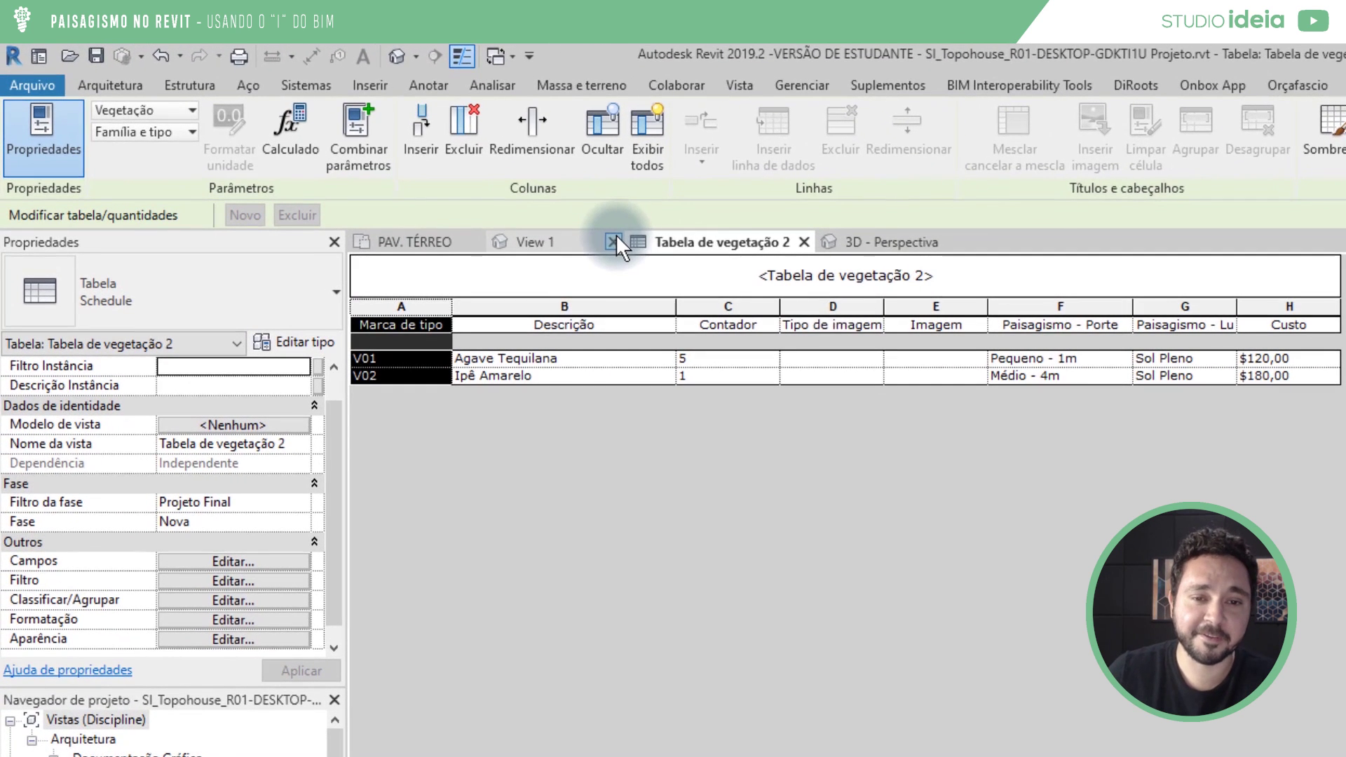
Rename the schedule title to "Tabela de Paisagismo".
click(895, 272)
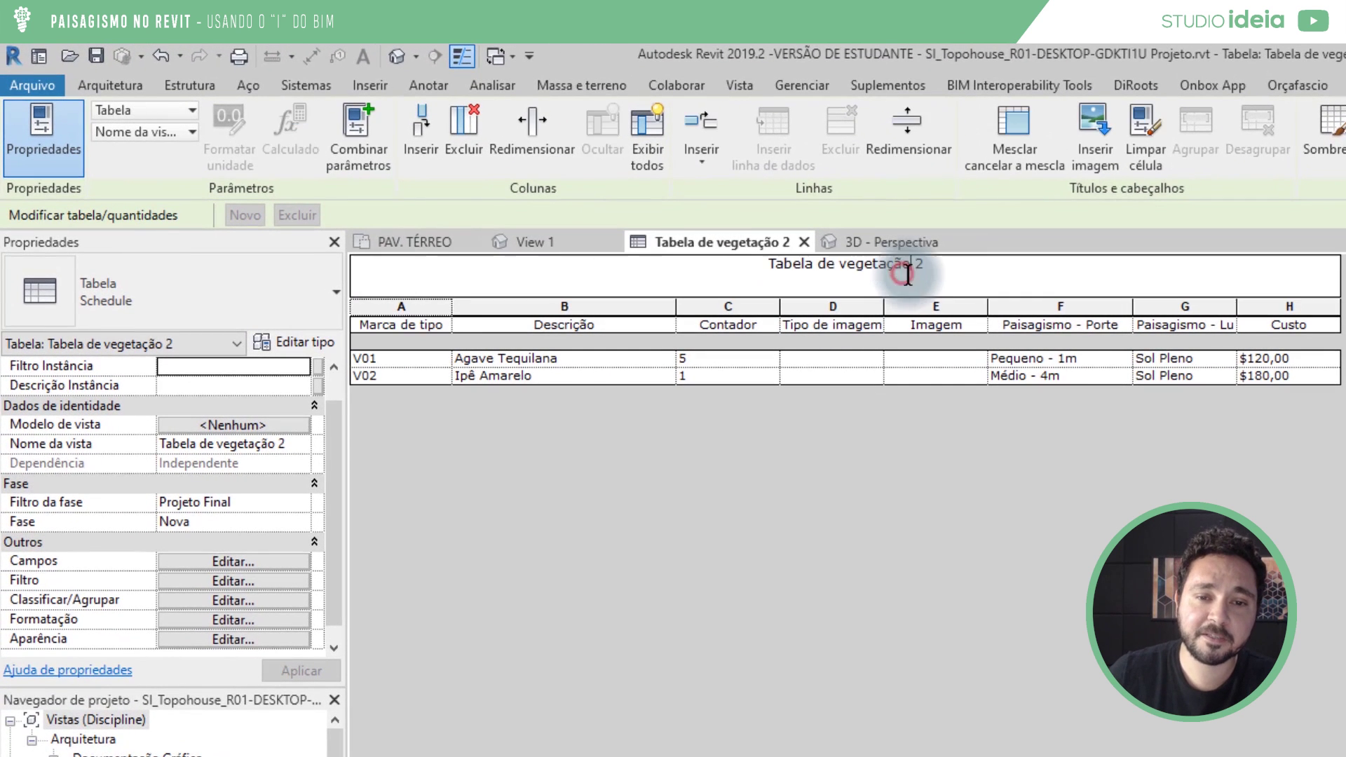
click(965, 278)
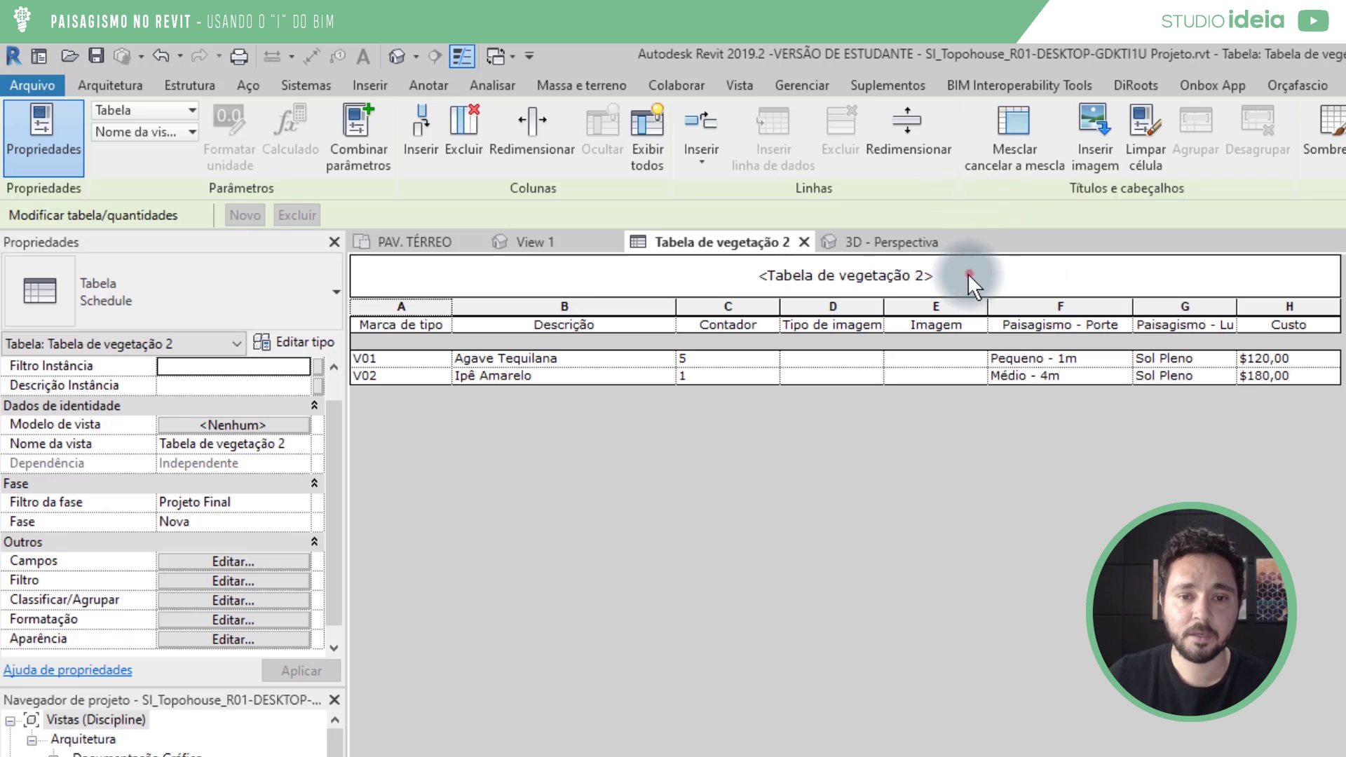
click(969, 275)
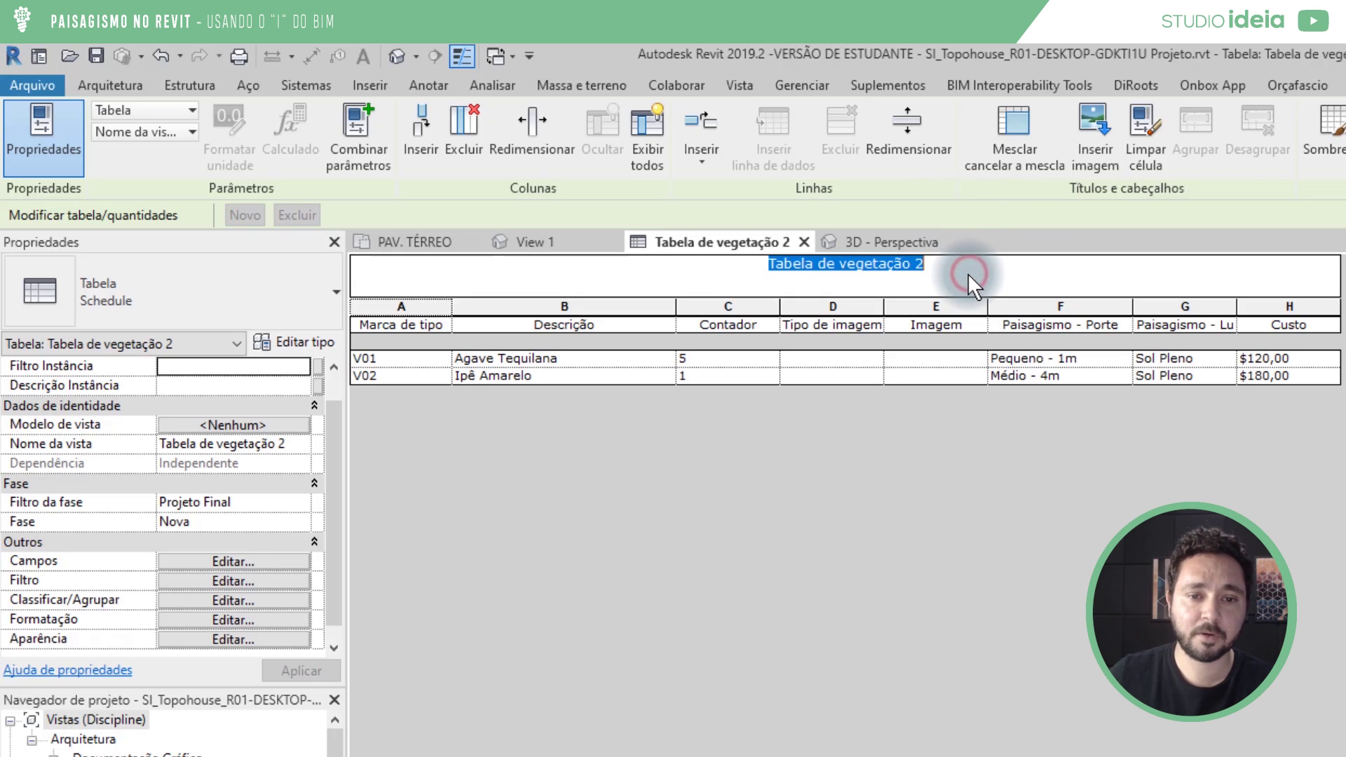
text(Tabela de Paisagismo)
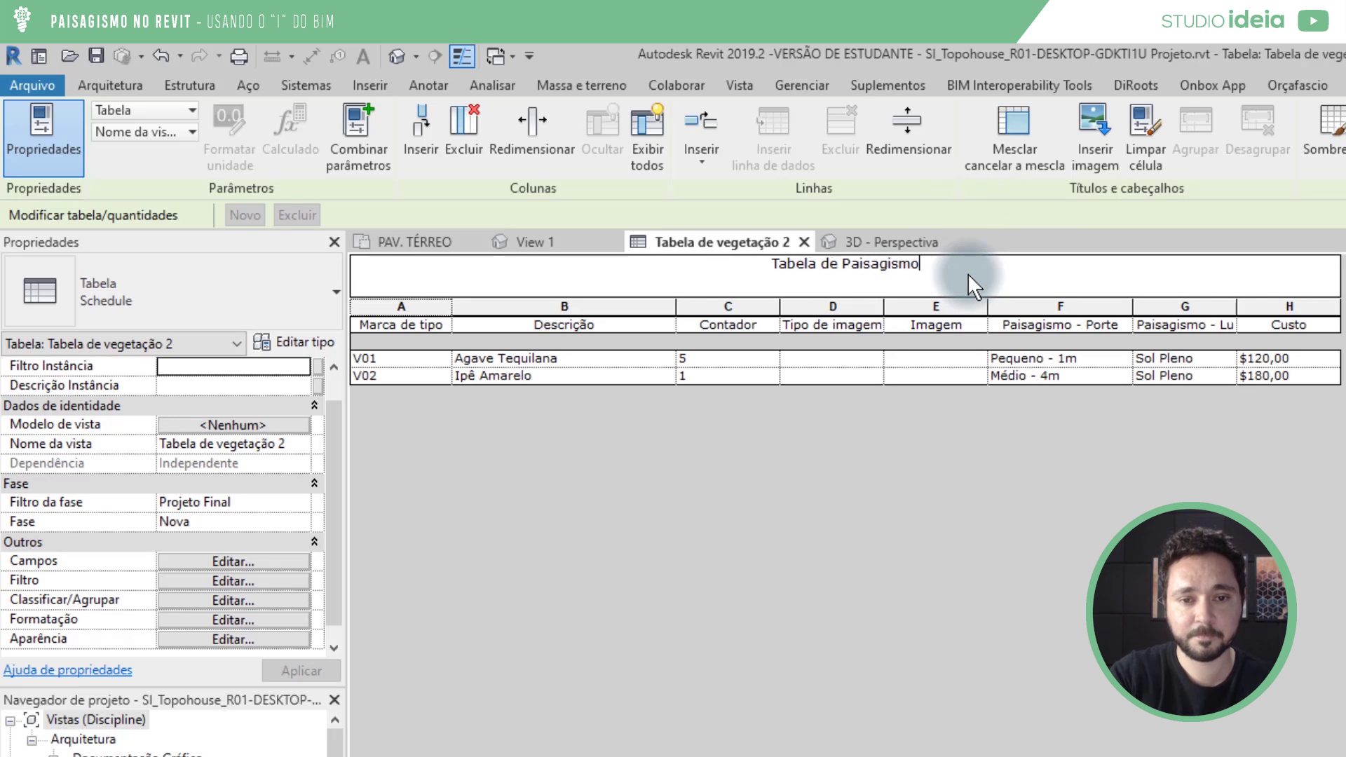
key(Return)
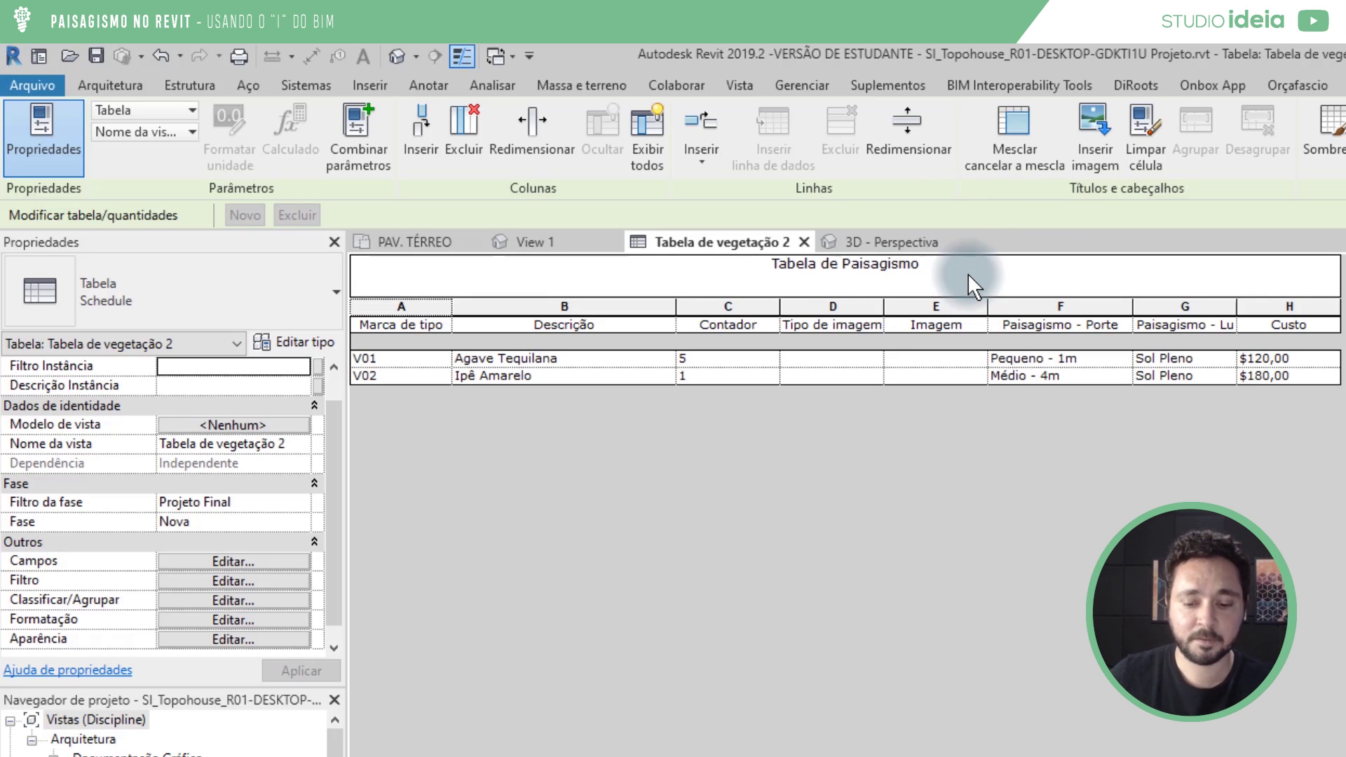
Rename the Marca de tipo, Descrição and Contador headers to "Código", "Nome Popular" and "QTD".
click(431, 327)
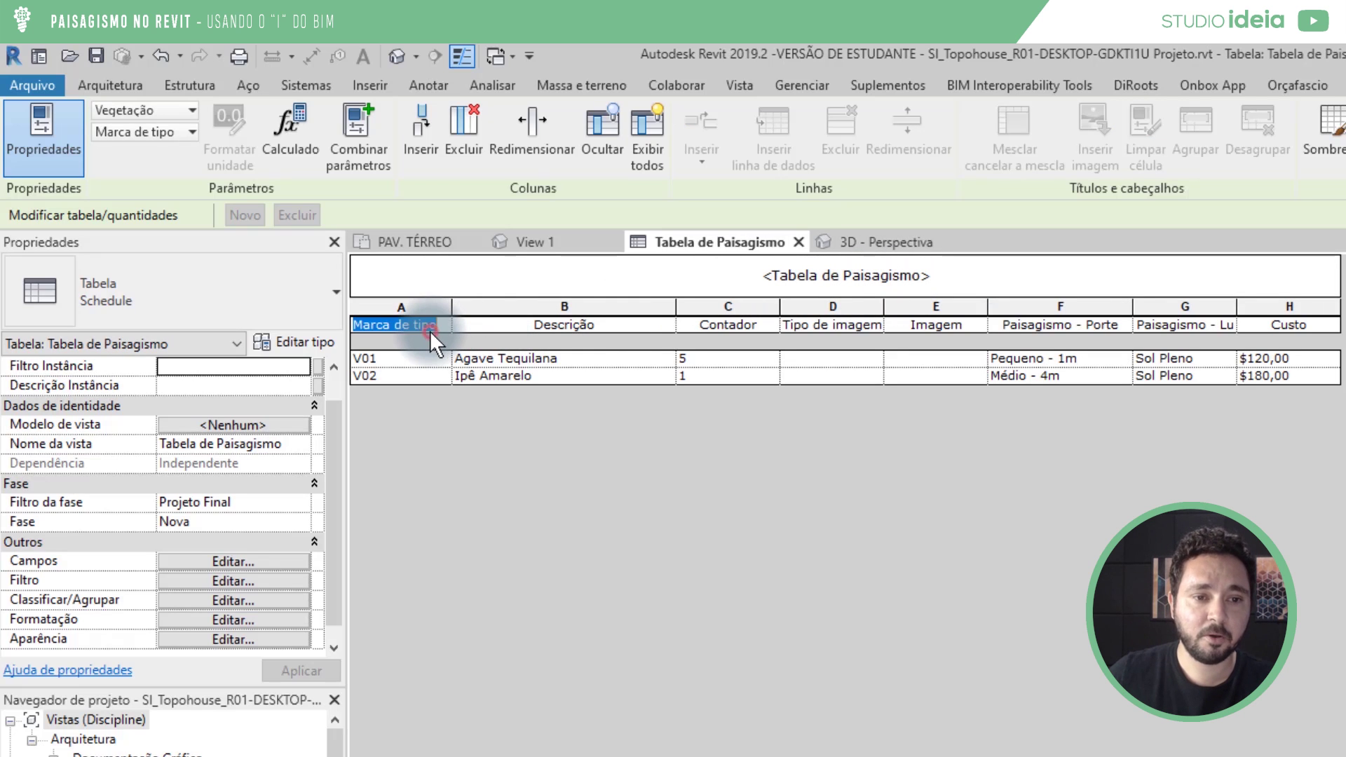
text(Código)
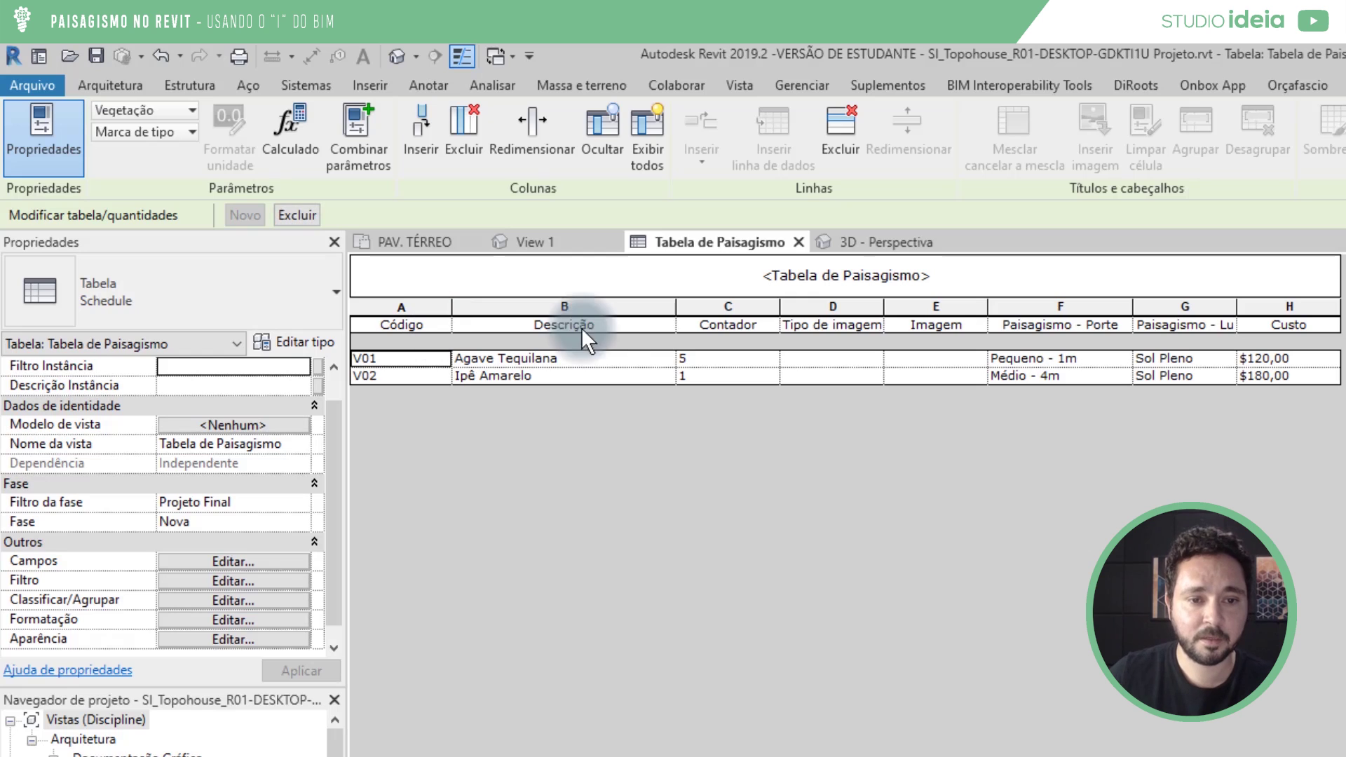
click(617, 322)
text(Nome)
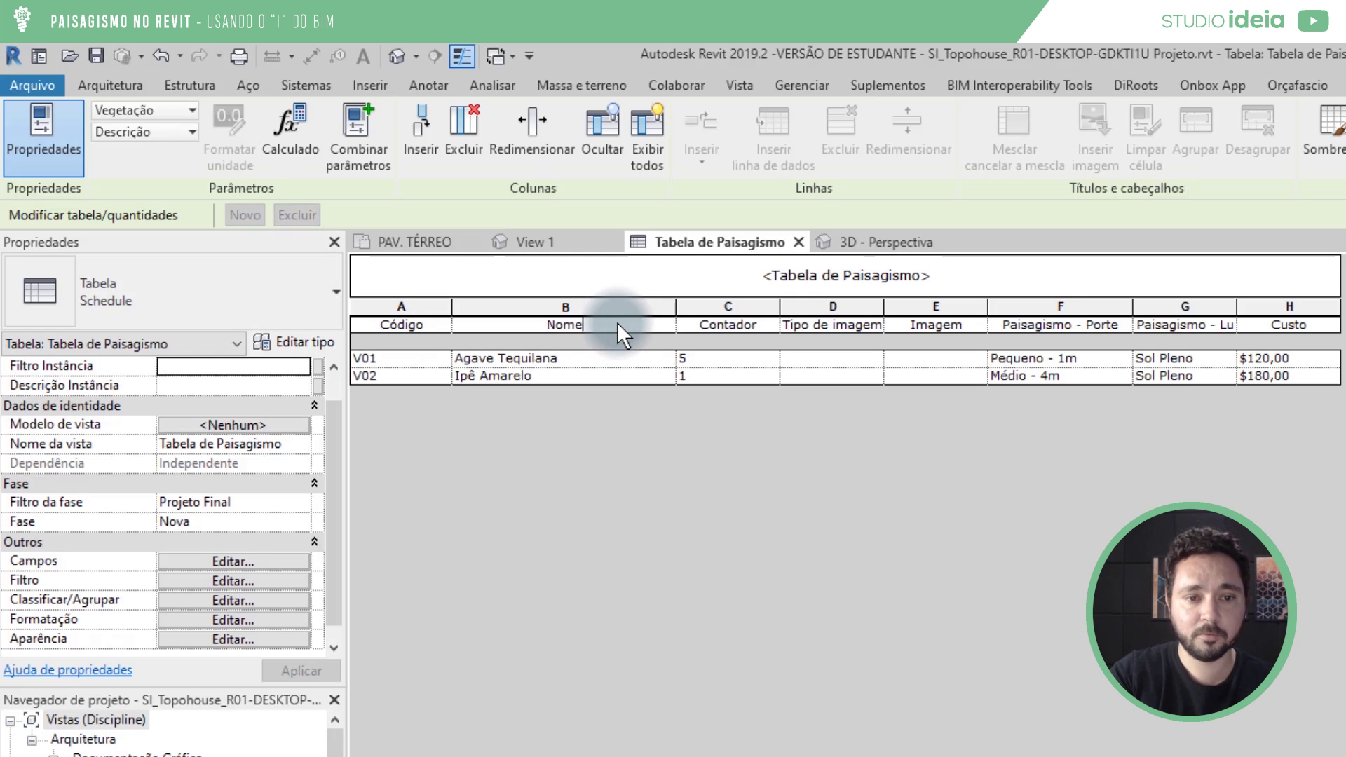
text( Popular)
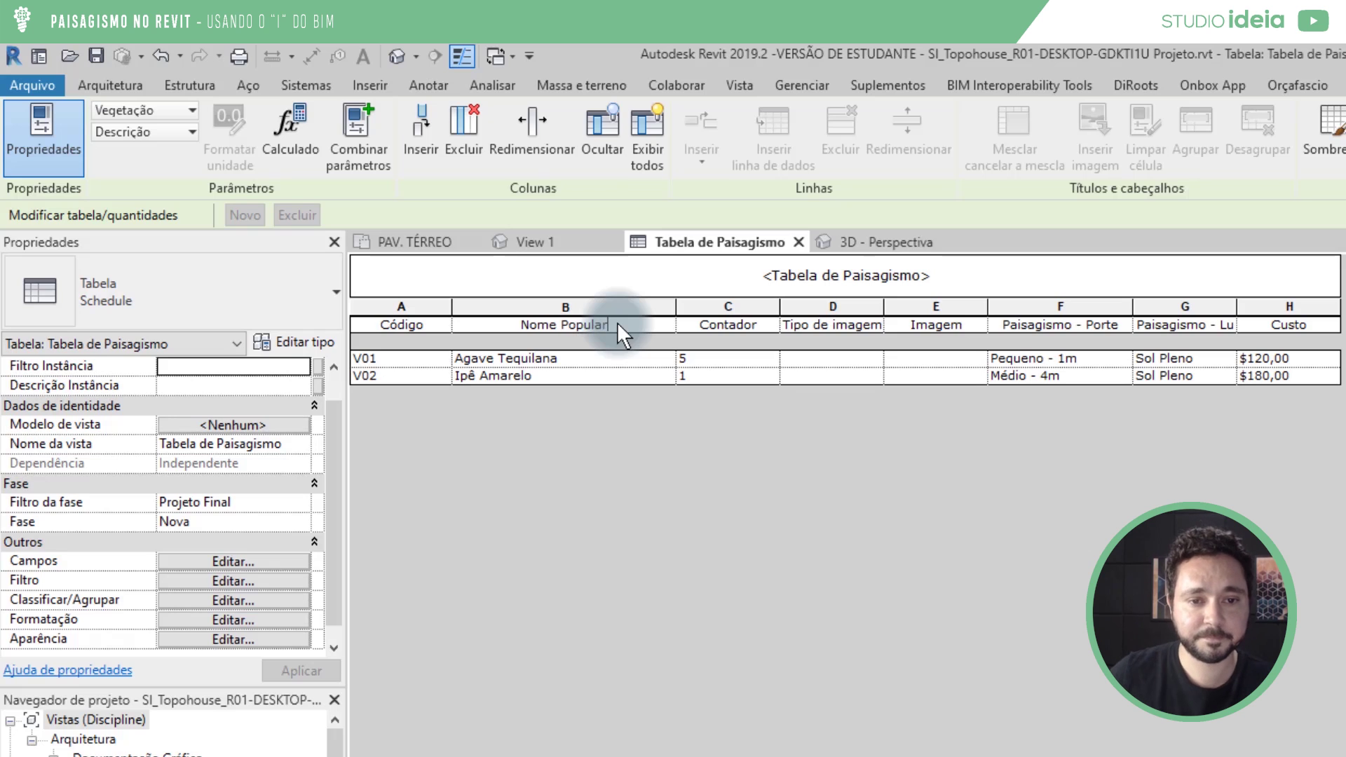
click(760, 324)
text(QTD)
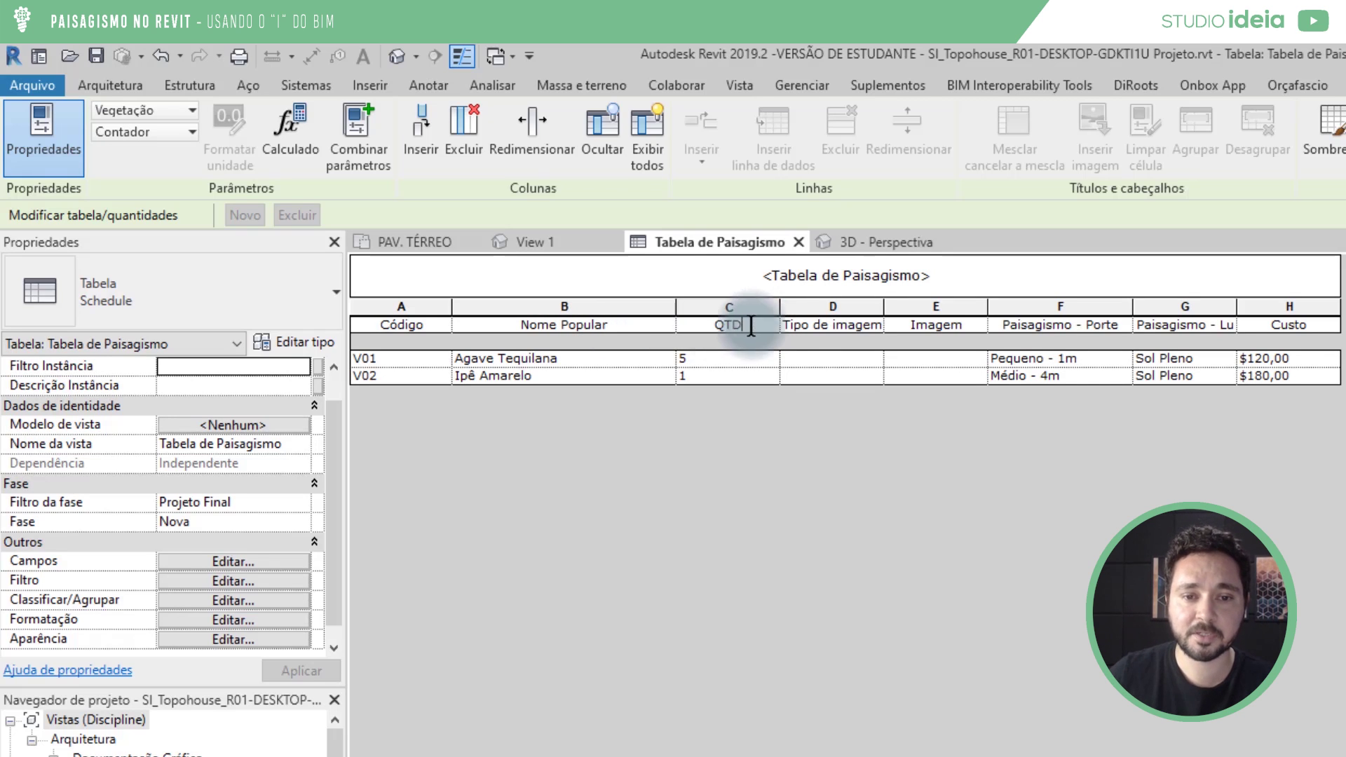
Rename the Tipo de imagem header to "Representação" and the Imagem header to "Foto".
click(803, 326)
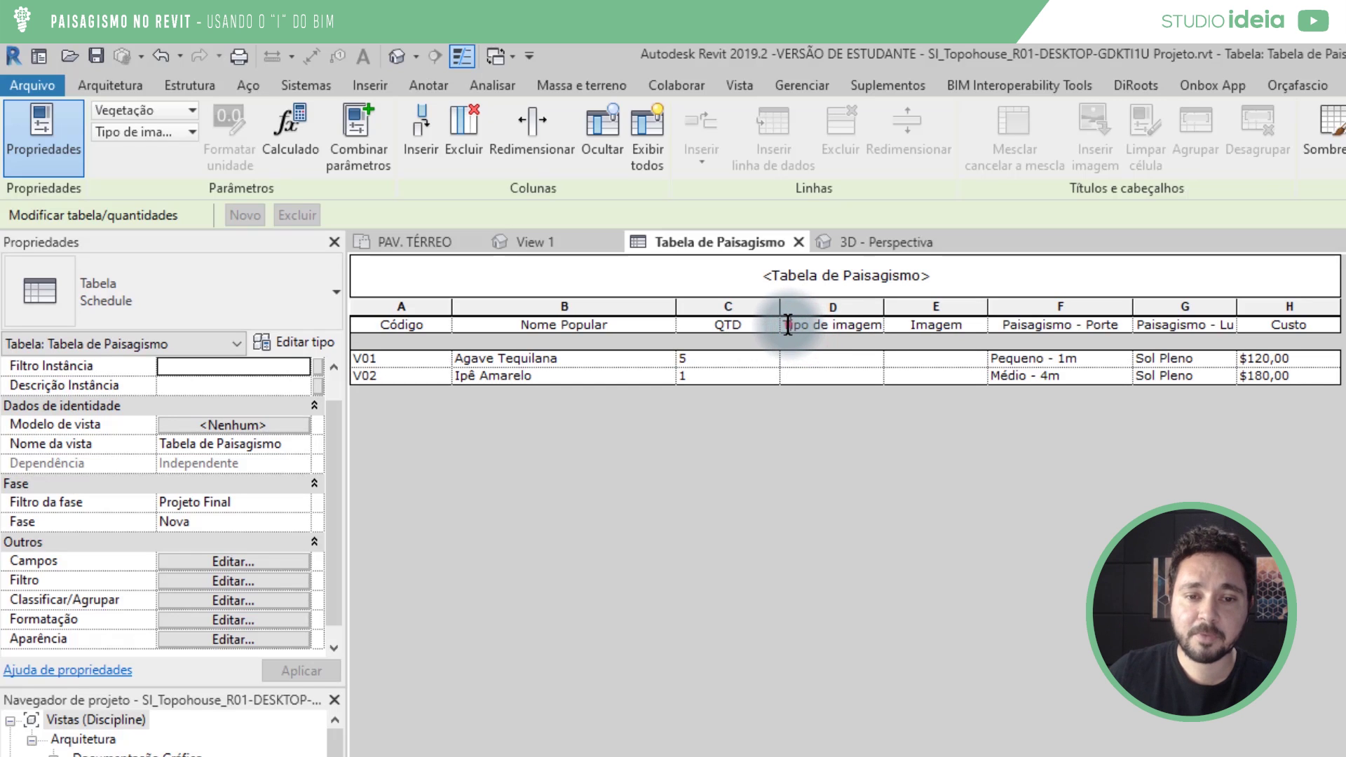
drag(790, 324, 888, 323)
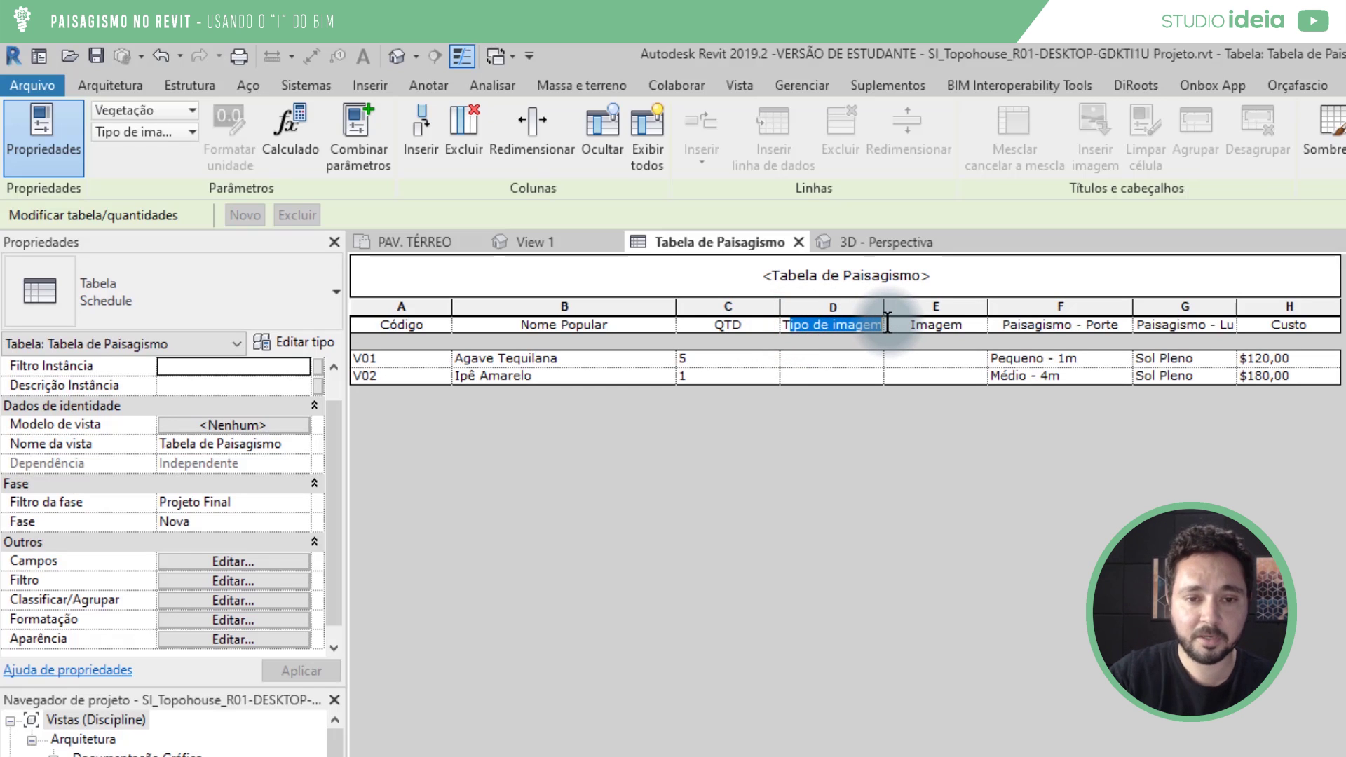
key(BackSpace)
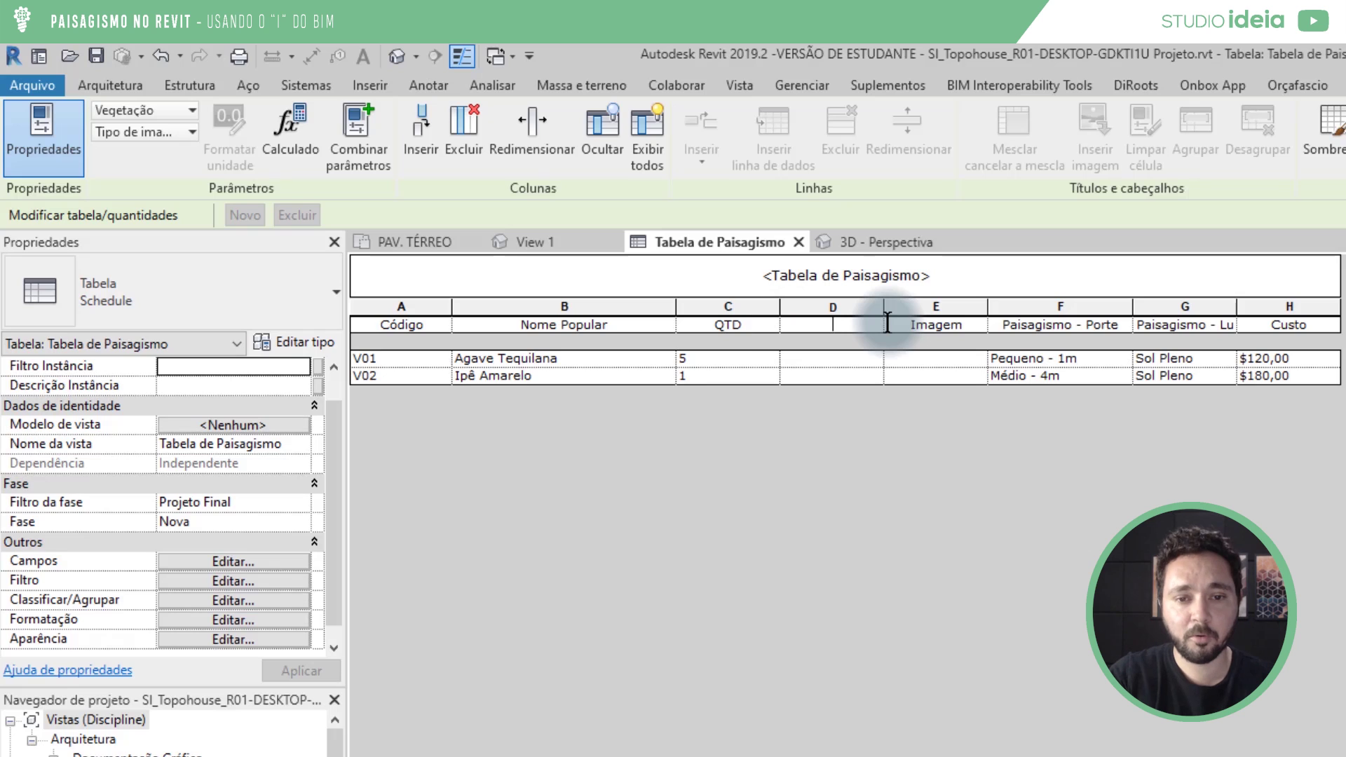
text(Representação)
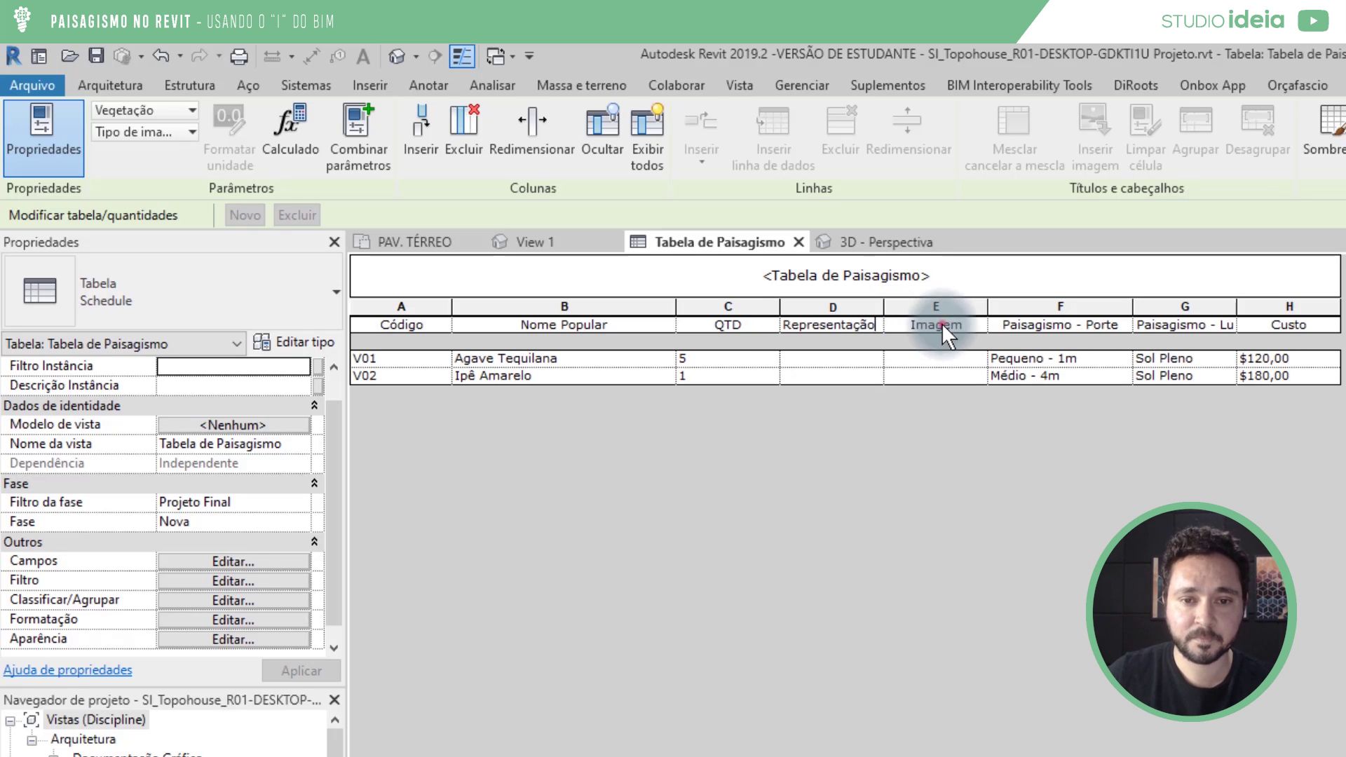
double_click(966, 324)
text(Foto)
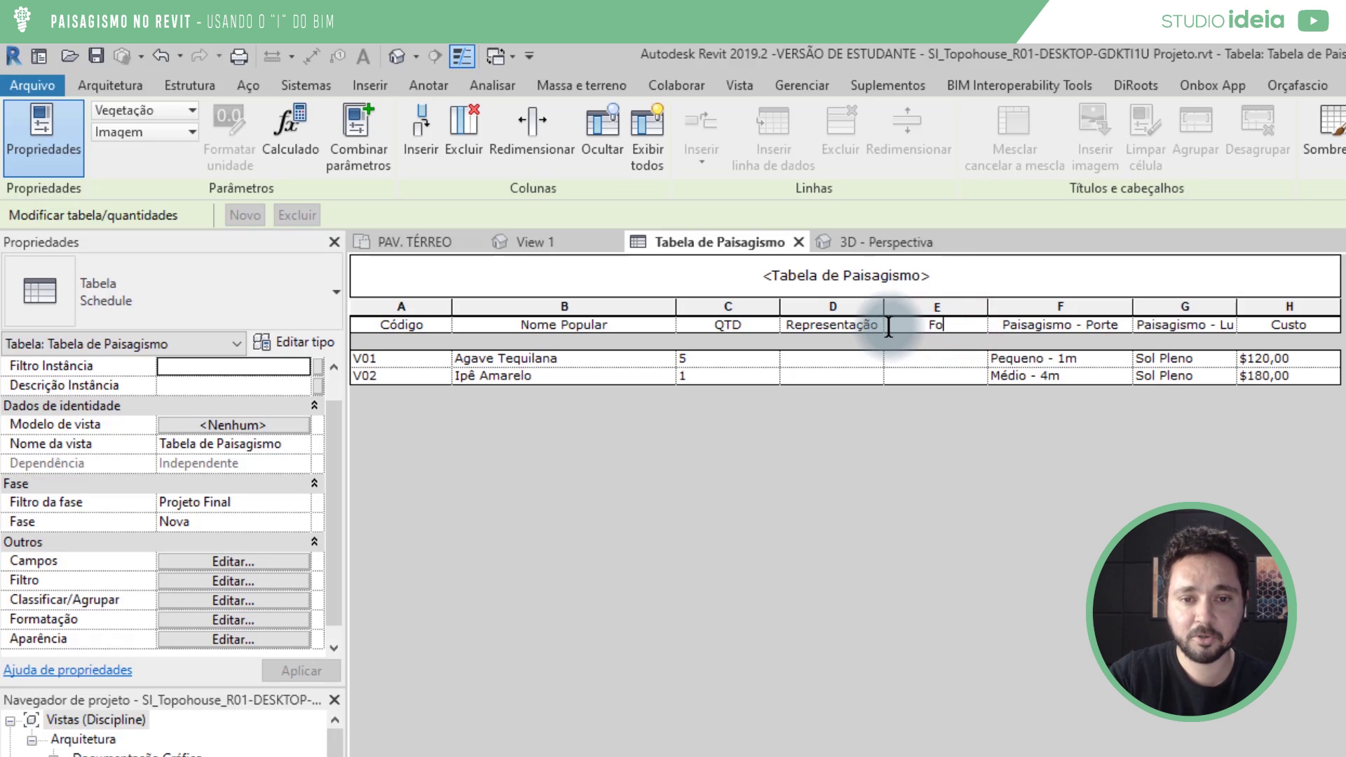
Shorten the two Paisagismo headers to "Porte" and "Luz", narrowing the Porte column and widening the Luz column.
click(1074, 325)
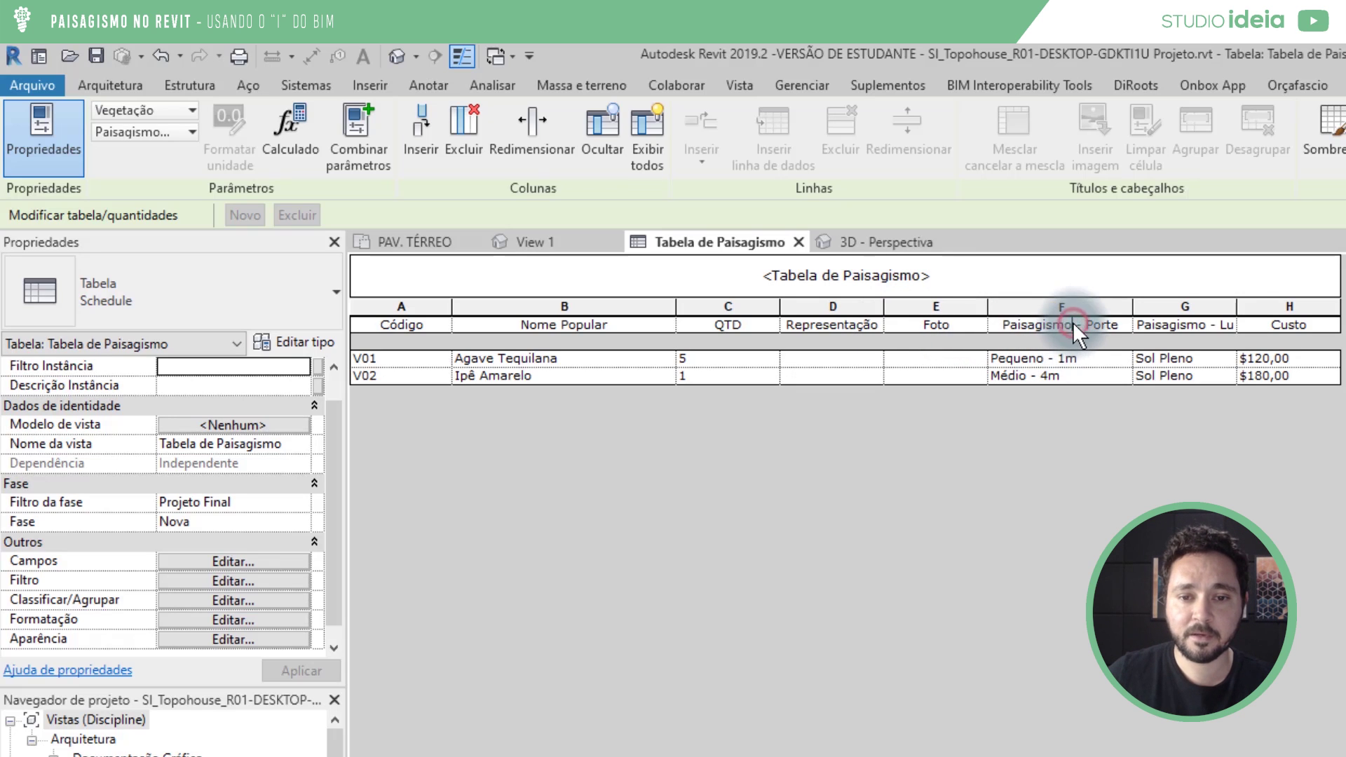
drag(1084, 326, 882, 330)
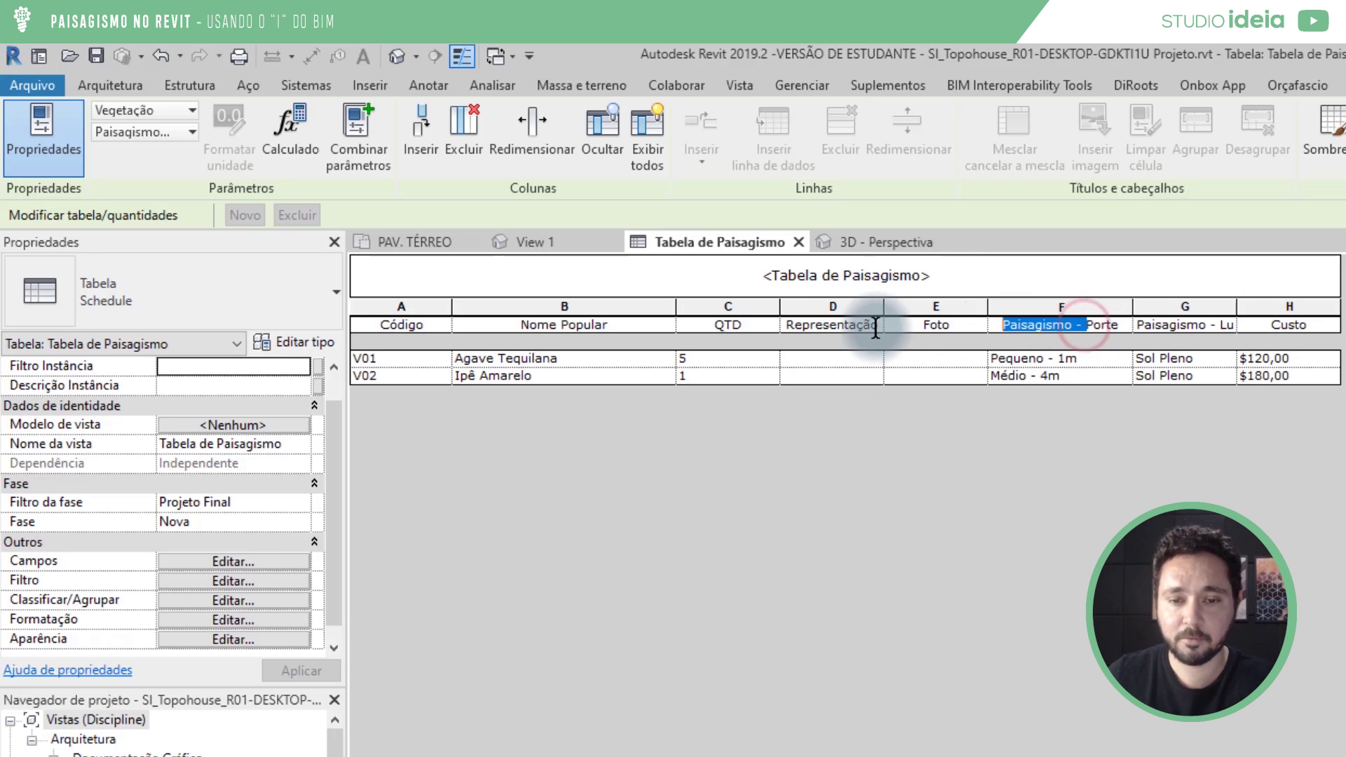
key(BackSpace)
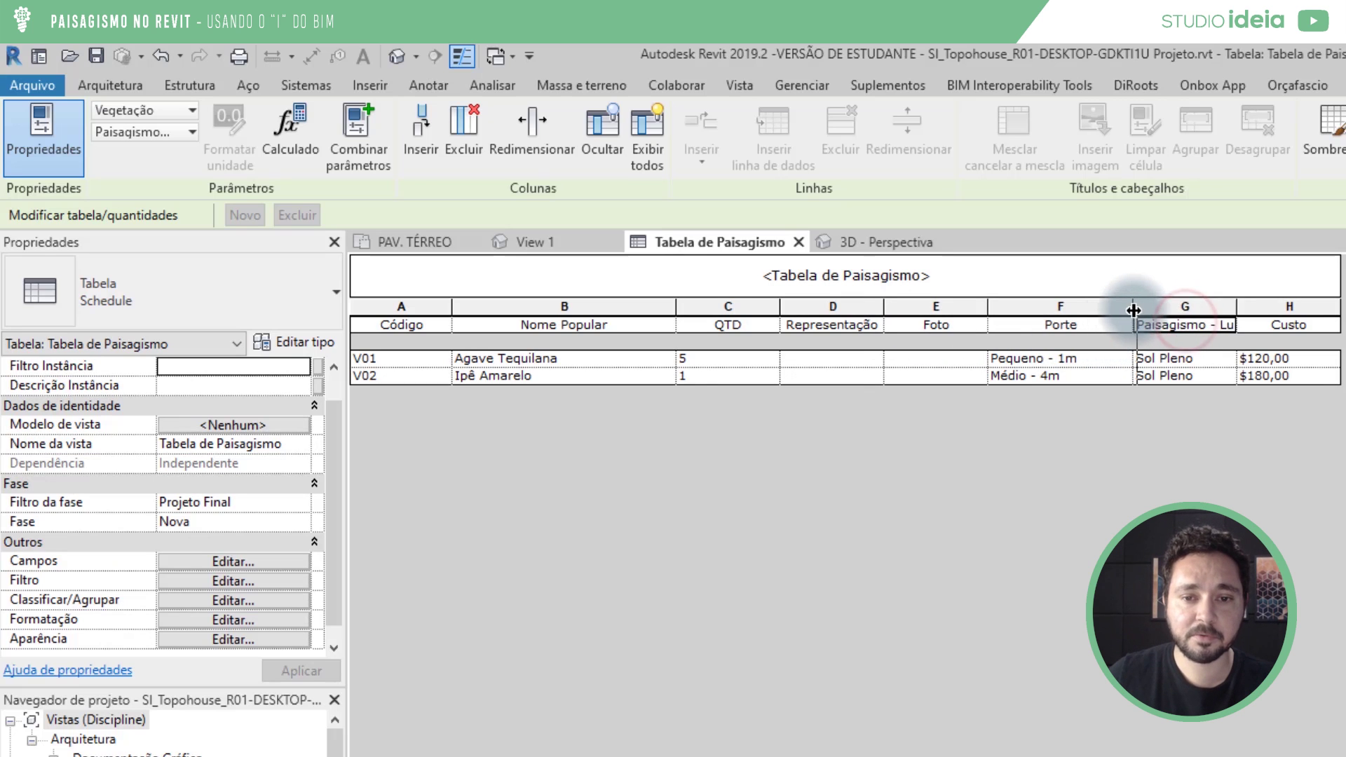
mouse_move(1133, 309)
mouse_down()
mouse_move(1054, 309)
mouse_move(1148, 307)
mouse_move(1113, 307)
mouse_up()
drag(1212, 317, 1279, 307)
click(1257, 317)
click(1229, 324)
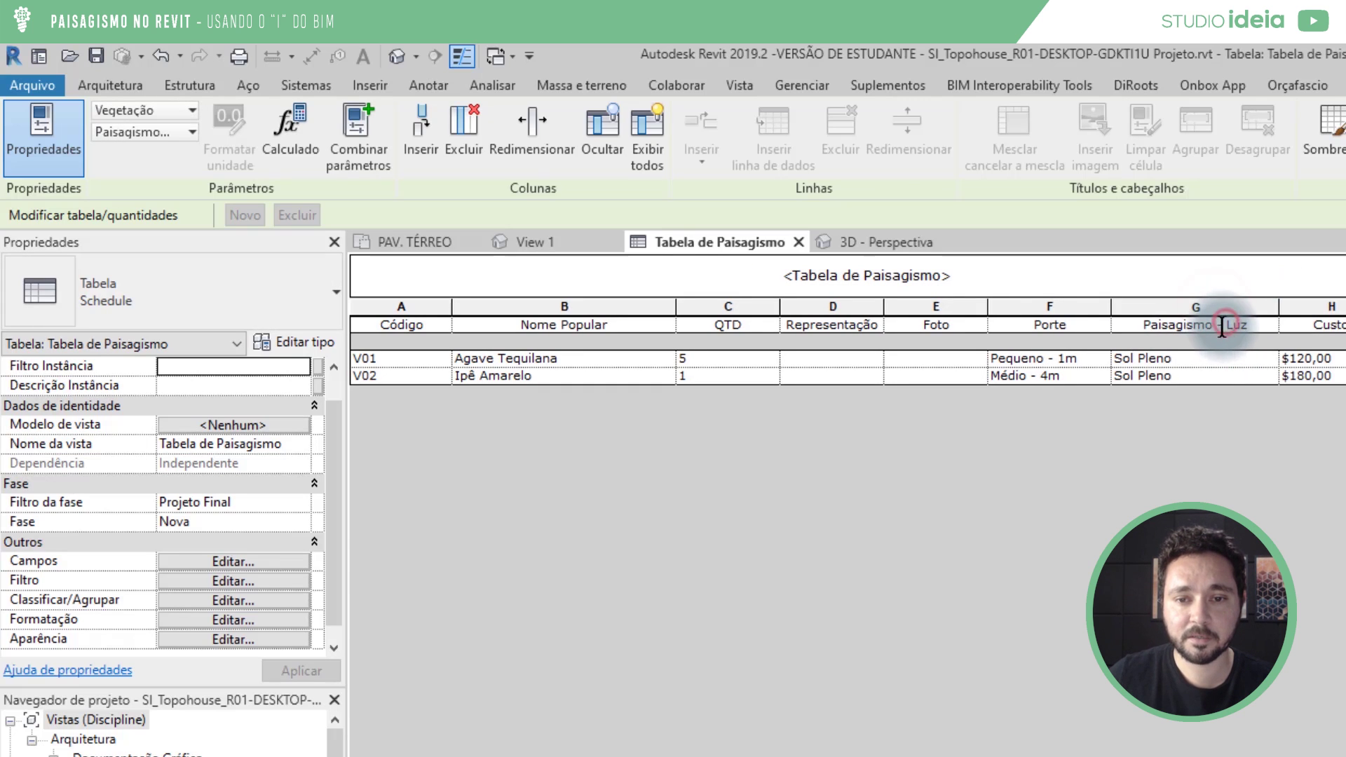
key(shift+Home)
key(BackSpace)
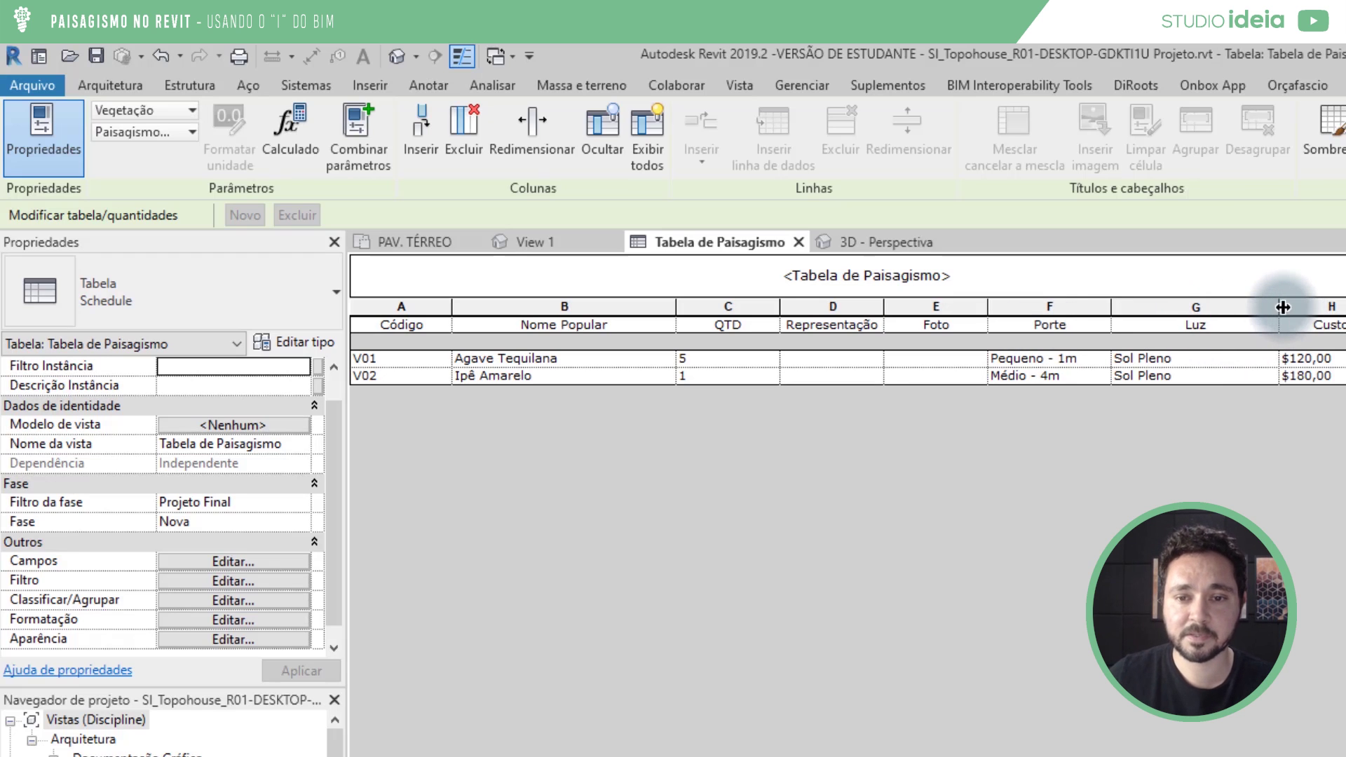
Narrow the Luz, Nome Popular, QTD and Código columns to fit their contents.
mouse_move(1279, 306)
mouse_down()
mouse_move(1188, 306)
mouse_move(1297, 305)
mouse_move(1277, 304)
mouse_up()
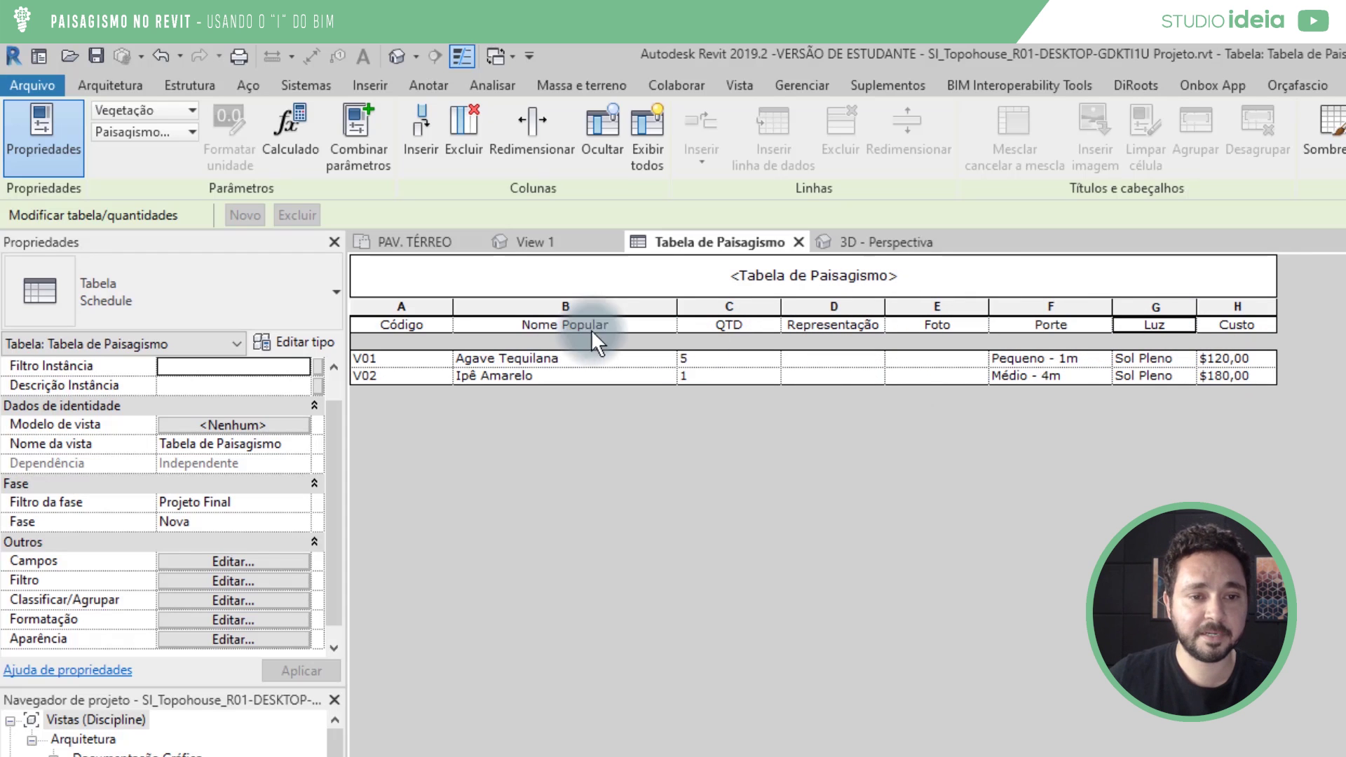
drag(782, 303, 621, 302)
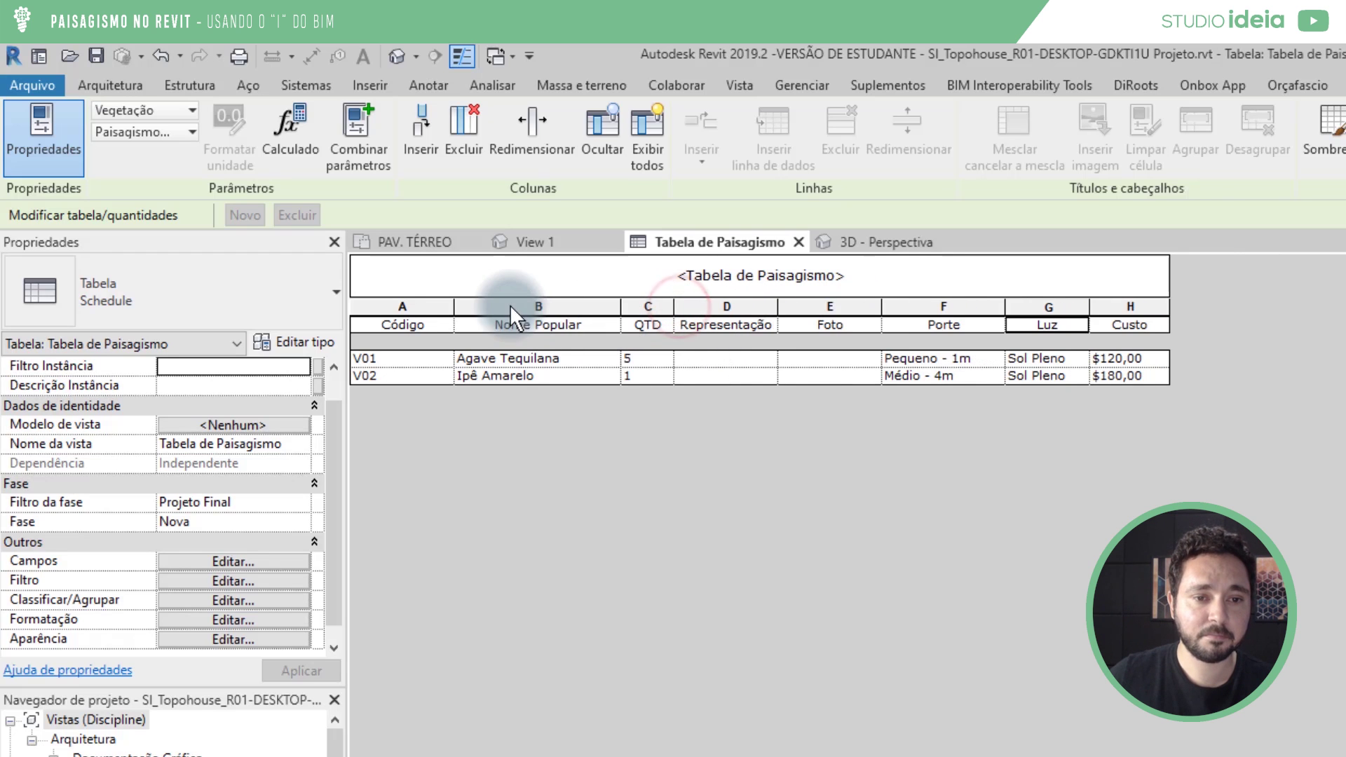
drag(457, 304, 442, 304)
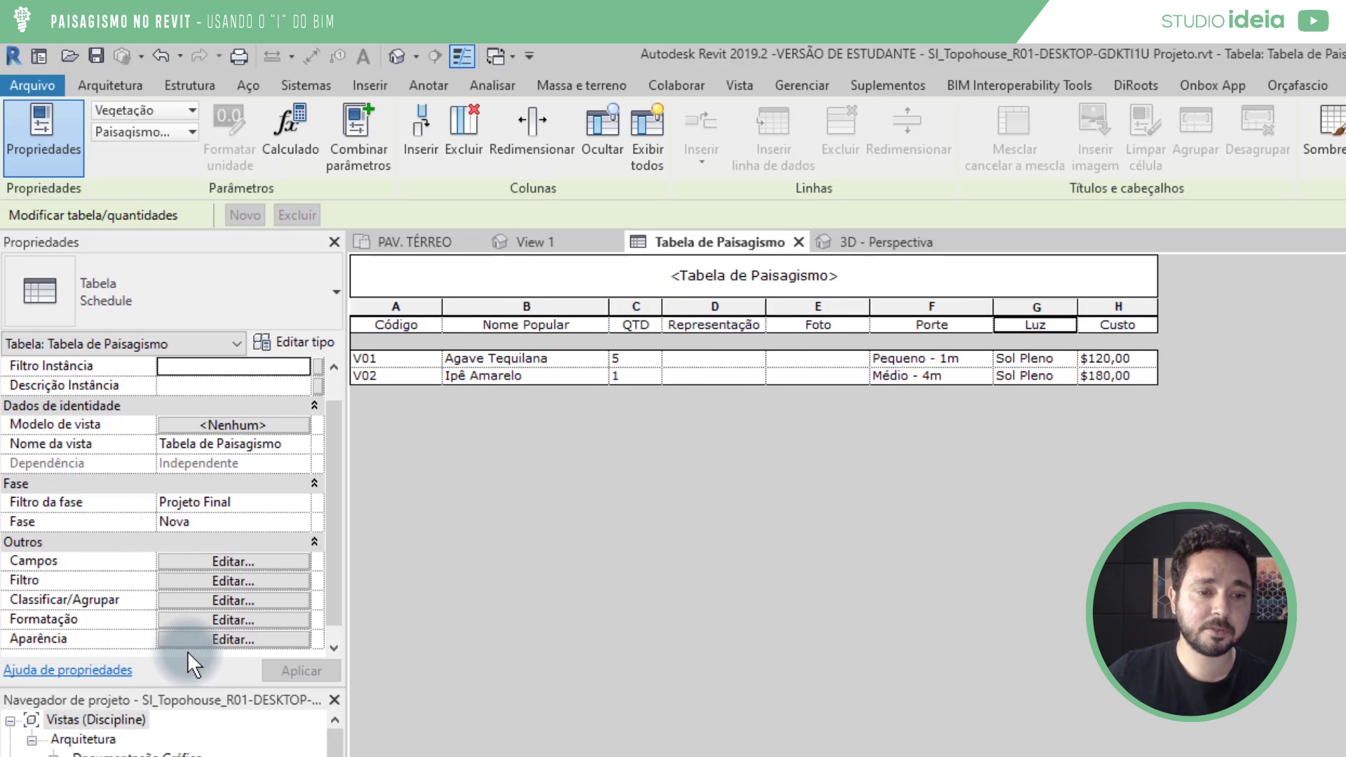
Turn off the blank row before the data in the schedule's appearance settings.
click(226, 637)
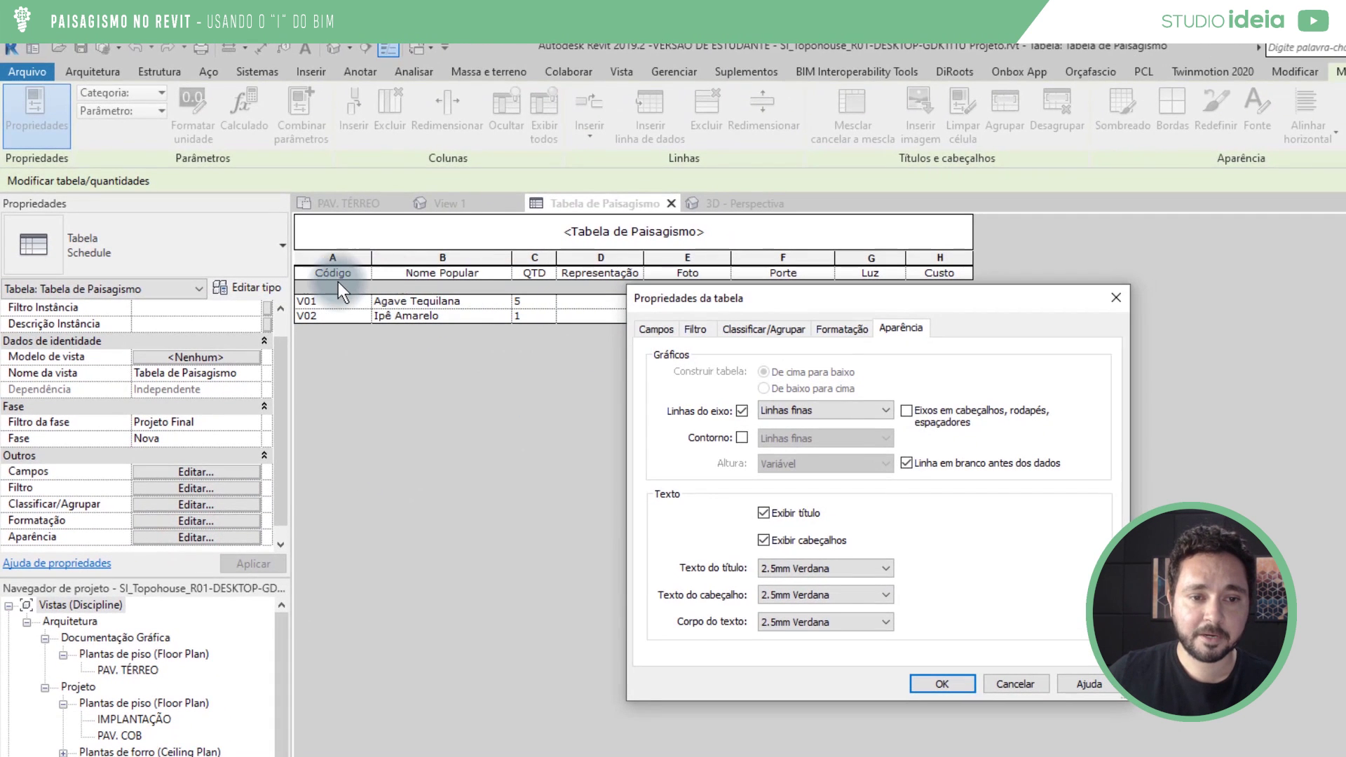
click(906, 463)
click(948, 683)
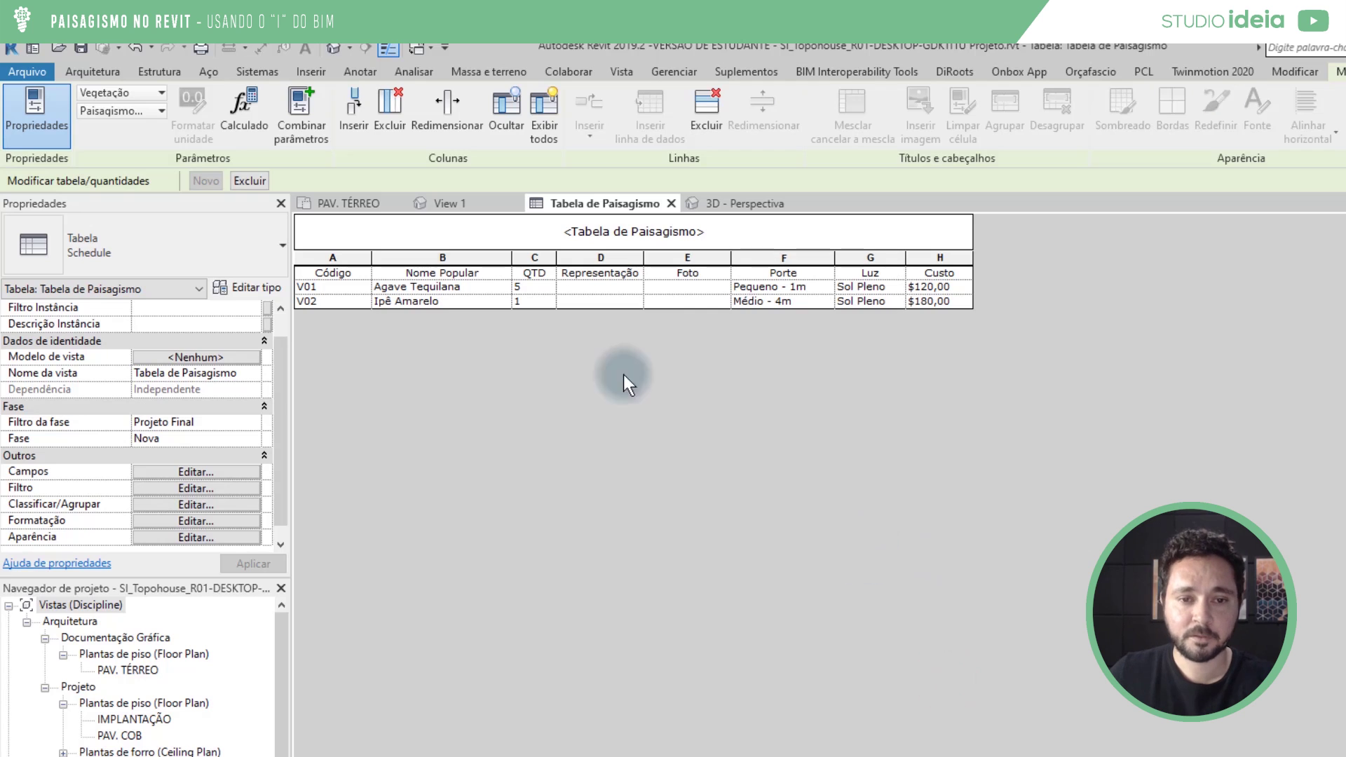
For the schedule title's shading, mix a light teal RGB 188-222-222 and store it as a custom colour.
click(474, 235)
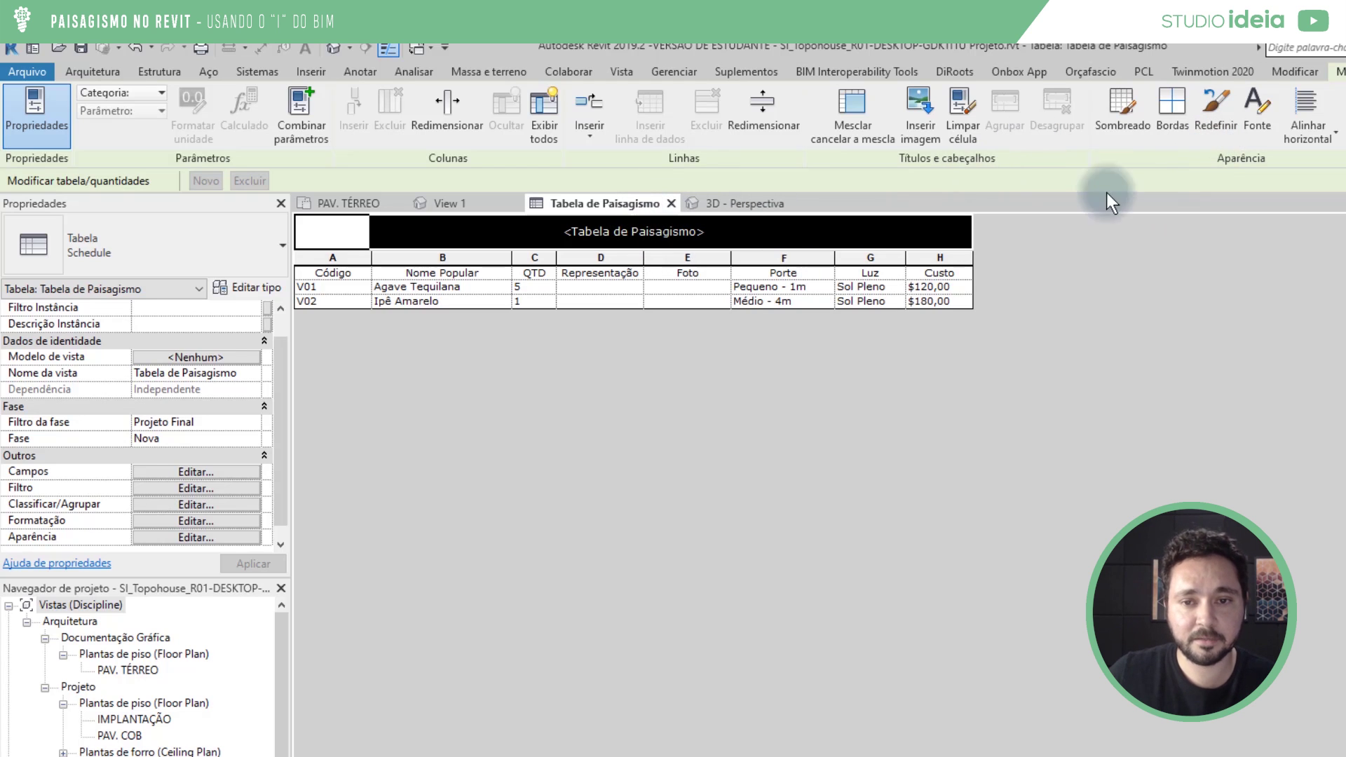
click(1124, 129)
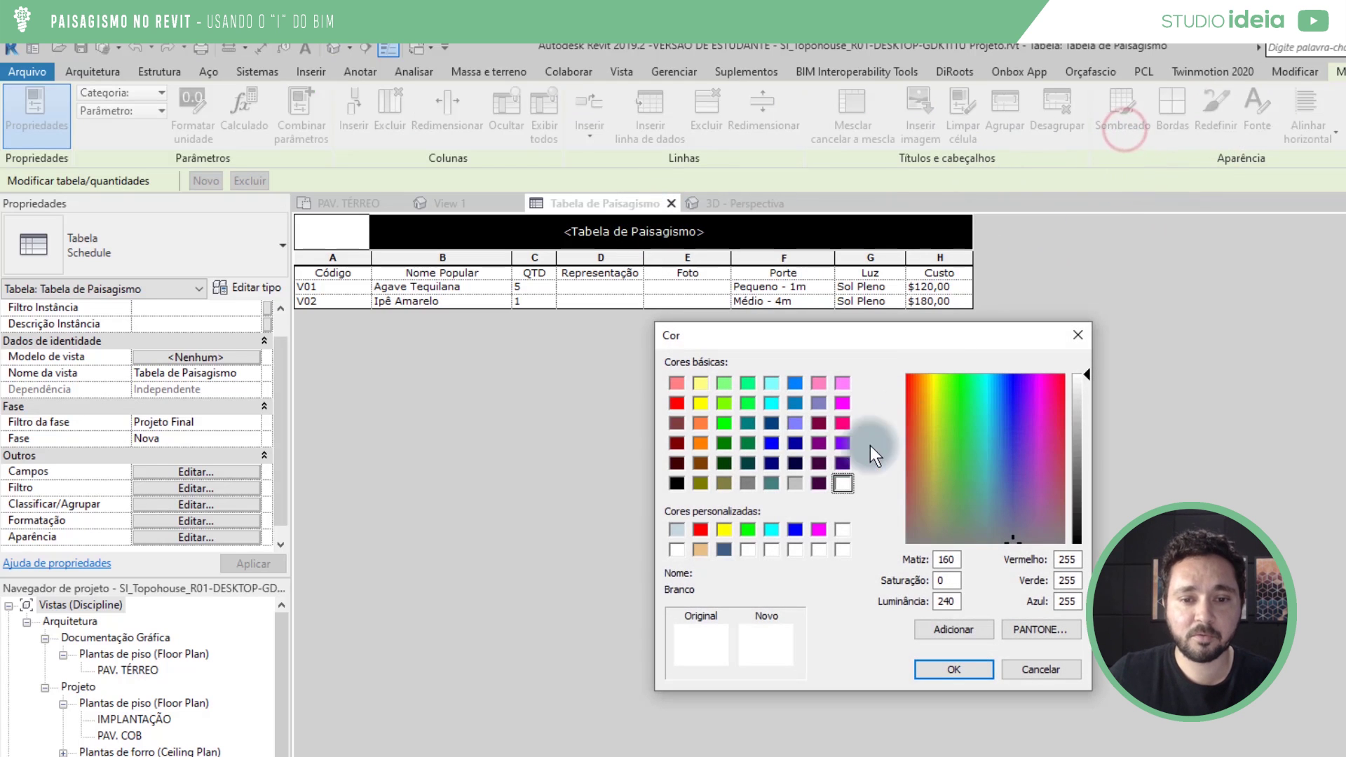
click(772, 483)
drag(1084, 419, 1084, 408)
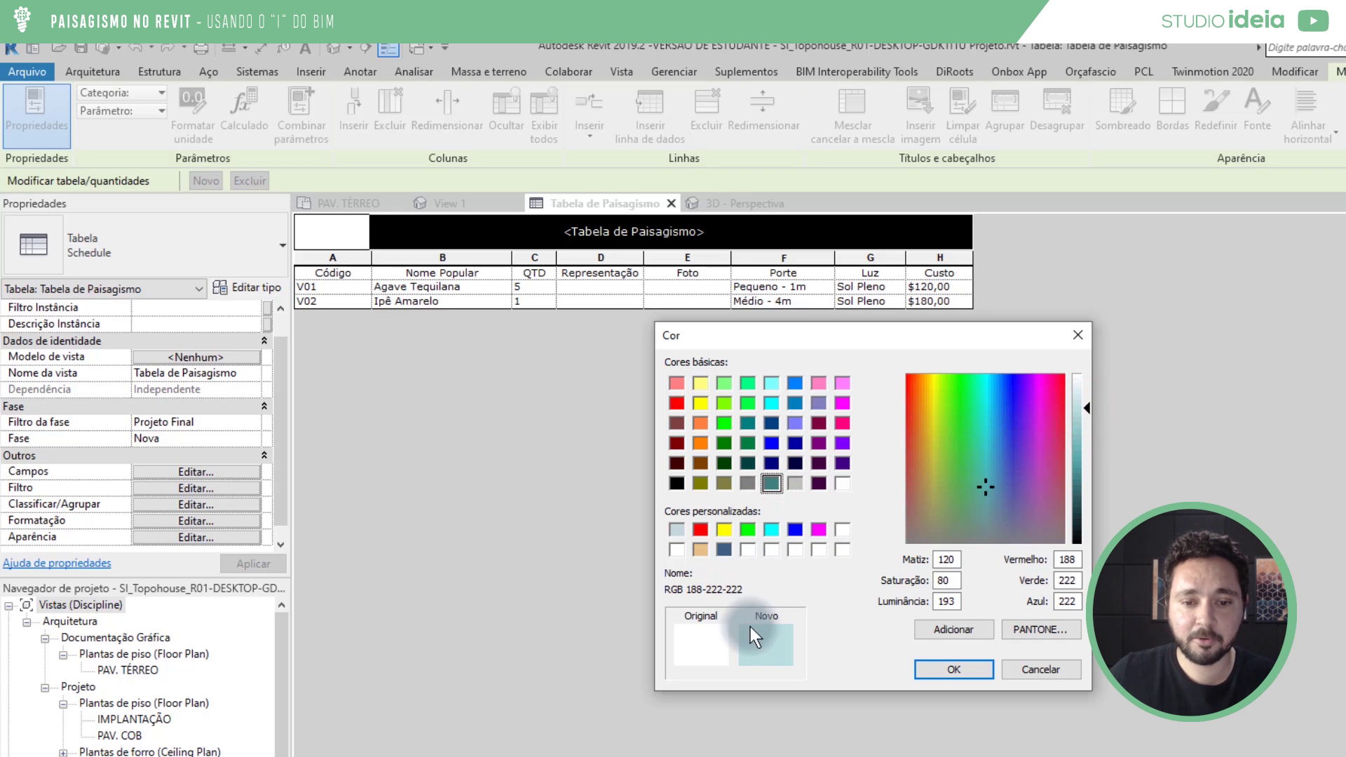
click(965, 624)
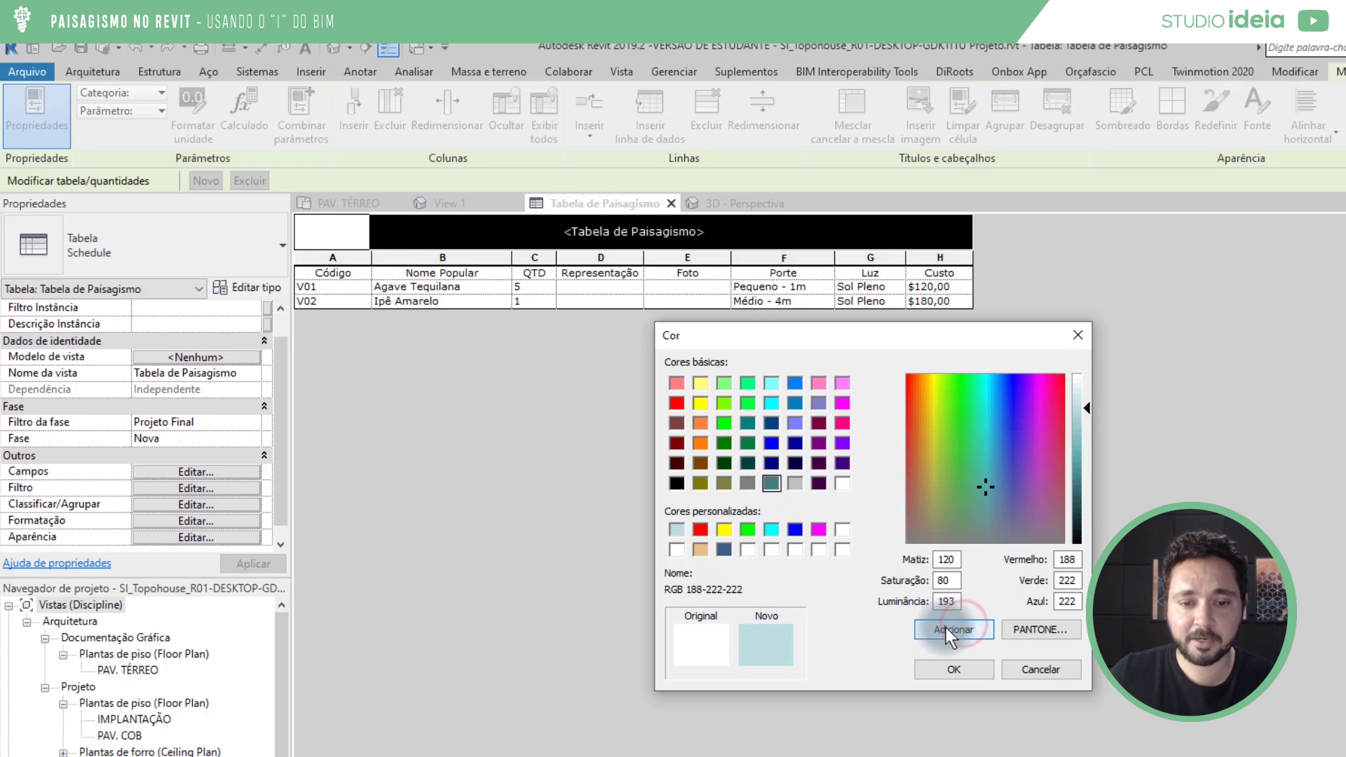
Store a second light teal, RGB 182-218-218, as a custom colour and shade the schedule's title row with it.
click(676, 550)
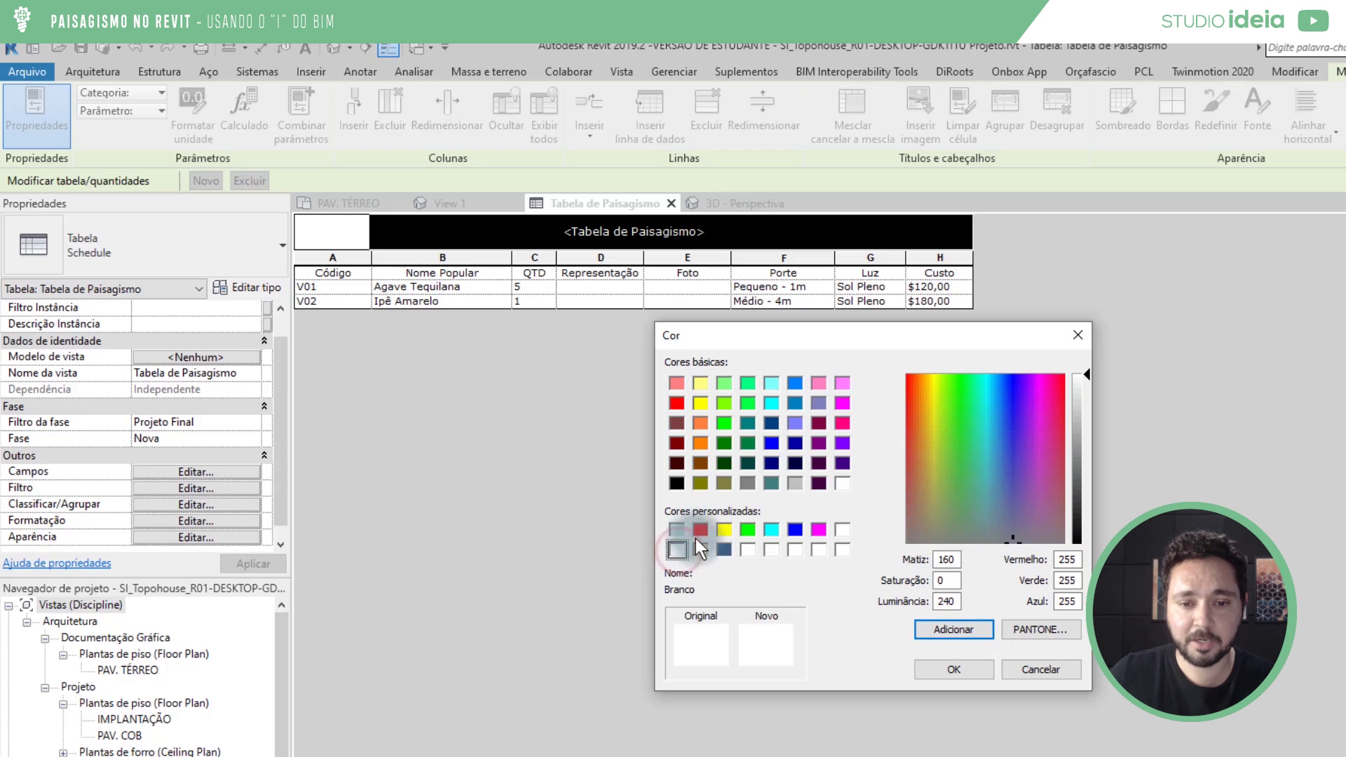
click(772, 482)
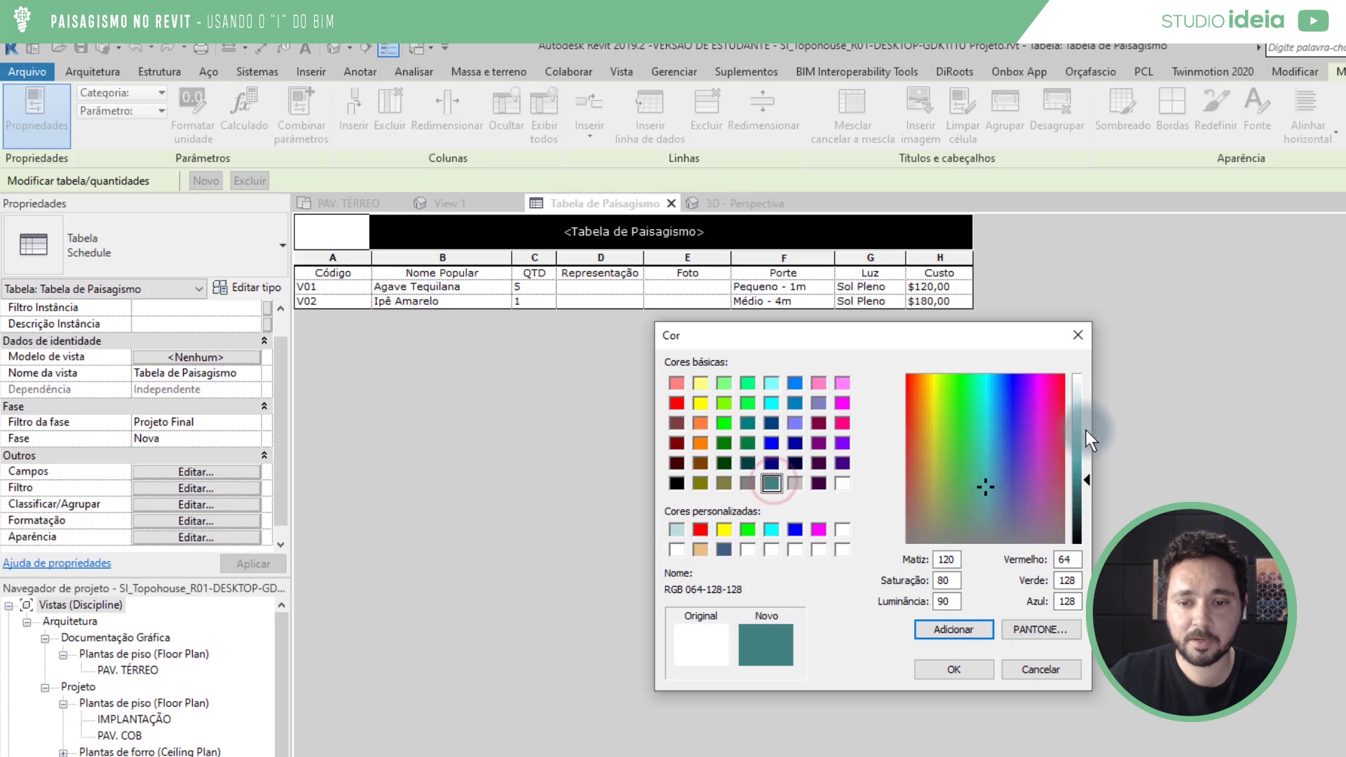
drag(1087, 431, 1083, 411)
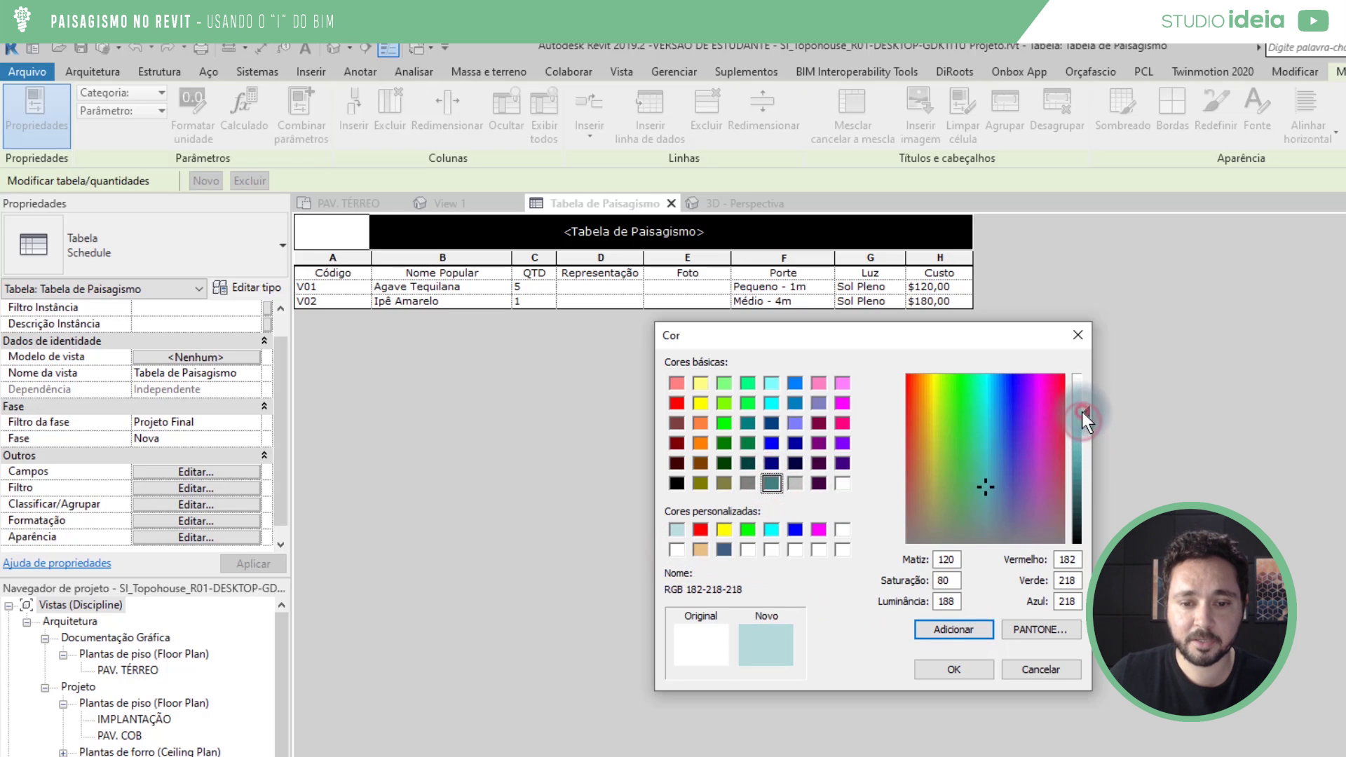
click(937, 630)
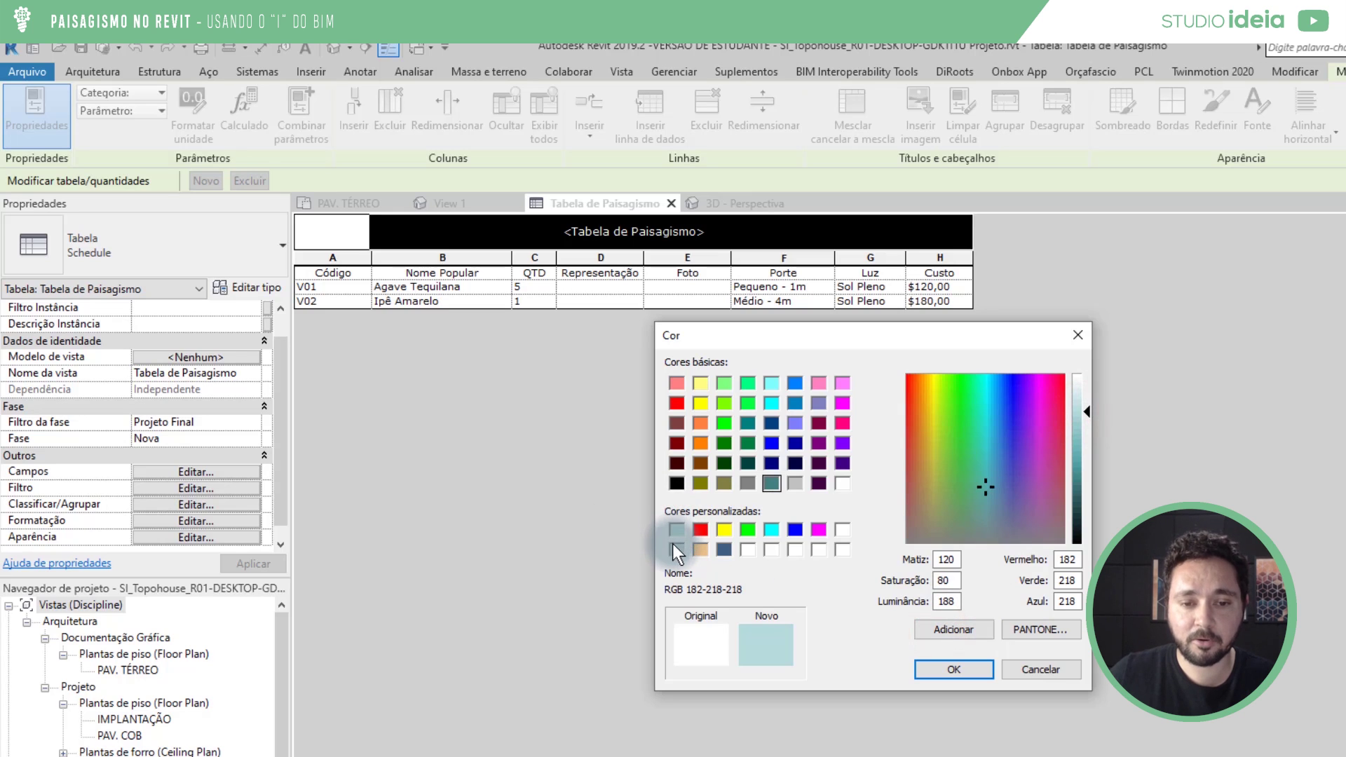
click(953, 670)
Shade the whole column header row, from Código to Custo, with the first stored light teal custom colour.
click(491, 274)
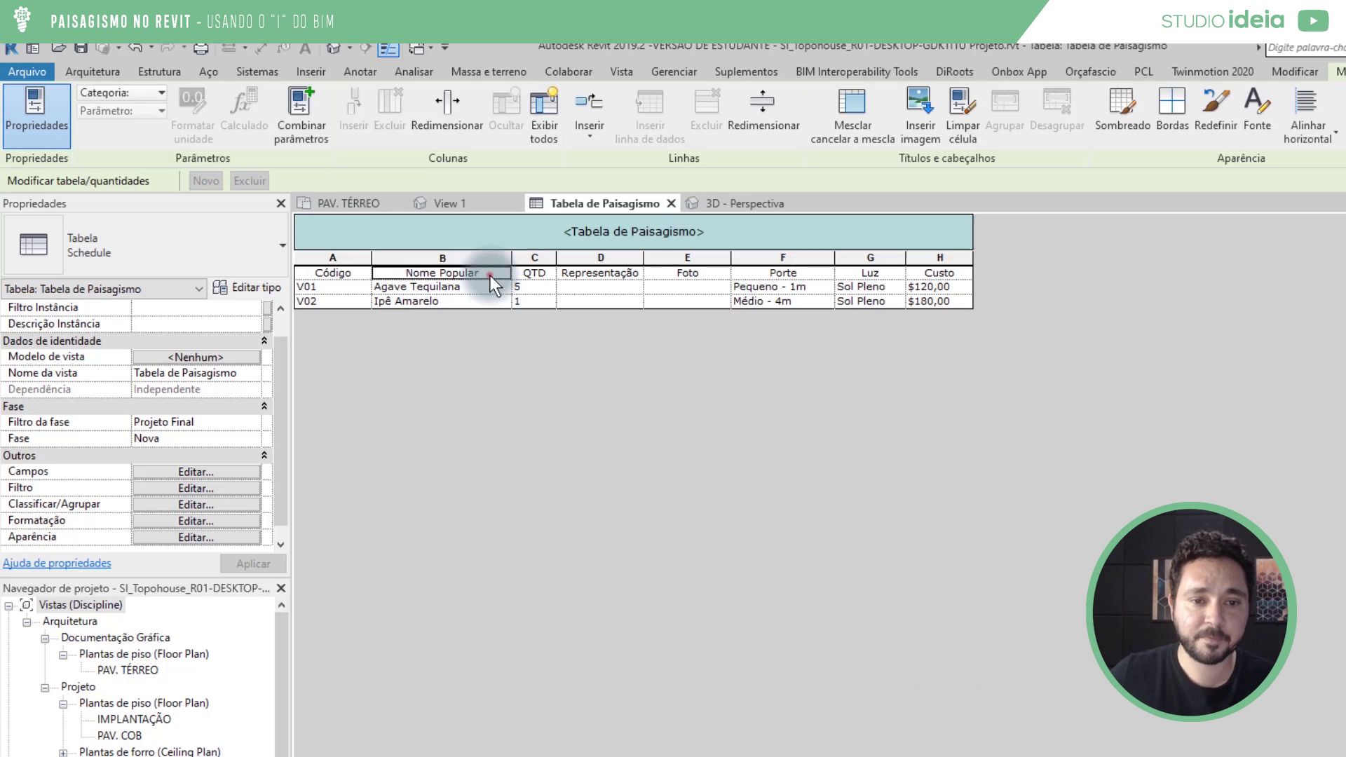
click(729, 301)
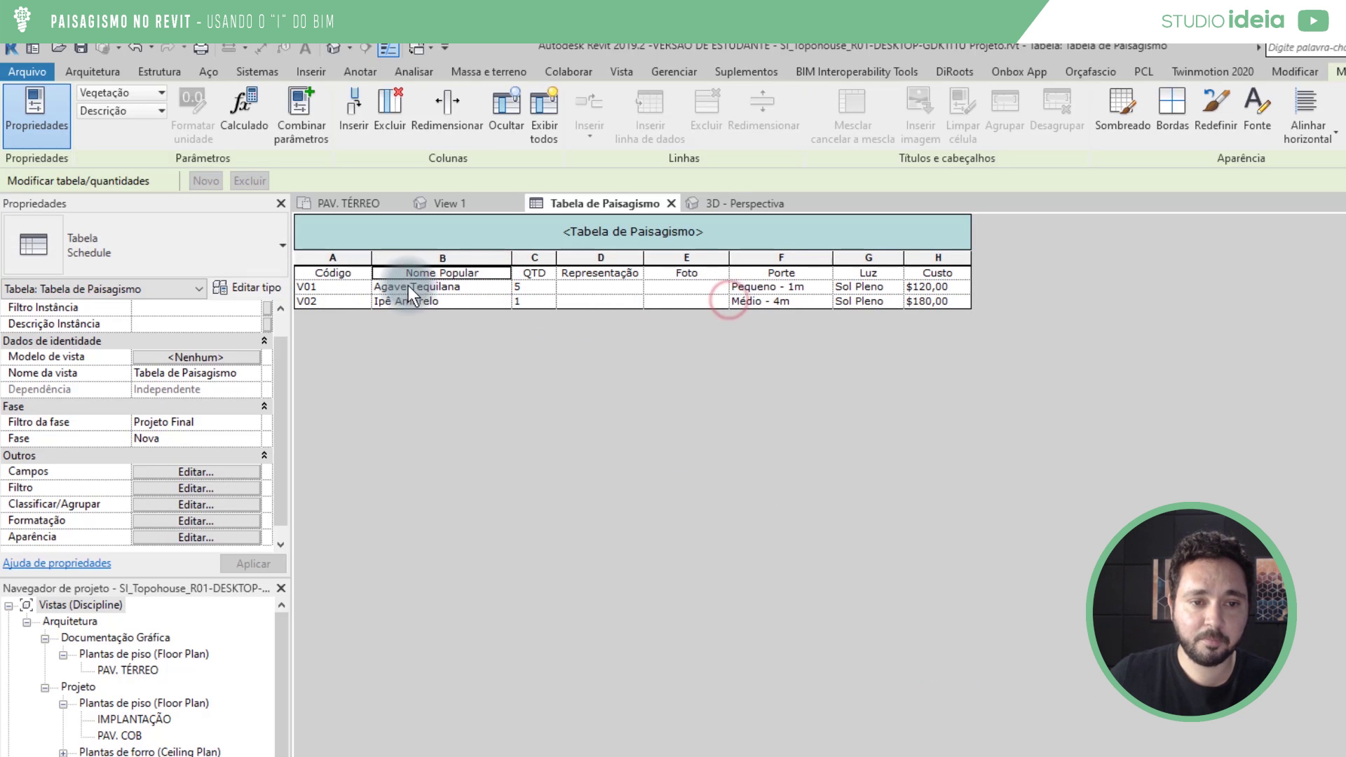
drag(317, 272, 936, 270)
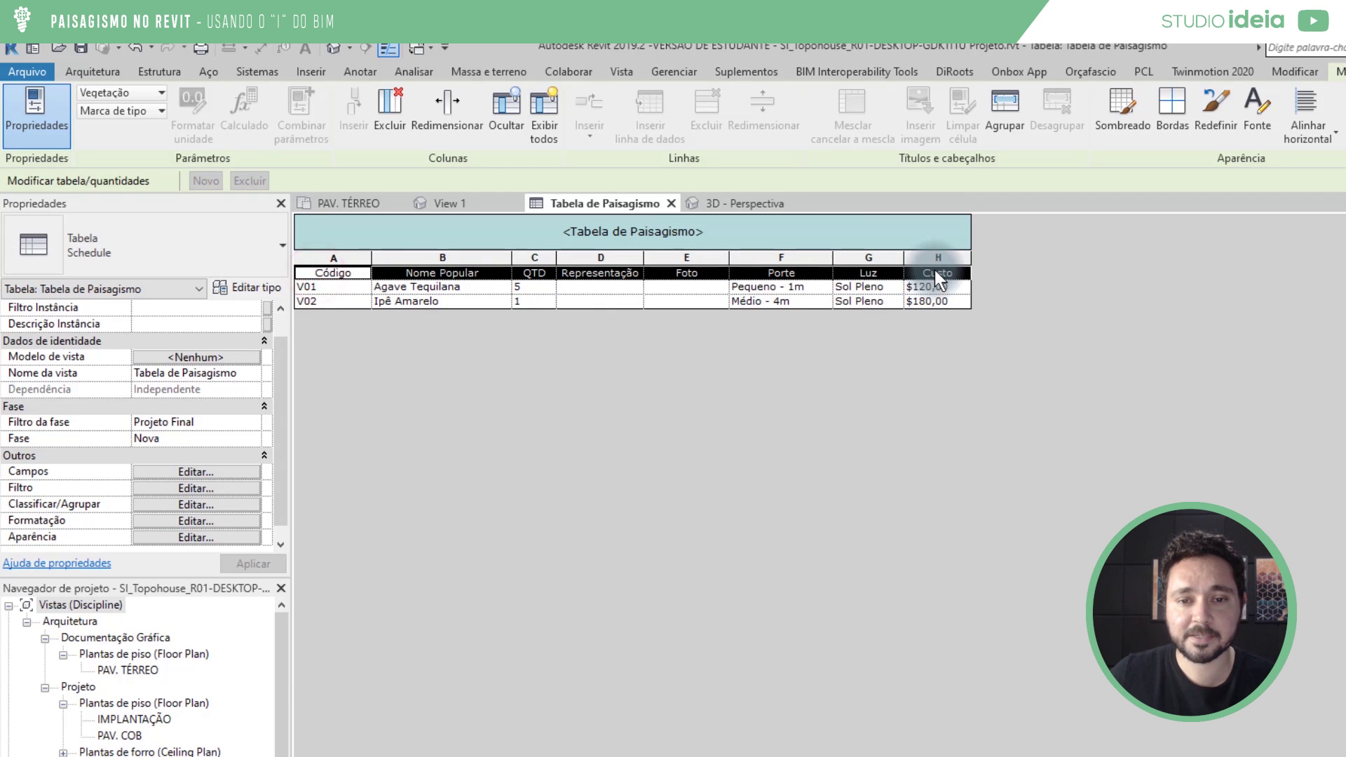
click(1148, 120)
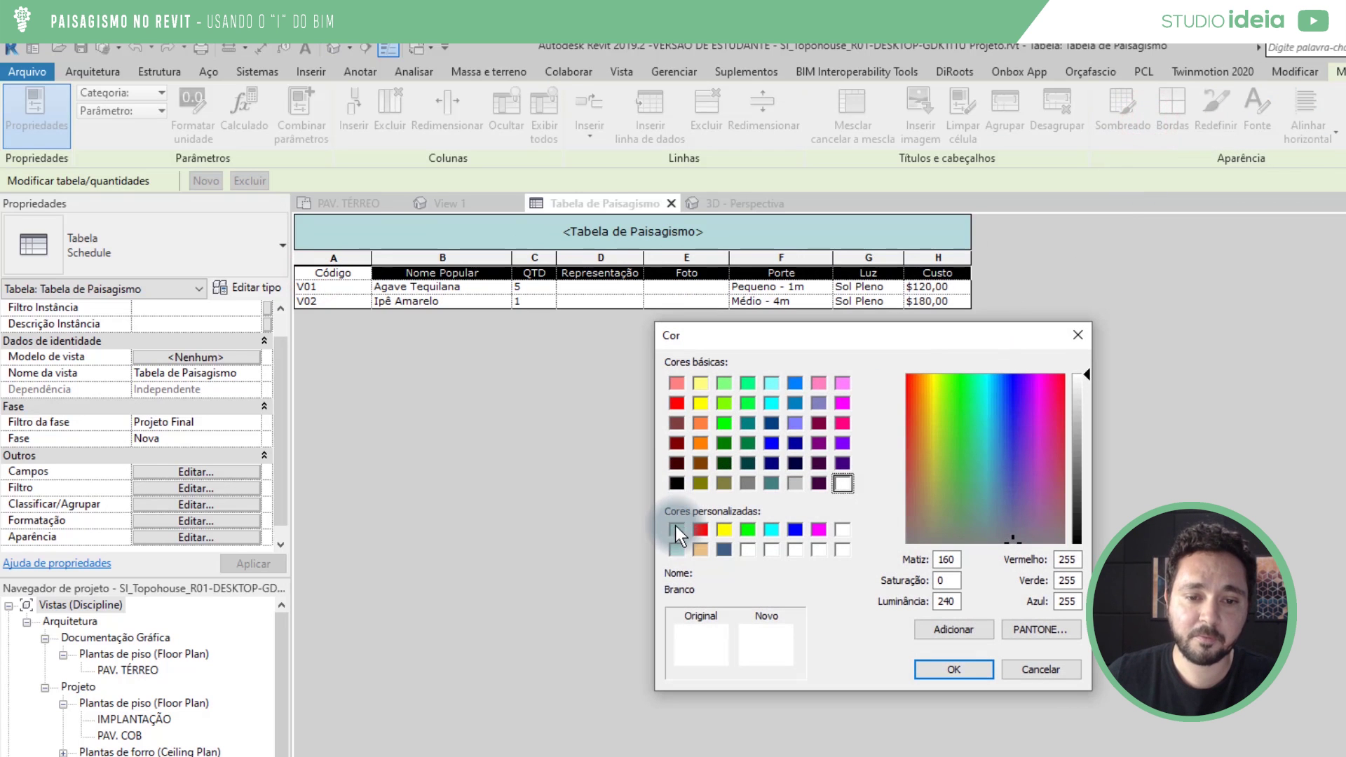
click(675, 525)
click(955, 666)
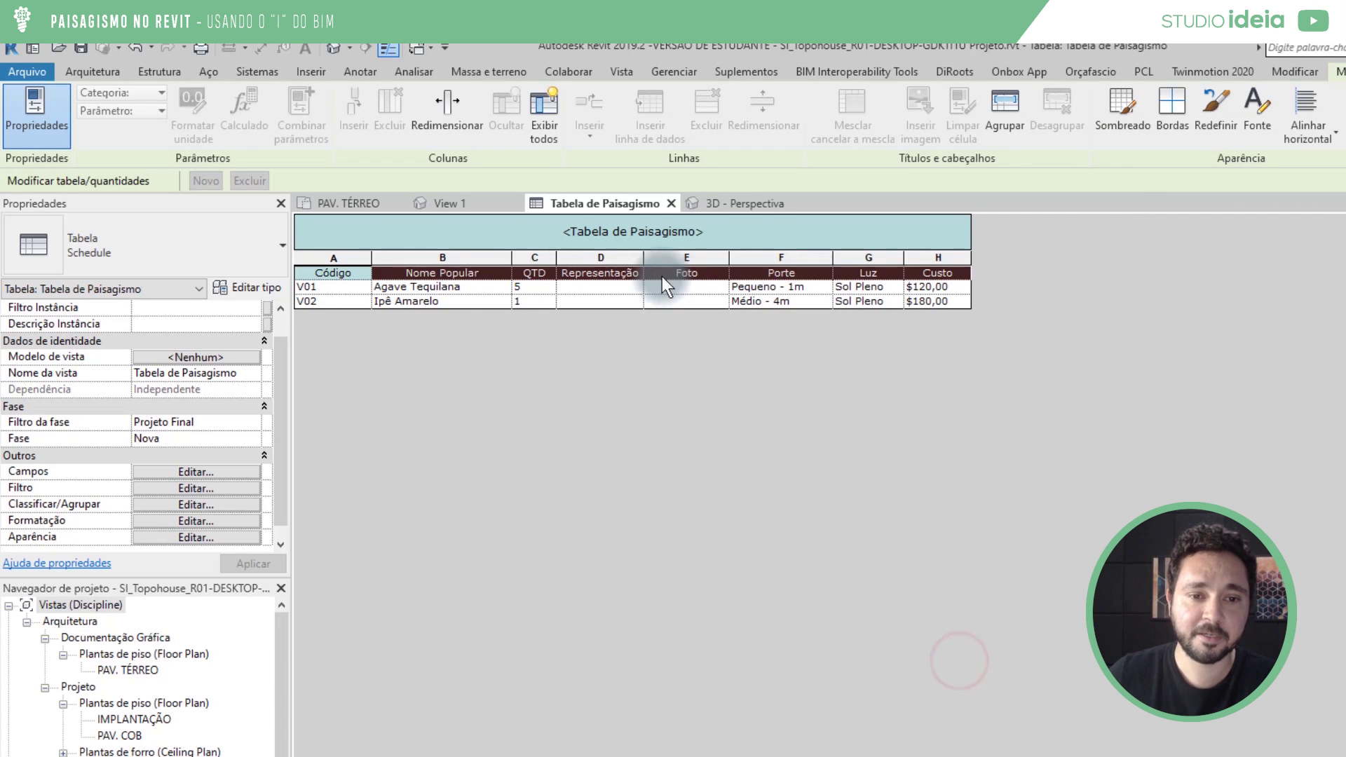
click(638, 310)
click(581, 305)
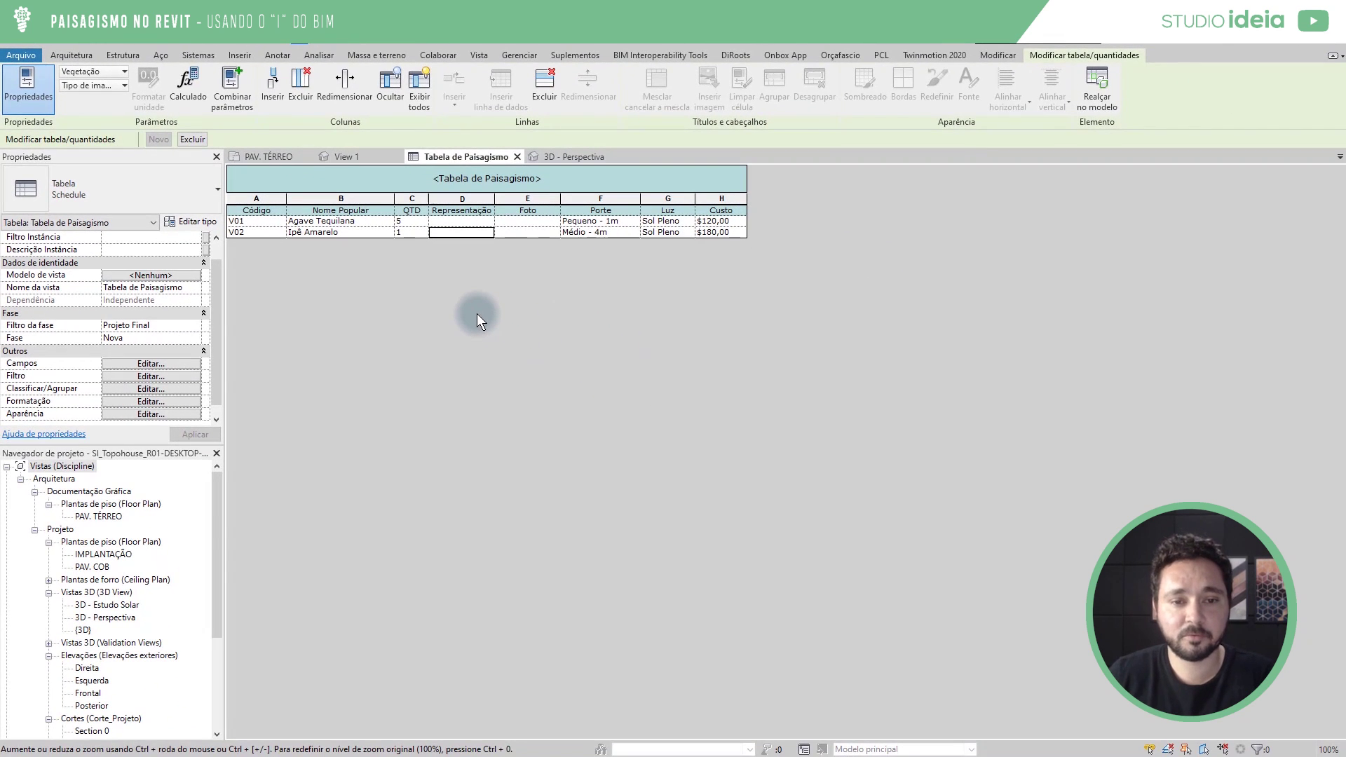
Go to the PAV. TÉRREO floor plan and toggle the thin lines display around the garden's Ipê Amarelo tree.
click(272, 156)
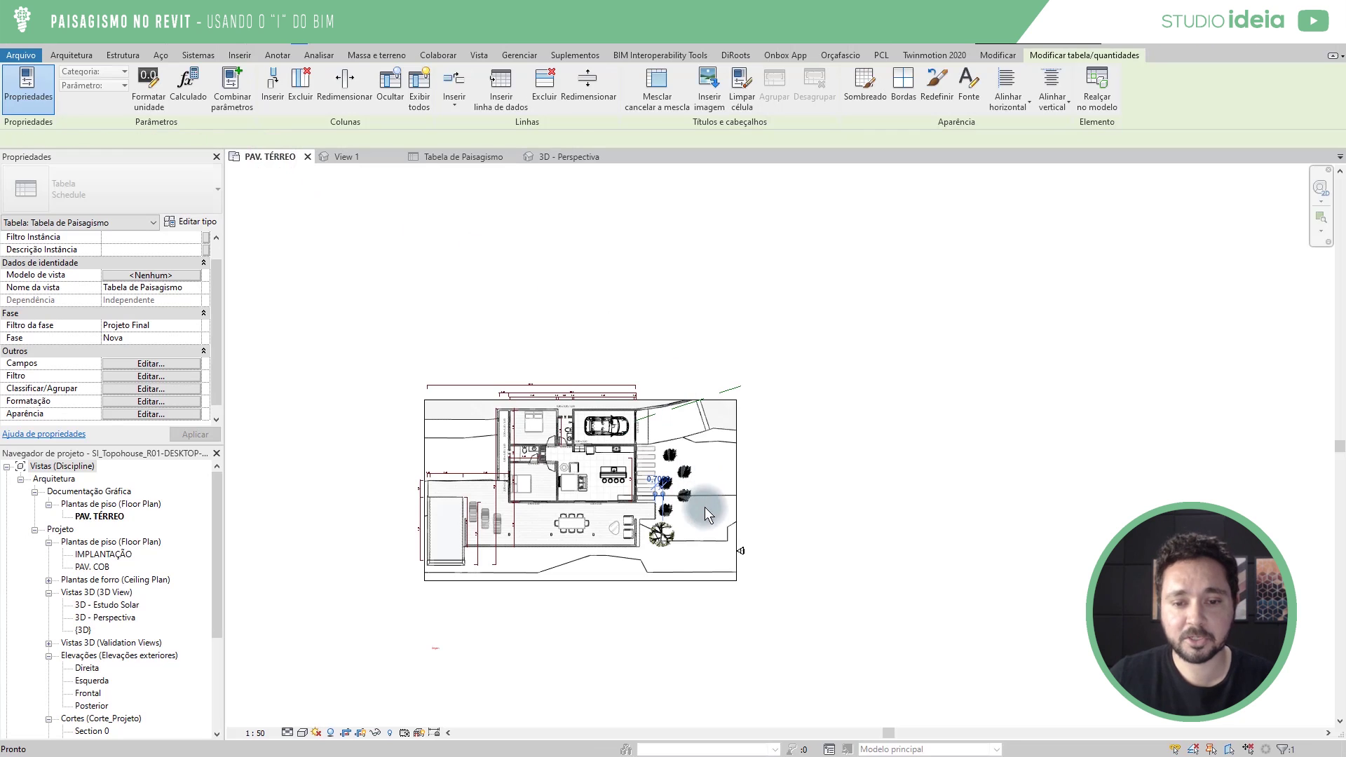
click(668, 530)
scroll(671, 526, up, 5)
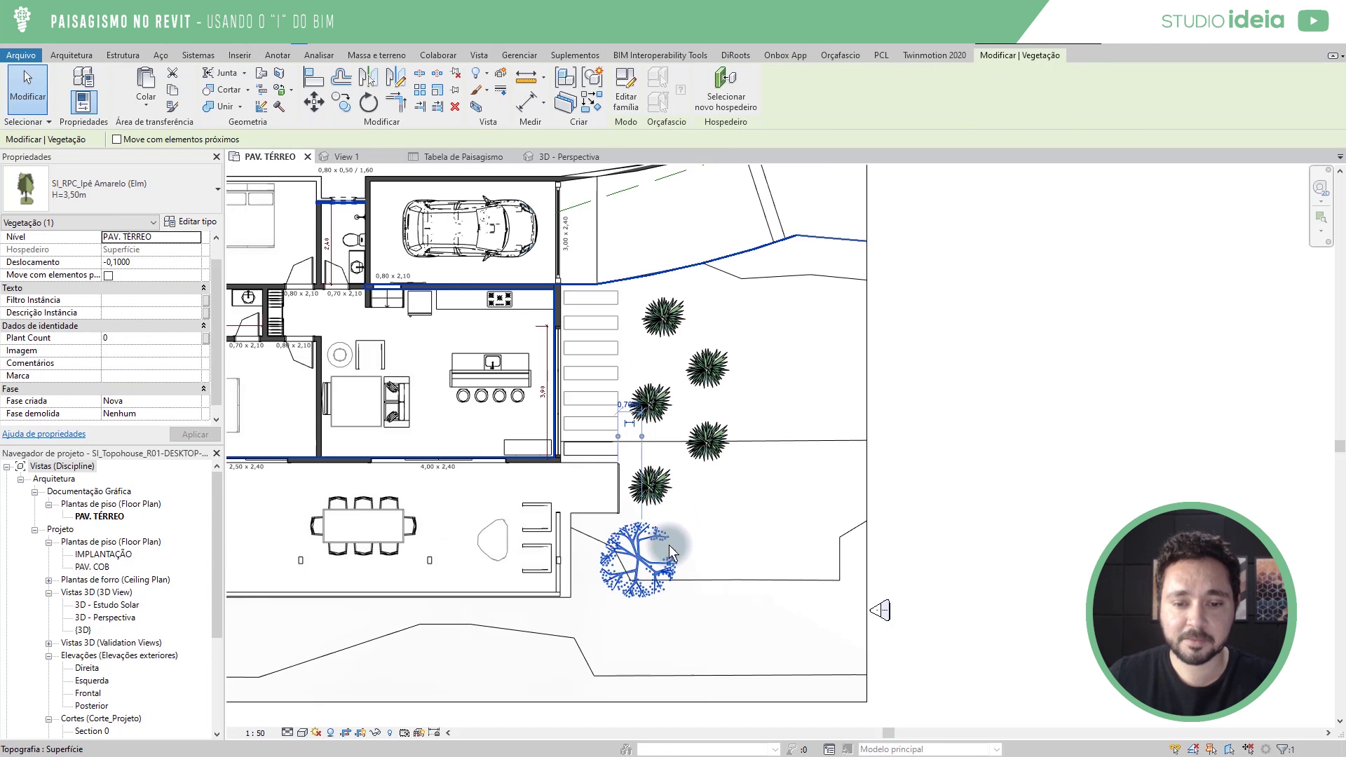
key(t)
key(l)
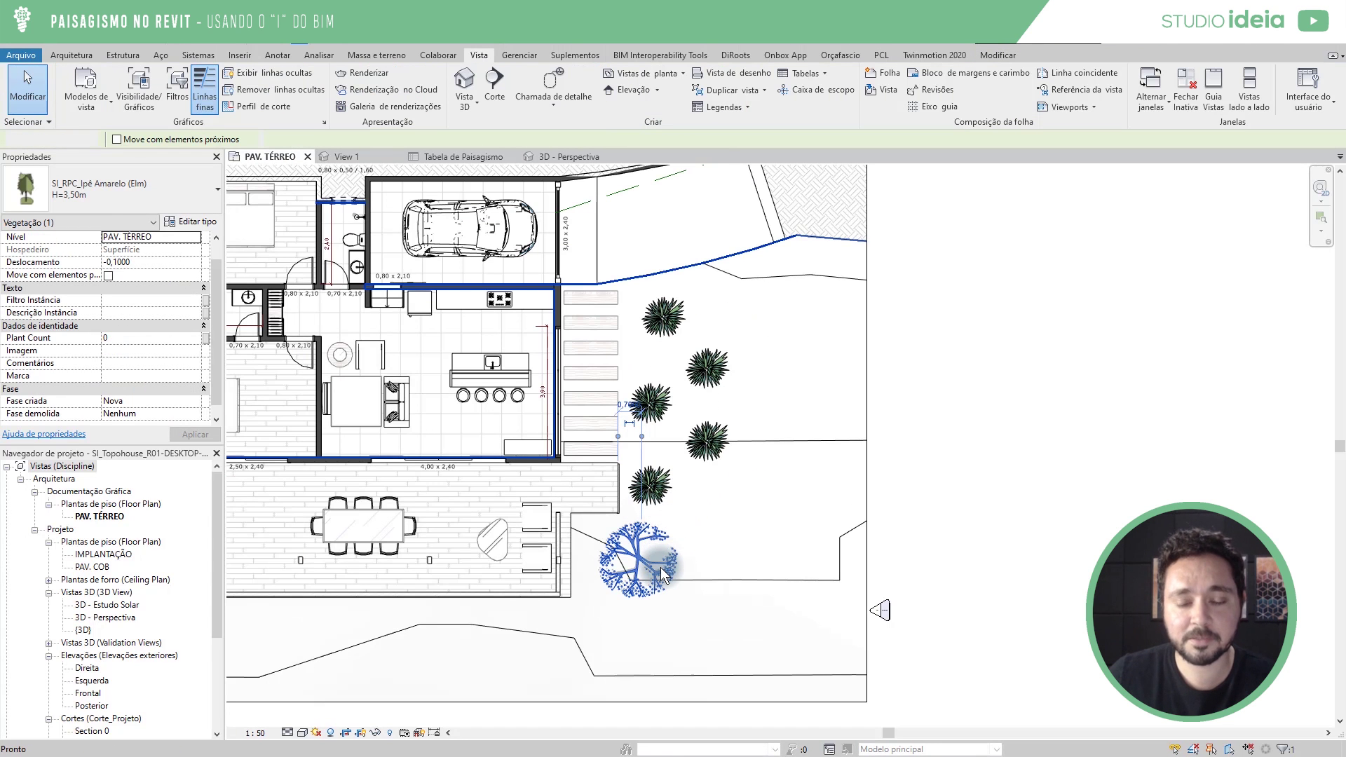
key(Escape)
Create a similar Ipê Amarelo tree in the garden beyond the agaves, then check the Tabela de Paisagismo.
click(658, 576)
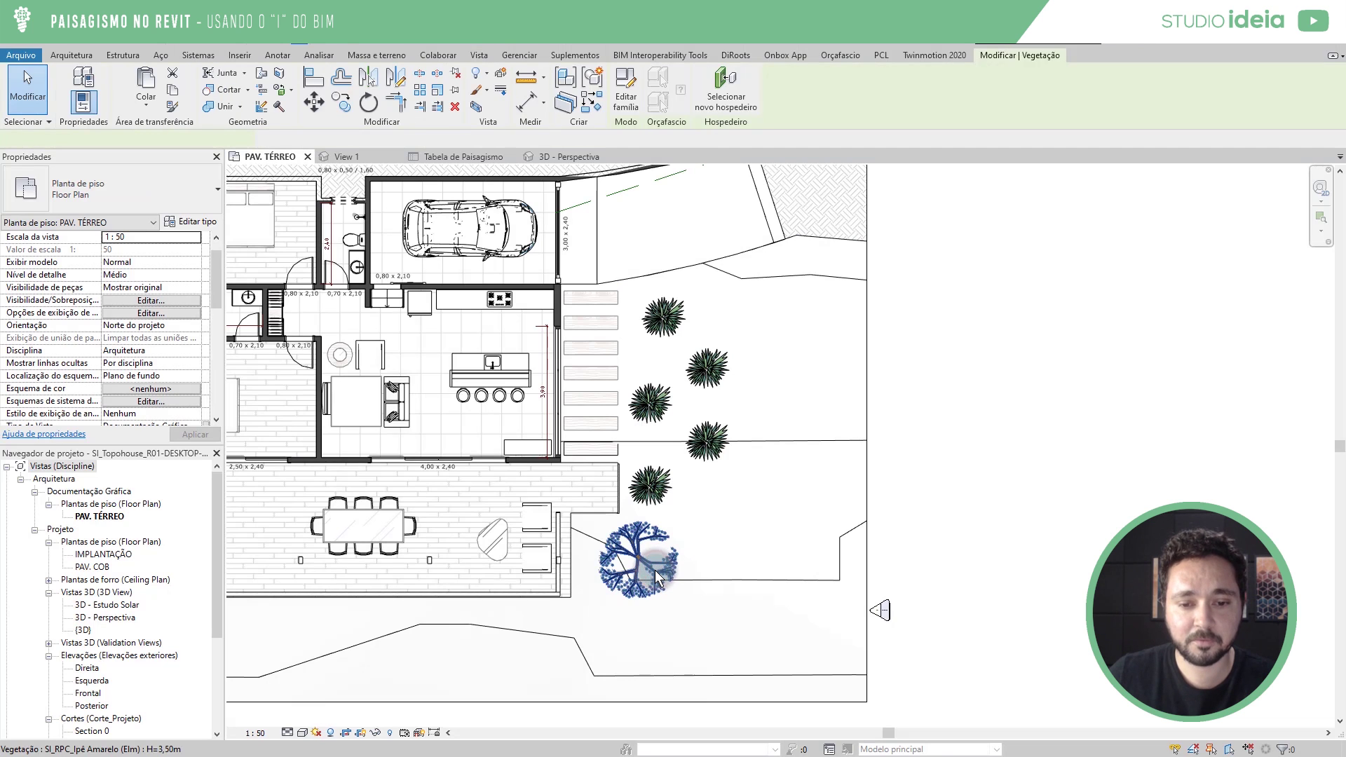
key(c)
key(s)
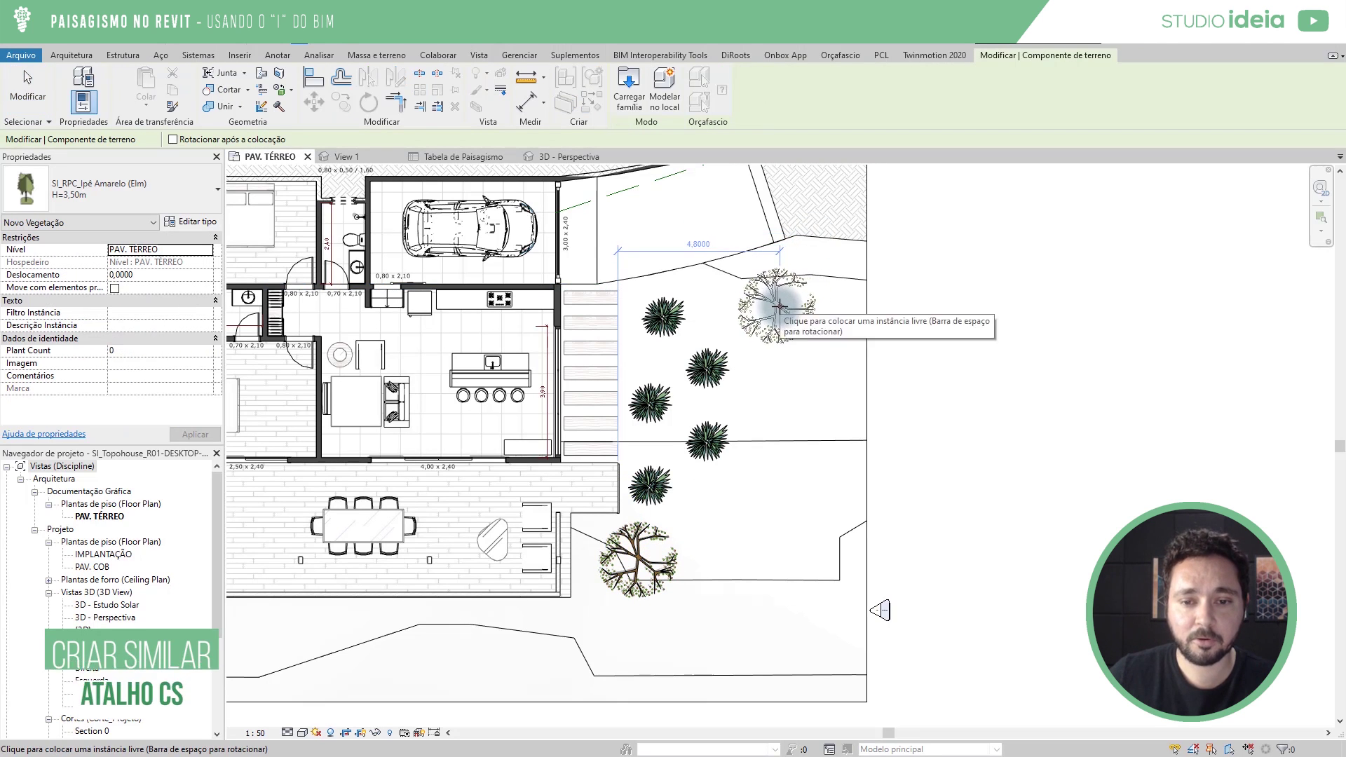
click(778, 307)
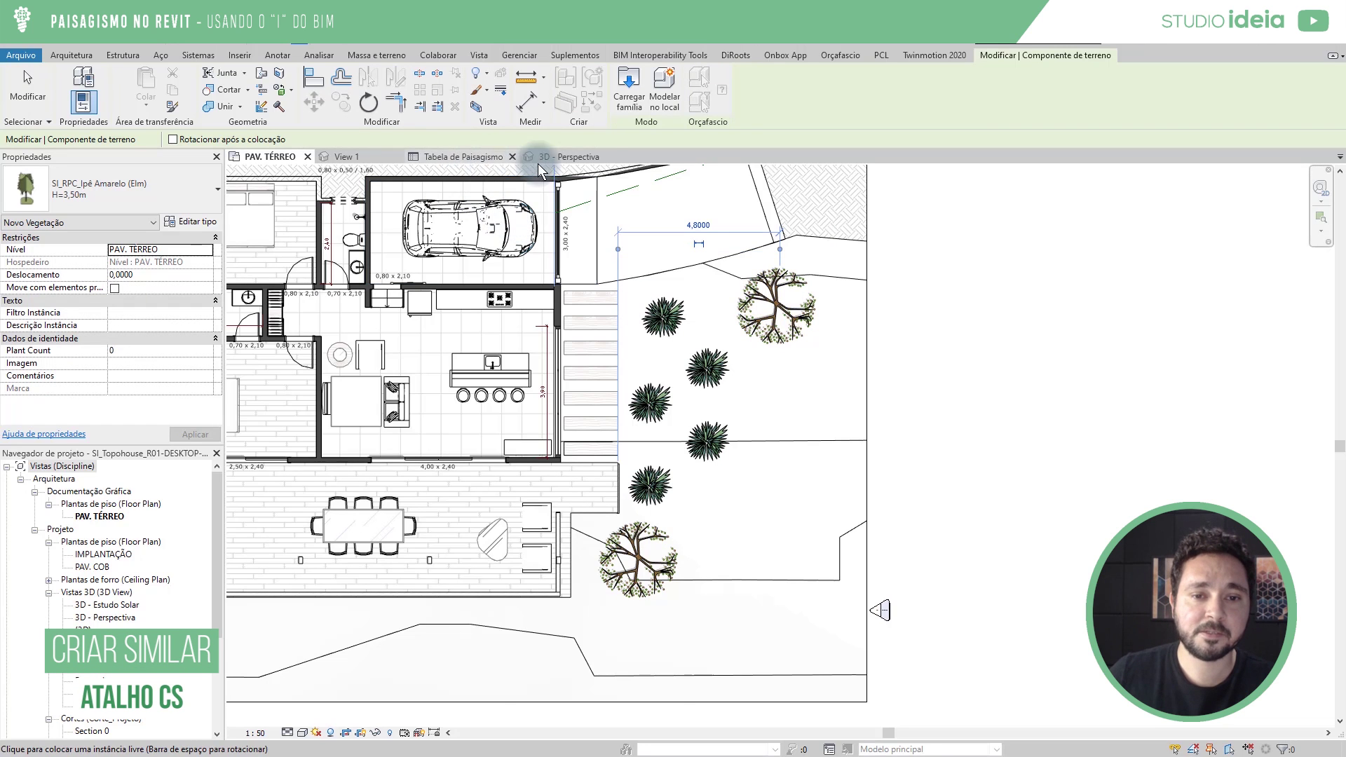
click(470, 157)
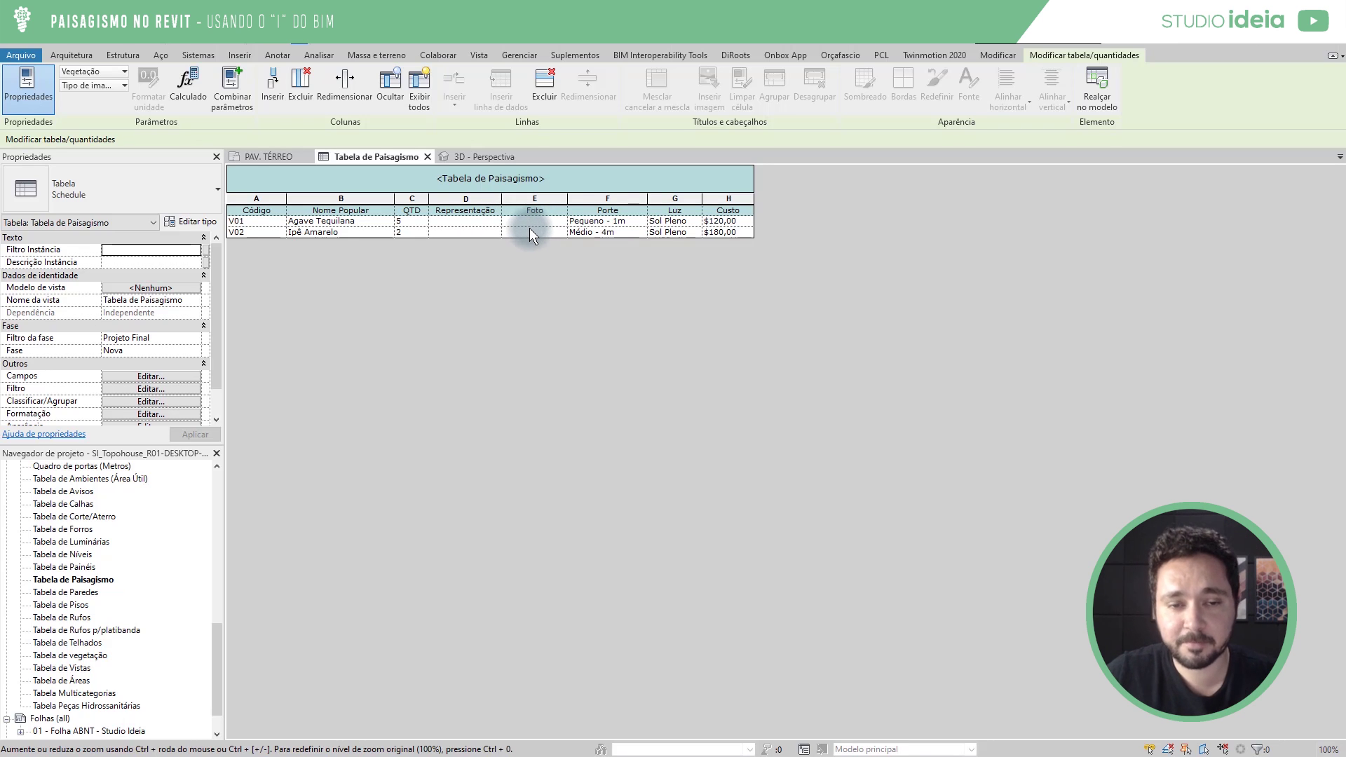
Back in the PAV. TÉRREO plan, move the new Ipê Amarelo to about 4.90 m from the stepping-stone path's edge.
click(256, 153)
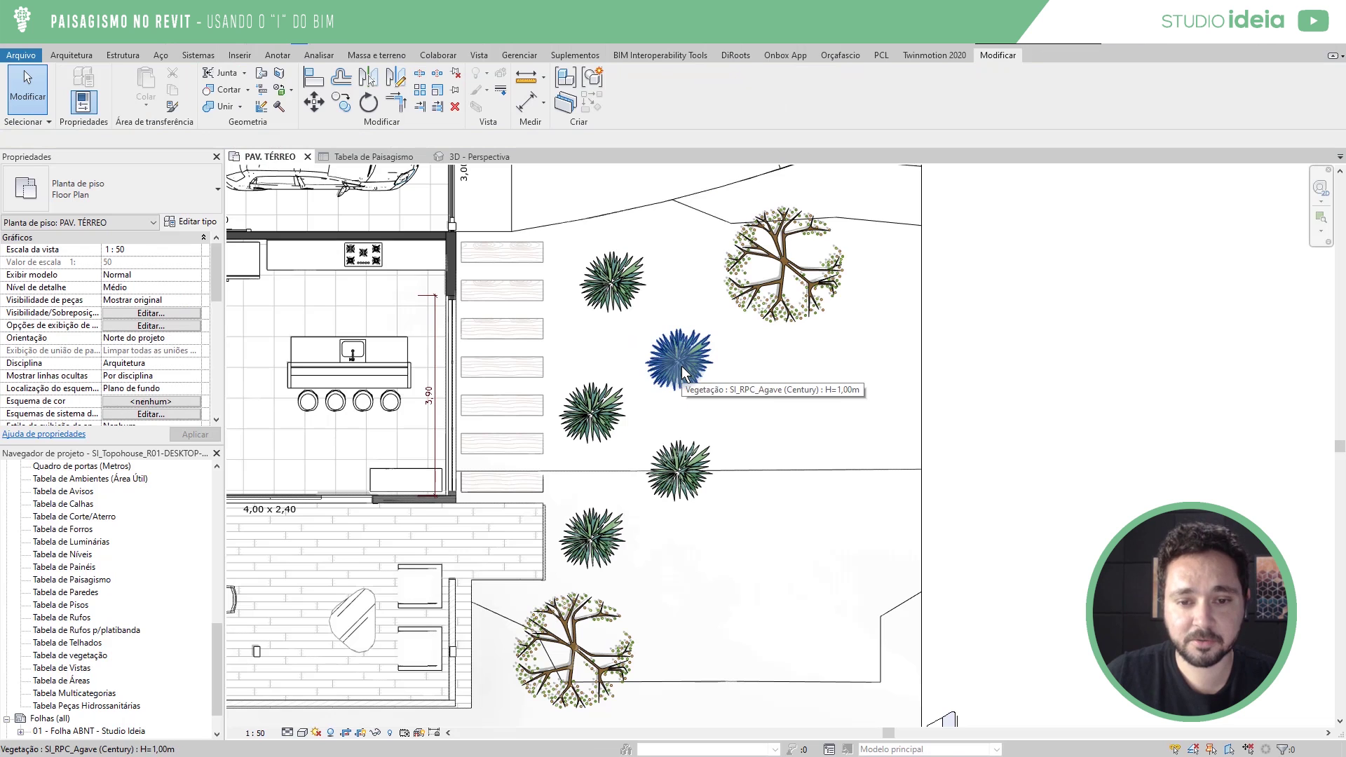
click(775, 296)
drag(775, 296, 780, 354)
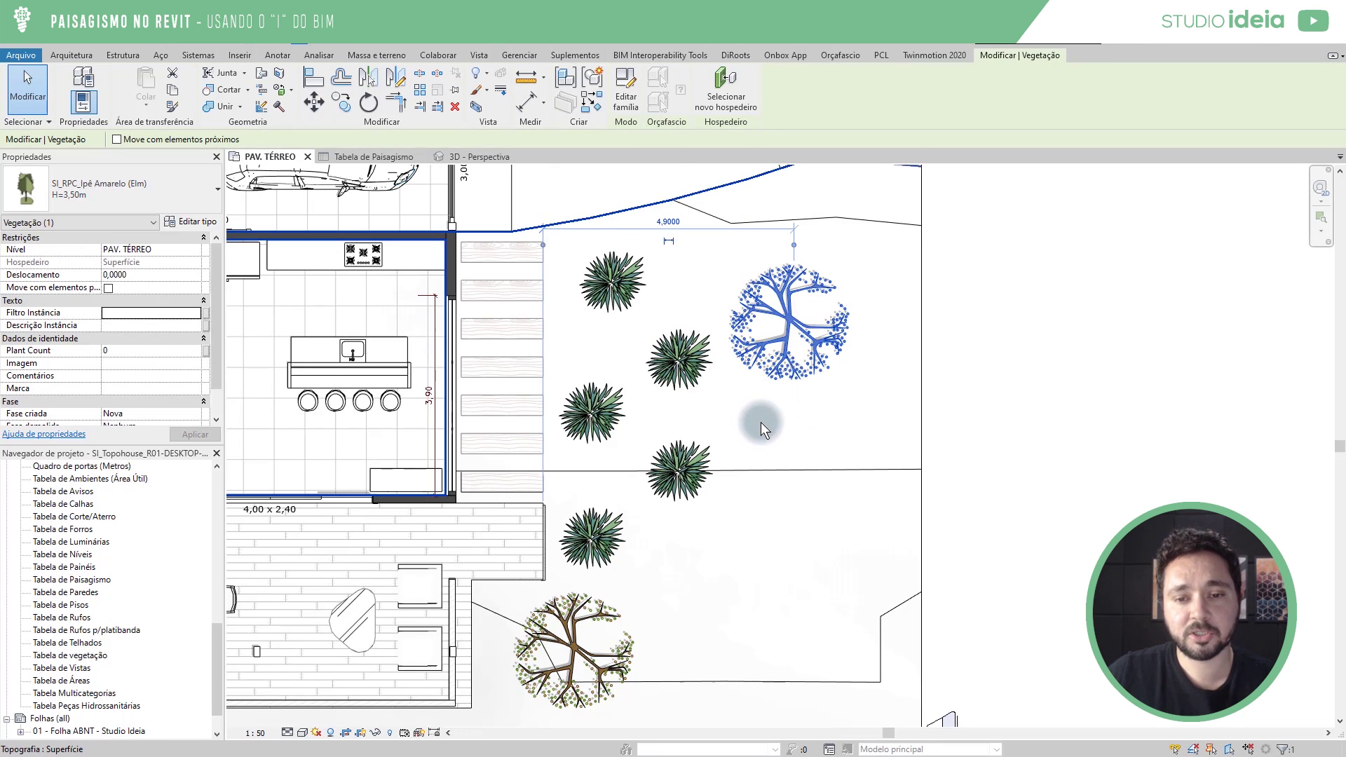
click(723, 385)
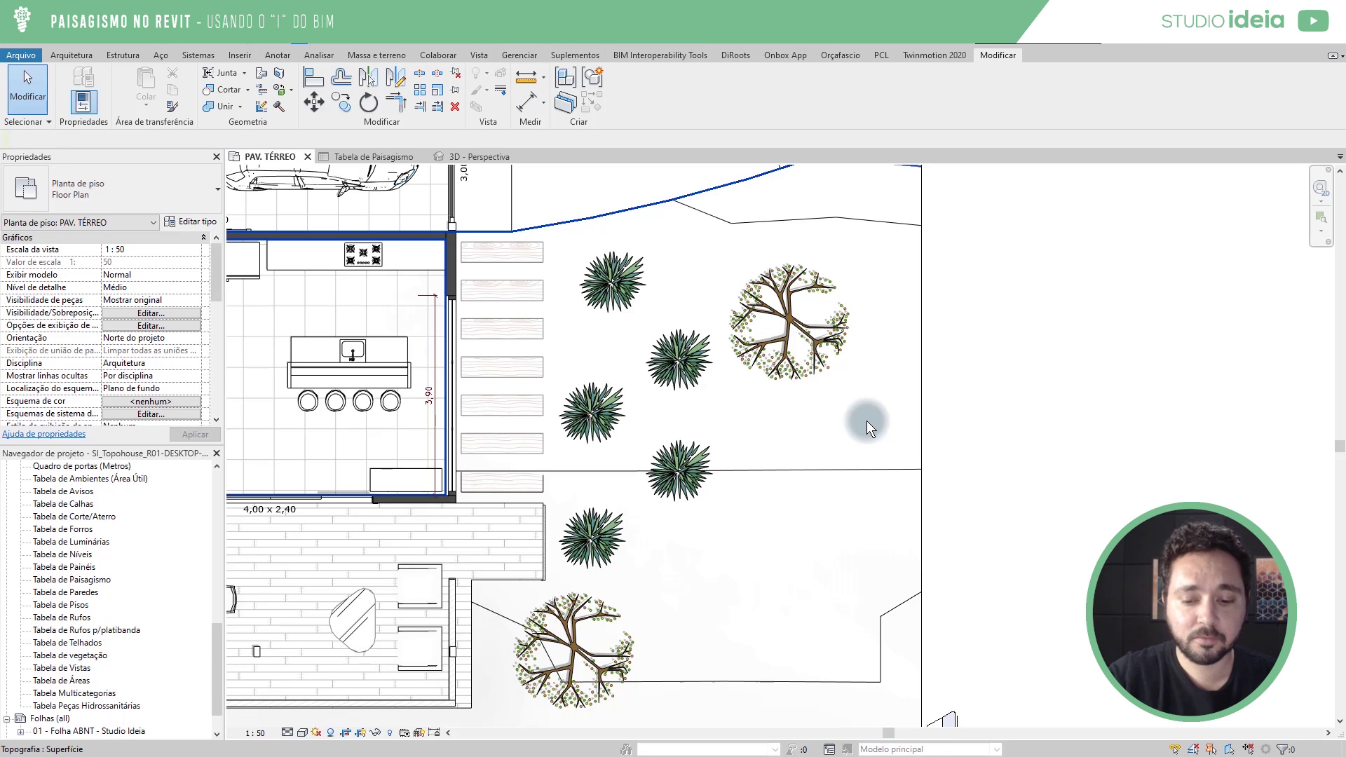
Try to capture one agave's plan representation with PicPick and save it as a JPG on the desktop.
key(ctrl+shift+r)
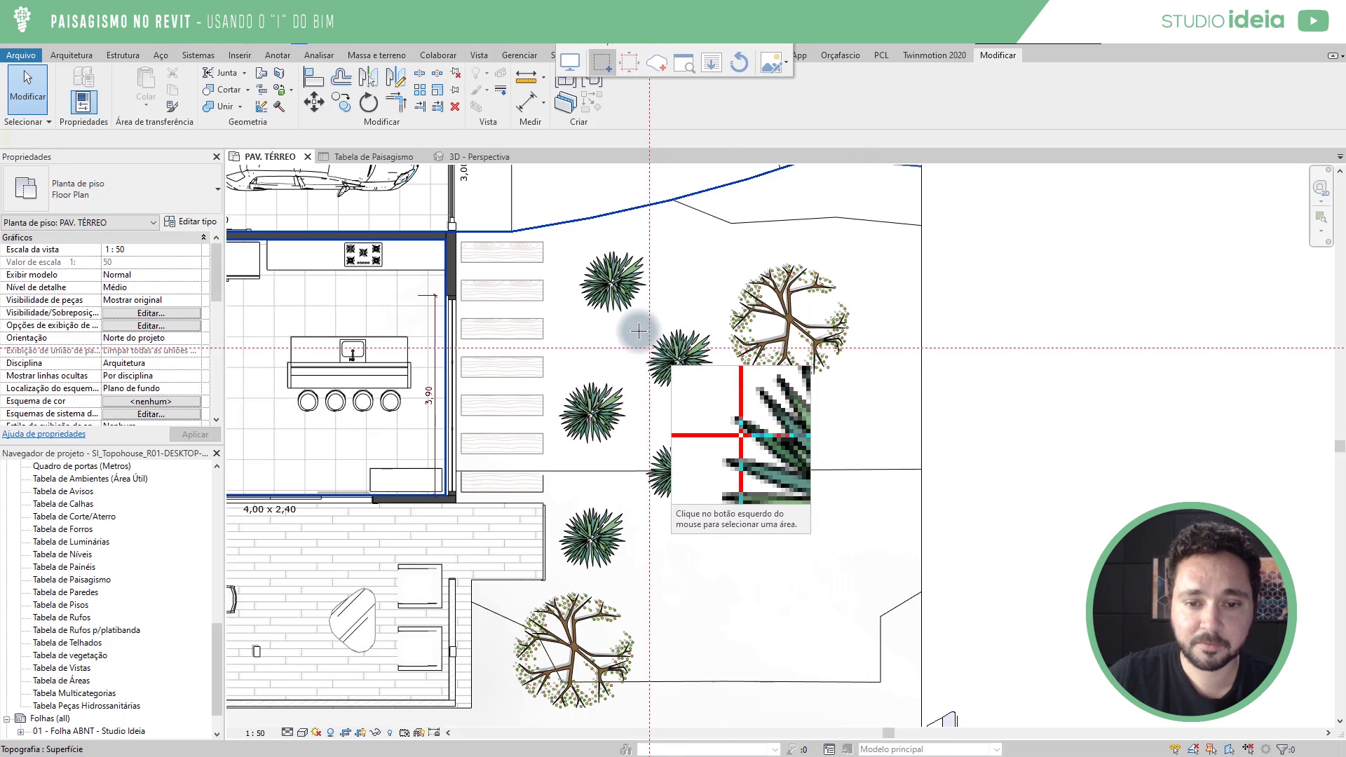
drag(639, 326, 721, 392)
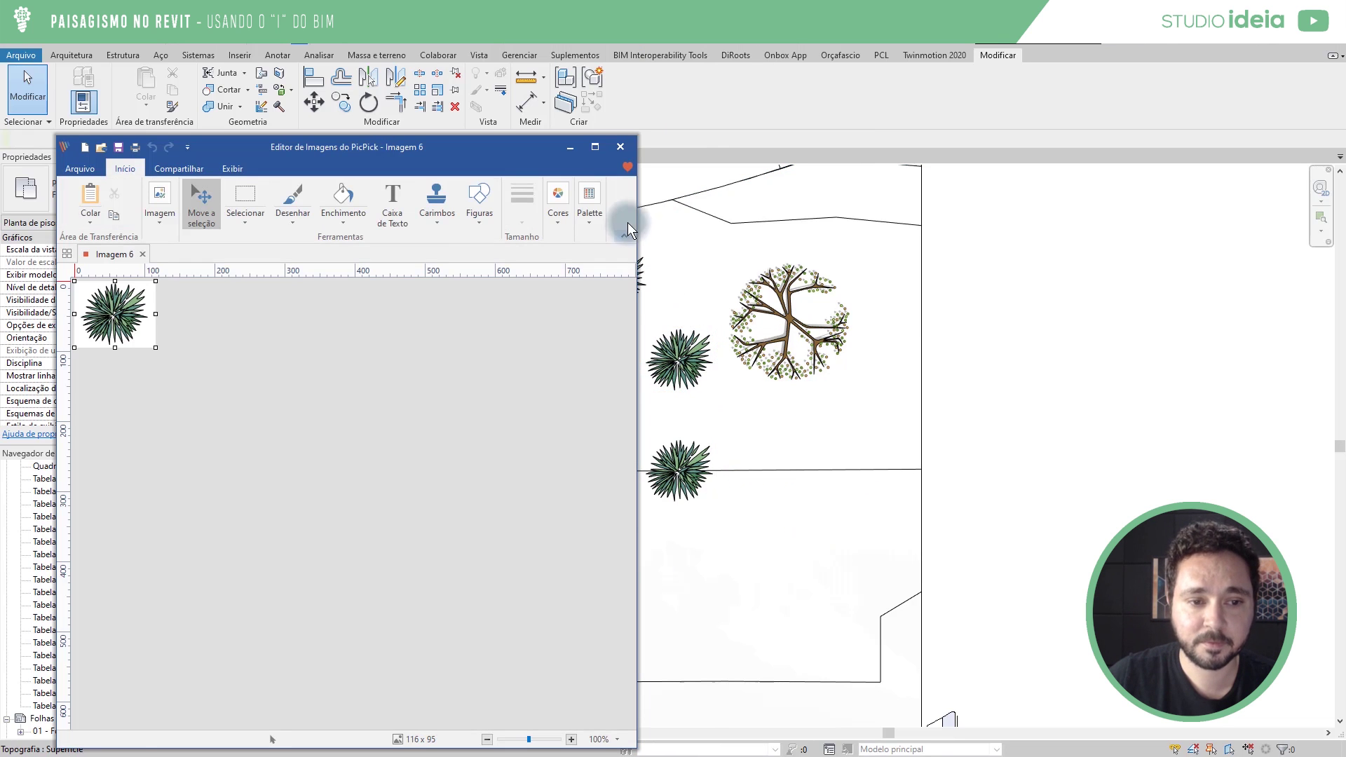
click(79, 169)
click(102, 309)
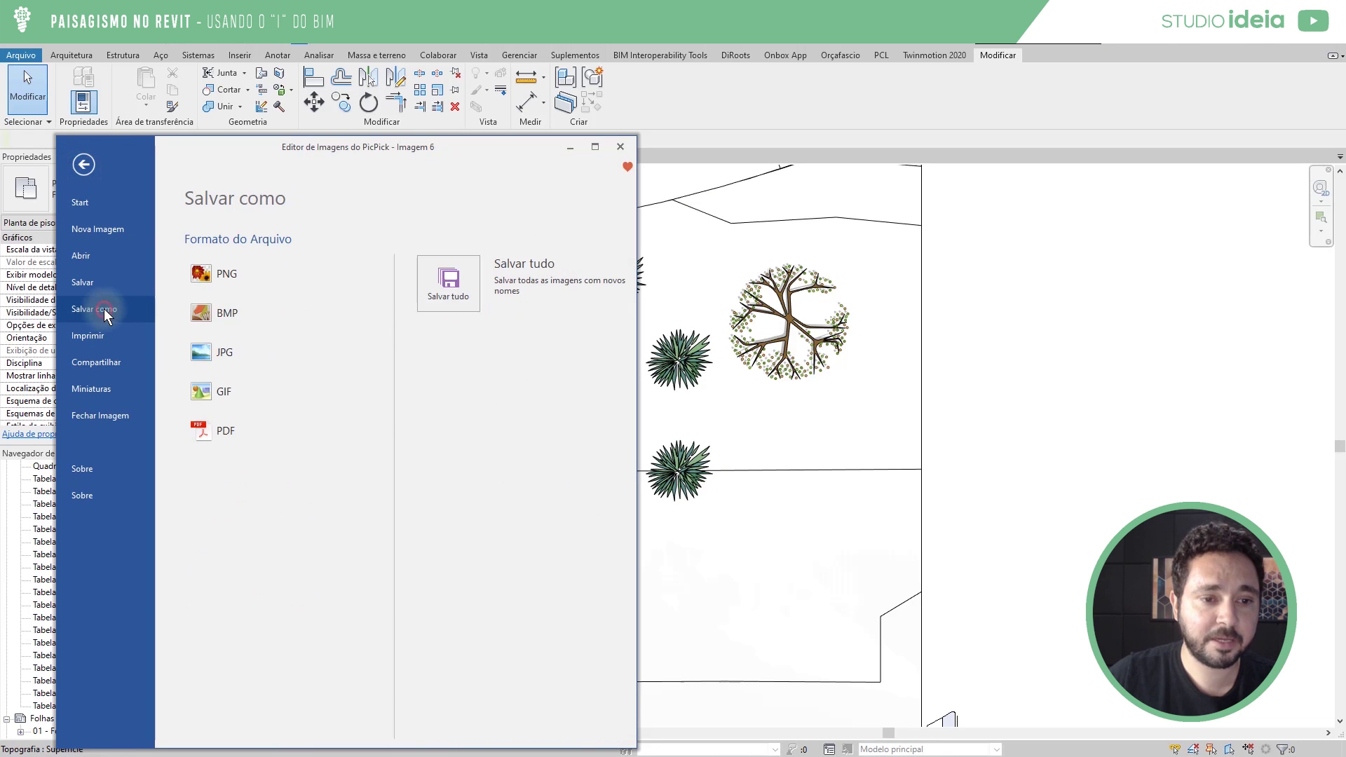
click(227, 354)
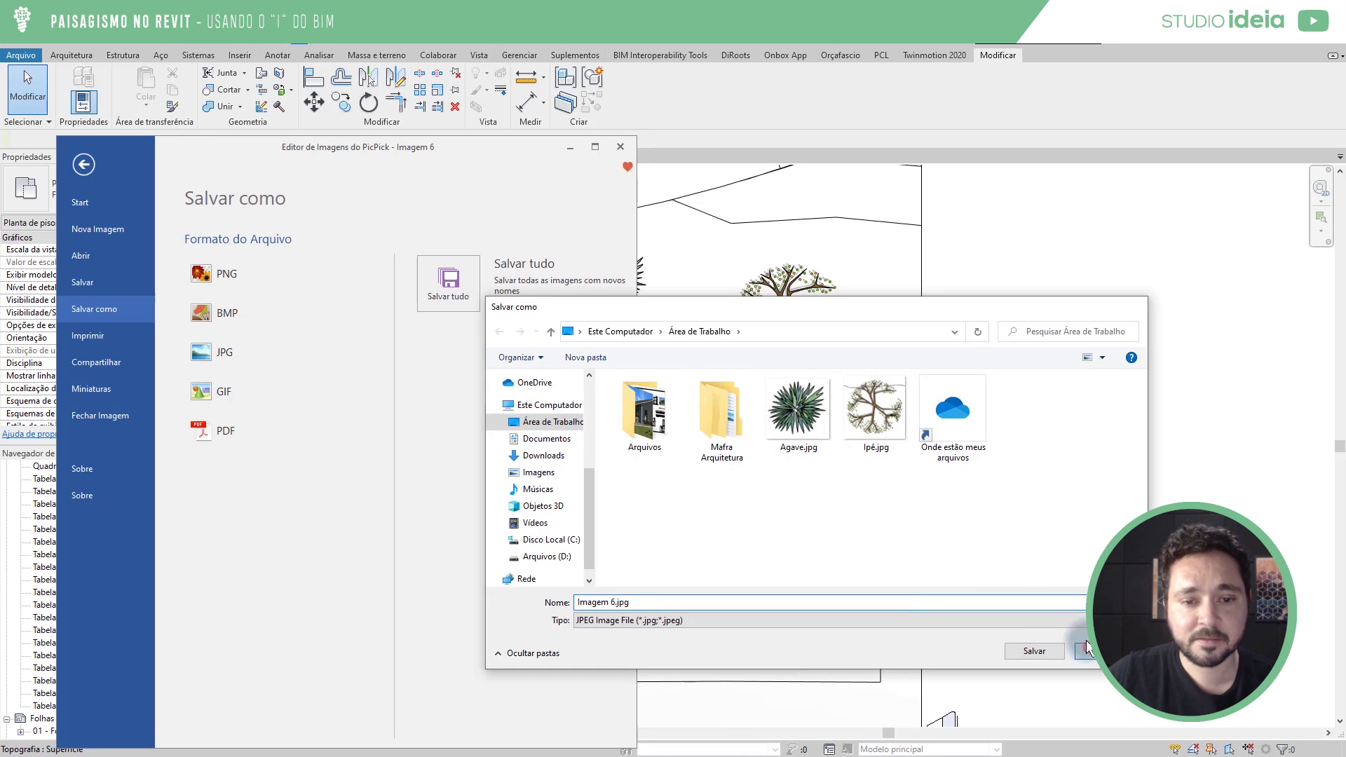
click(1035, 651)
click(726, 134)
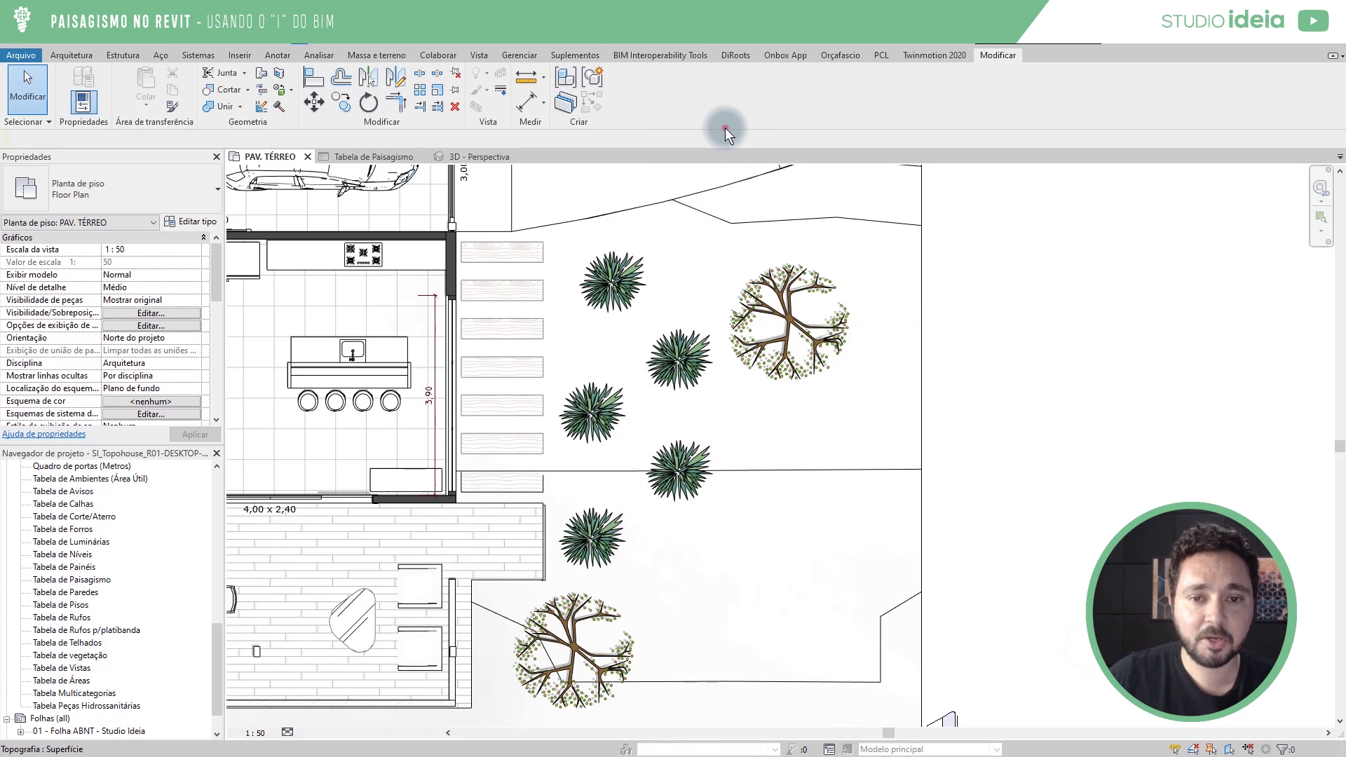
Open the agave's family for editing and set its Tipo de imagem parameter to Agave.jpg from the desktop.
click(685, 364)
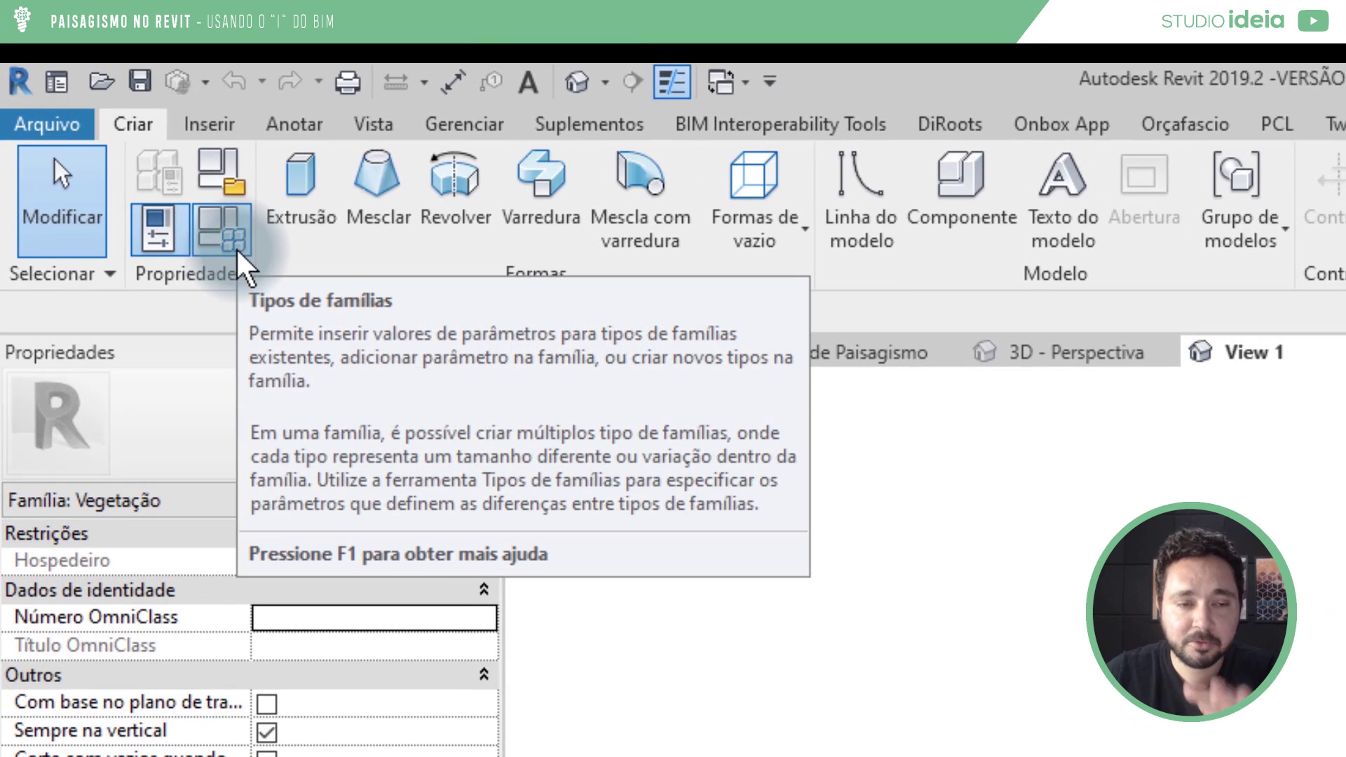
click(238, 254)
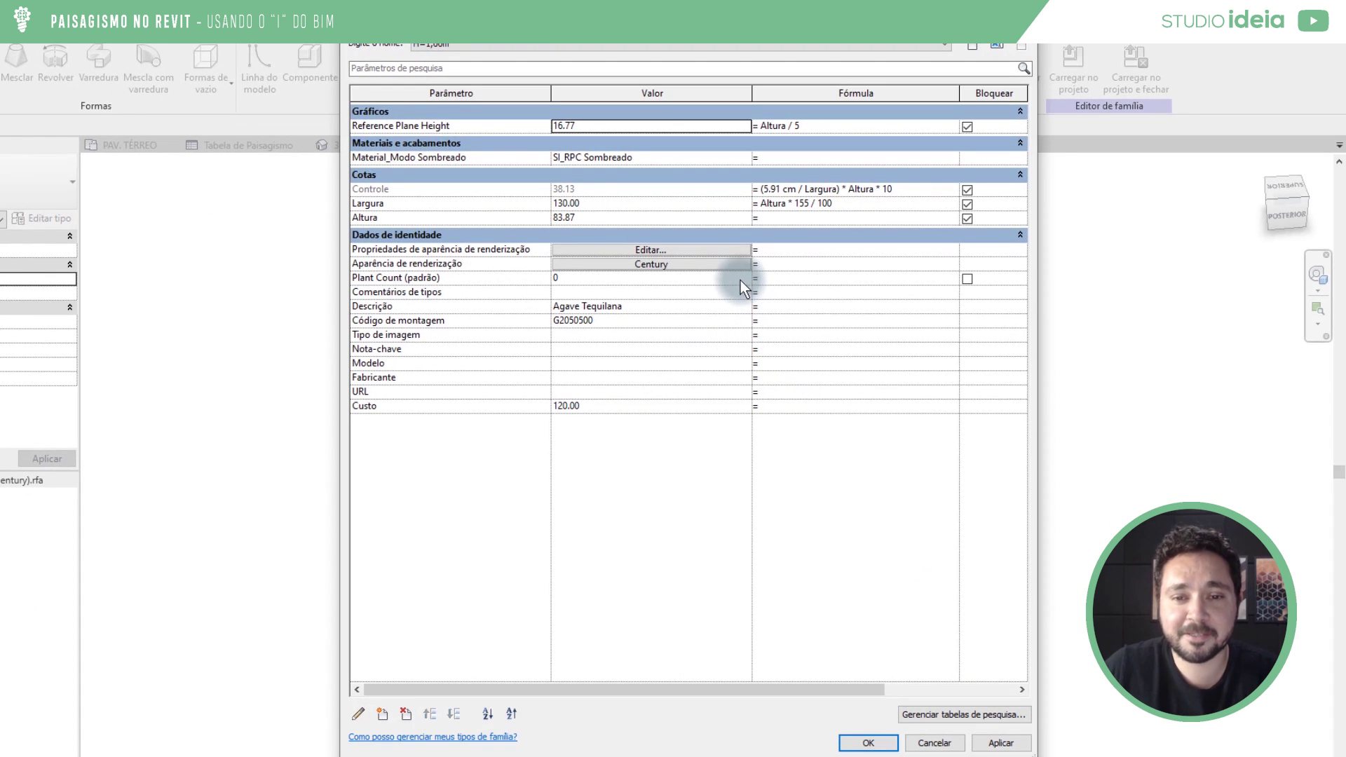
click(435, 335)
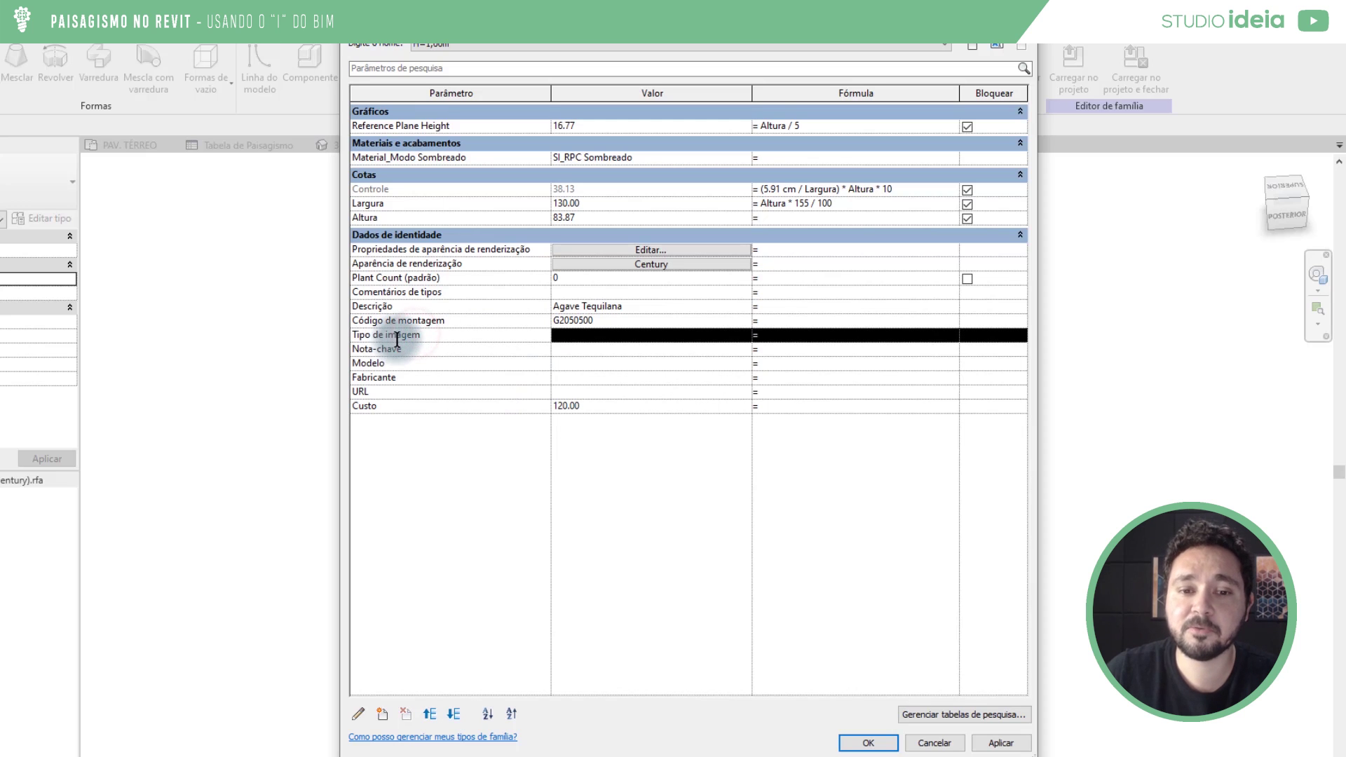
click(597, 339)
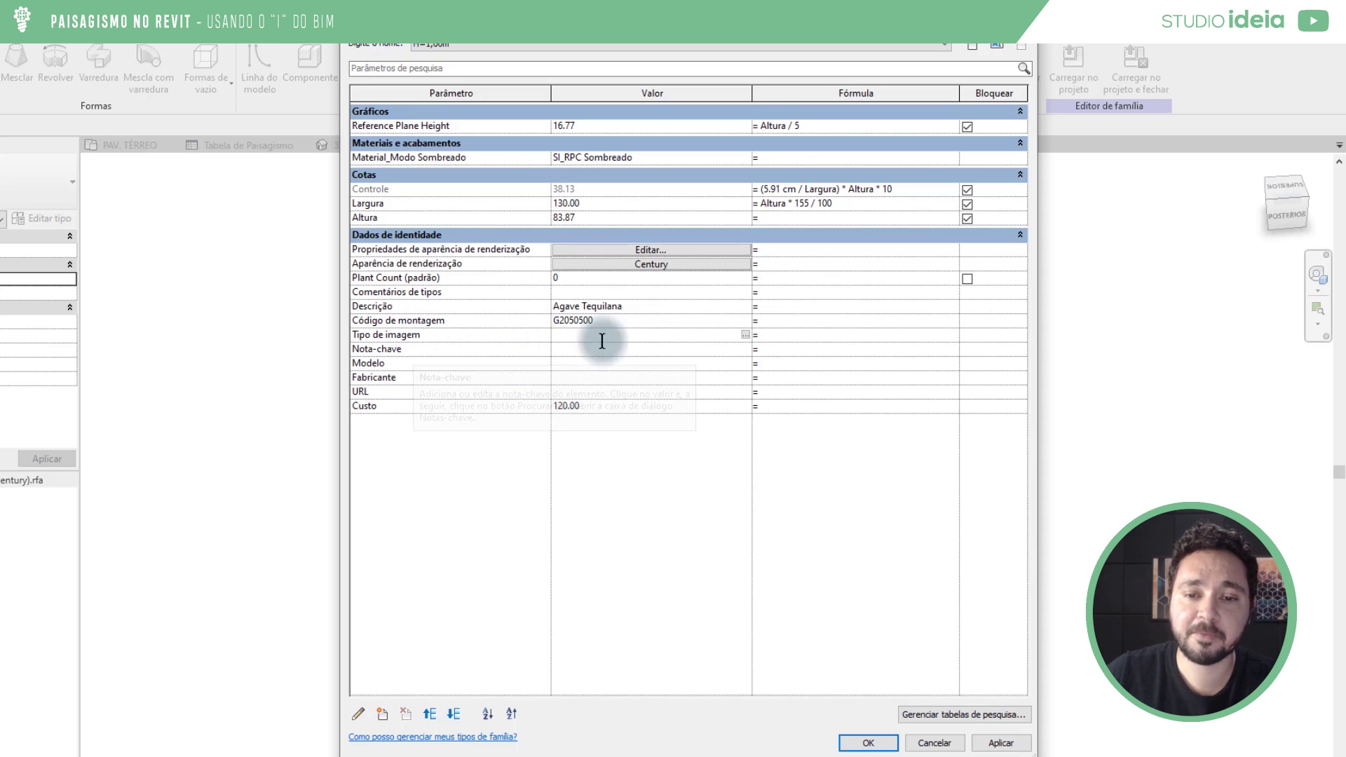
click(745, 337)
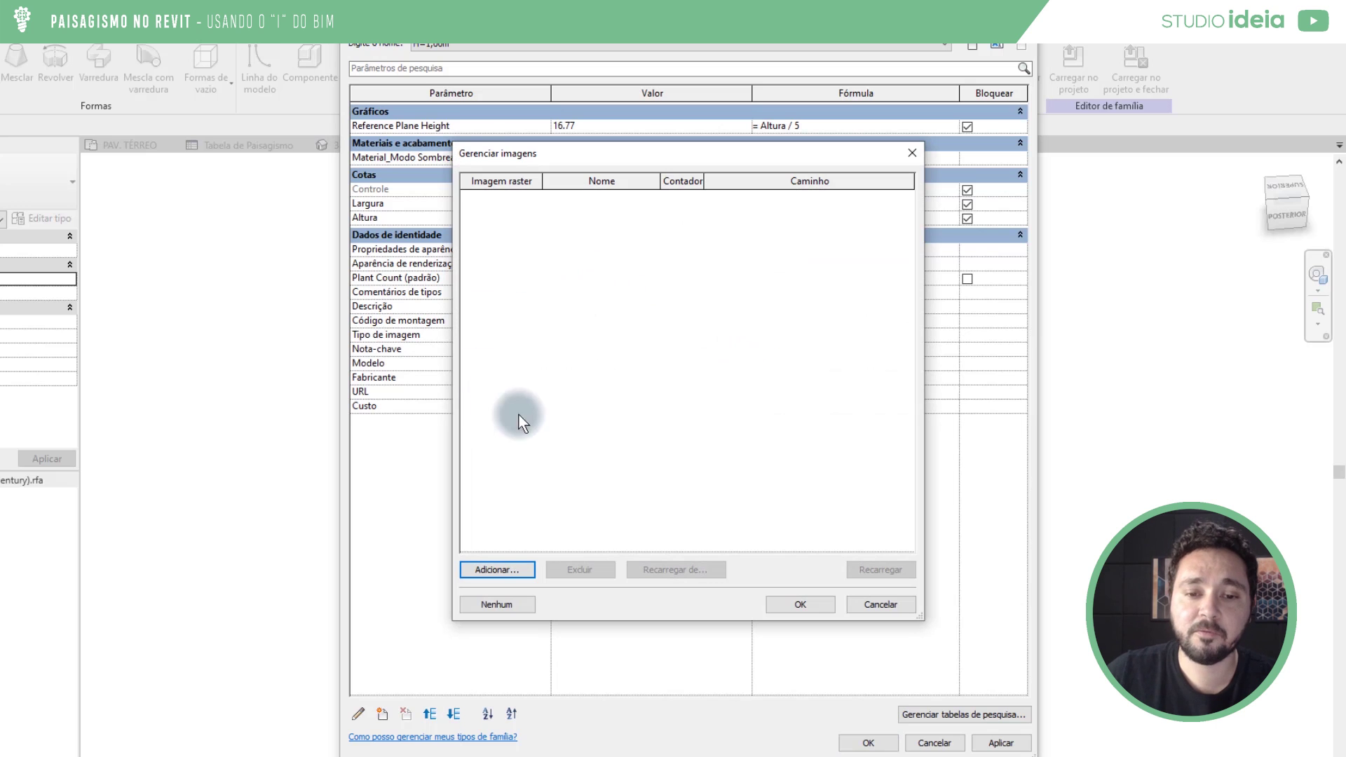
click(497, 571)
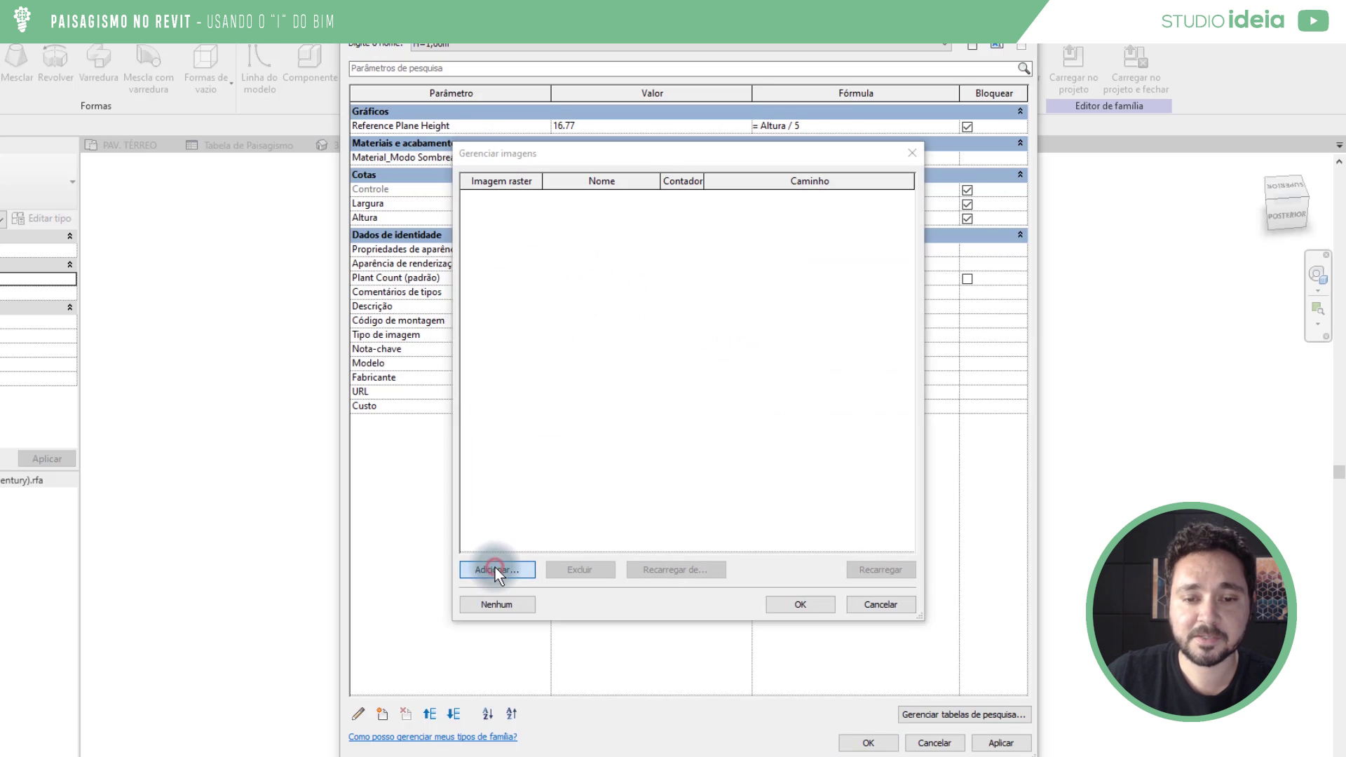
click(644, 238)
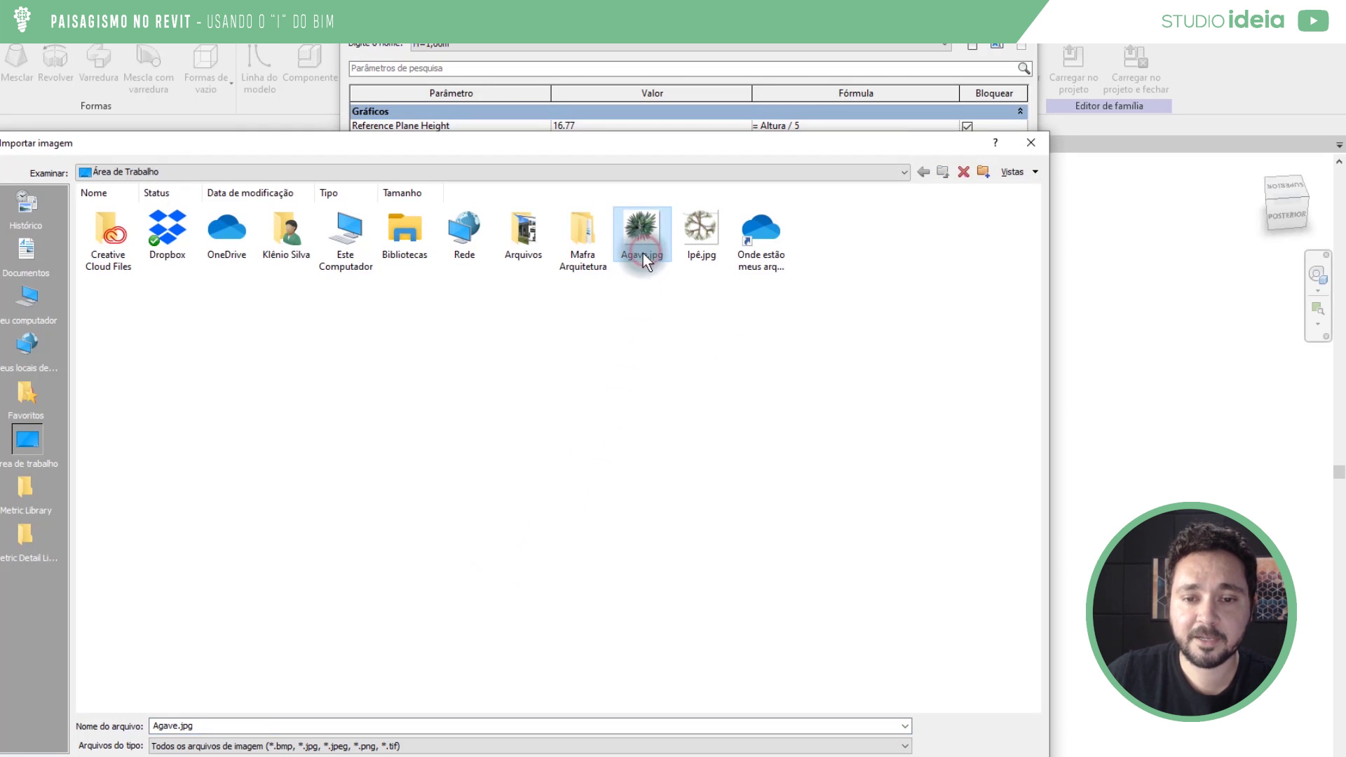
double_click(644, 252)
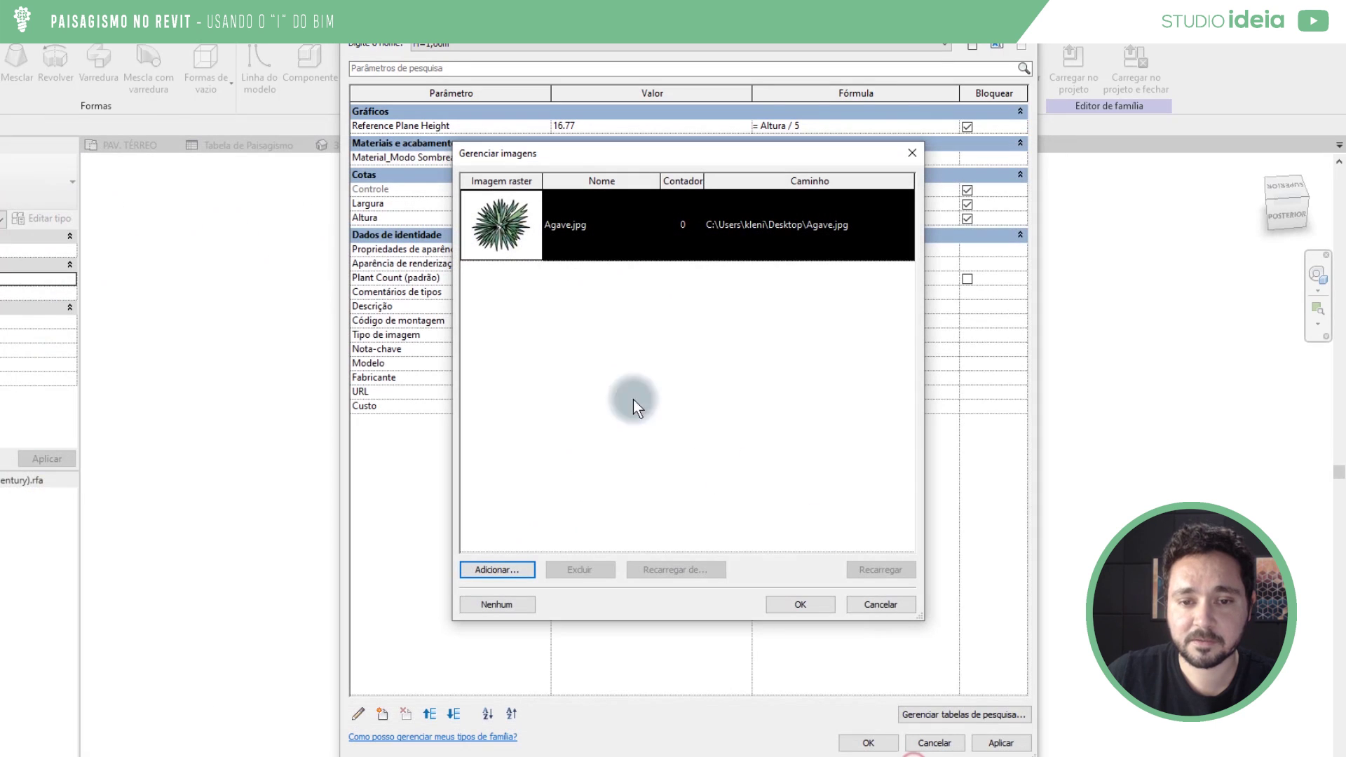
click(519, 240)
click(787, 608)
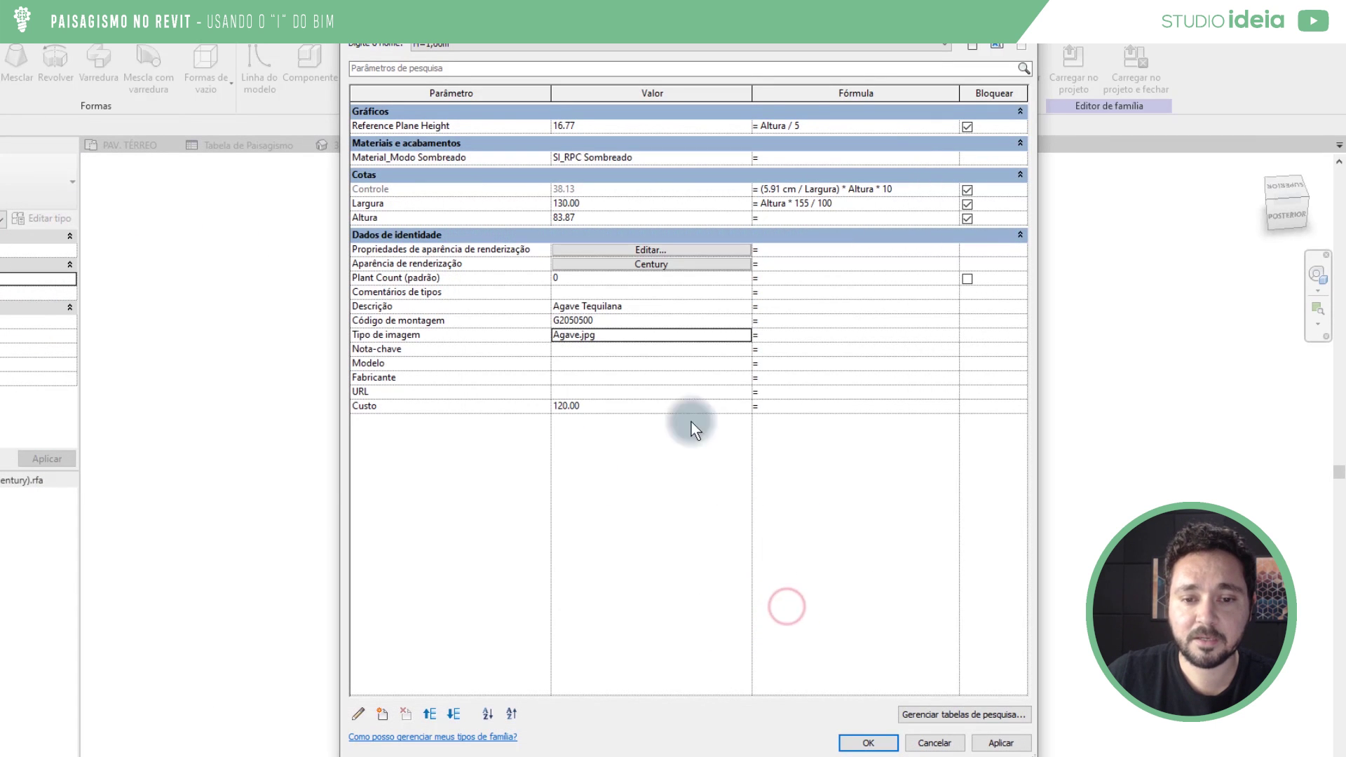
click(867, 743)
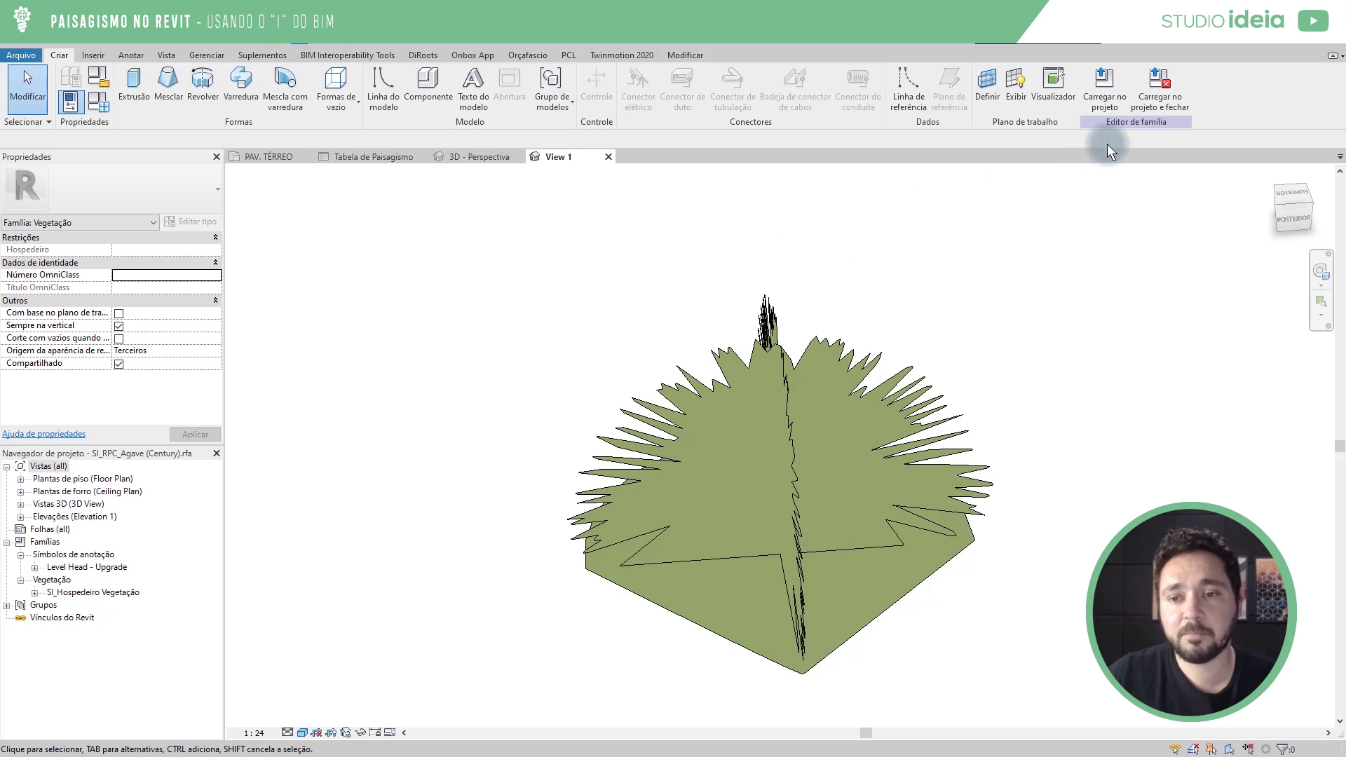
Save the agave family, load it into the project and close it, overwriting the existing version and its parameter values.
click(1173, 101)
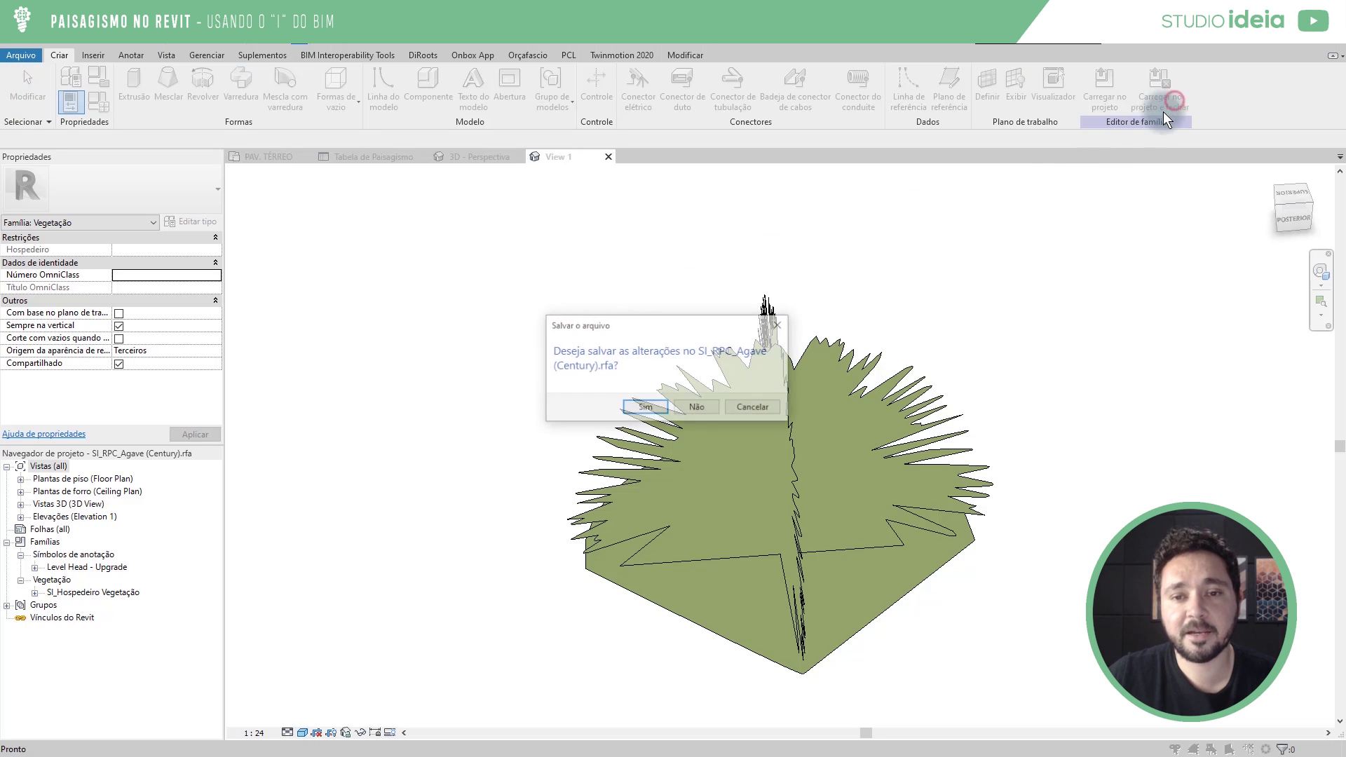
click(645, 407)
click(646, 407)
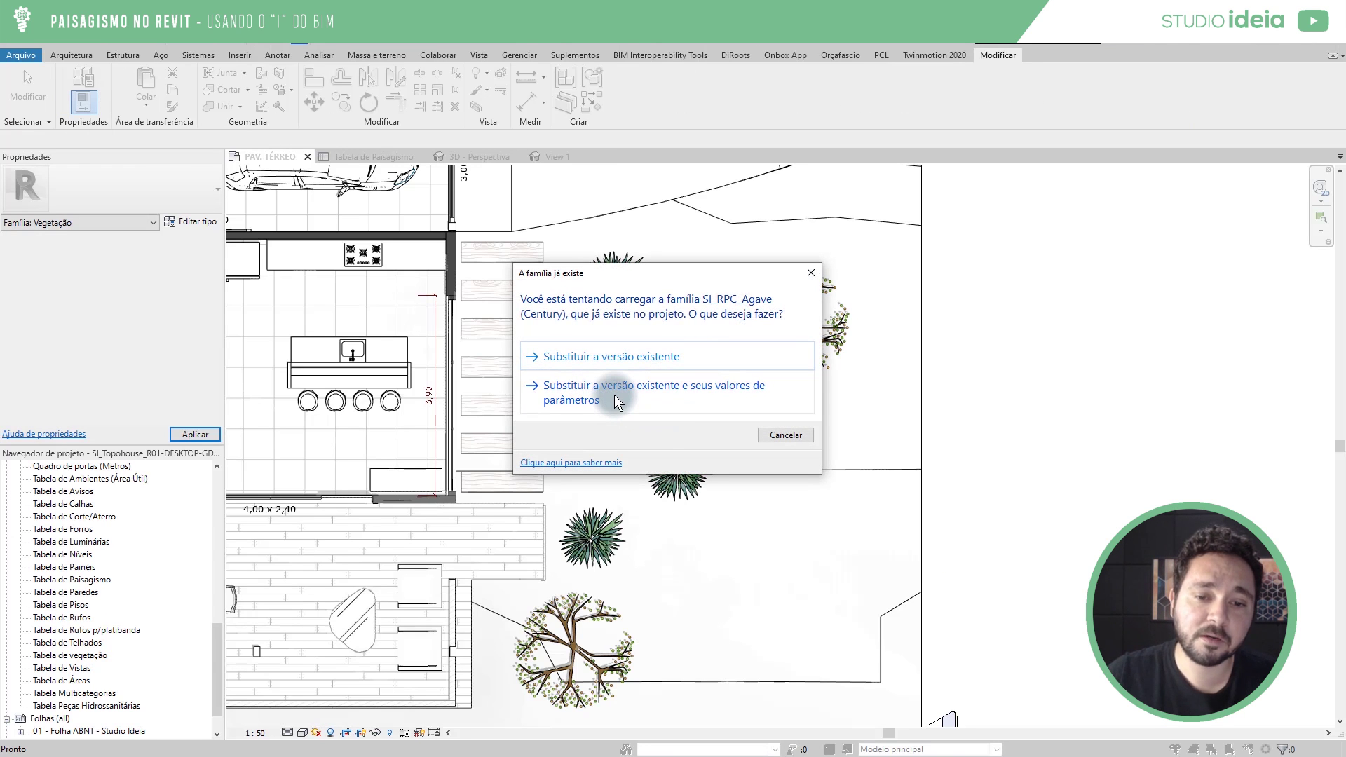
click(618, 393)
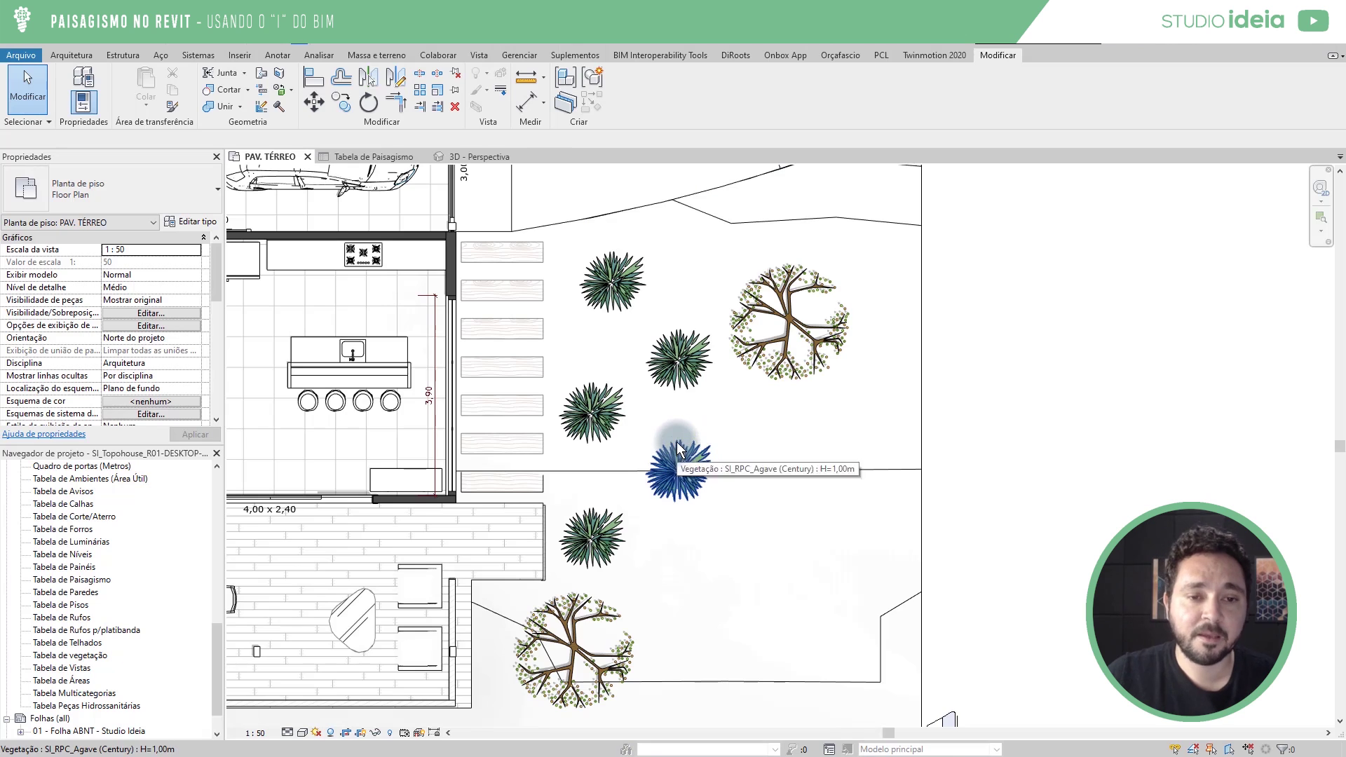
In the Tabela de Paisagismo, set the Foto of the Agave Tequilana row to Agave Foto.jpg from the desktop.
click(384, 157)
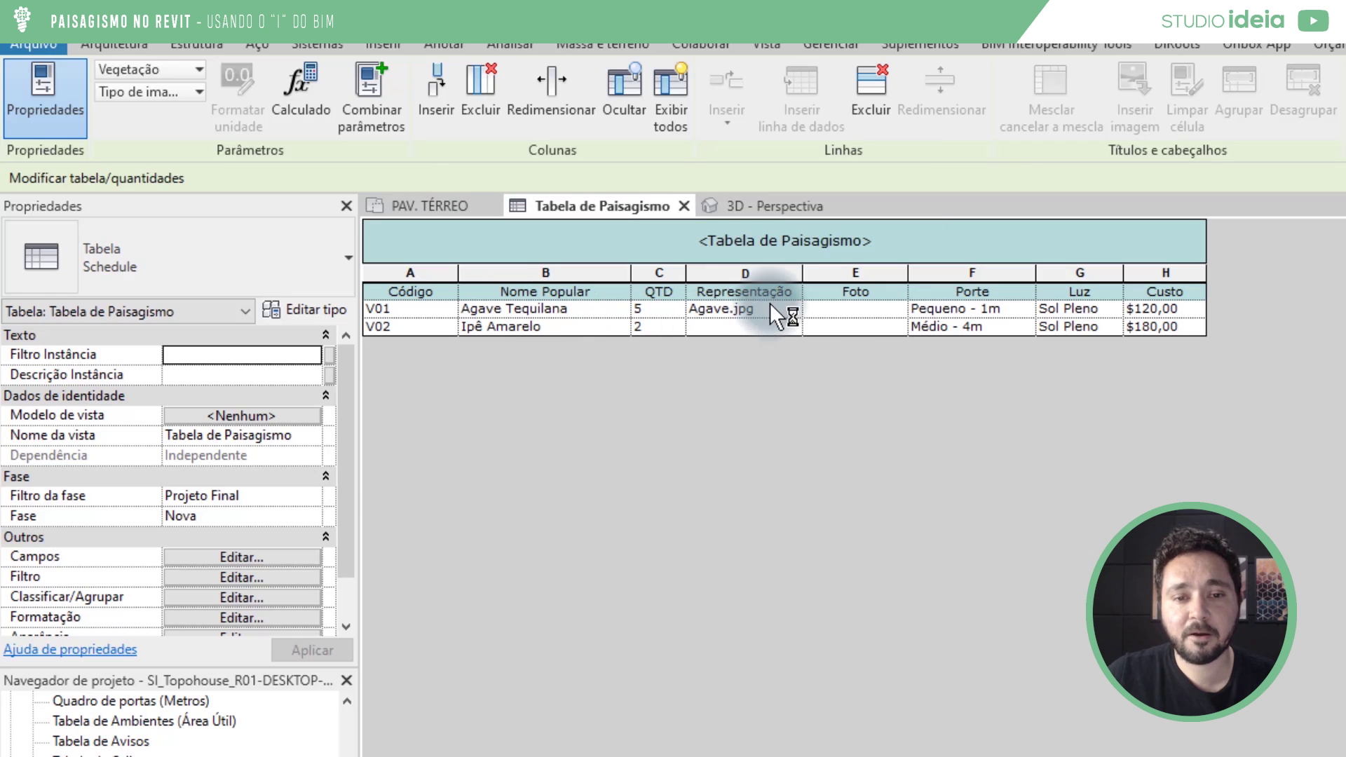
click(843, 306)
click(844, 307)
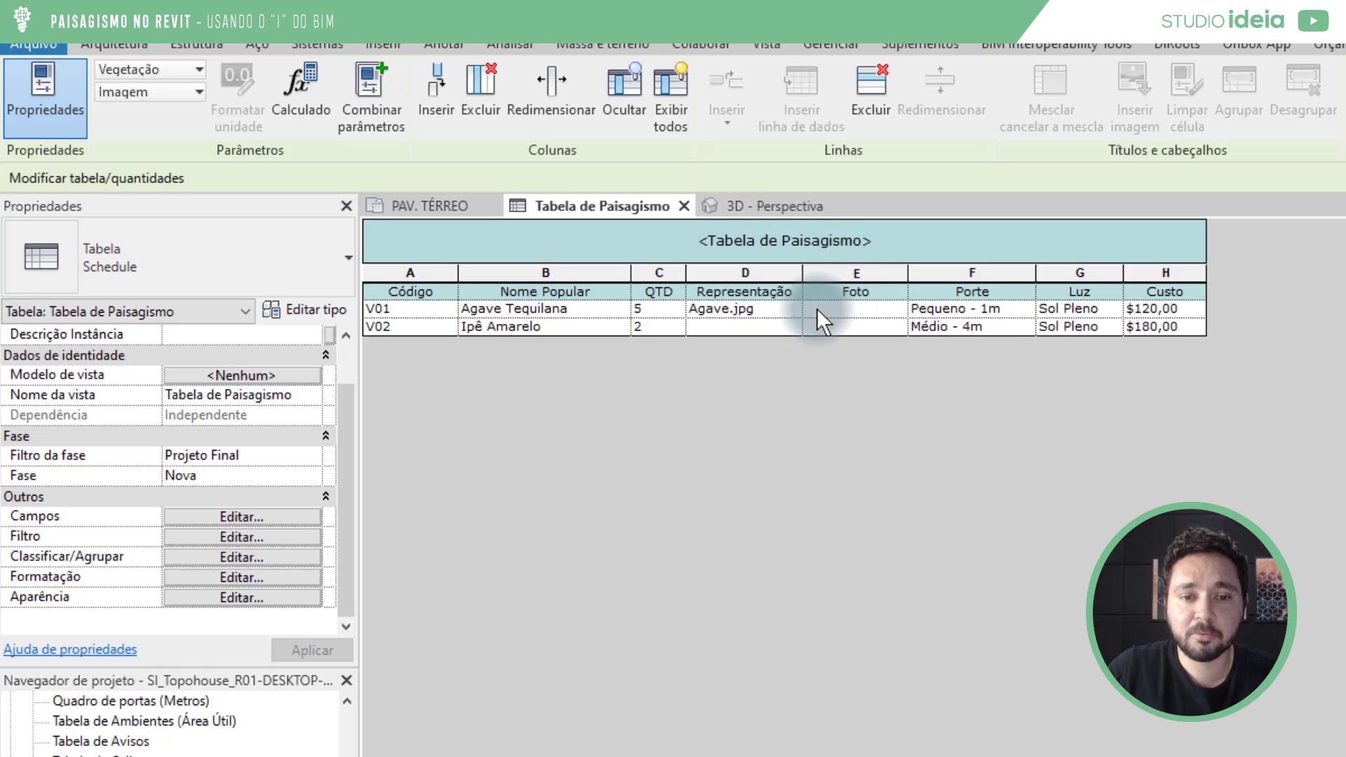
click(865, 305)
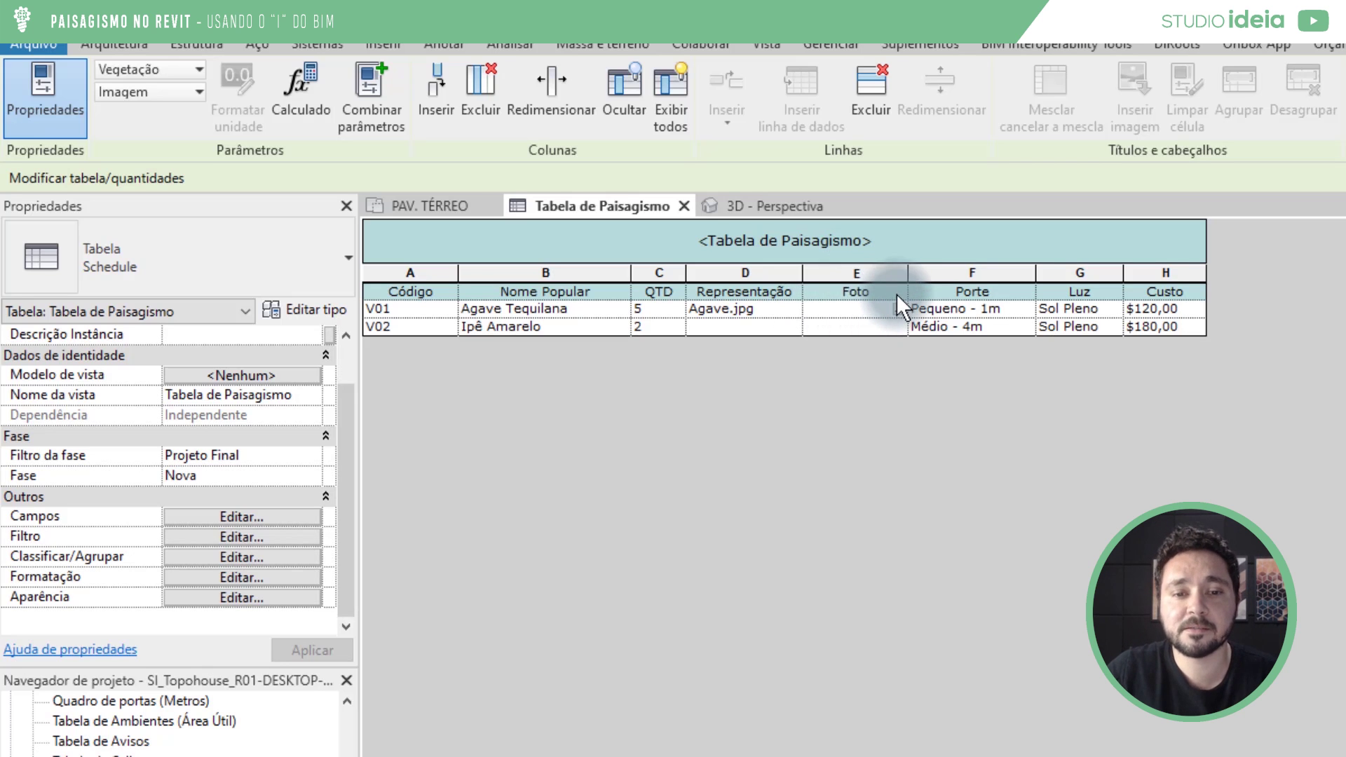
click(861, 309)
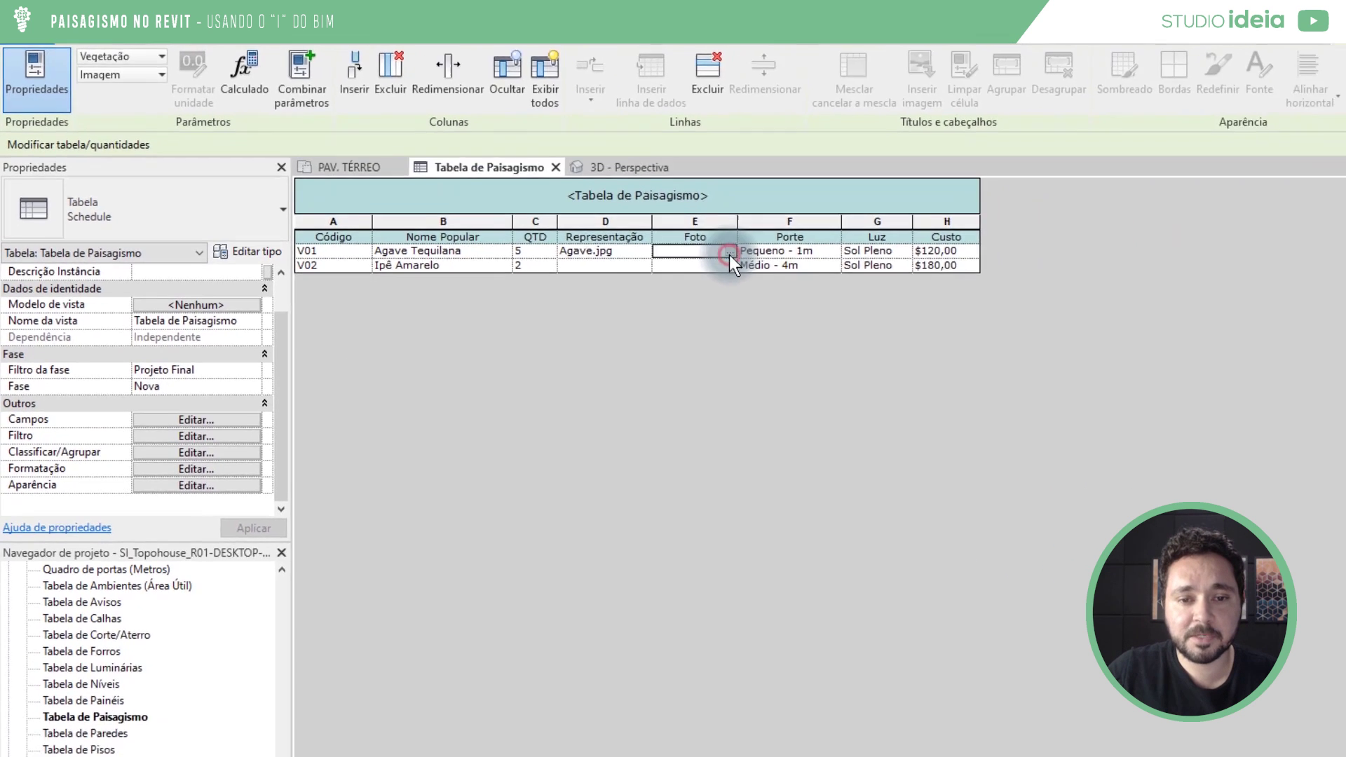
click(877, 302)
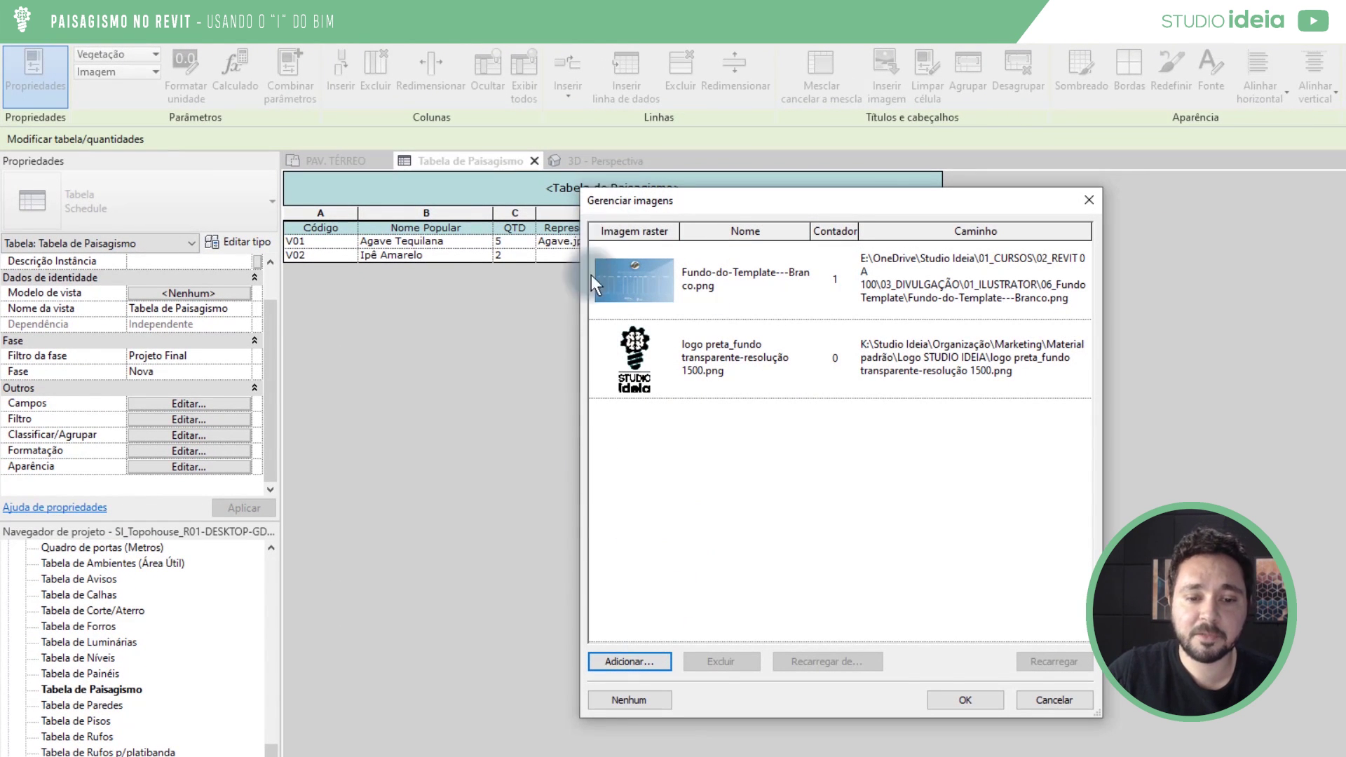
click(629, 662)
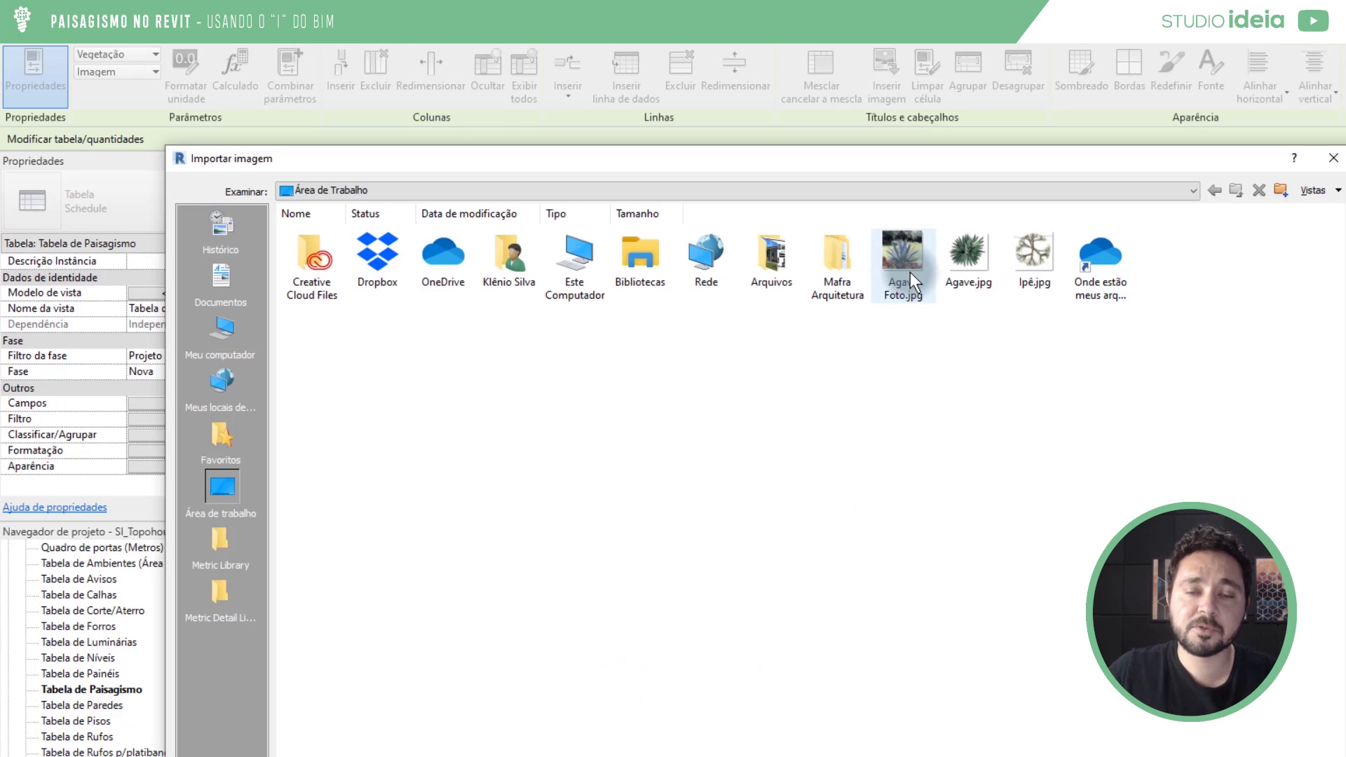
click(910, 273)
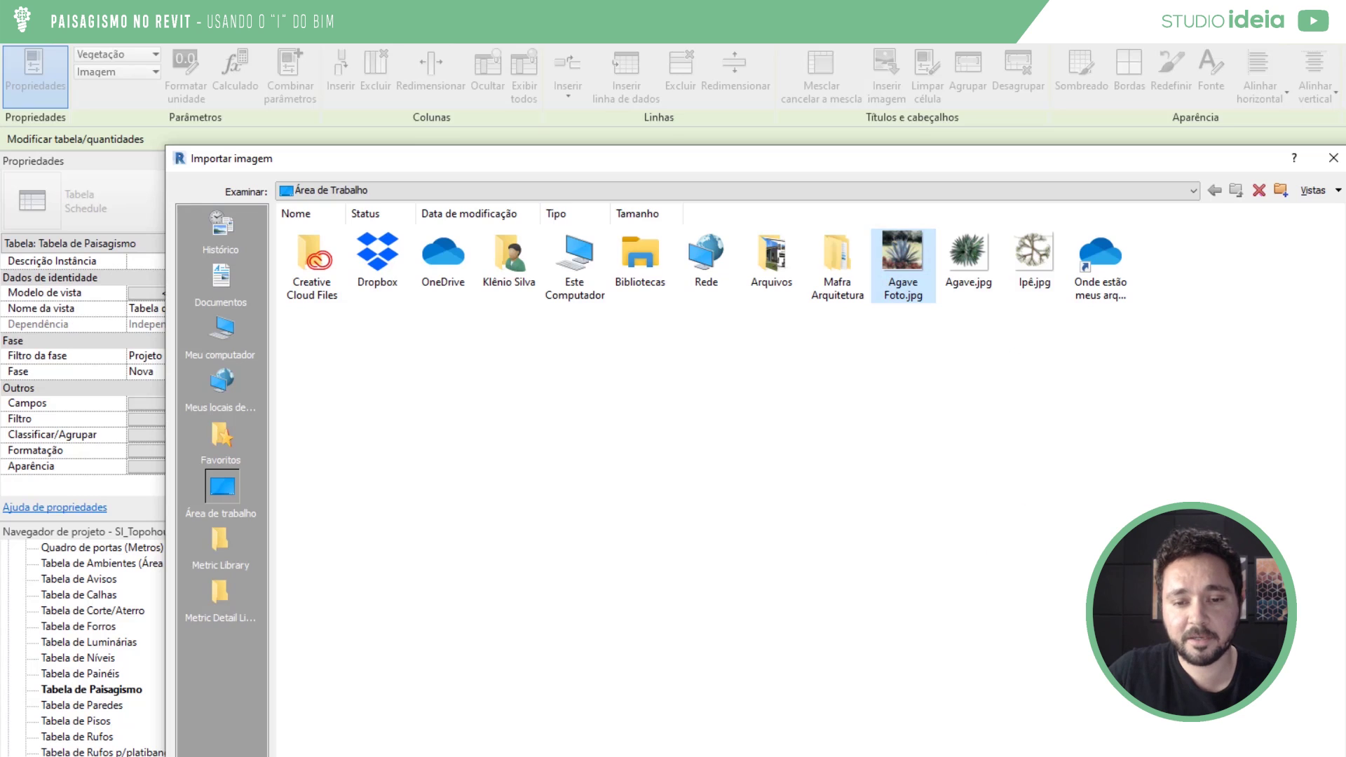
key(Return)
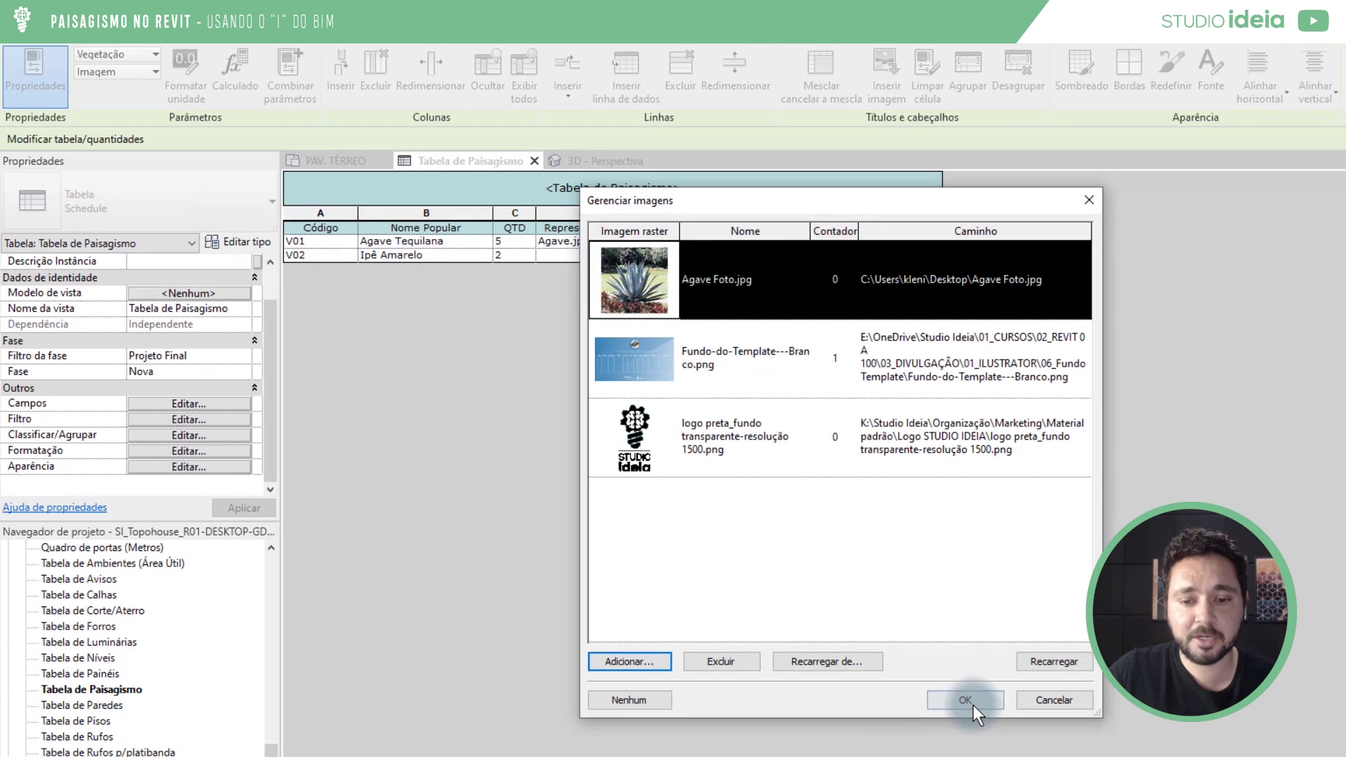
click(972, 702)
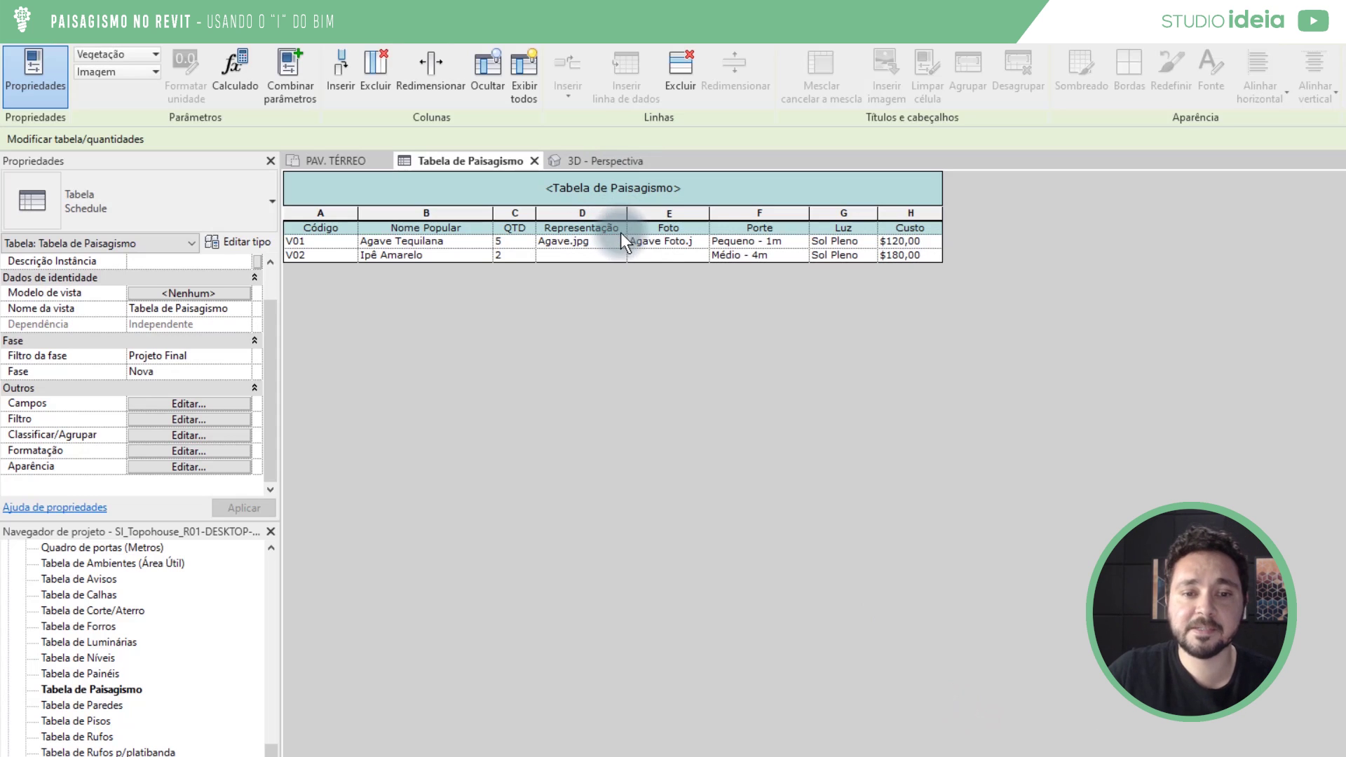
Highlight the schedule's Ipê Amarelo entry in the model, then return to the Tabela de Paisagismo.
click(580, 255)
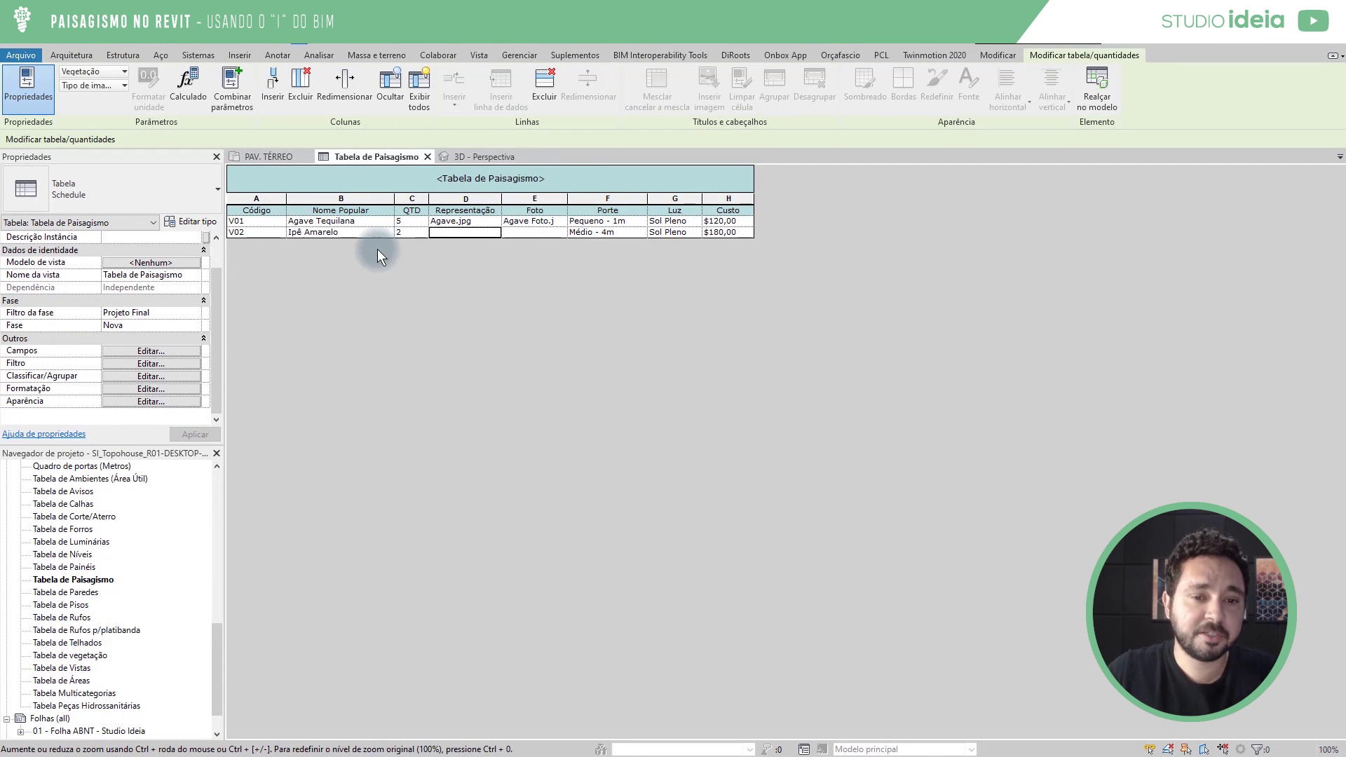
click(356, 233)
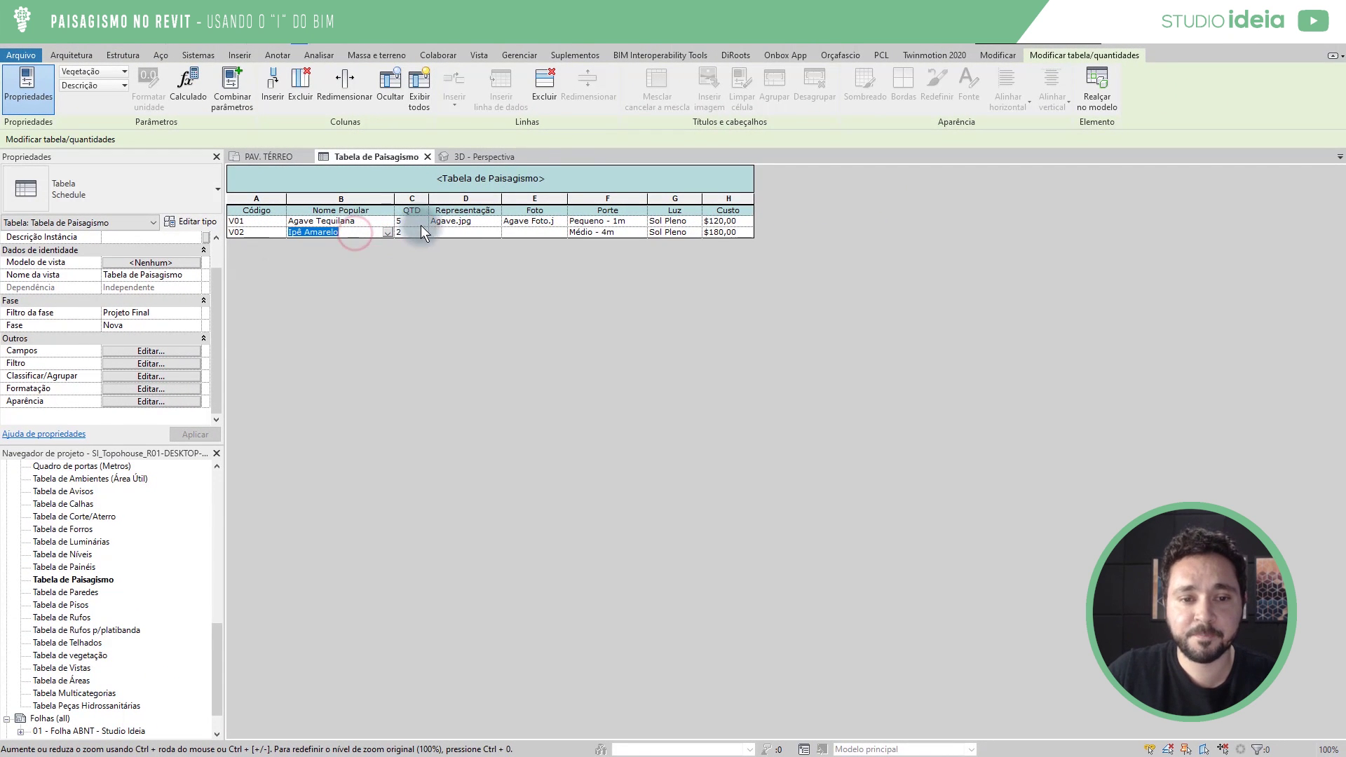
click(448, 232)
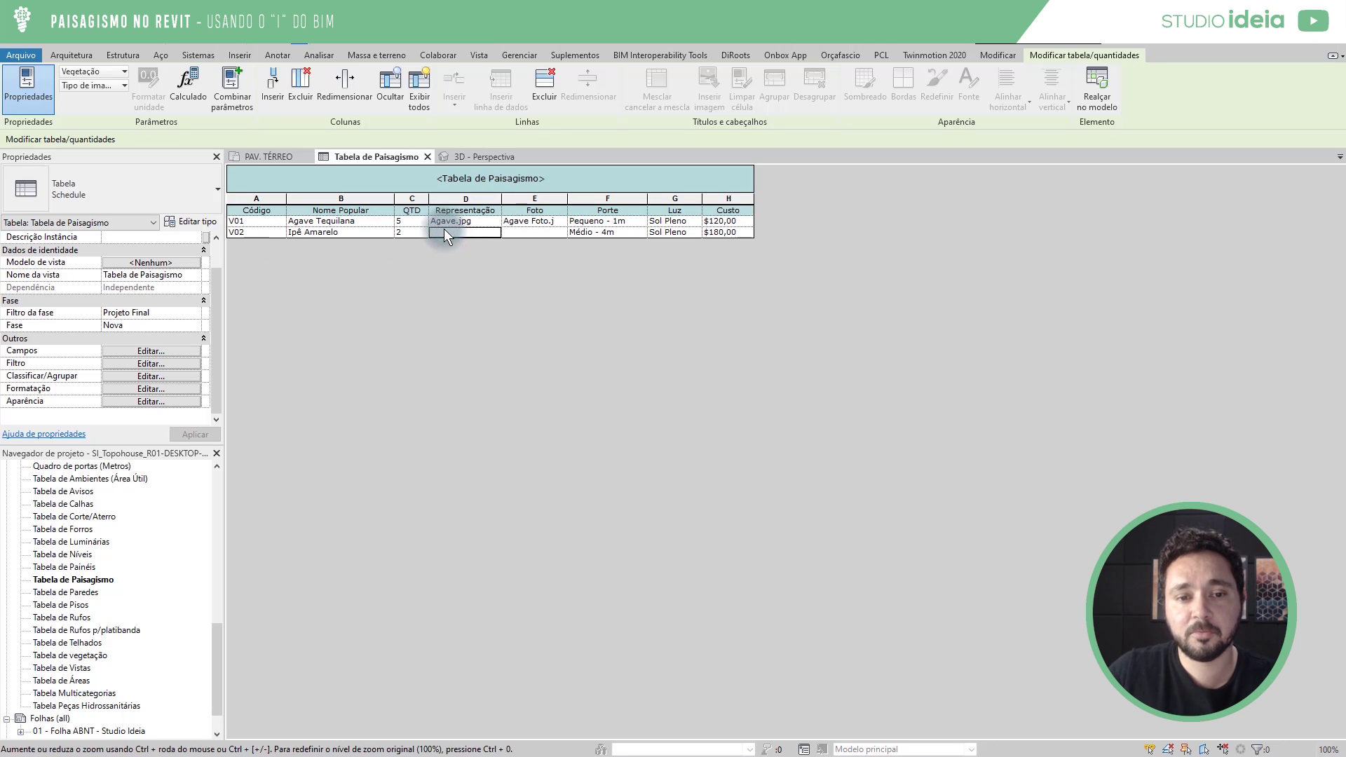
click(1100, 84)
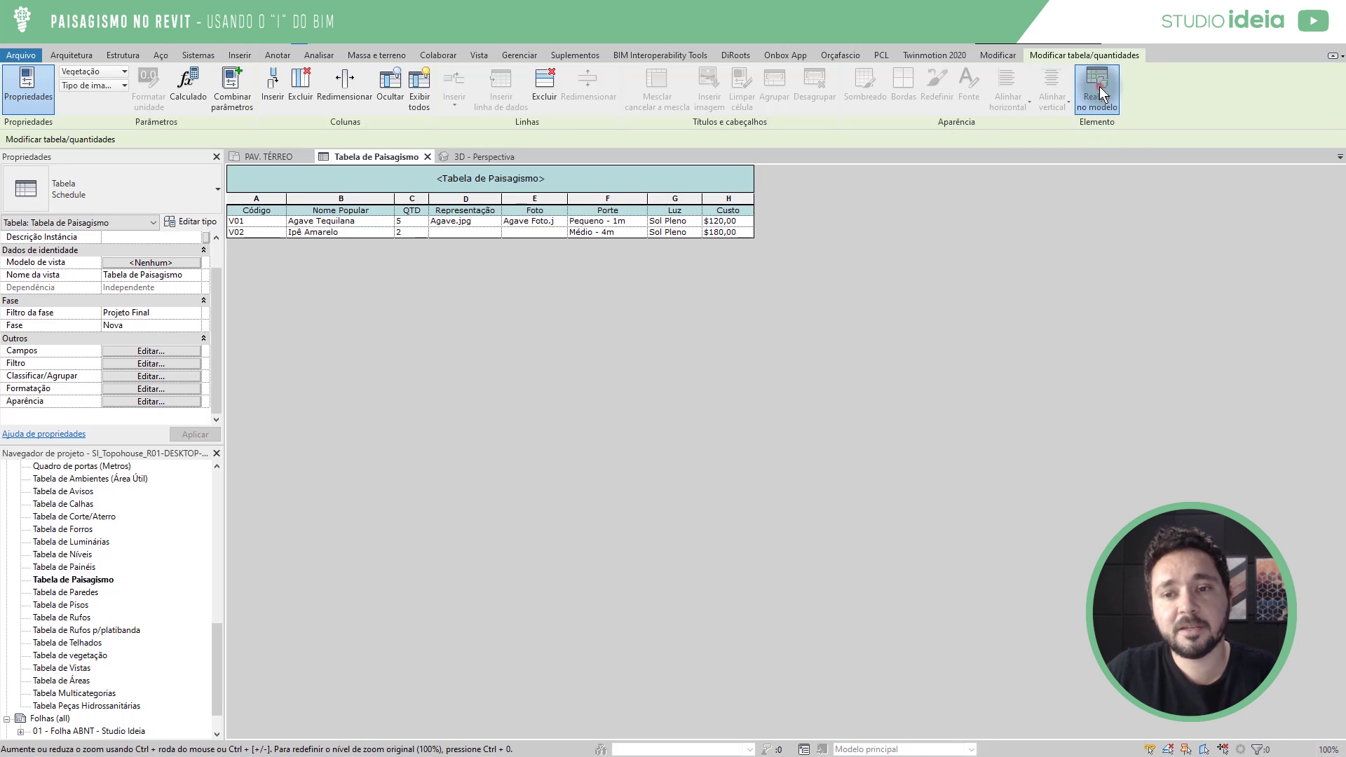
click(753, 461)
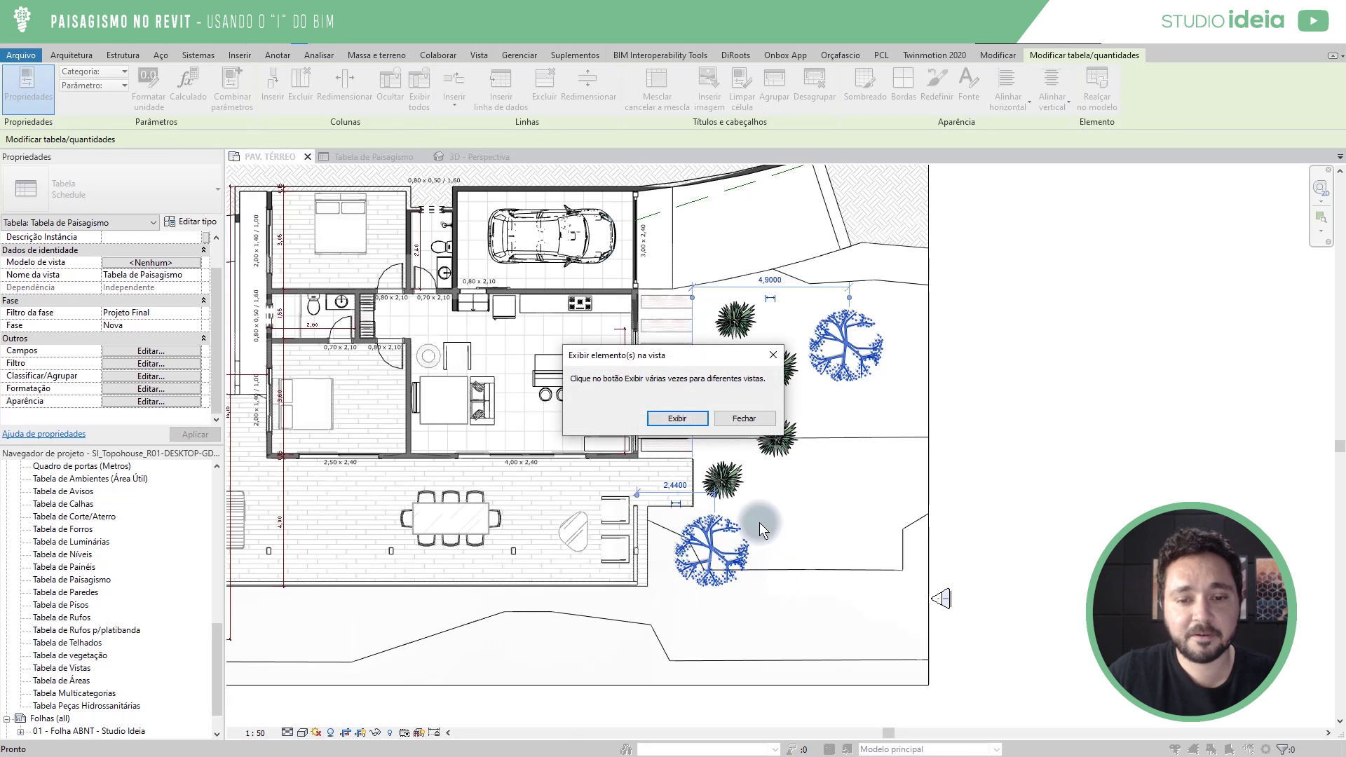
click(744, 420)
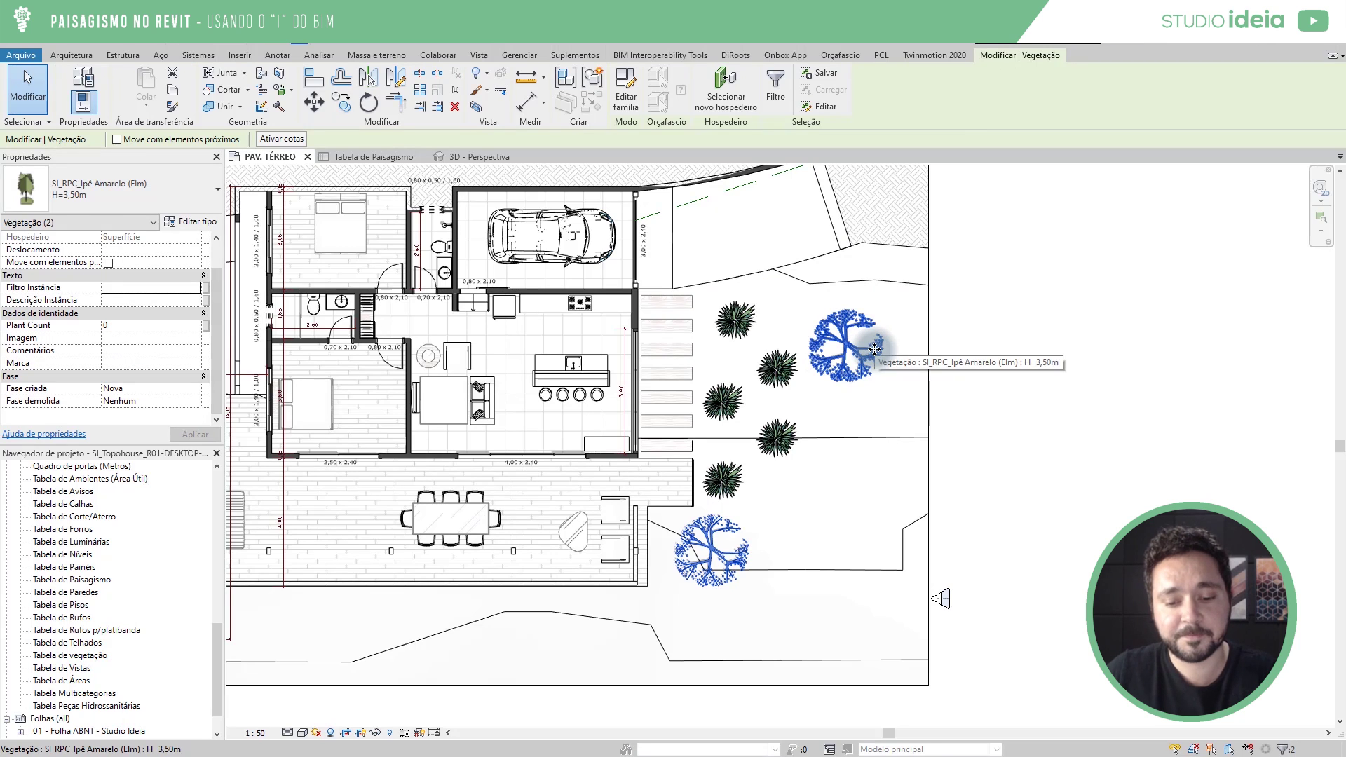
key(ctrl+Tab)
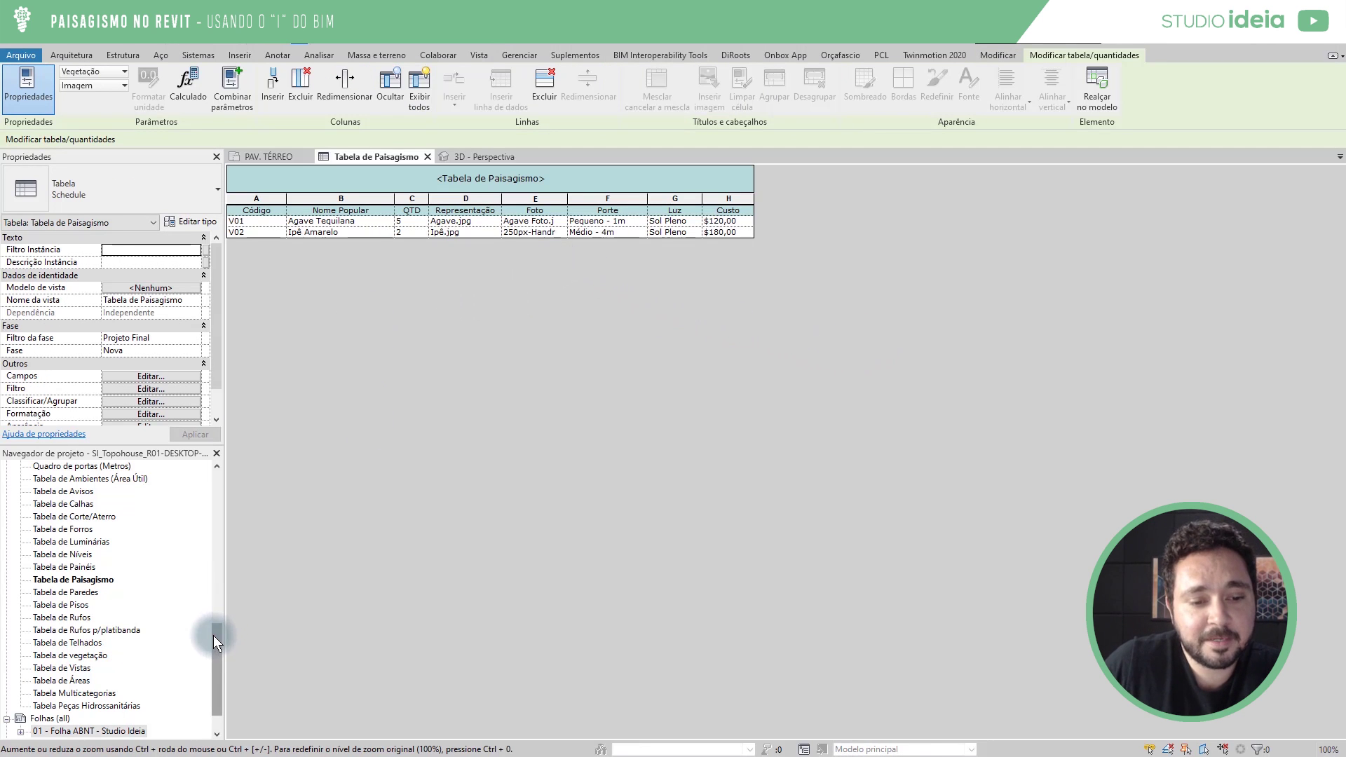
Open the sheet 01 - Folha ABNT - Studio Ideia and place the Tabela de Paisagismo in its upper-left area.
drag(213, 635, 213, 659)
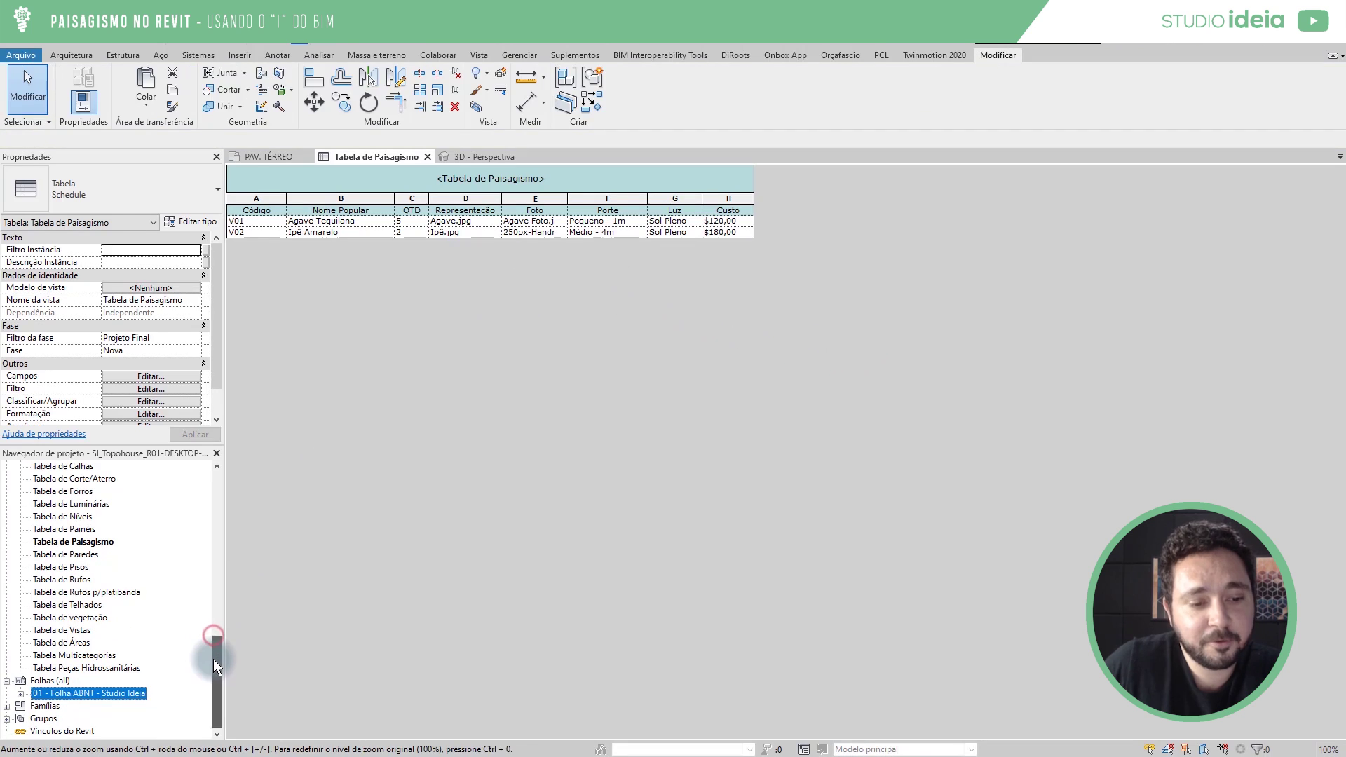
double_click(86, 694)
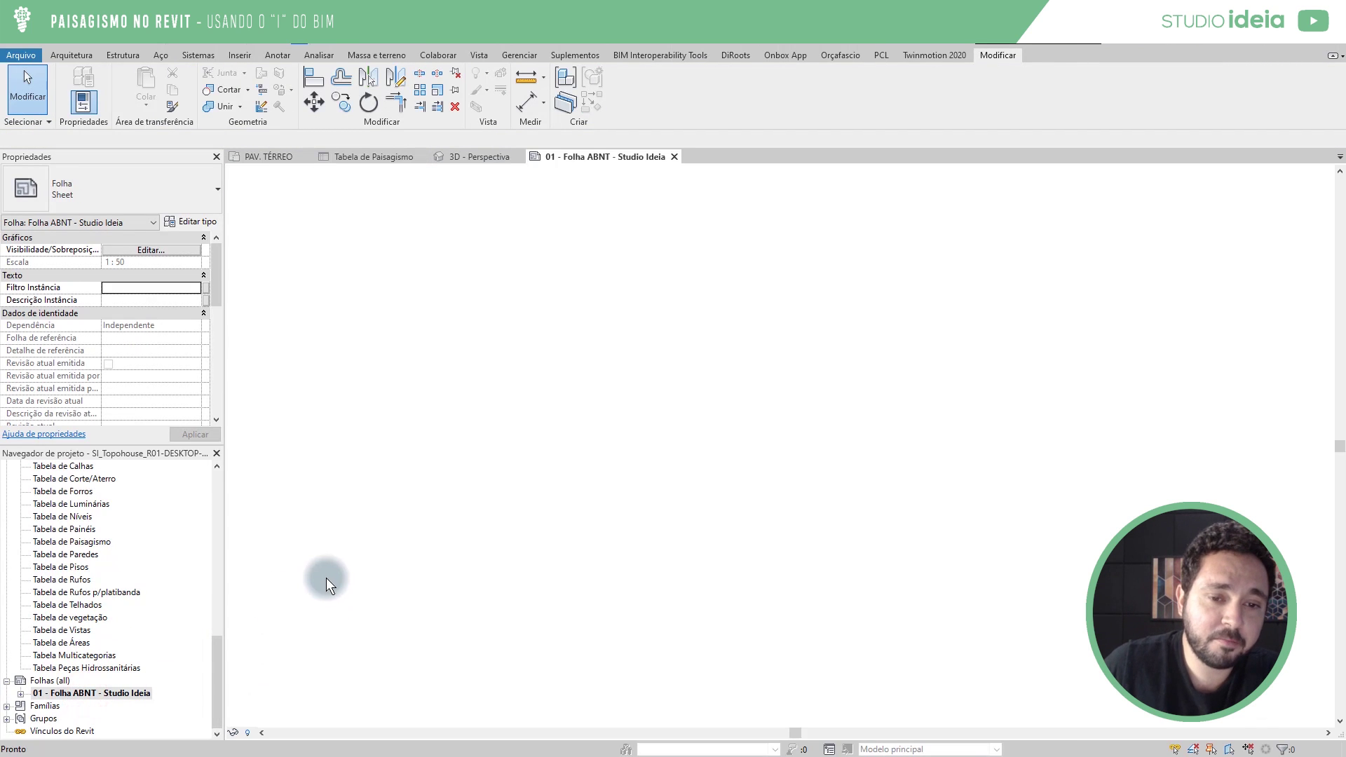
drag(214, 659, 215, 655)
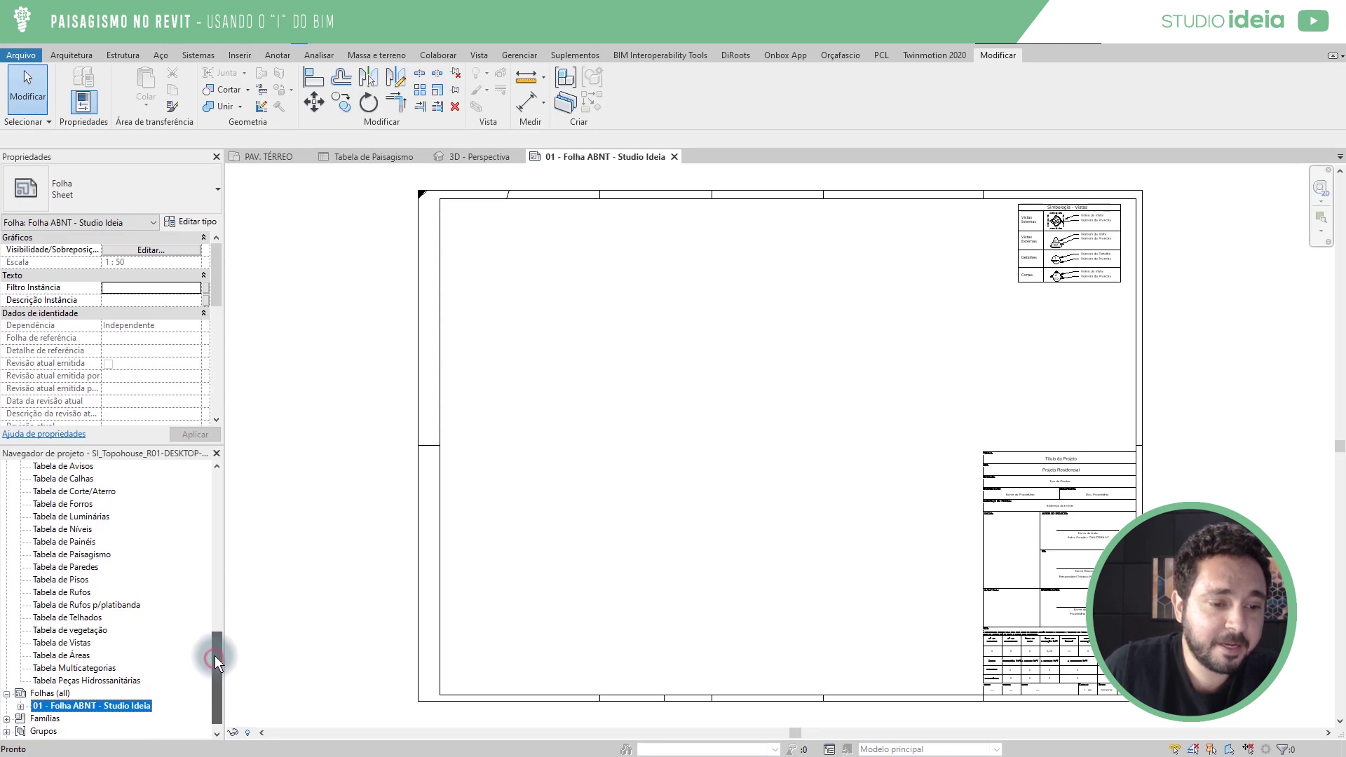
click(81, 554)
drag(108, 568, 571, 361)
scroll(577, 381, up, 4)
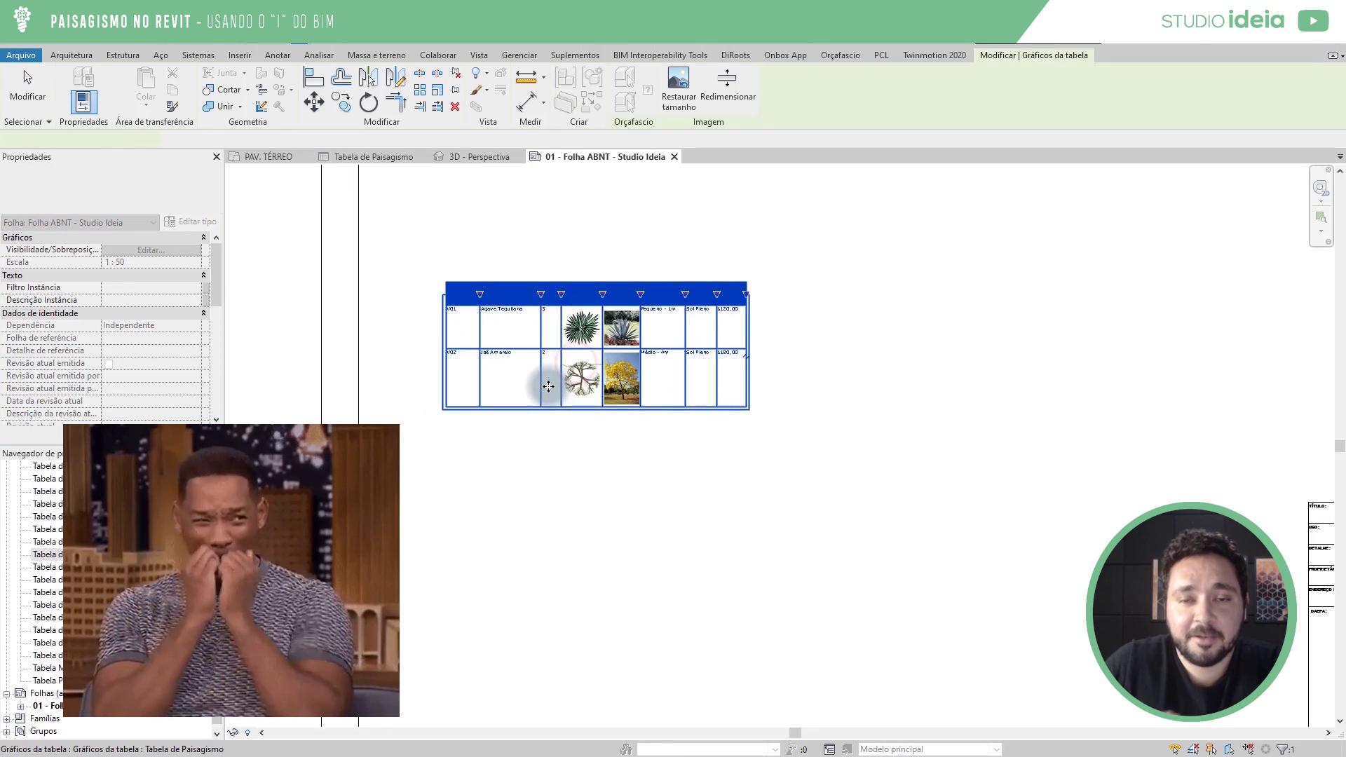
click(548, 384)
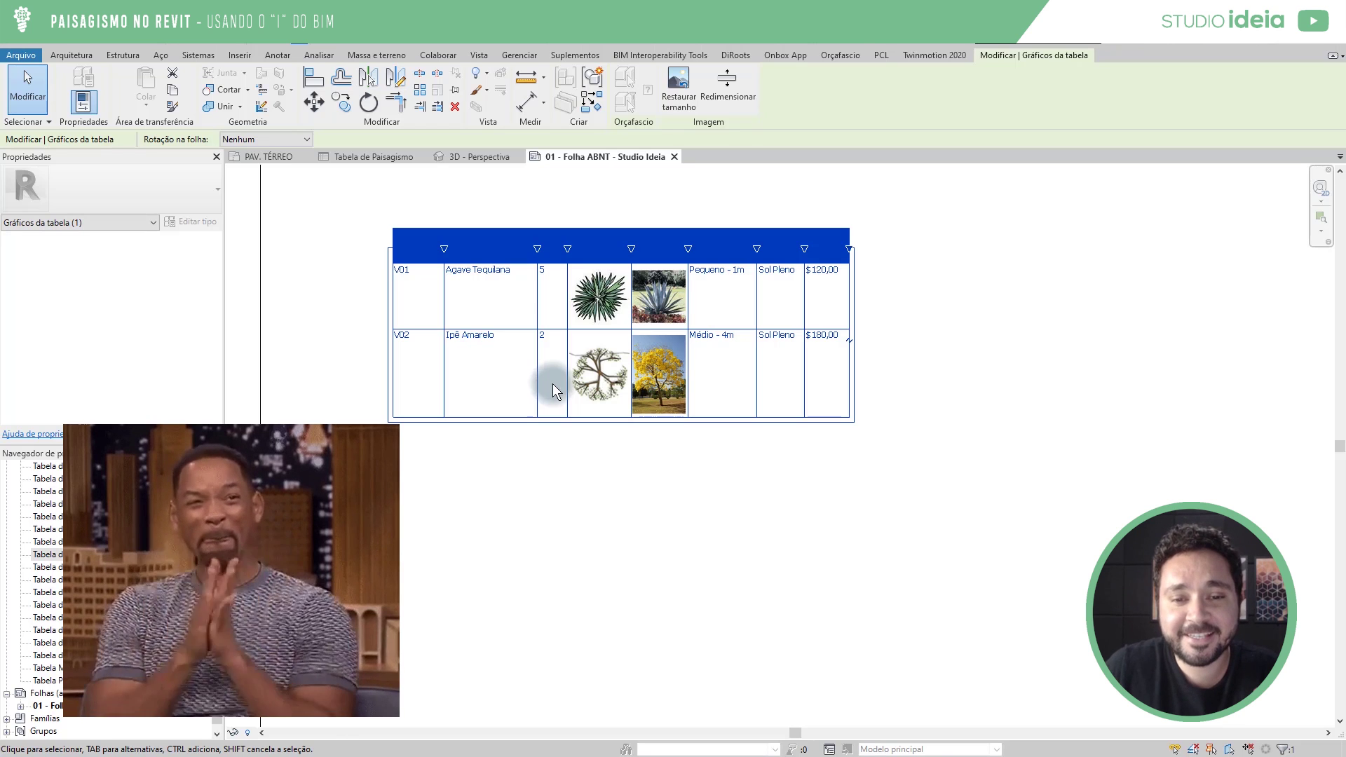
scroll(640, 418, up, 2)
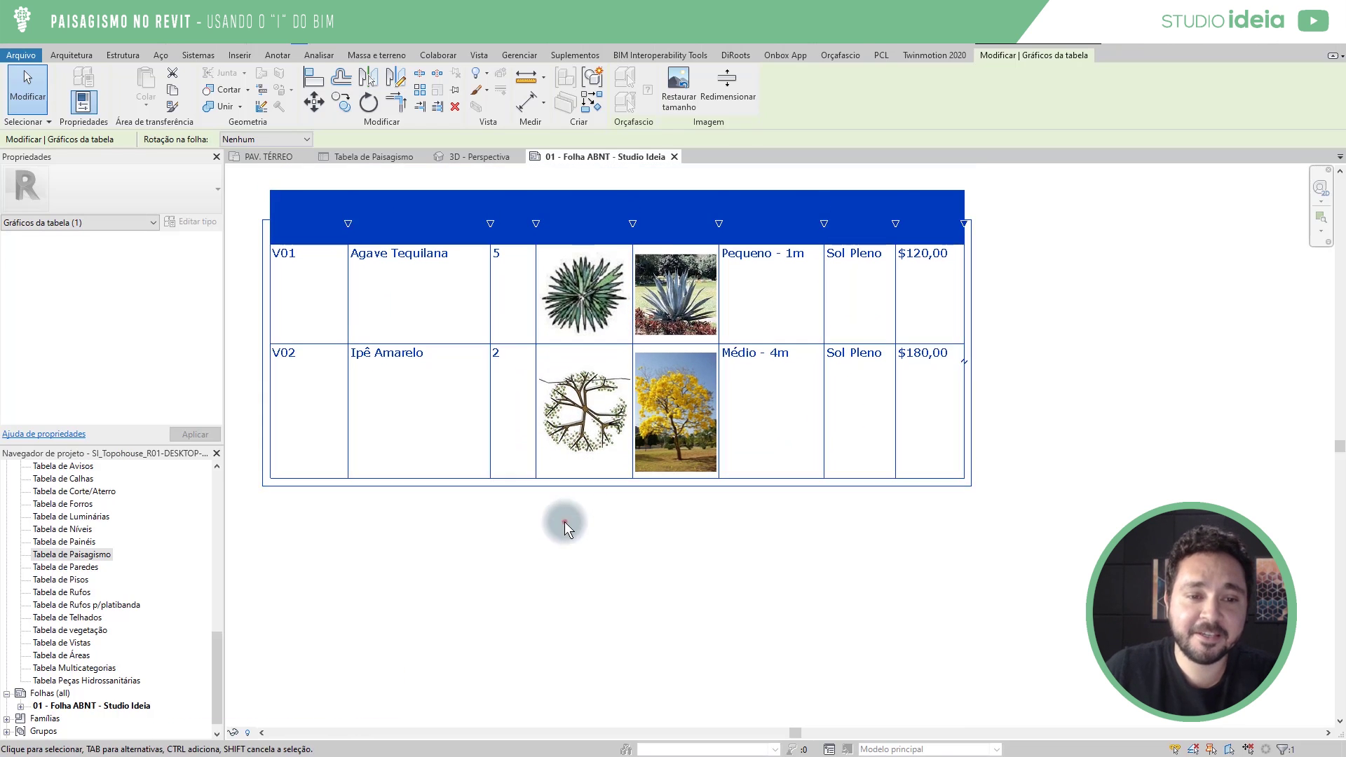
In the PAV. TÉRREO plan, place another Ipê Amarelo directly below the existing tree at the garden's upper right.
click(566, 522)
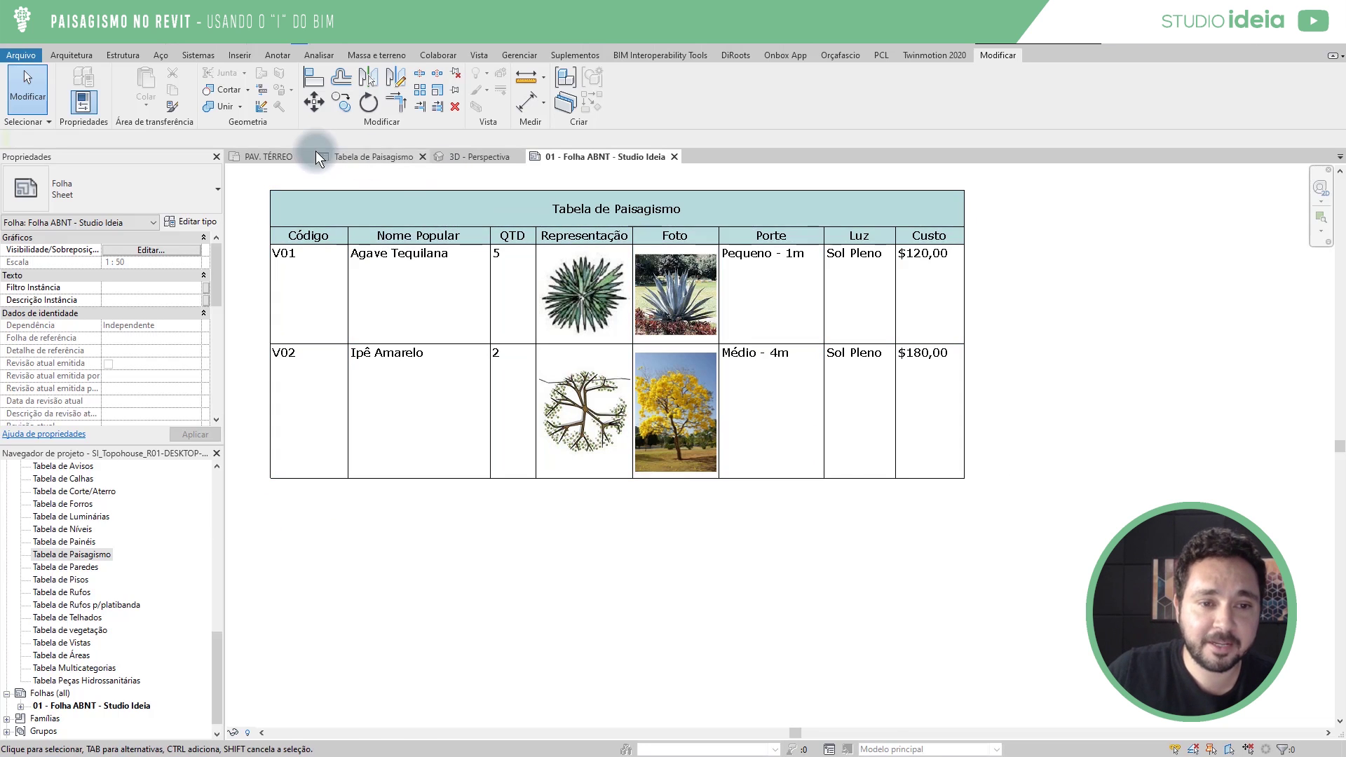
click(283, 157)
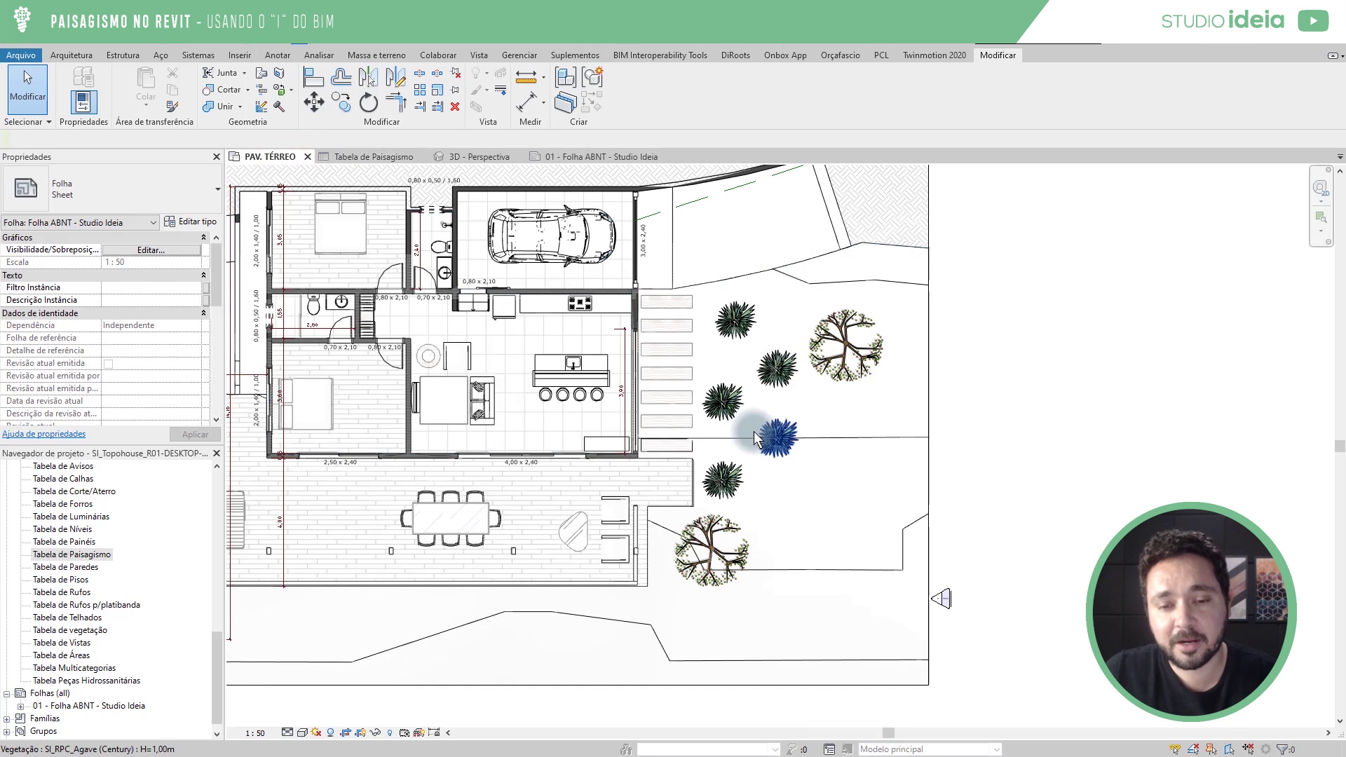
click(846, 340)
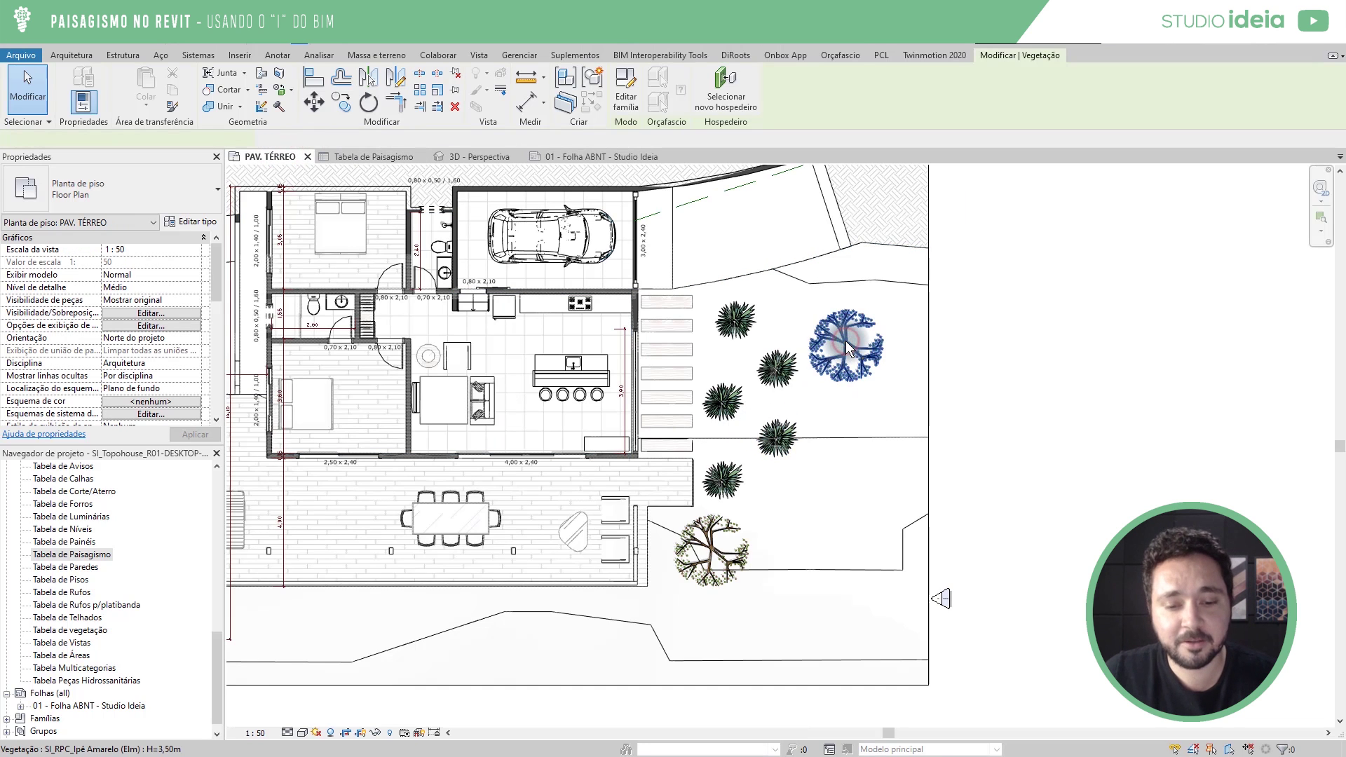
key(c)
key(s)
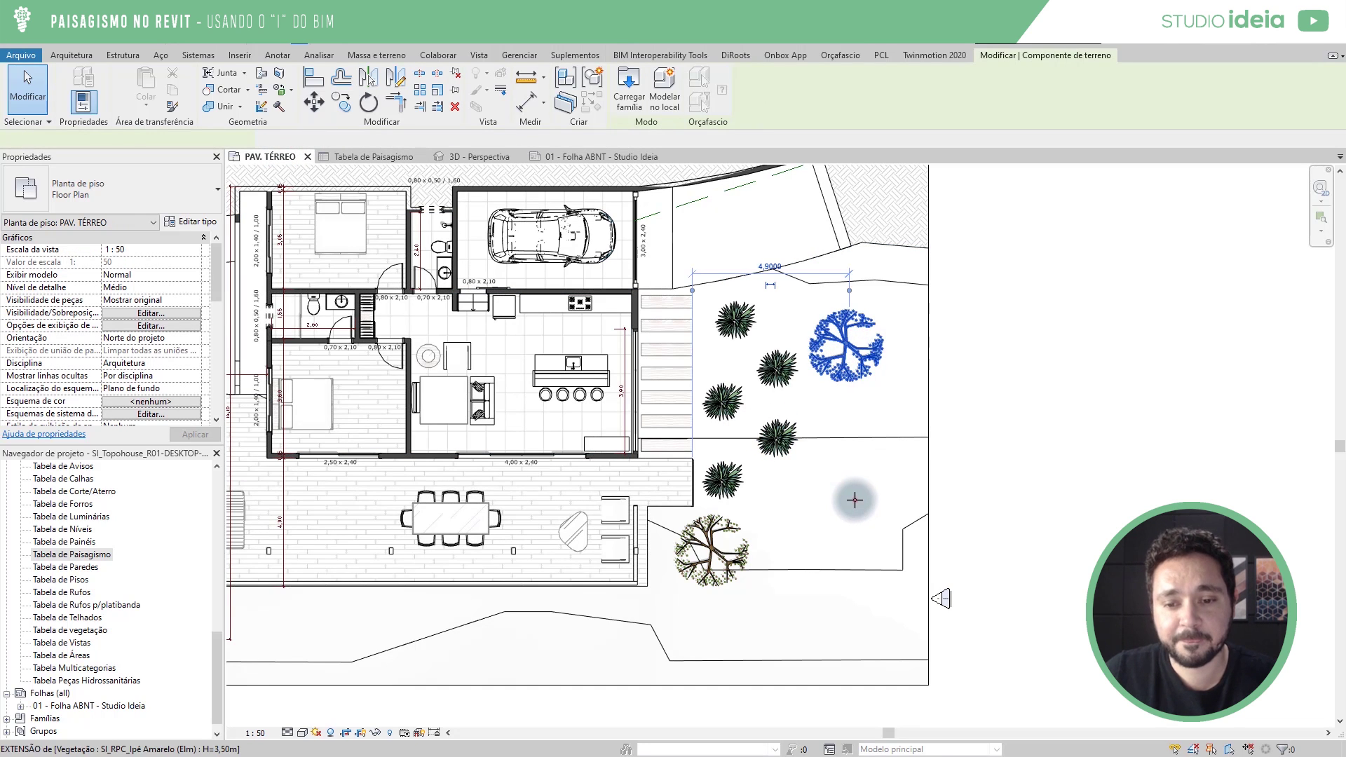
click(855, 500)
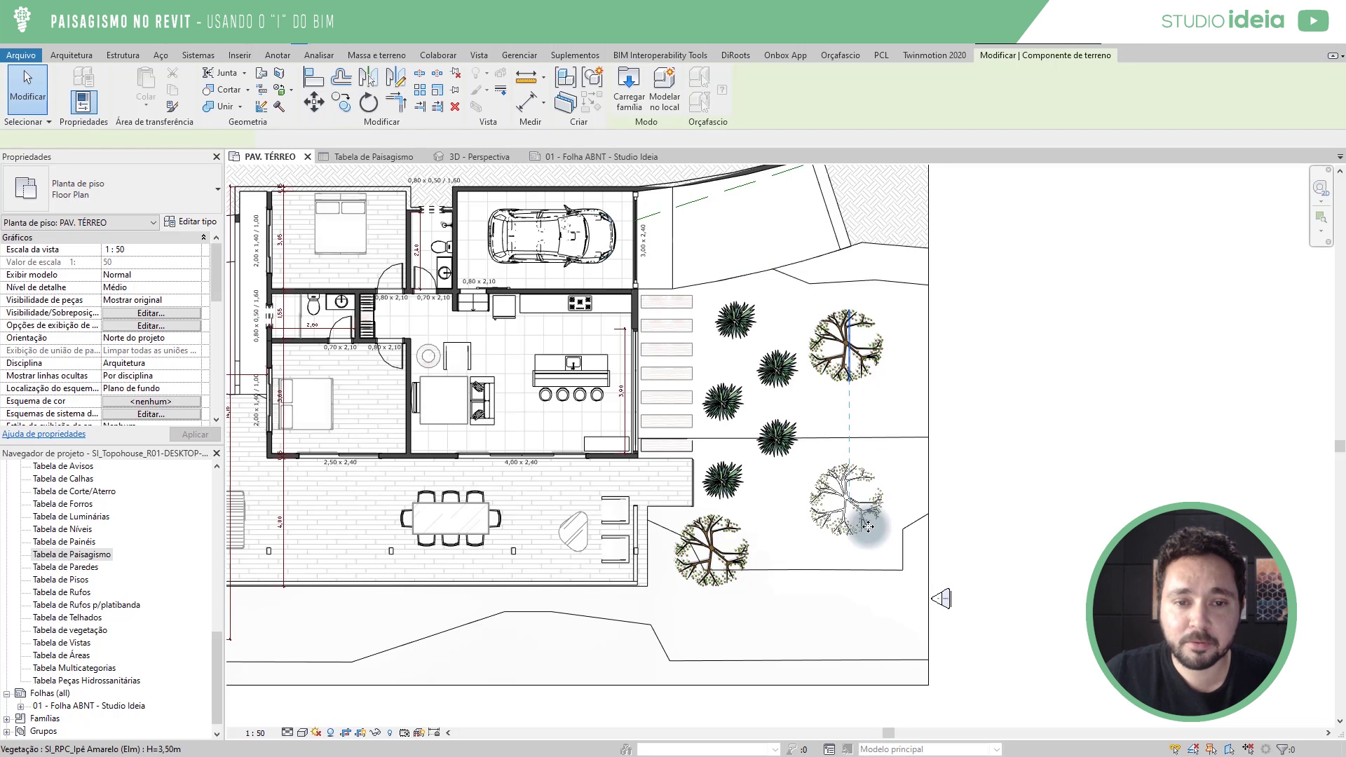
Check the Ipê Amarelo row of the Tabela de Paisagismo on the sheet 01 - Folha ABNT - Studio Ideia.
click(600, 156)
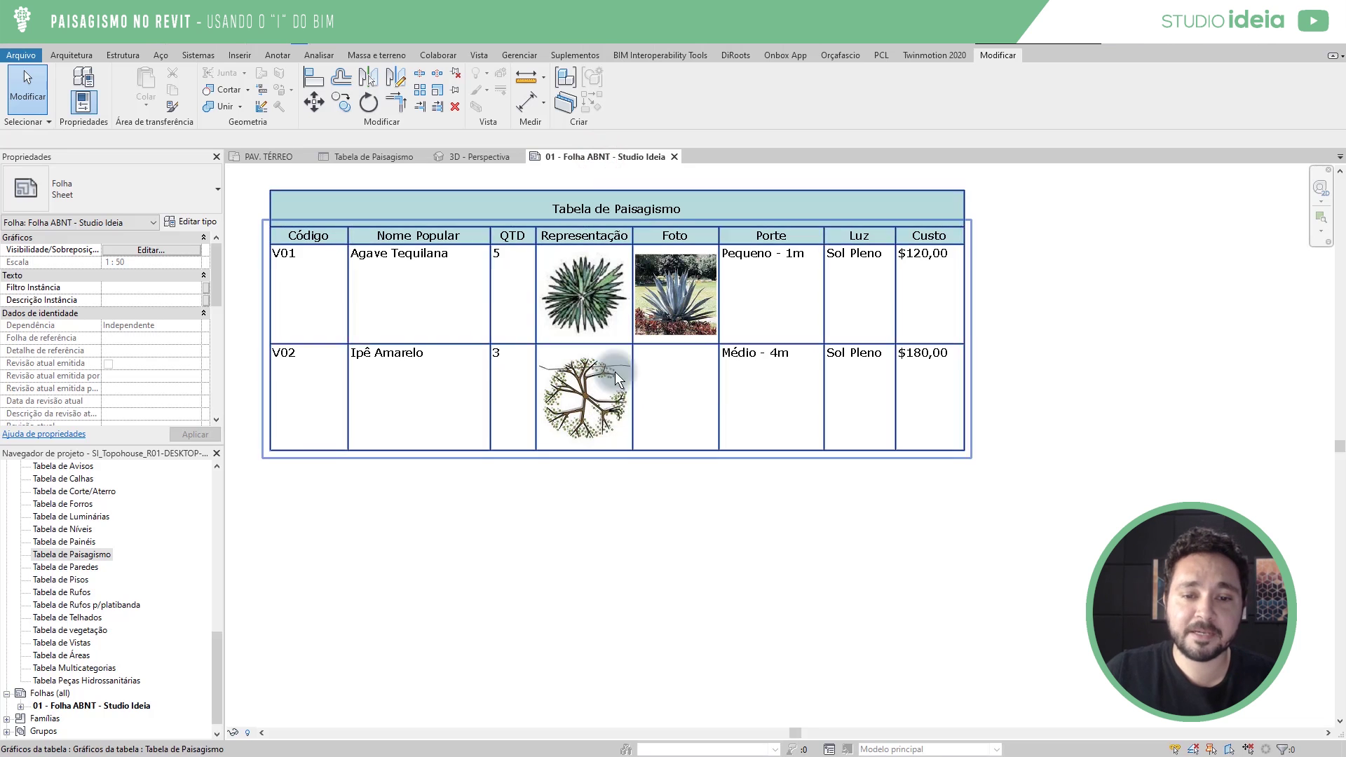
scroll(667, 398, down, 3)
click(672, 371)
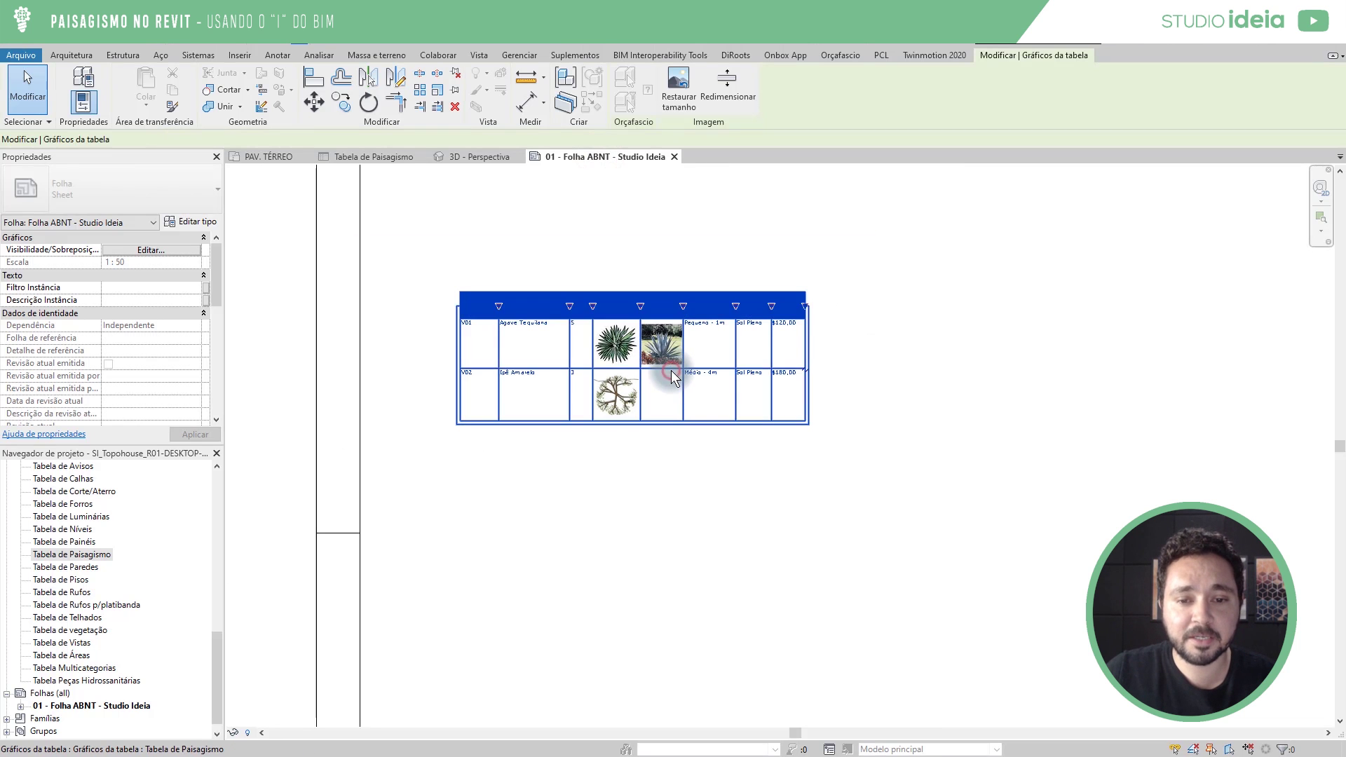
scroll(651, 407, up, 2)
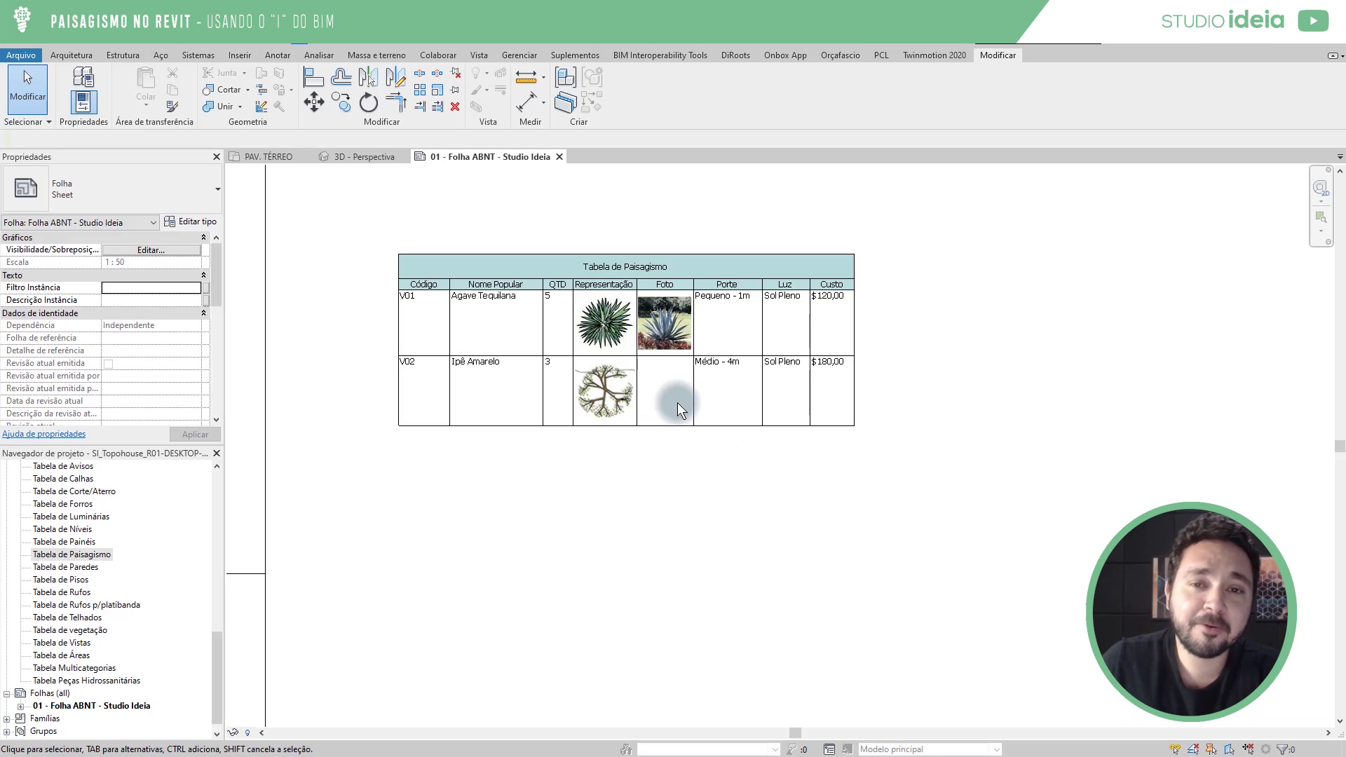
scroll(678, 403, up, 2)
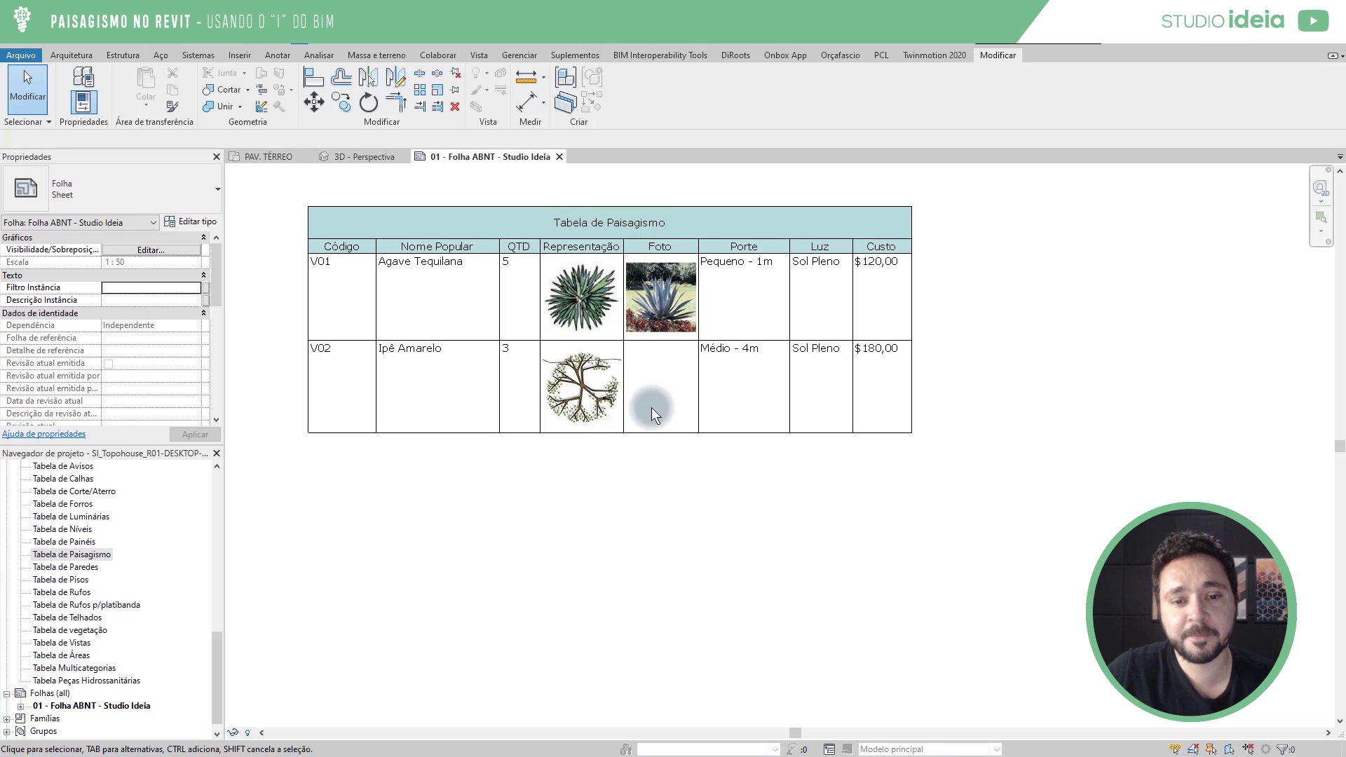
Open the Tabela de Paisagismo from the sheet, set the Ipê Amarelo row's Foto to 250px-Handroanthus_serratifolius.jpg, and return to the sheet.
click(670, 215)
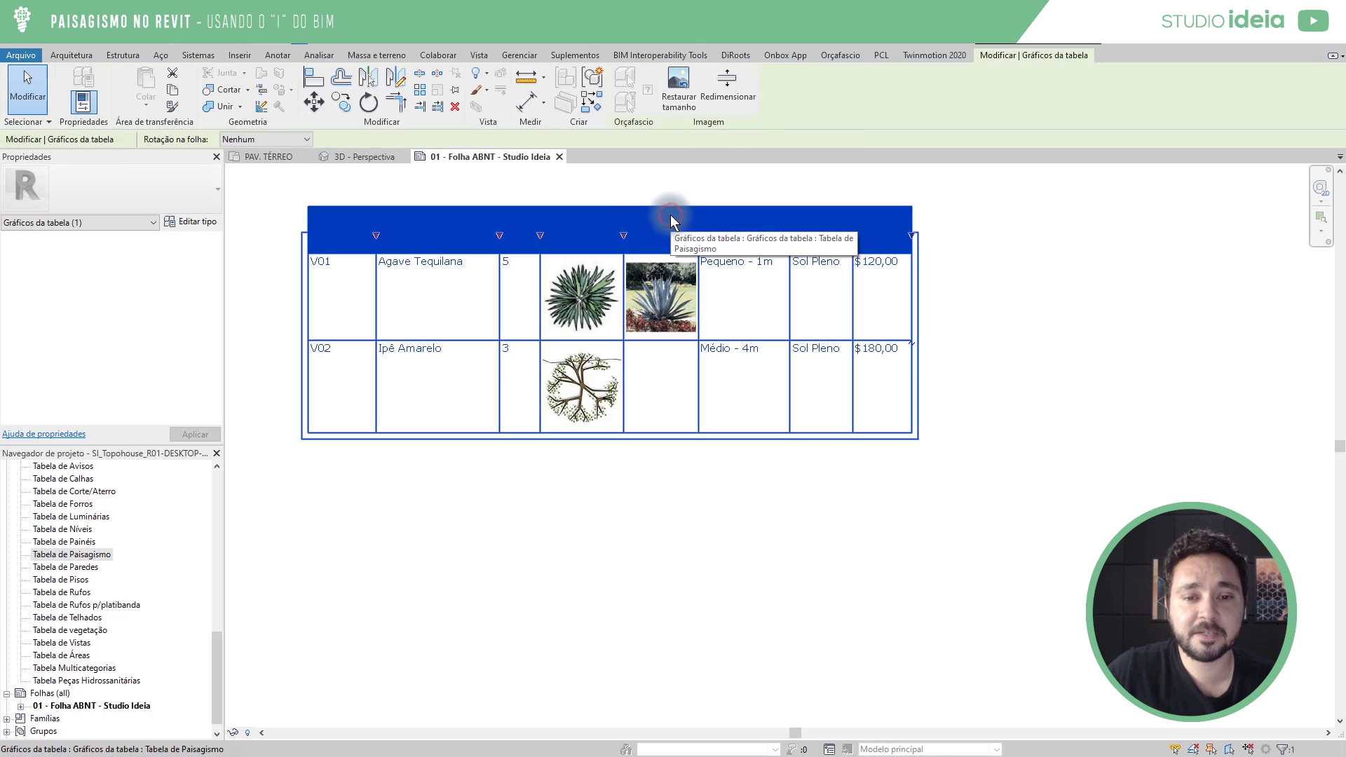
double_click(623, 208)
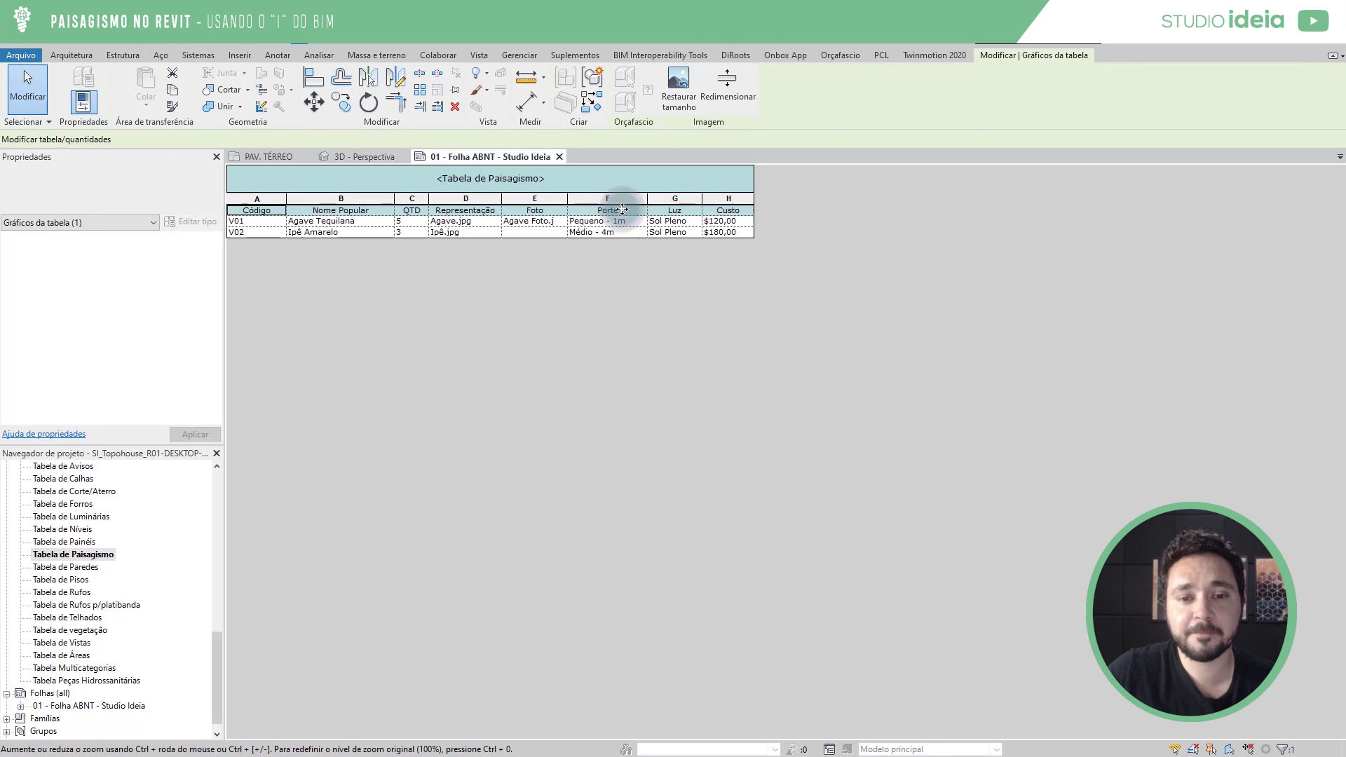
click(534, 232)
click(553, 237)
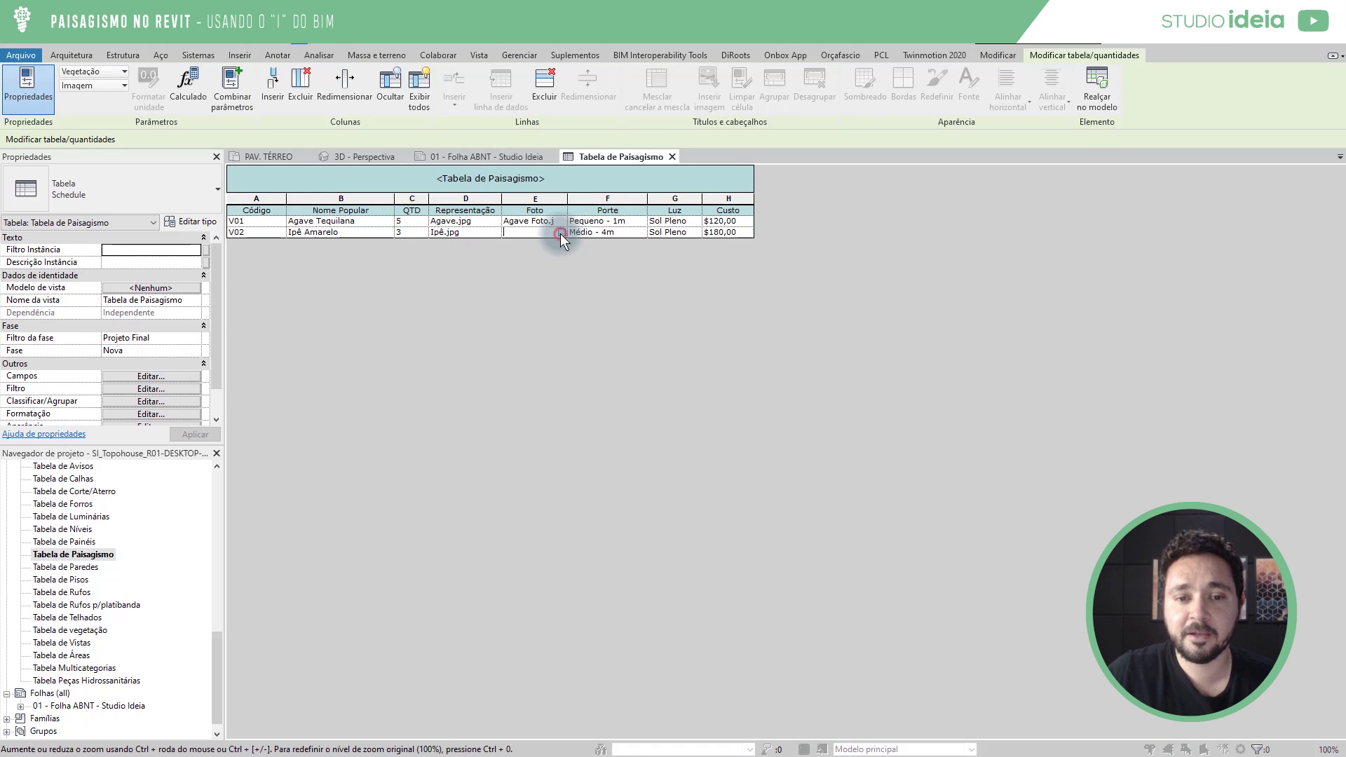
click(561, 233)
click(551, 252)
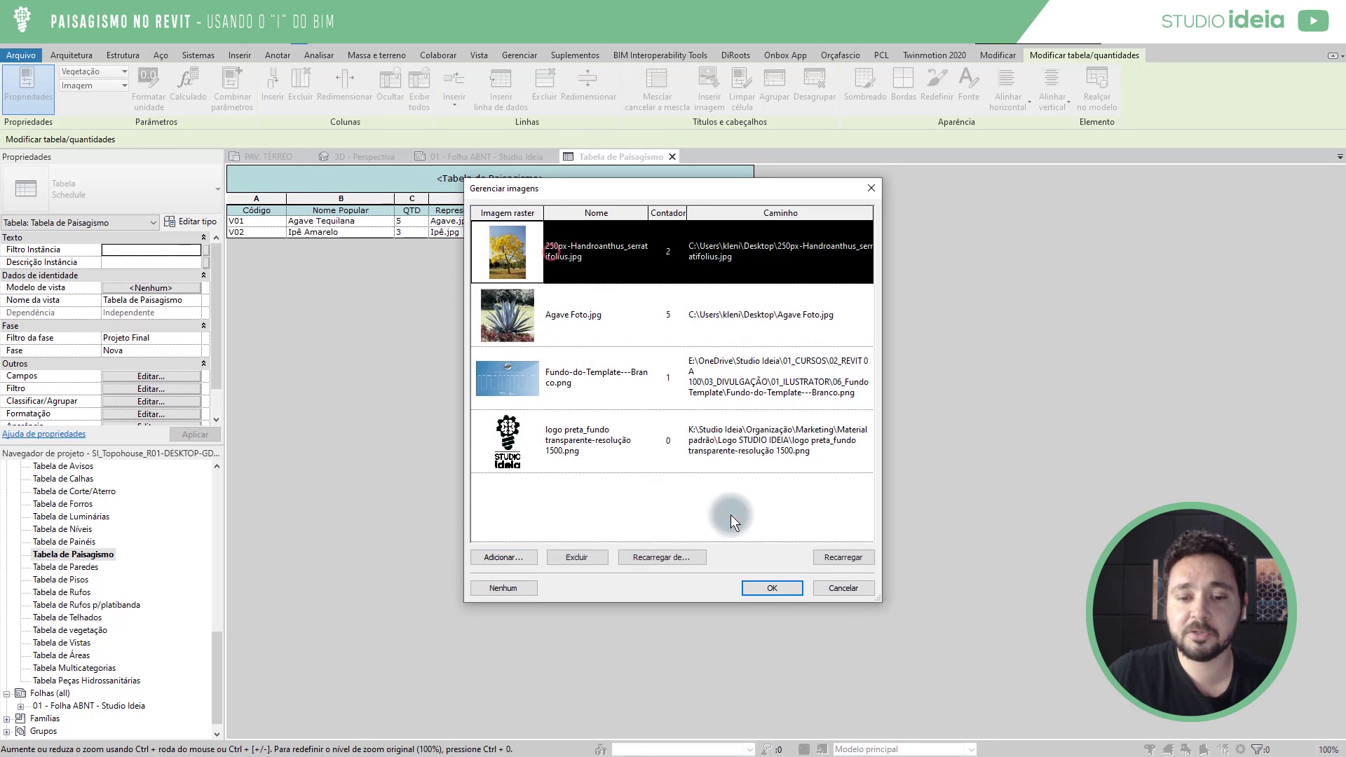
click(770, 589)
click(463, 153)
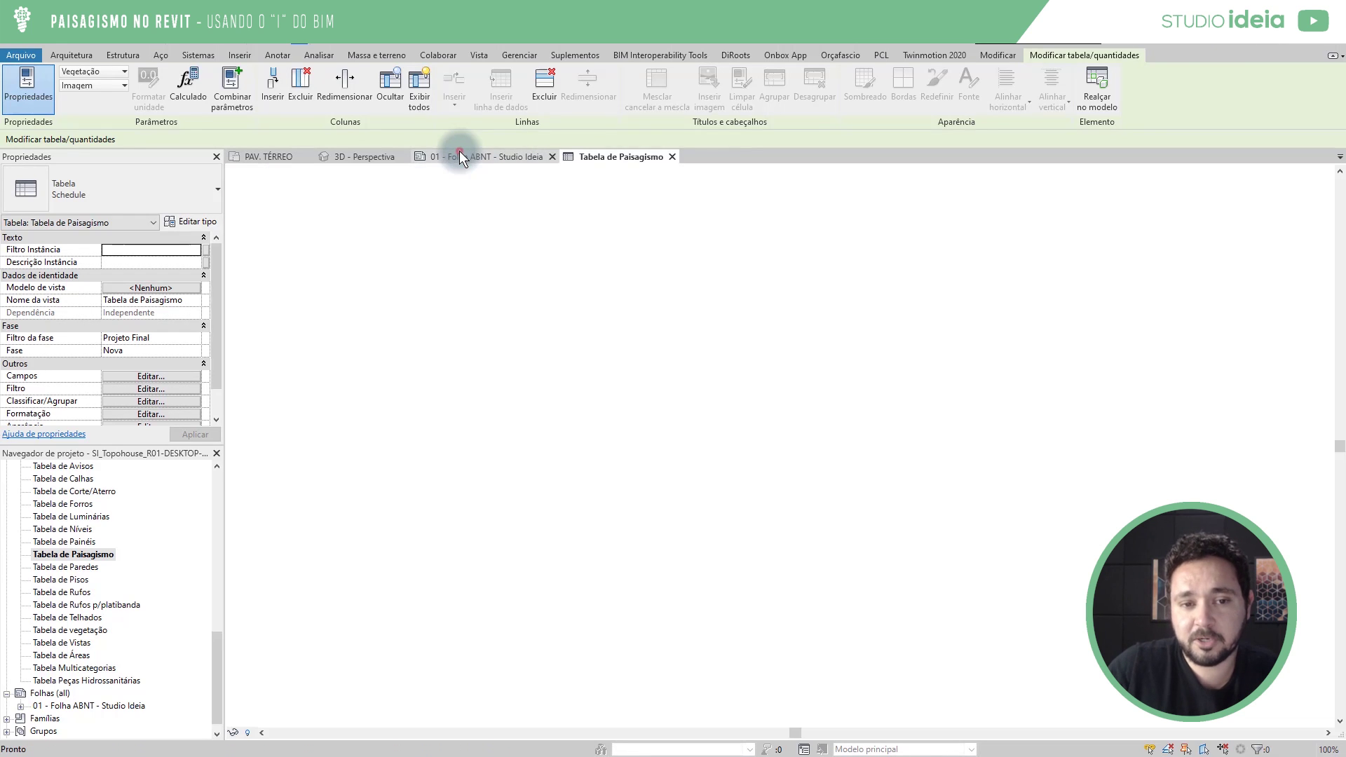
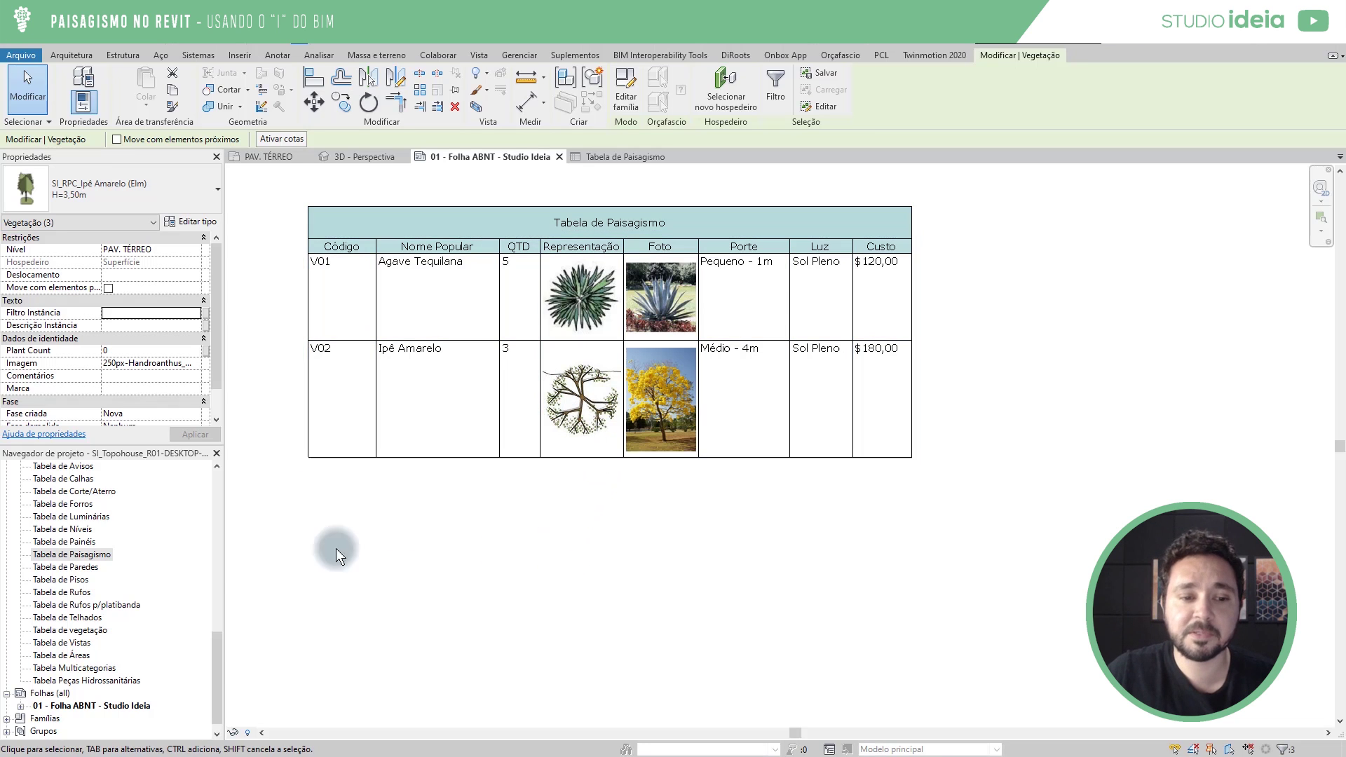
Highlight the Tabela de Paisagismo's Ipê Amarelo entry in the model and open its family for editing.
drag(217, 657, 223, 483)
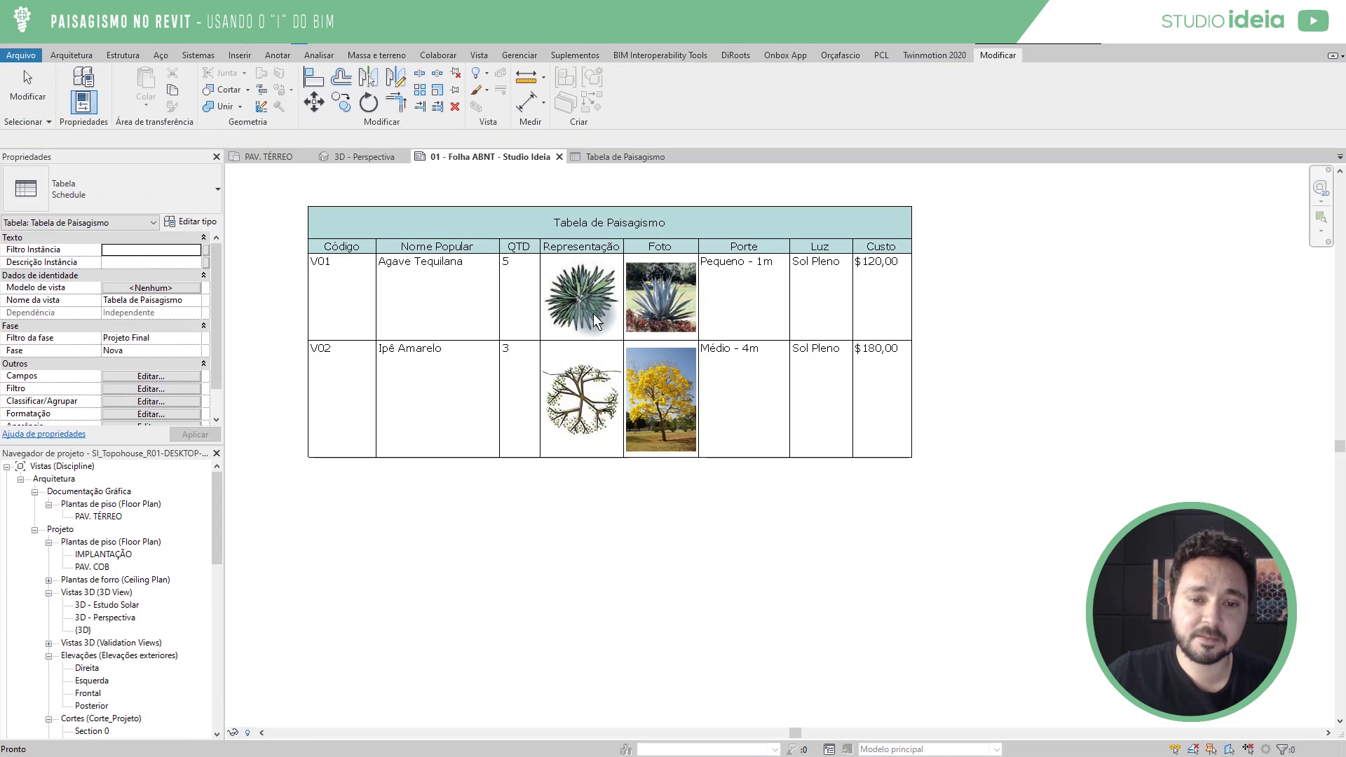
click(620, 158)
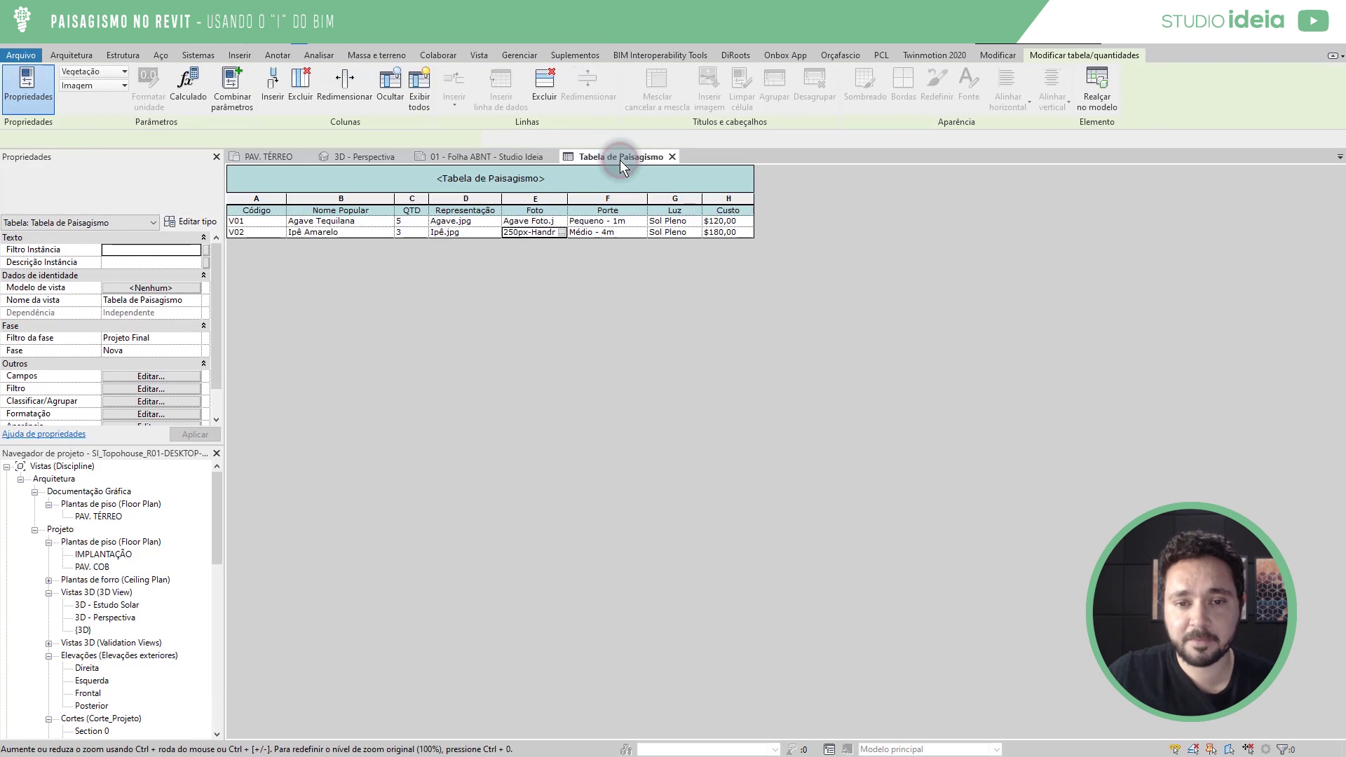
click(461, 231)
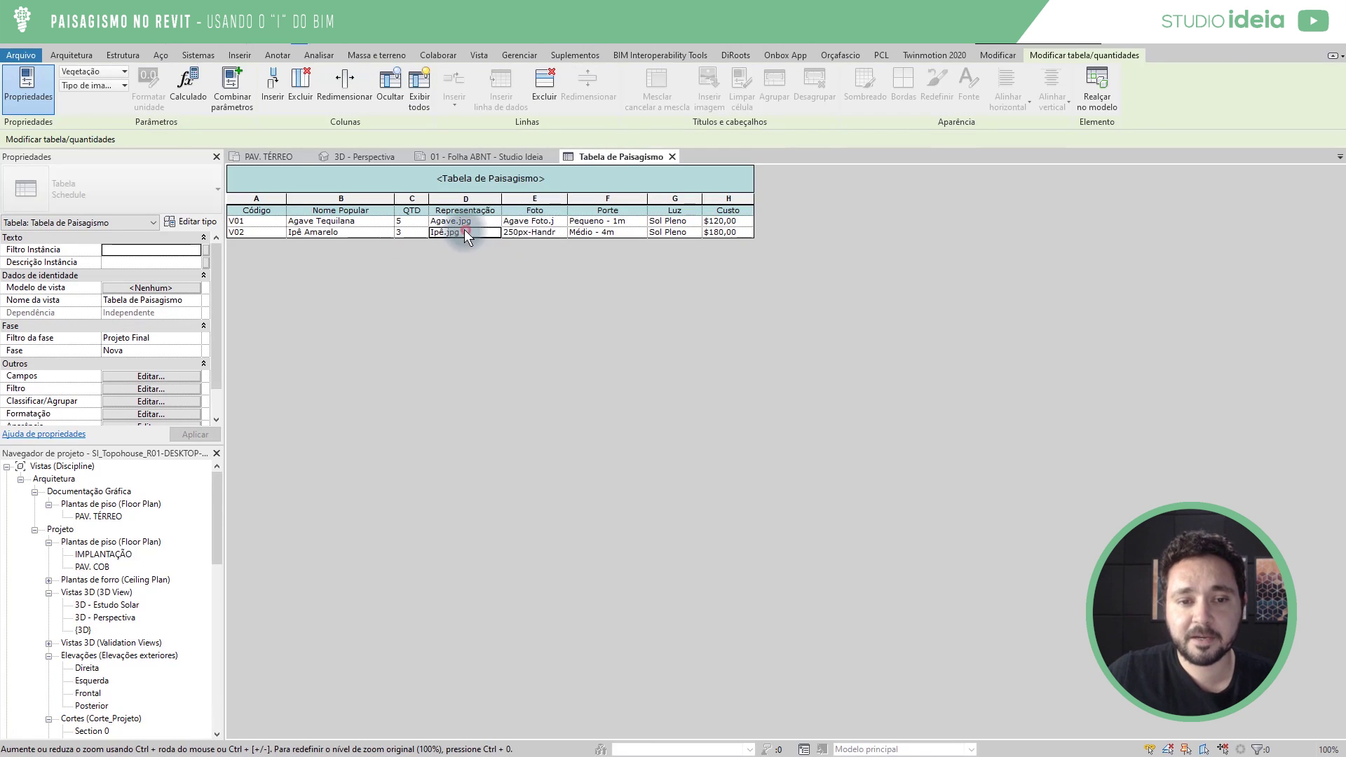
click(1099, 86)
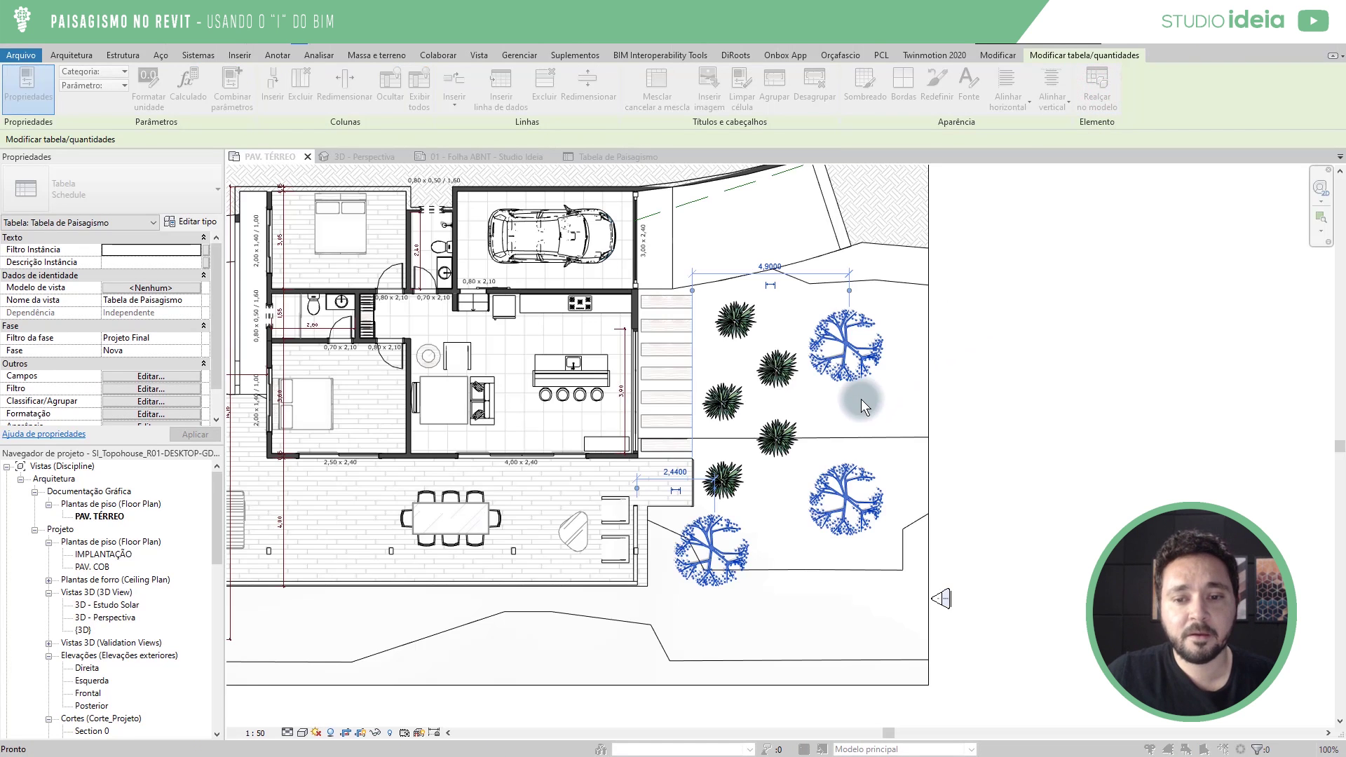
click(733, 422)
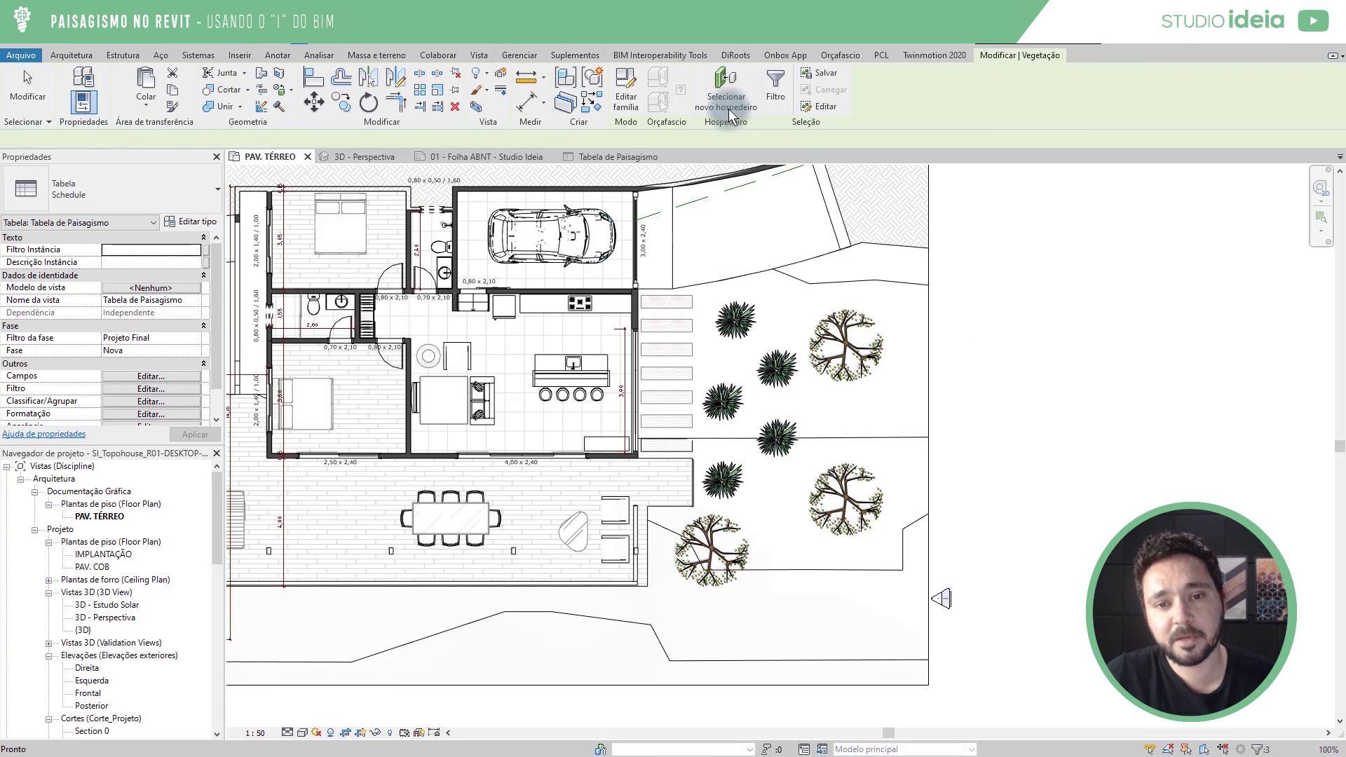
click(626, 100)
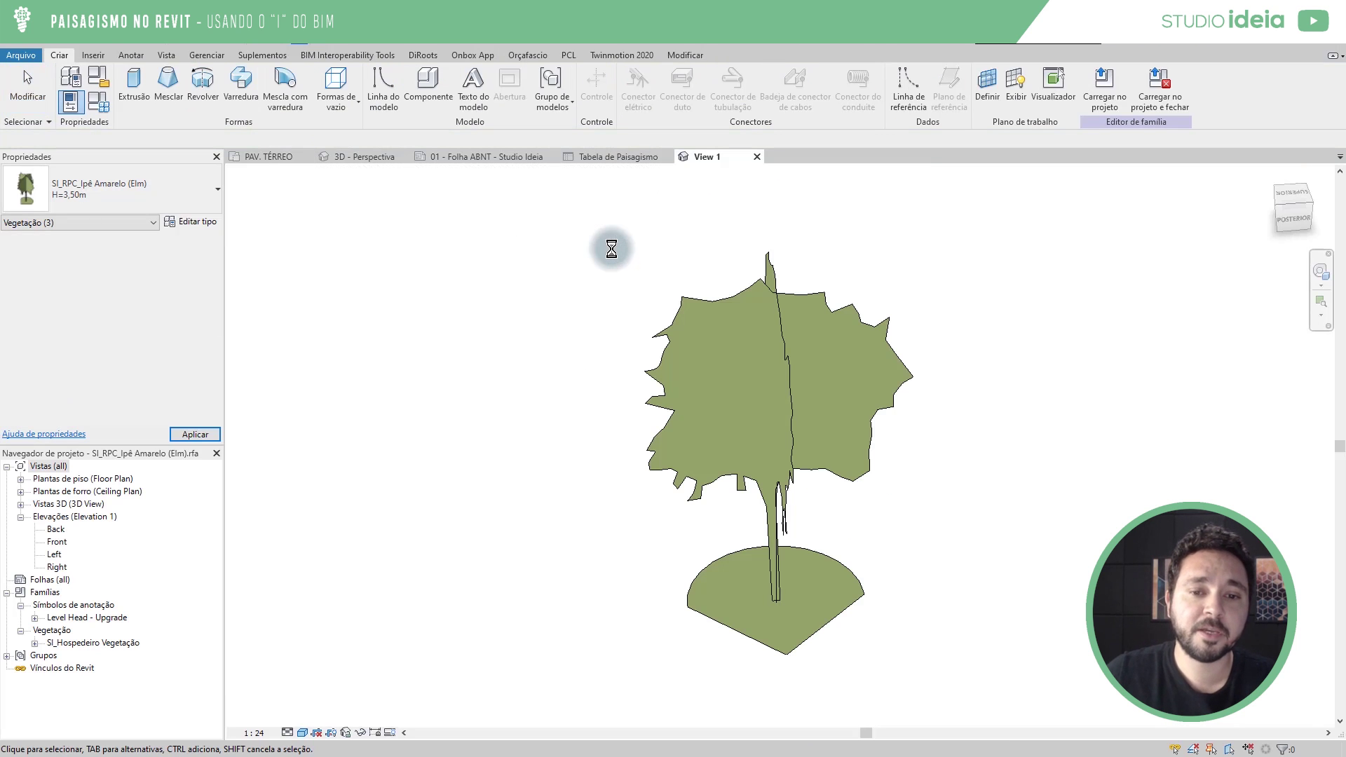
Review the Ipê Amarelo family's type parameters, including Tipo de imagem, then close them without changes.
click(106, 108)
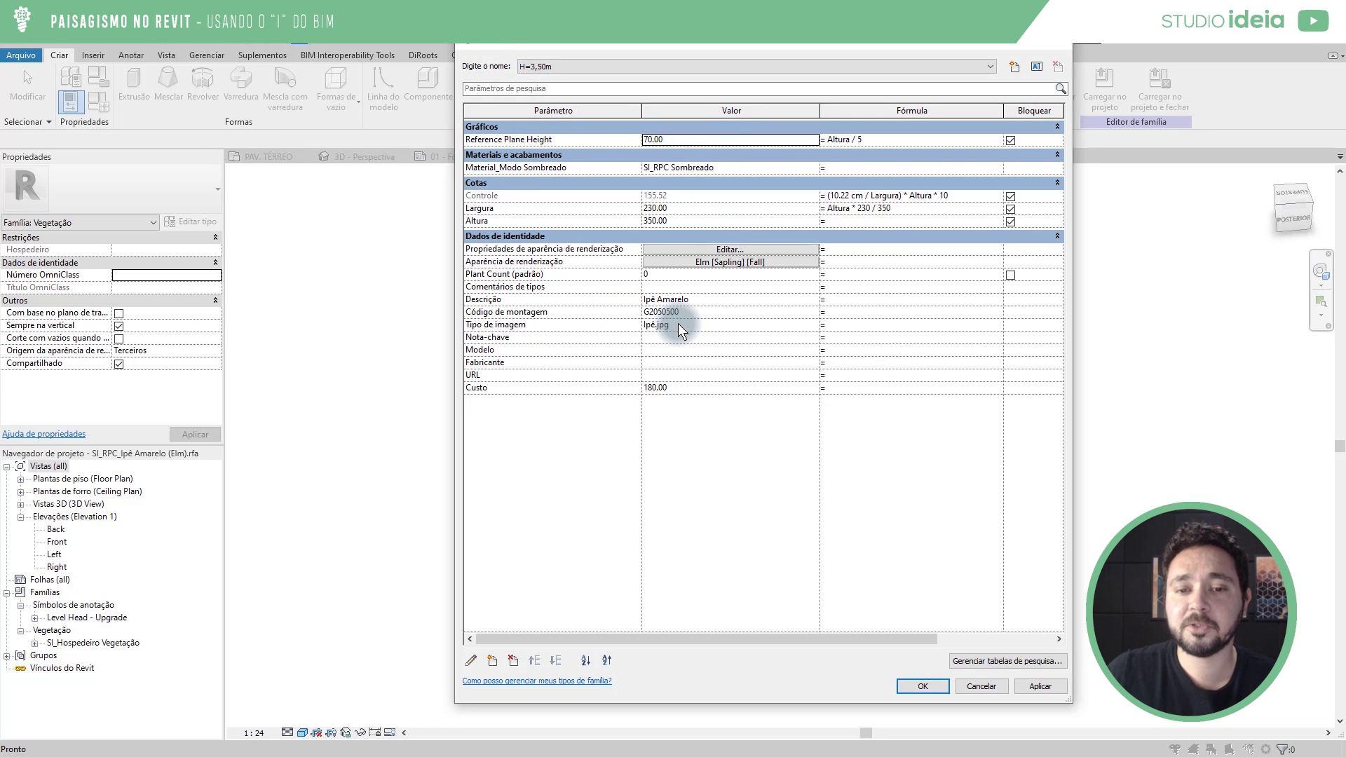
mouse_move(527, 322)
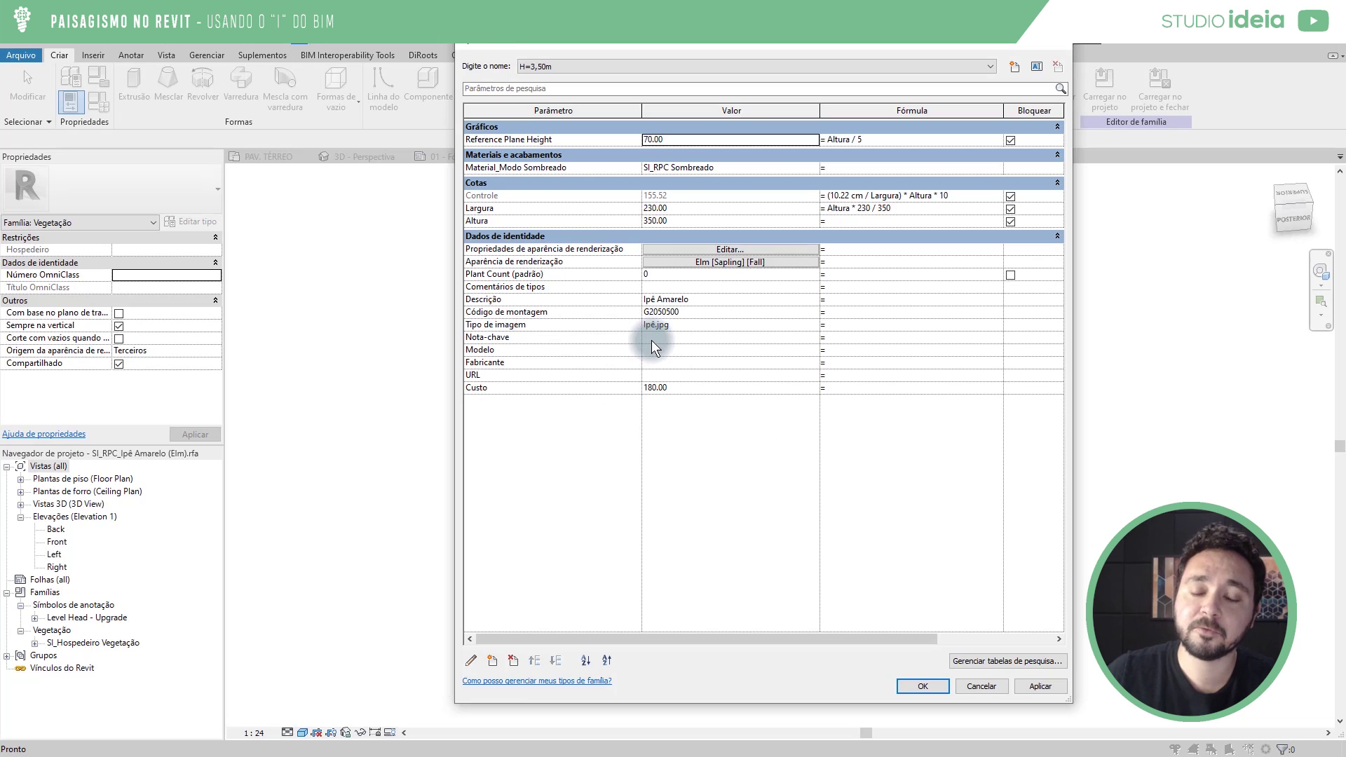
click(982, 687)
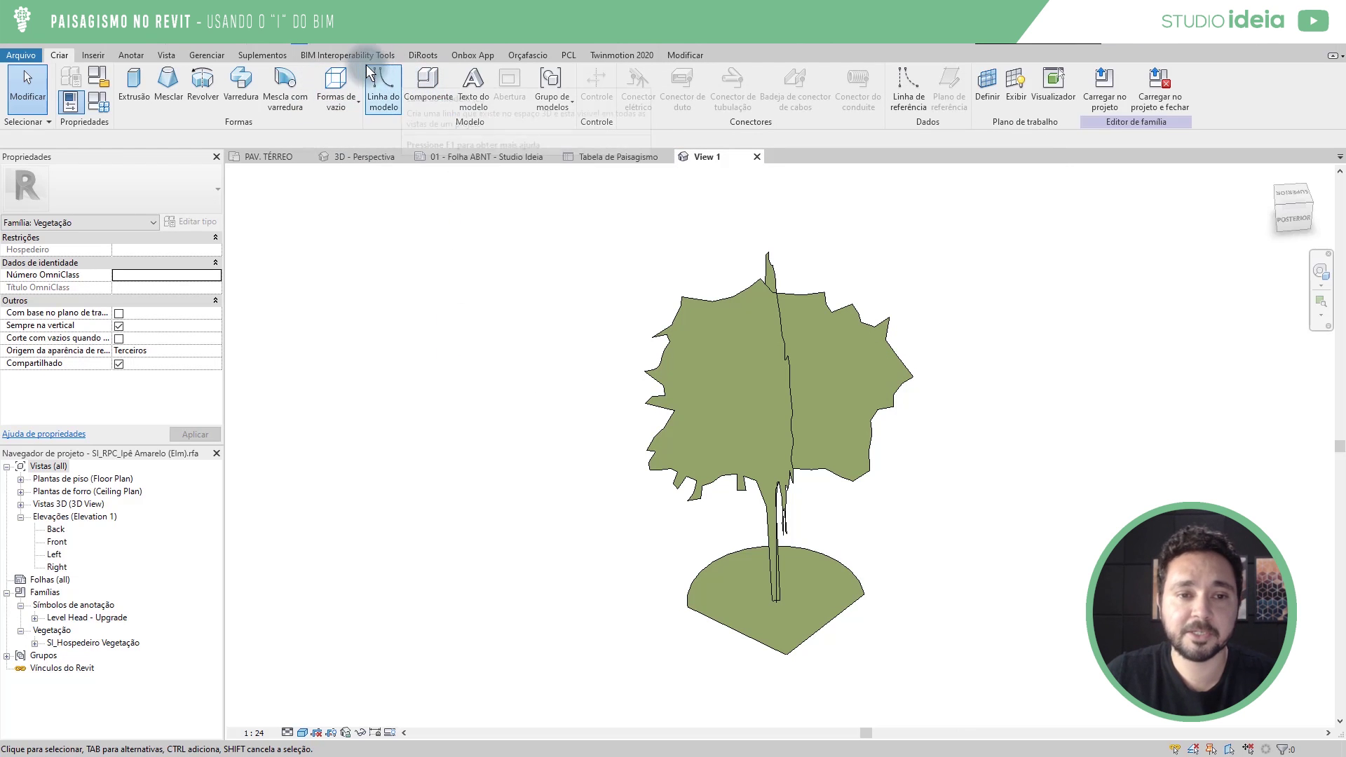
Create a shared parameters file named StudioIdeia_SharedParameters.txt in the Addins folder.
click(208, 55)
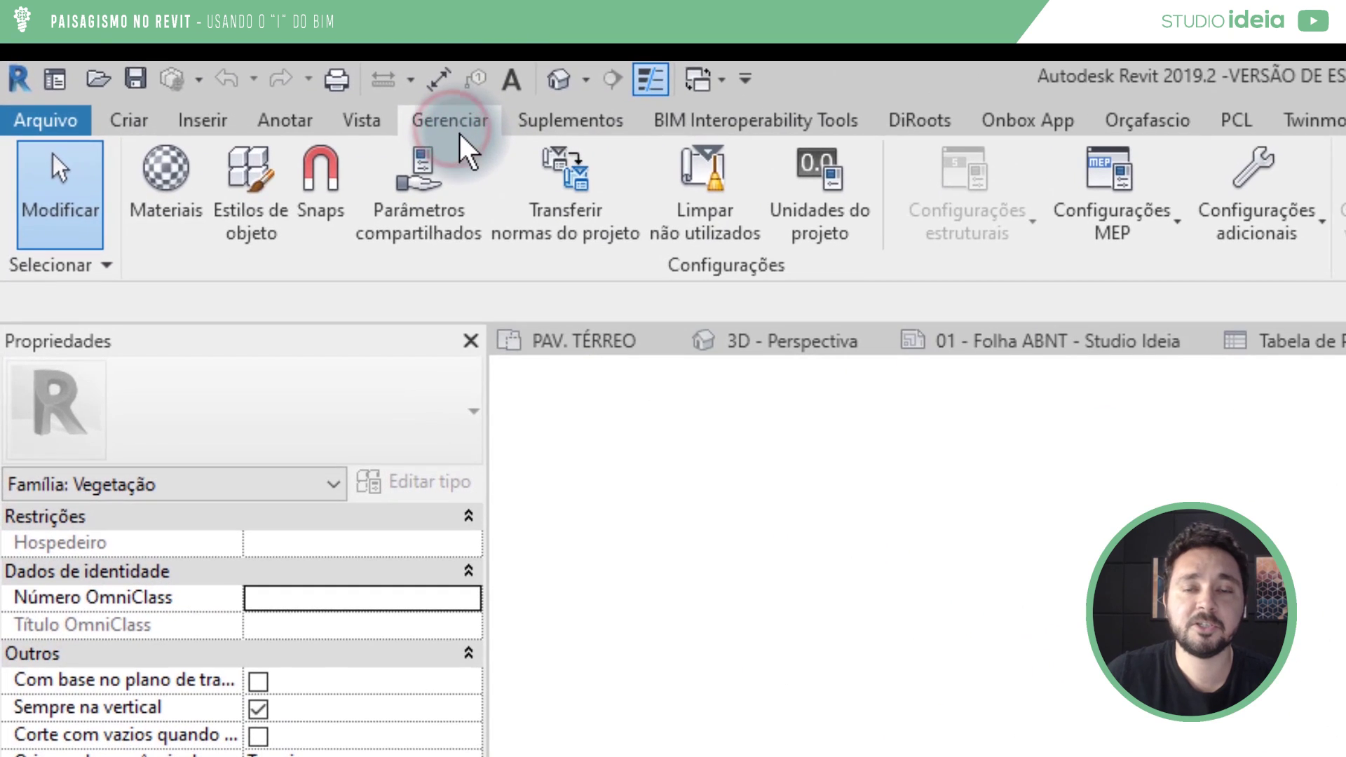
click(406, 225)
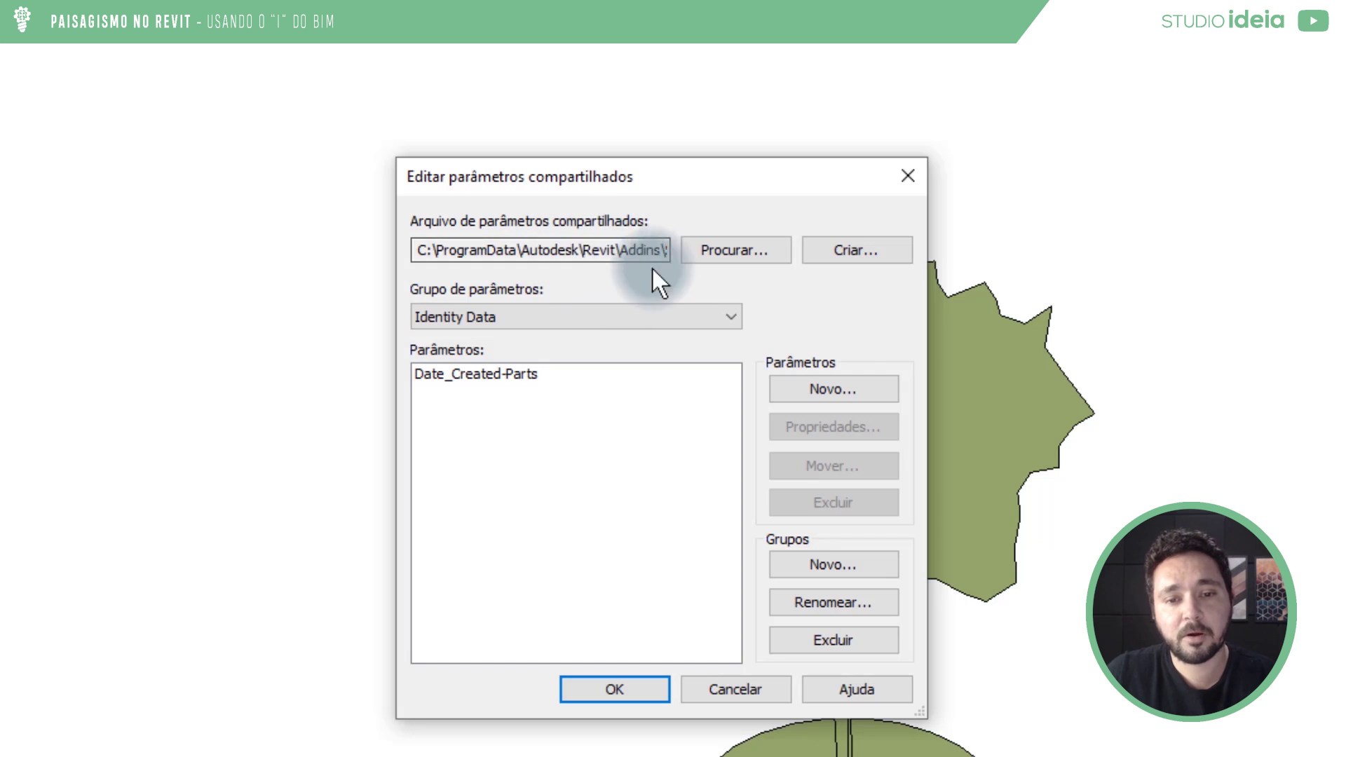
click(839, 250)
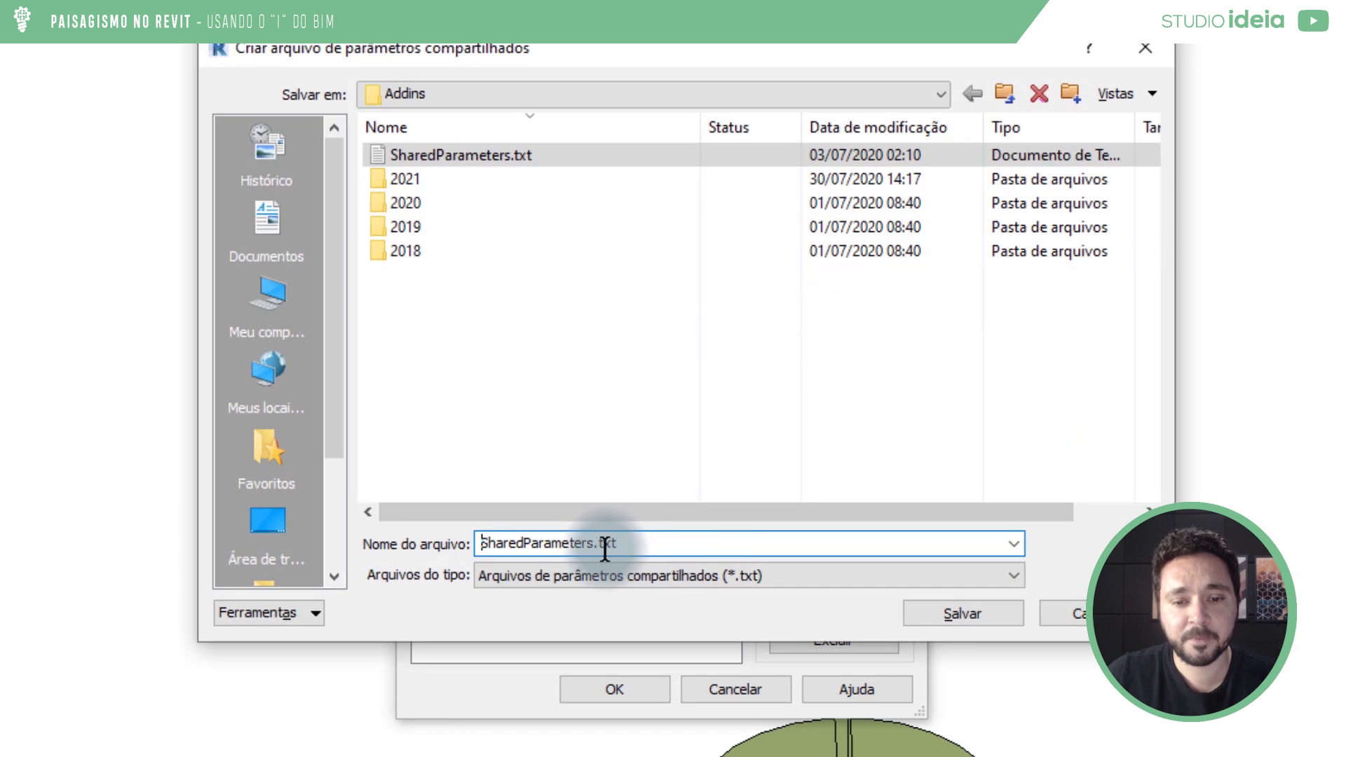
drag(594, 543, 437, 542)
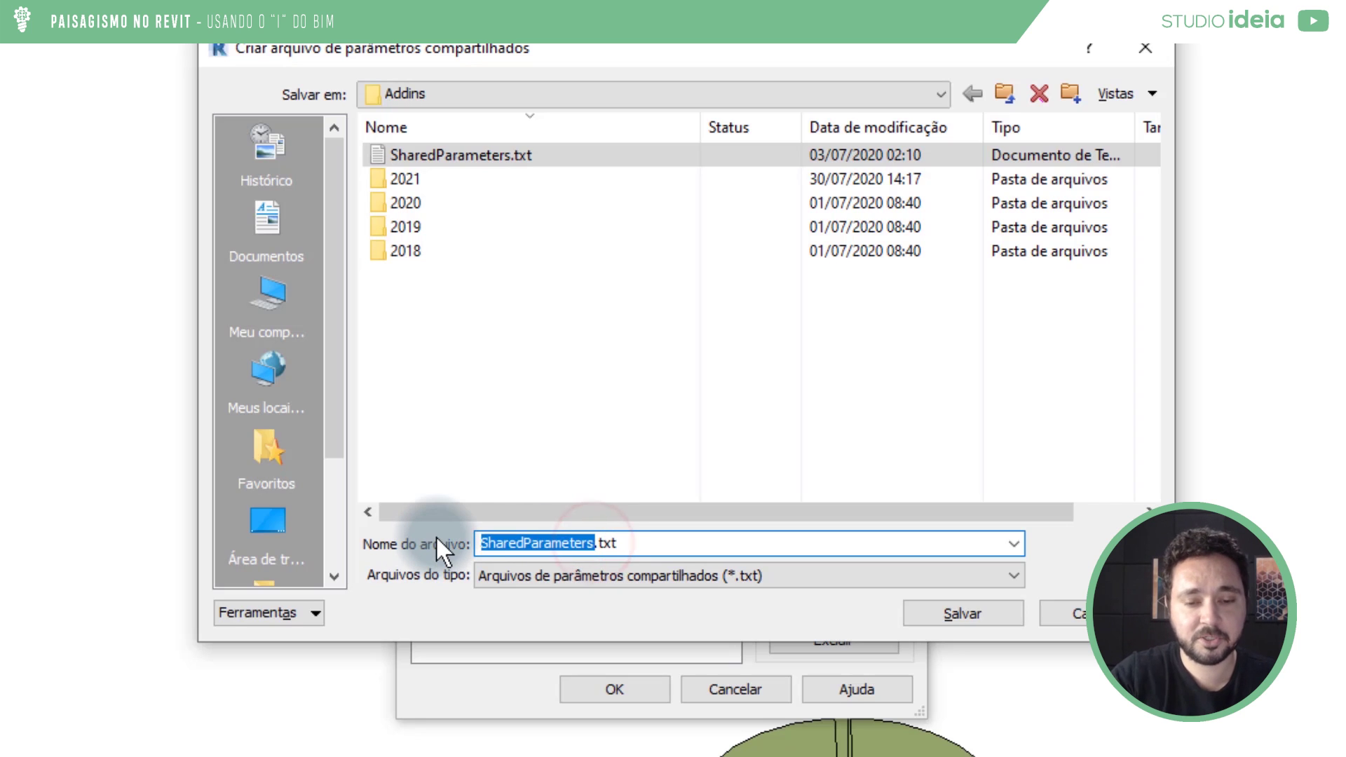
click(480, 544)
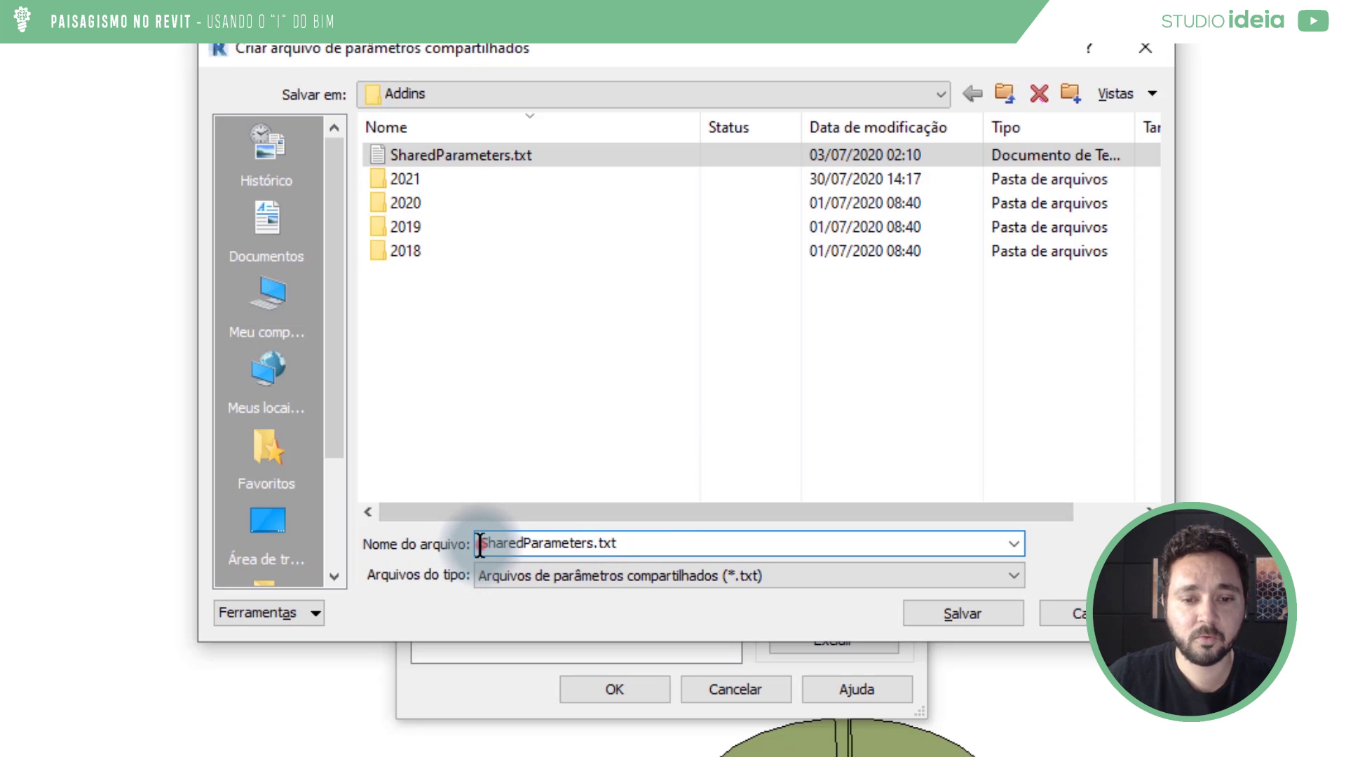
text(Studi)
text(oIdeia)
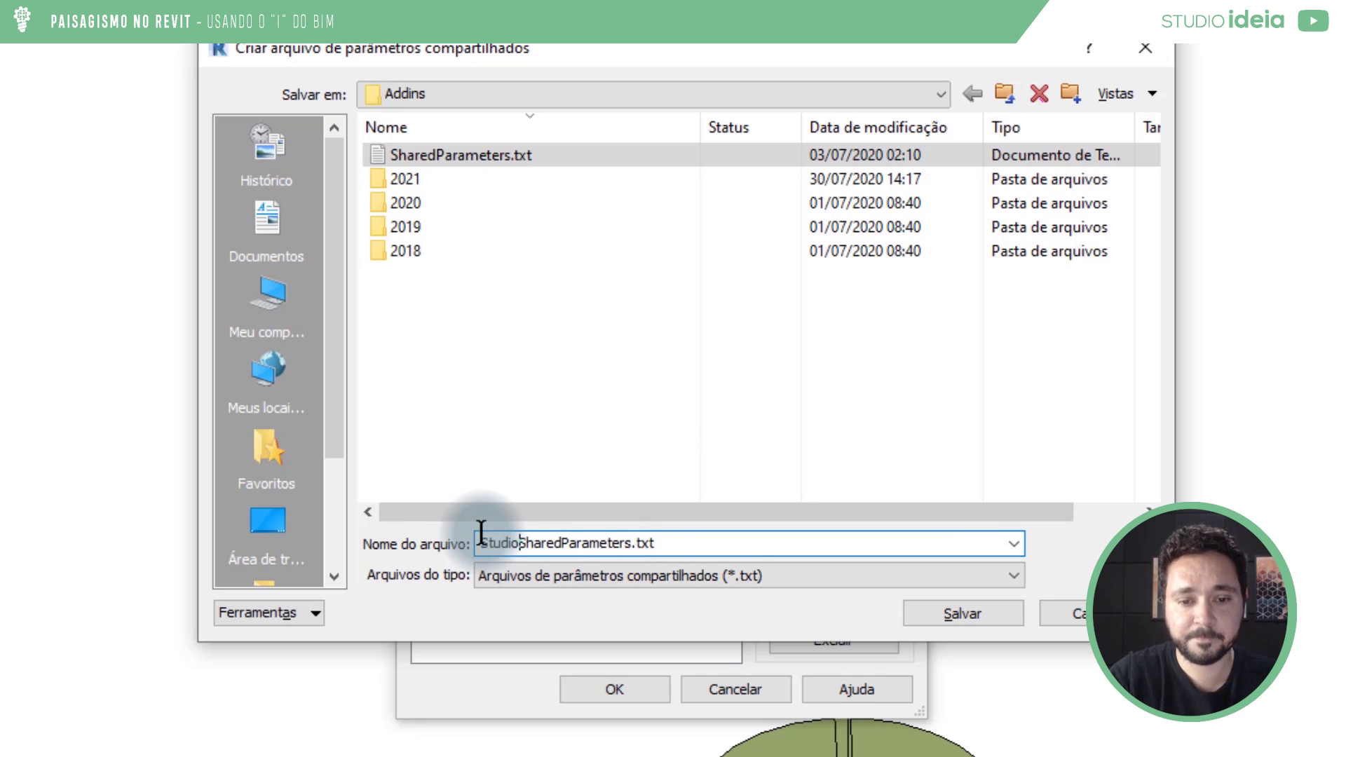
text(_)
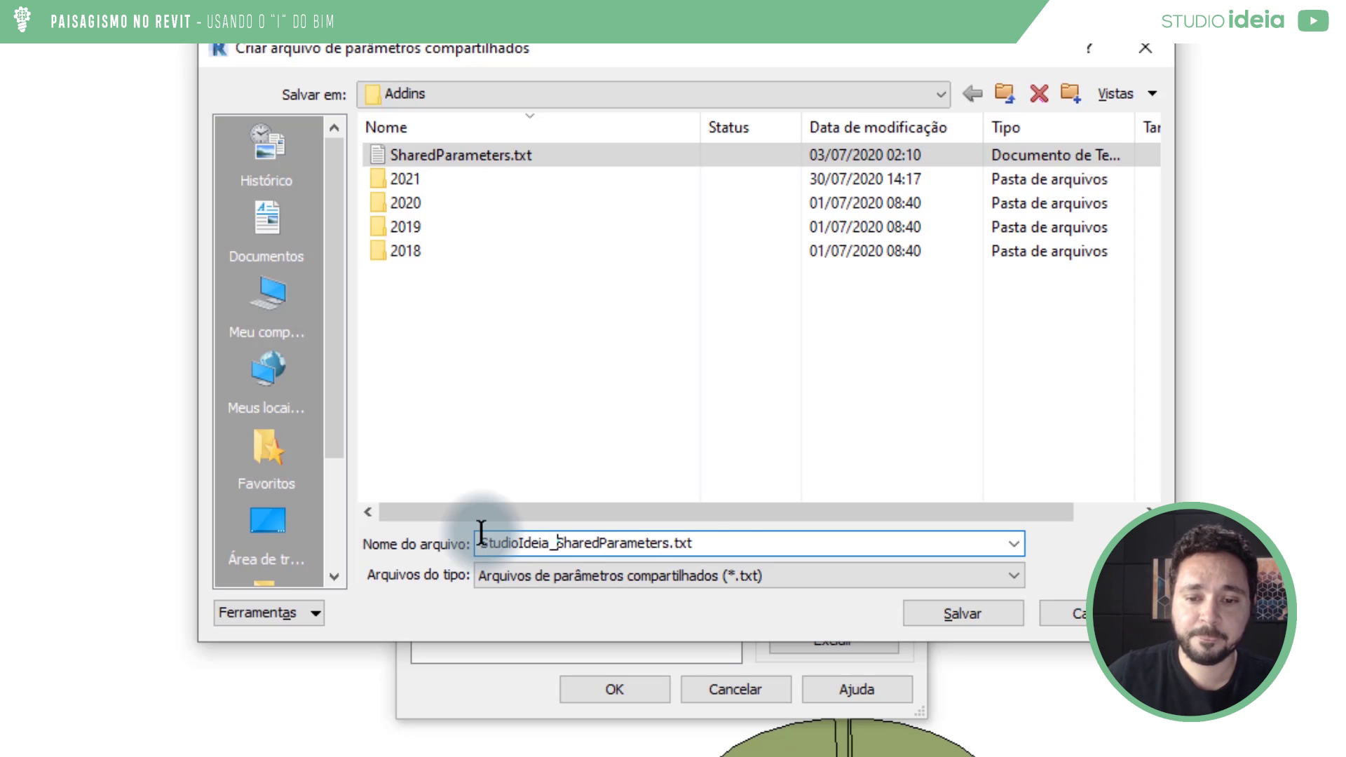
click(962, 618)
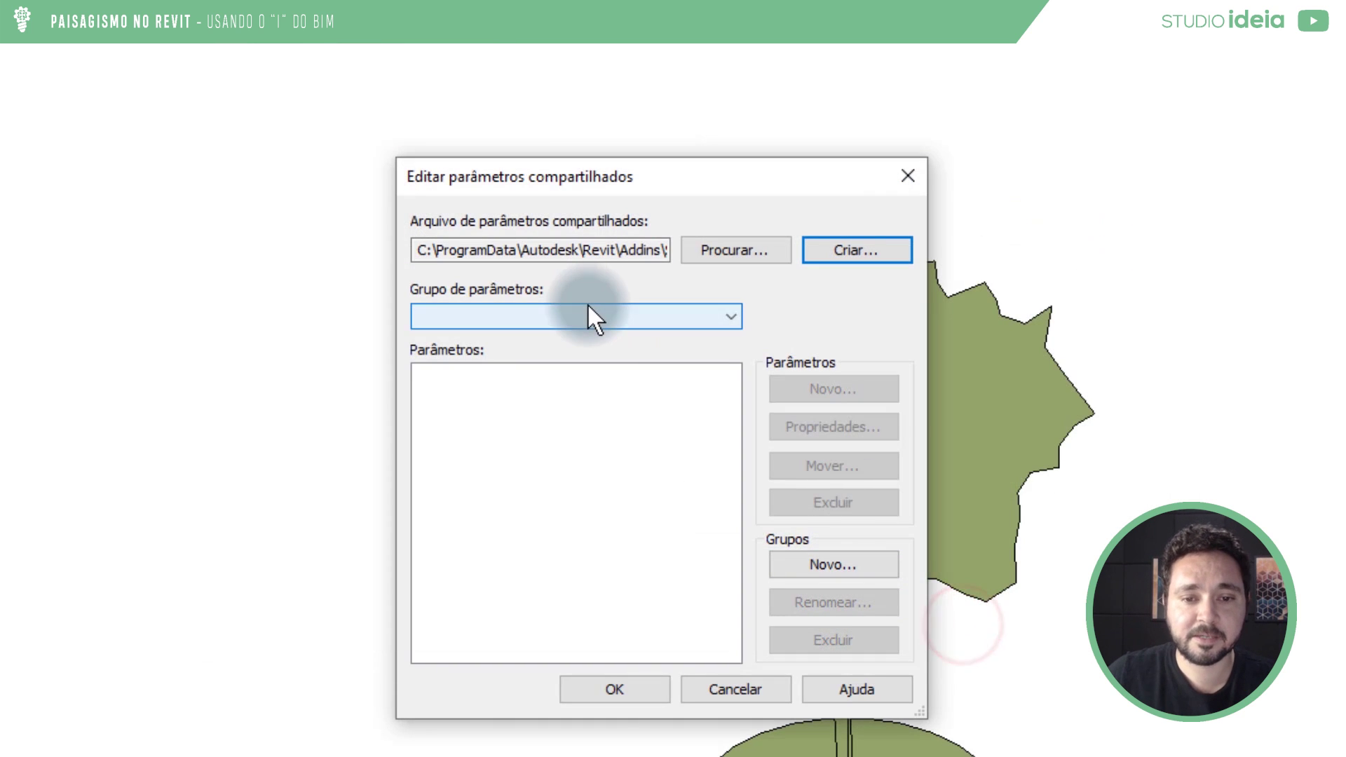
Create a parameter group named Paisagismo in the shared parameters file.
click(631, 309)
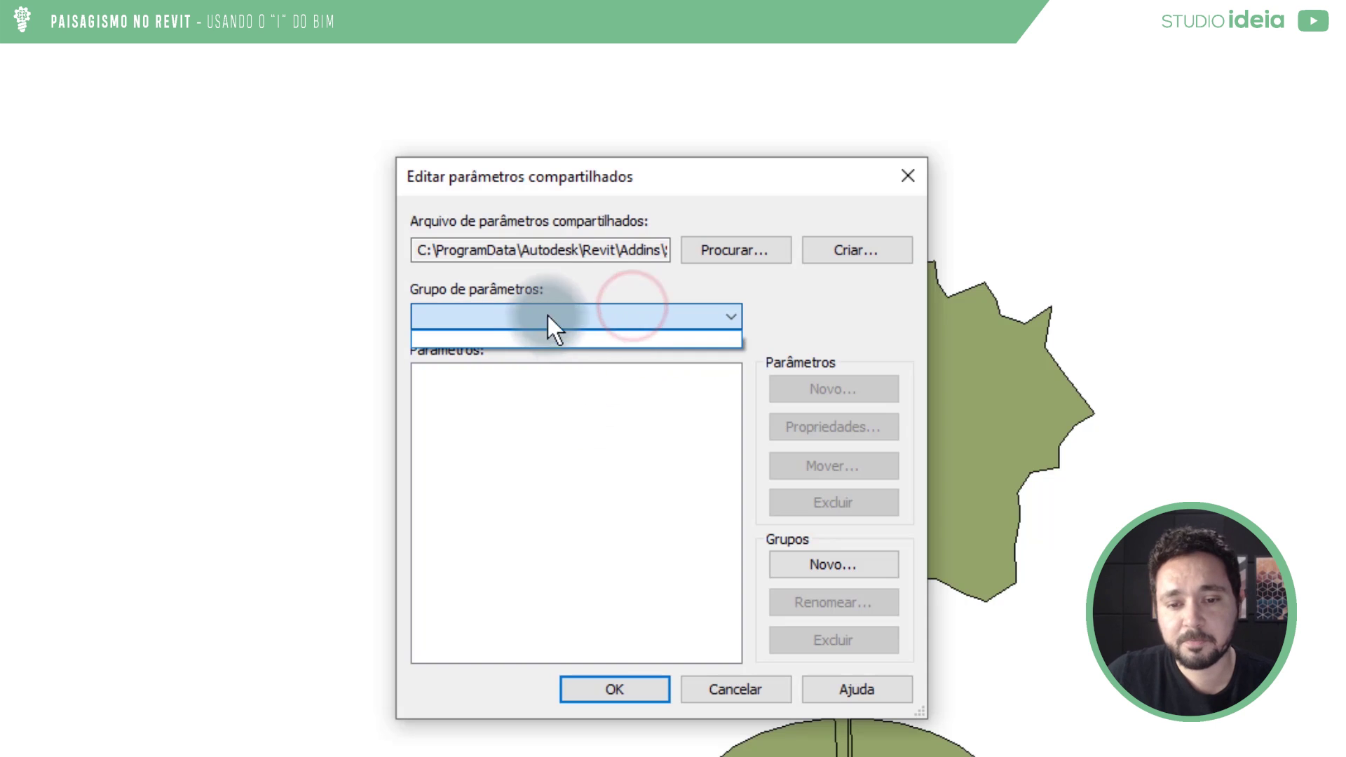
click(565, 438)
click(809, 566)
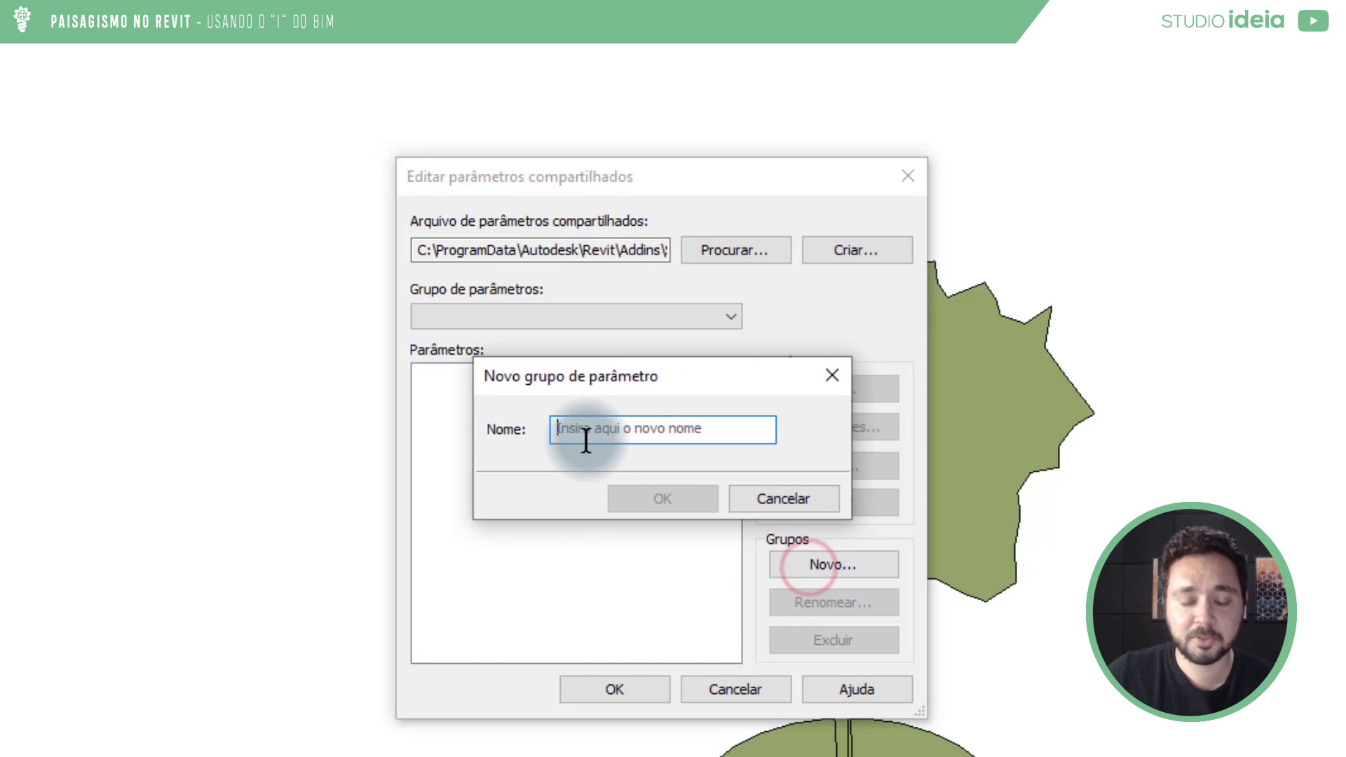
text(Pais)
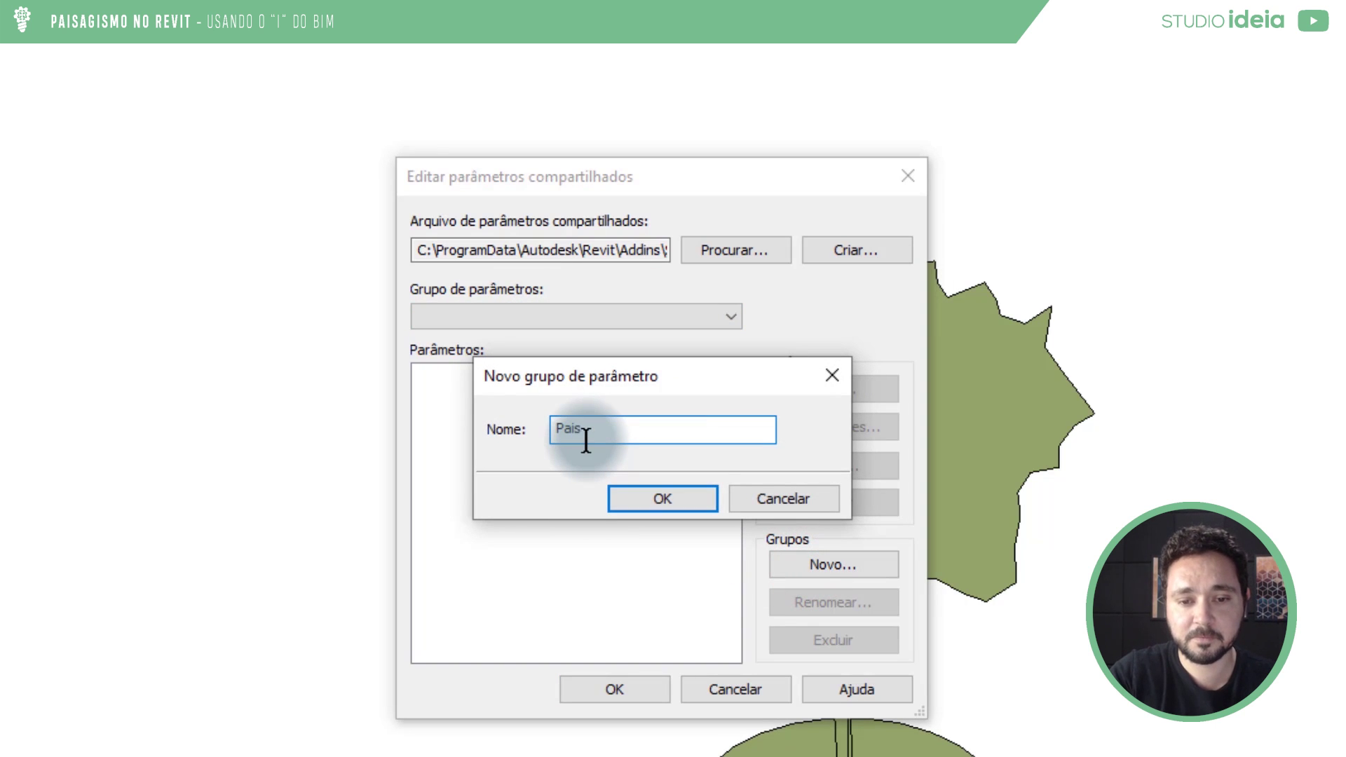
text(agismo)
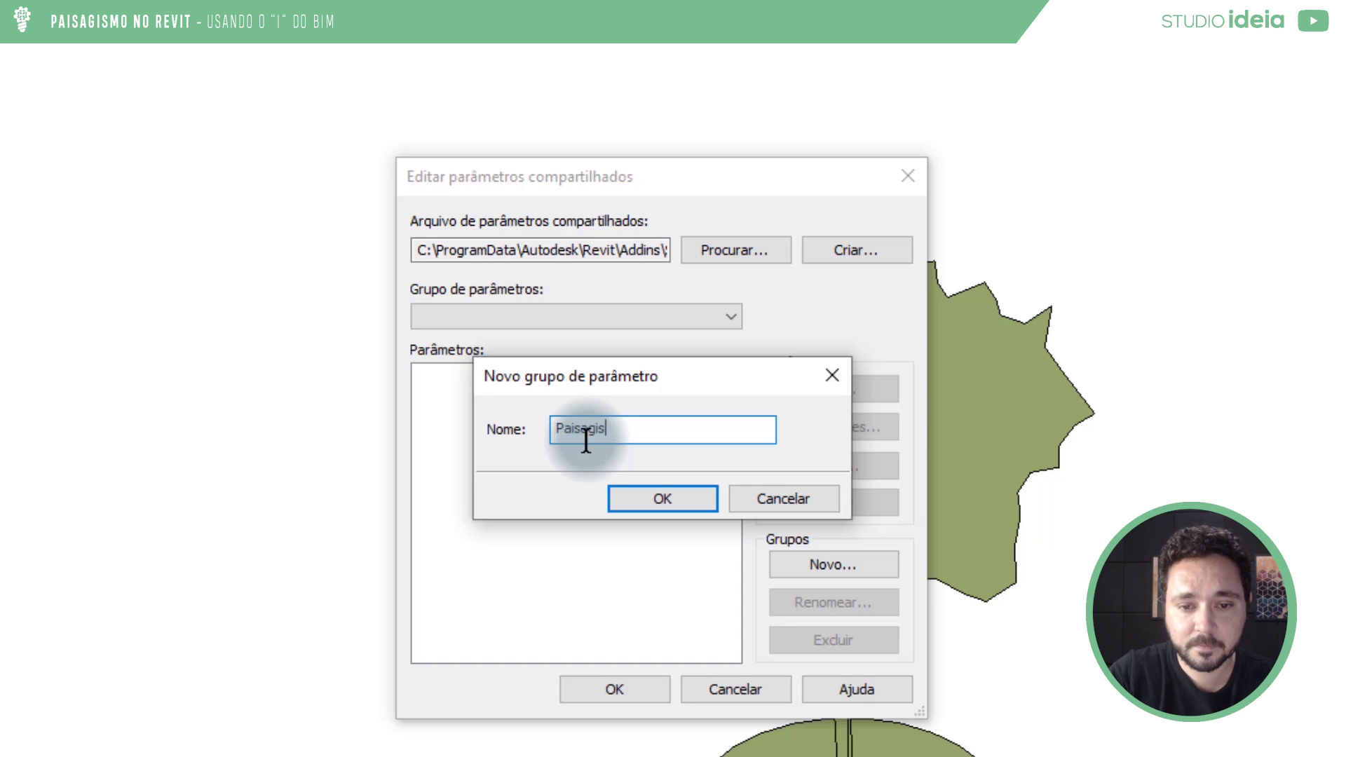
key(Return)
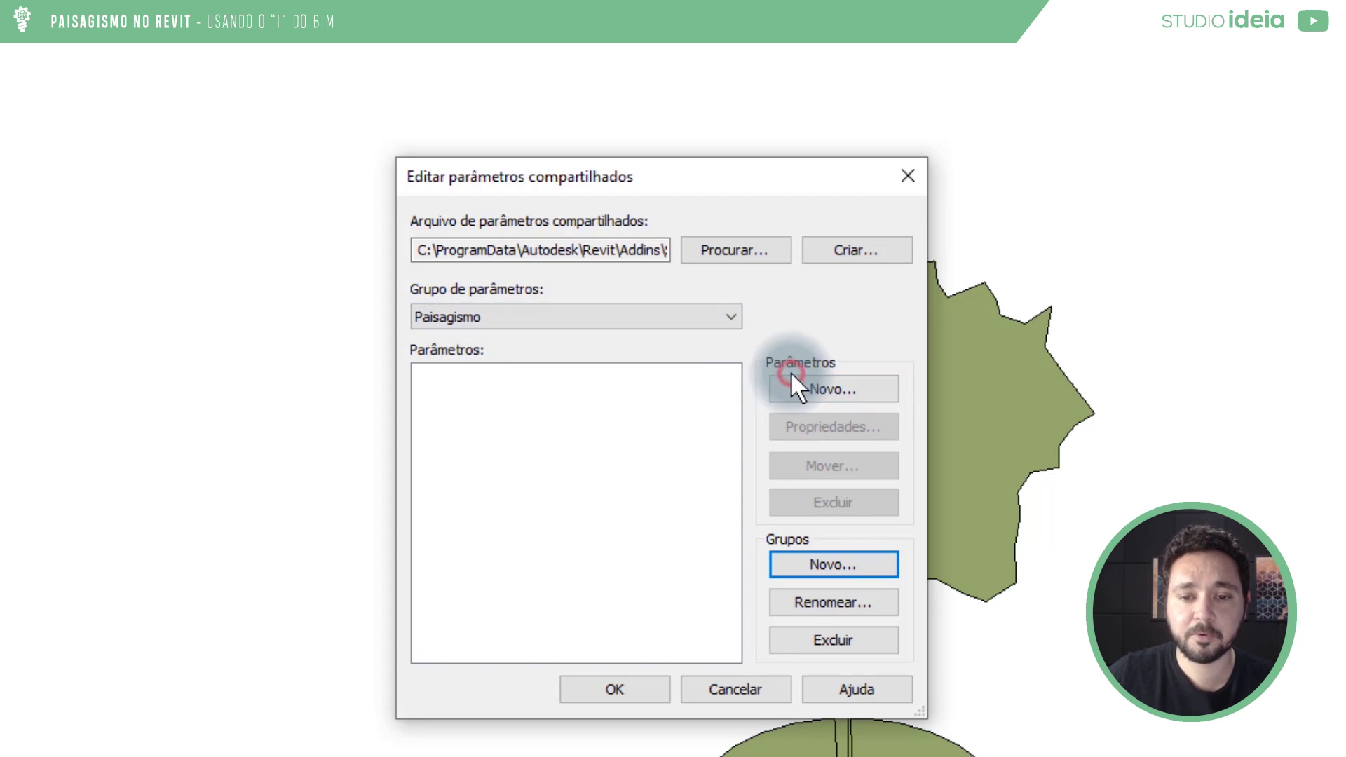
Add a shared parameter named Paisagismo Foto with discipline Comum and type Imagem to the Paisagismo group, and accept the shared parameters edits.
click(789, 379)
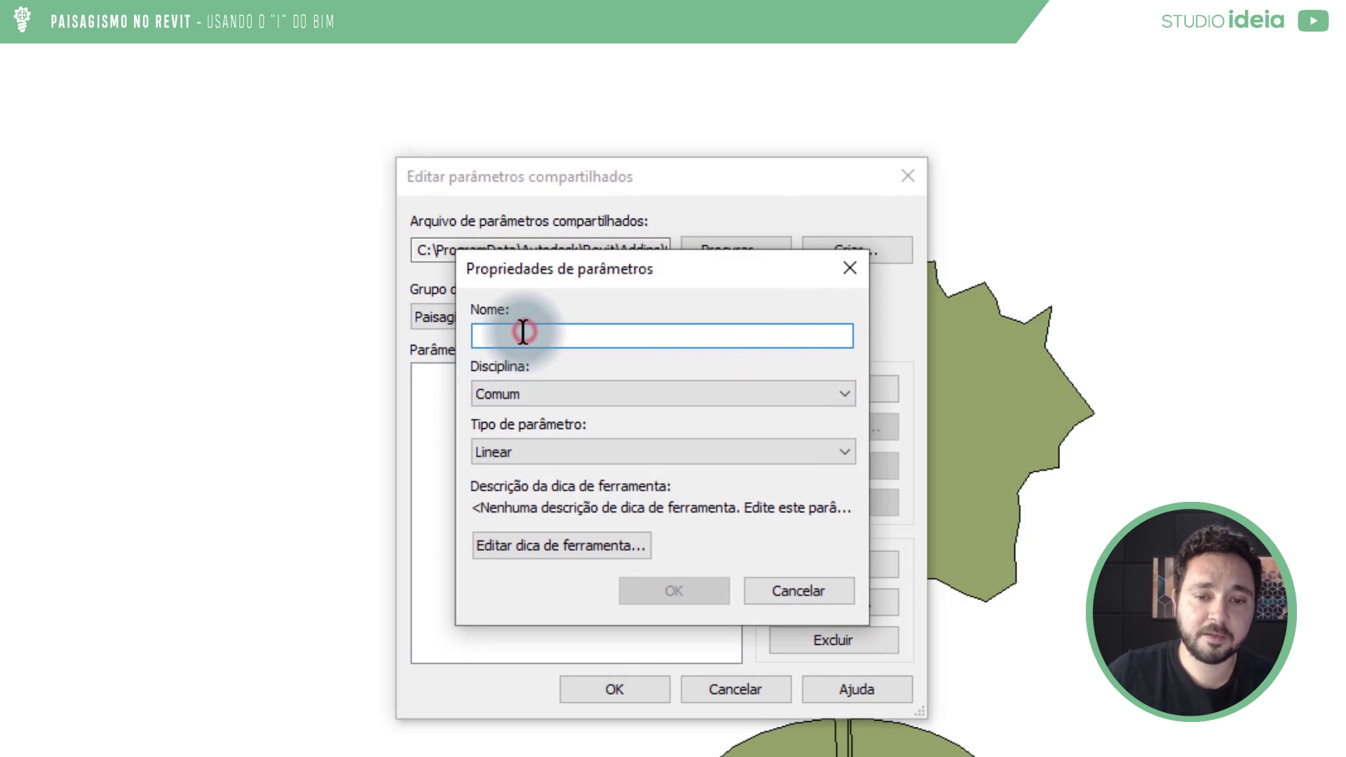
text(Foto)
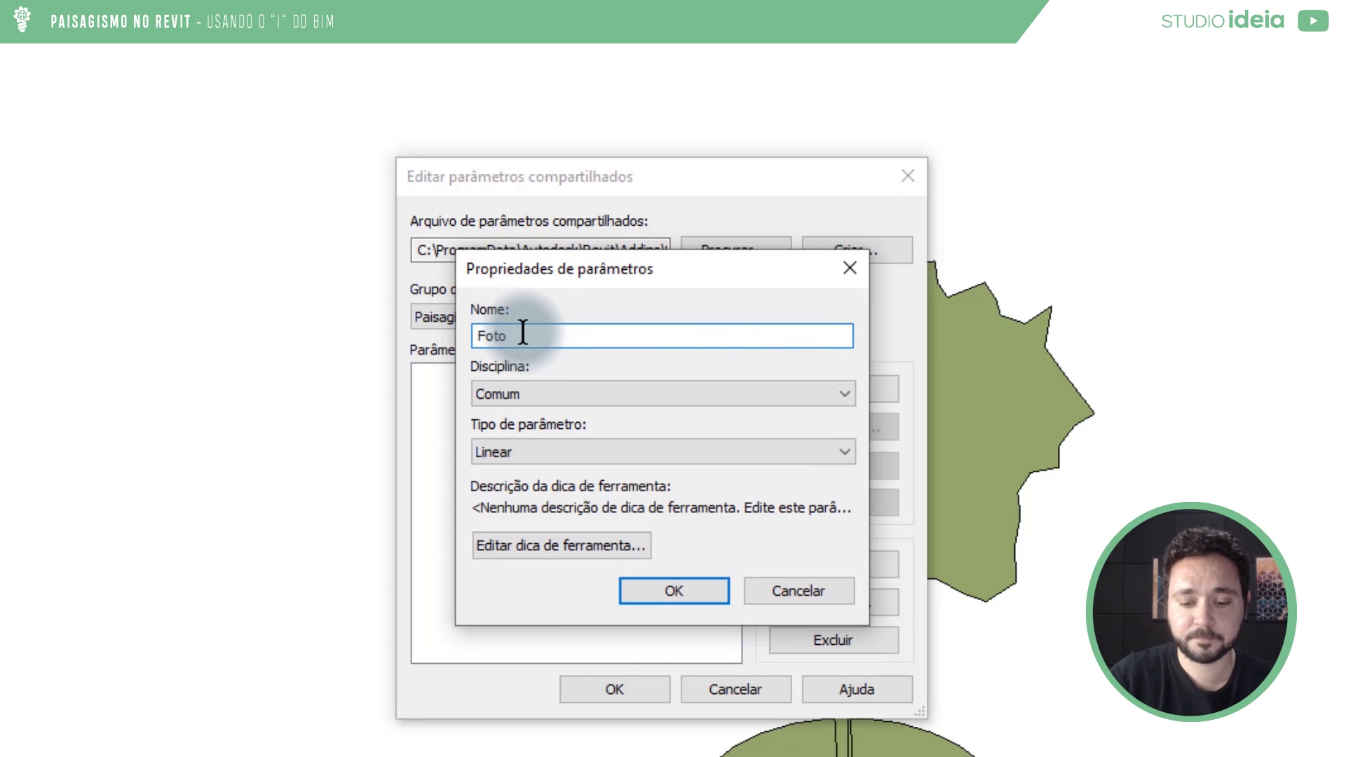
click(477, 337)
text(Pais)
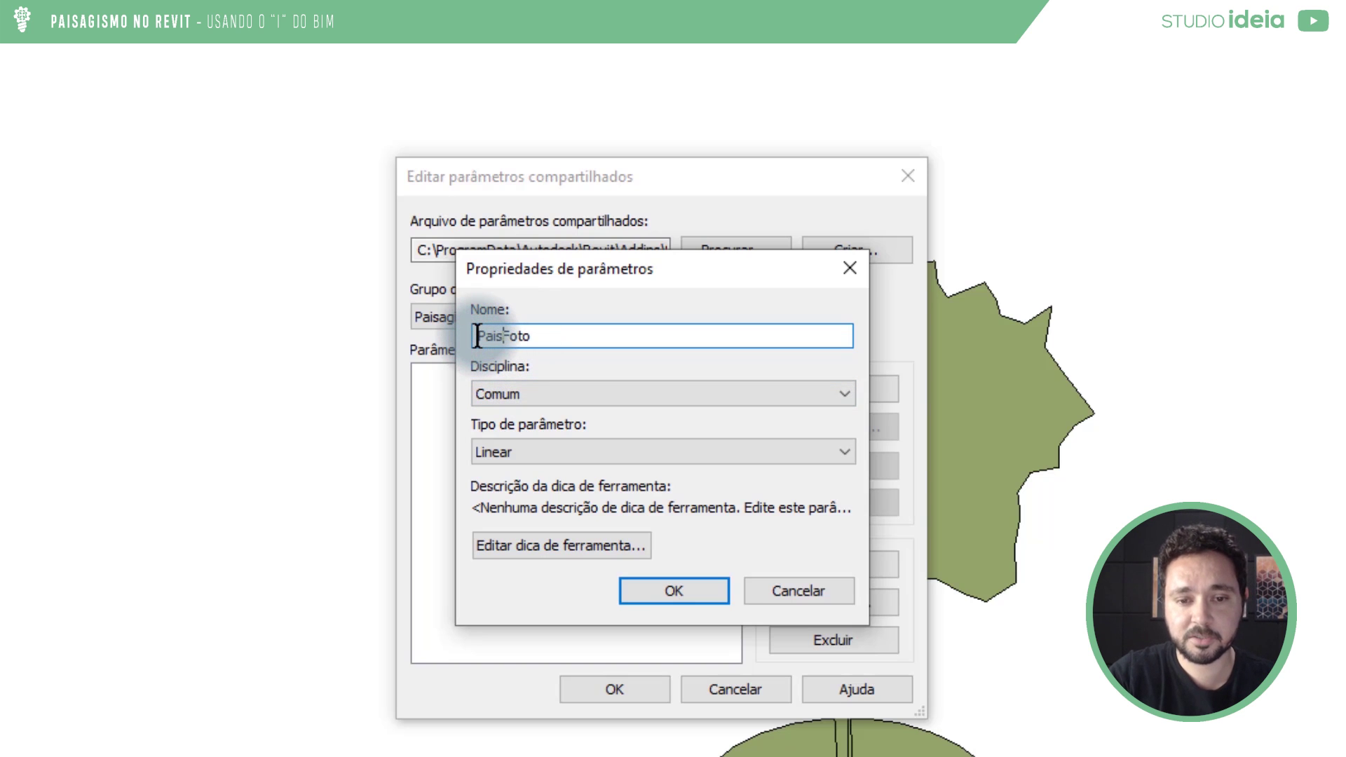
text(agismo)
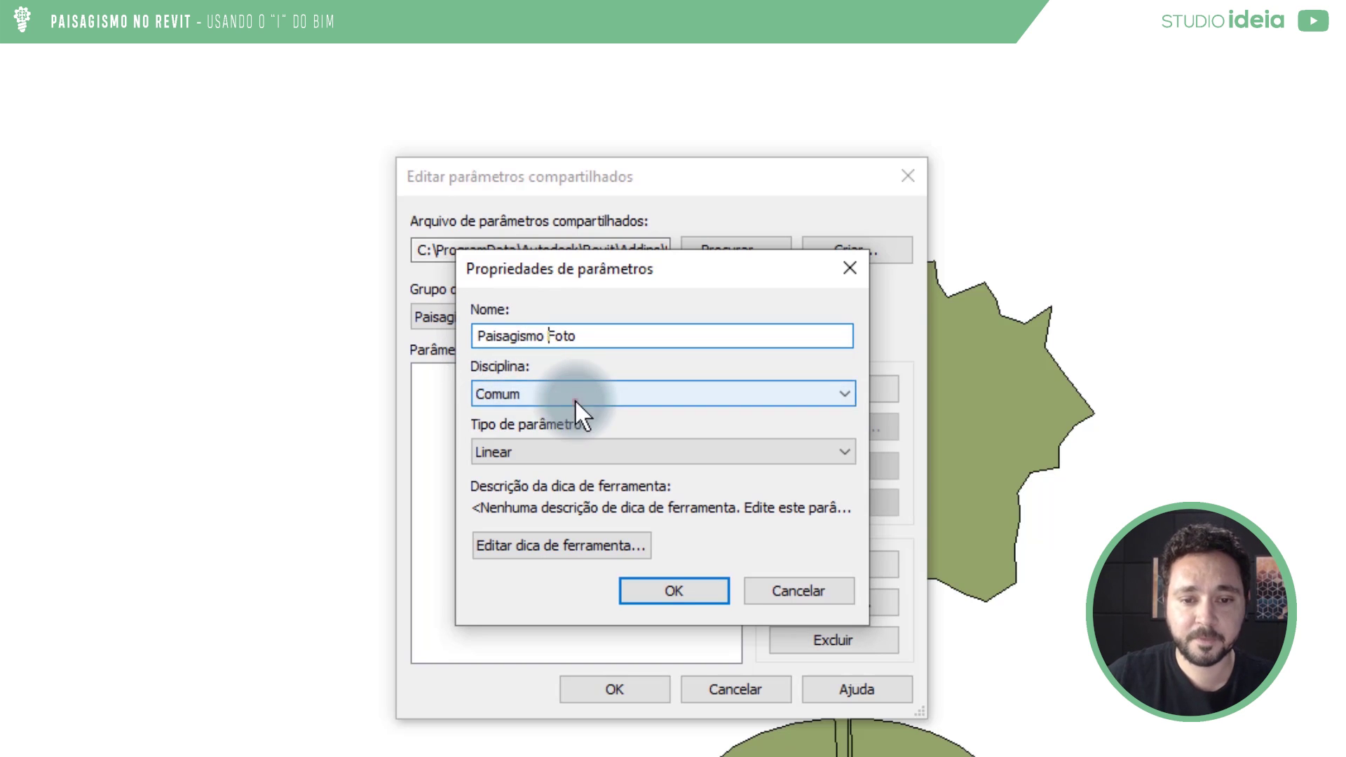
click(575, 399)
click(575, 399)
click(557, 441)
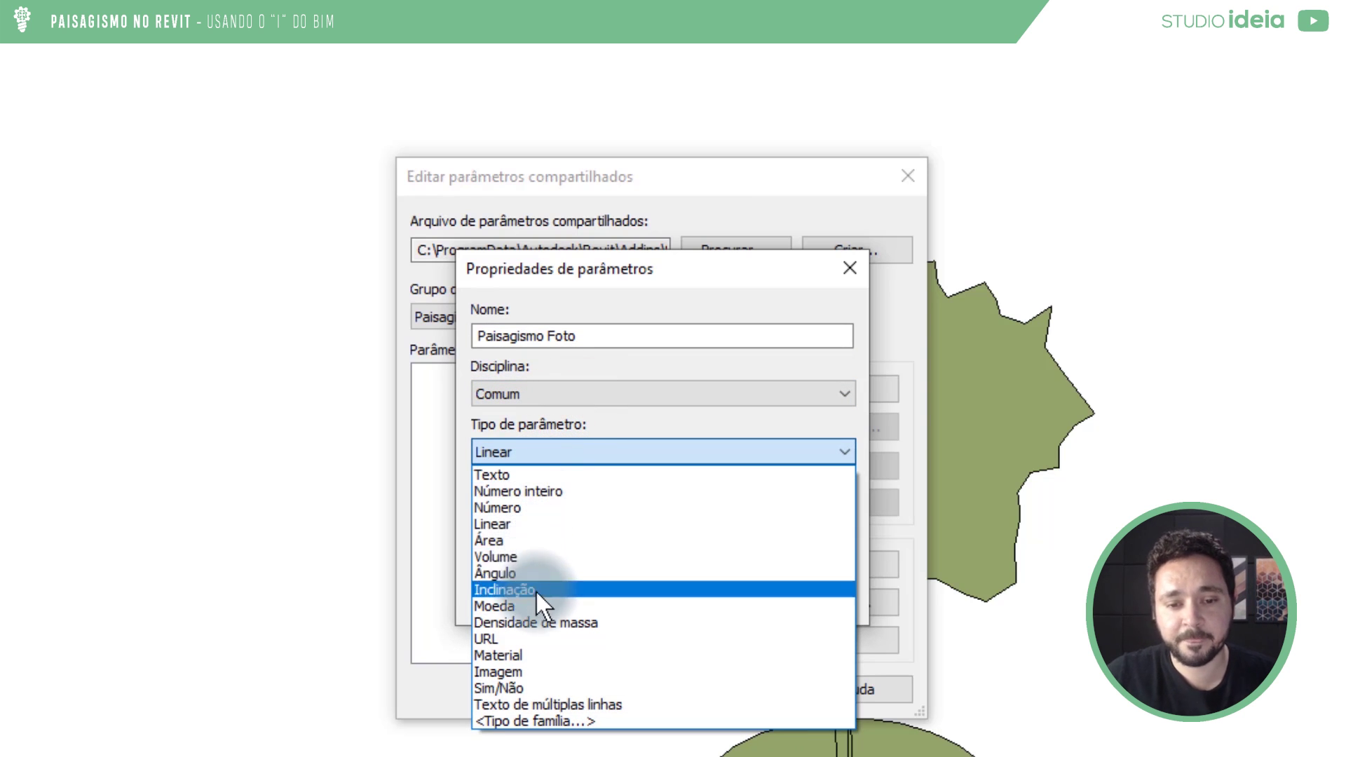
click(529, 674)
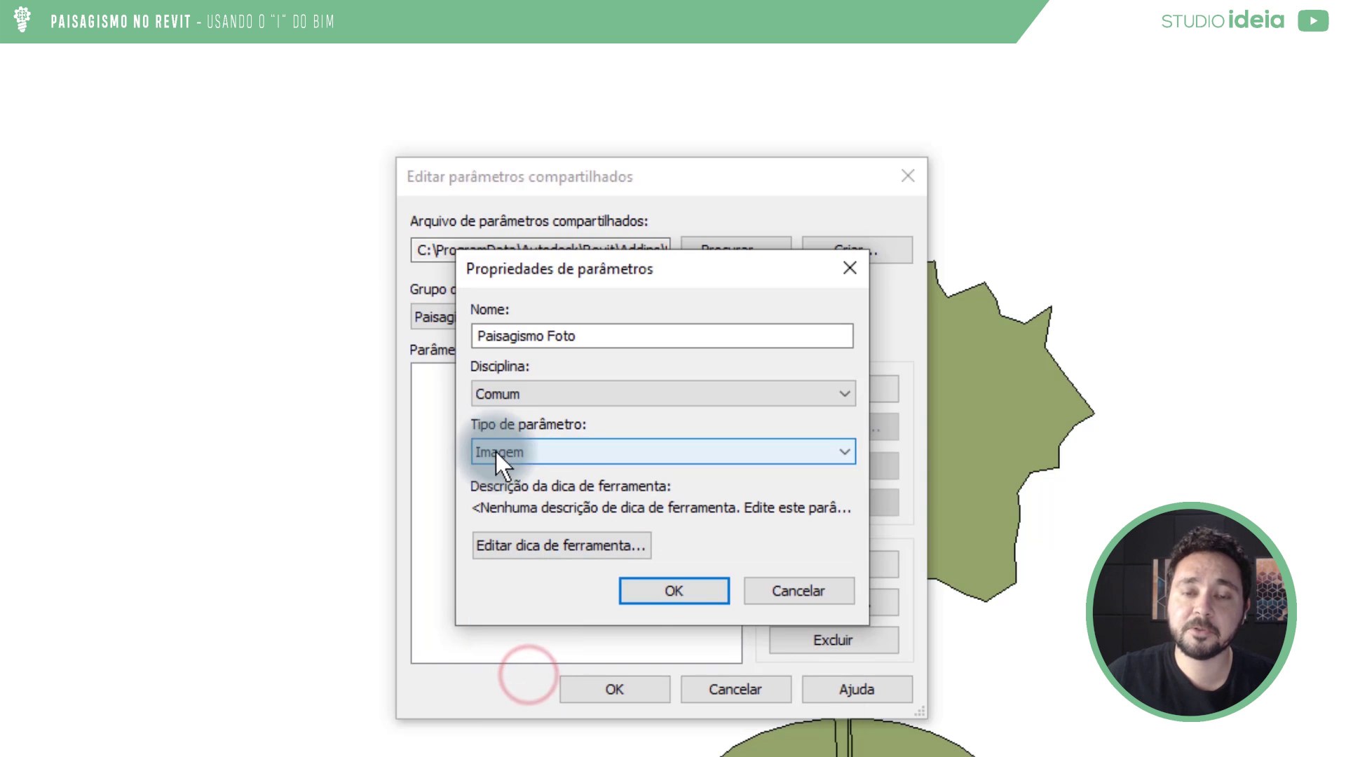
click(674, 594)
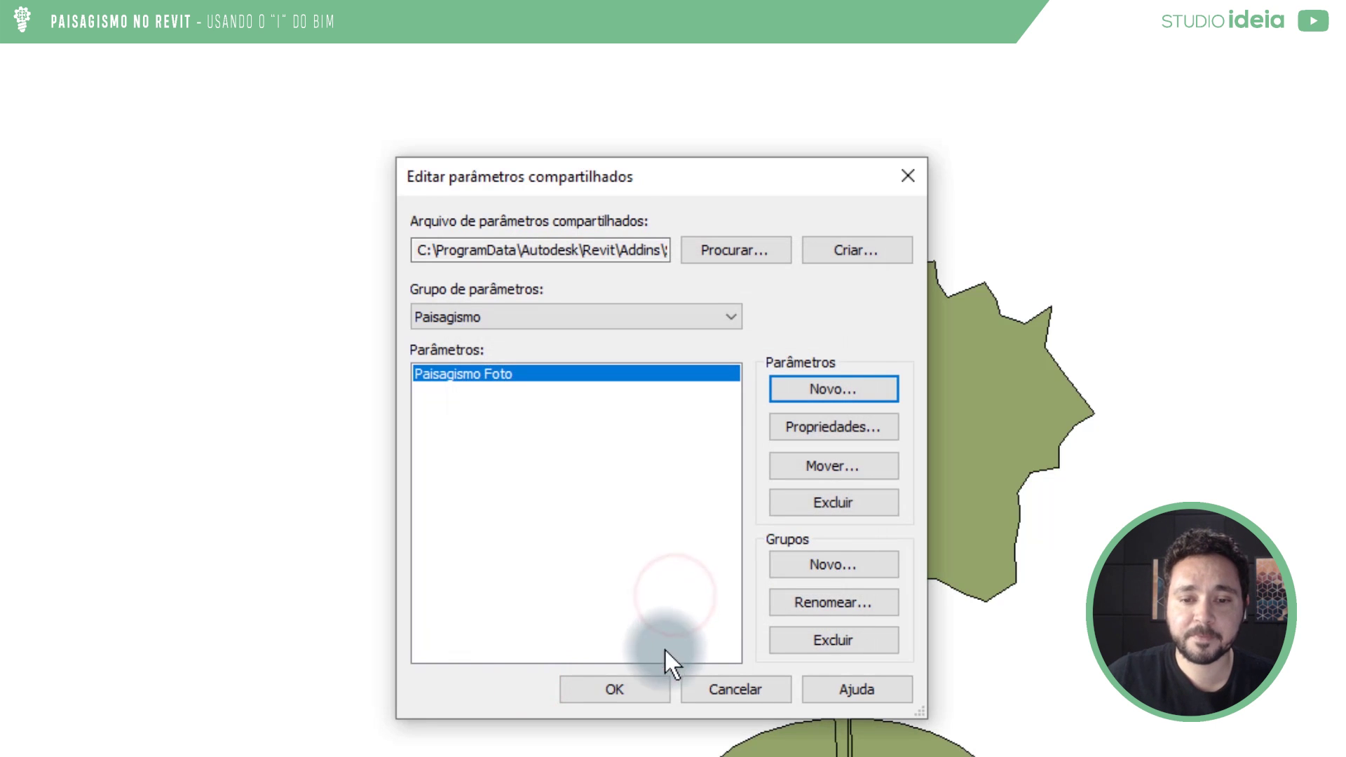
click(601, 684)
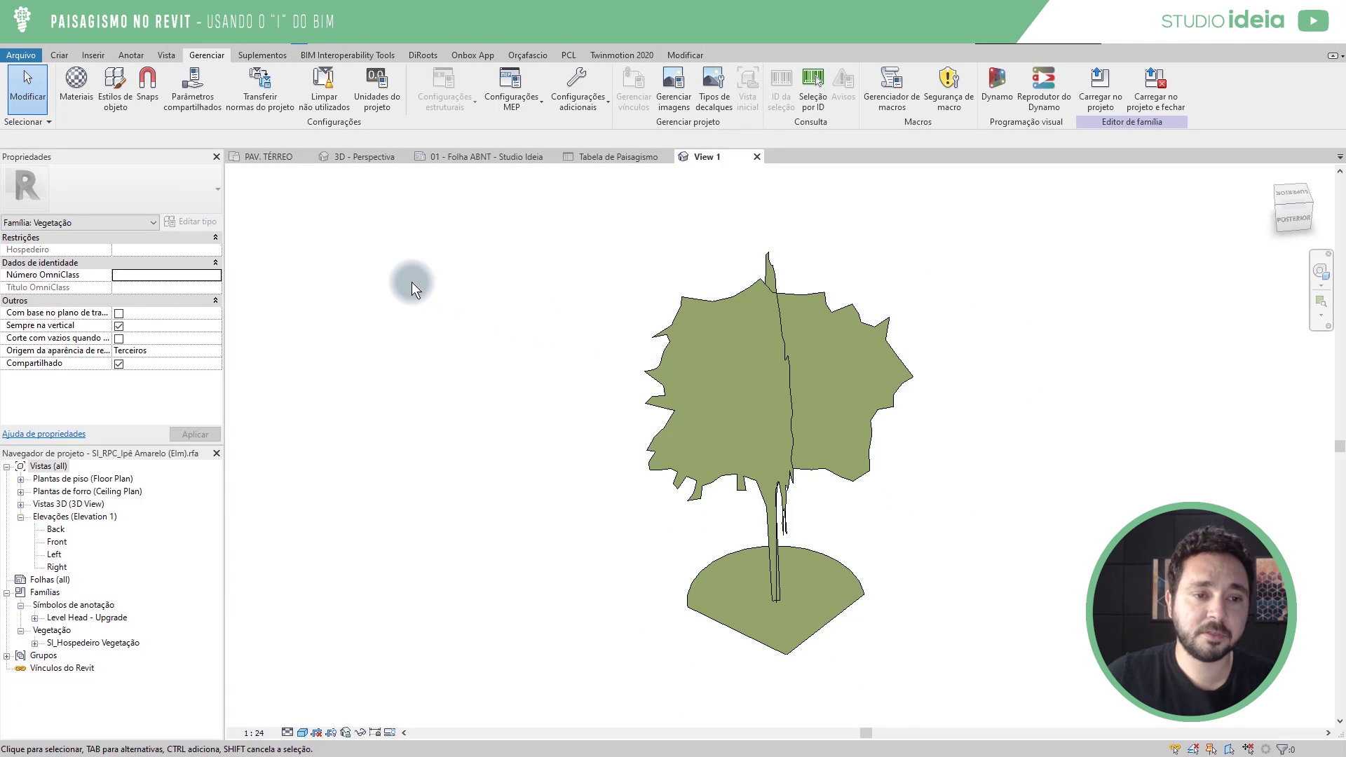
Add the shared parameter Paisagismo Foto to the Ipê Amarelo family's type parameters.
click(63, 55)
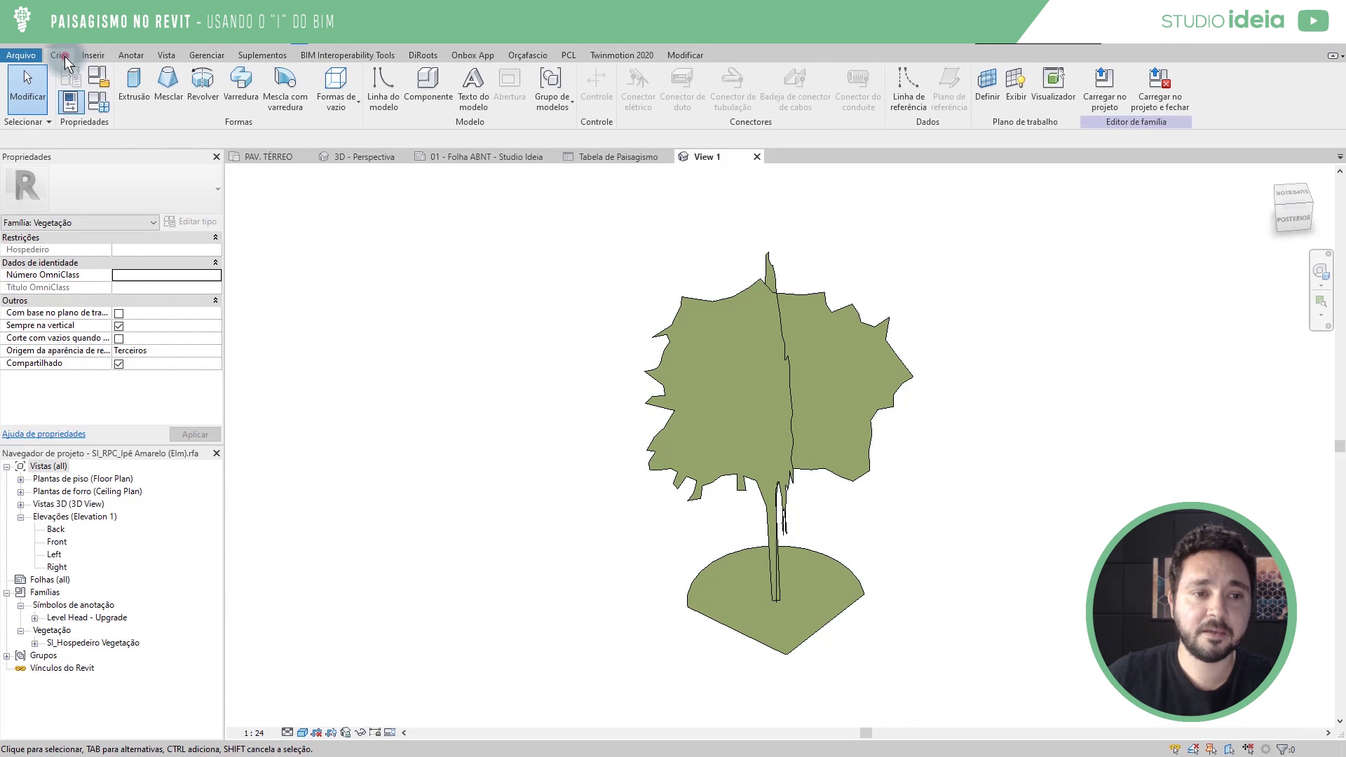
click(102, 104)
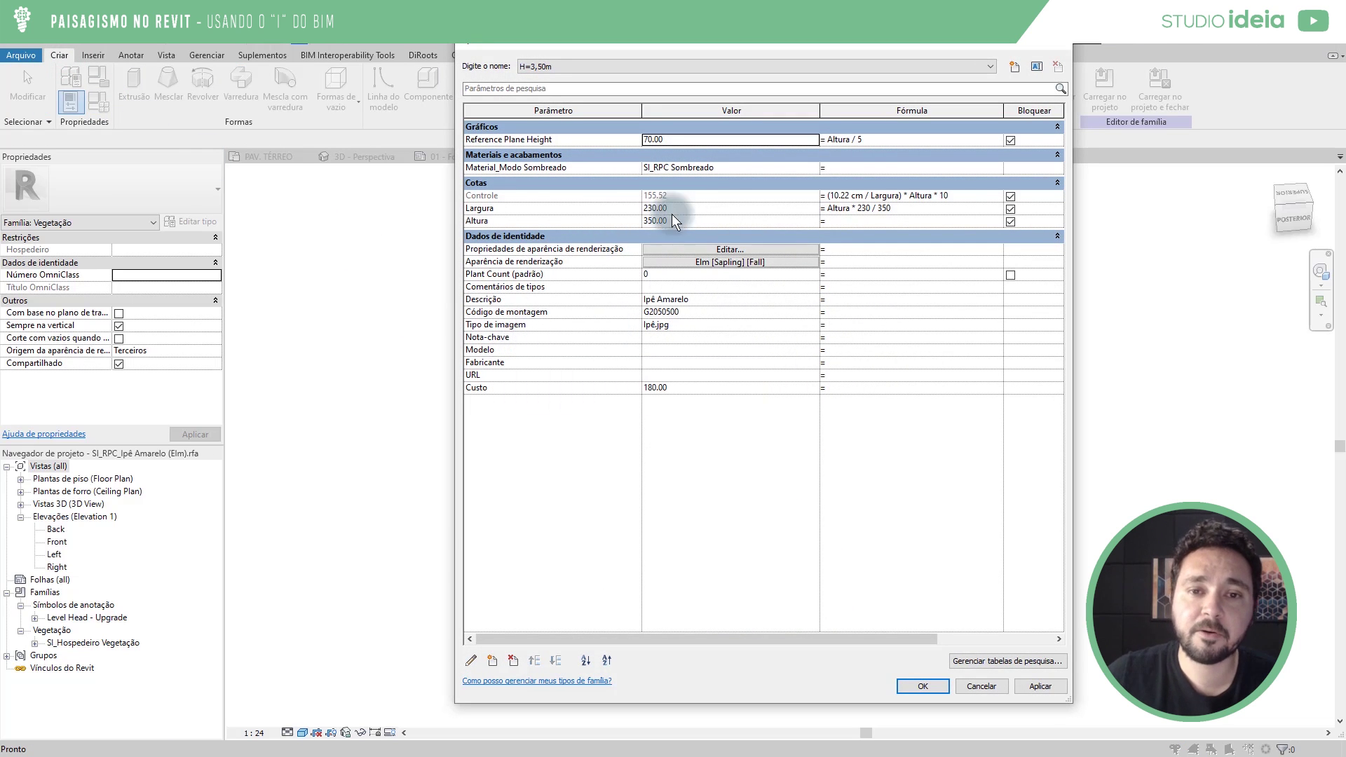
click(494, 660)
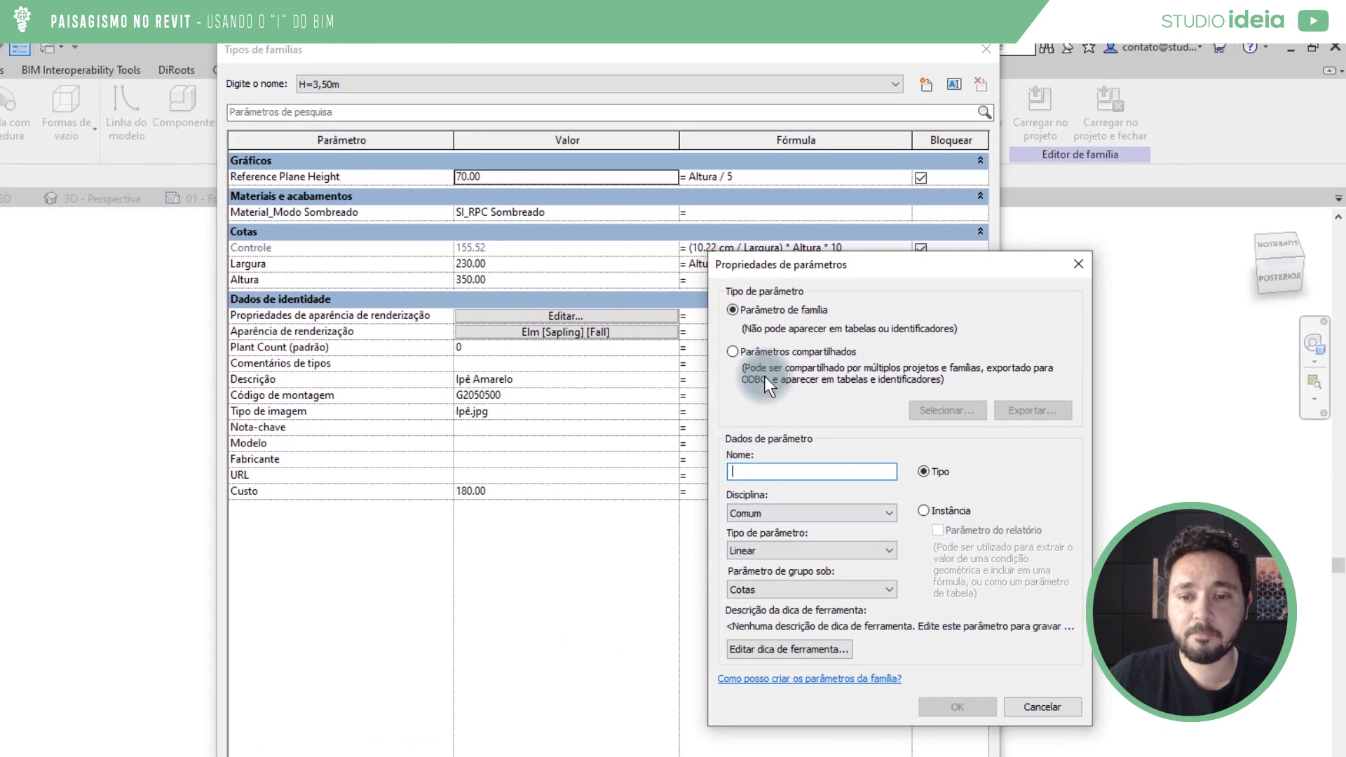
click(781, 352)
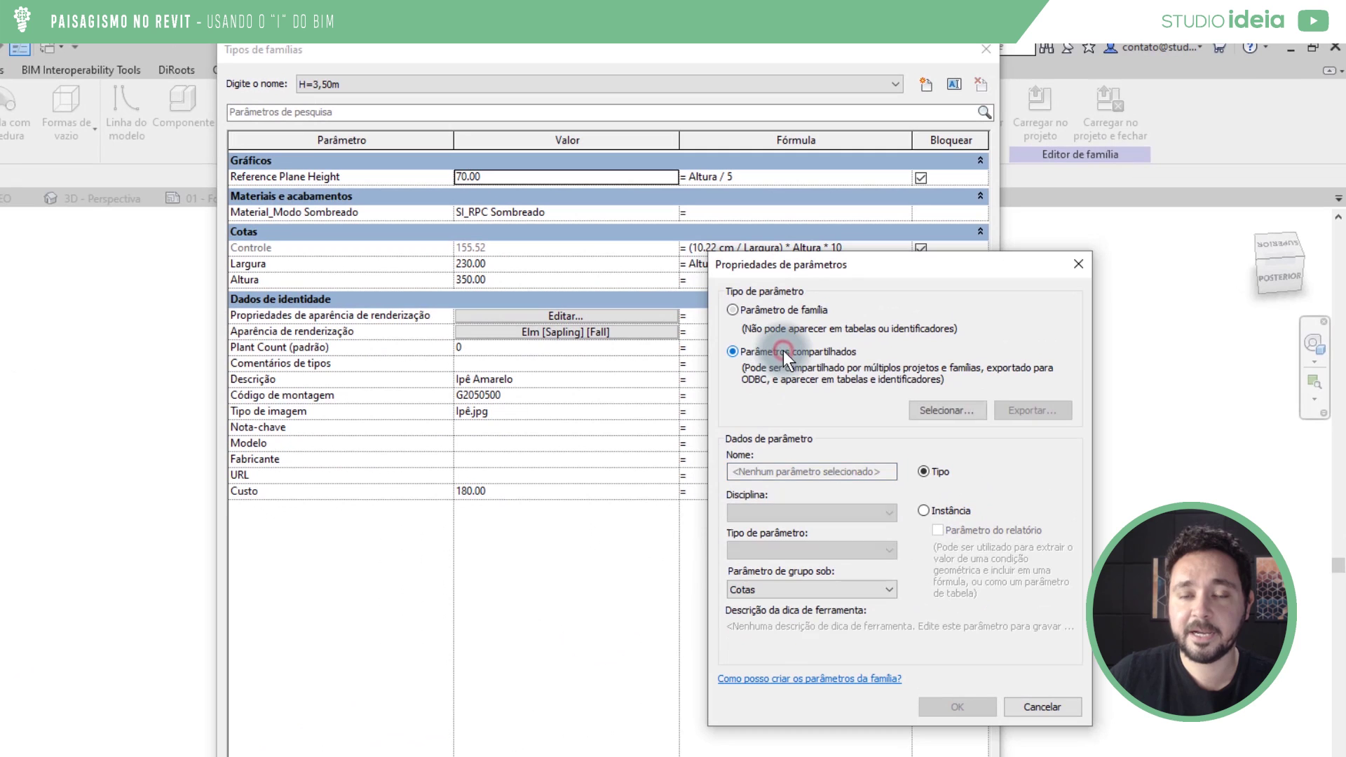
click(926, 406)
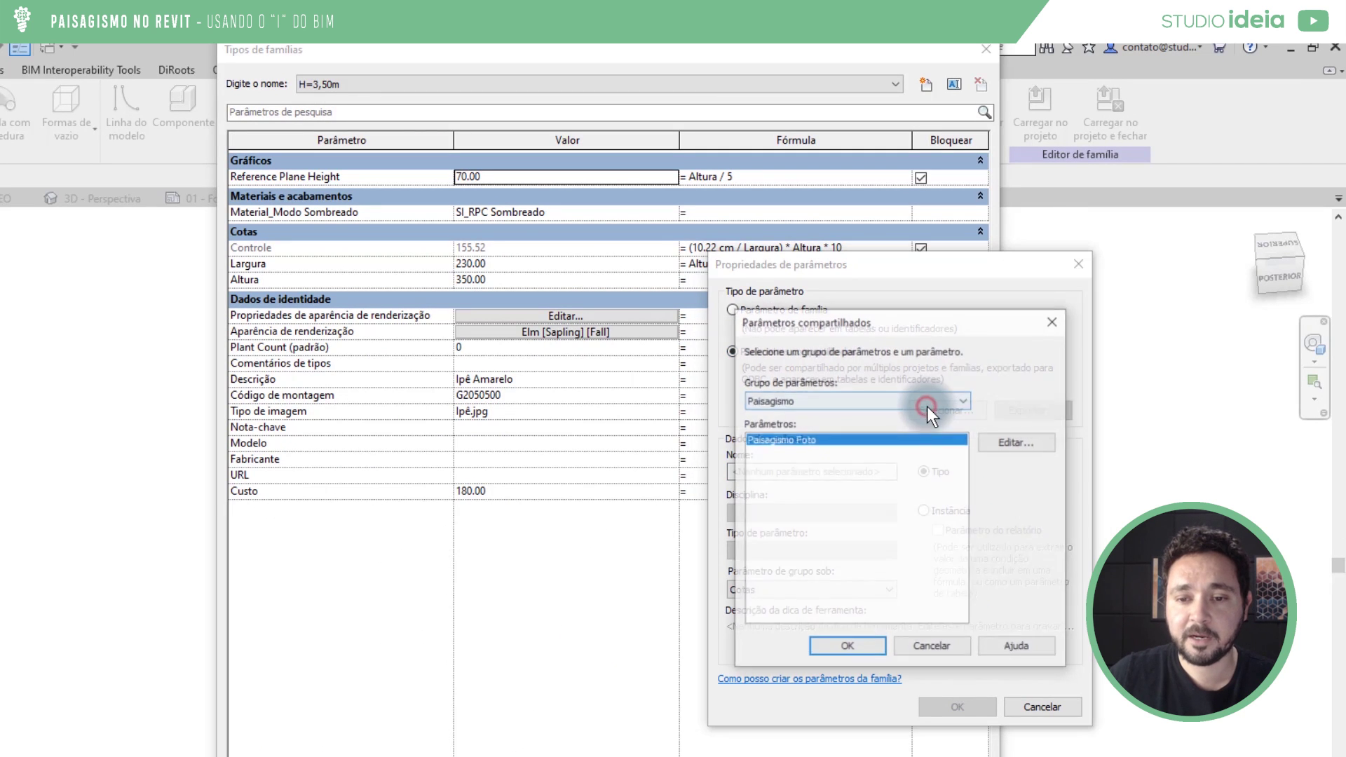
click(848, 647)
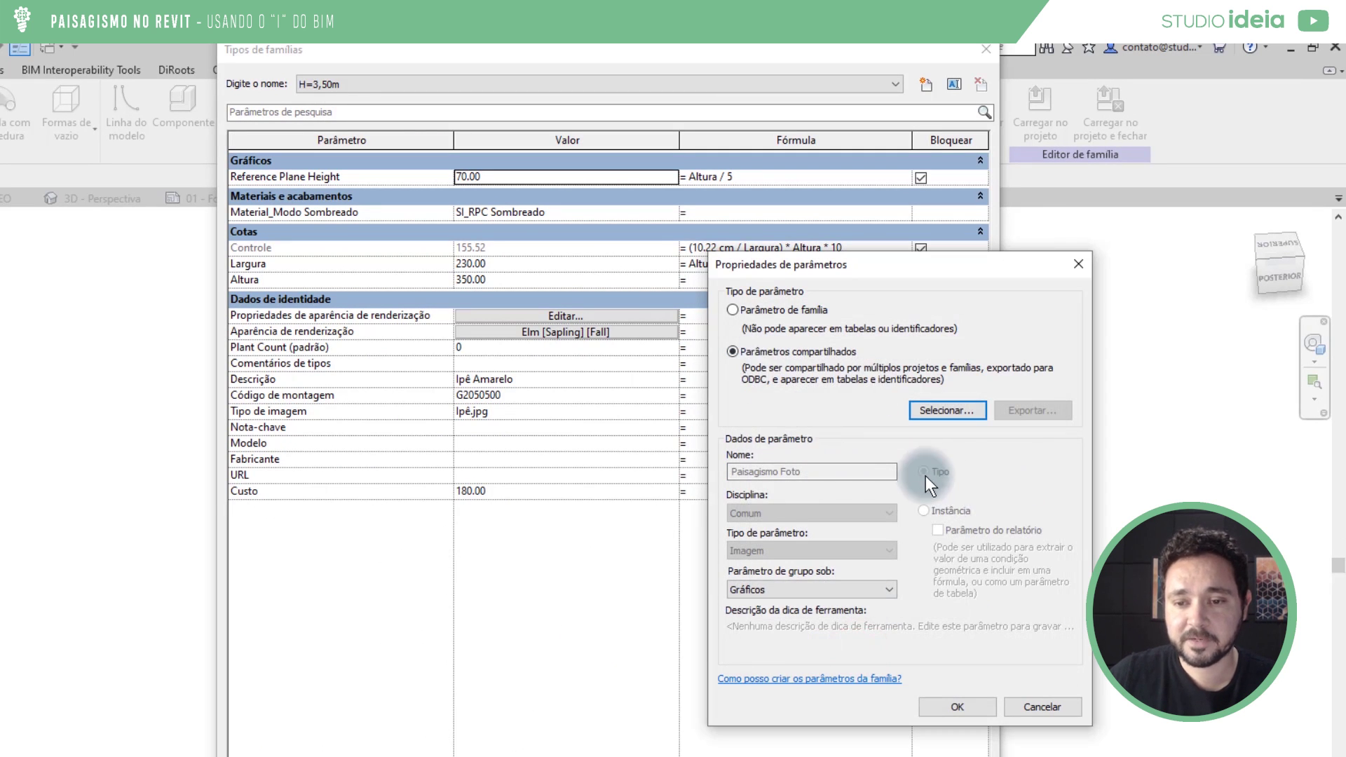
click(953, 701)
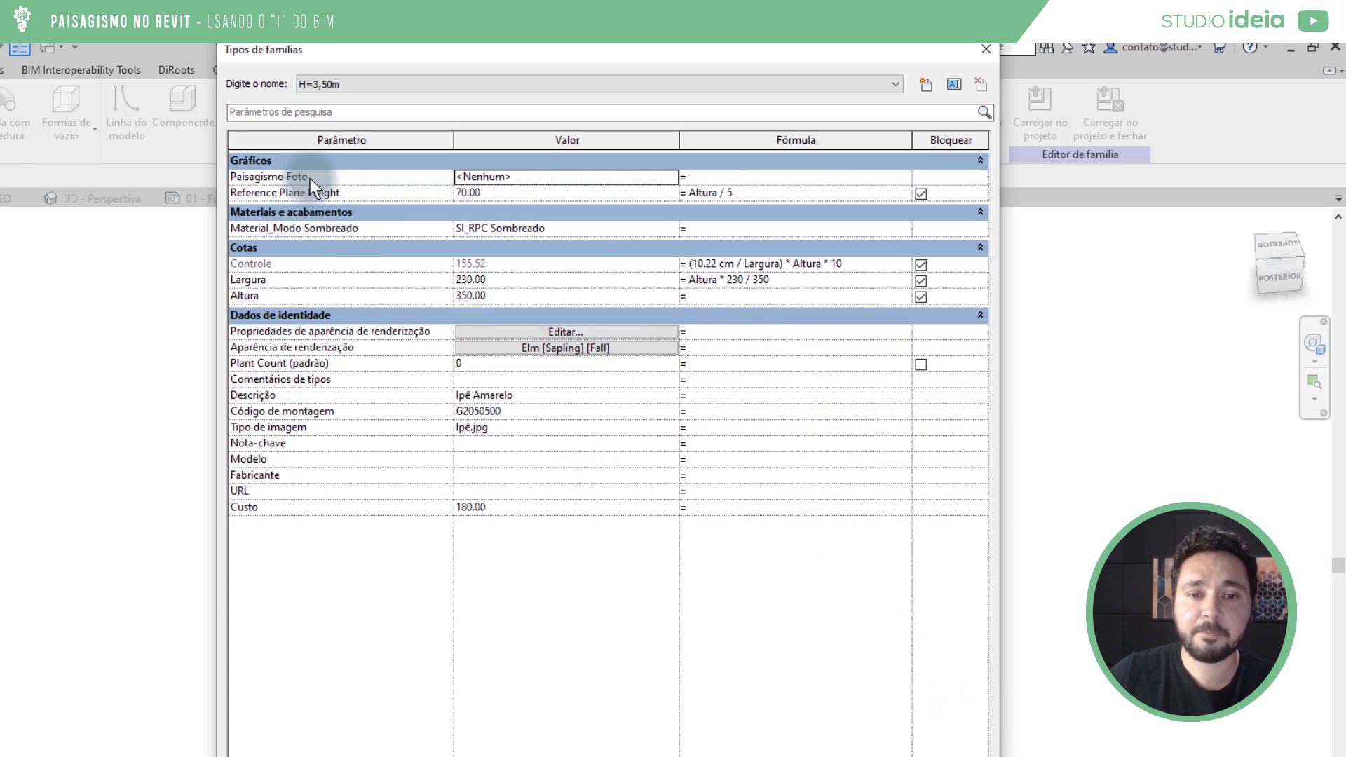
Set the family's Paisagismo Foto value to 250px-Handroanthus_serratifolius.jpg from the desktop and accept the family types.
click(672, 177)
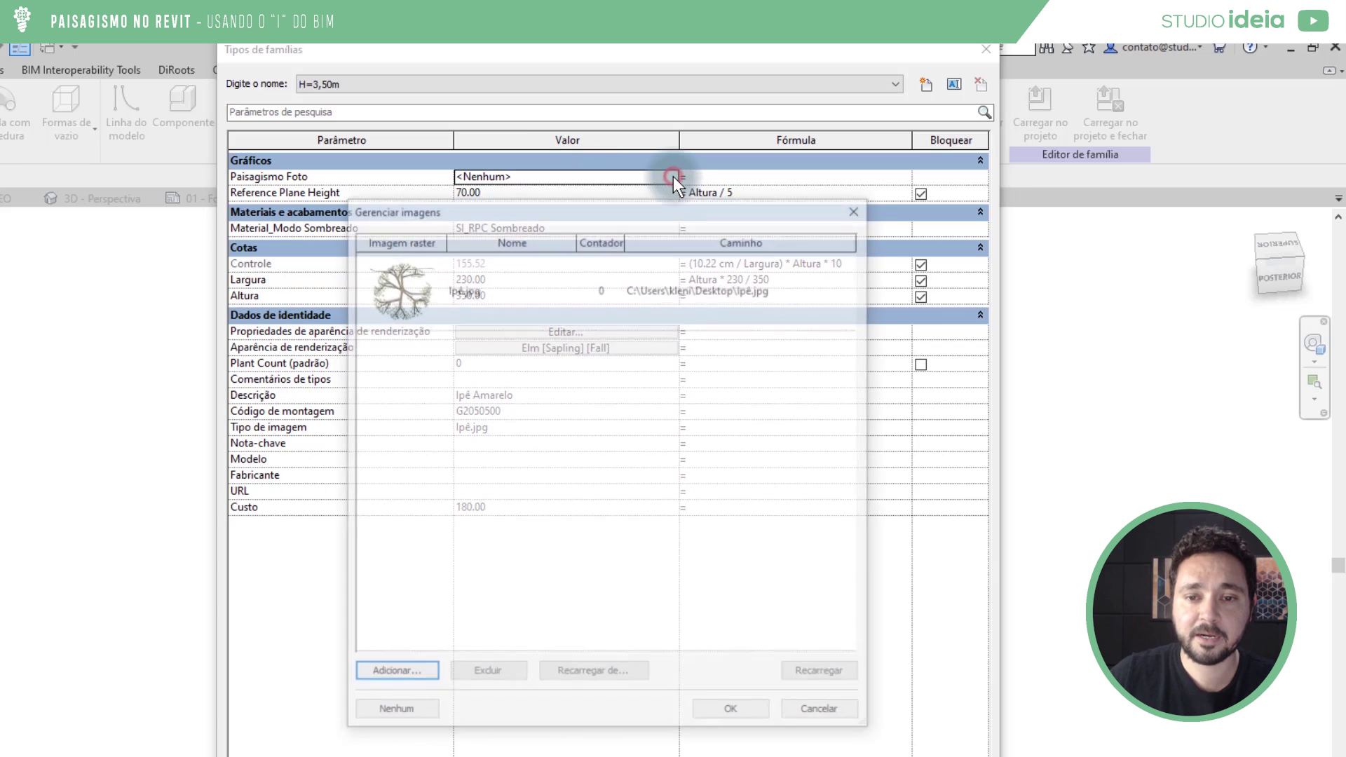
click(412, 678)
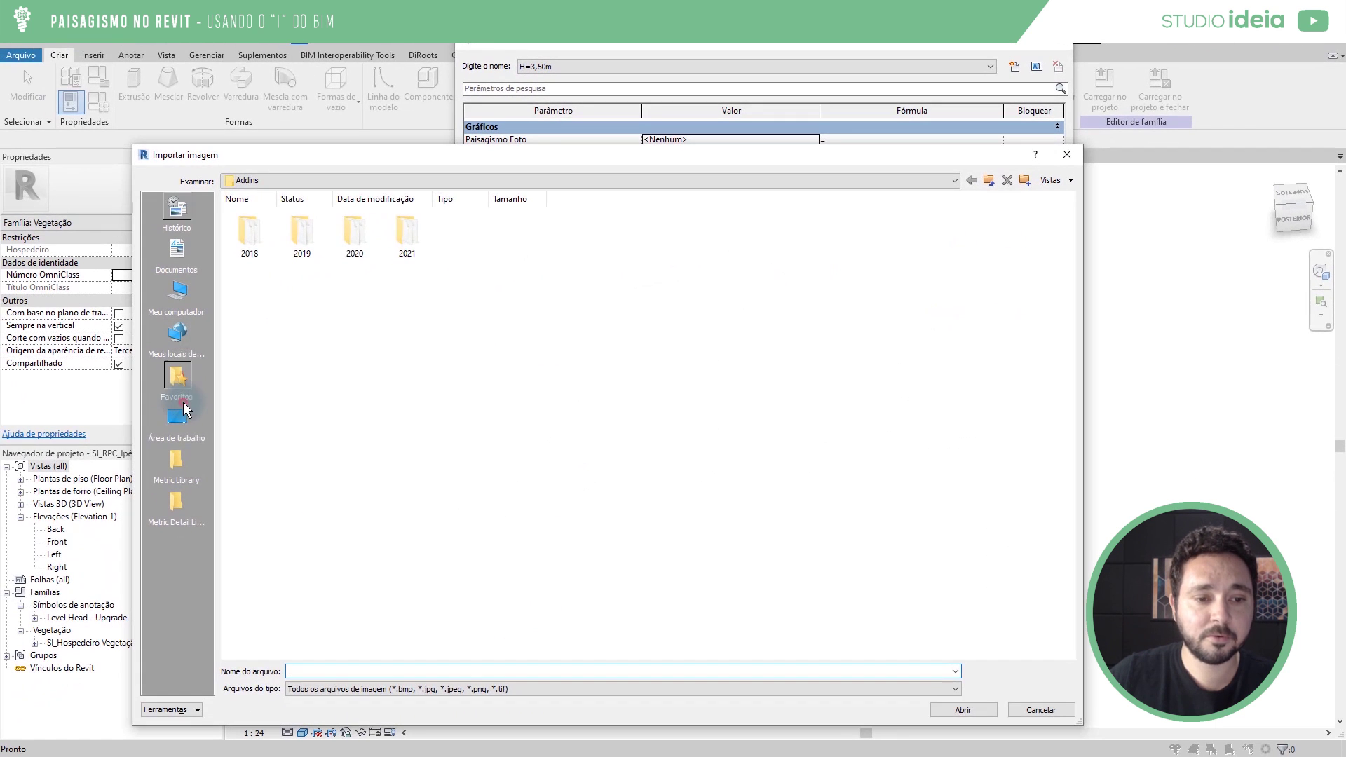
click(46, 442)
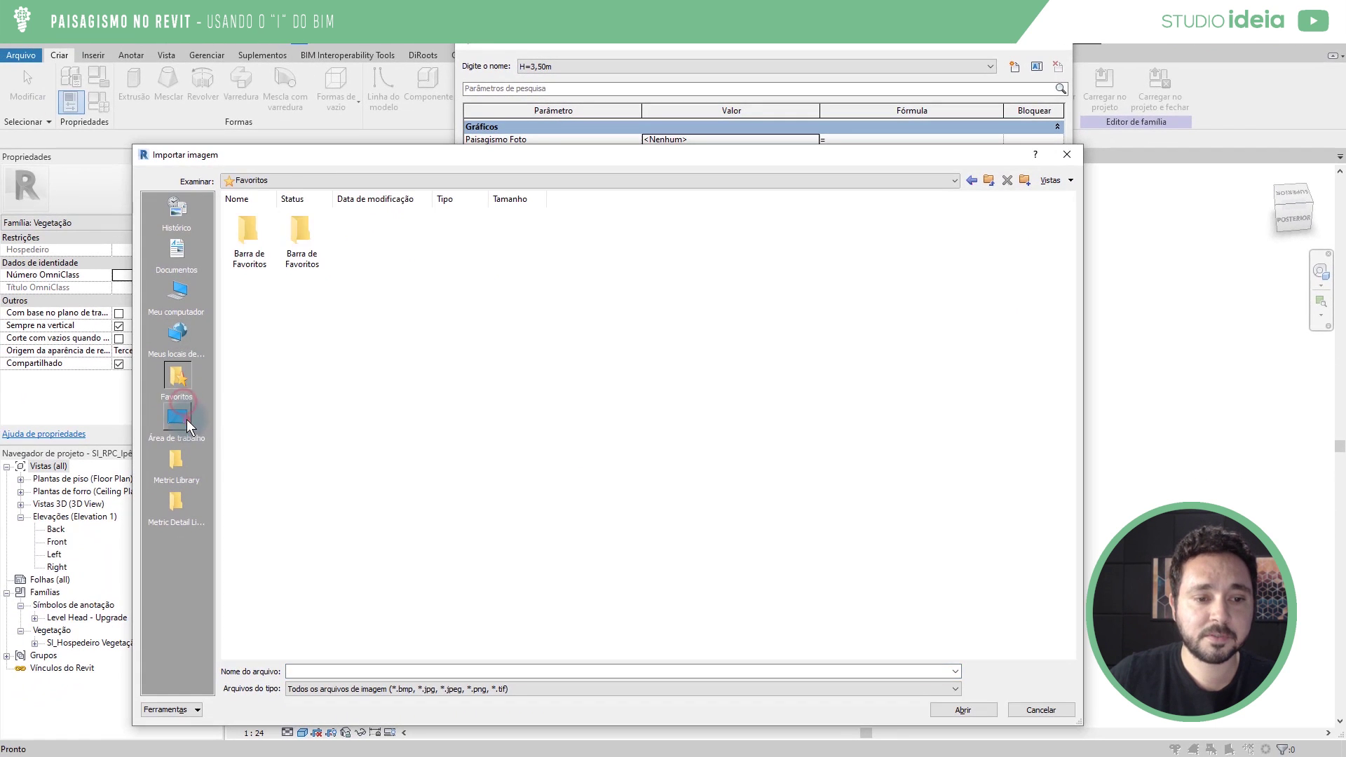
click(55, 467)
click(722, 231)
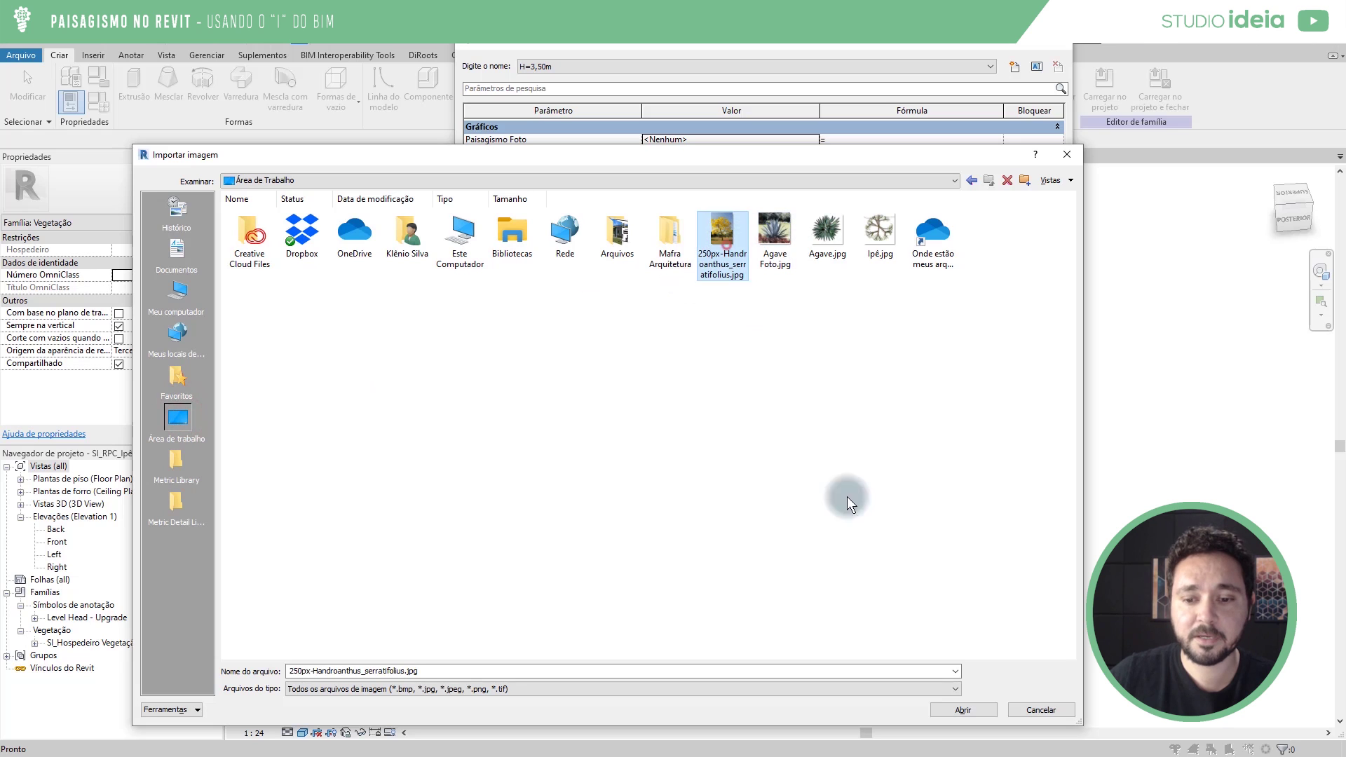
click(963, 710)
click(863, 564)
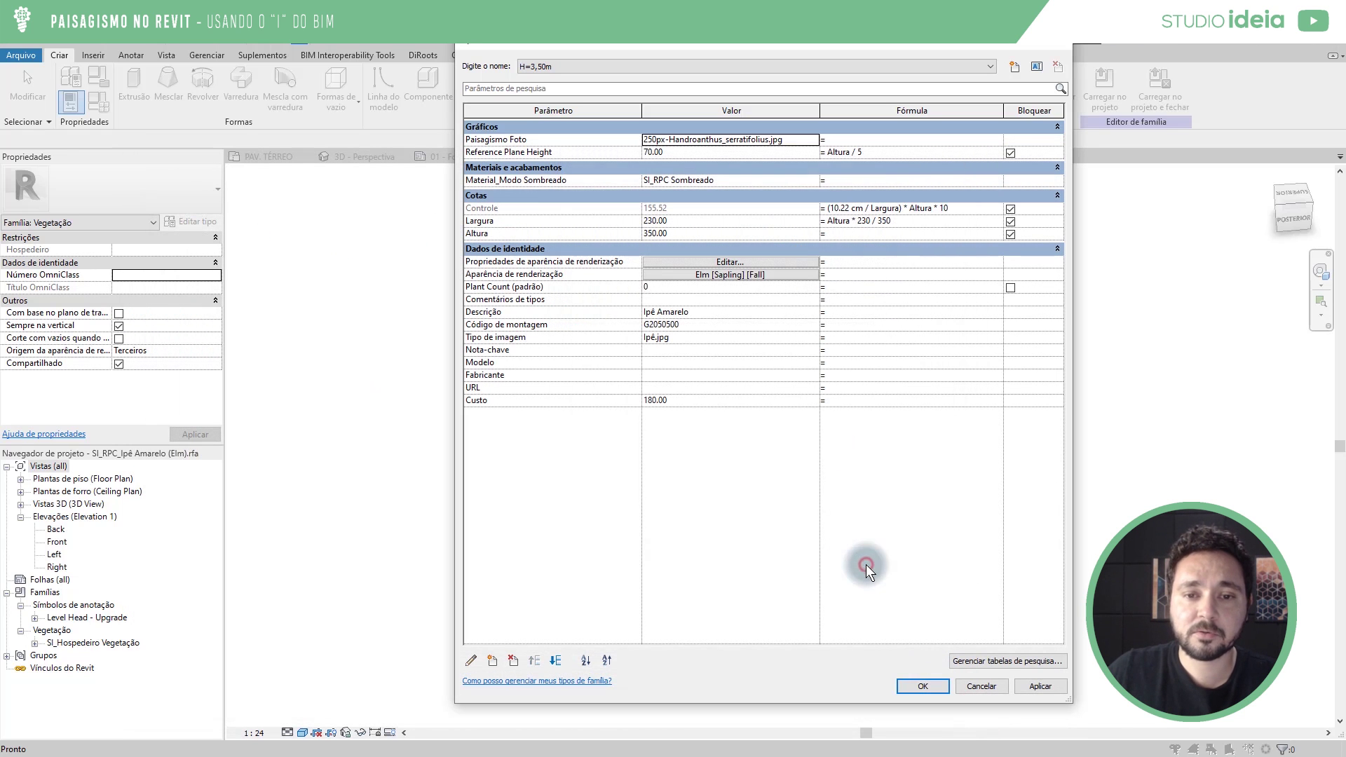
click(925, 684)
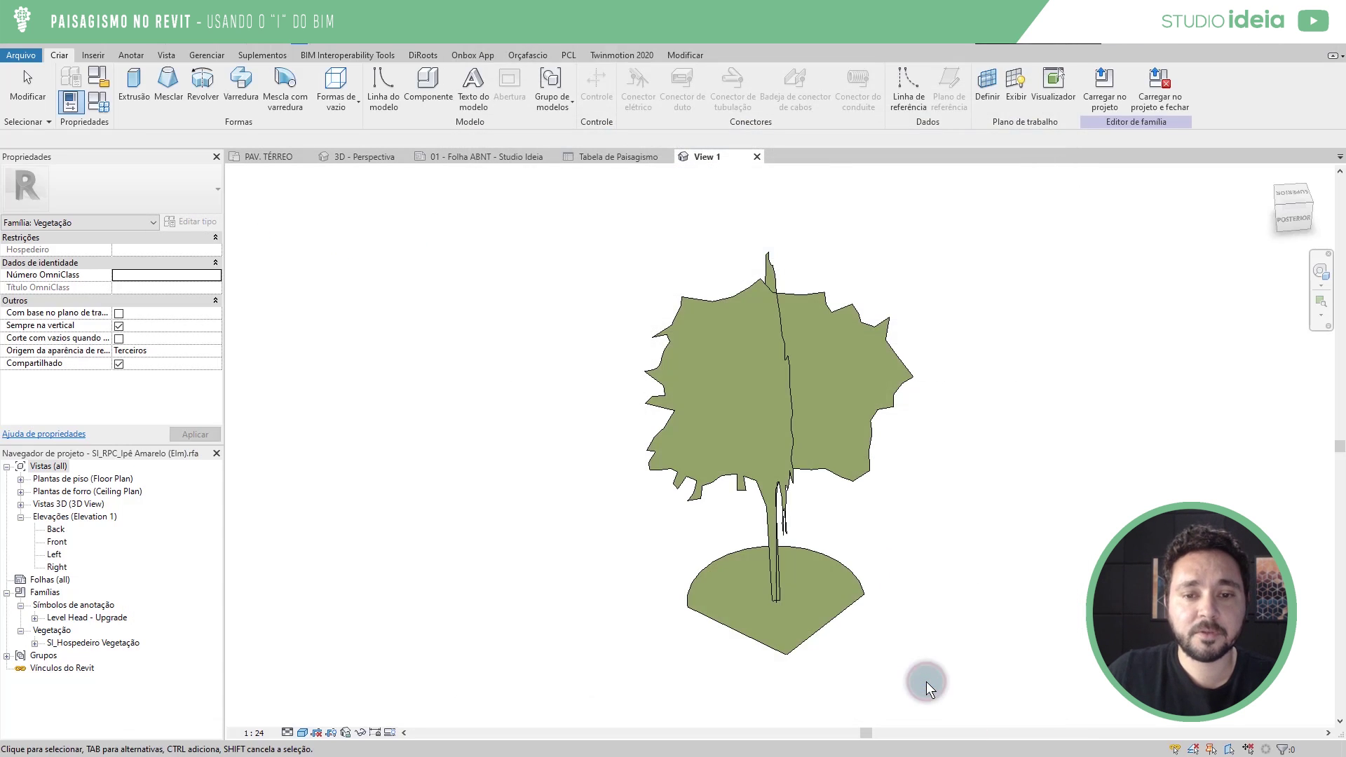
Save and close the Ipê Amarelo family, loading it into the project and overwriting the existing version and its parameter values.
click(1159, 88)
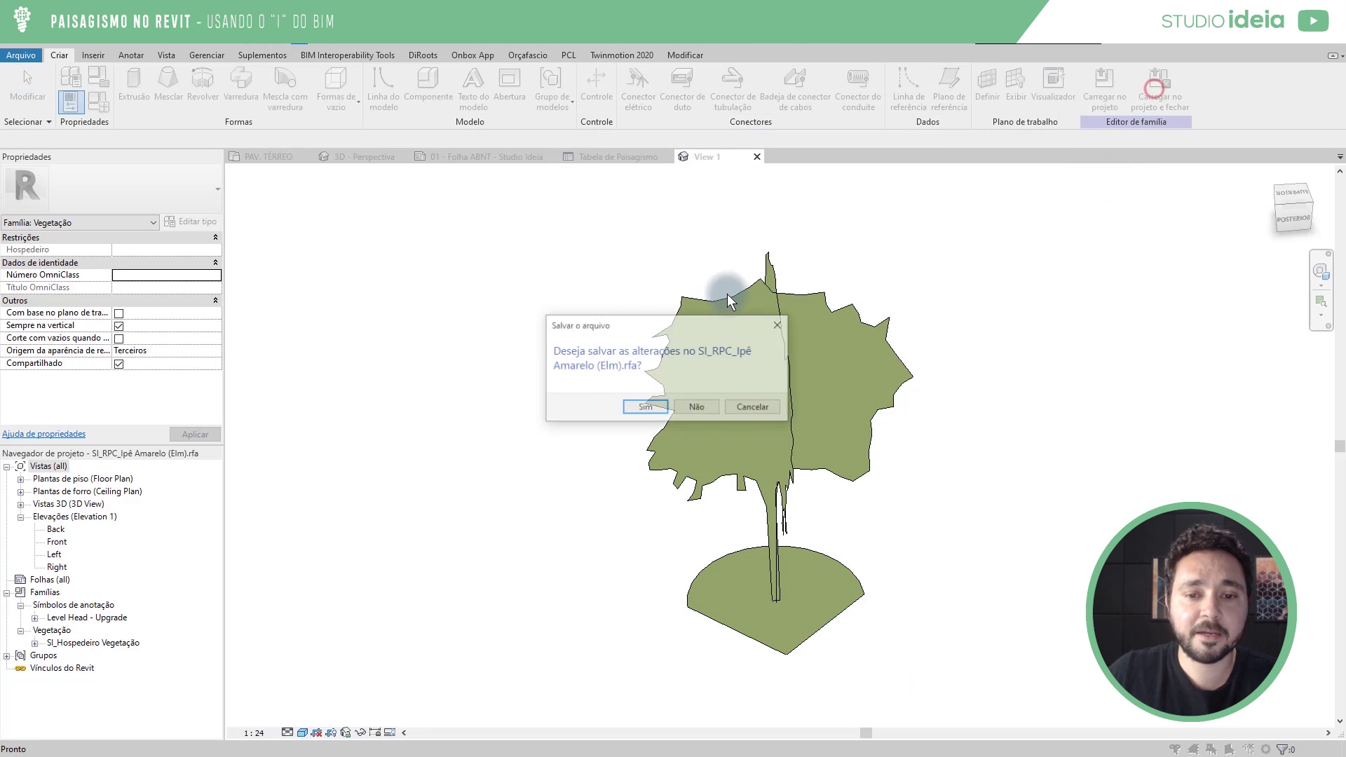
click(656, 408)
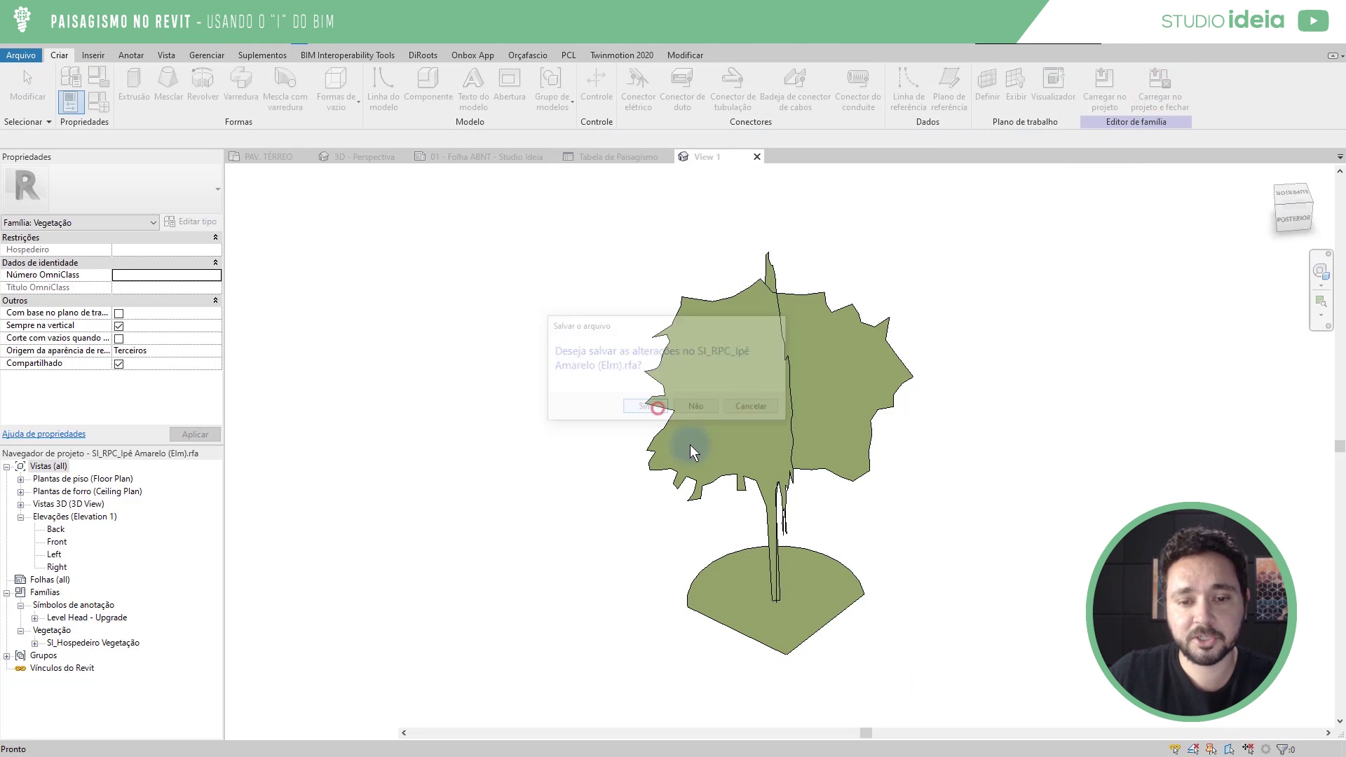
click(648, 409)
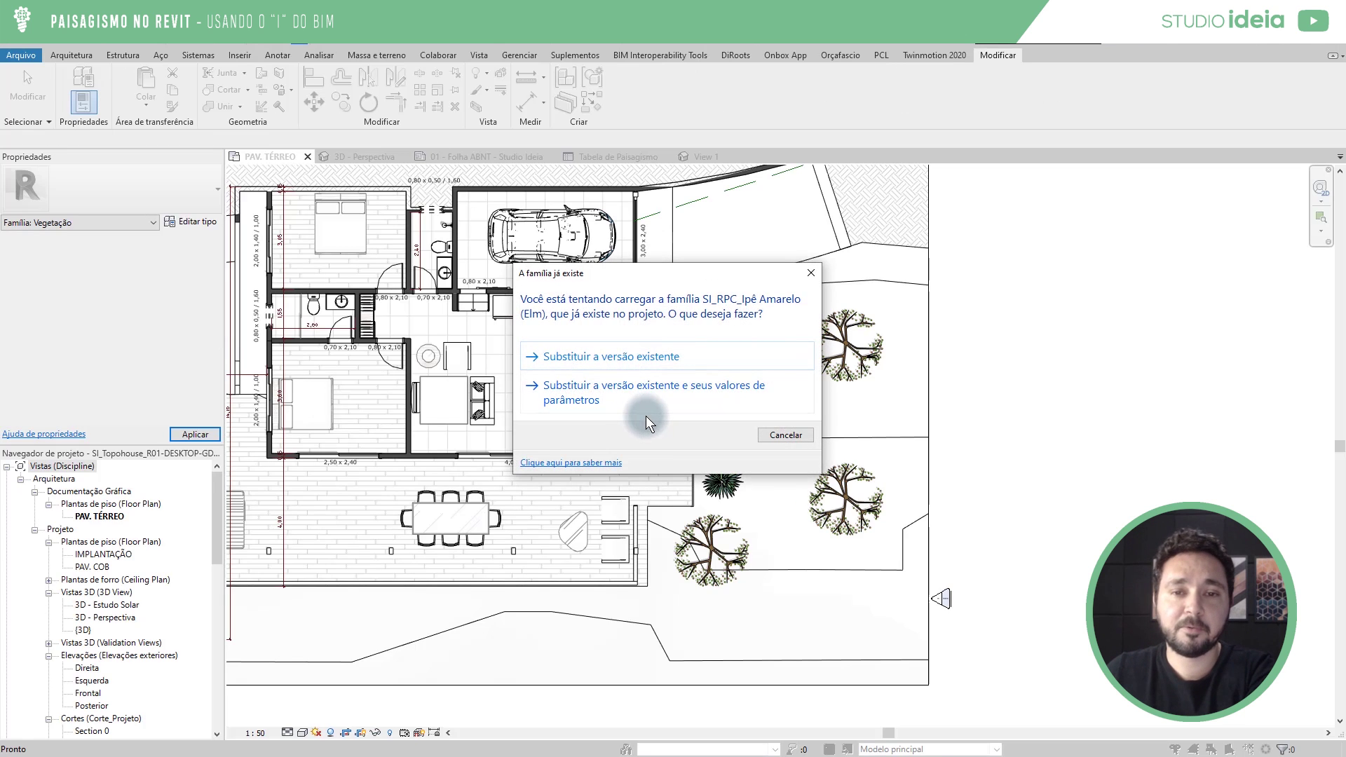
click(627, 400)
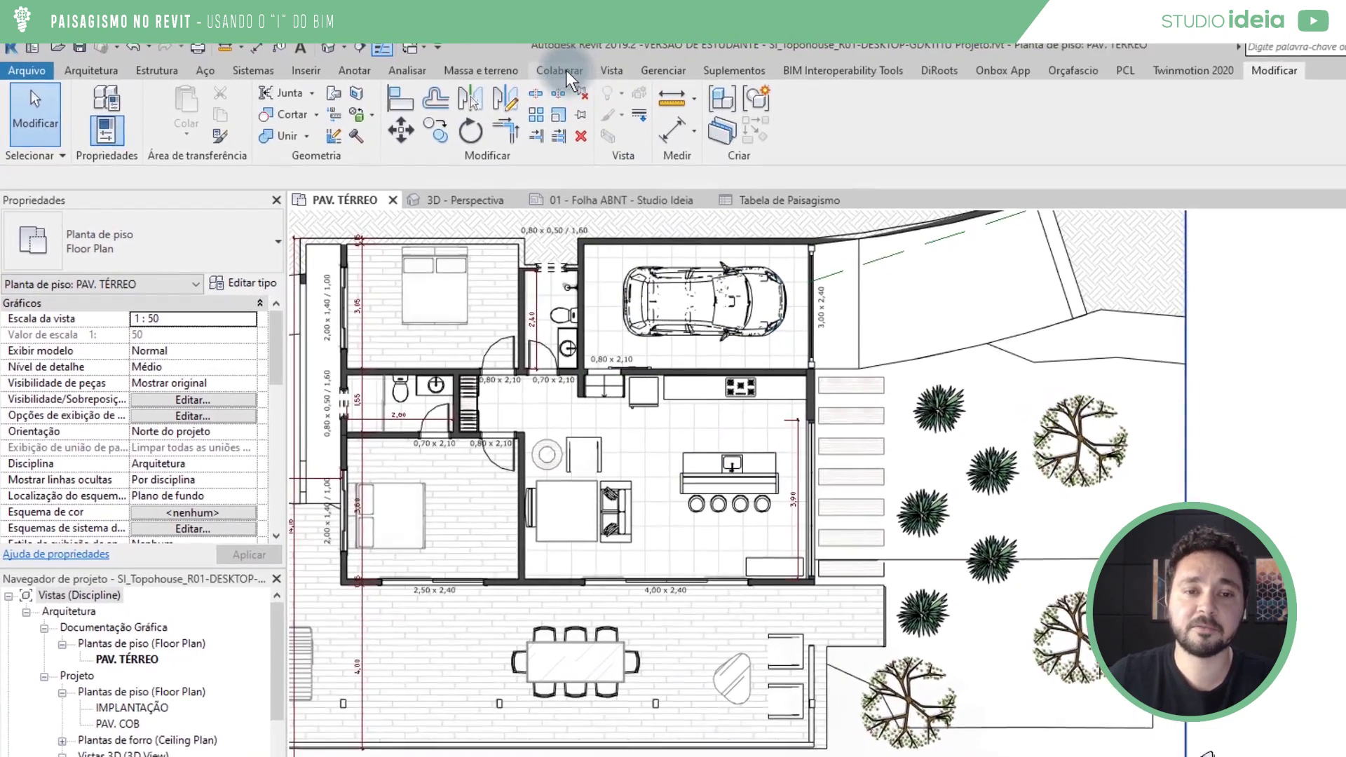
Start a new project parameter as a shared type parameter applied to the vegetation category.
click(660, 70)
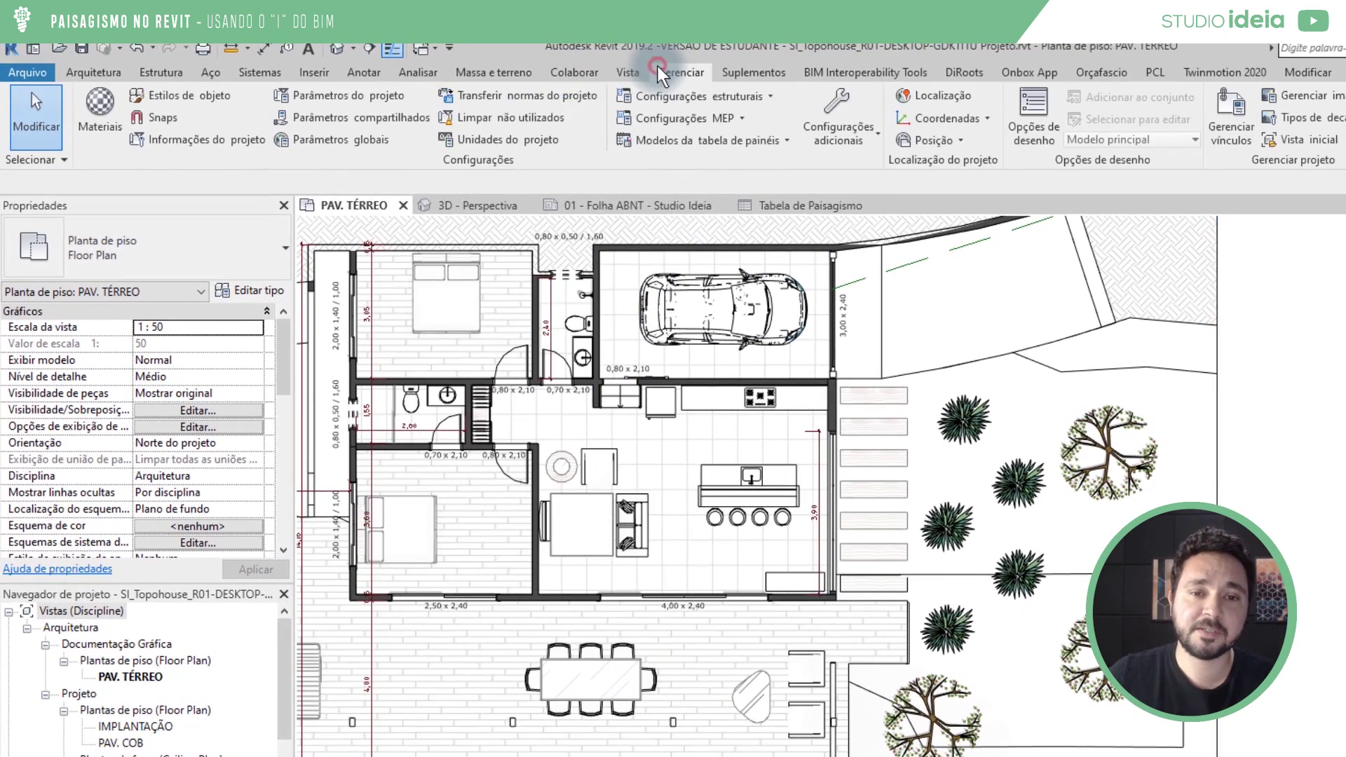
click(297, 94)
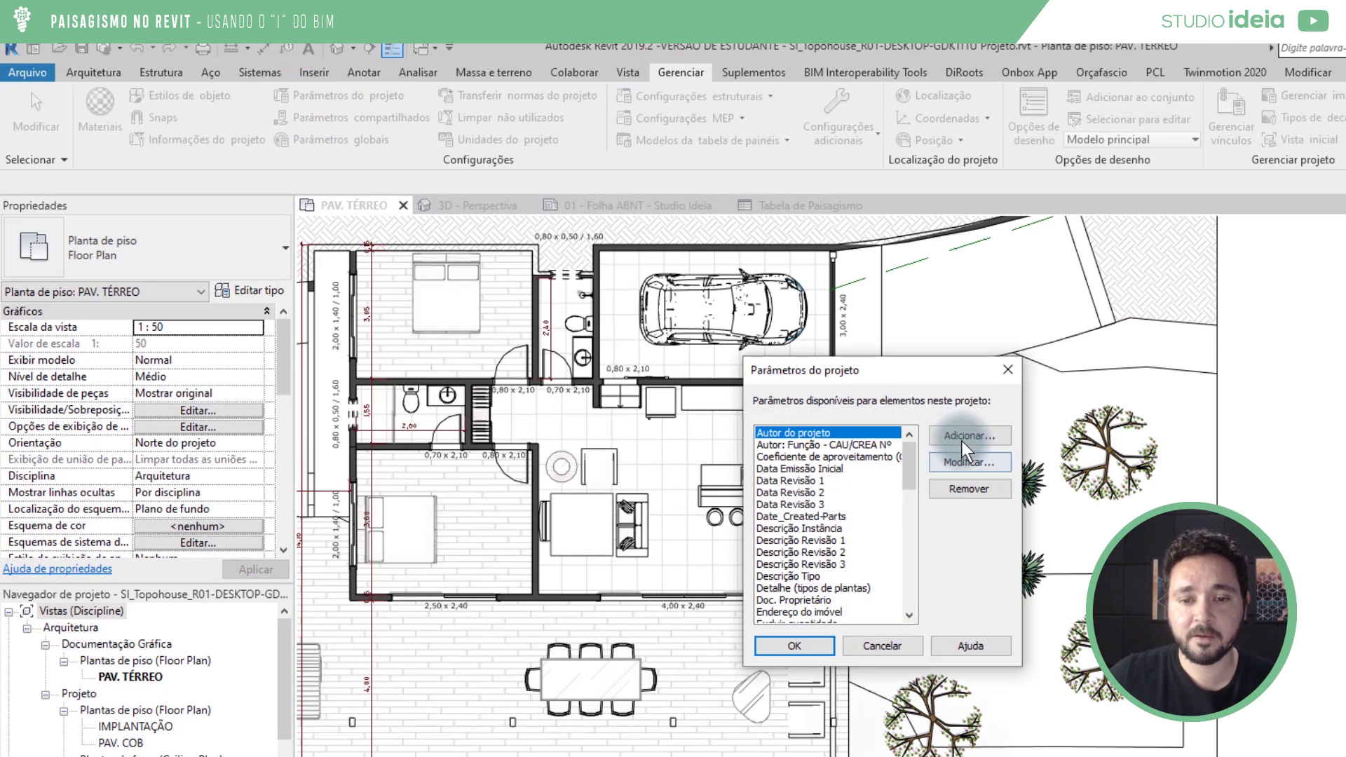
click(970, 437)
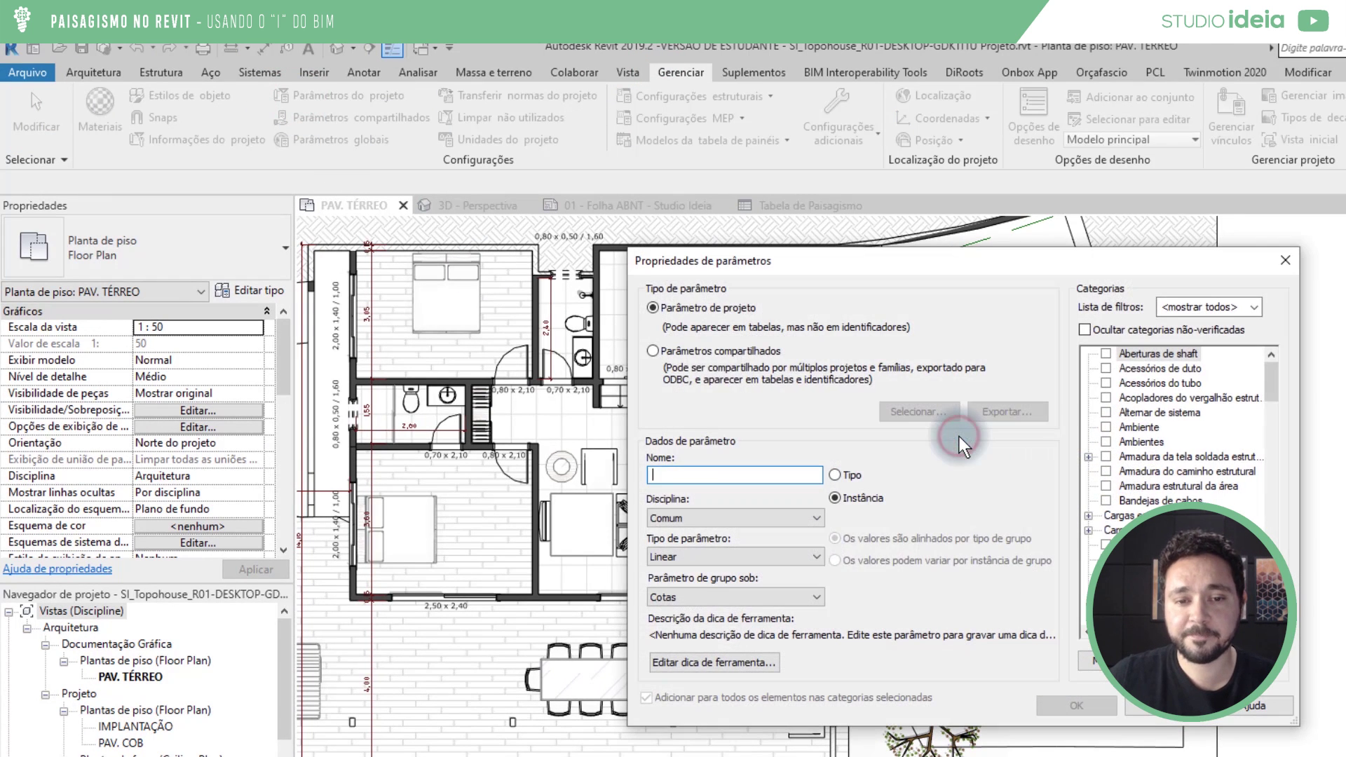
click(708, 353)
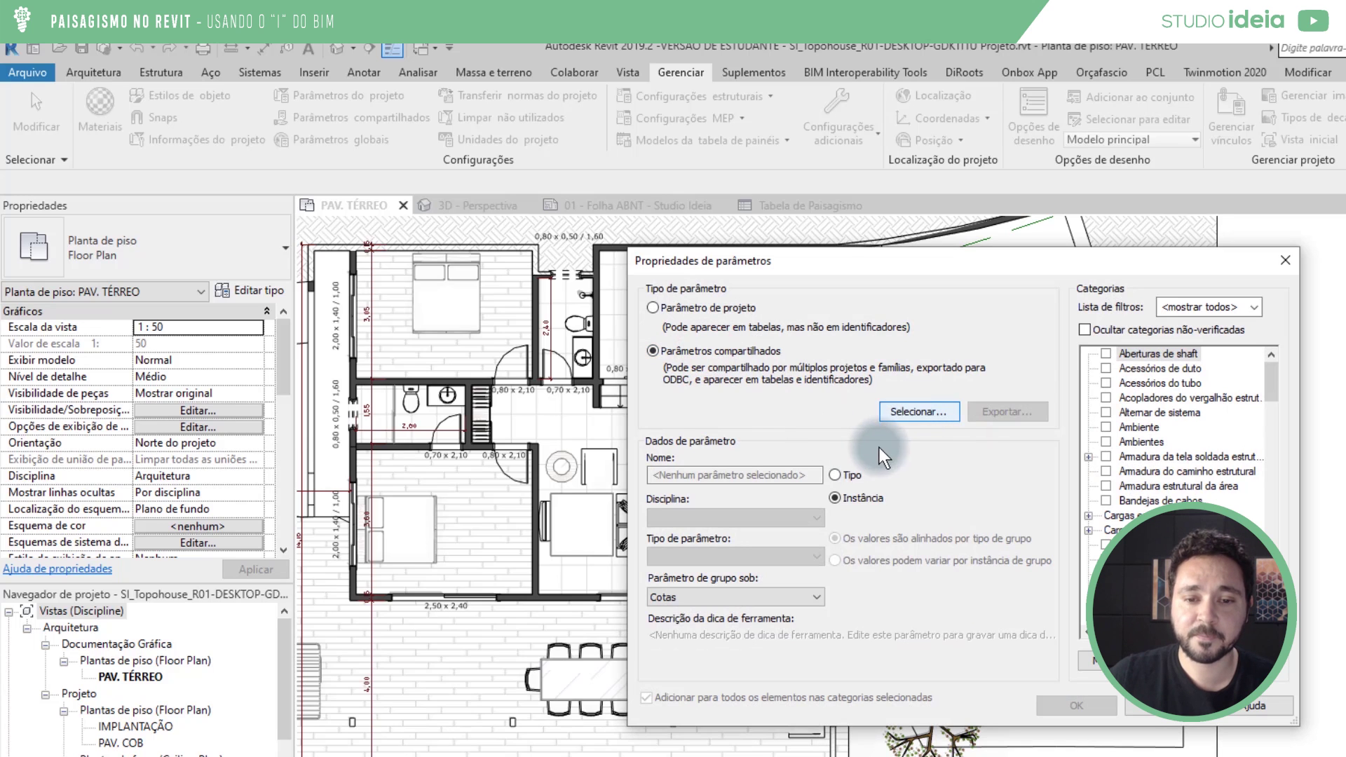
click(835, 474)
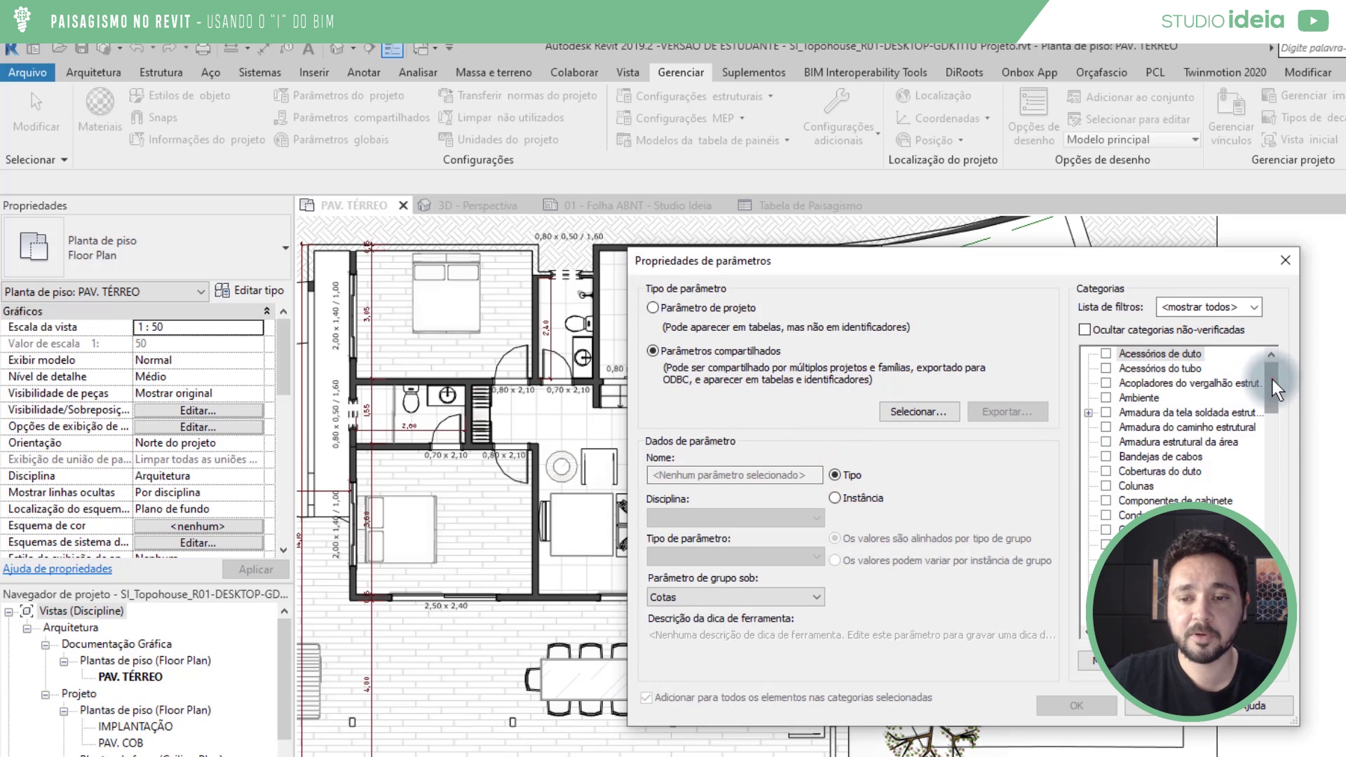
drag(1273, 380, 1273, 596)
click(1106, 517)
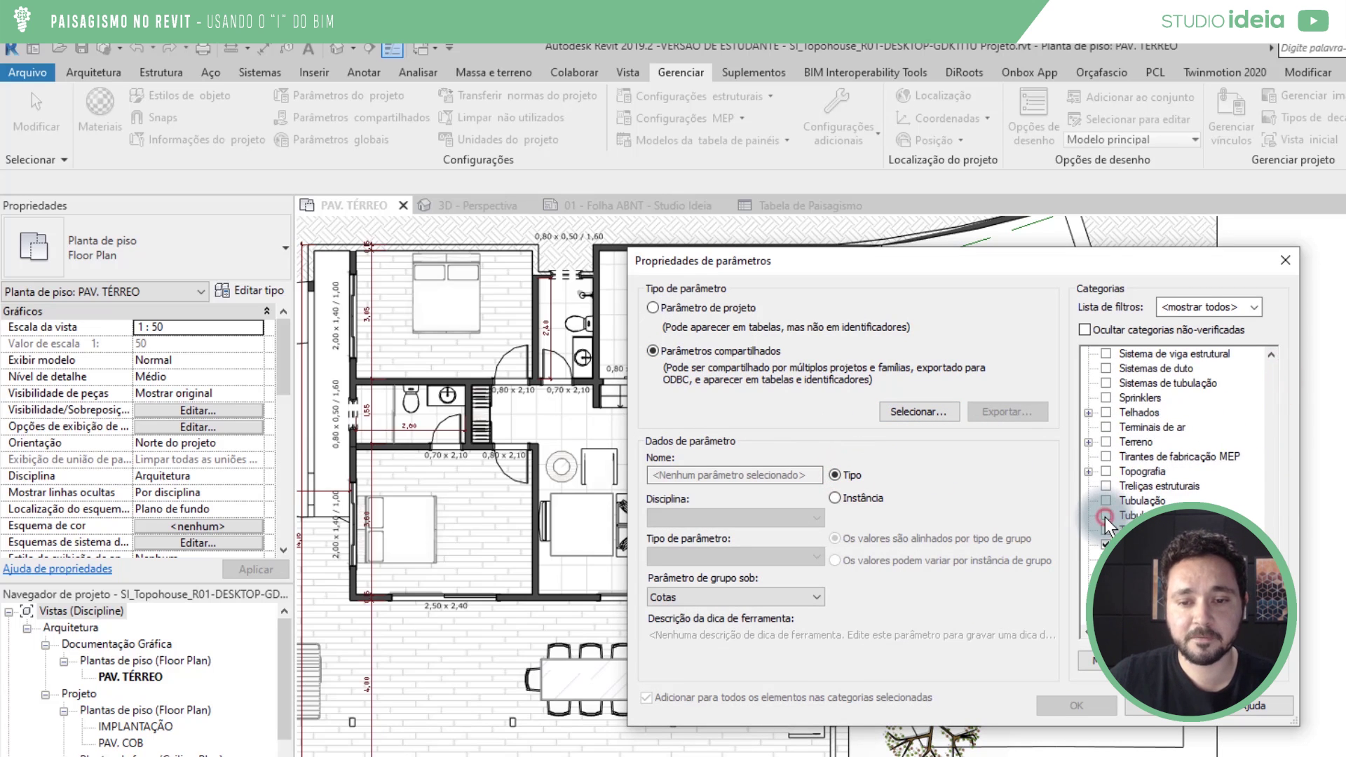
Choose the shared parameter Paisagismo Foto from the Paisagismo group and accept it into the project parameters.
click(920, 412)
click(898, 396)
click(899, 406)
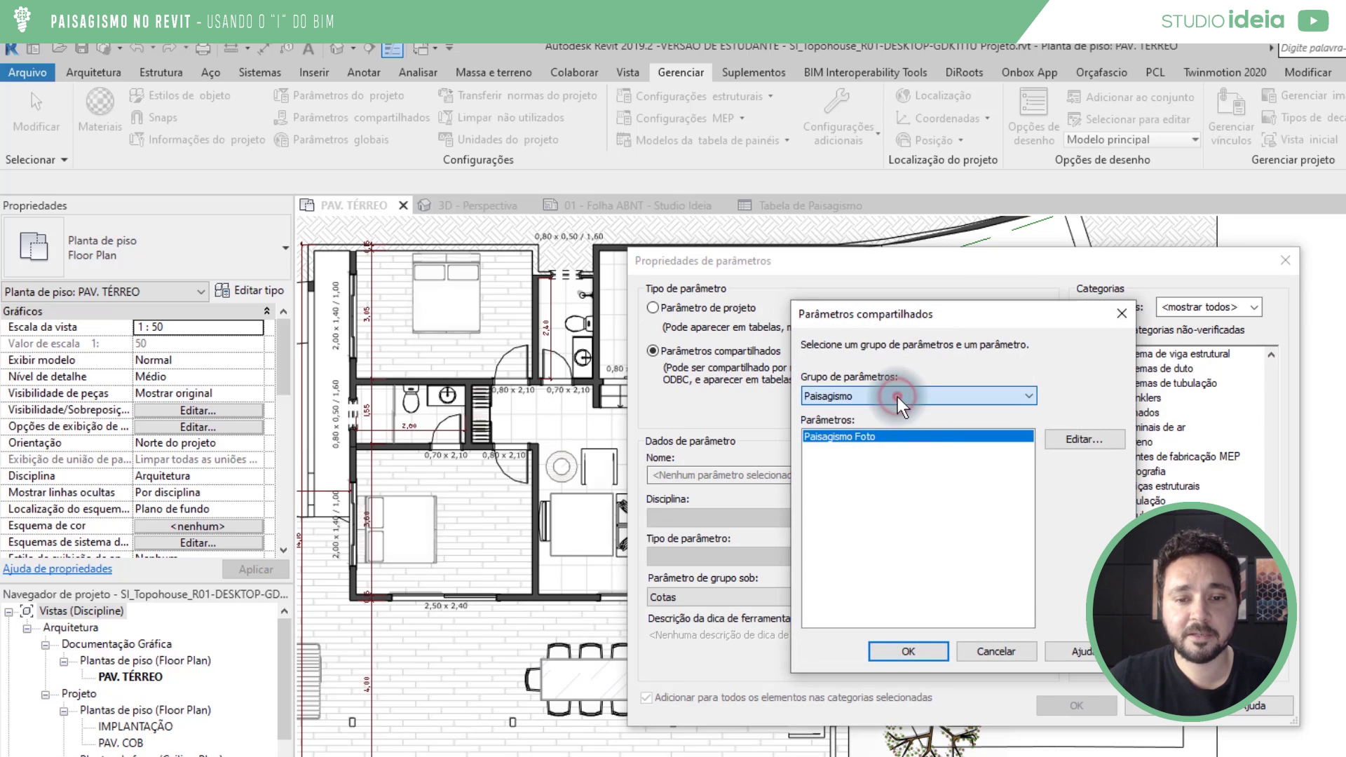
click(913, 651)
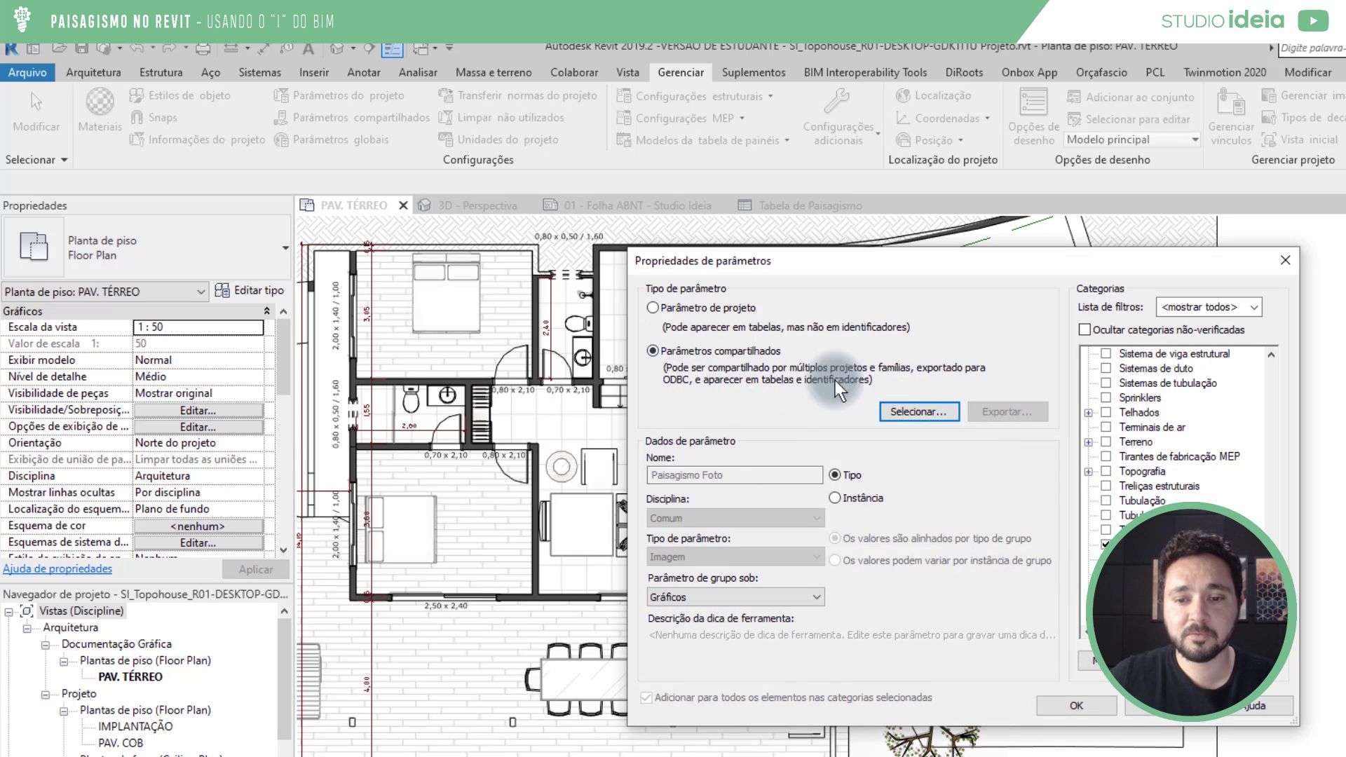
click(1087, 707)
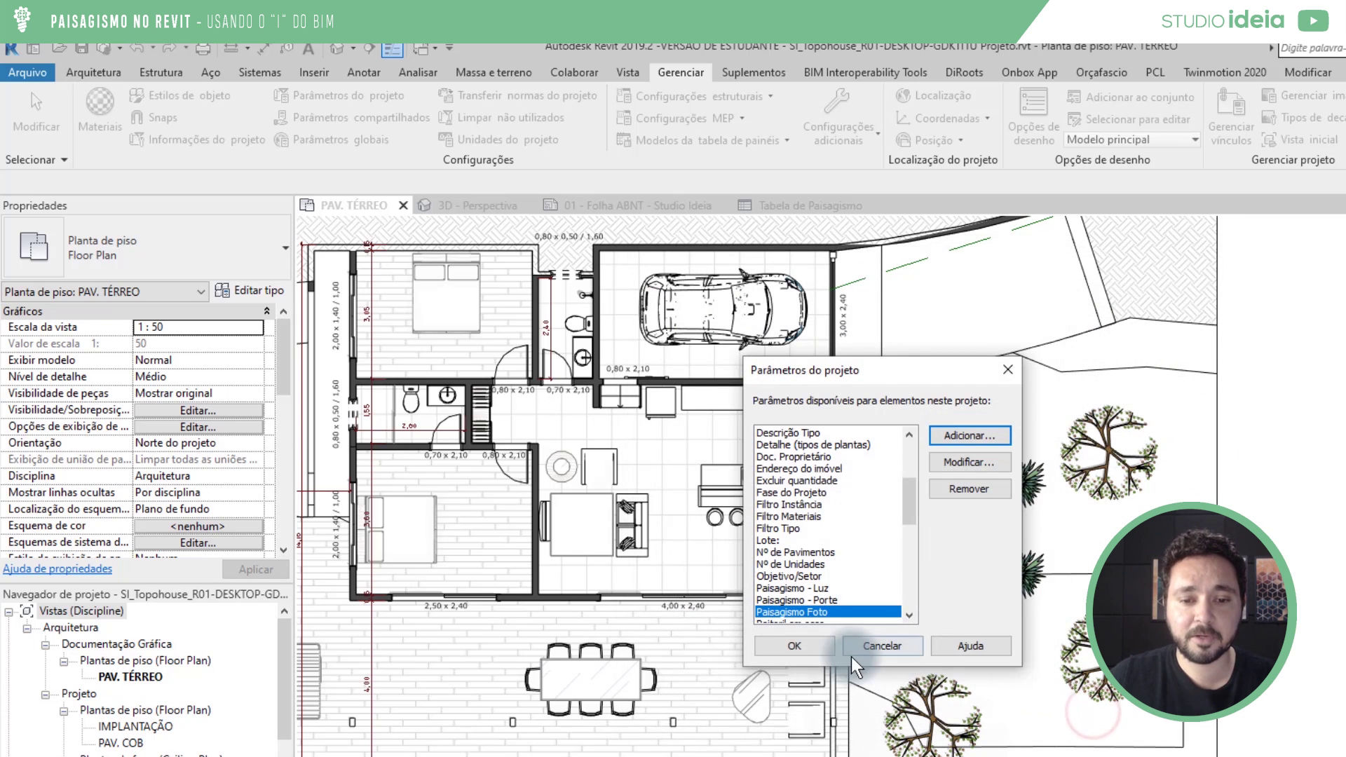
click(796, 646)
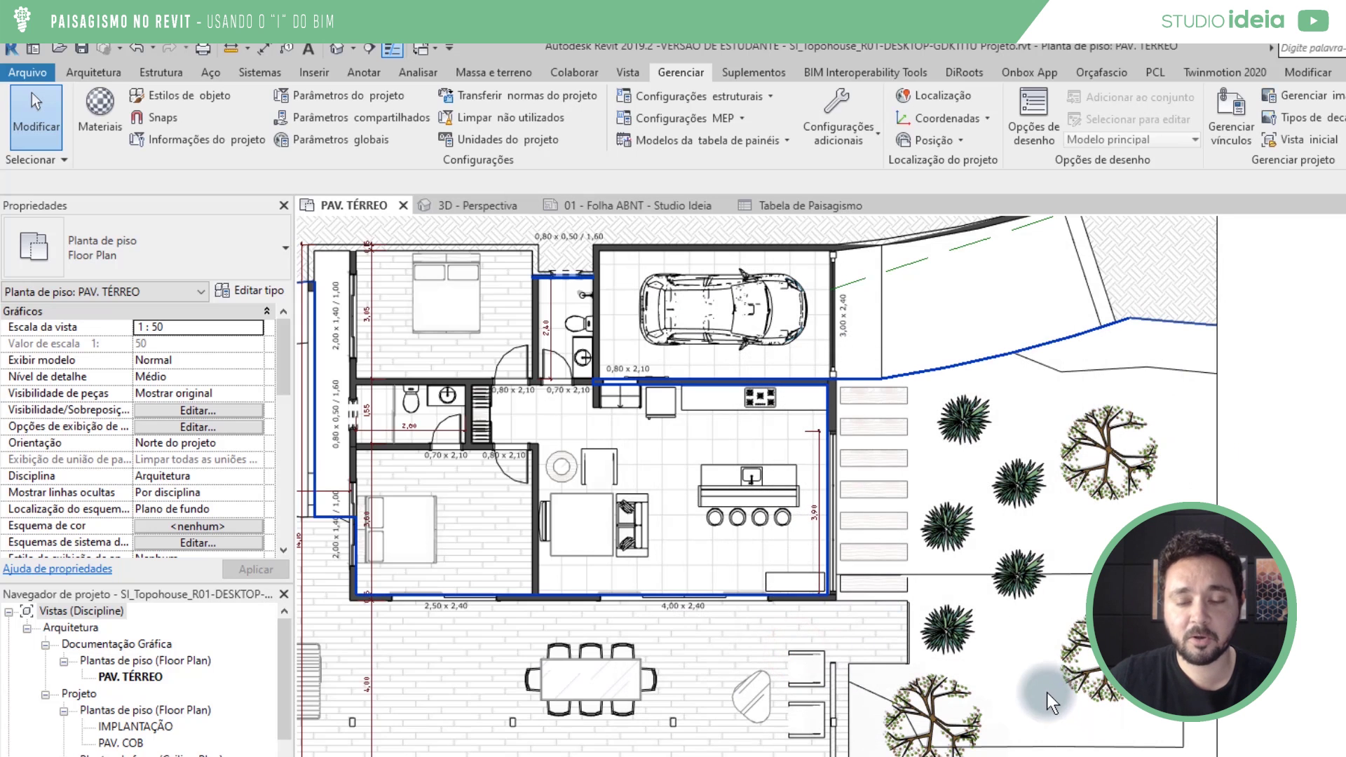
Add the Paisagismo Foto field to the scheduled fields of Tabela de Paisagismo.
click(792, 208)
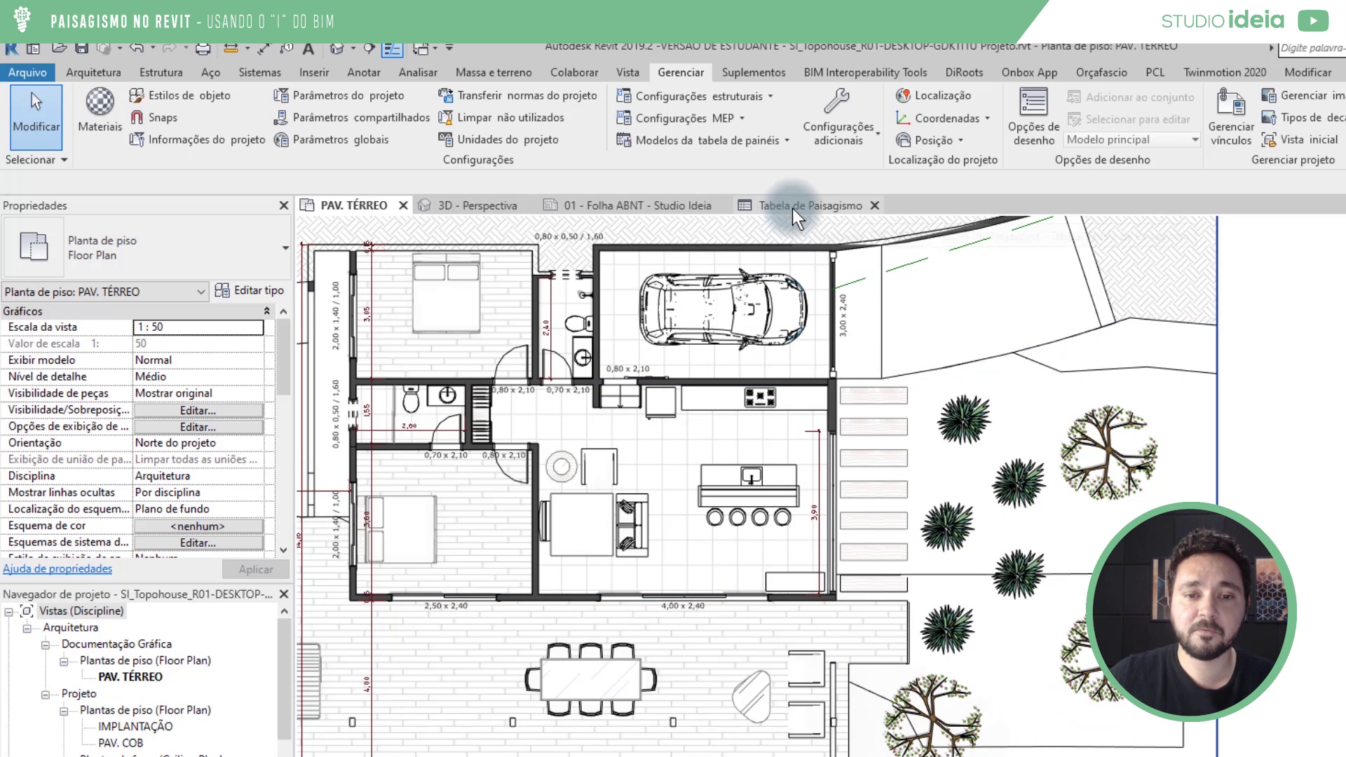
click(793, 208)
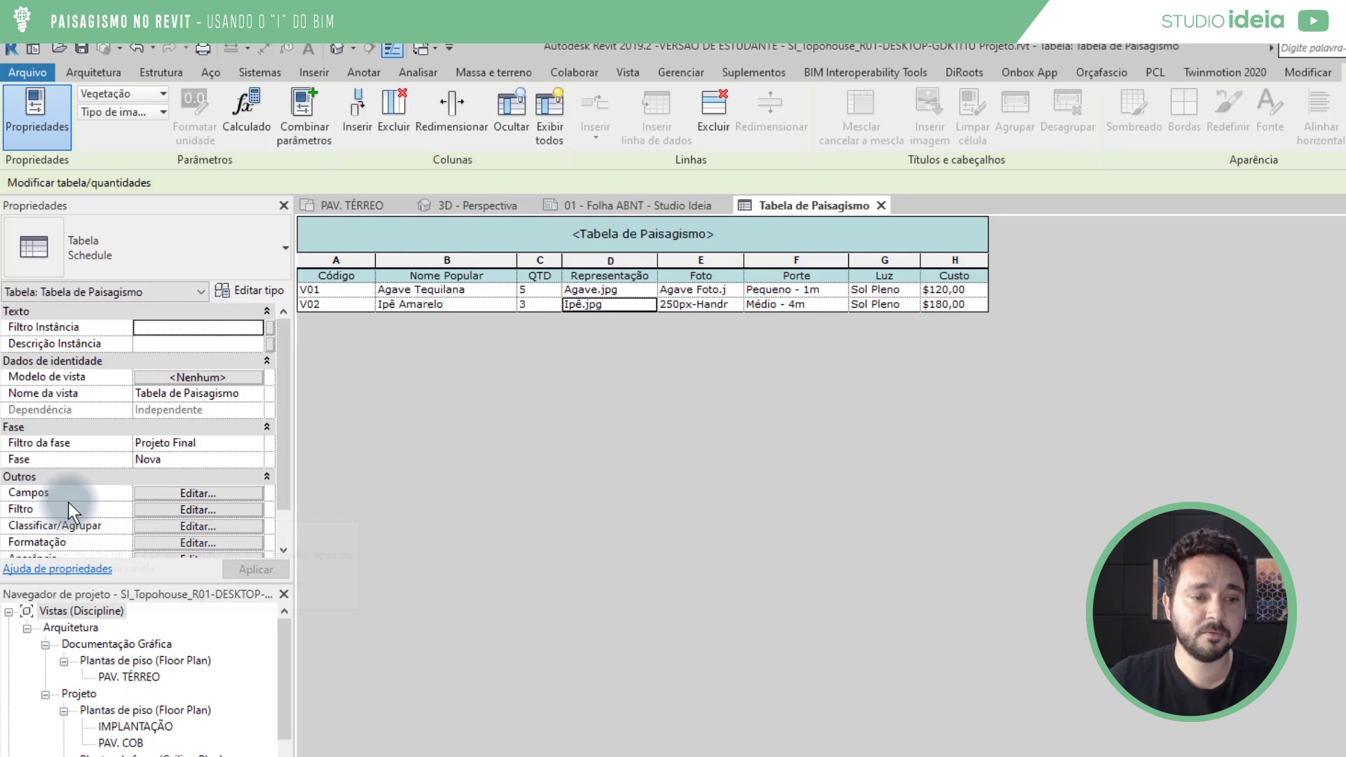
click(177, 492)
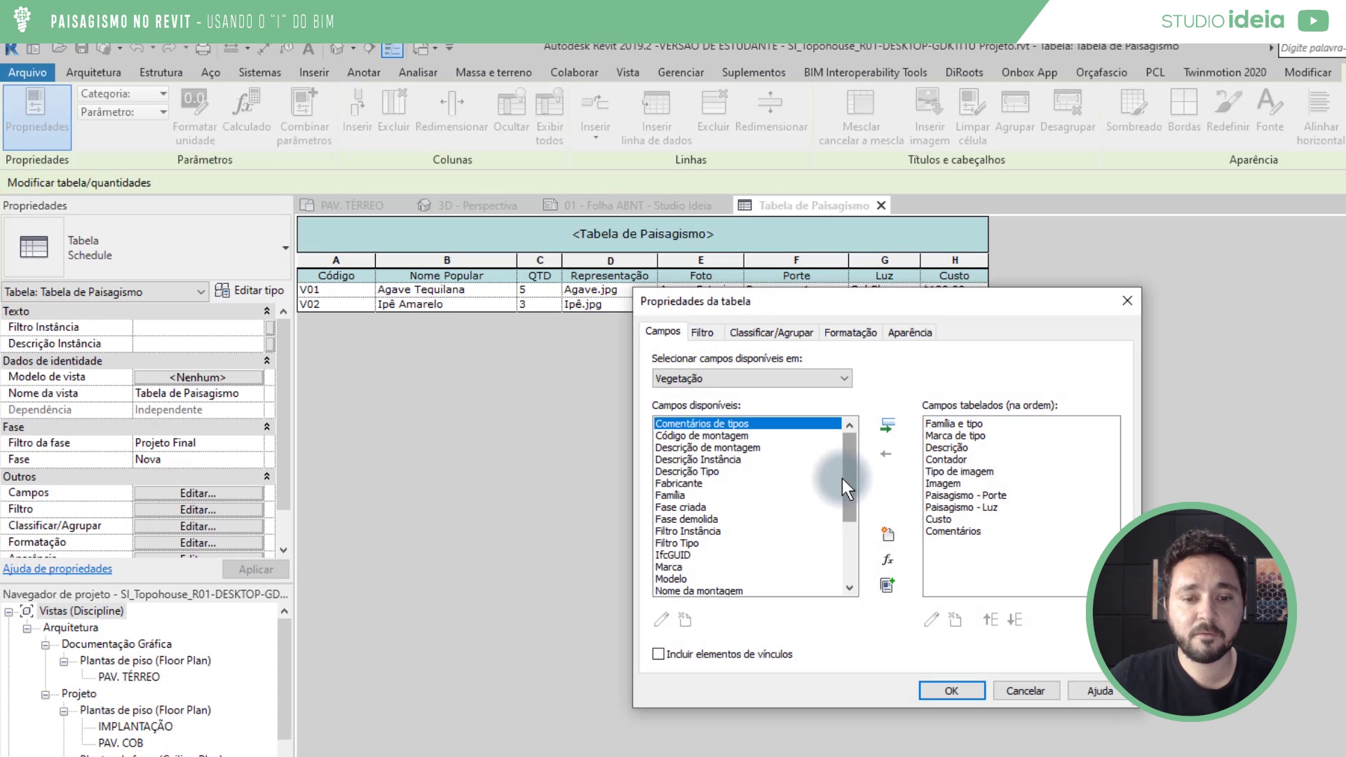
drag(843, 479, 836, 532)
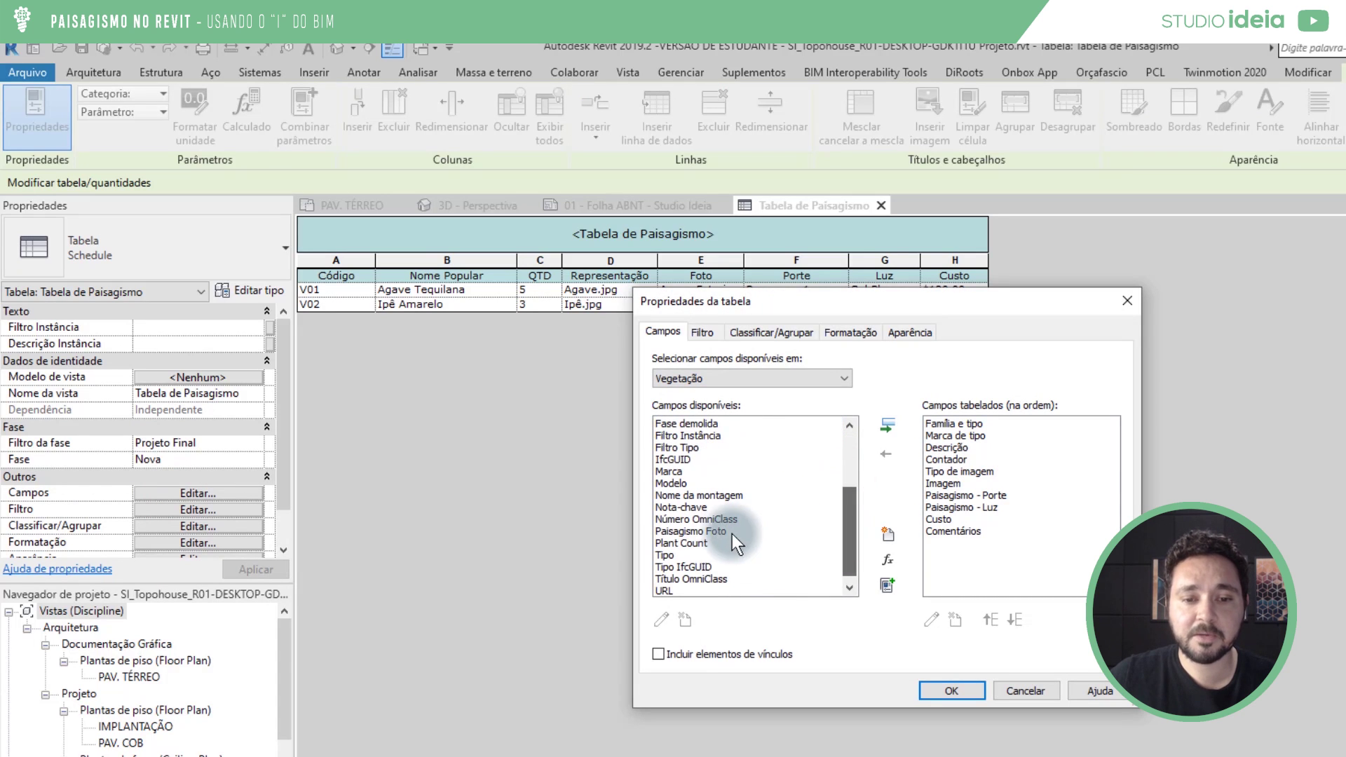
click(714, 531)
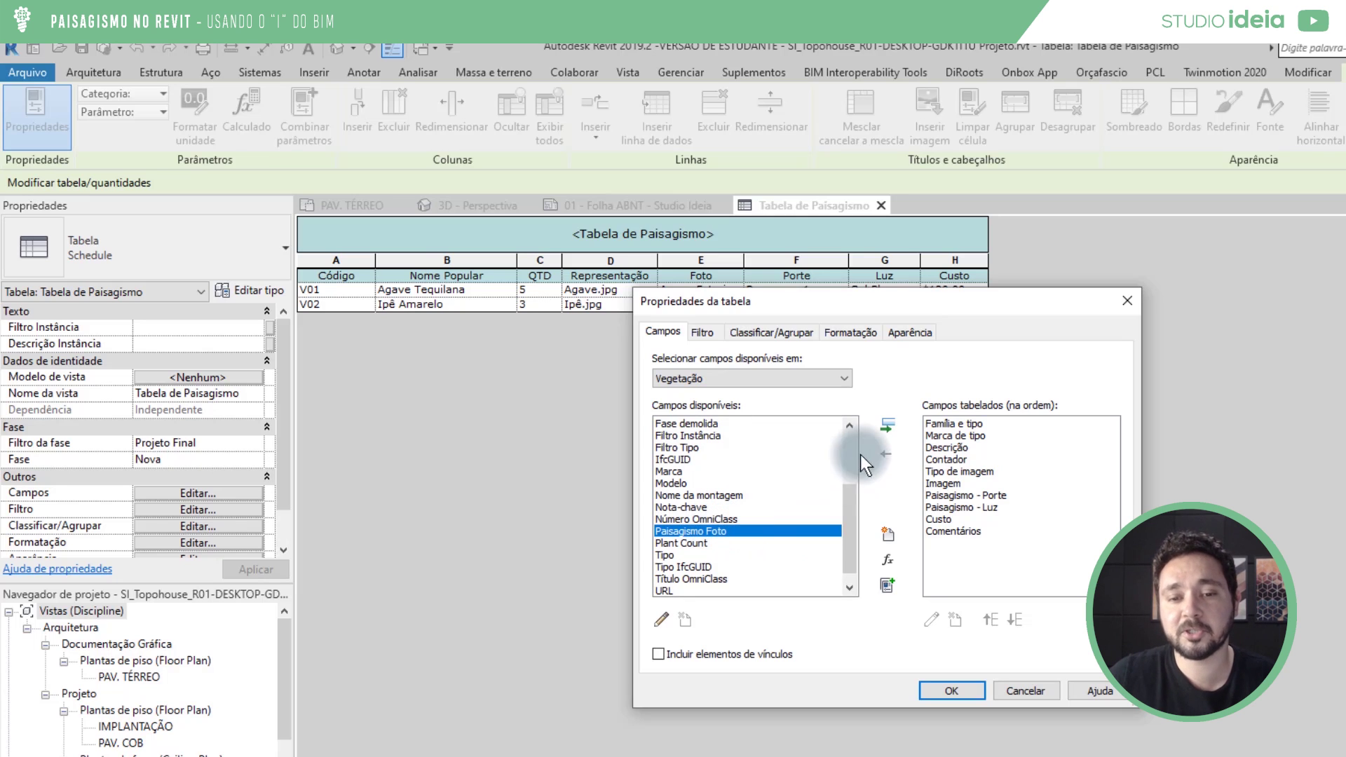
click(886, 424)
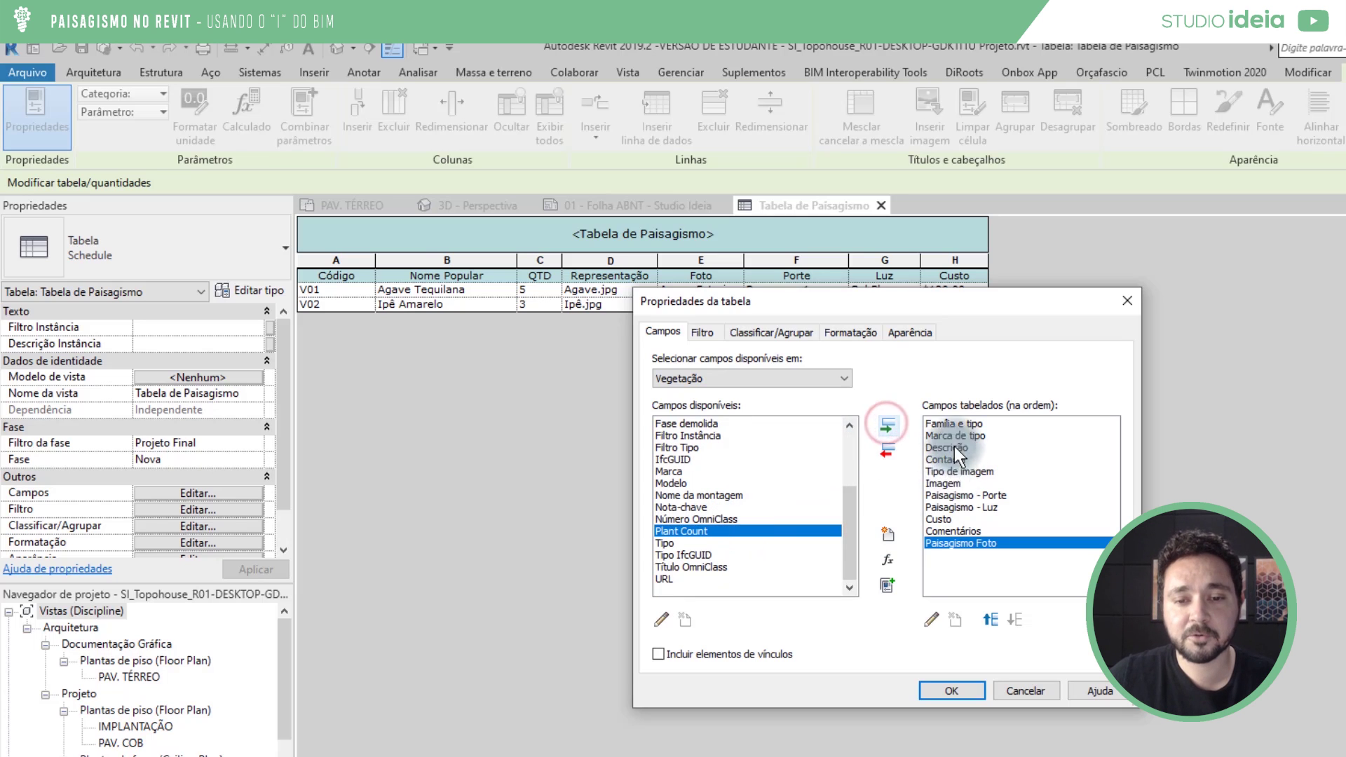
Move the Paisagismo Foto field directly after Imagem, accept the schedule properties, and view the table on sheet 01 - Folha ABNT.
click(987, 617)
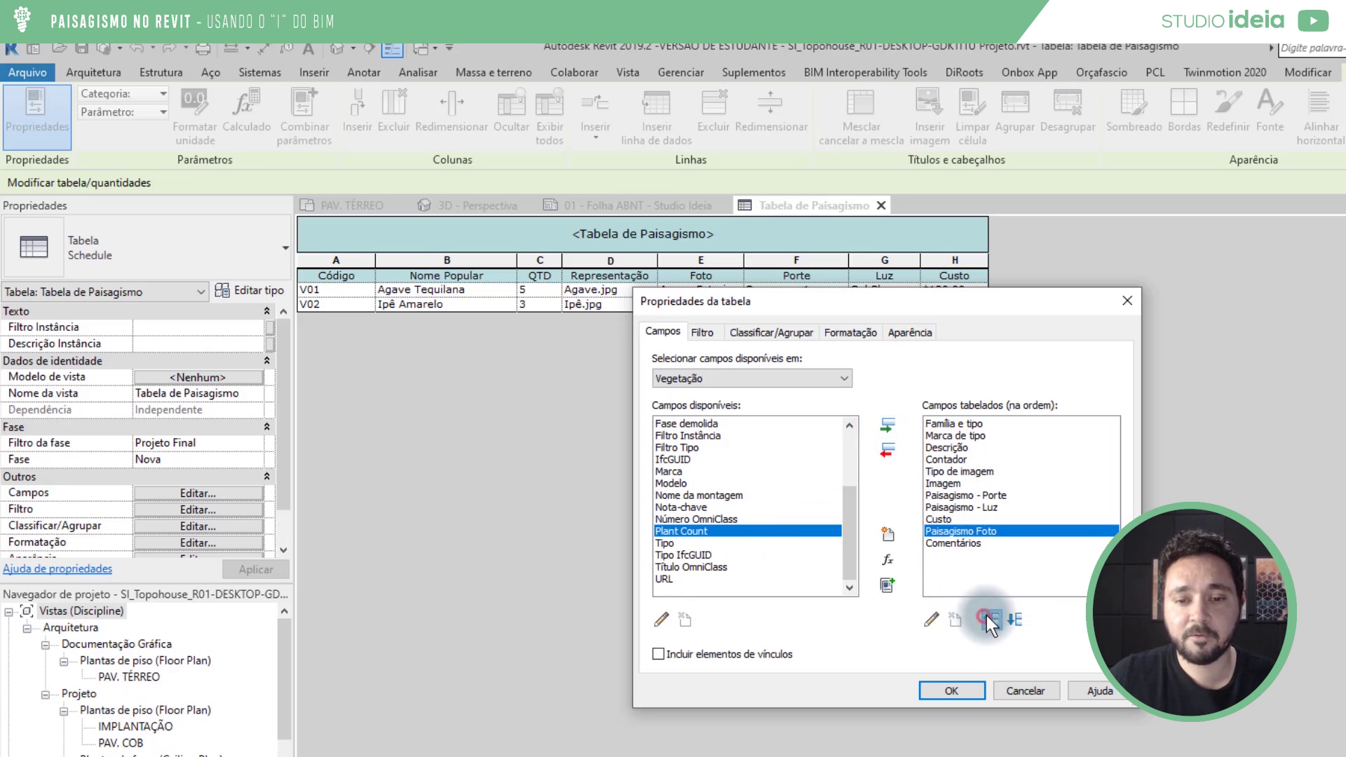
click(987, 617)
click(987, 617)
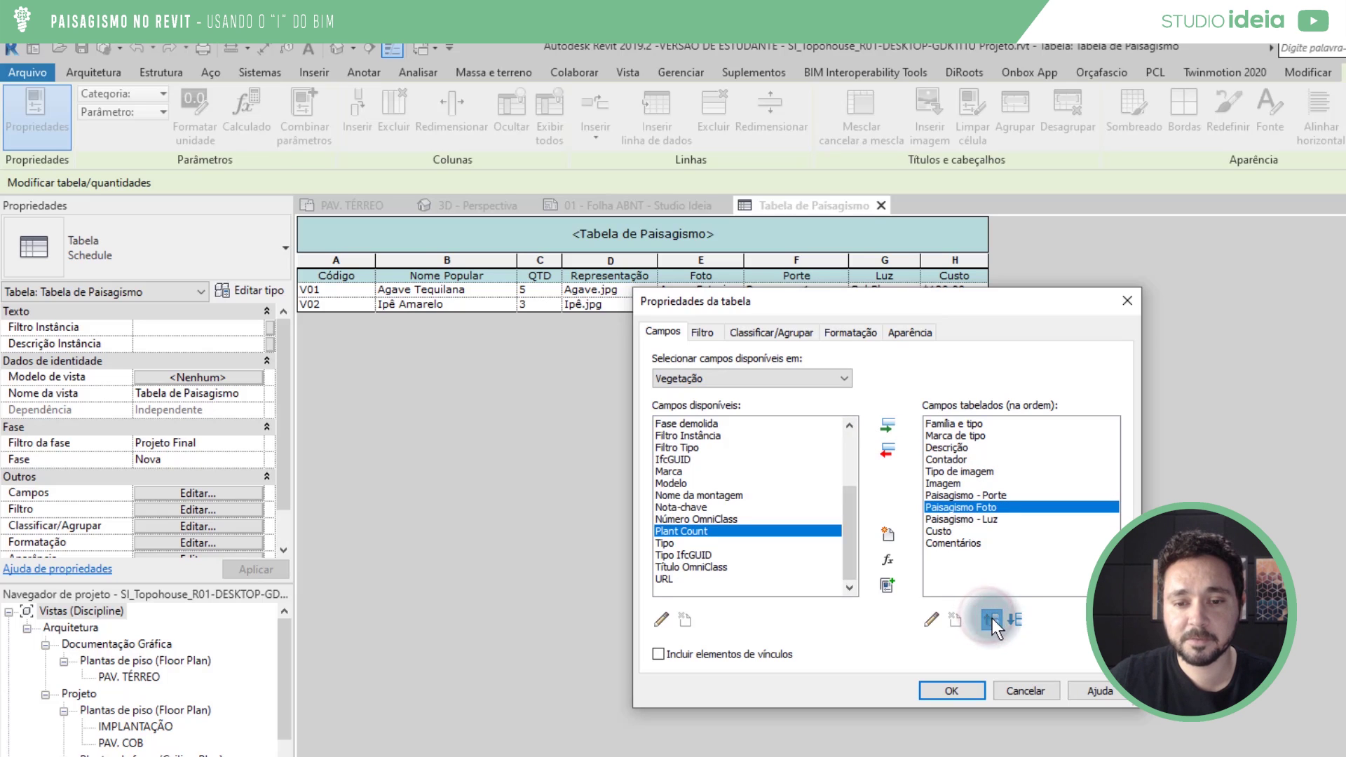
click(987, 619)
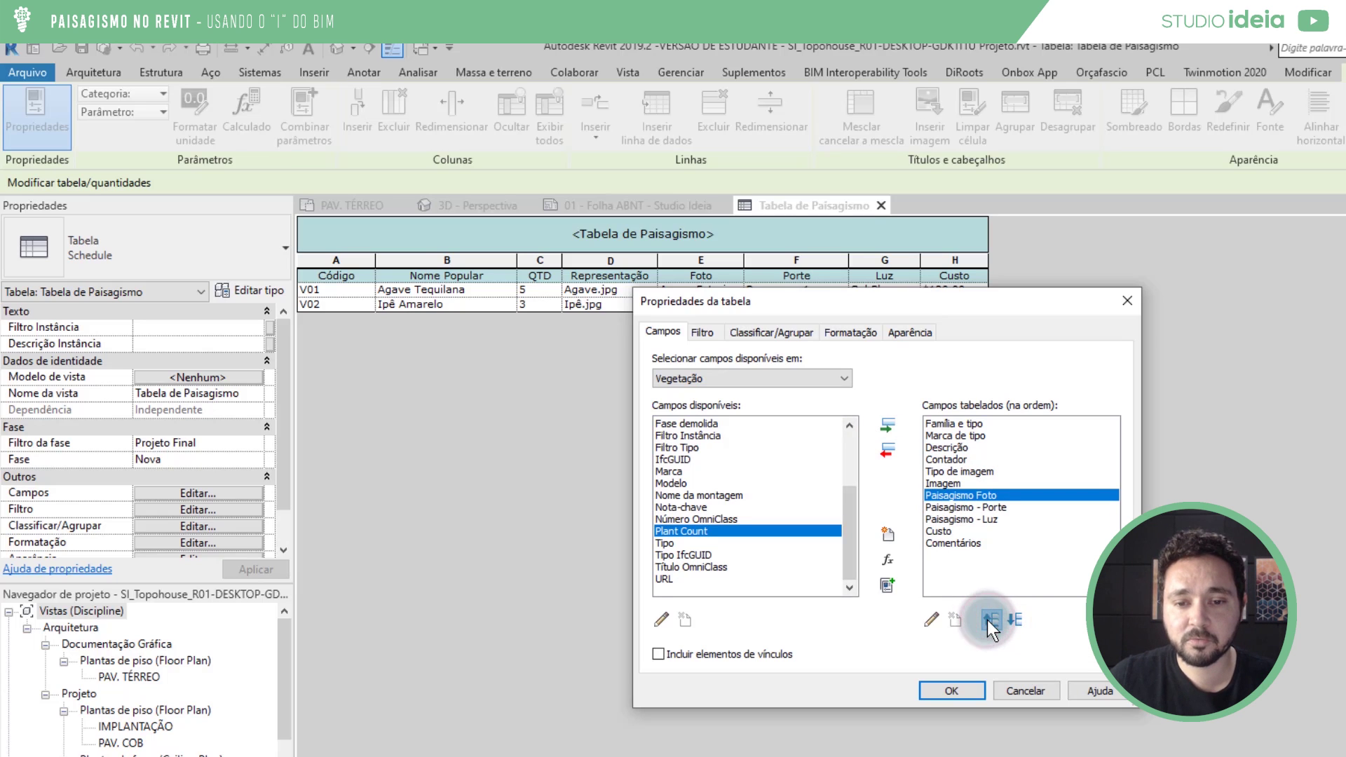
click(966, 689)
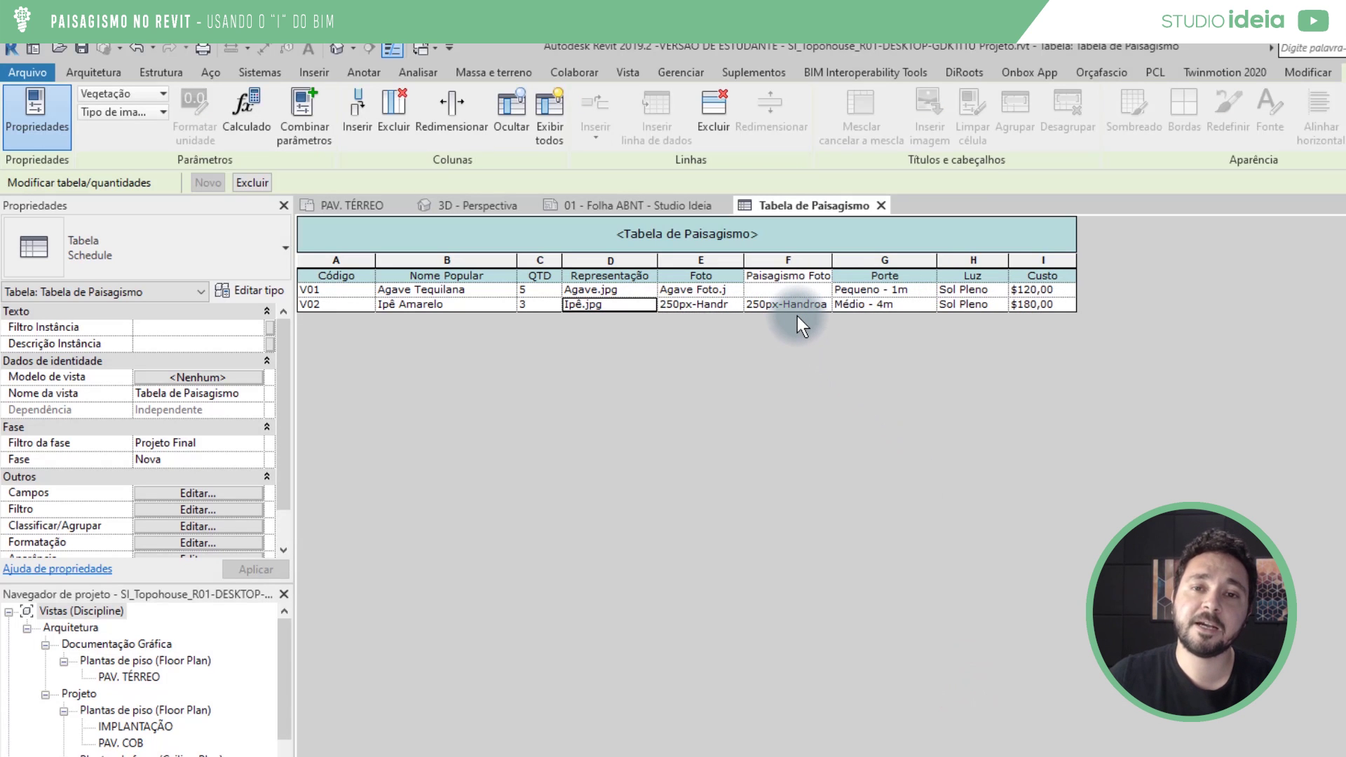
click(626, 204)
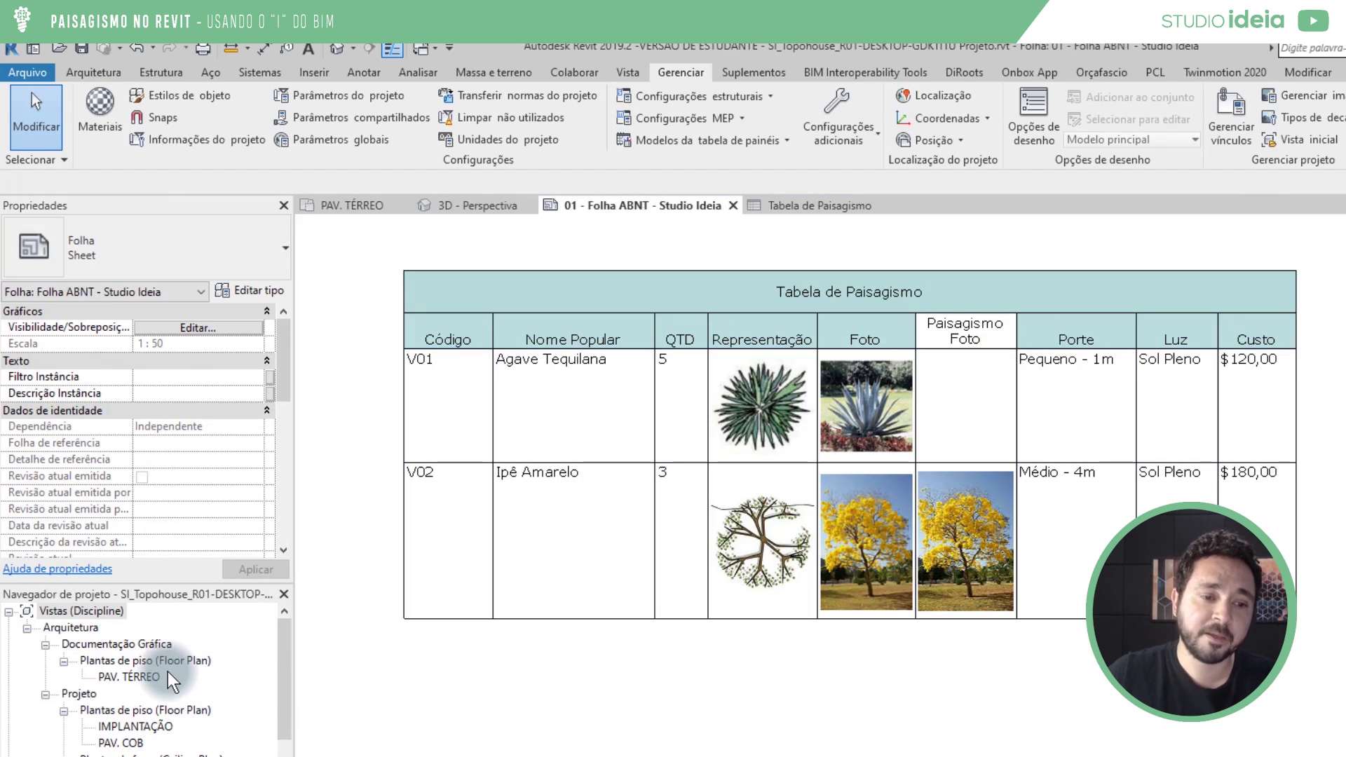
Place another Ipê Amarelo tree in the PAV. TÉRREO plan, south of the existing trees, and check the table on the sheet.
double_click(144, 674)
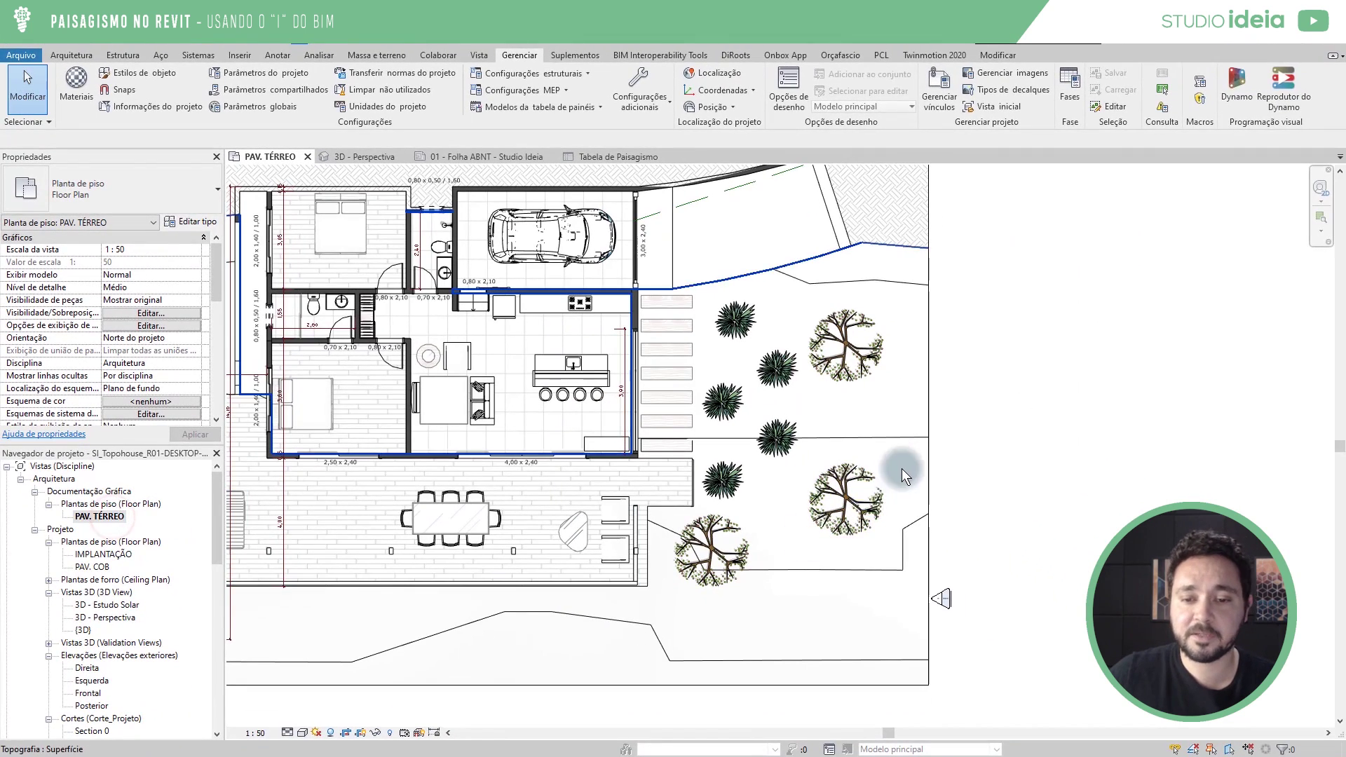
click(867, 499)
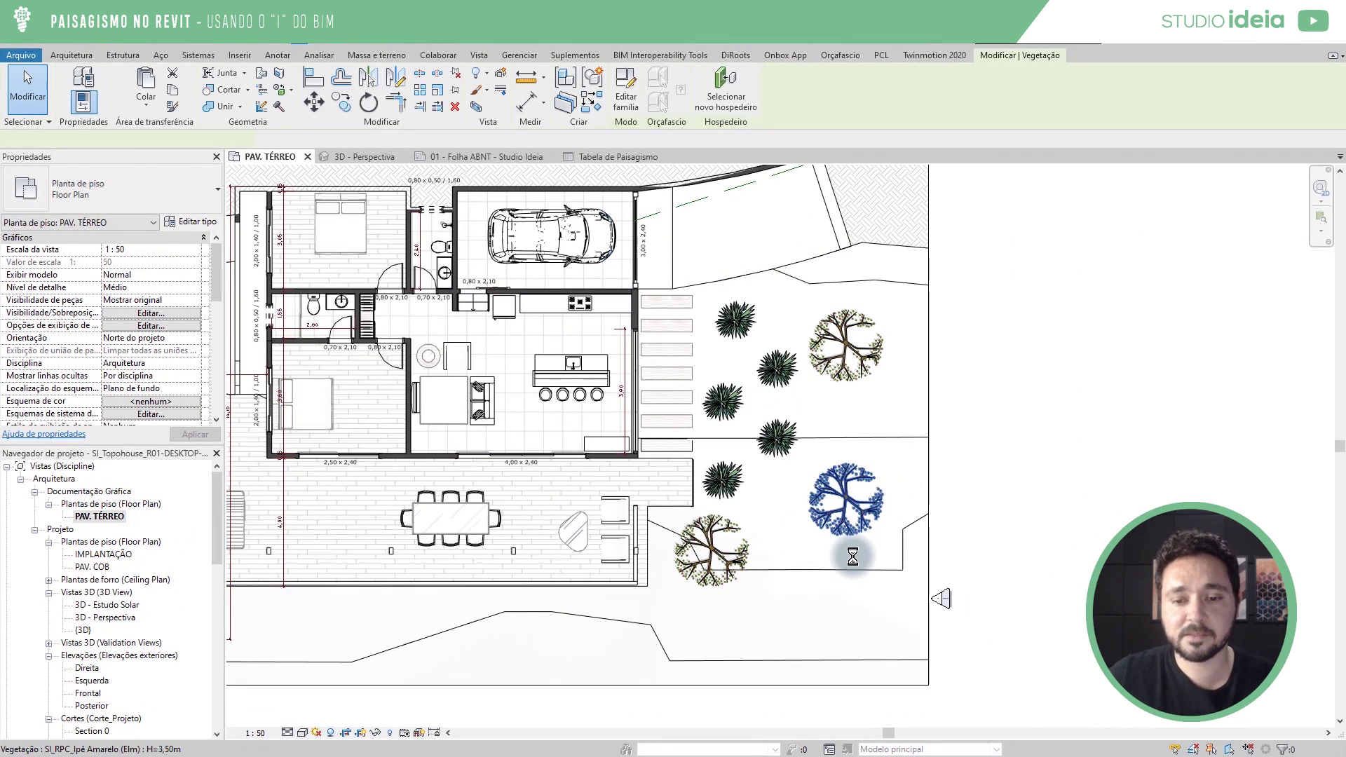
key(c)
key(s)
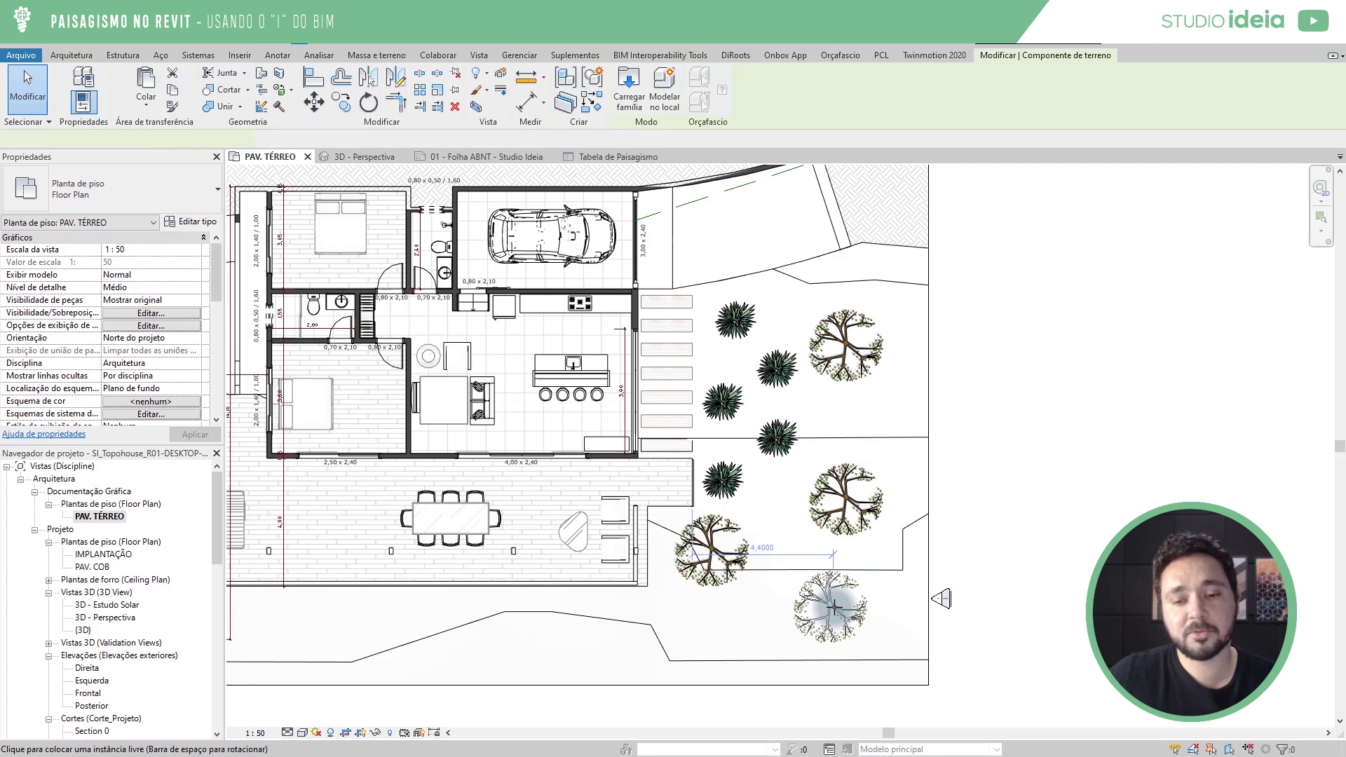
click(834, 607)
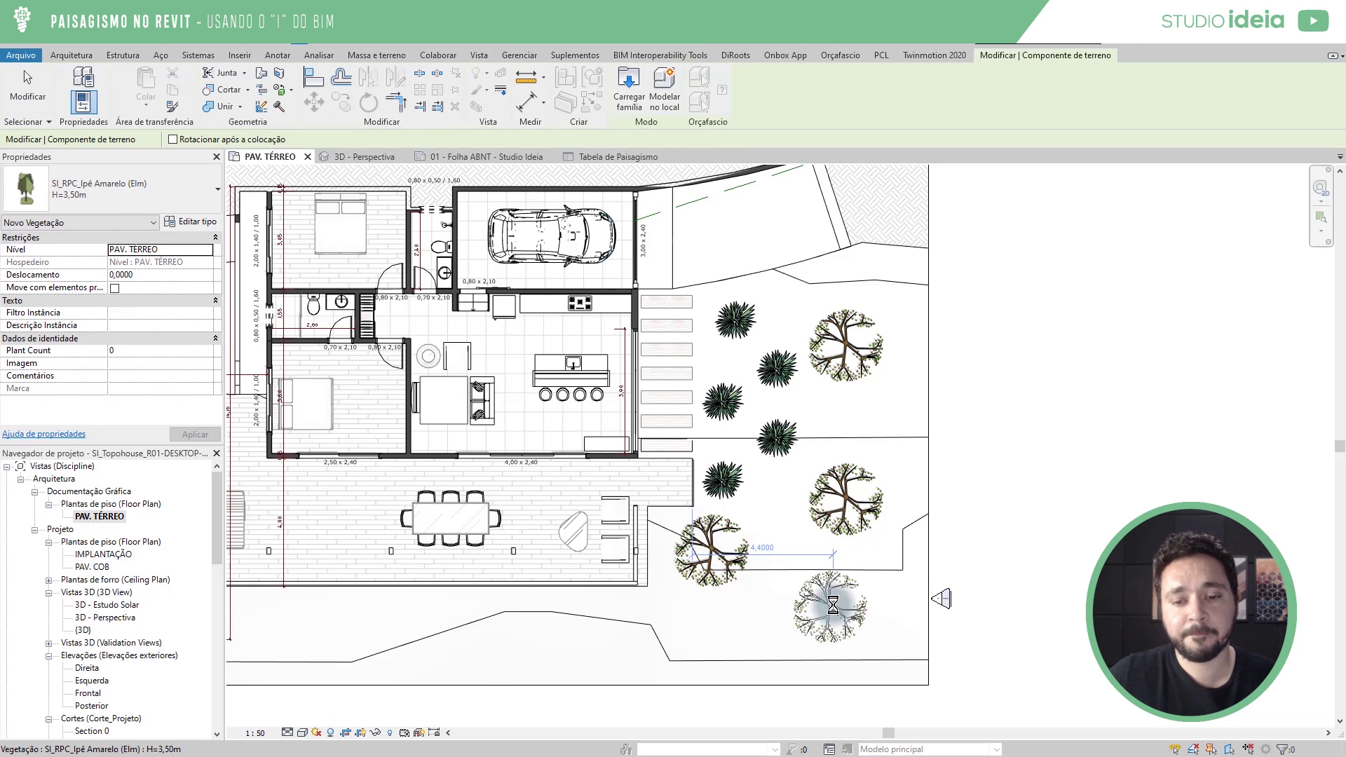
click(496, 160)
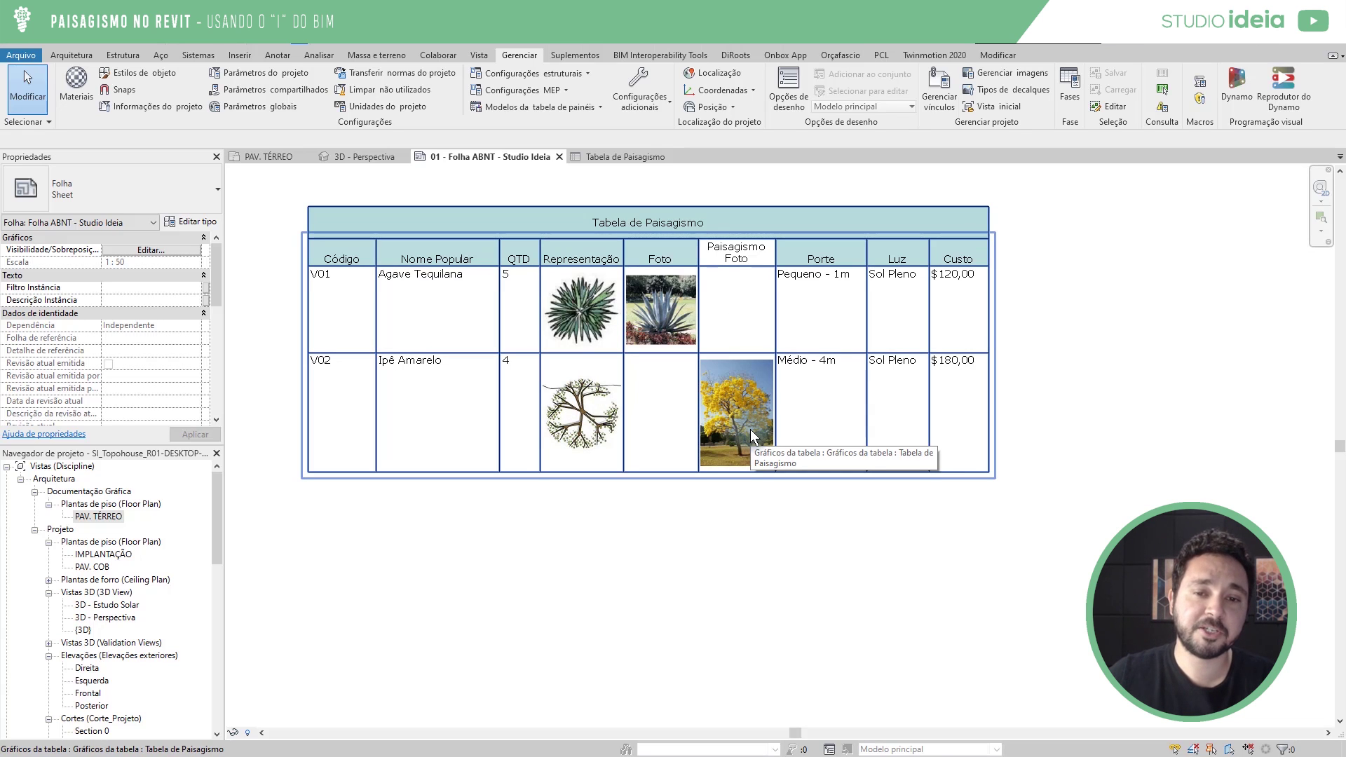
Delete the old Foto column from Tabela de Paisagismo.
click(614, 157)
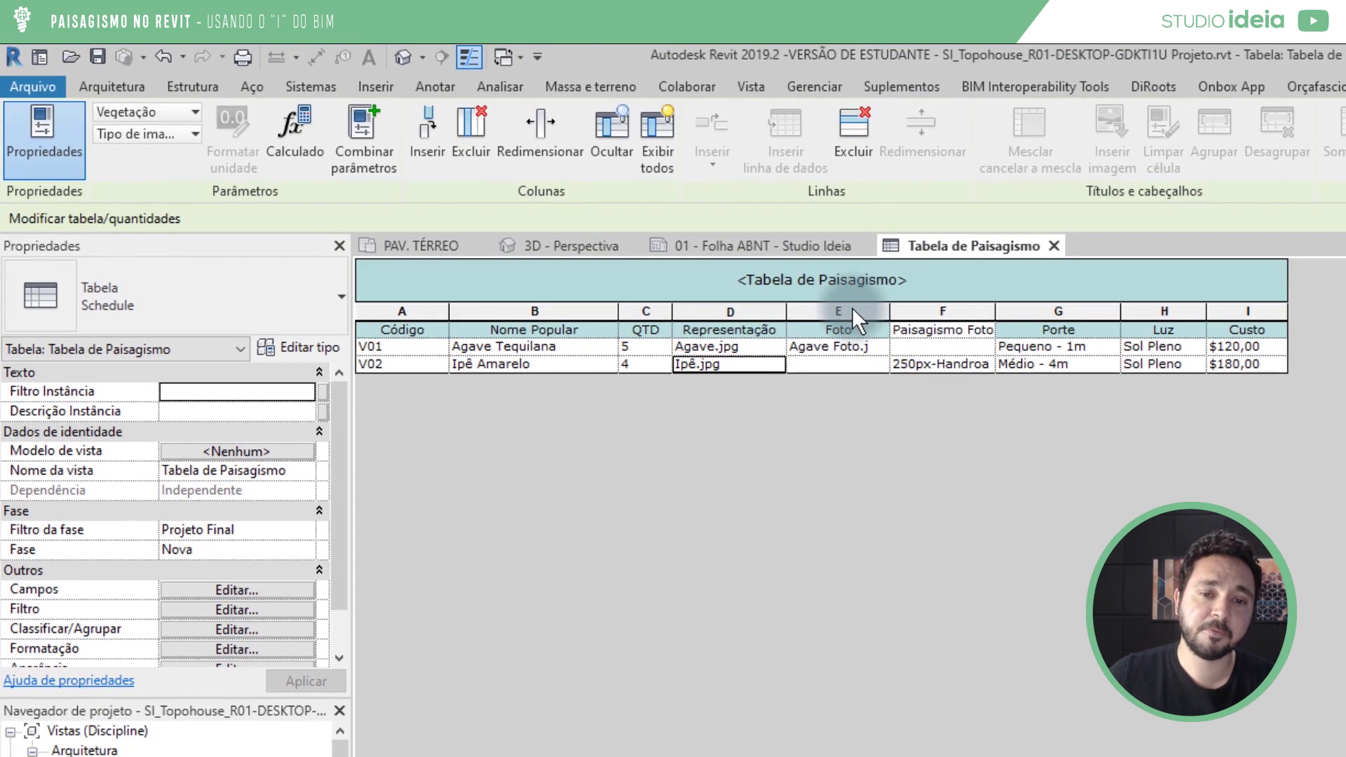
click(852, 309)
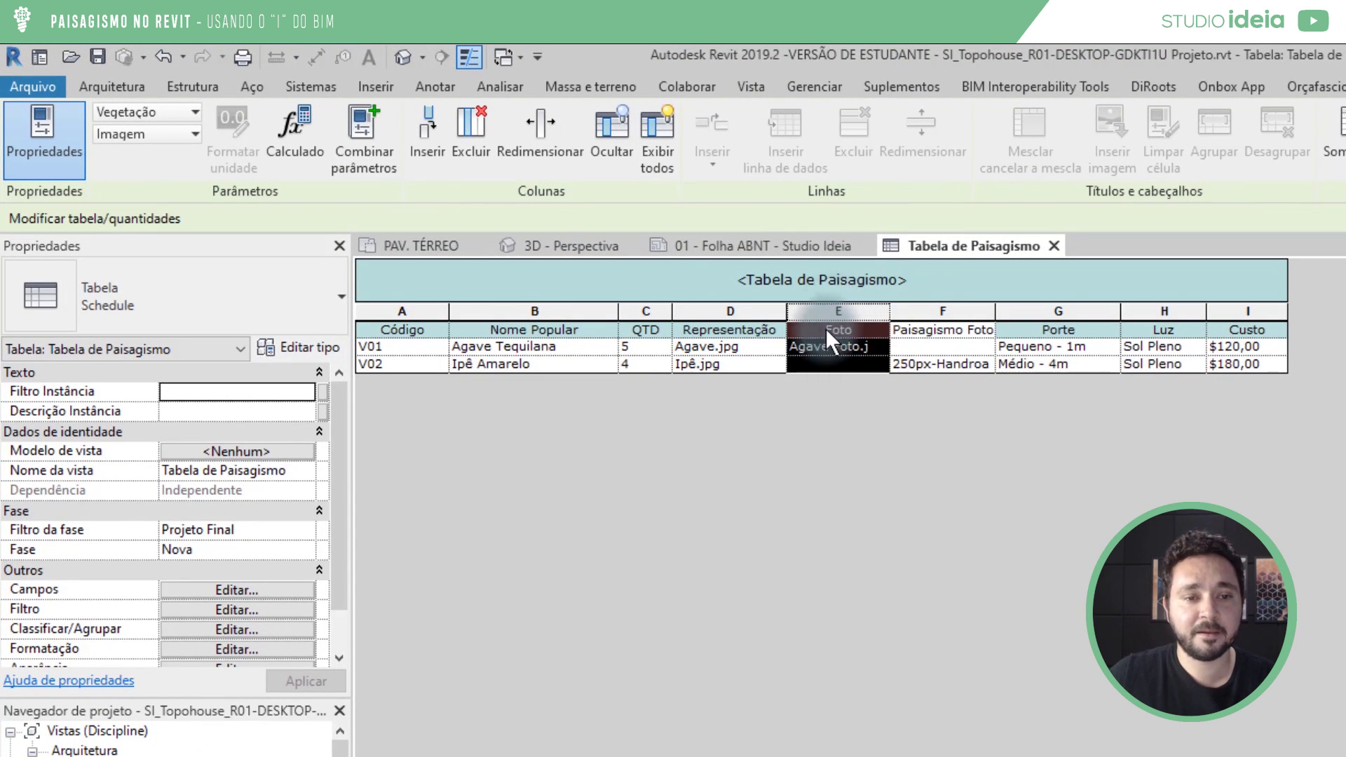
click(465, 147)
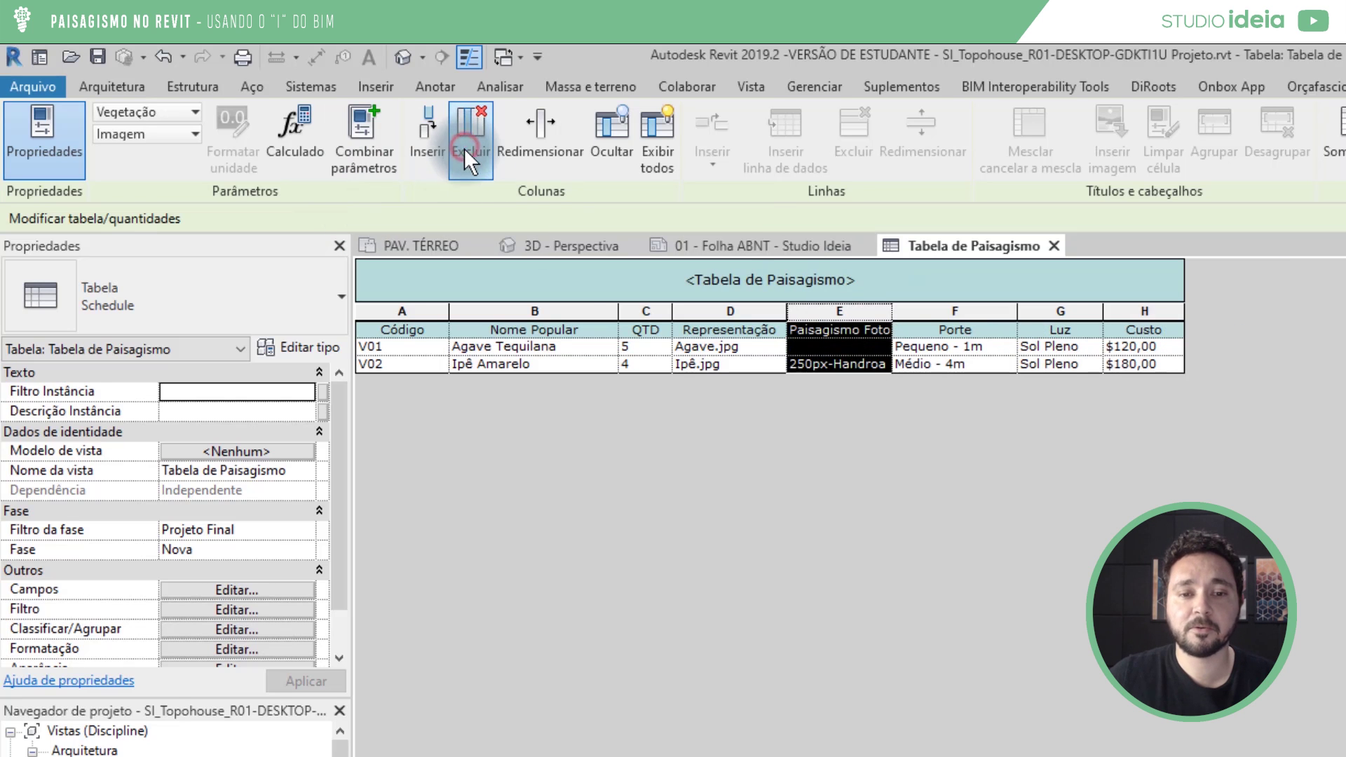
Set Agave Tequilana's Paisagismo Foto image to Agave Foto.jpg for all elements of the type, and check the table on the sheet.
click(846, 347)
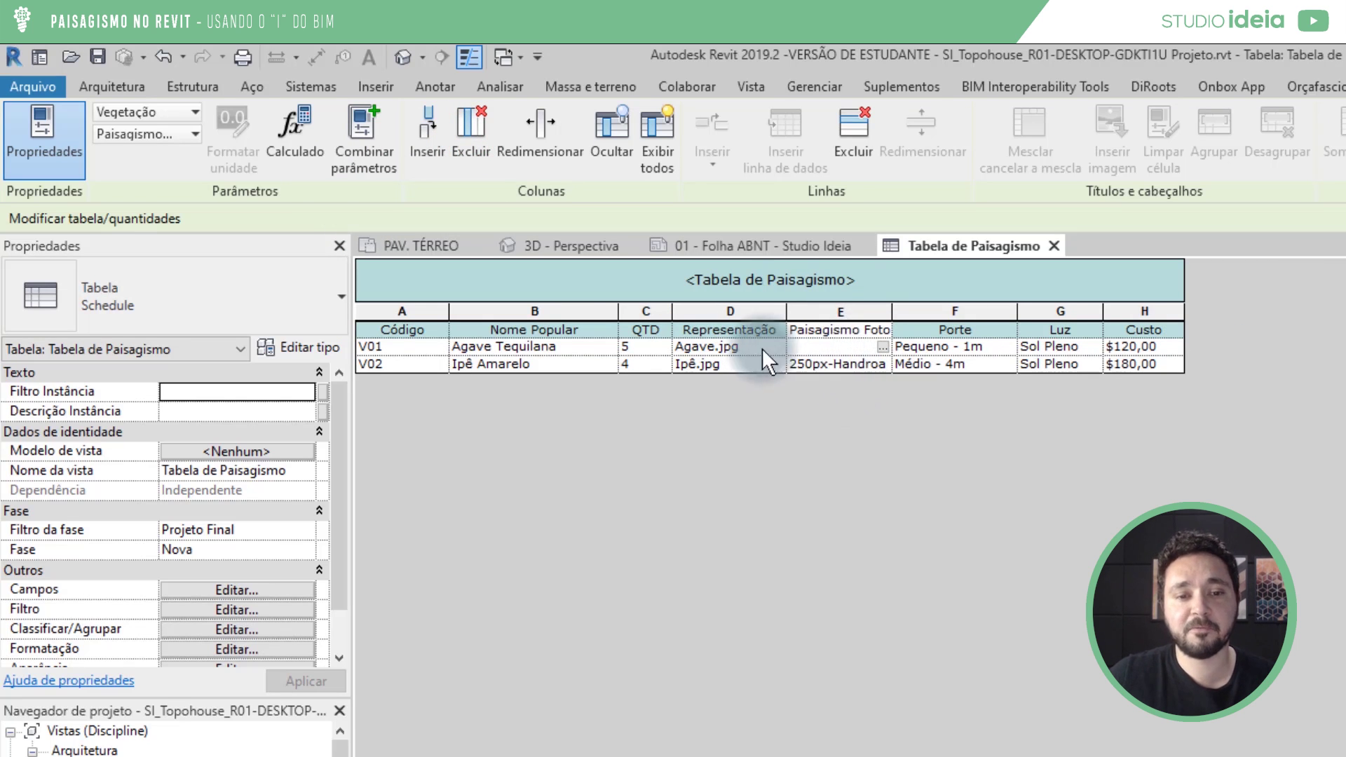
click(882, 347)
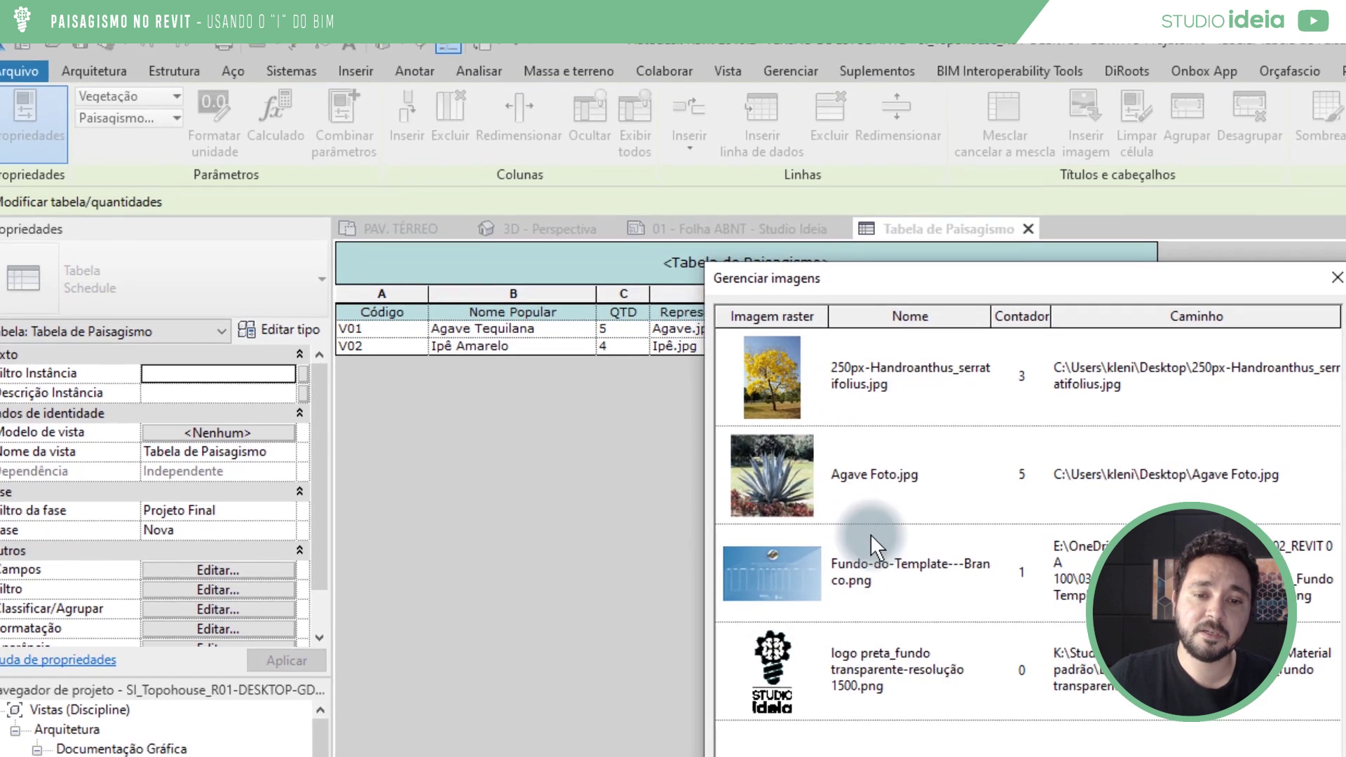
click(864, 504)
click(961, 713)
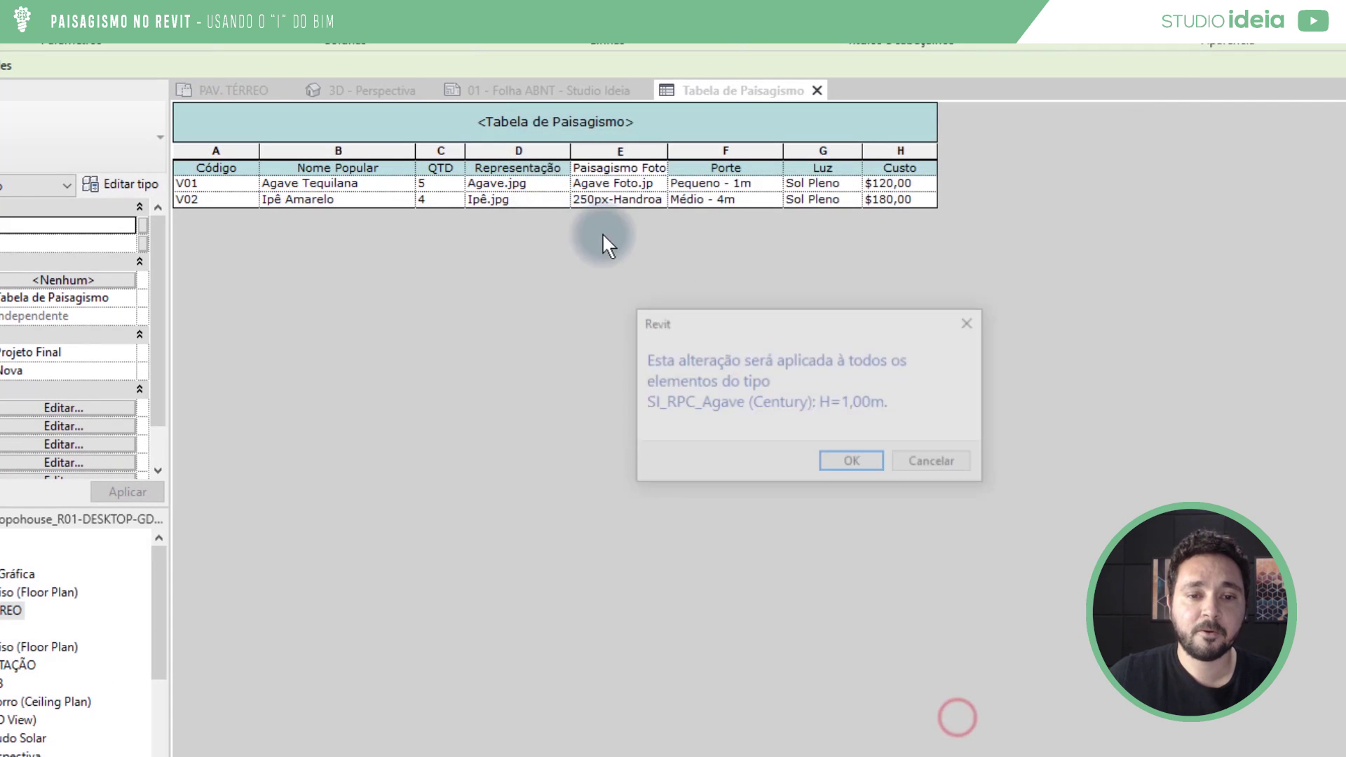
click(850, 463)
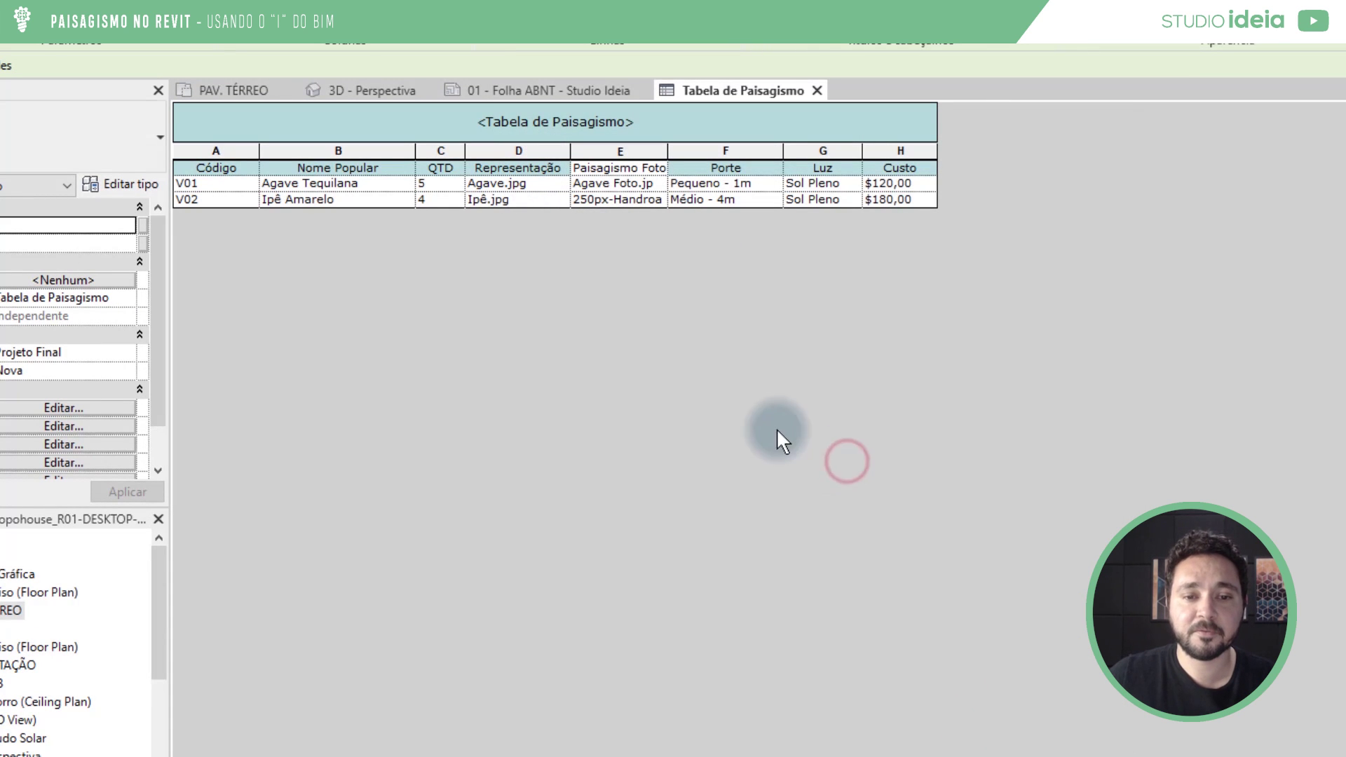
click(582, 89)
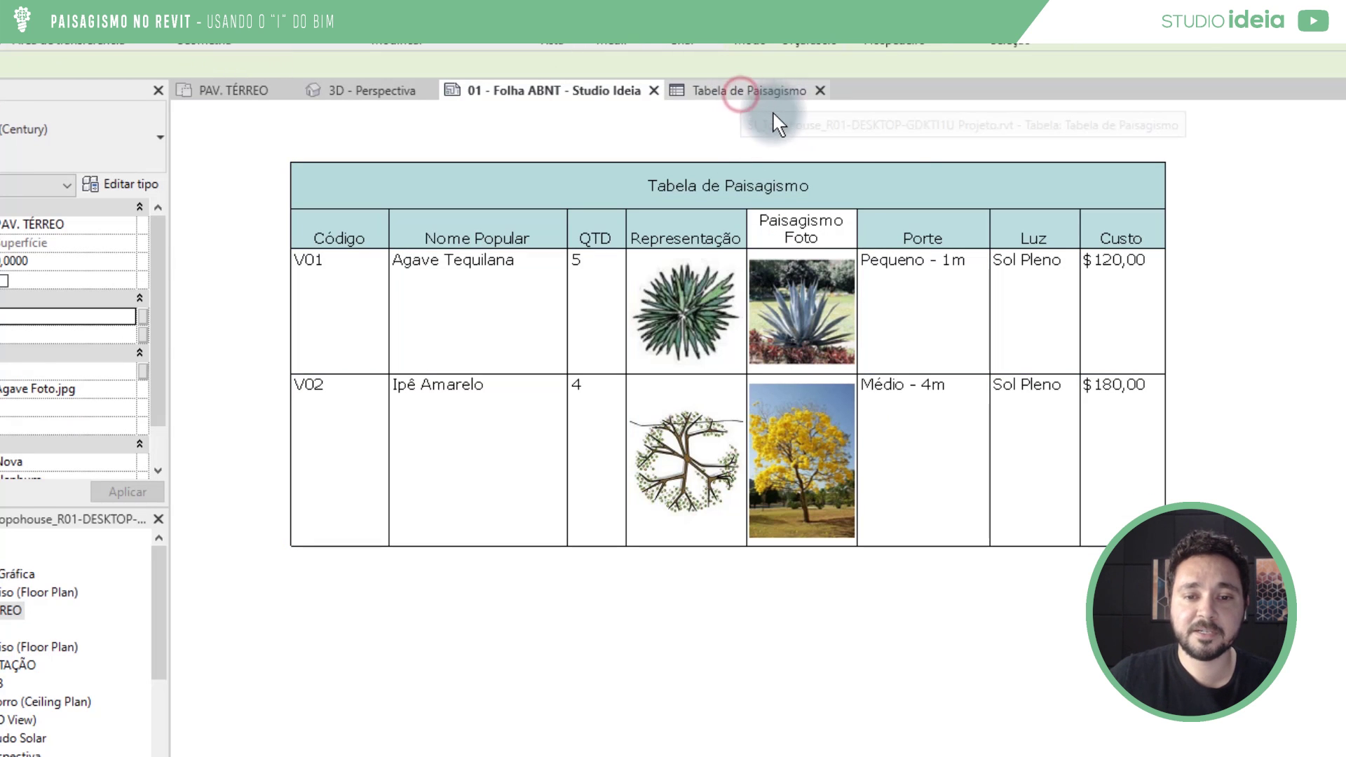
Rename the Paisagismo Foto column heading in Tabela de Paisagismo as Foto.
click(763, 91)
double_click(607, 168)
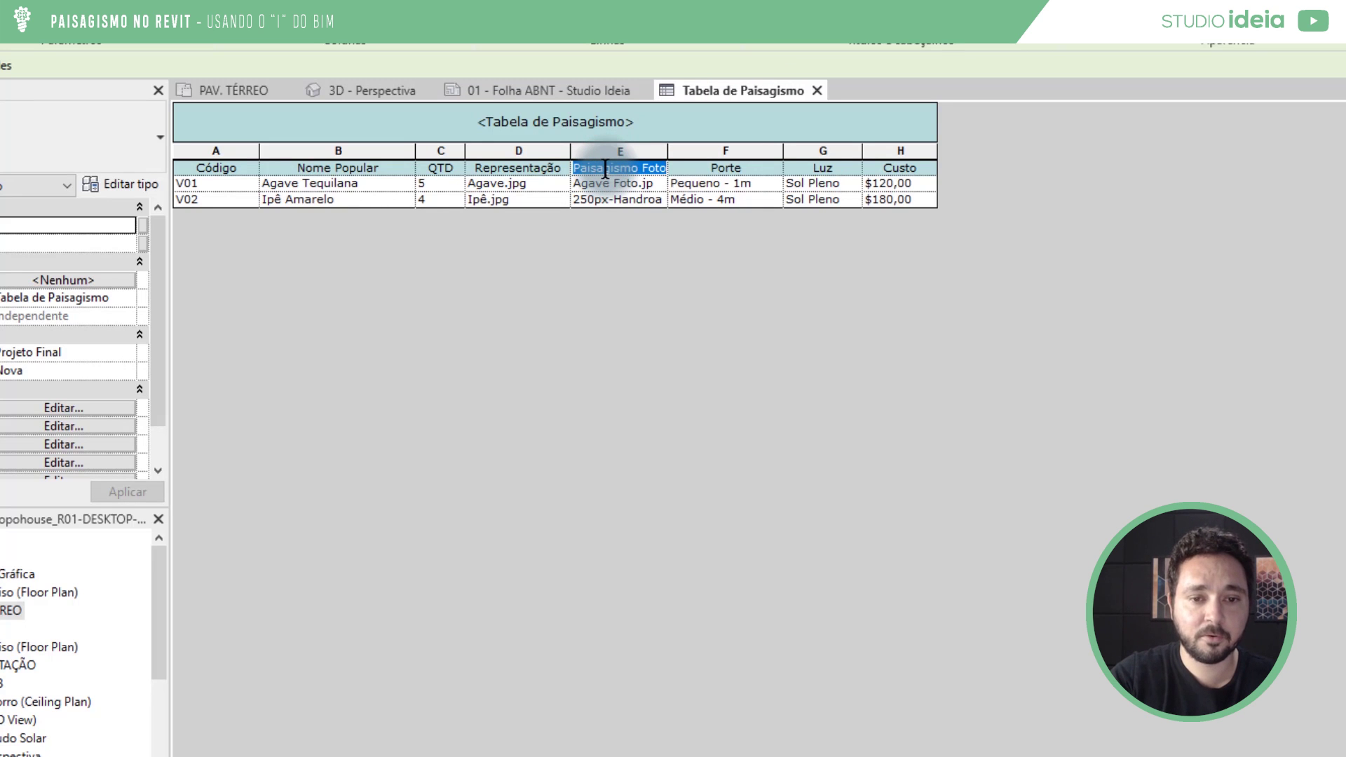
text(Foto)
key(Return)
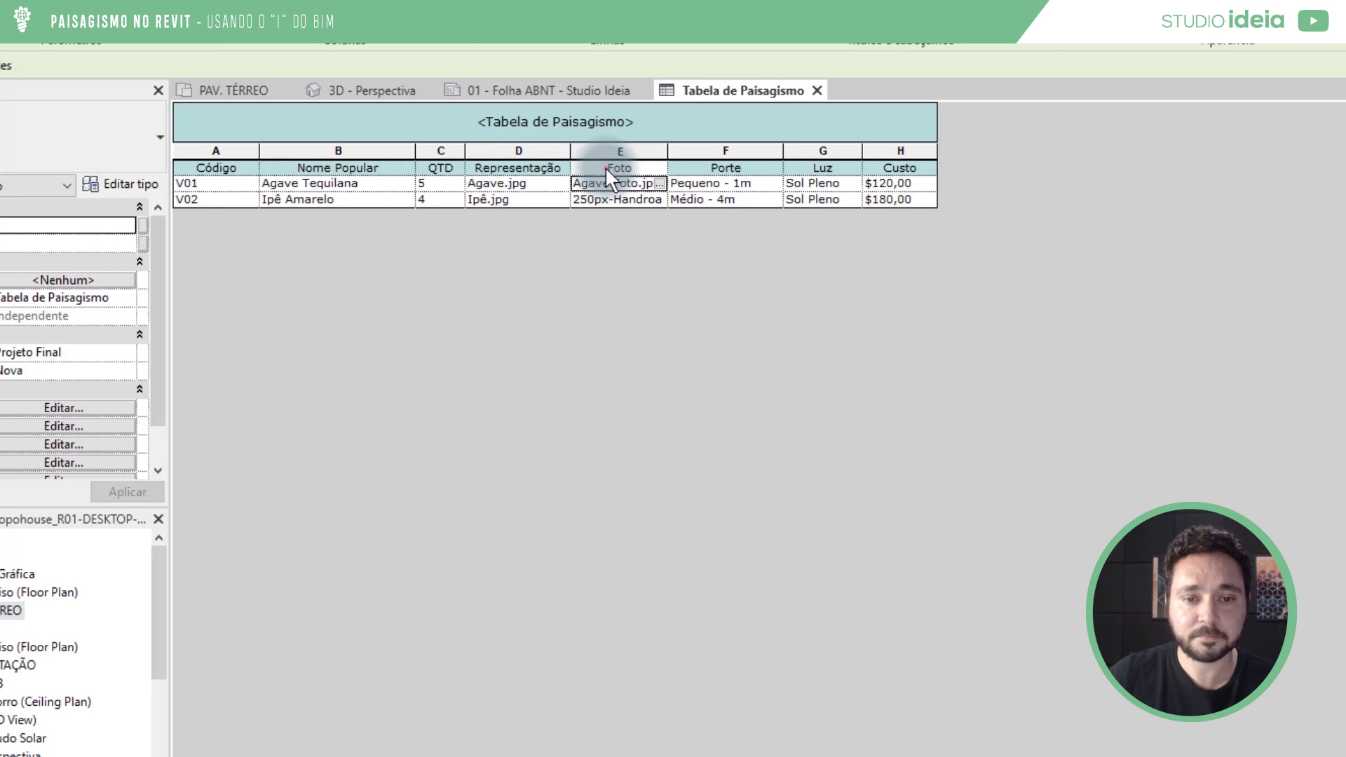
Shade the Foto heading with the custom colour RGB 188-222-222 and check the table on sheet 01 - Folha ABNT.
click(860, 97)
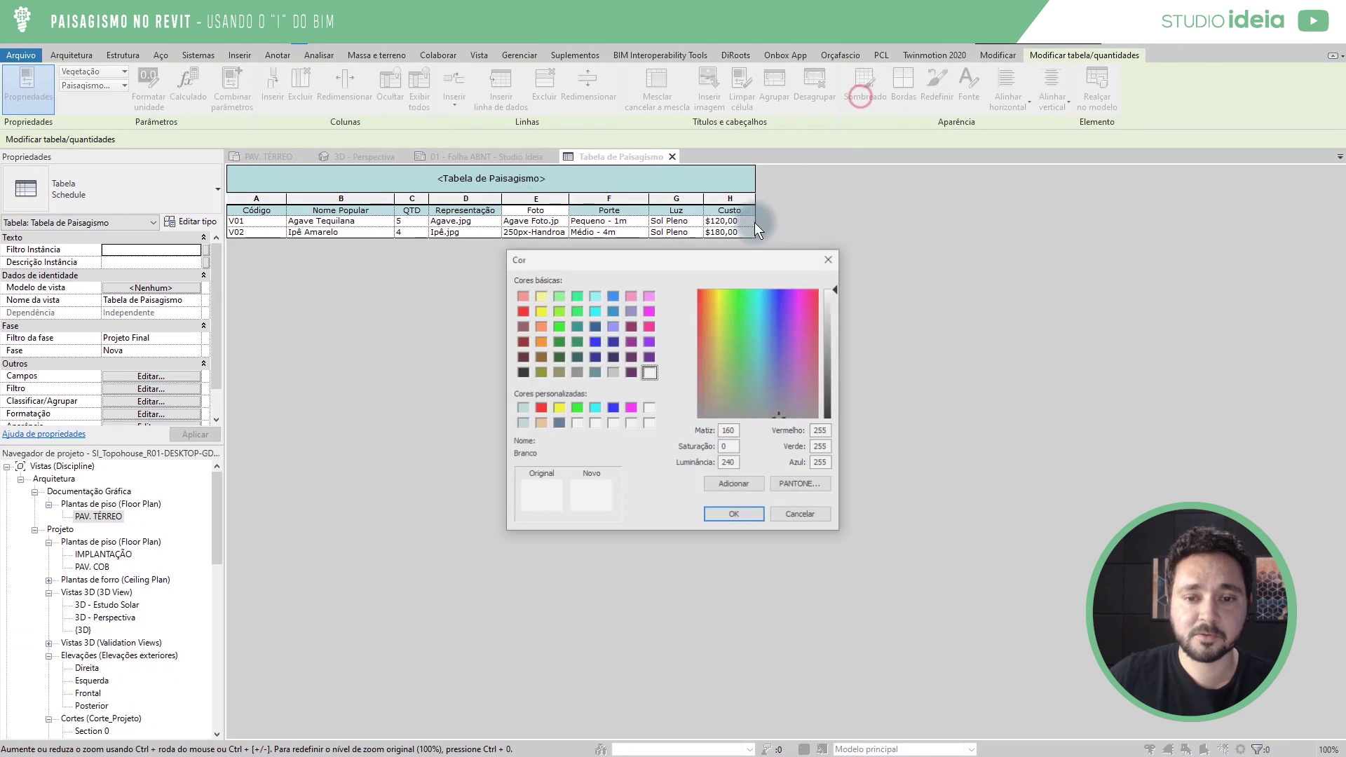
click(522, 409)
click(722, 515)
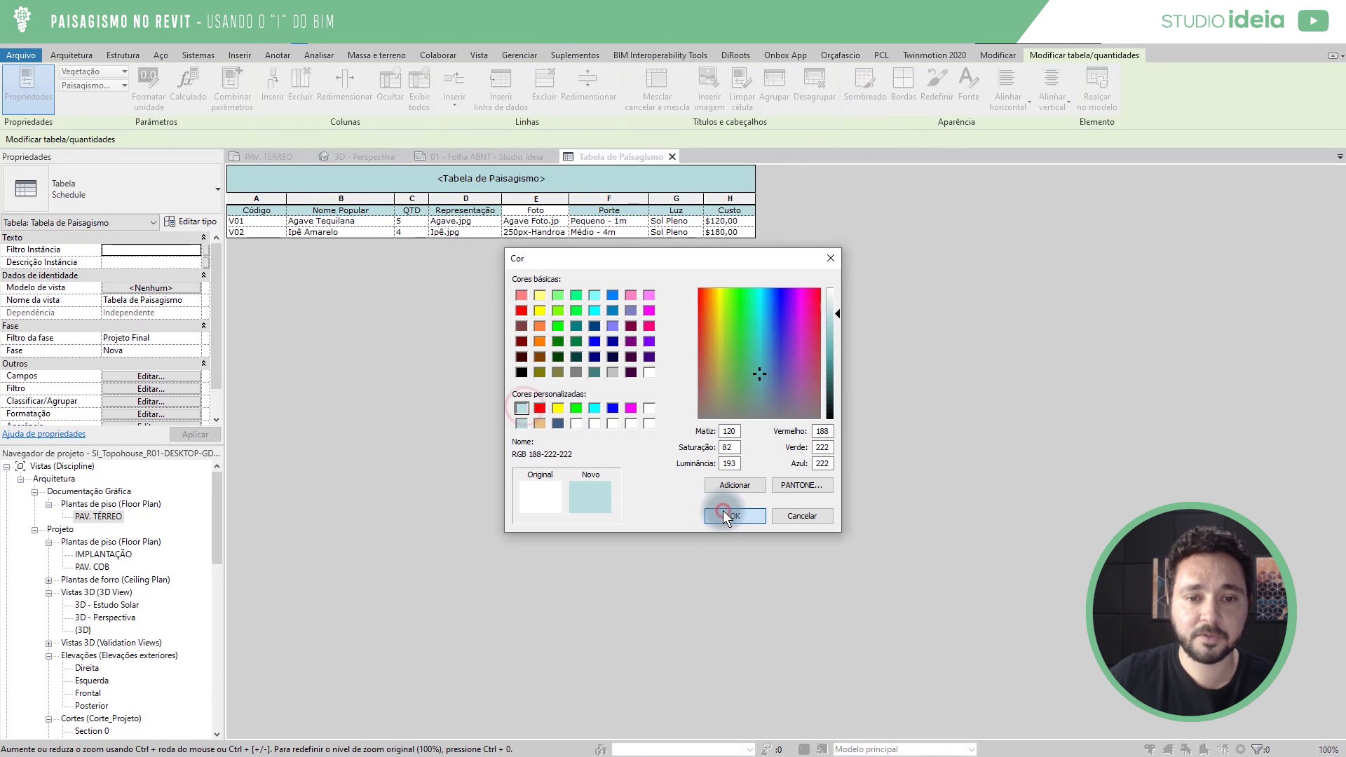
click(485, 158)
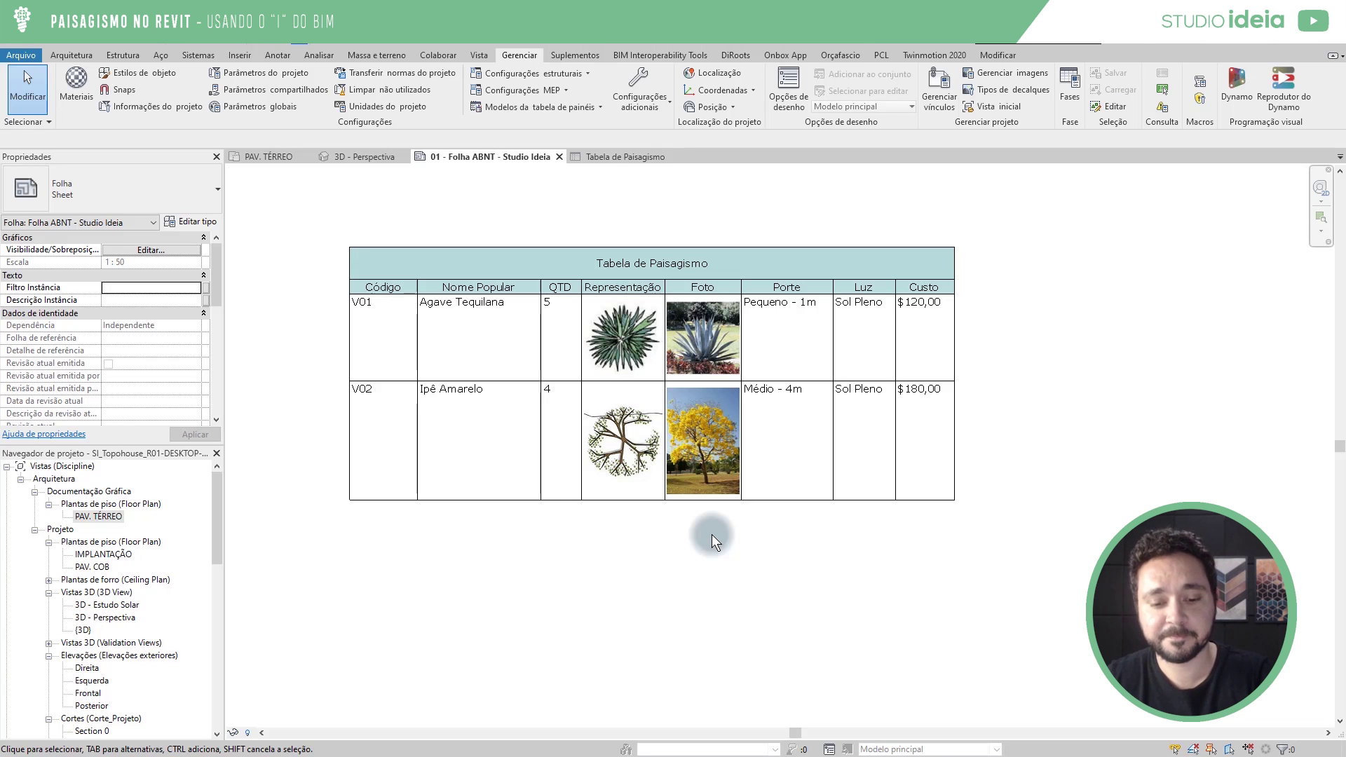
Tag all untagged vegetation in the PAV. TÉRREO plan with SI_TAG de Vegetação : Em caixas, without leaders.
double_click(108, 516)
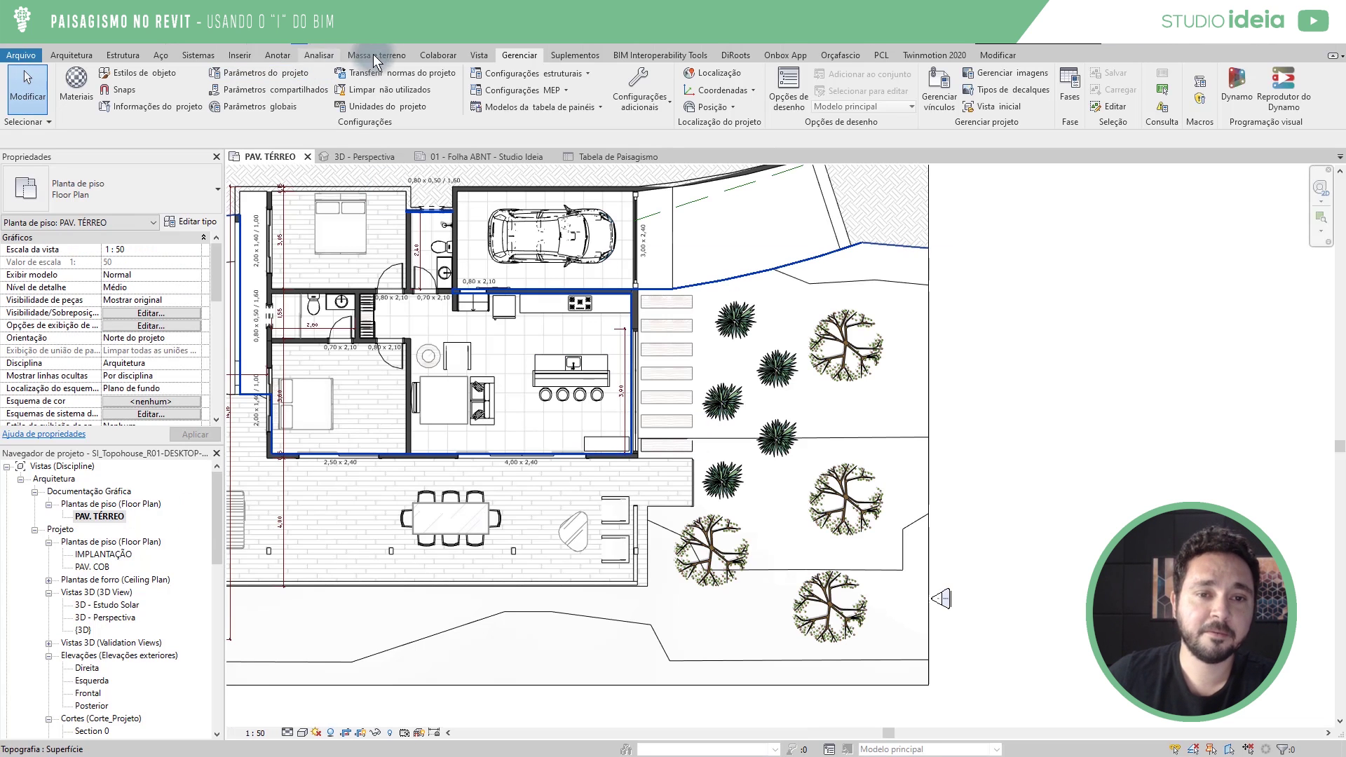
click(278, 56)
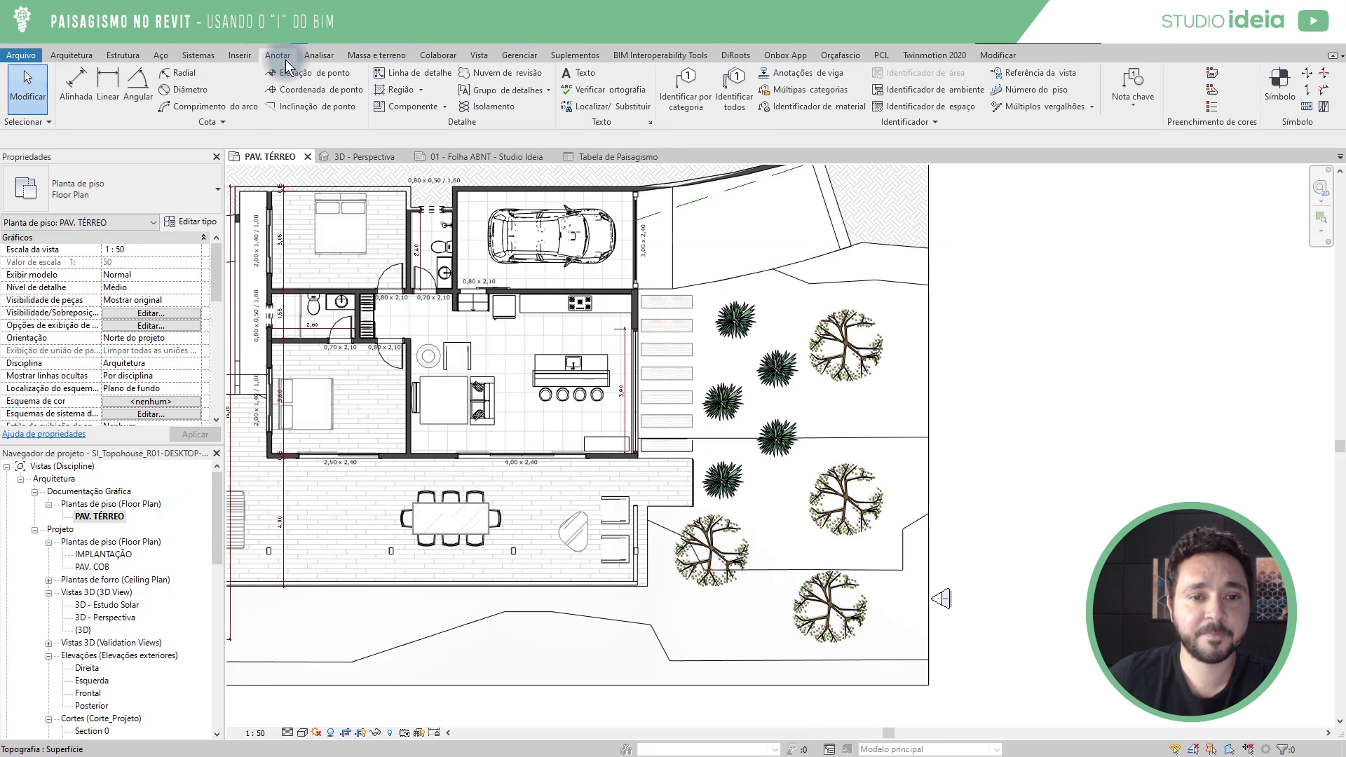
click(735, 96)
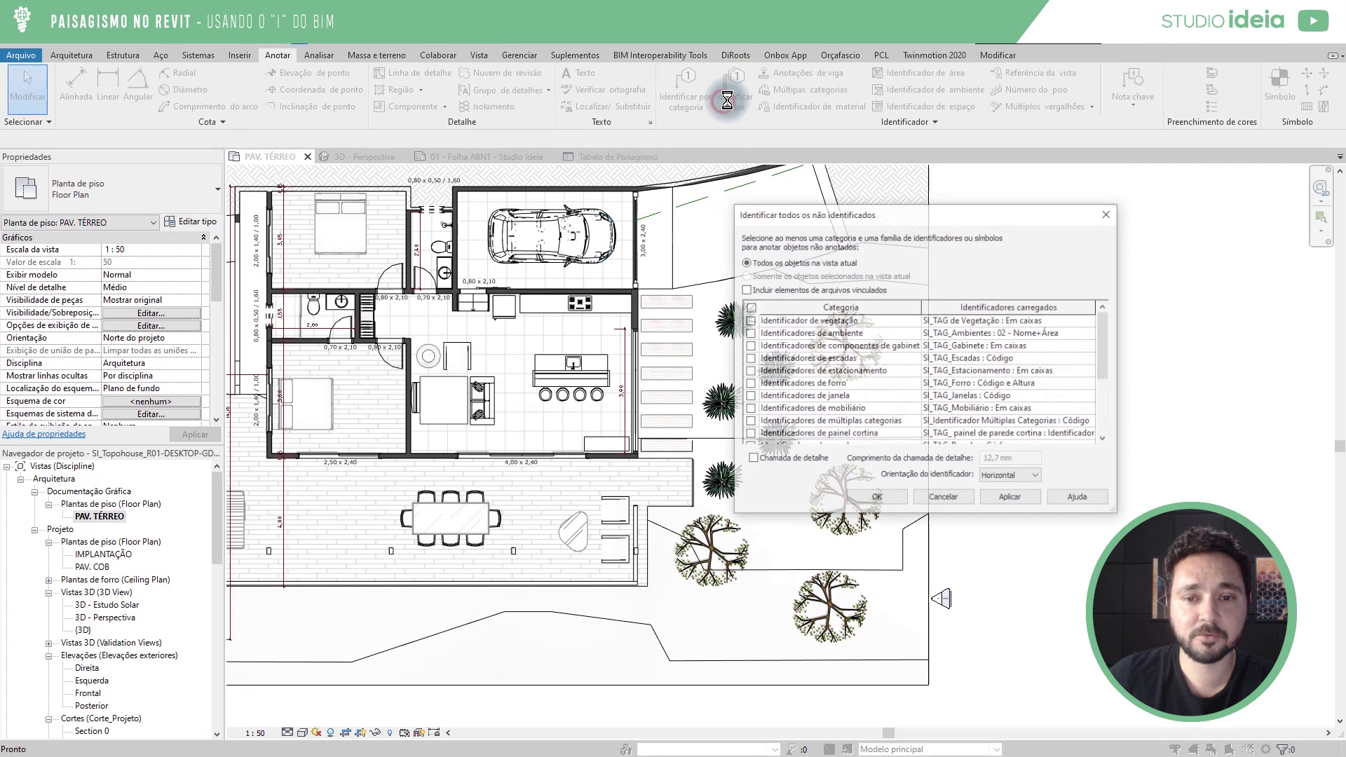
scroll(775, 384, down, 1)
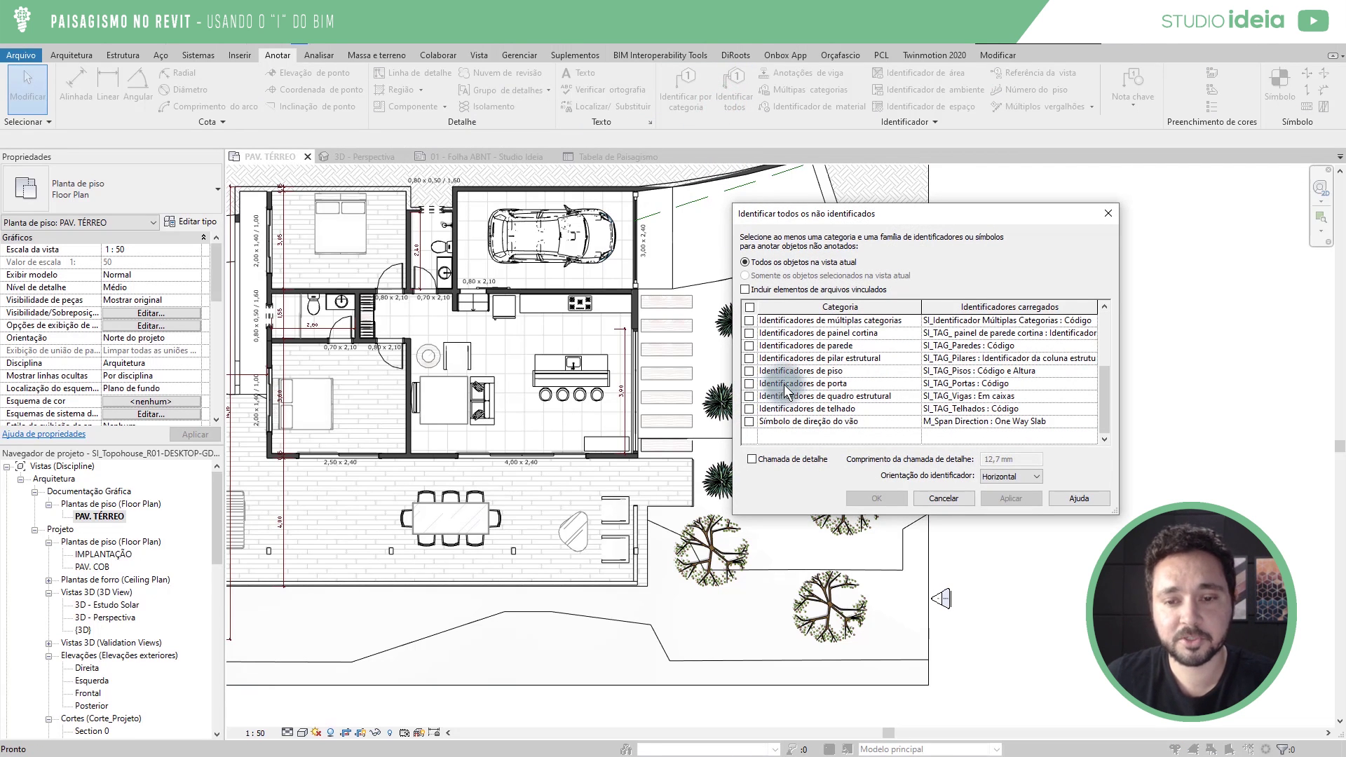
scroll(790, 388, up, 3)
click(750, 320)
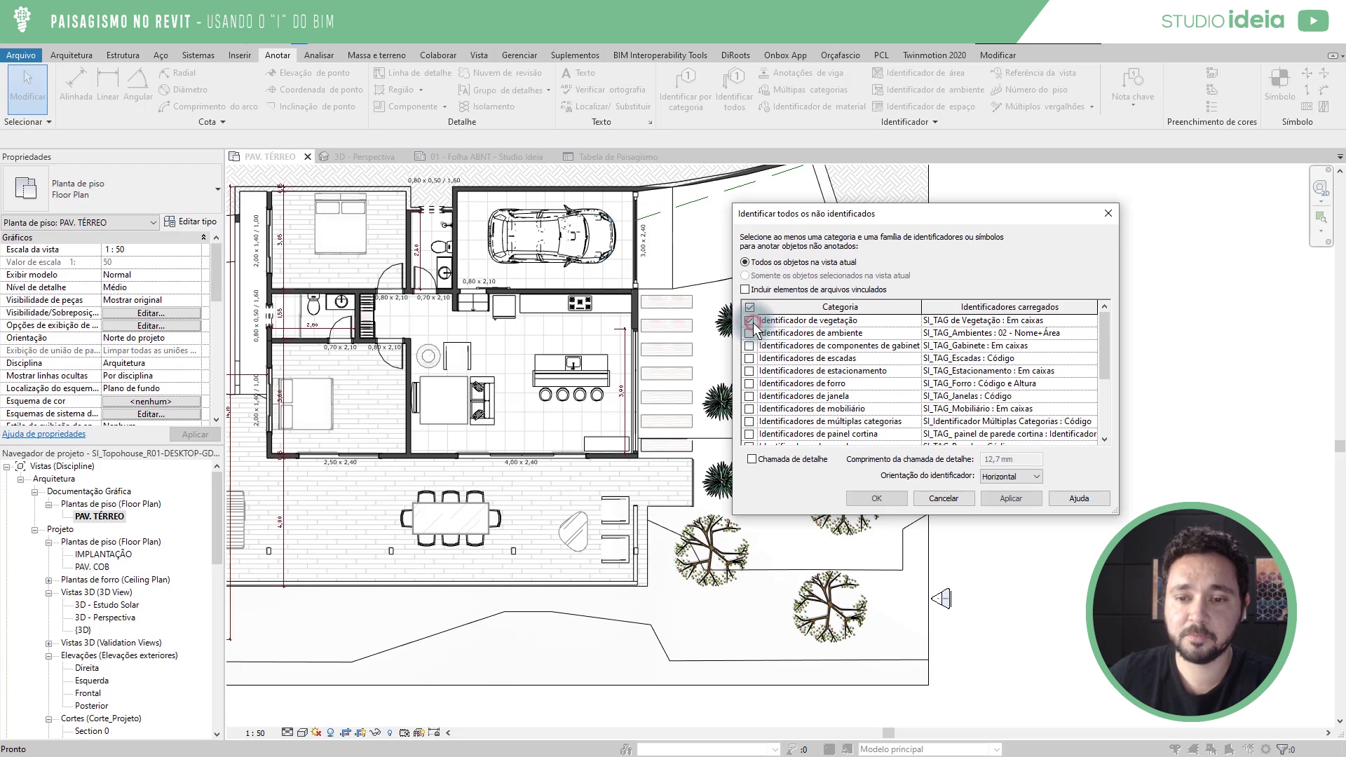
click(1088, 323)
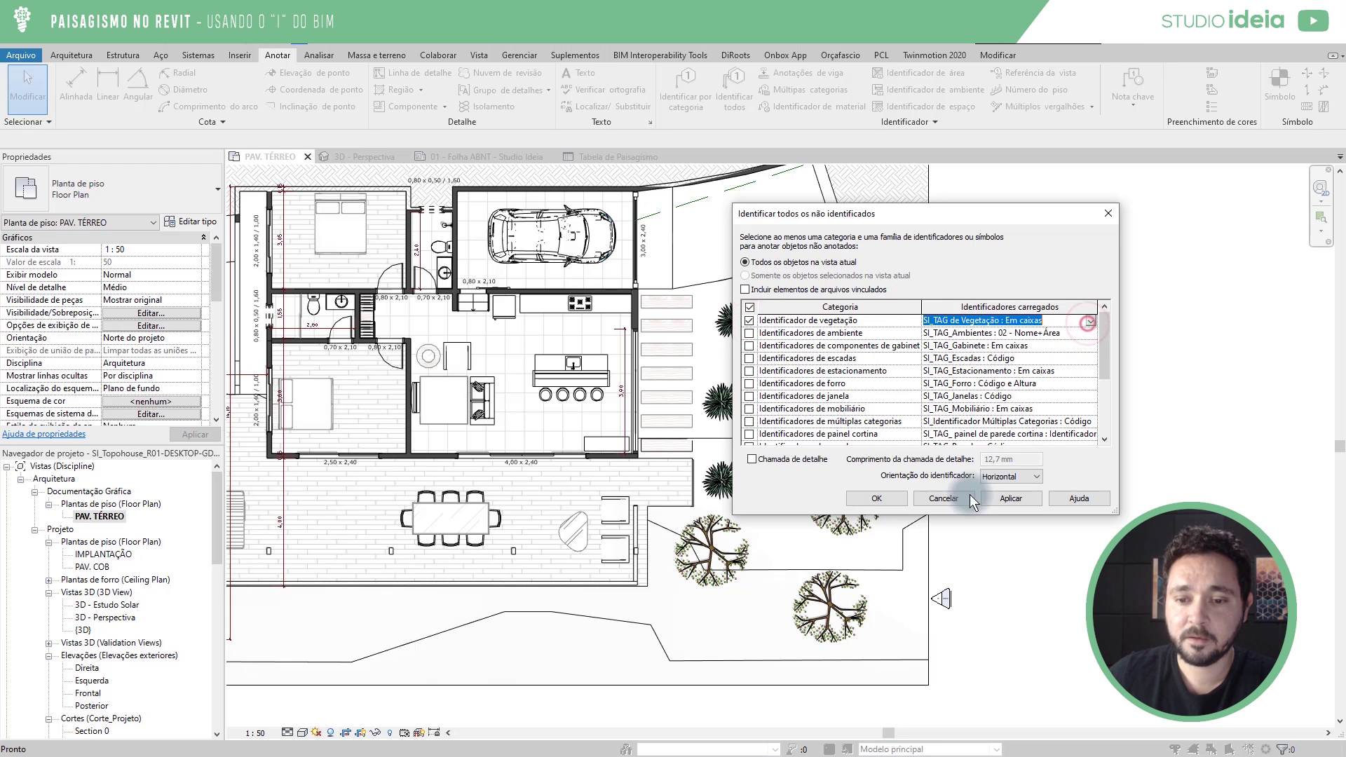
click(877, 499)
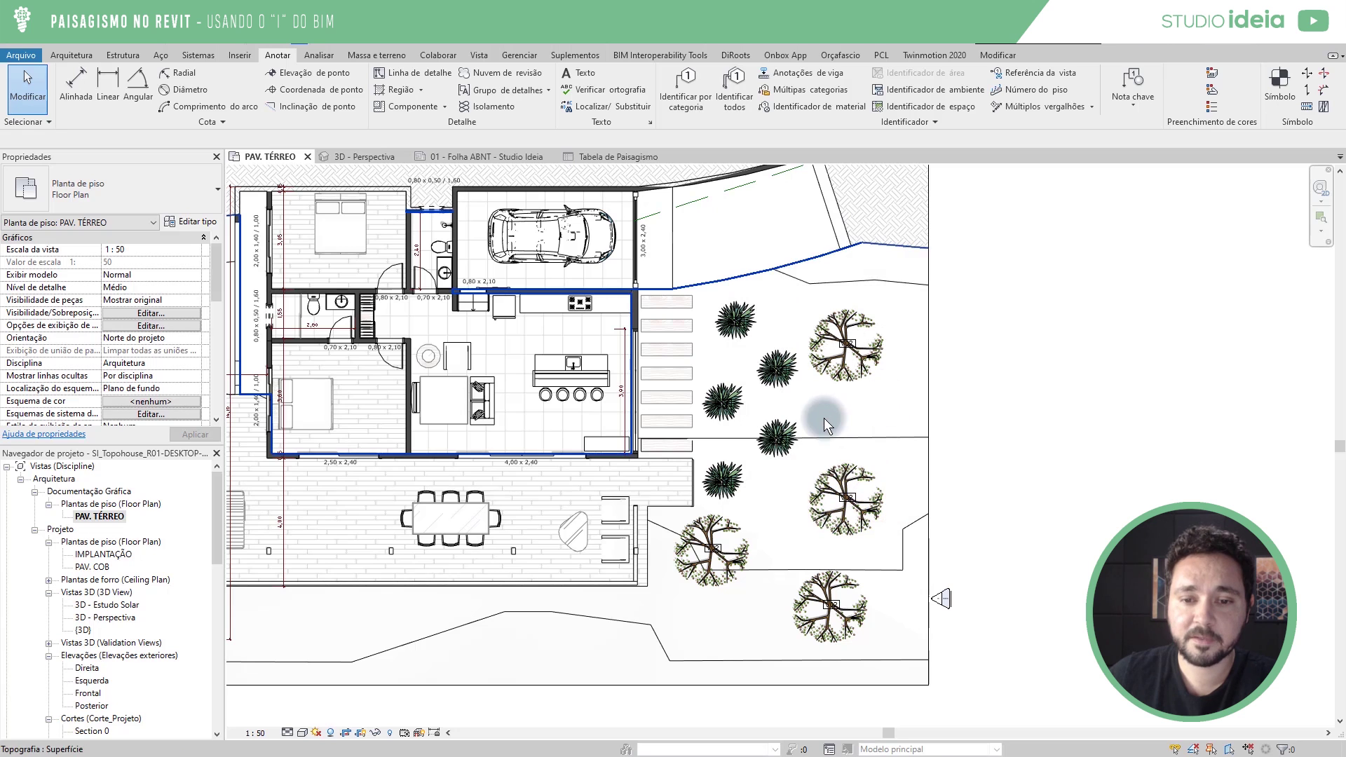
Select all vegetation tags of this type and move them together off the plants, to the southeast of each symbol.
scroll(729, 413, up, 5)
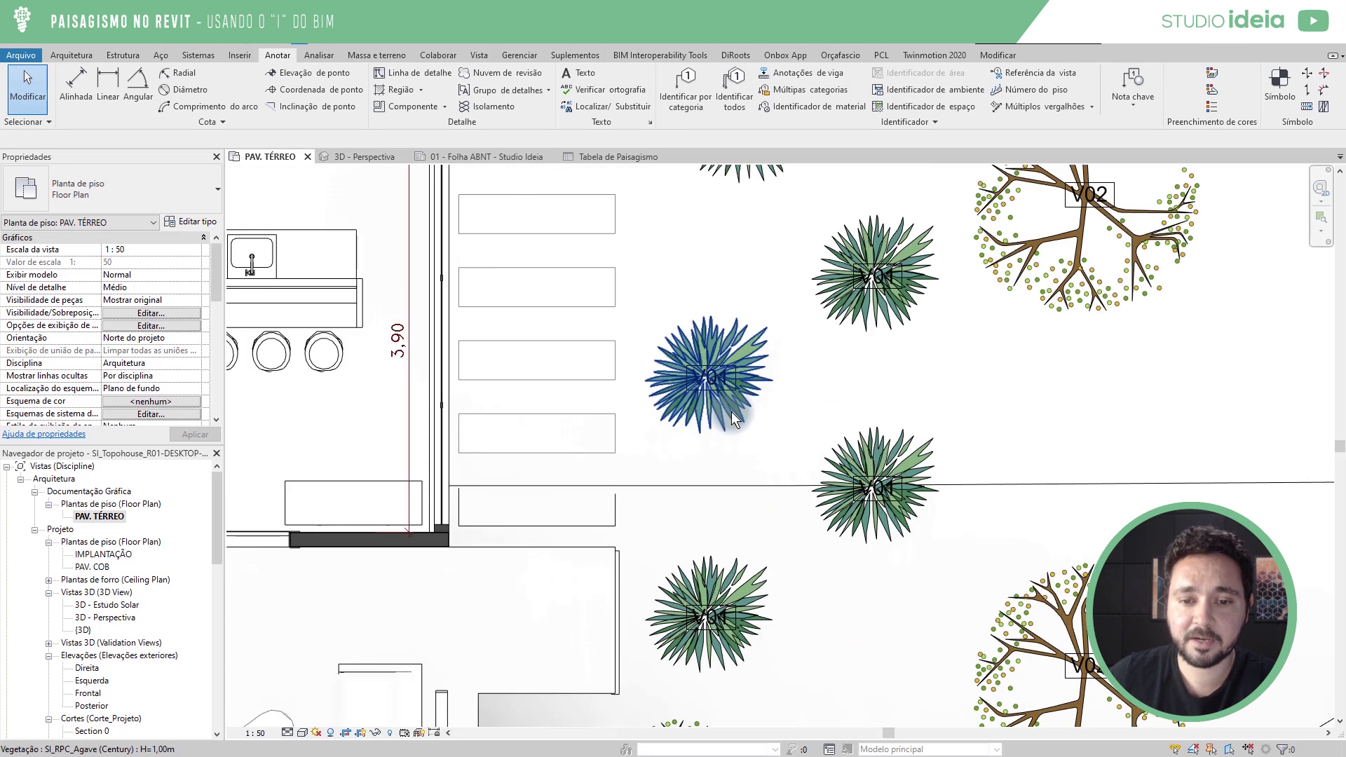
click(899, 270)
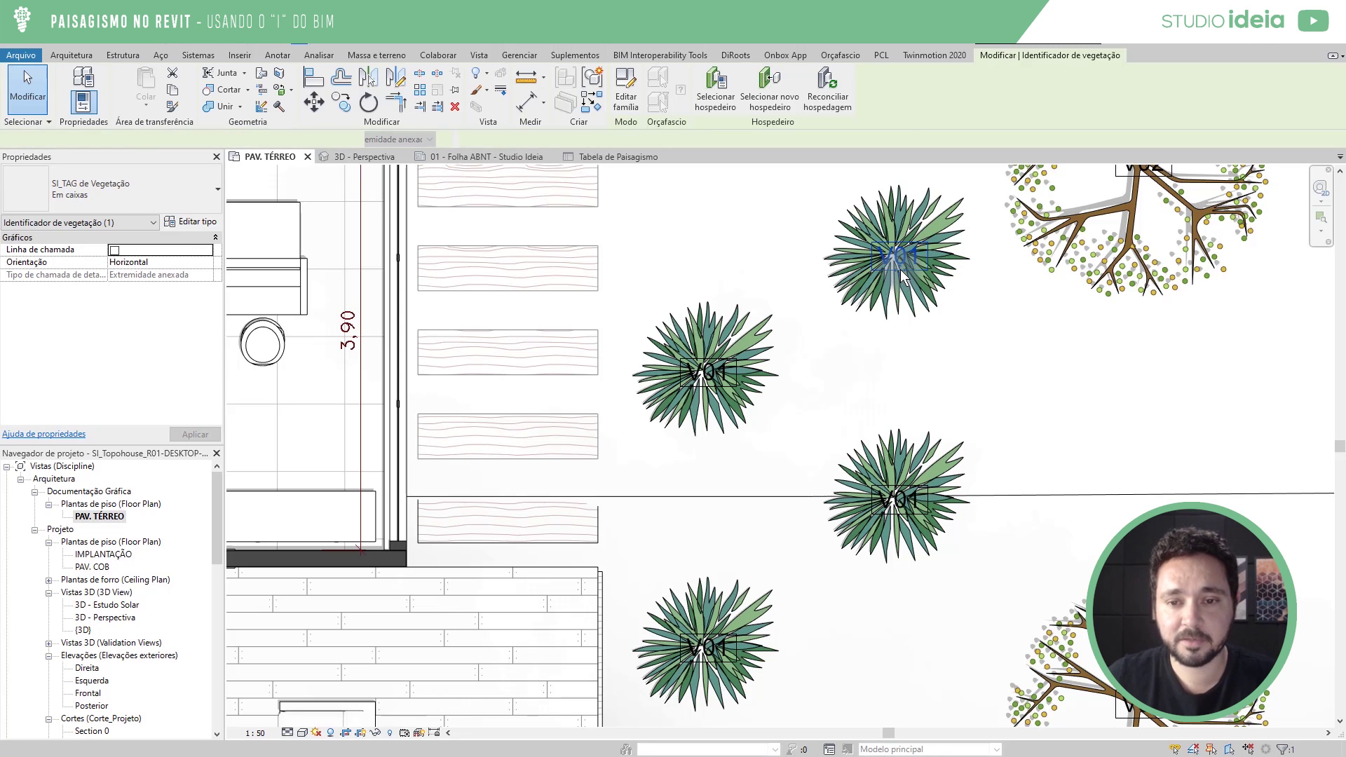
key(s)
key(a)
drag(900, 270, 962, 336)
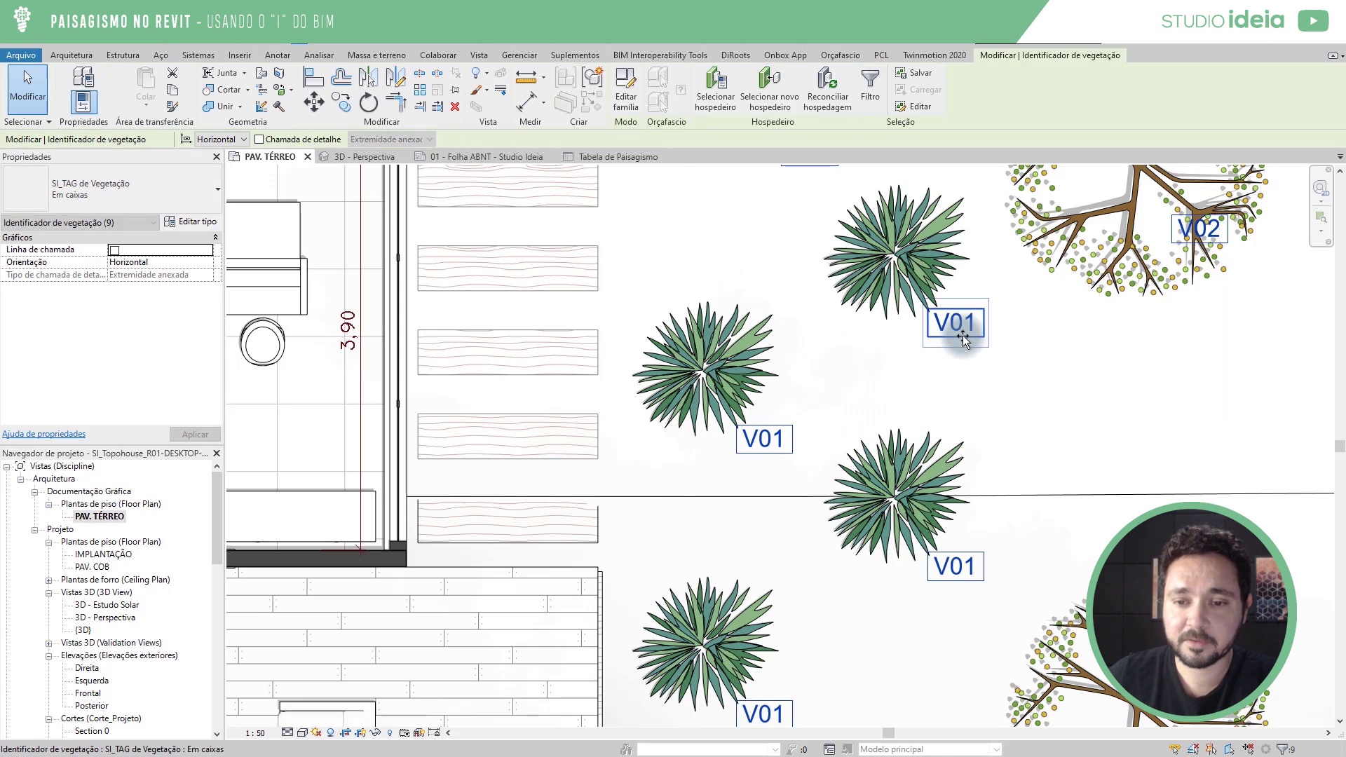
scroll(769, 448, down, 5)
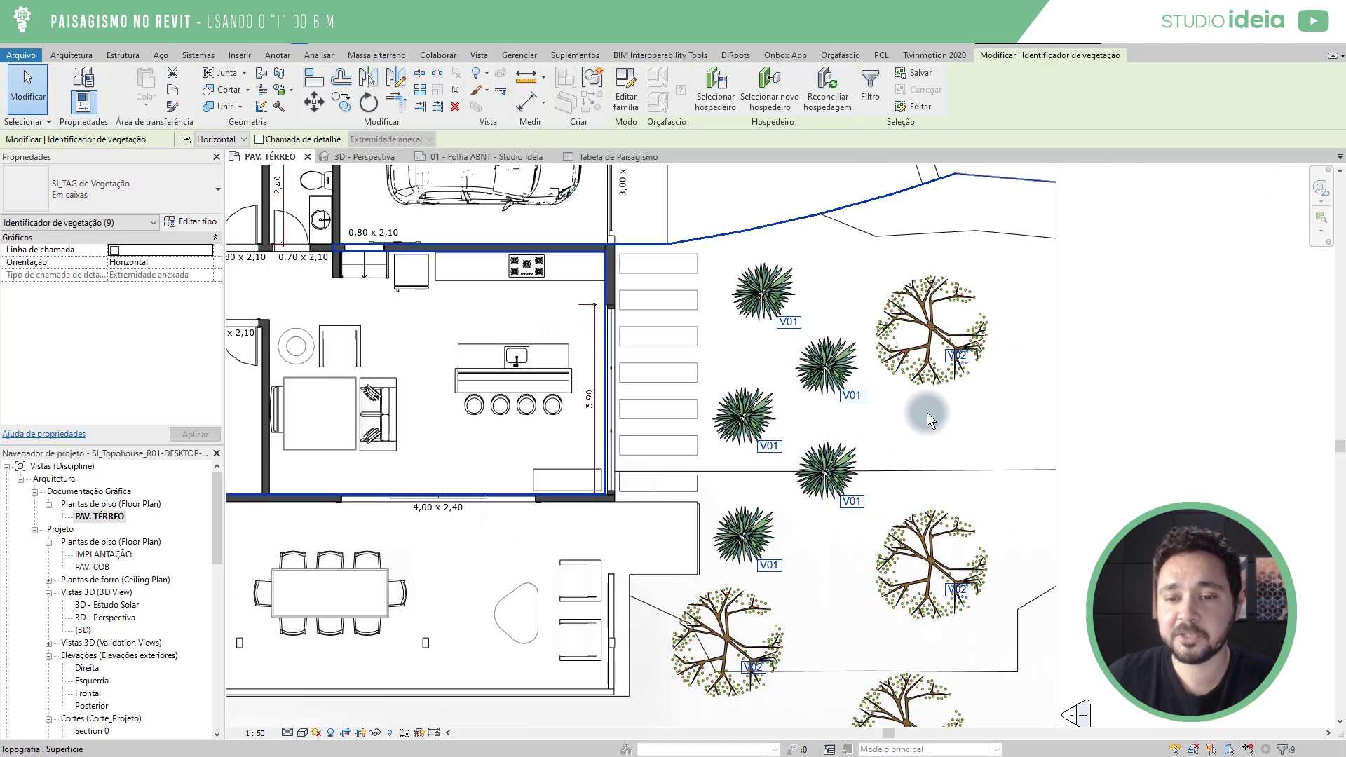
click(895, 435)
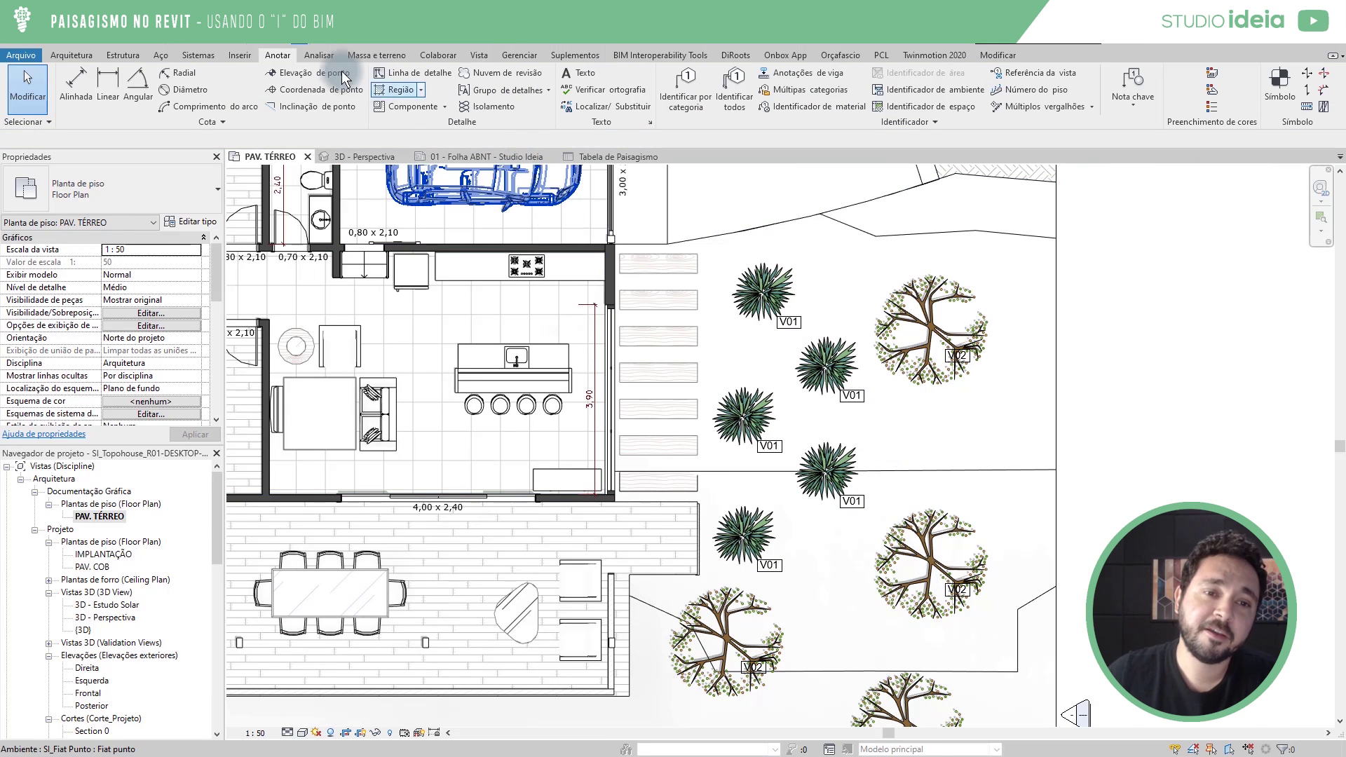
Open the default {3D} view of the house and its landscaped terrain.
click(257, 44)
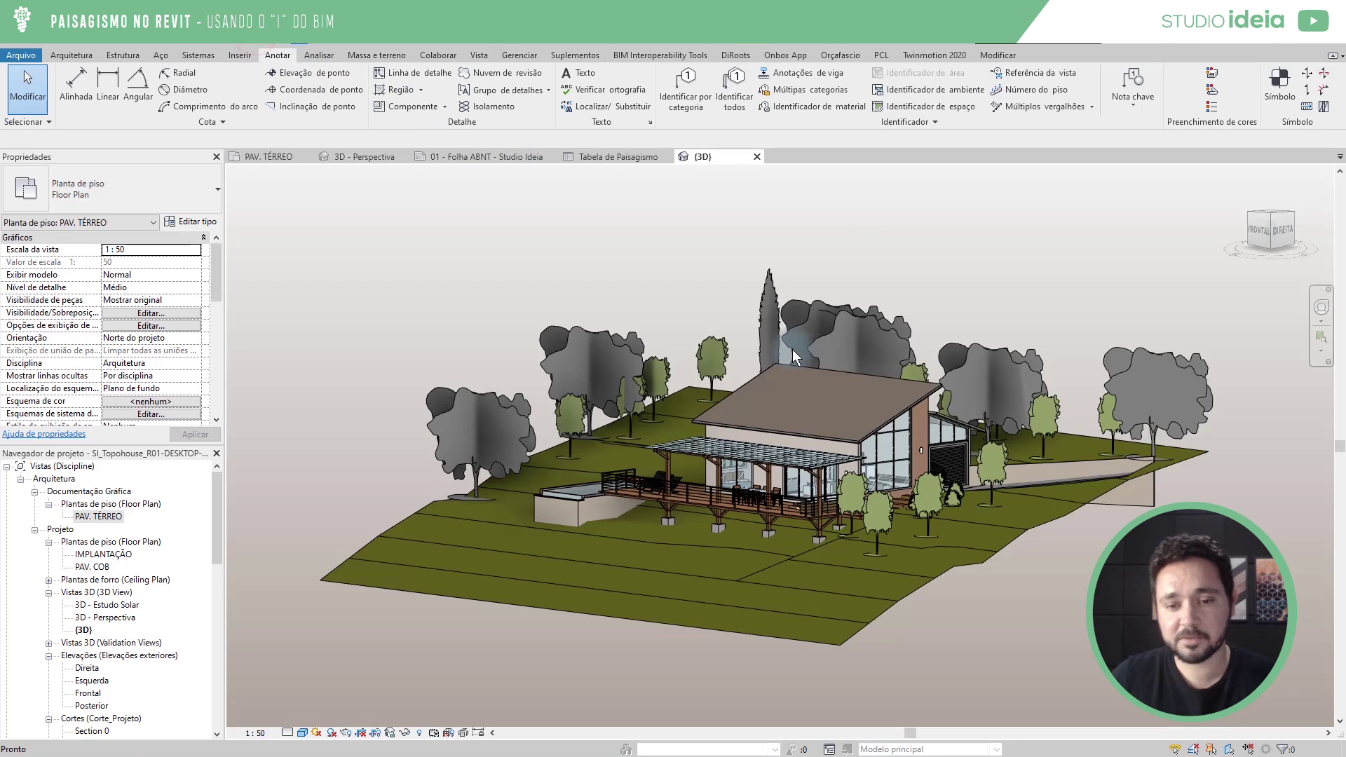